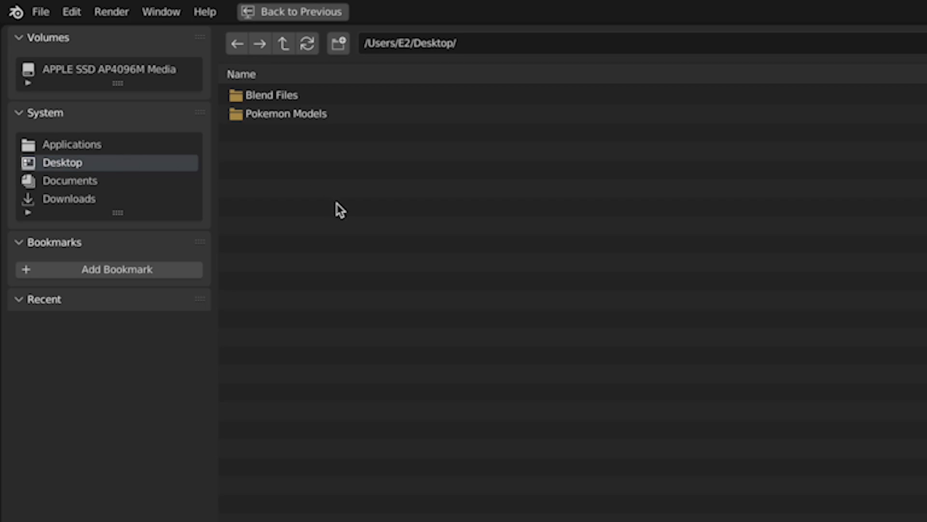
Select Umbreon_ColladaMax.DAE in the Pokemon Models/Gen 2/Umbreon folder as the file to import.
double_click(347, 114)
double_click(325, 114)
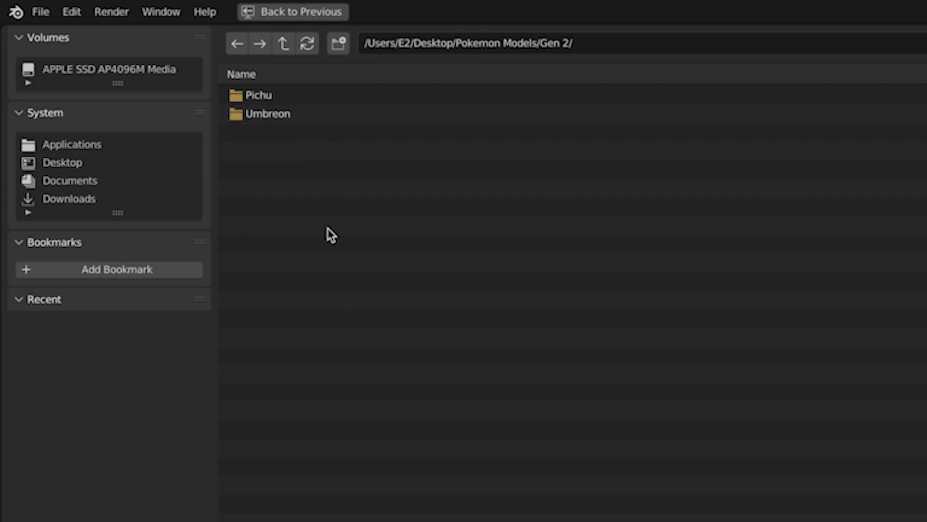
double_click(306, 114)
click(400, 155)
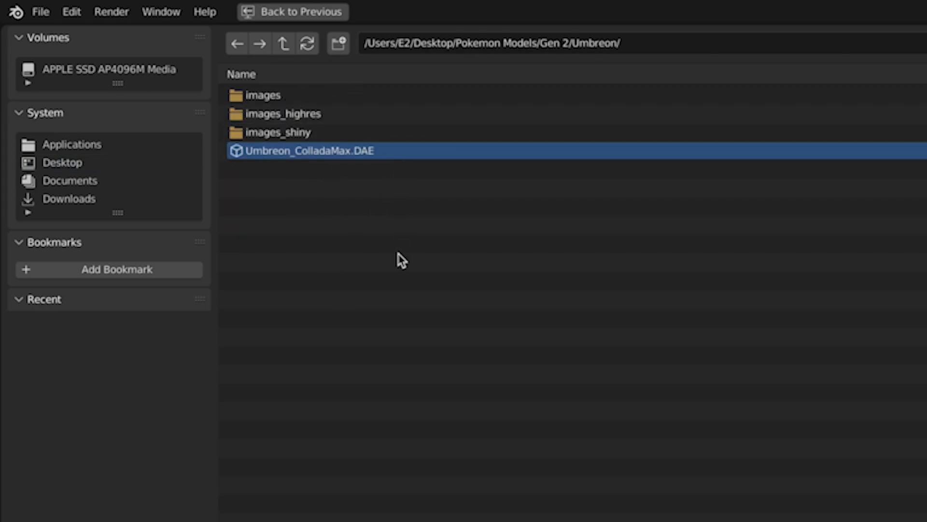
Import the COLLADA file with Fix Leaf Bones, Find Bone Chains and Auto Connect enabled.
click(809, 166)
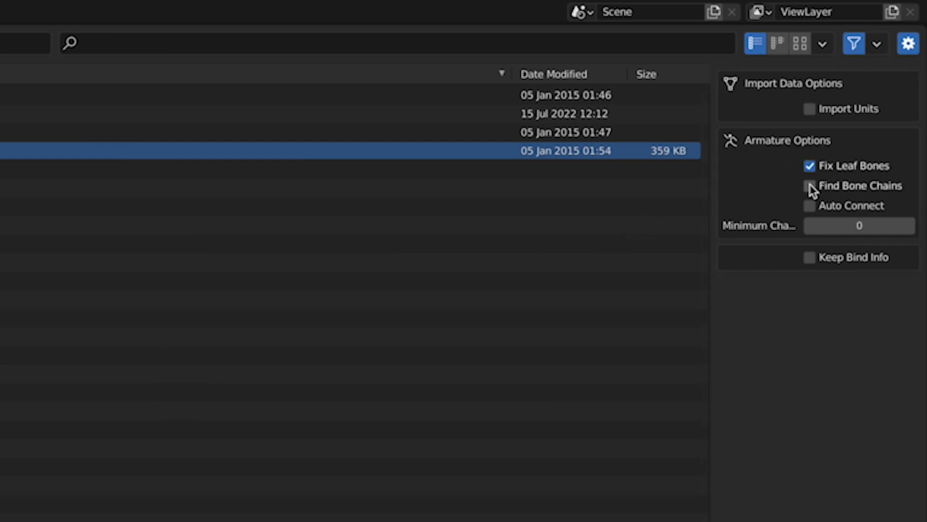
click(810, 186)
click(809, 206)
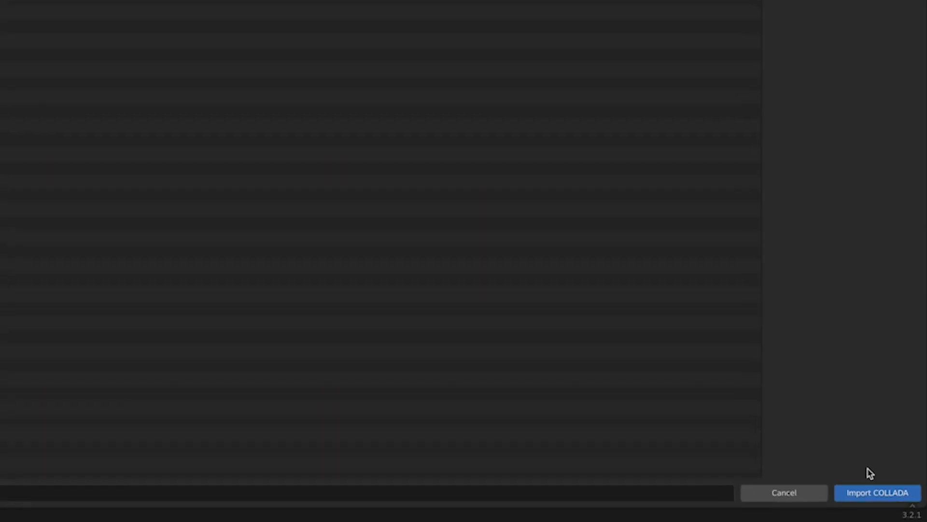
click(864, 483)
Frame the imported Umbreon model and show it in Material Preview shading.
key(KP_Decimal)
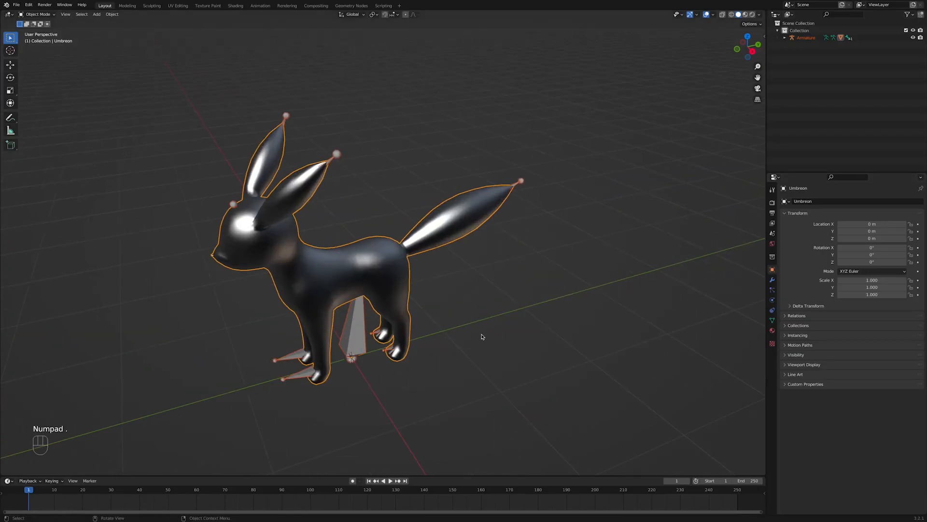
key(KP_1)
click(745, 14)
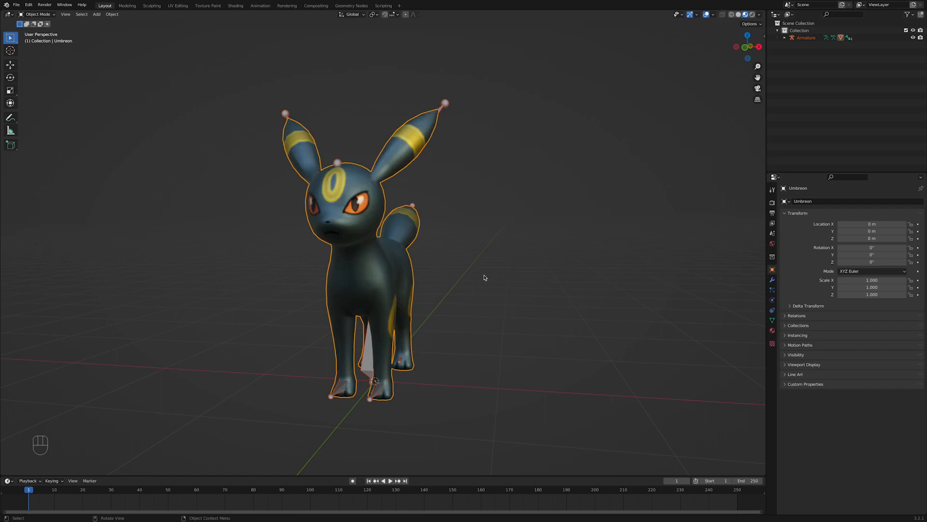
Set Material__92's Metallic to 0 and Roughness to 0.9, and rename it Umbreon_Body_Mat.
click(772, 330)
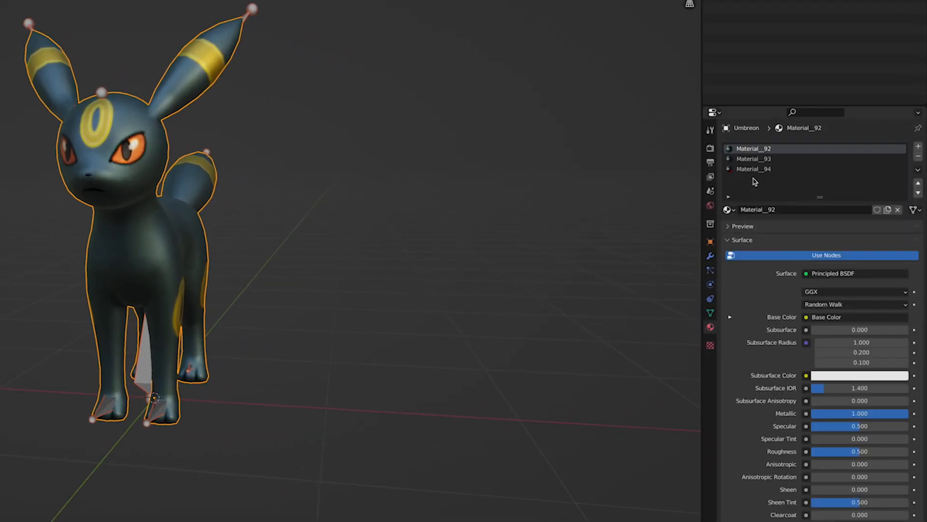
drag(821, 413, 753, 413)
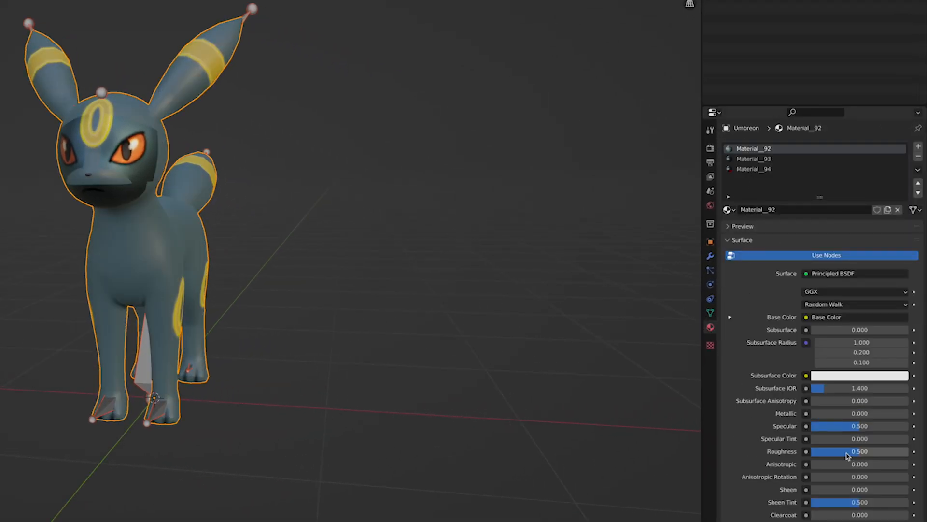
drag(824, 451, 864, 451)
double_click(776, 149)
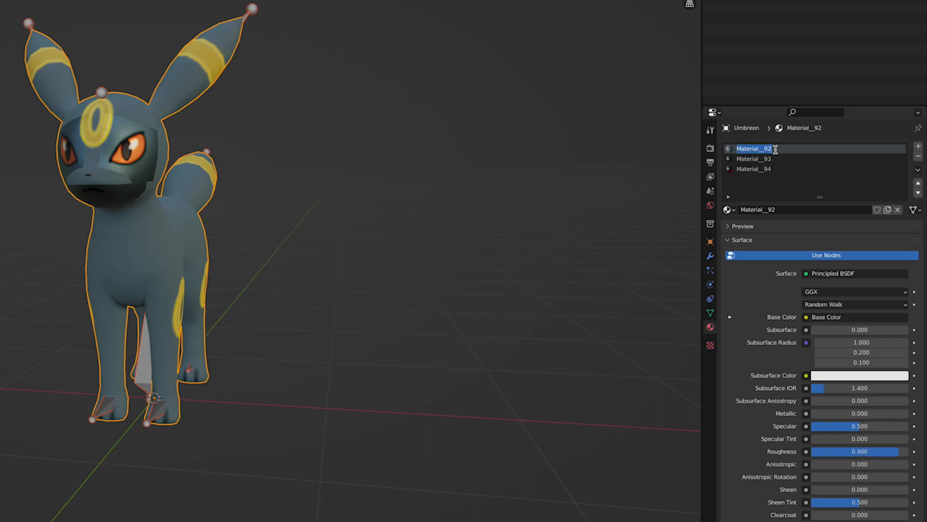
text(Umbreon_Body_Mat)
key(Return)
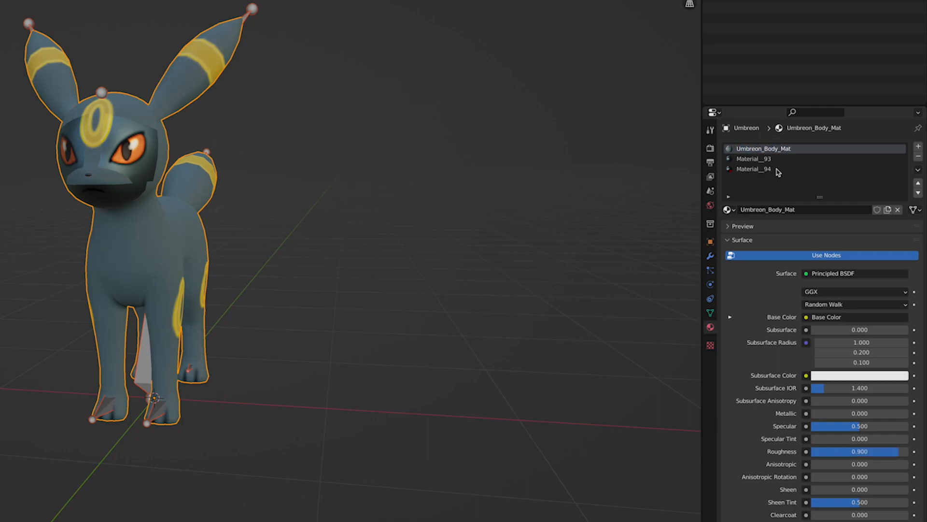
Set Material__93's Metallic to 0 and Roughness to 0.9, and rename it Umbreon_Eyes_Mat.
click(778, 159)
double_click(847, 450)
double_click(763, 159)
text(Umbreon_Eyes_Mat)
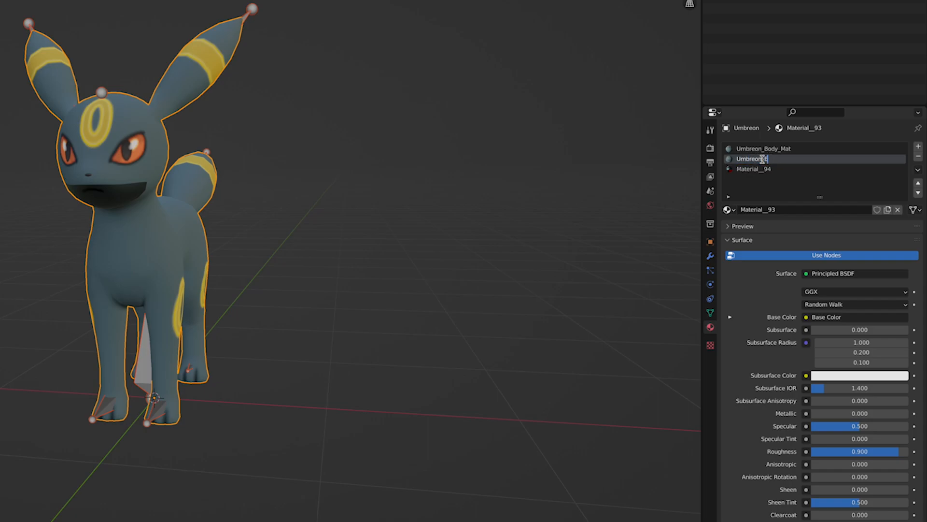
key(Return)
Set Material__94's Metallic to 0 and Roughness to 0.9, and rename it Umbreon_Mouth_Mat.
click(765, 168)
drag(859, 414, 801, 414)
double_click(867, 453)
text(0.9)
key(Return)
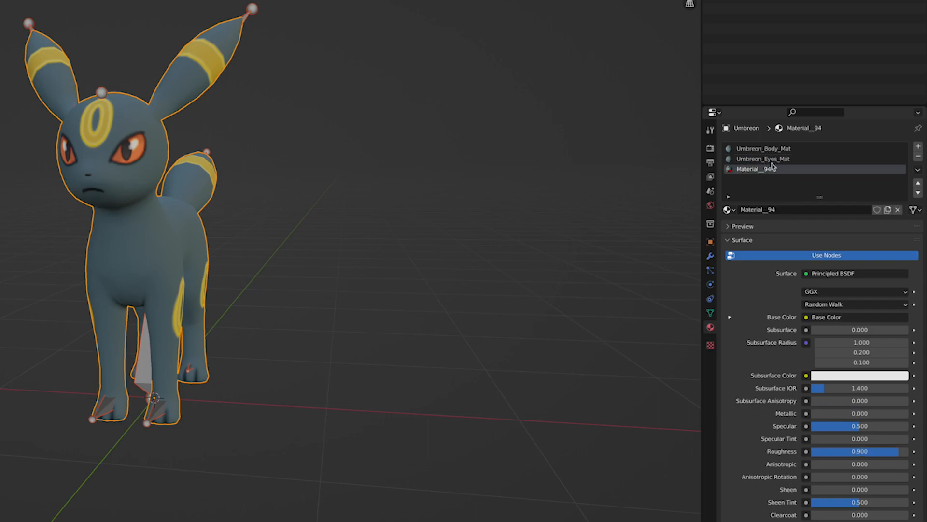
double_click(769, 168)
text(Umbreon_Mouth_Mat)
key(Return)
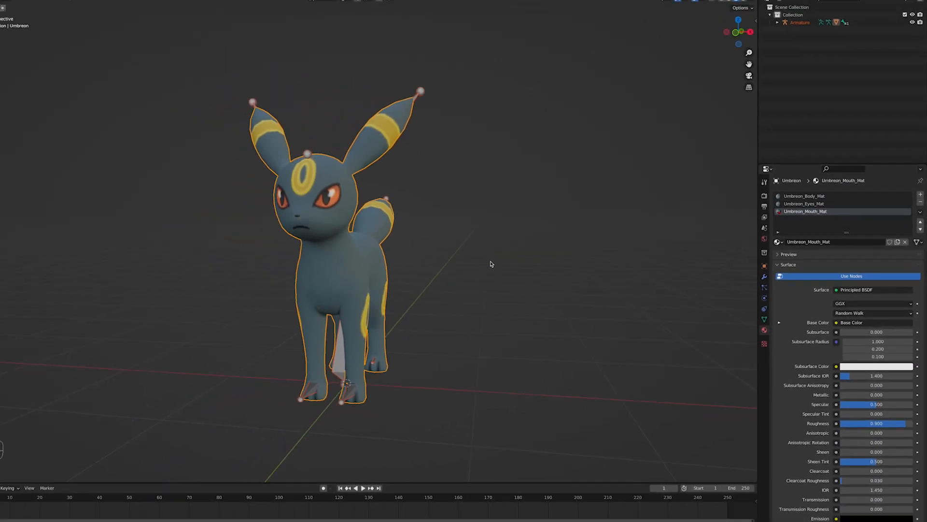
Convert all triangles of the Umbreon mesh to quads in Edit Mode with Compare UVs enabled, and return to Object Mode.
middle_drag(297, 304, 286, 298)
middle_drag(468, 310, 466, 313)
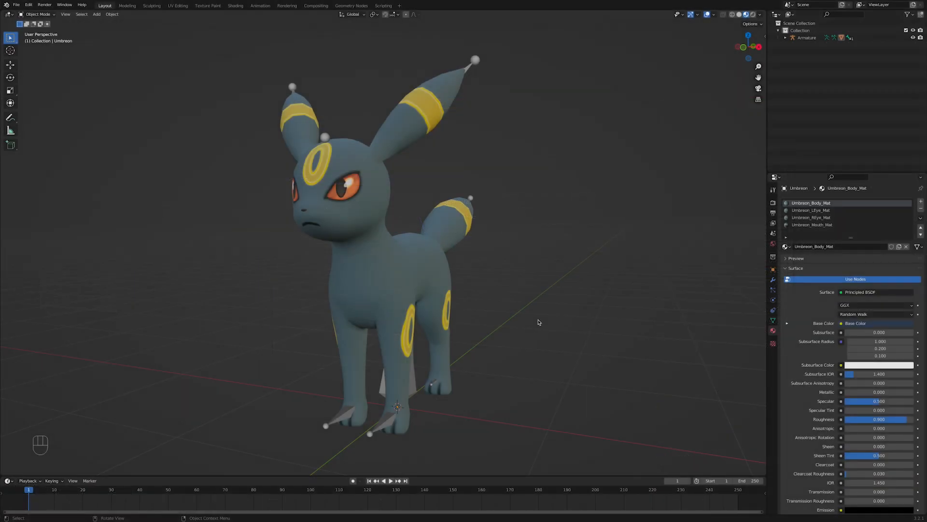
click(439, 268)
click(122, 33)
click(125, 68)
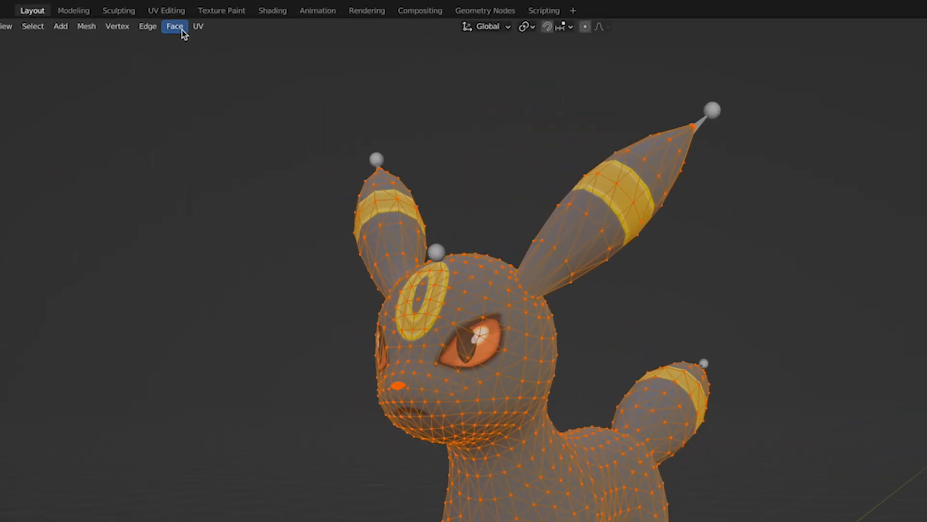
click(182, 14)
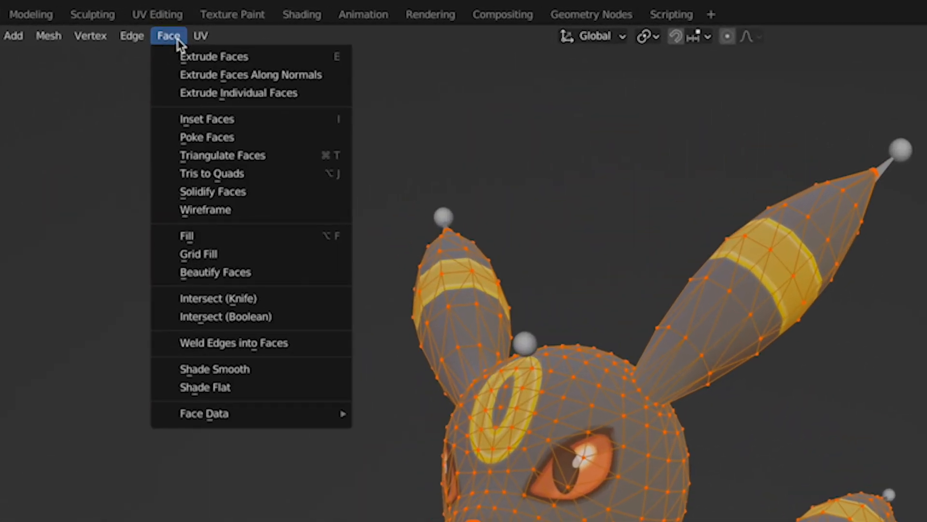
click(273, 173)
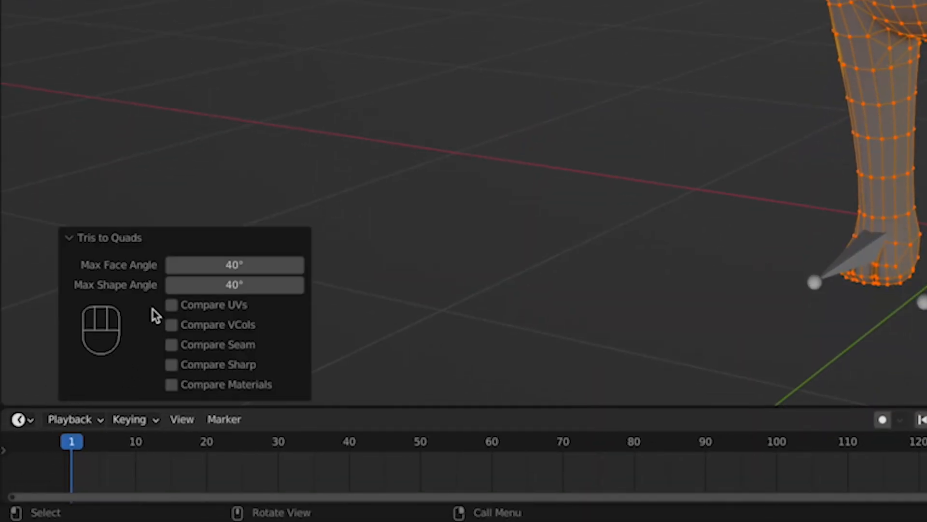
click(172, 305)
key(Tab)
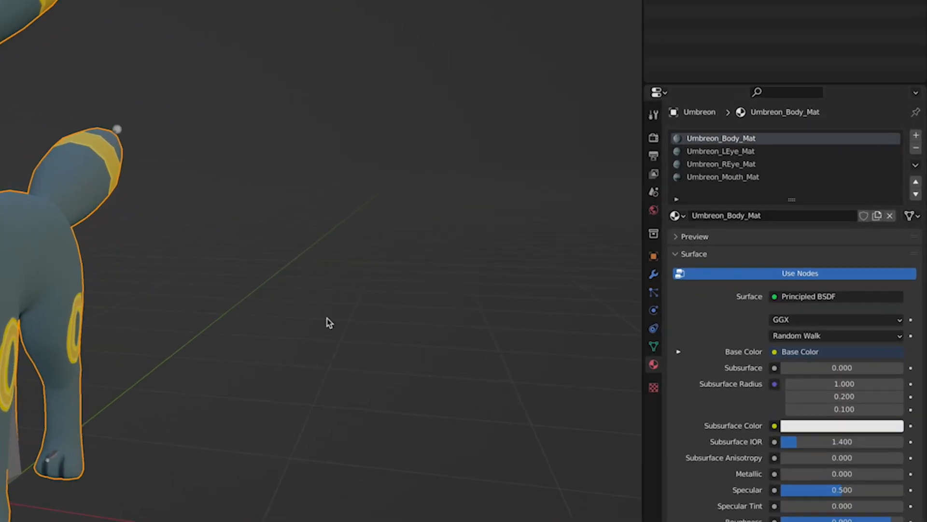
Add a Subdivision Surface modifier to the Umbreon mesh and turn off its viewport display.
click(773, 279)
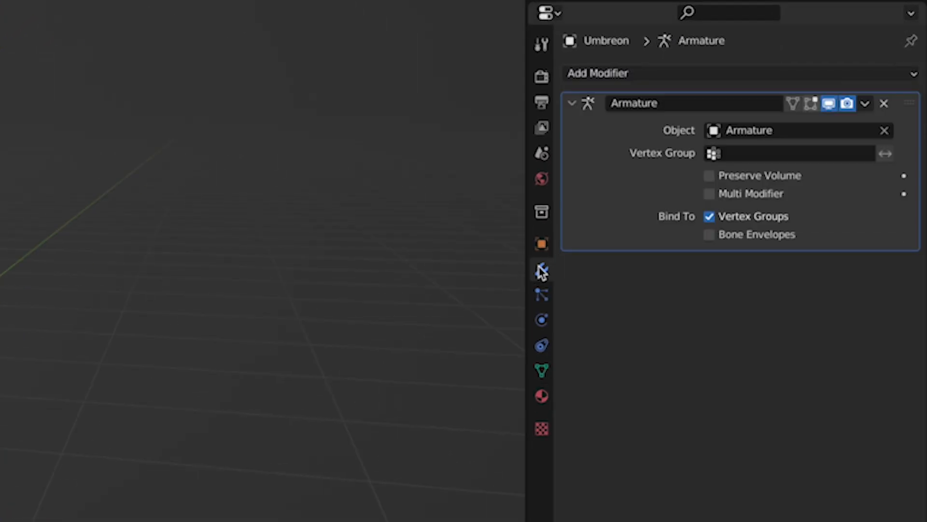
click(737, 73)
click(628, 407)
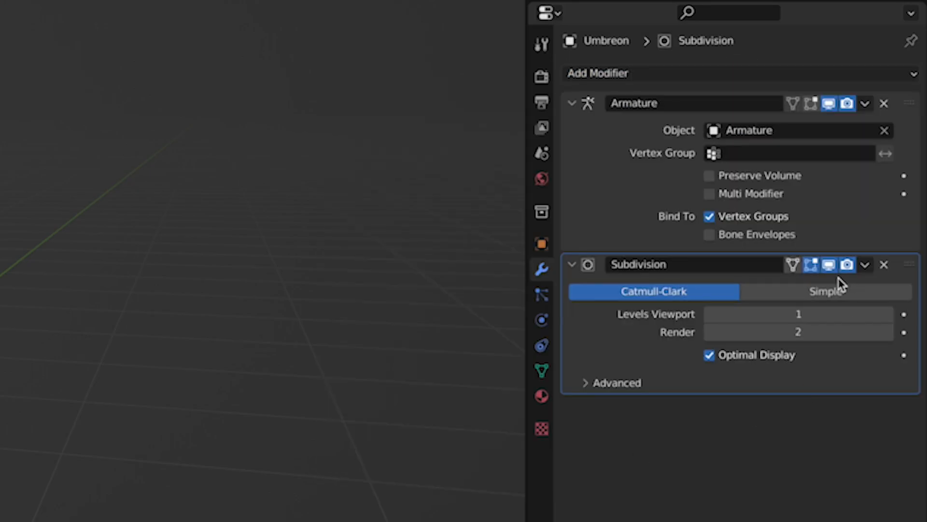
click(829, 265)
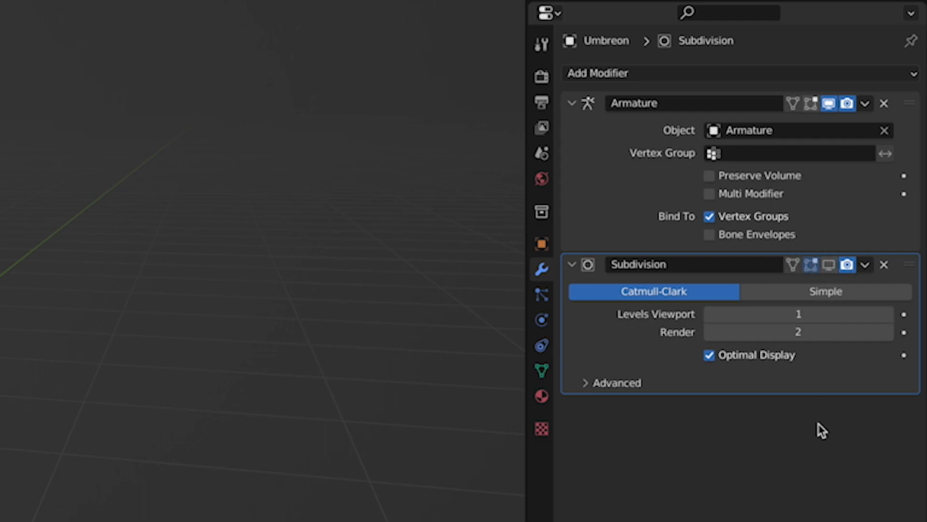
Rename the armature object as Umbreon_Armature.
click(542, 370)
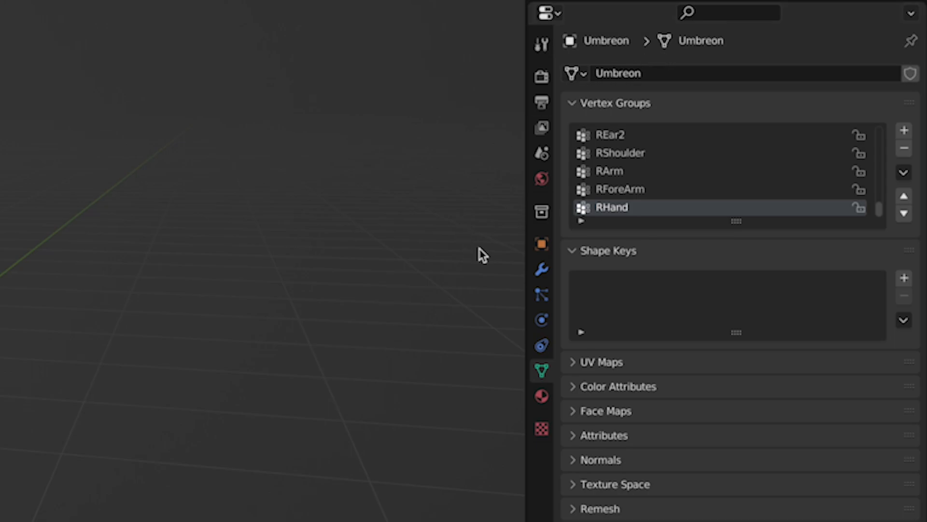
click(541, 247)
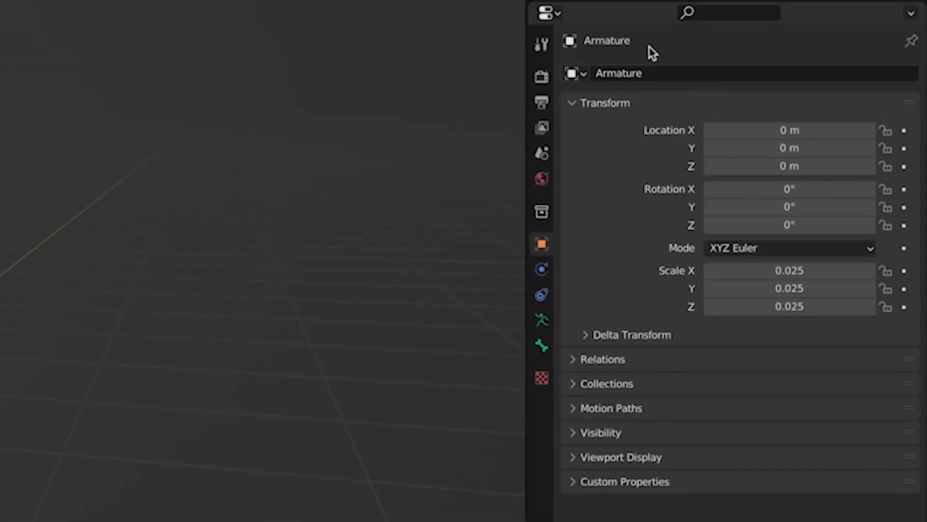
click(602, 72)
click(598, 72)
text(Umbreon_)
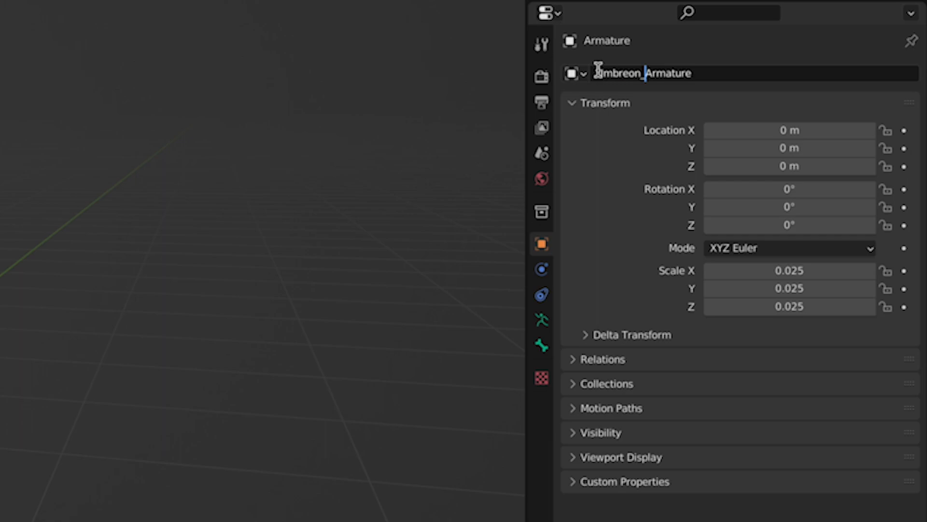
key(Return)
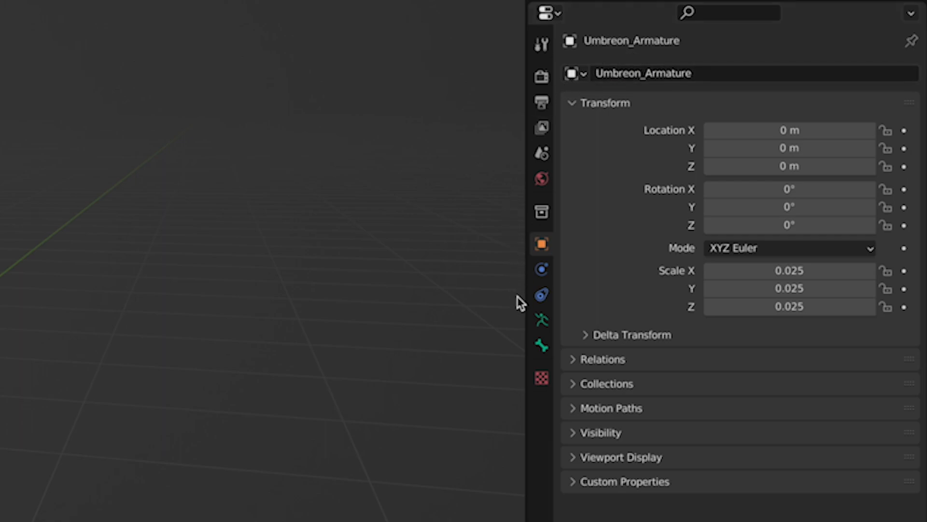
Rename the armature's data block as Umbreon_Armature.
click(541, 321)
double_click(602, 70)
key(Home)
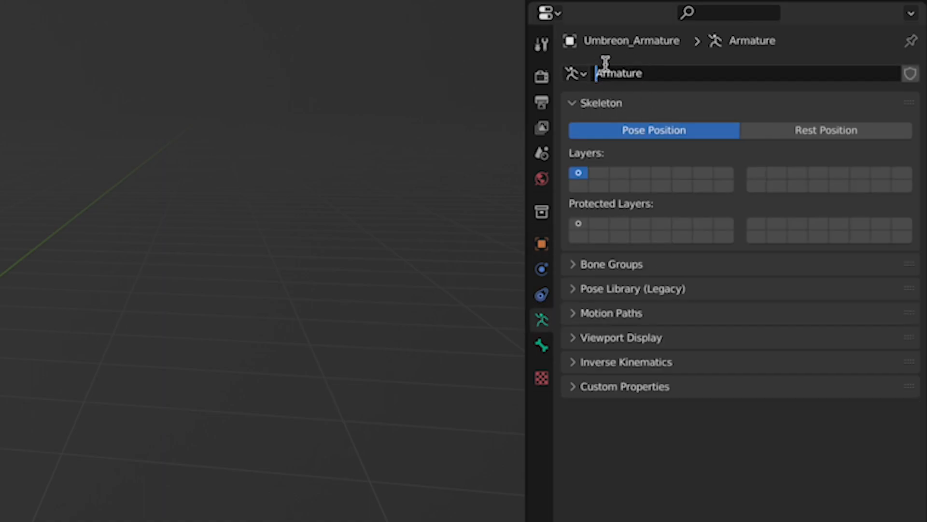
text(Umbreon_)
key(Return)
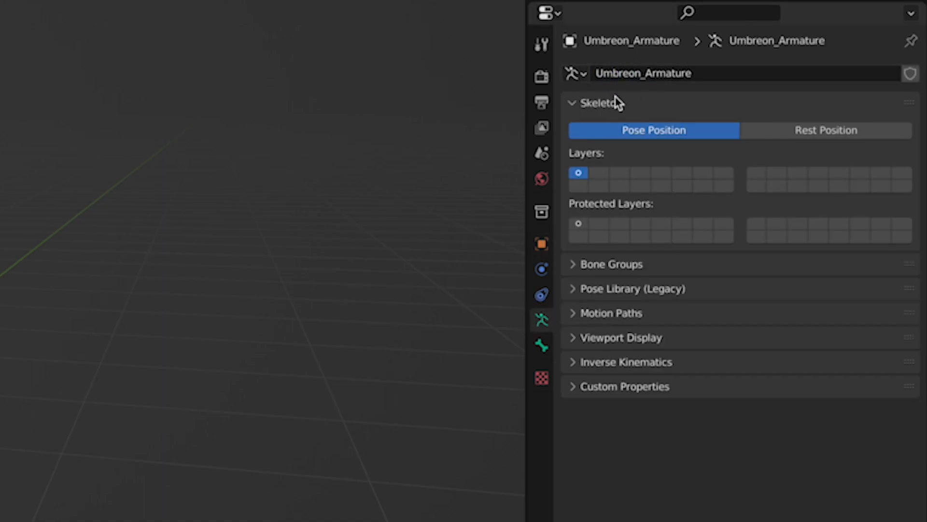
Display the armature's bones as B-Bone and turn on In Front.
click(568, 340)
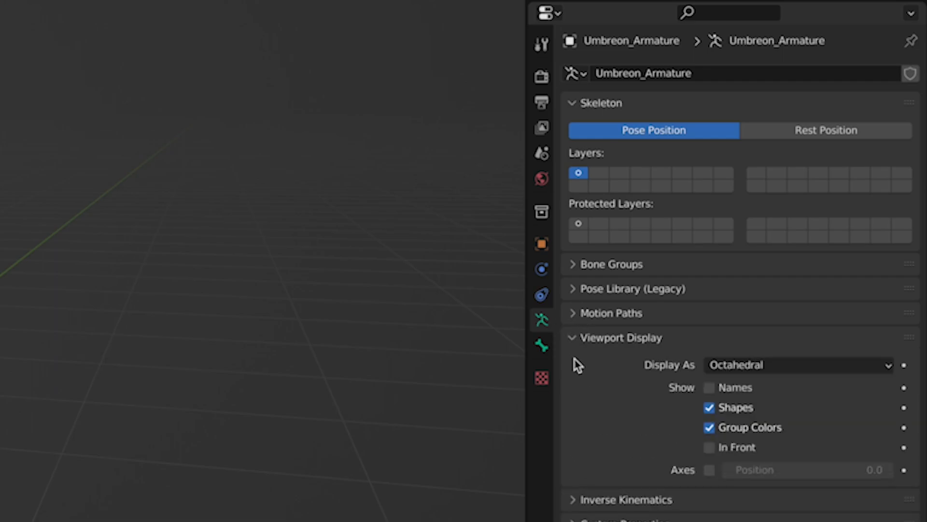
click(761, 365)
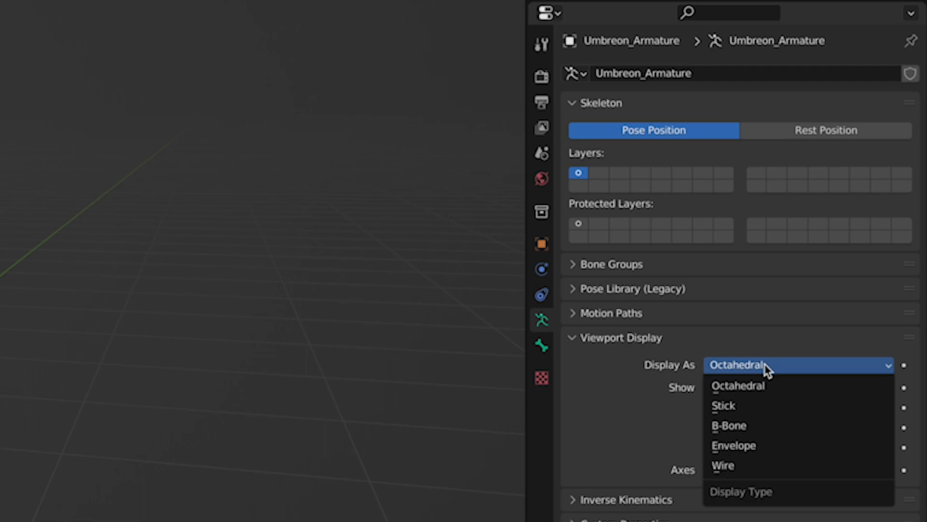
click(772, 426)
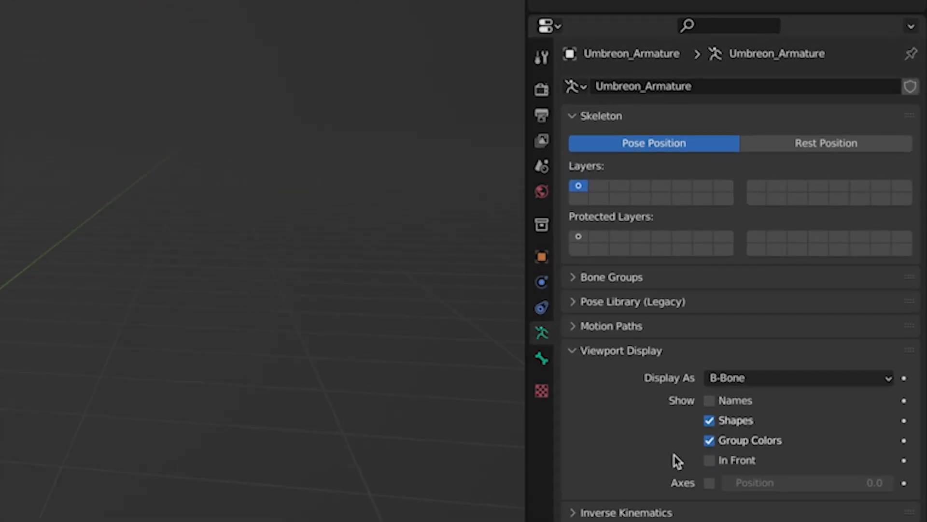
click(708, 461)
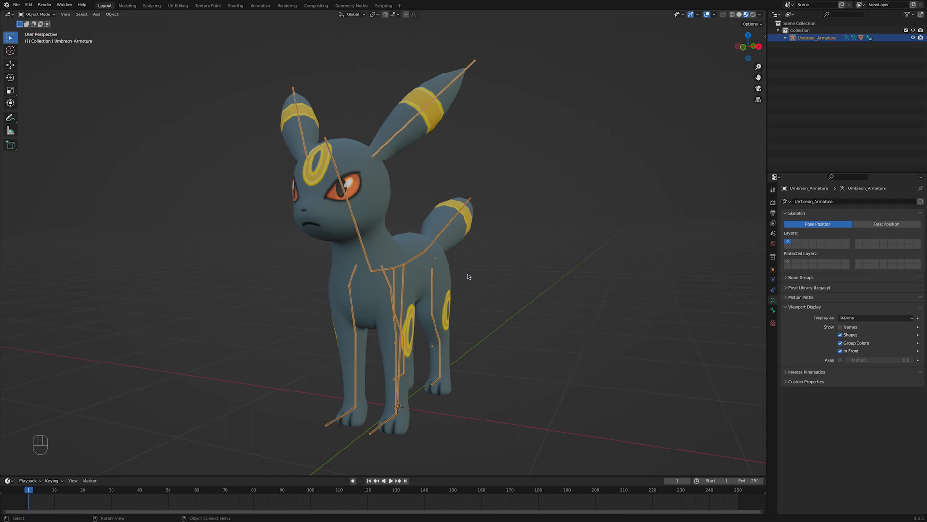
With the armature in Edit Mode, filter the scene hierarchy for "End" bones and enlarge the list area.
key(Tab)
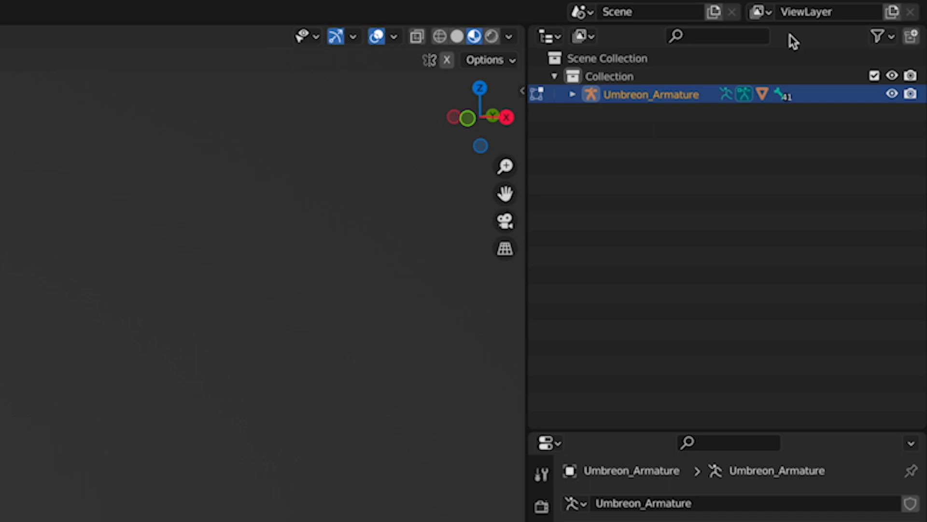
click(742, 33)
text(End)
click(796, 54)
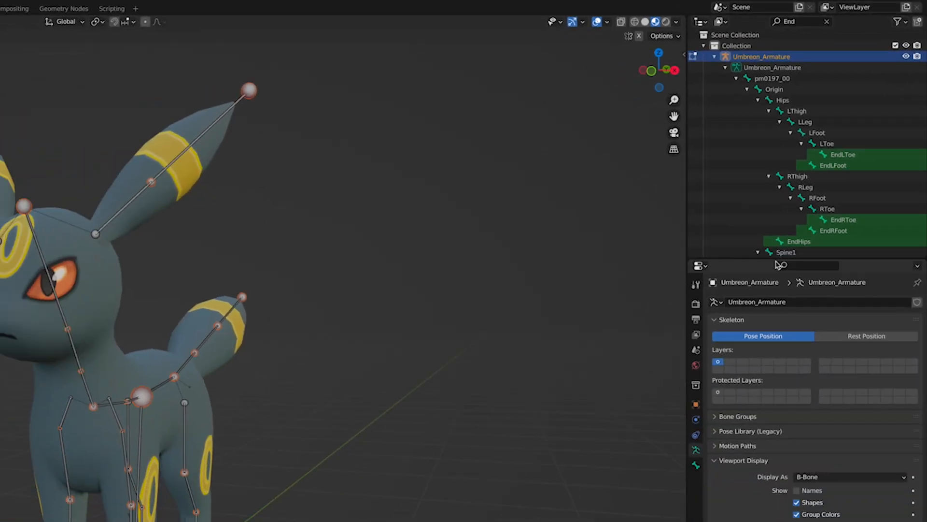
drag(673, 430, 670, 464)
drag(772, 279, 747, 459)
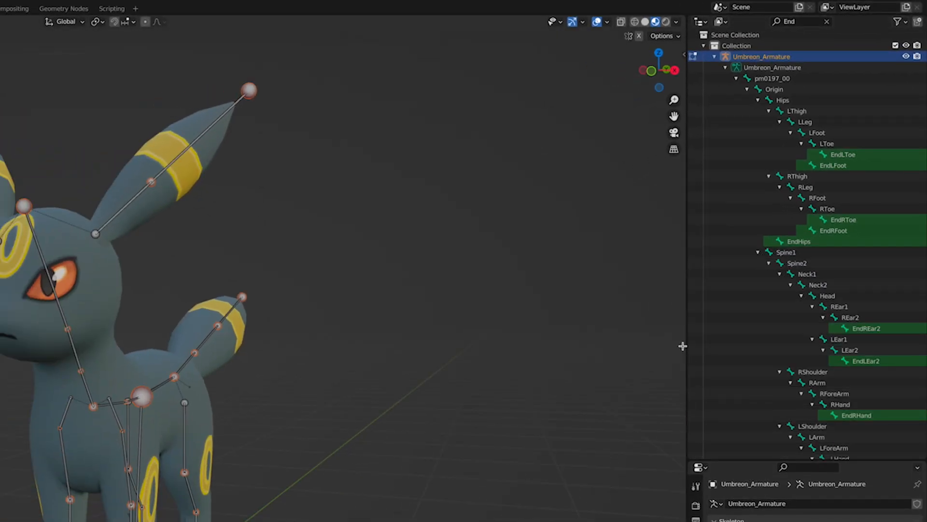
drag(686, 346, 597, 345)
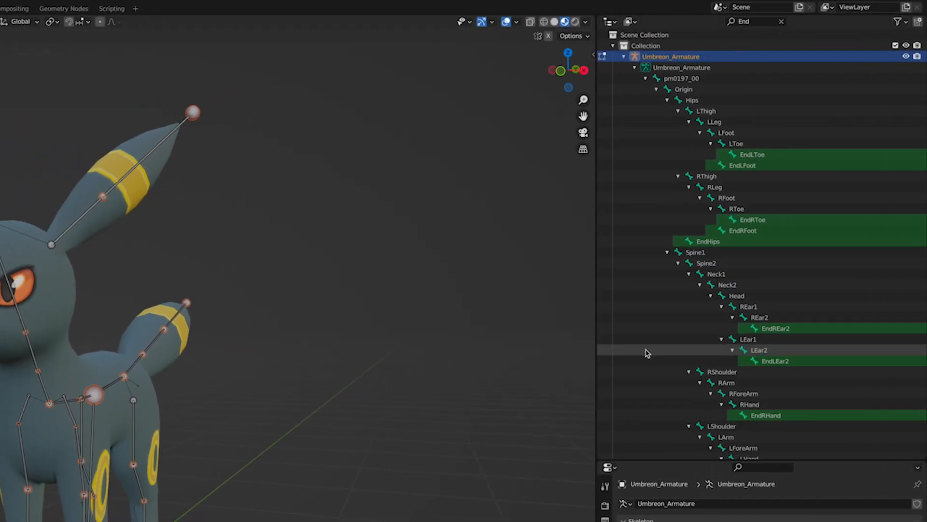
Delete the listed End bones of both toes, feet, ears and hands plus EndHips, and clear the hierarchy's "End" filter.
scroll(762, 307, down, 1)
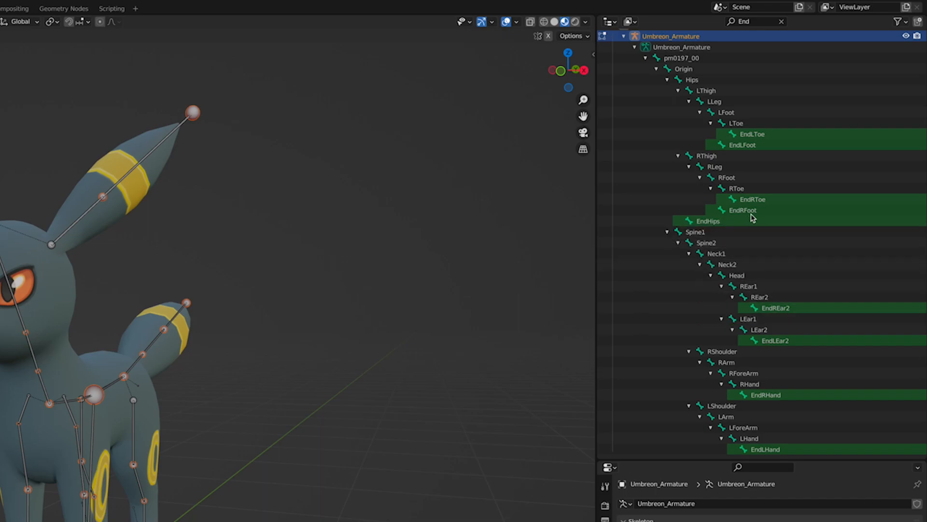
click(754, 139)
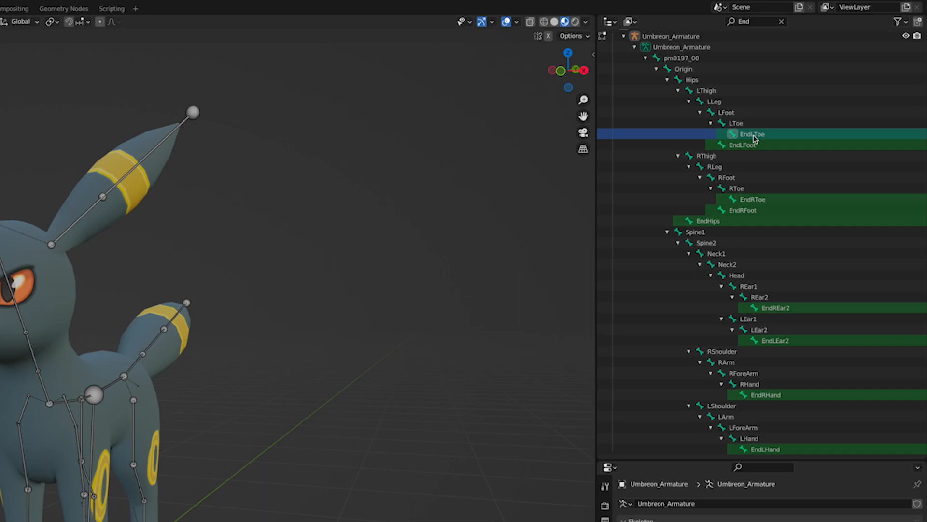
ctrl+click(750, 145)
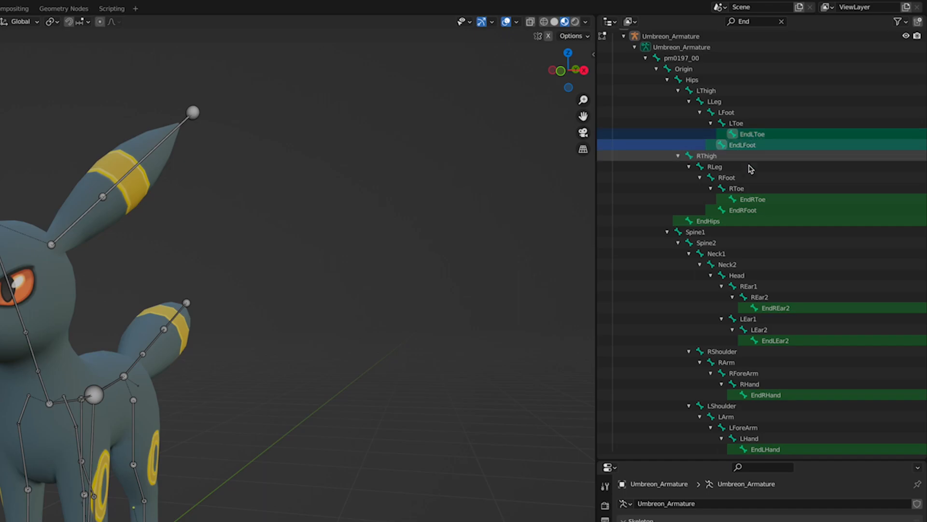
ctrl+click(746, 200)
ctrl+click(746, 211)
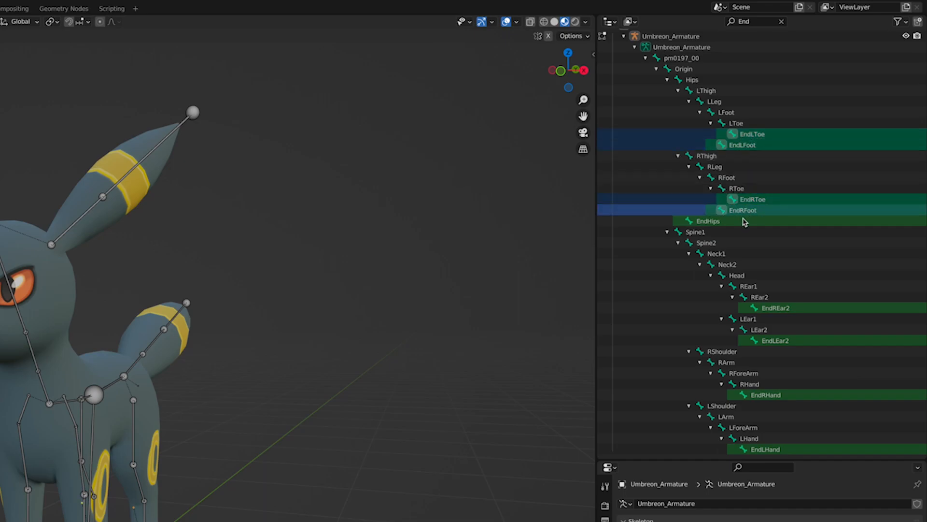
ctrl+click(746, 221)
ctrl+click(779, 309)
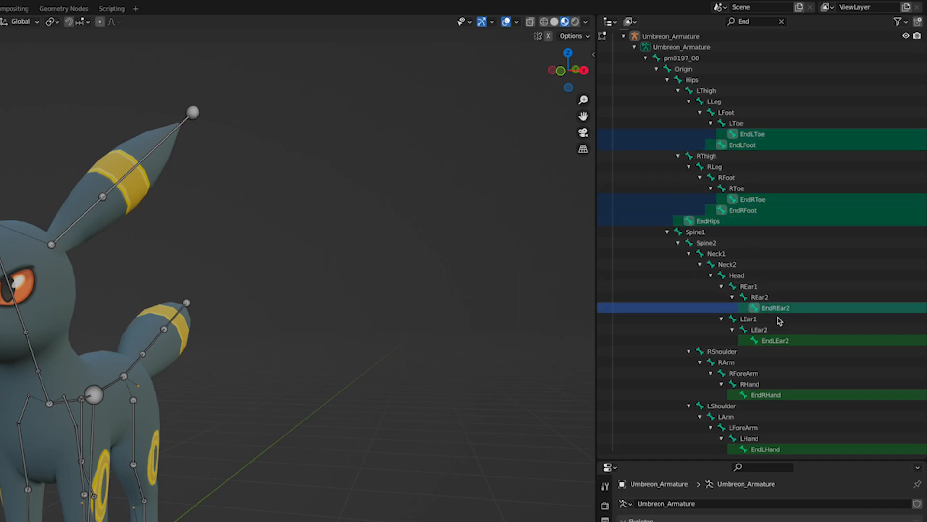
ctrl+click(779, 341)
ctrl+click(776, 395)
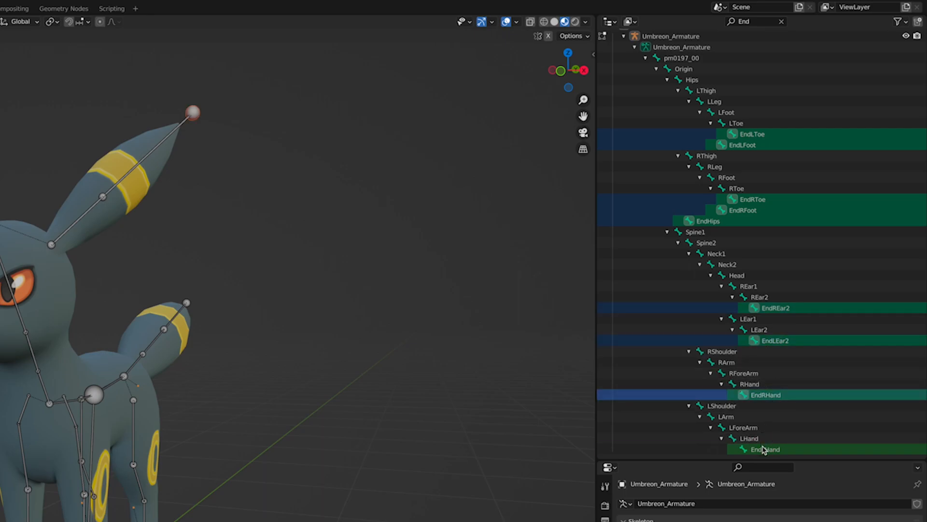
ctrl+click(763, 449)
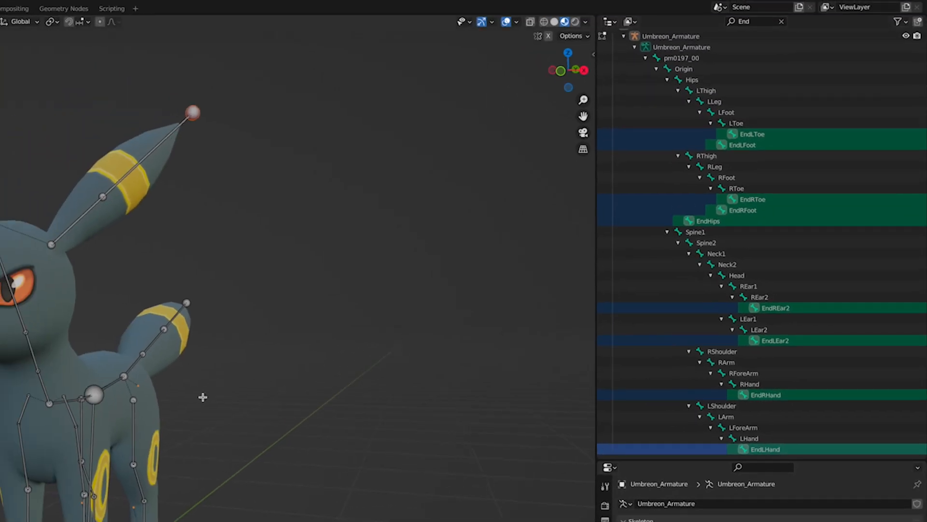
key(x)
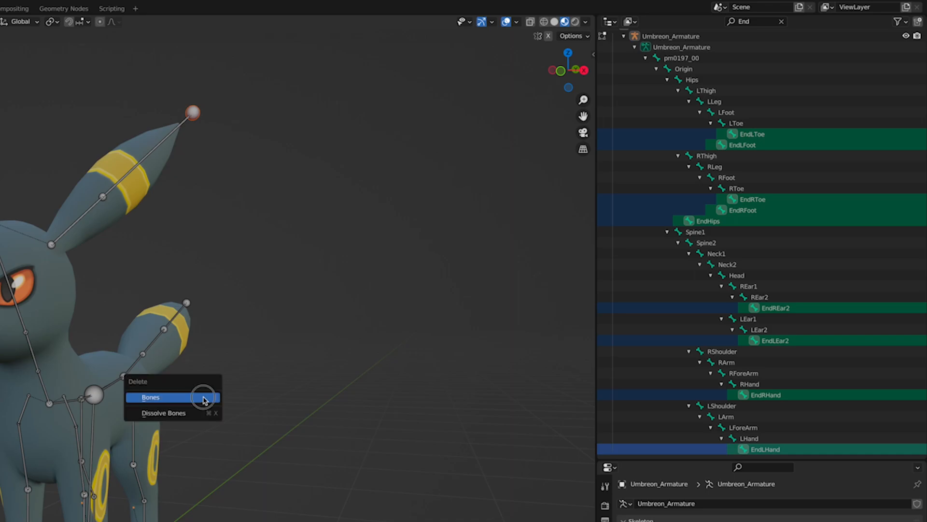
click(203, 397)
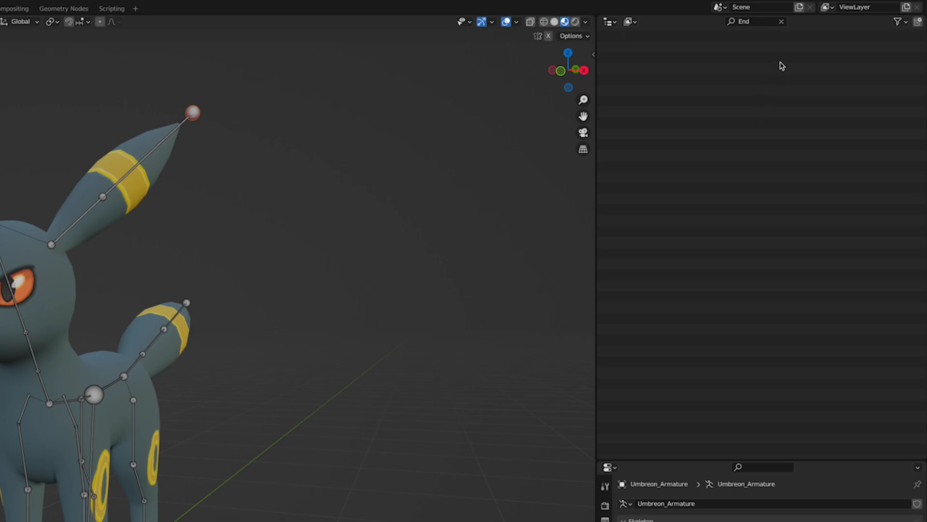
click(782, 22)
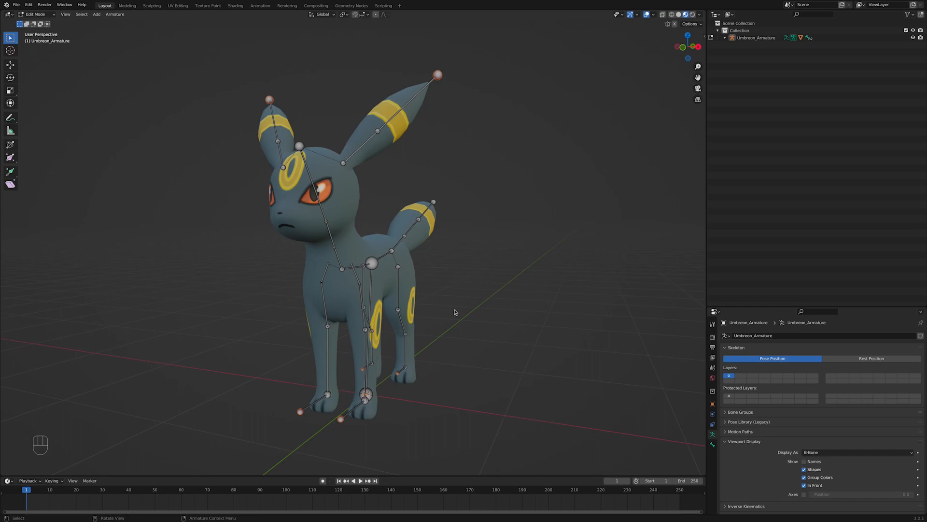
Put the Umbreon armature in Pose Mode and turn on X-axis mirroring for posing.
key(Tab)
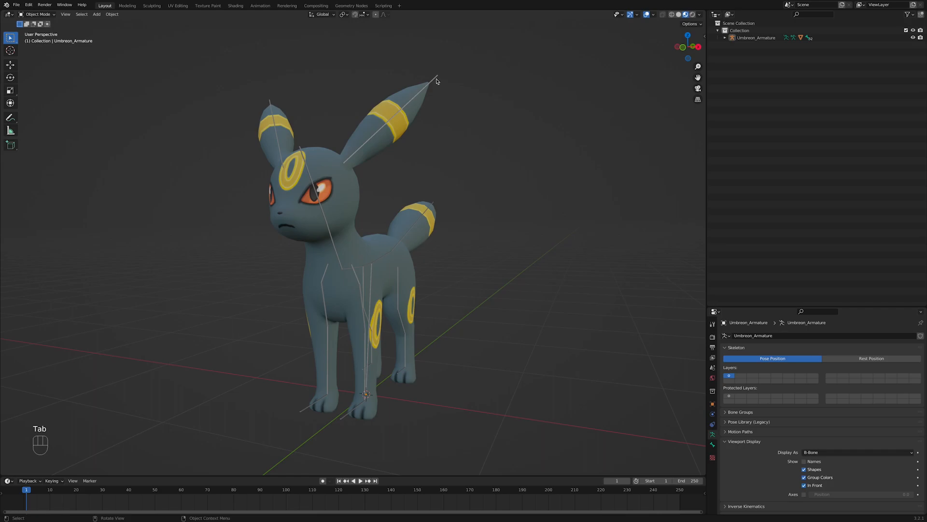
click(434, 78)
click(133, 38)
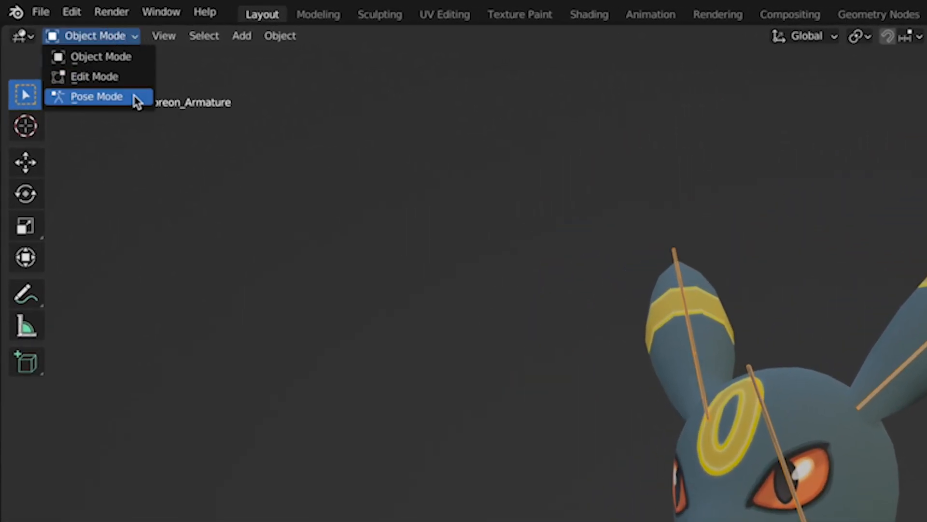
click(137, 99)
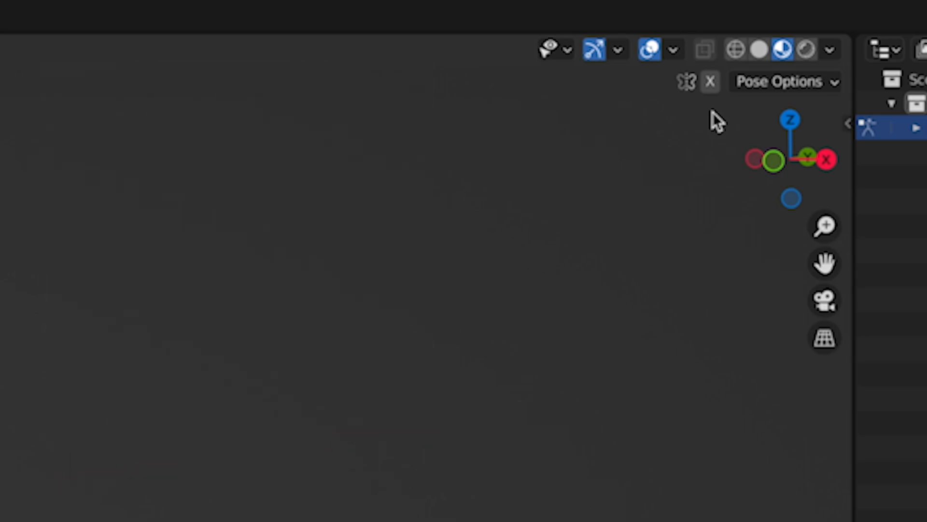
click(709, 90)
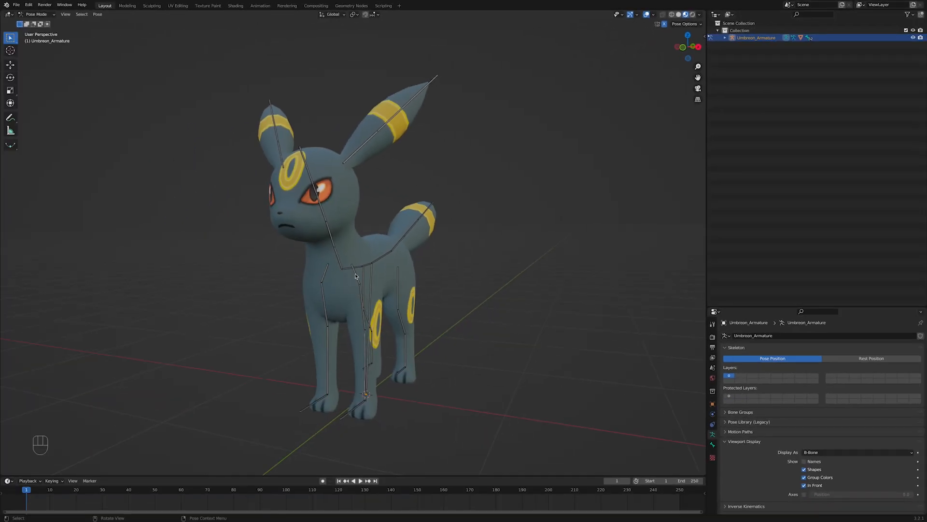
Try rotating the LShoulder, LLeg and RForeArm bones in turn, cancel each rotation and deselect everything.
click(355, 276)
key(r)
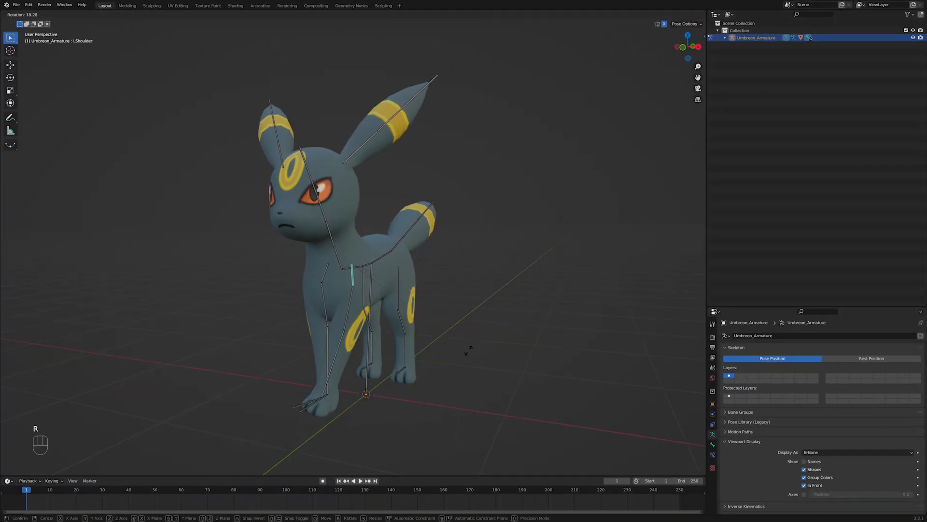
right_click(440, 248)
click(400, 319)
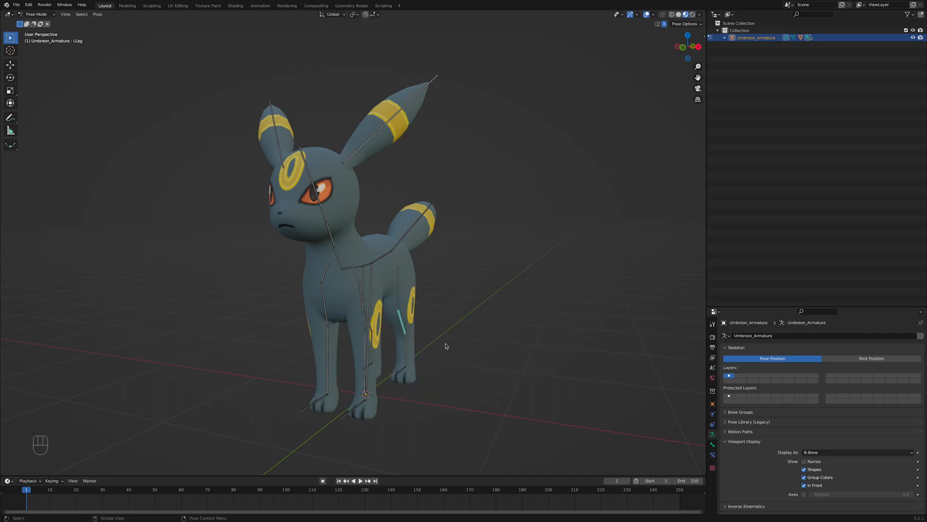
key(r)
right_click(449, 282)
click(327, 341)
key(r)
key(r)
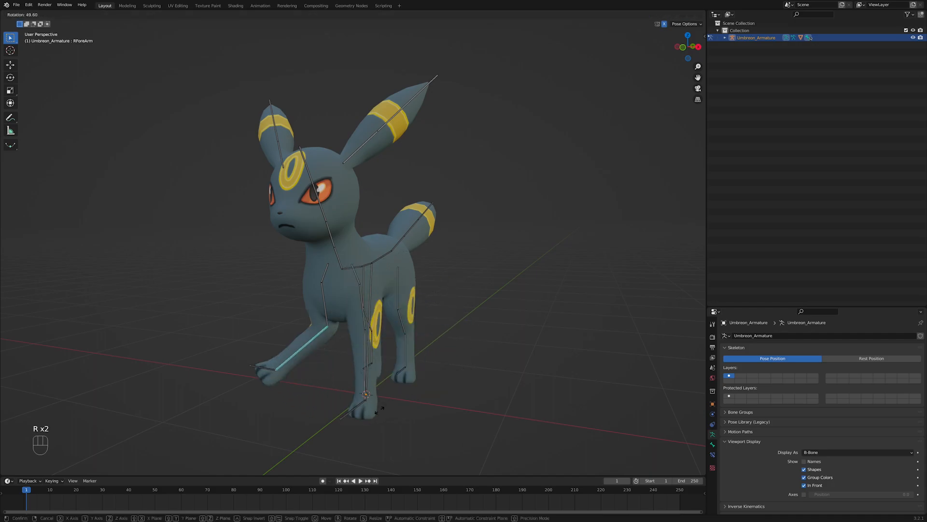
right_click(434, 295)
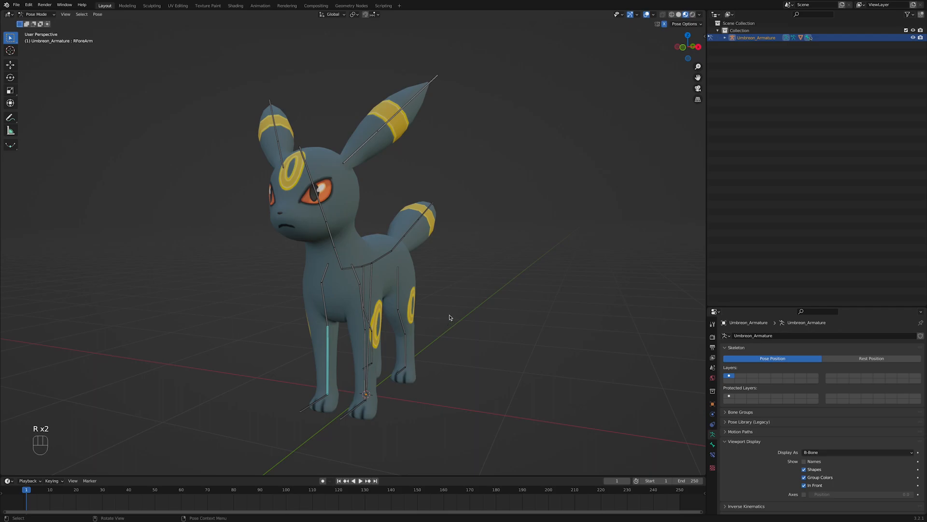
click(449, 316)
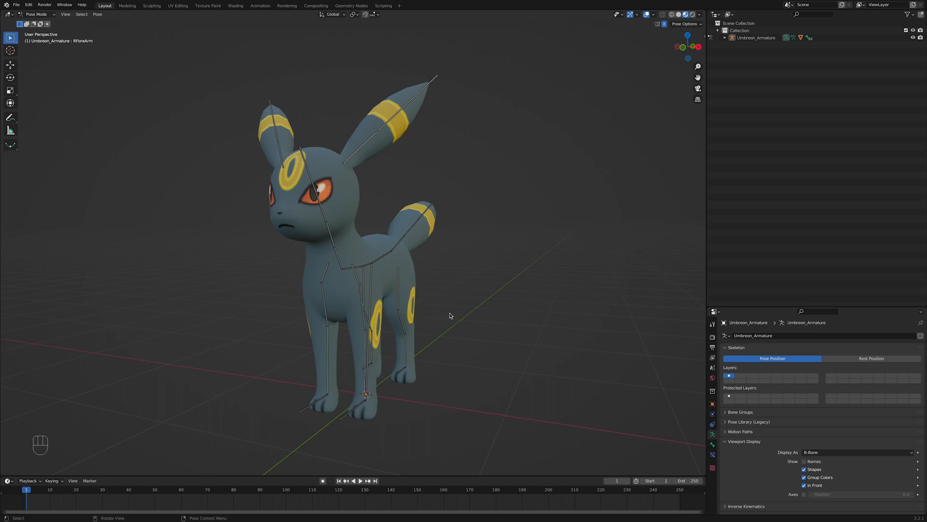
Return the Umbreon armature to Edit Mode and filter the scene hierarchy for "L".
key(ctrl+Tab)
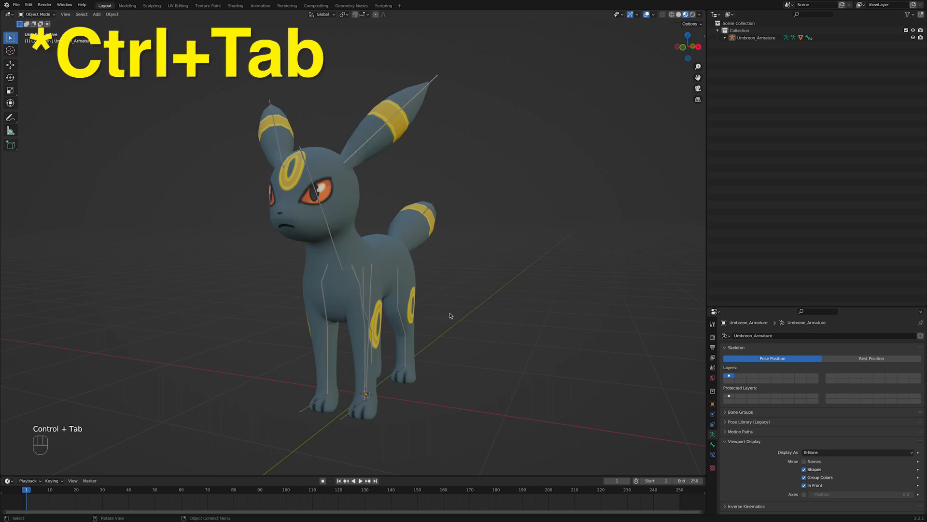
click(434, 83)
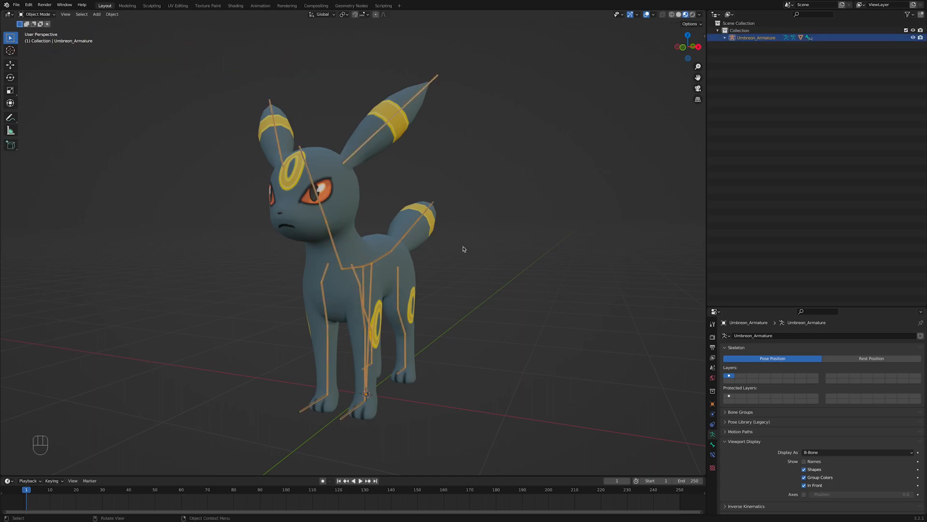
key(Tab)
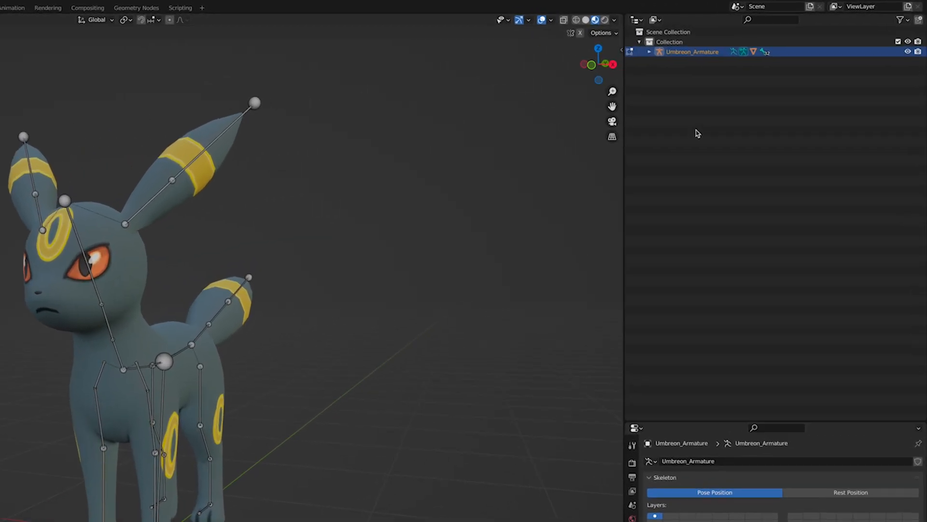
key(ctrl+f)
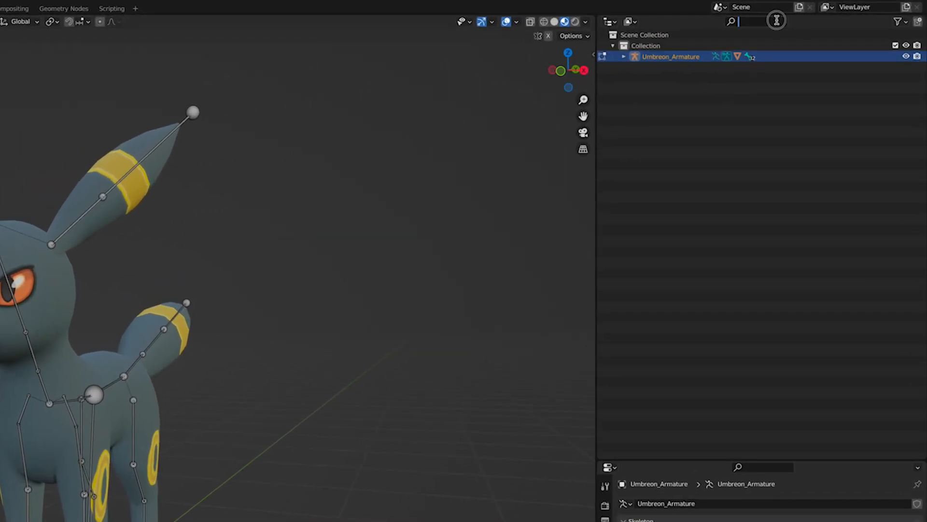
text(L)
key(Return)
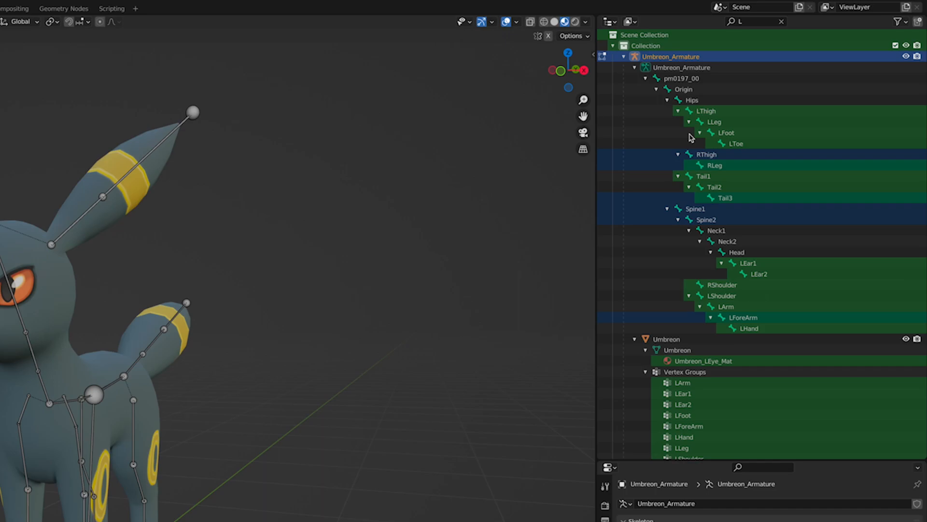
Rename the LThigh bone as L_Thigh and add the same underscore after the prefix of the LLeg bone.
double_click(703, 110)
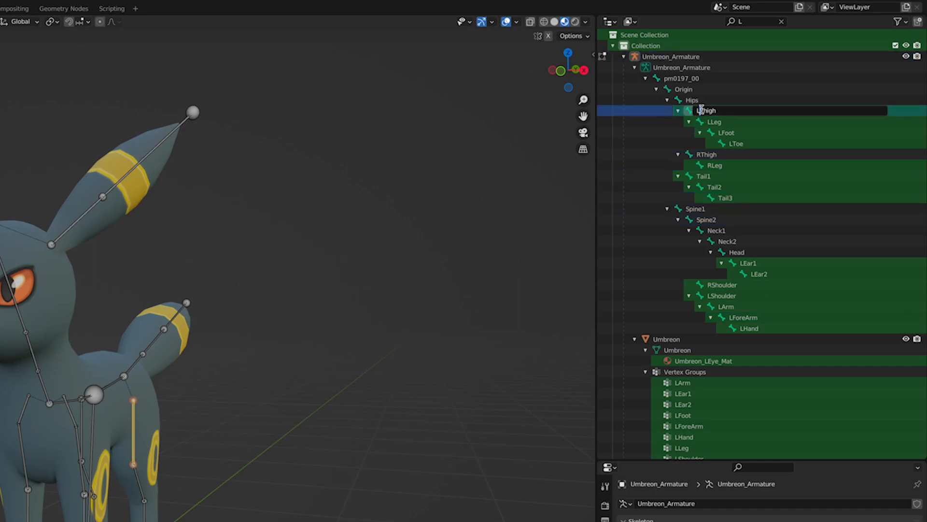
text(_)
key(Return)
double_click(710, 121)
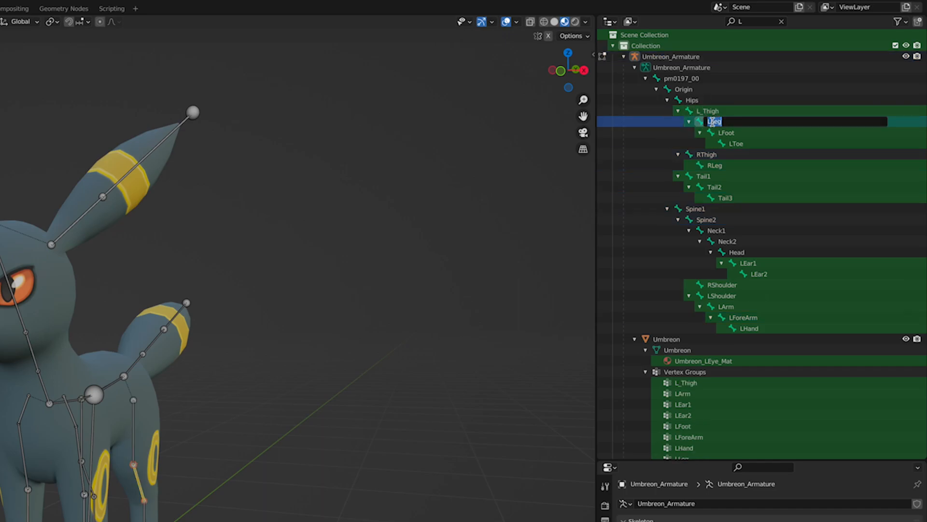
text(_)
key(Return)
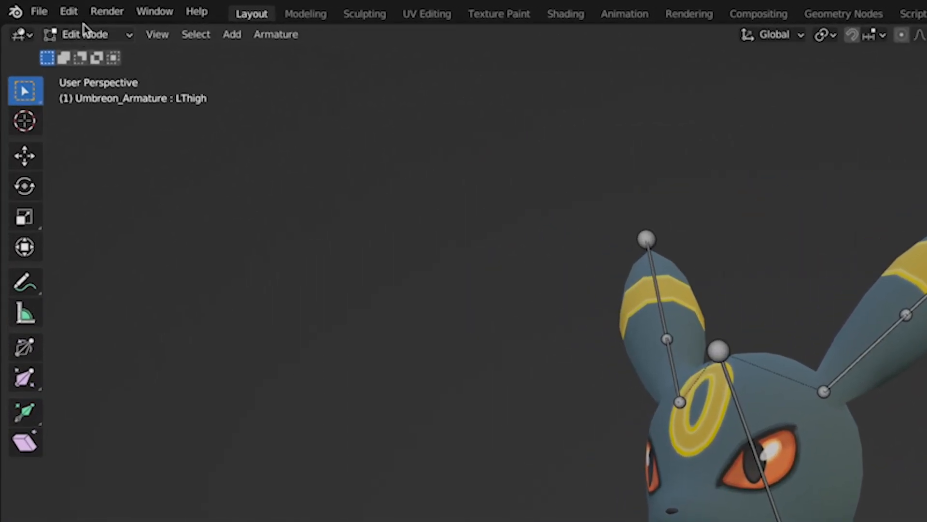
Start a Batch Rename that covers all bones instead of selected objects.
click(28, 5)
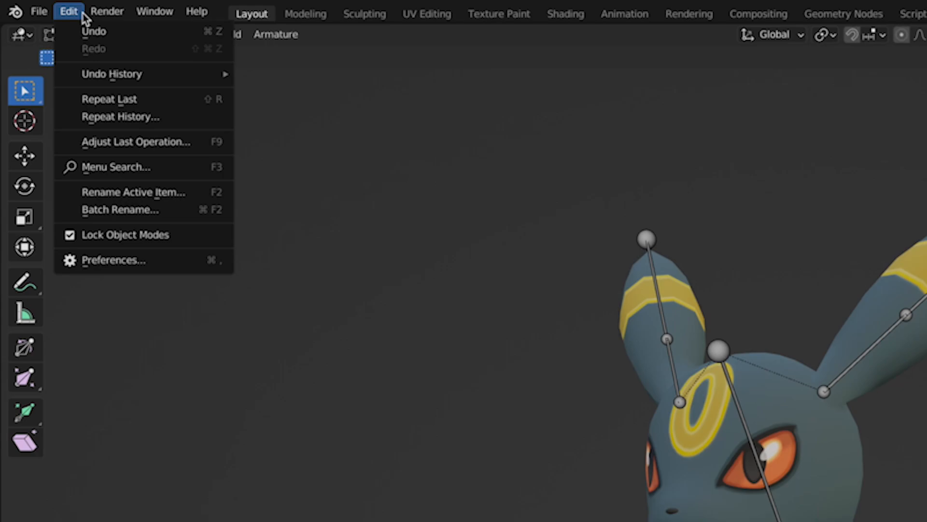
click(192, 213)
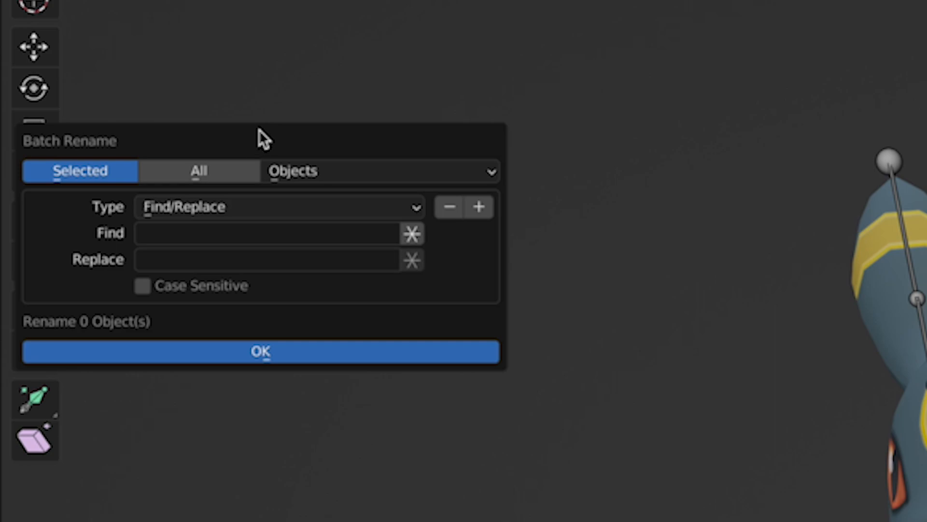
click(244, 172)
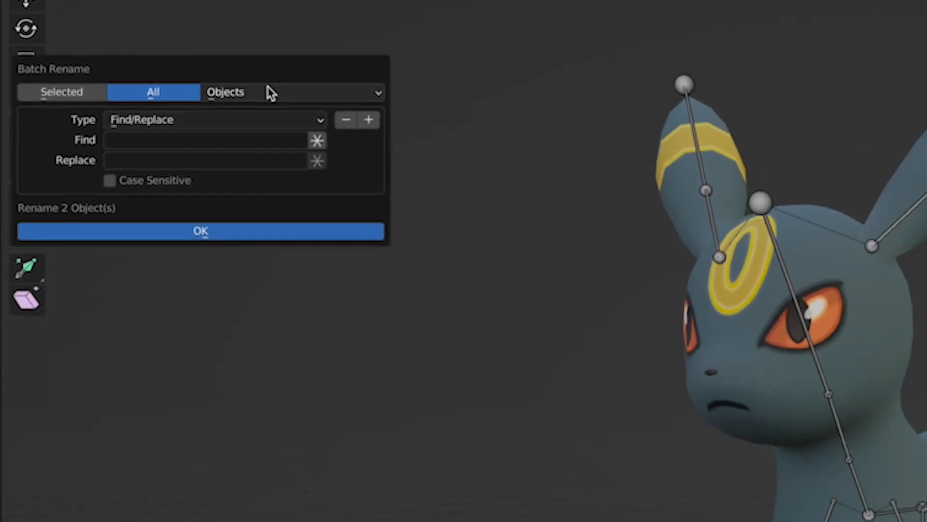
click(347, 170)
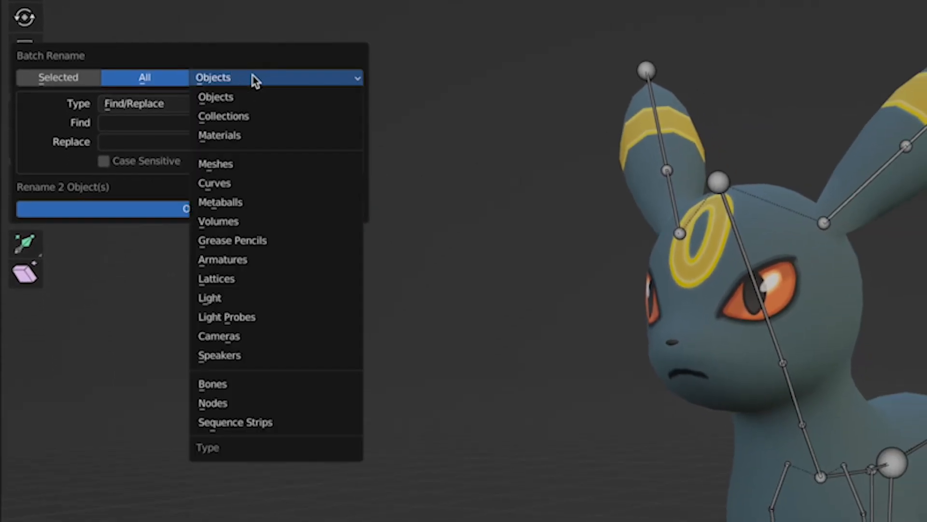
click(259, 384)
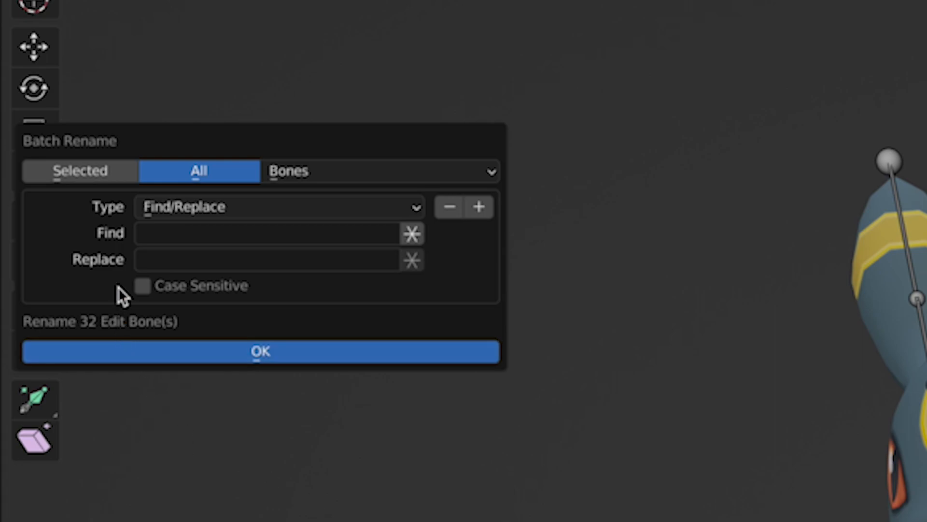
Set the first Find/Replace rule to a case-sensitive regular expression that finds "^L(?=[A-Z])" and replaces it with "L_".
click(141, 287)
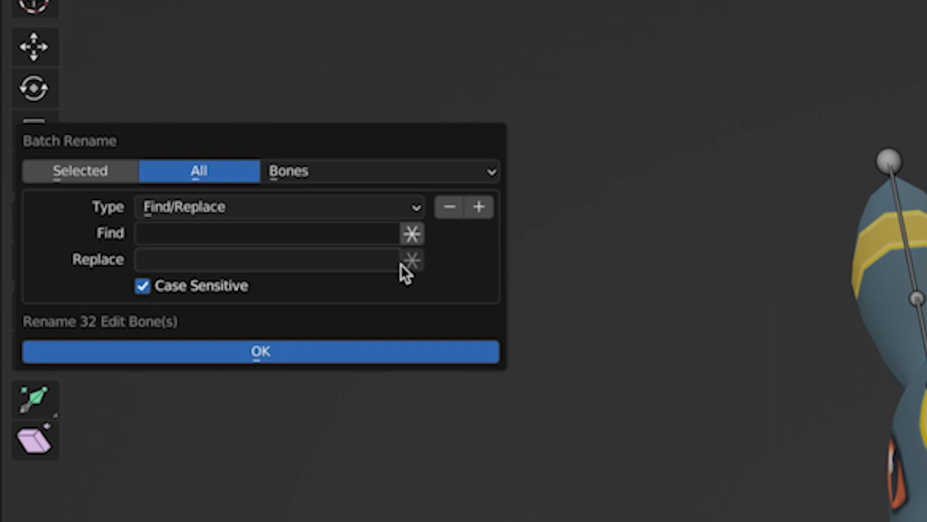
click(416, 231)
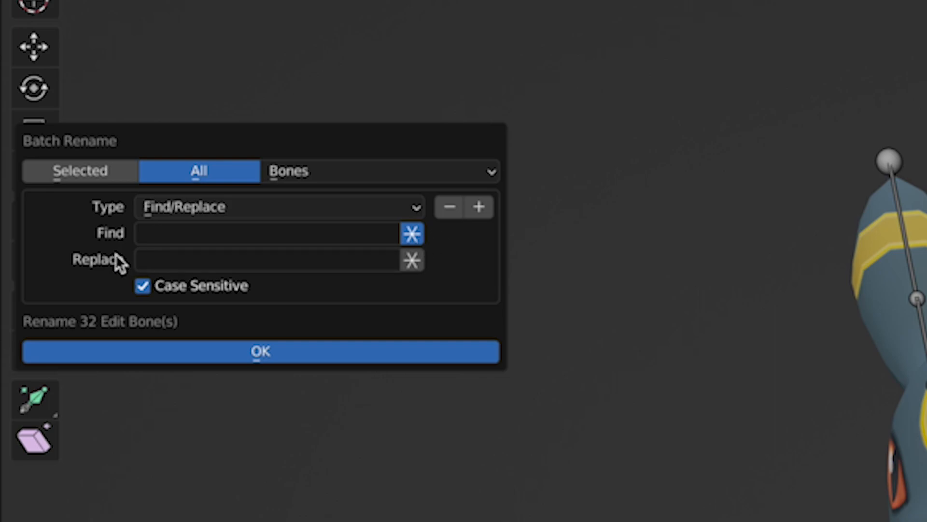
click(187, 234)
text(^L(?=)
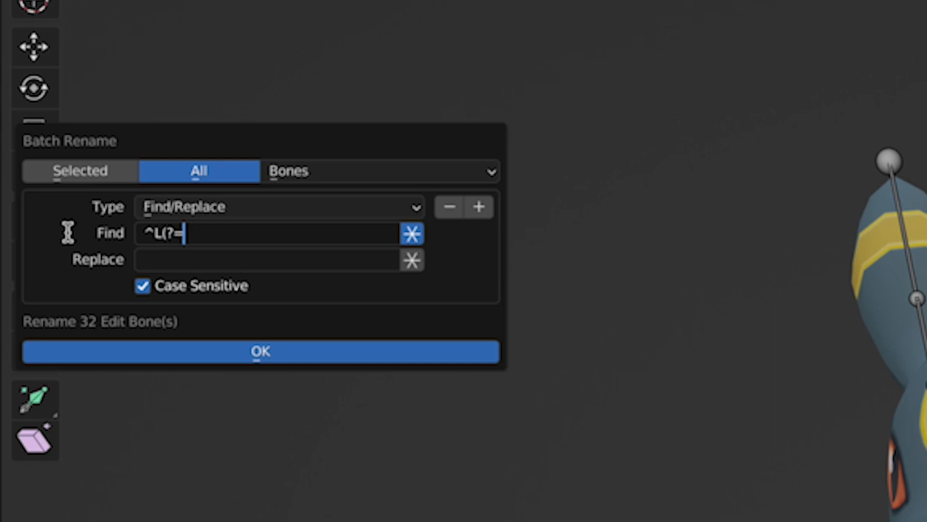
text(()
text(A-Z])
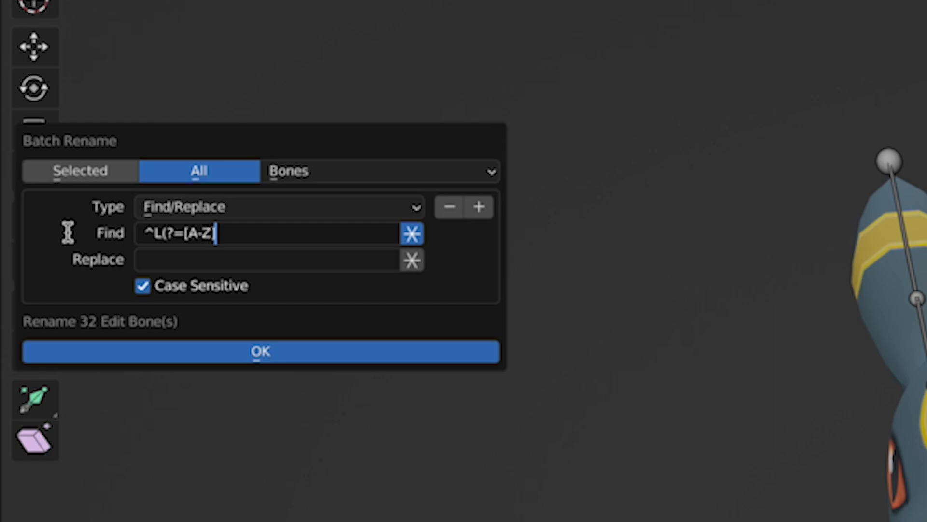
text())
click(68, 231)
click(176, 259)
text(L_)
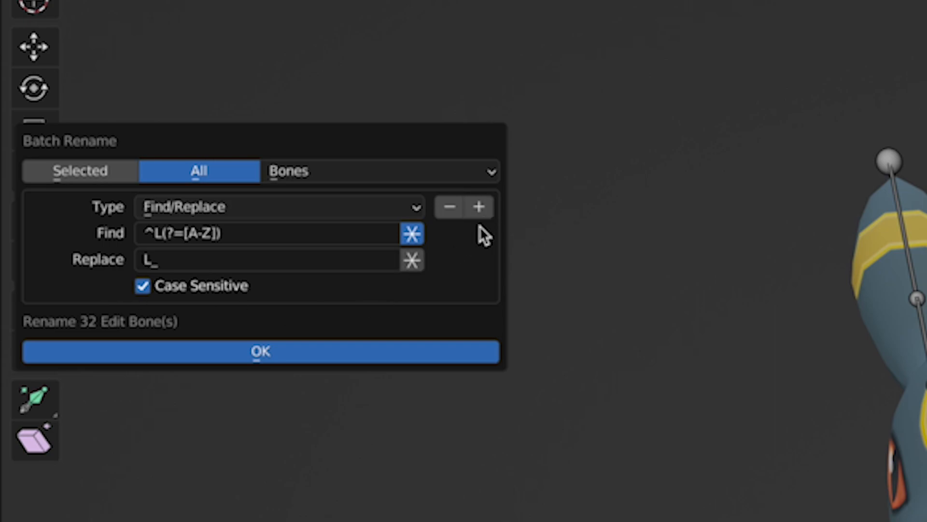
Add a second Find/Replace rule, reuse the first search expression in it, and change the letter to make "^R(?=[A-Z])".
click(479, 207)
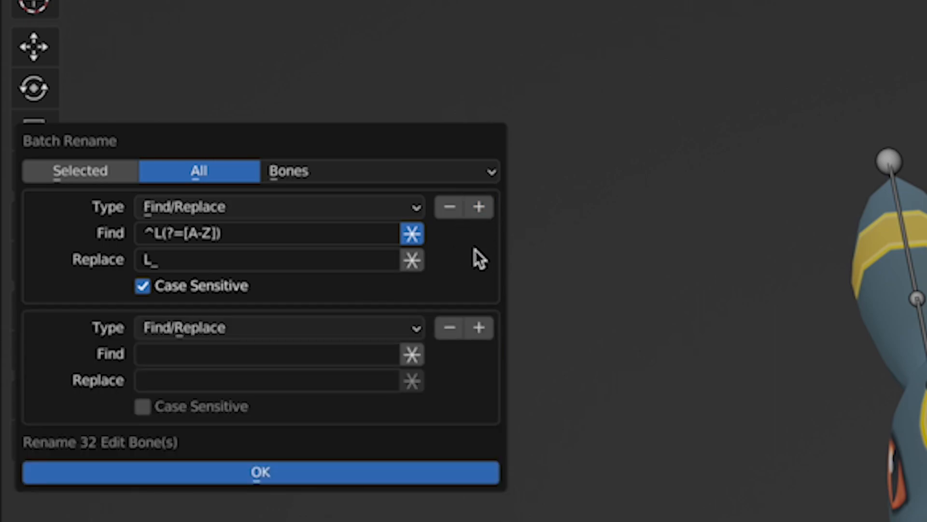
click(321, 234)
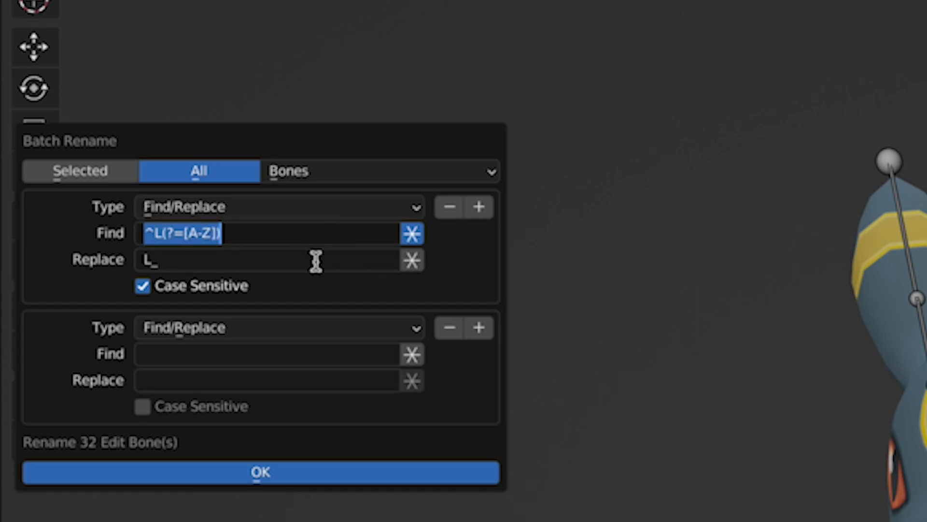
key(ctrl+c)
key(Return)
click(240, 353)
key(ctrl+v)
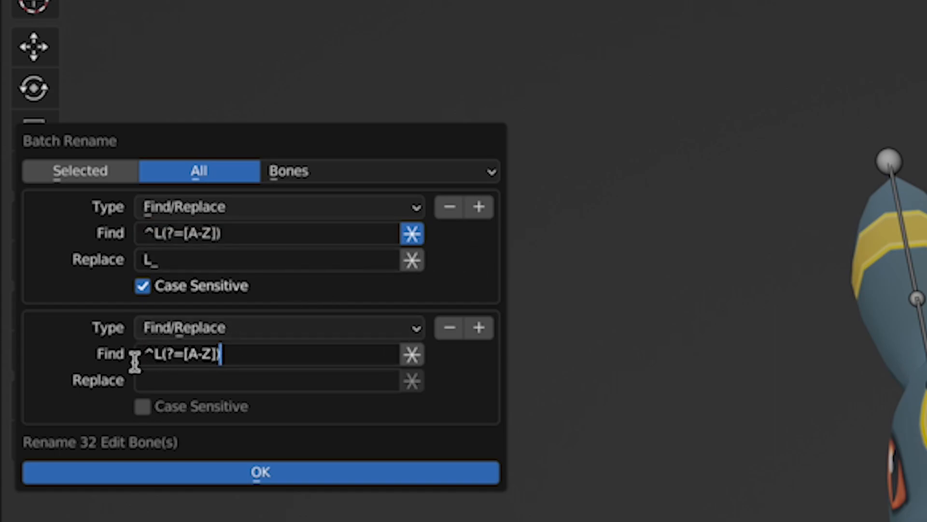
key(Return)
click(162, 353)
click(162, 354)
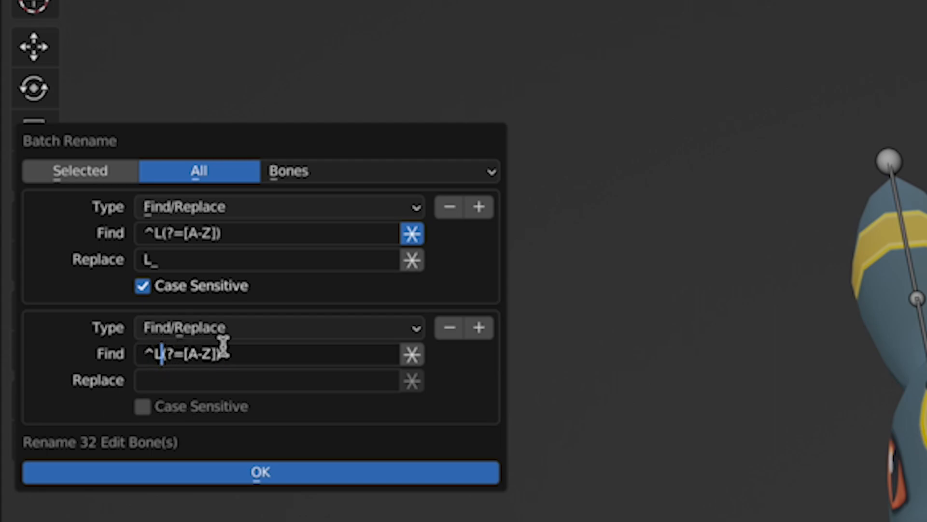
key(BackSpace)
text(R)
key(Return)
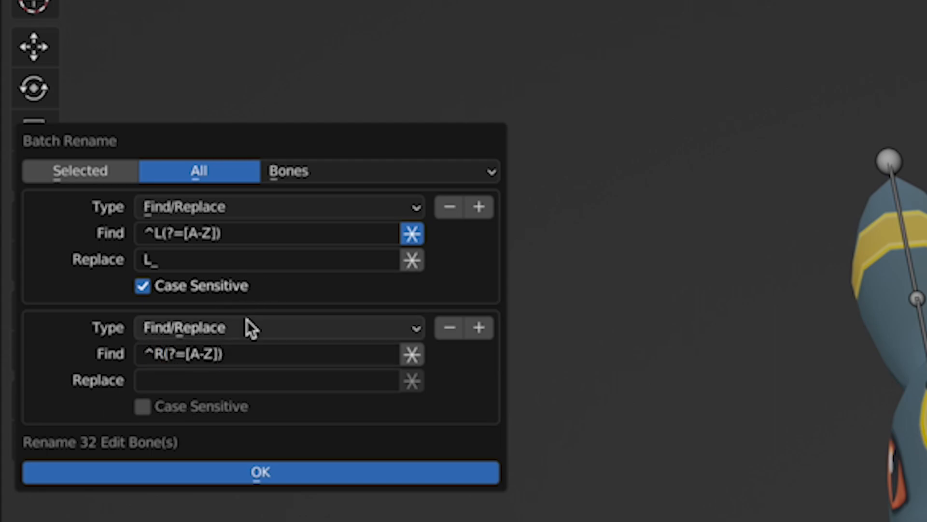
Give the second rule the replacement "R_" with case sensitivity and regular-expression search enabled, and run the batch rename.
click(203, 379)
text(R_)
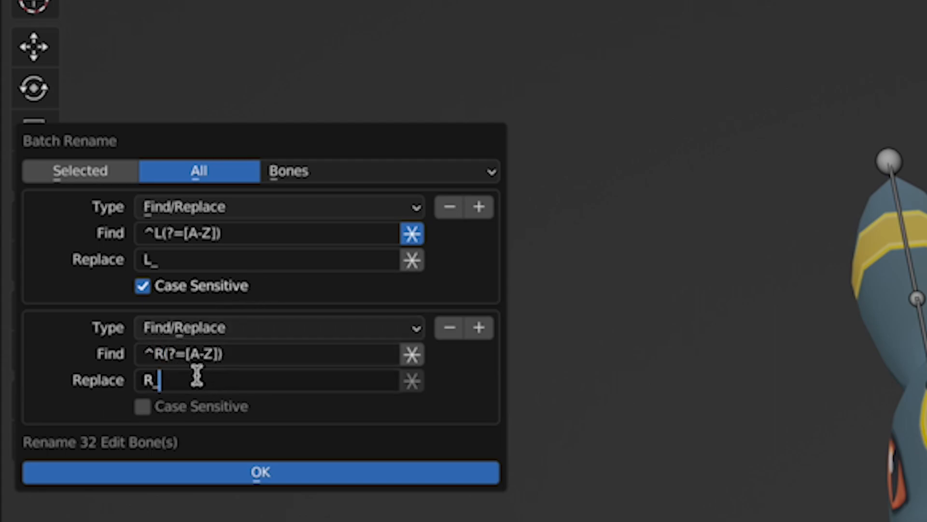
key(Return)
click(137, 409)
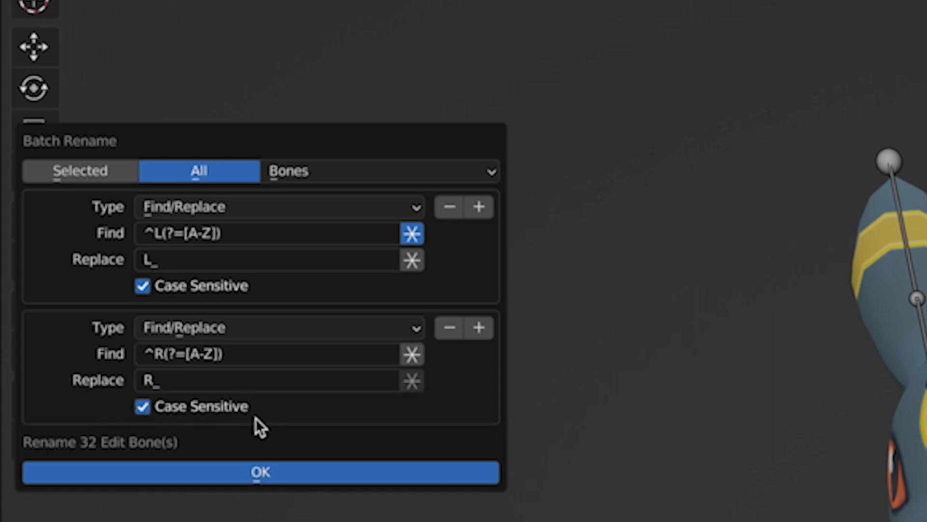
click(412, 354)
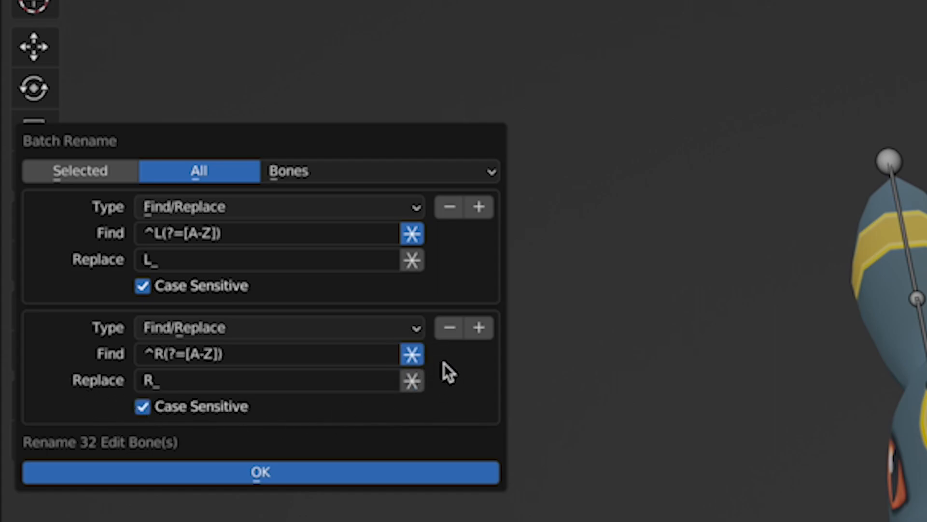
click(386, 470)
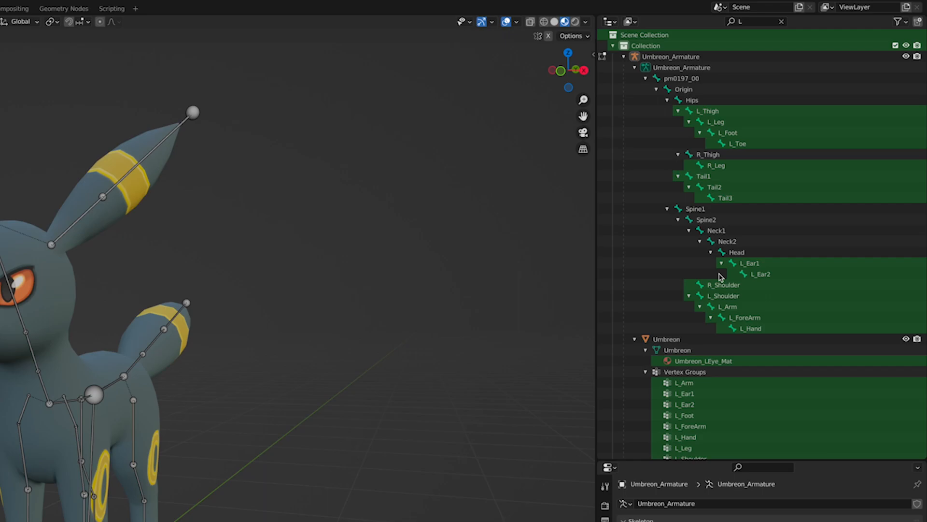
Filter the scene hierarchy for "R", check the names of the bones and vertex groups, and clear the filter.
click(750, 21)
text(R)
key(Return)
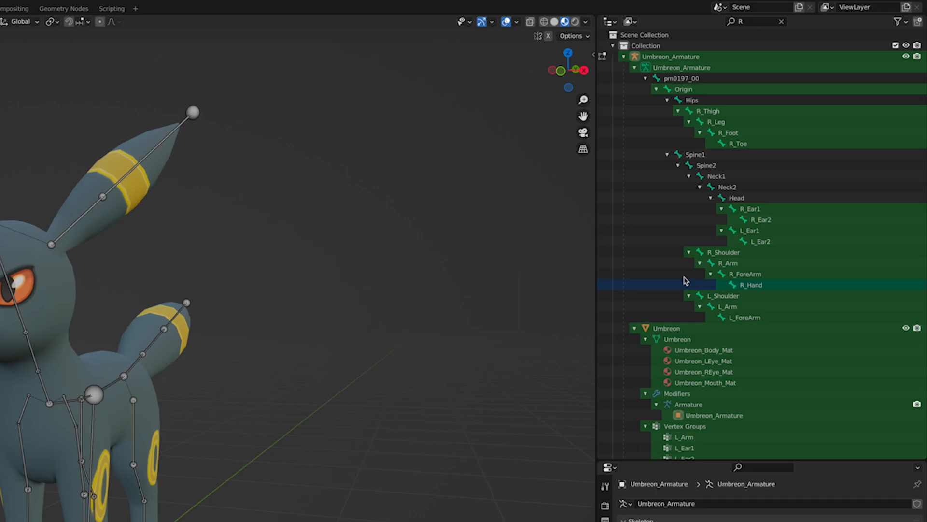
scroll(640, 355, down, 5)
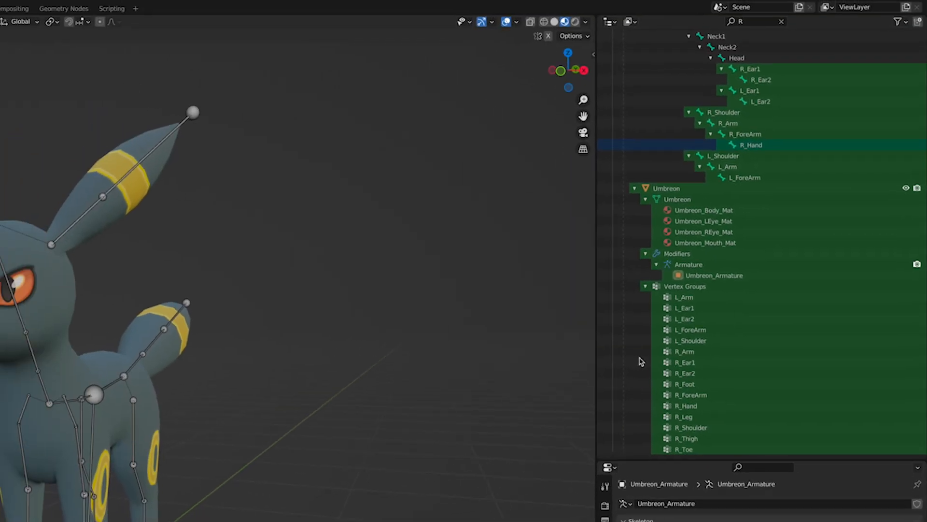
scroll(641, 361, up, 1)
scroll(640, 361, up, 5)
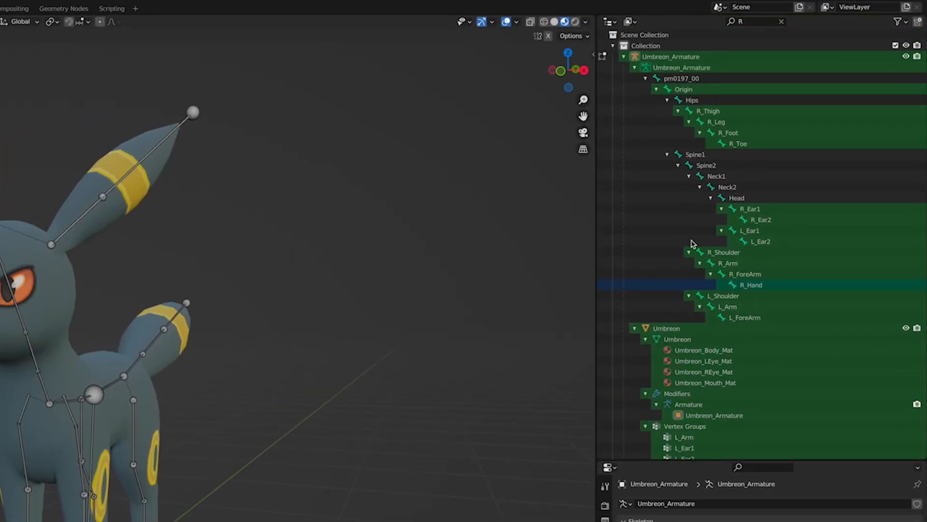
click(781, 21)
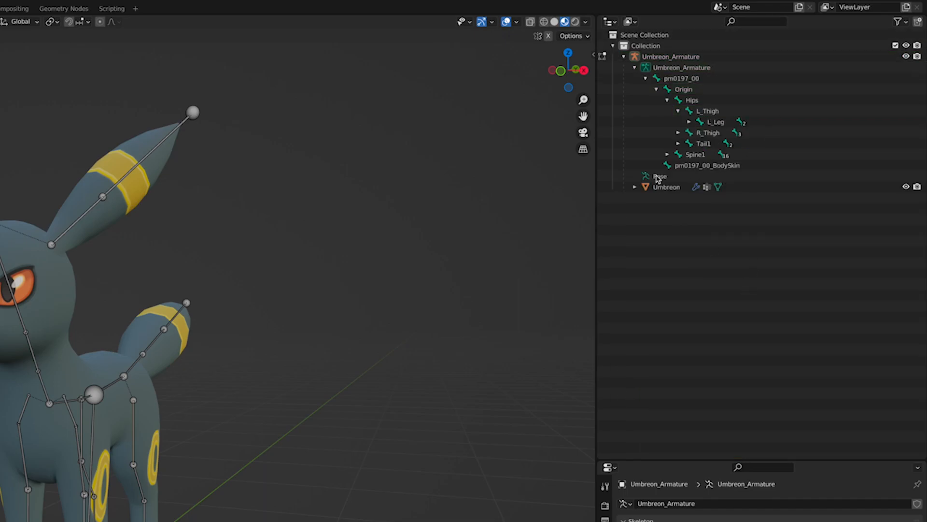
Collapse the Umbreon armature in the scene hierarchy and switch it from Edit Mode to Pose Mode.
click(624, 57)
key(Tab)
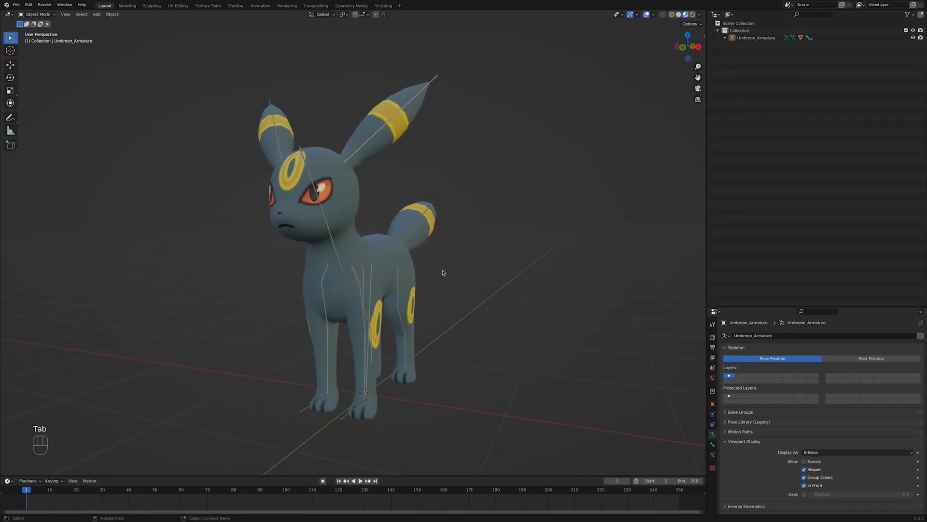
click(371, 269)
key(ctrl+Tab)
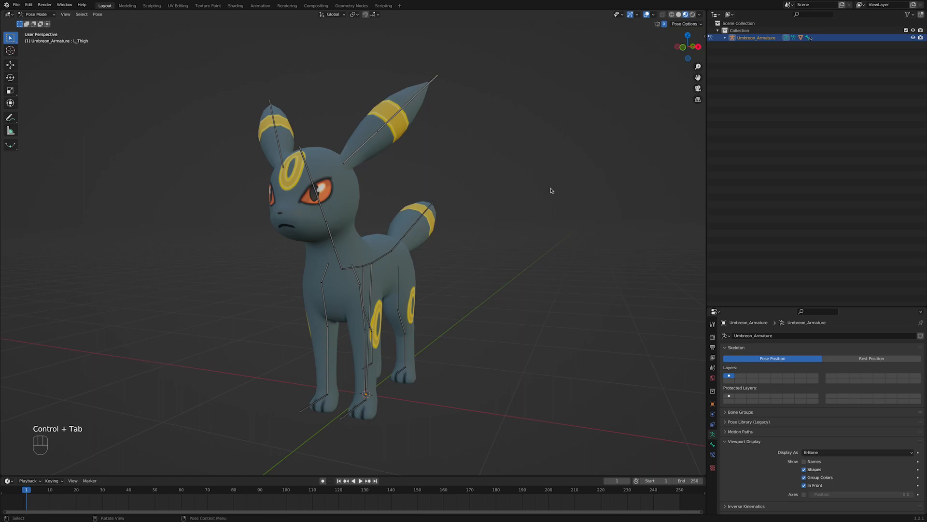
Try rotating the L_Shoulder, L_Thigh and R_ForeArm bones in turn, cancelling each rotation.
click(356, 279)
key(r)
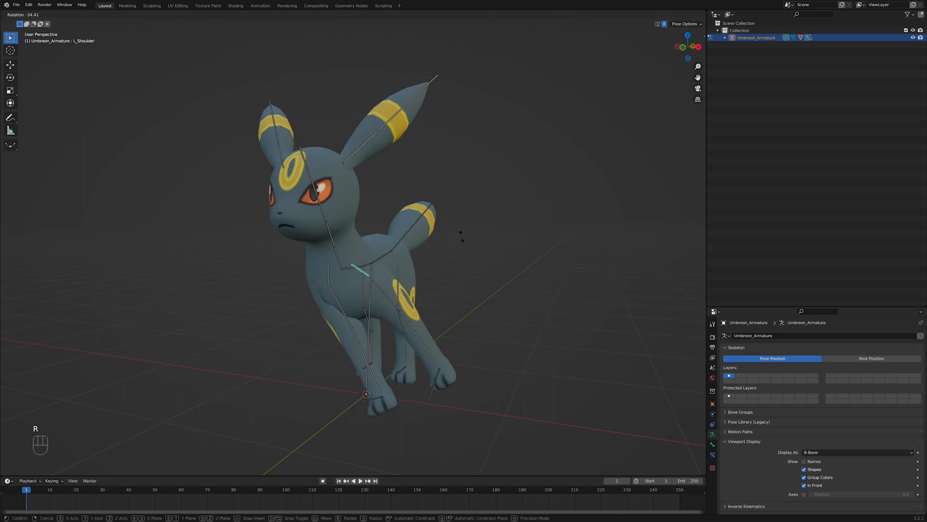
right_click(464, 265)
click(398, 282)
key(r)
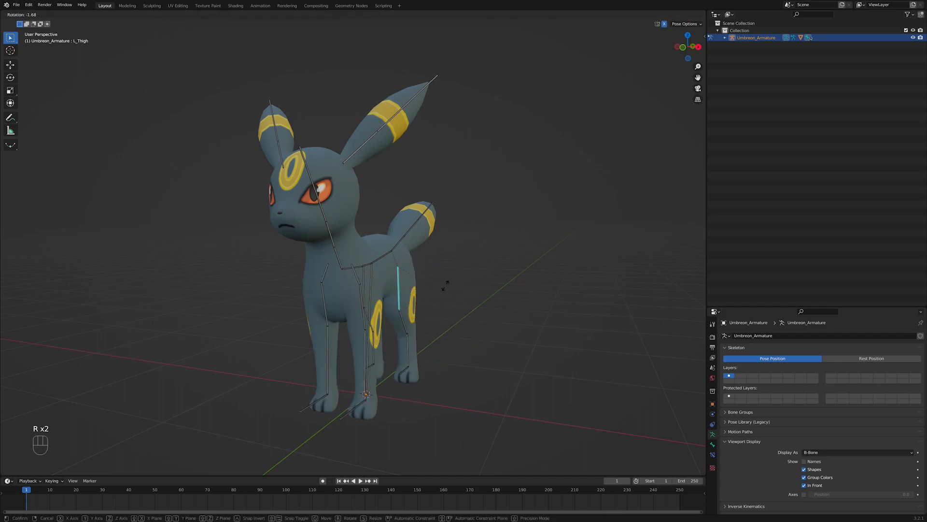
right_click(456, 309)
click(329, 347)
key(r)
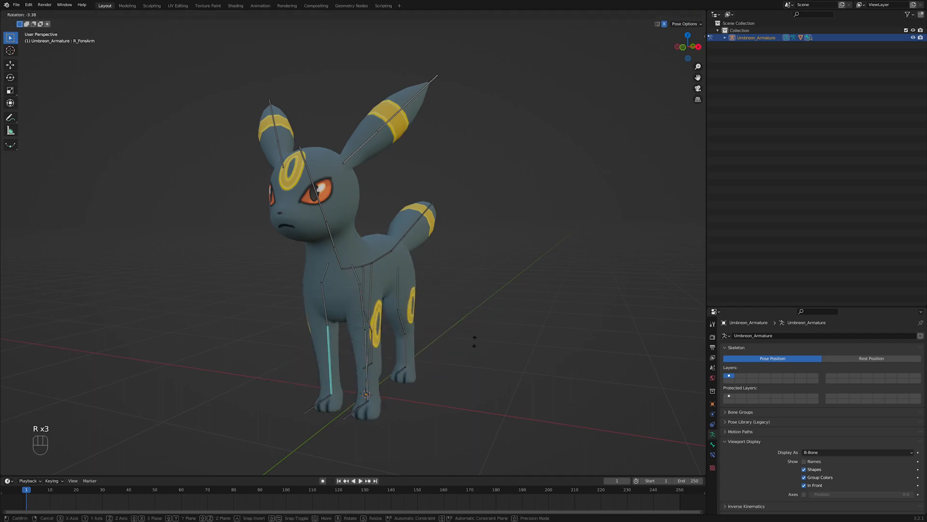
right_click(482, 275)
Try rotating the R_Shoulder bone about the global X, Y and Z axes in turn, cancelling each rotation.
middle_drag(451, 304, 424, 275)
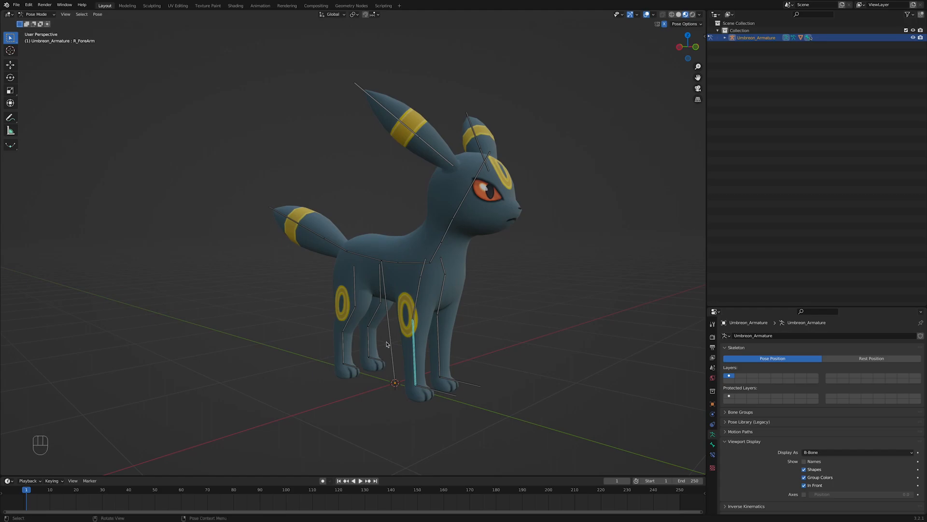
click(423, 274)
key(r)
key(x)
right_click(498, 298)
key(r)
key(y)
right_click(506, 275)
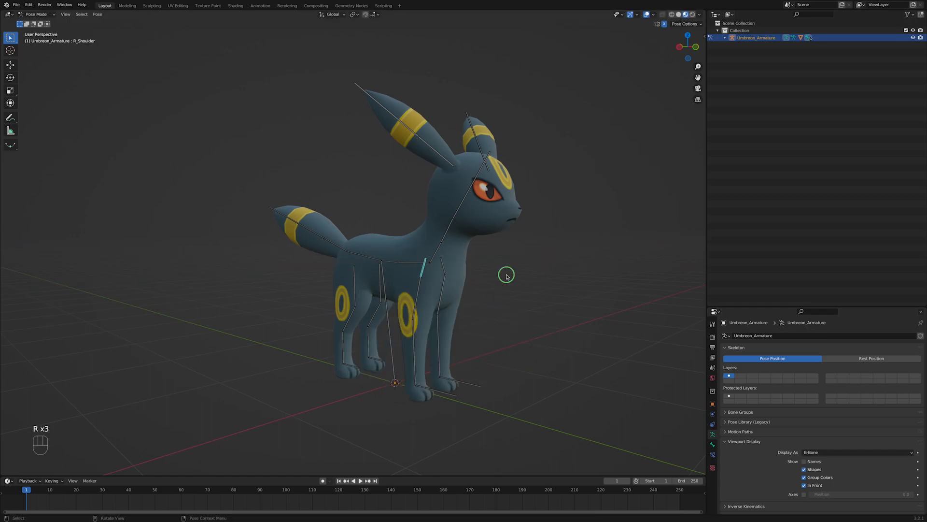
key(r)
key(z)
right_click(513, 310)
middle_drag(513, 310, 459, 326)
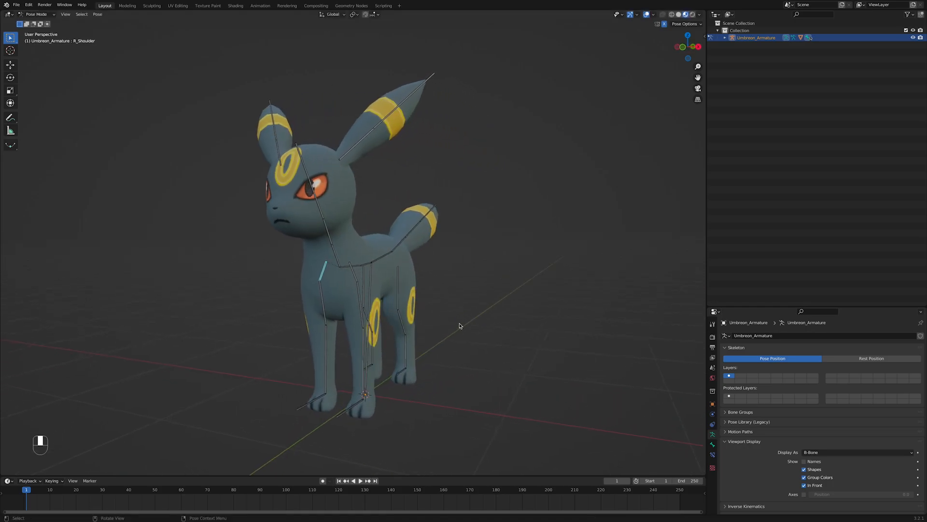
Return the armature to Edit Mode, select the right forearm bone and show its transform values.
key(Tab)
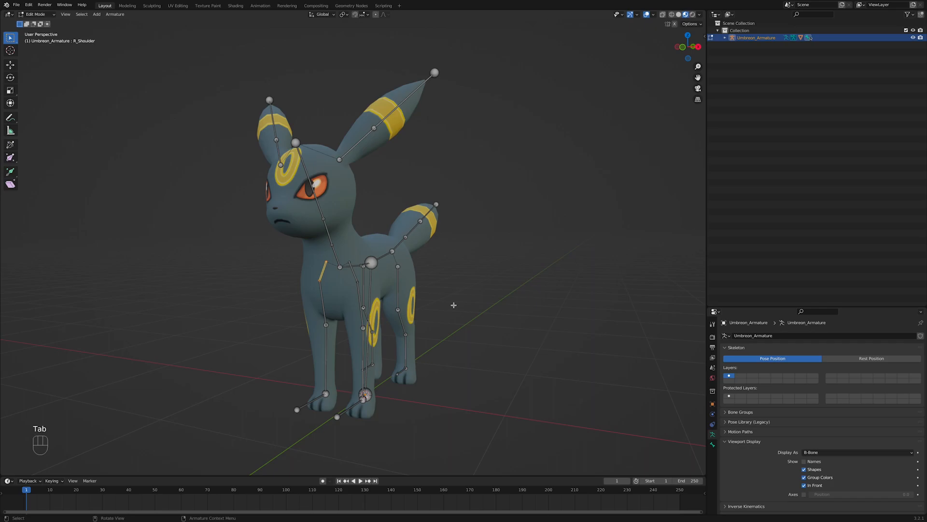
click(325, 343)
key(n)
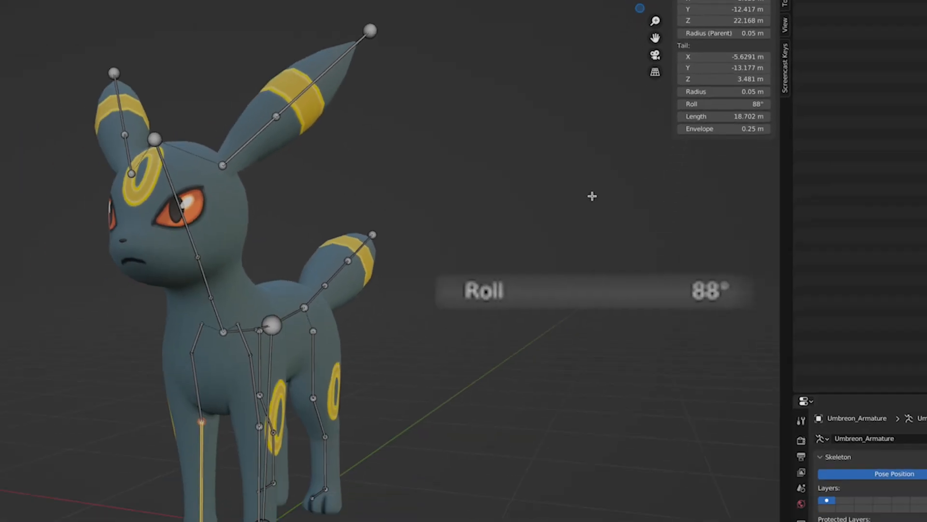
Compare the roll values of the right upper arm, right shoulder, right hand and head bones, and deselect everything.
click(291, 415)
click(230, 335)
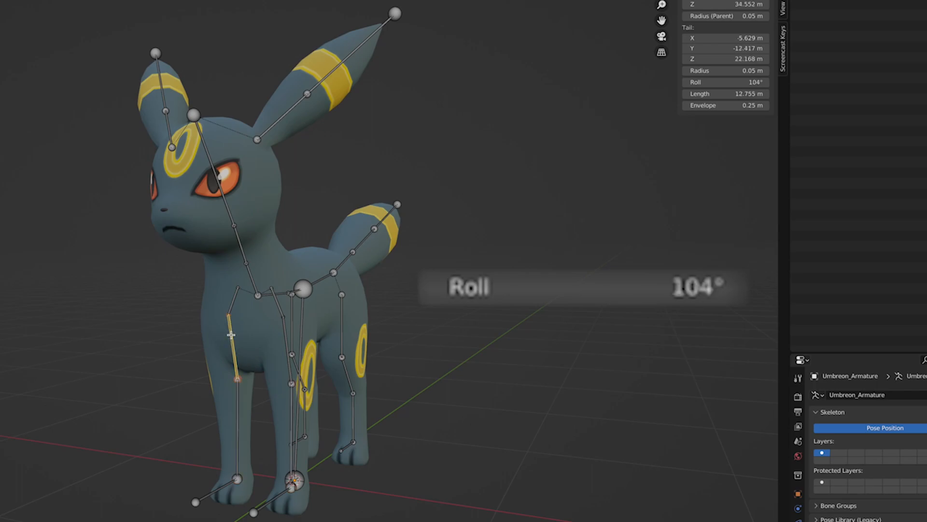
click(235, 299)
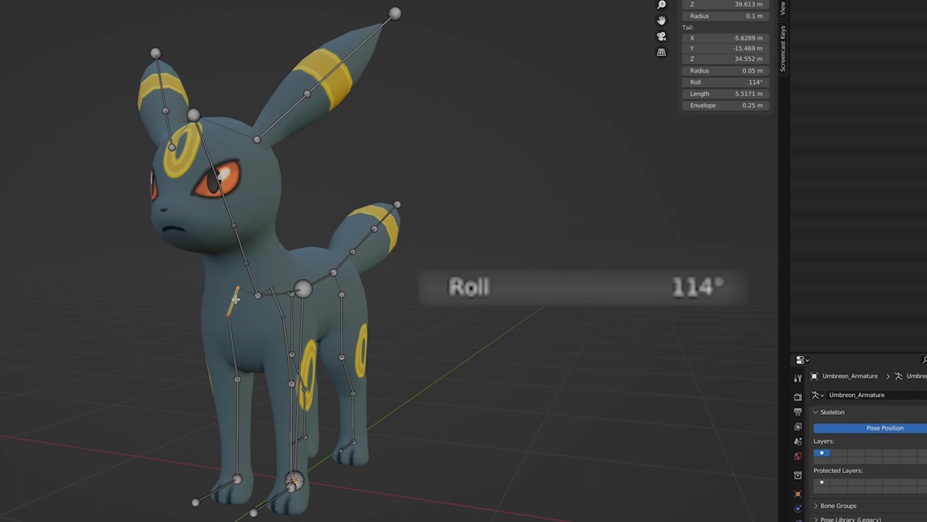
click(216, 490)
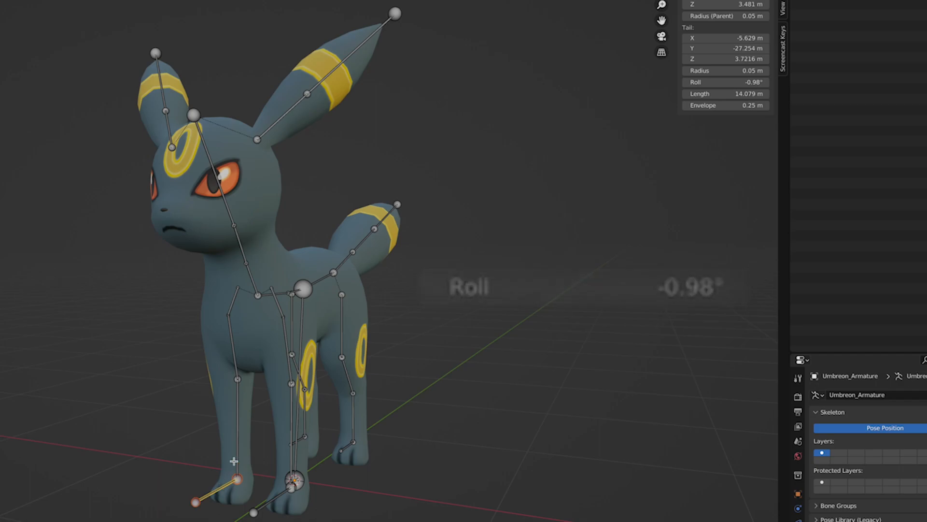
click(227, 209)
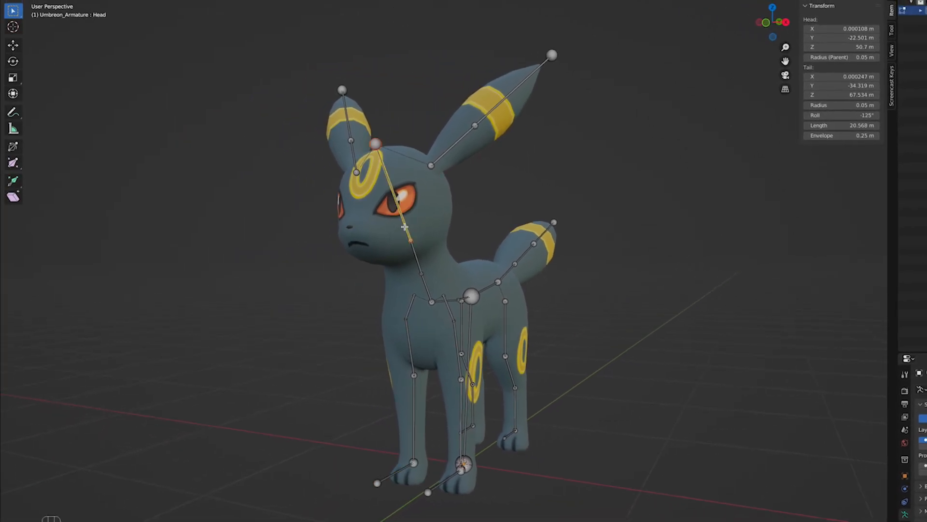
click(778, 122)
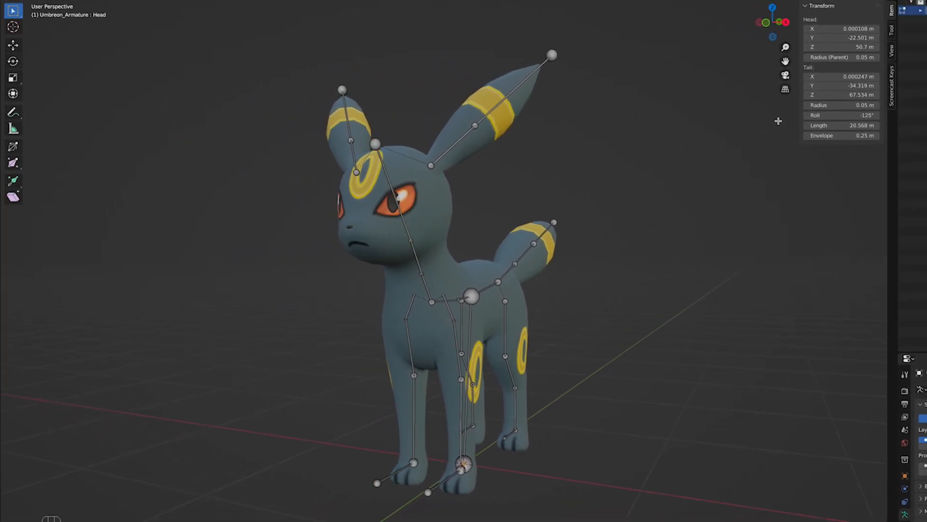
Clear the bone roll of every bone in the Umbreon armature, and leave all bones deselected.
key(a)
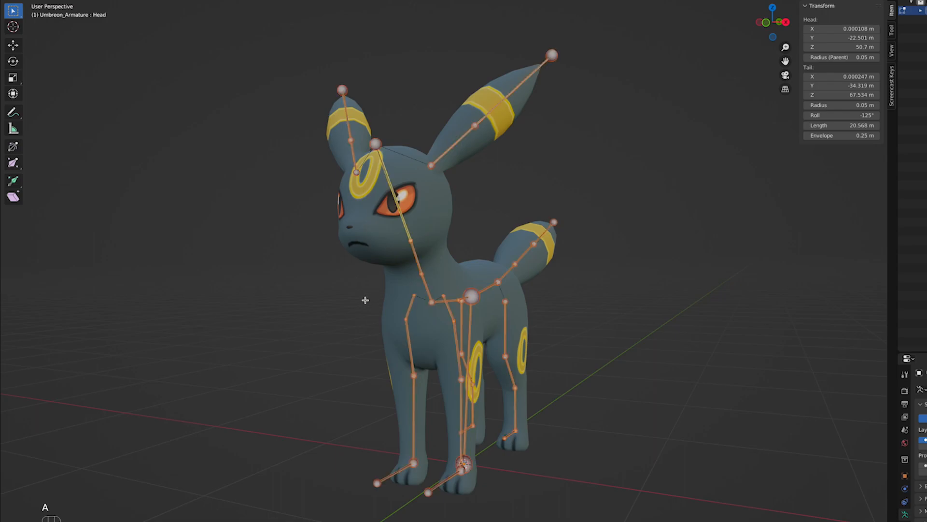
click(250, 31)
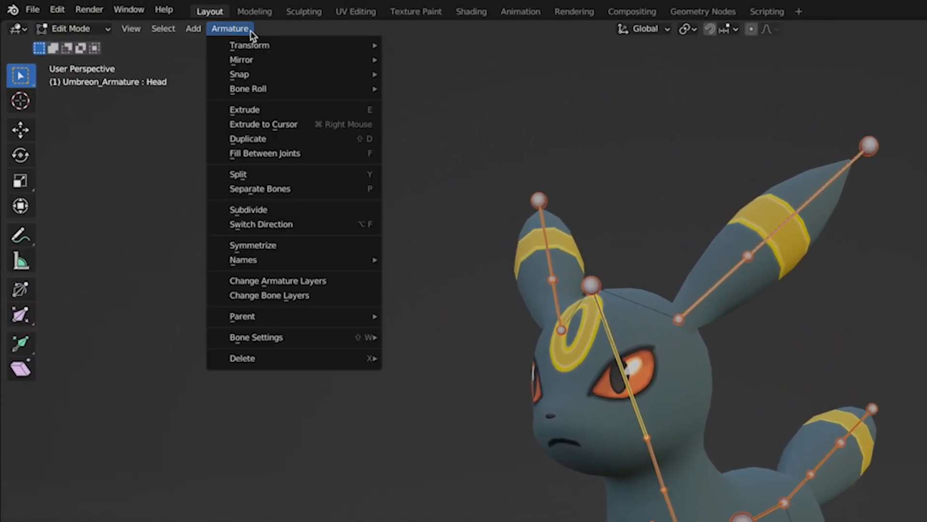
mouse_move(354, 88)
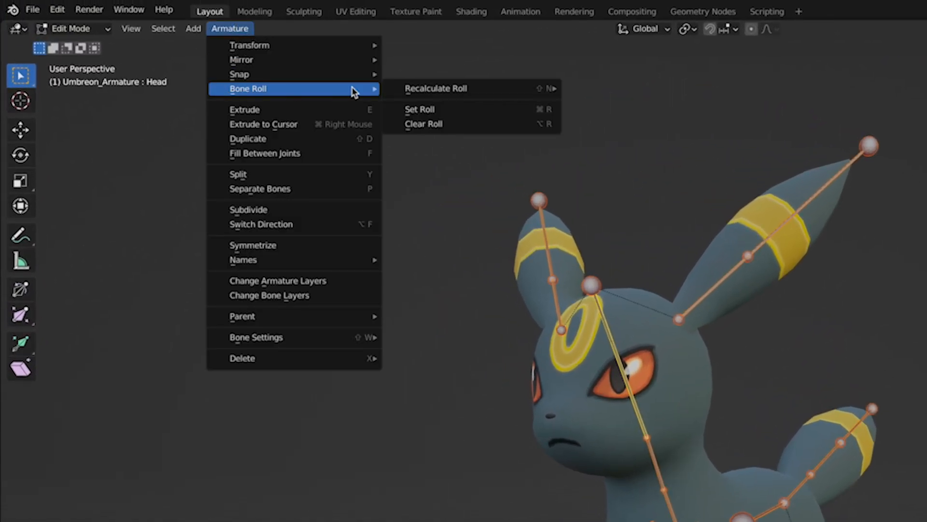
click(479, 124)
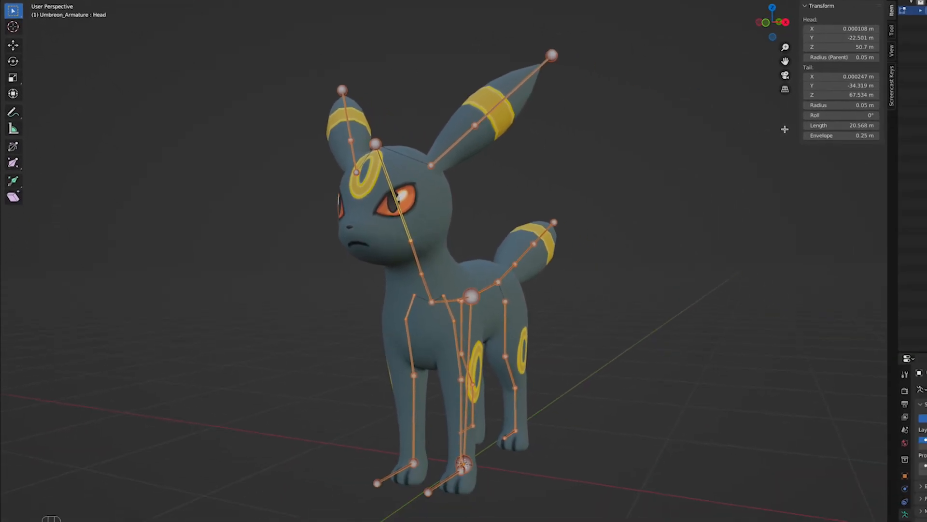
key(alt+a)
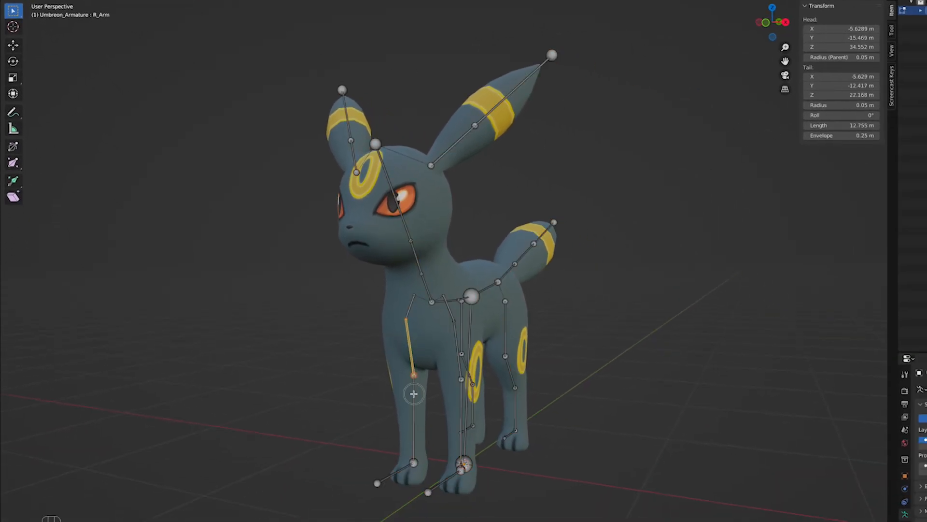
Check the roll values of several front-leg, shoulder and head bones, and deselect everything.
click(415, 396)
click(461, 423)
click(408, 307)
click(408, 228)
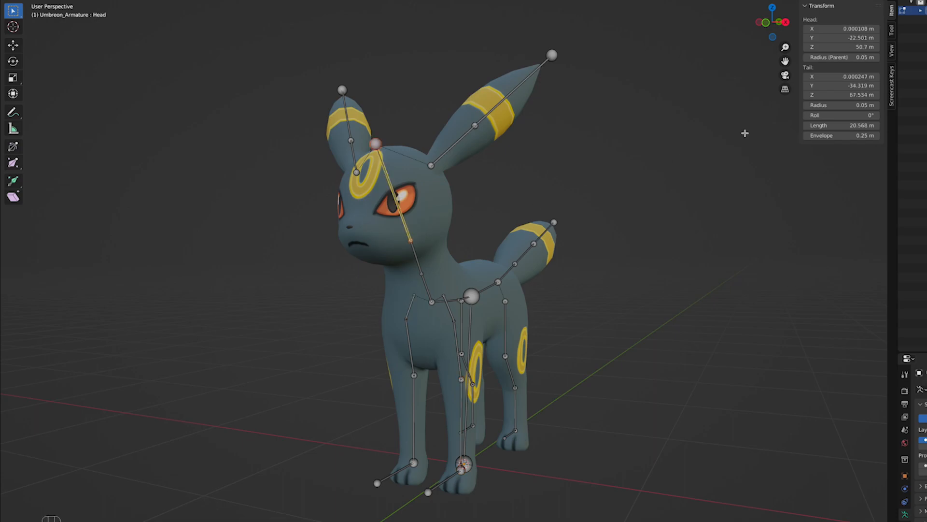
click(754, 127)
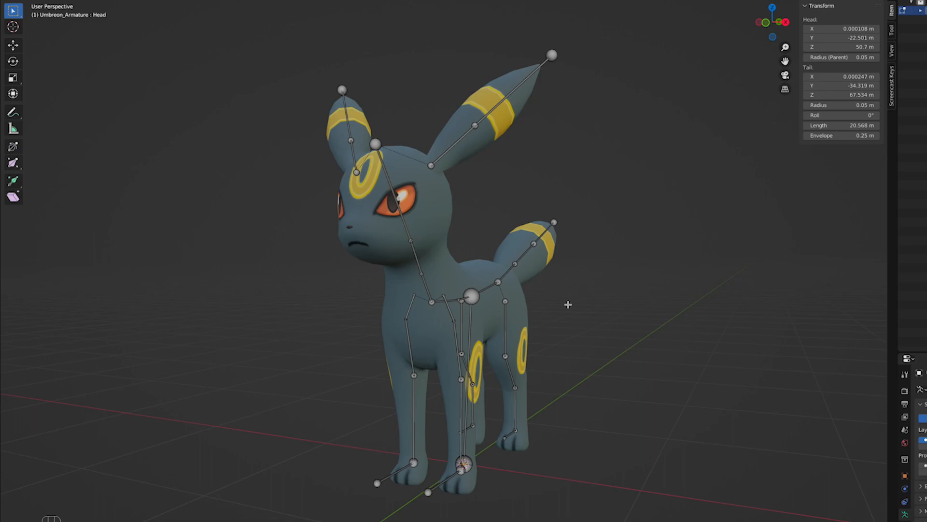
Return the armature to Pose Mode with the sidebar hidden, and try rotating the R_Shoulder bone about the X axis, cancelling the rotation.
key(Tab)
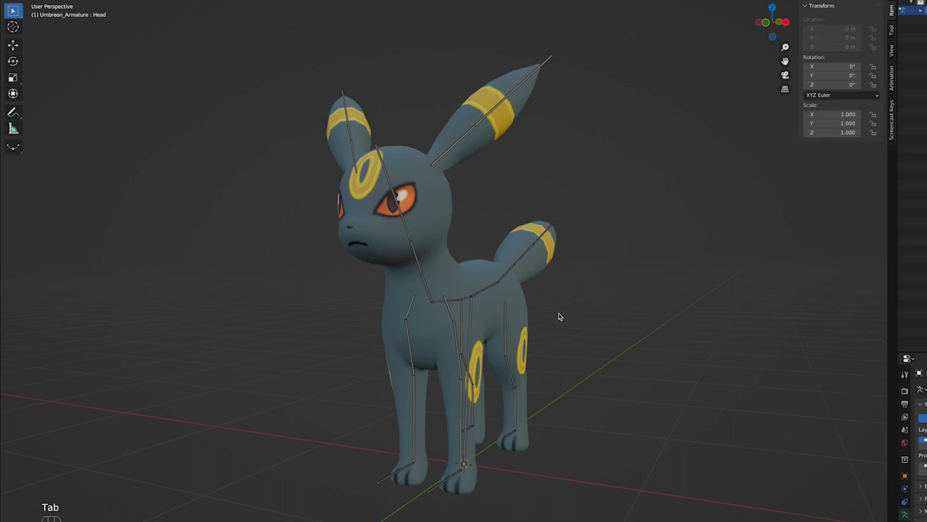
key(n)
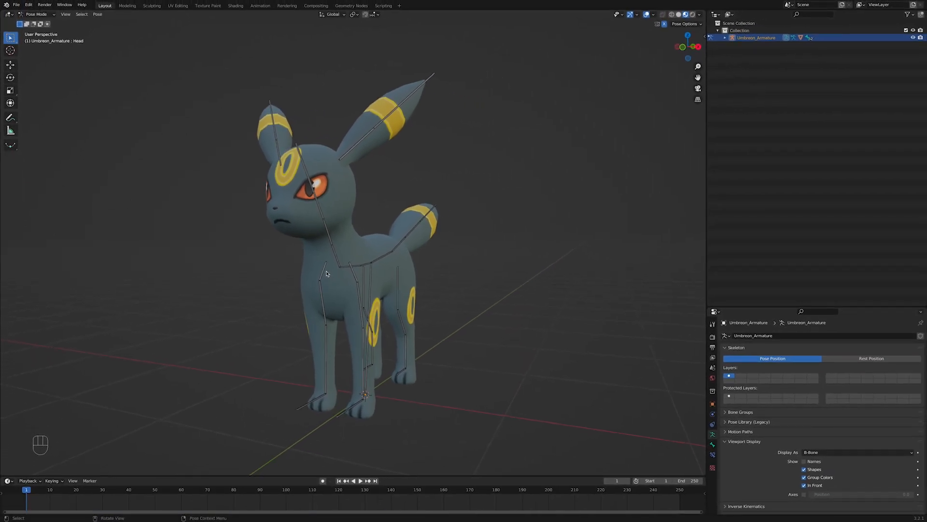
click(354, 282)
key(r)
key(r)
key(x)
right_click(430, 380)
middle_drag(429, 380, 484, 378)
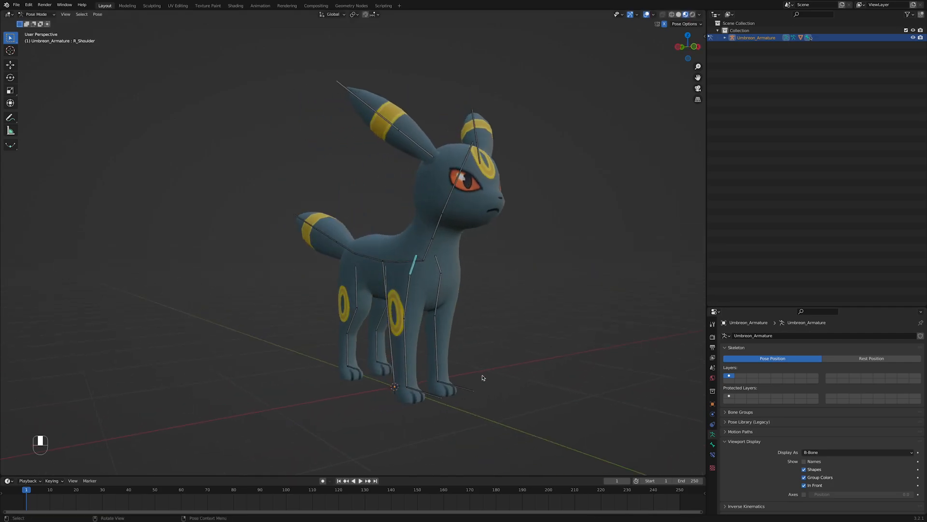
Try rotating the R_Shoulder bone about the global Y and Z axes in turn, cancelling each rotation.
key(r)
key(y)
right_click(460, 424)
key(r)
key(z)
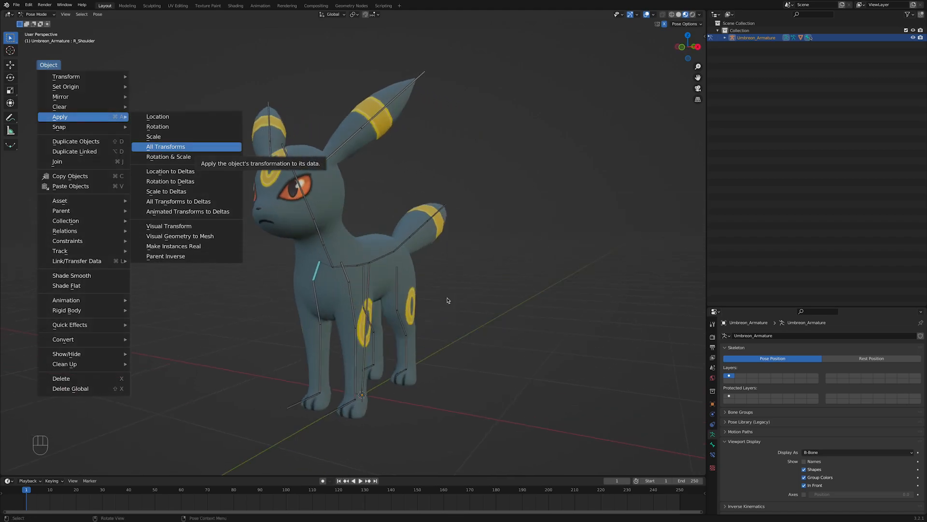
right_click(457, 278)
middle_drag(444, 354, 452, 350)
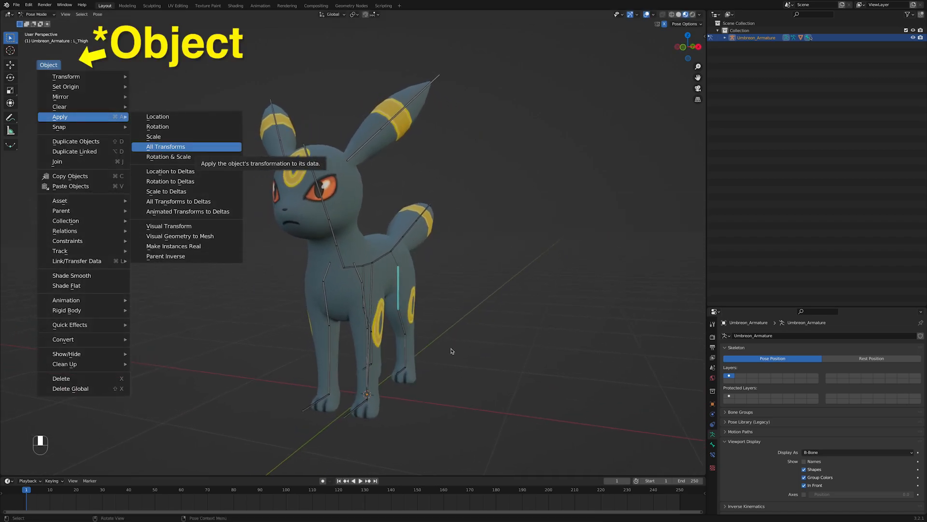
click(451, 350)
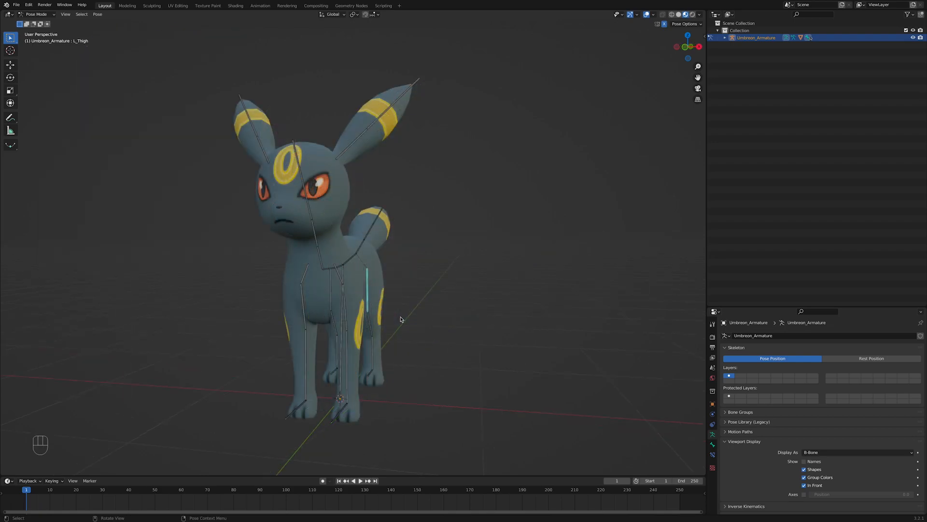
Switch to Object Mode, select the Umbreon mesh and display the scene in wireframe with X-ray enabled.
key(ctrl+Tab)
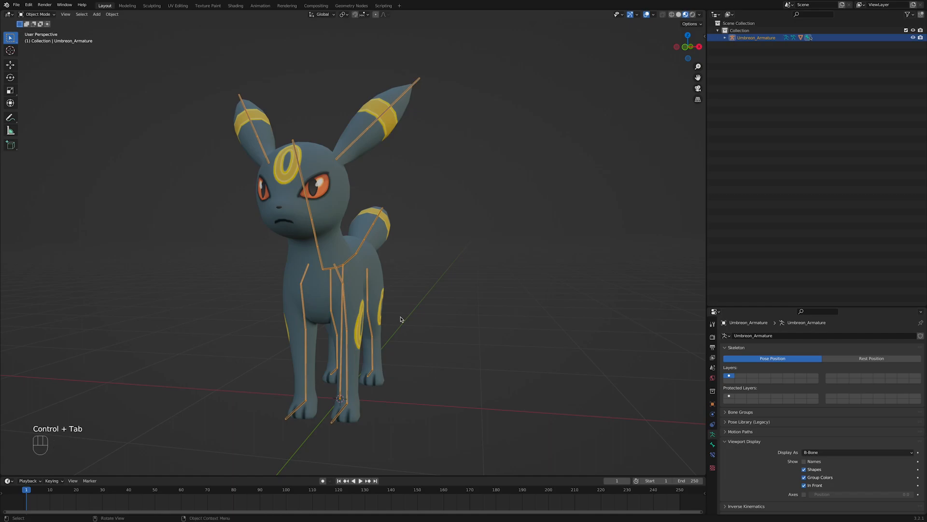
click(375, 289)
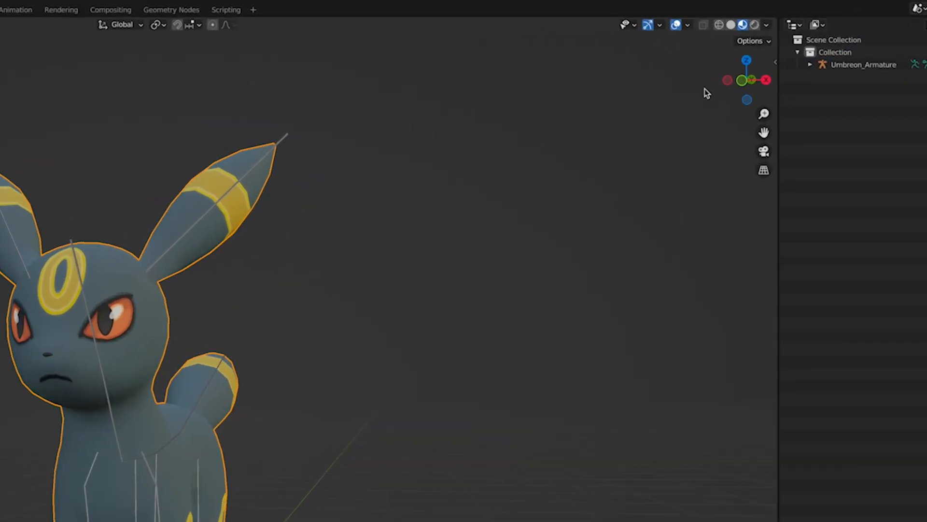
click(719, 24)
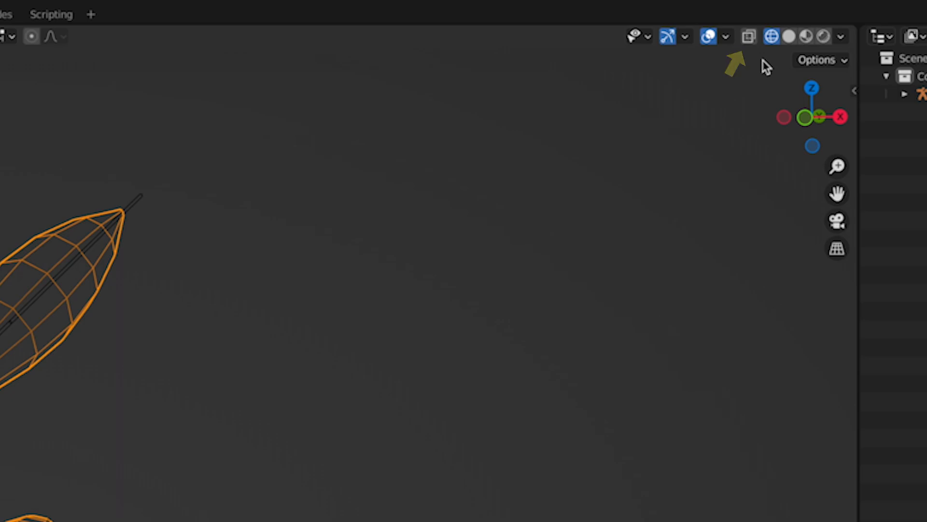
click(749, 37)
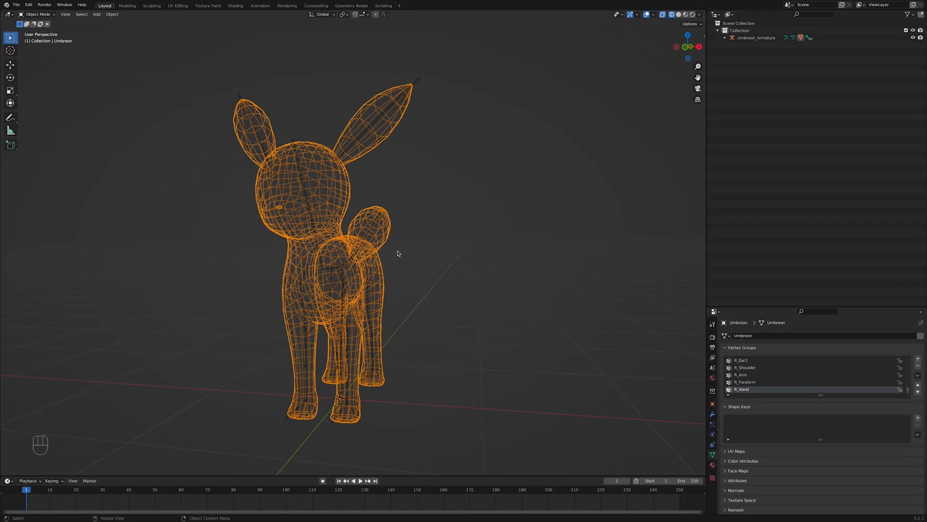
Select the Umbreon armature and display its bone names in the viewport.
click(313, 220)
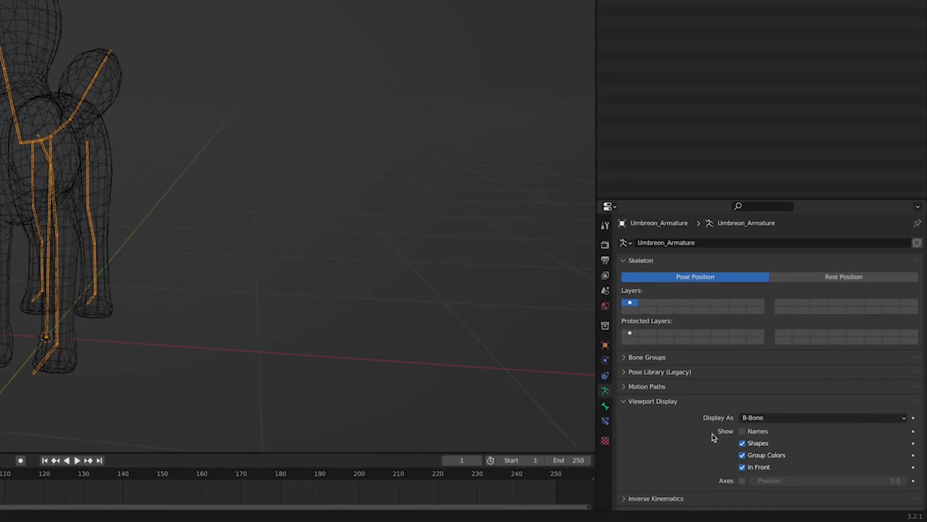
click(742, 431)
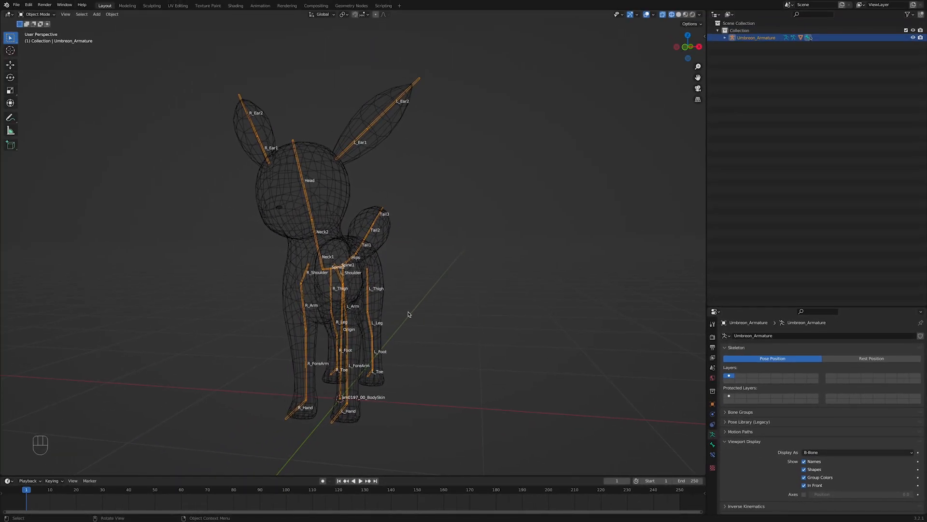
middle_drag(405, 313, 503, 292)
scroll(333, 297, up, 5)
shift+middle_drag(334, 346, 536, 199)
mouse_move(606, 305)
shift+middle_down()
mouse_move(409, 319)
mouse_move(358, 334)
mouse_move(330, 420)
mouse_move(325, 94)
mouse_move(499, 153)
mouse_move(549, 159)
mouse_move(368, 184)
mouse_move(287, 207)
shift+middle_up()
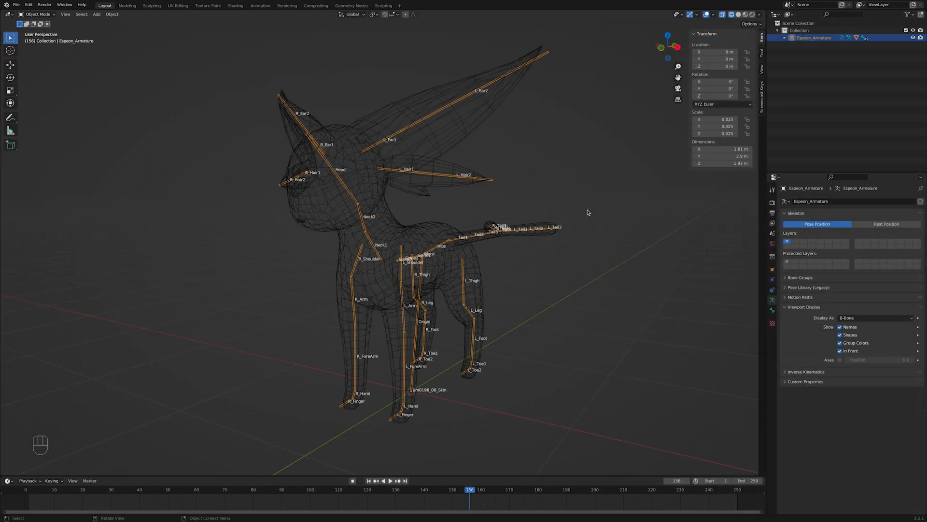
In the Espeon file, apply all transforms to the armature and switch it into Edit Mode and back to Object Mode.
middle_drag(587, 213, 543, 207)
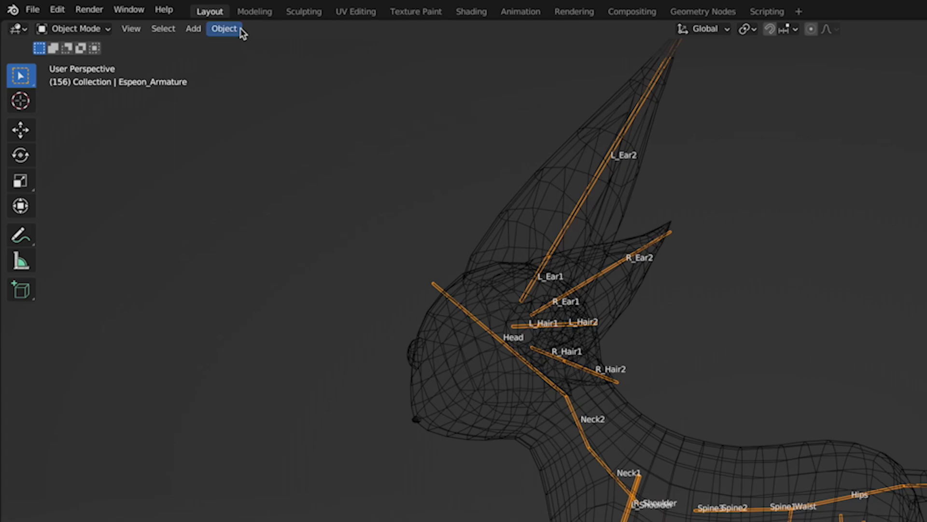
click(242, 31)
mouse_move(269, 106)
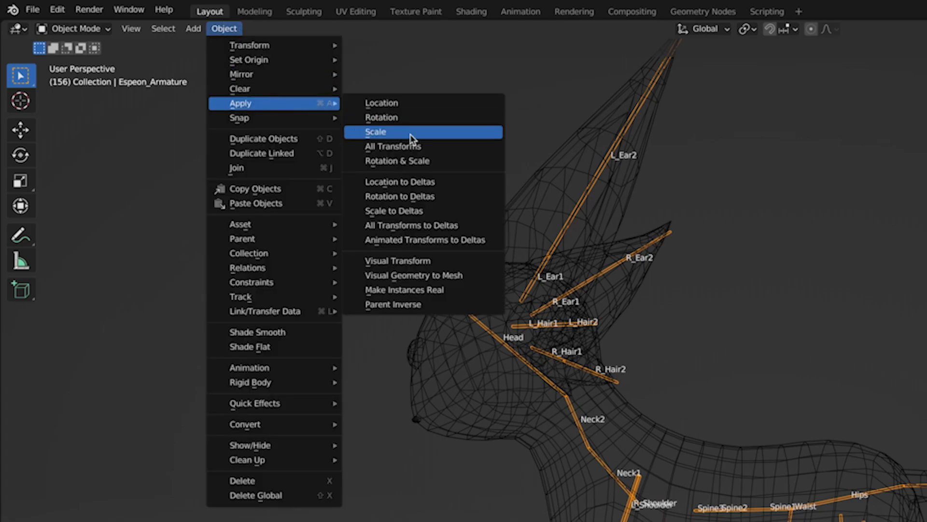
click(437, 148)
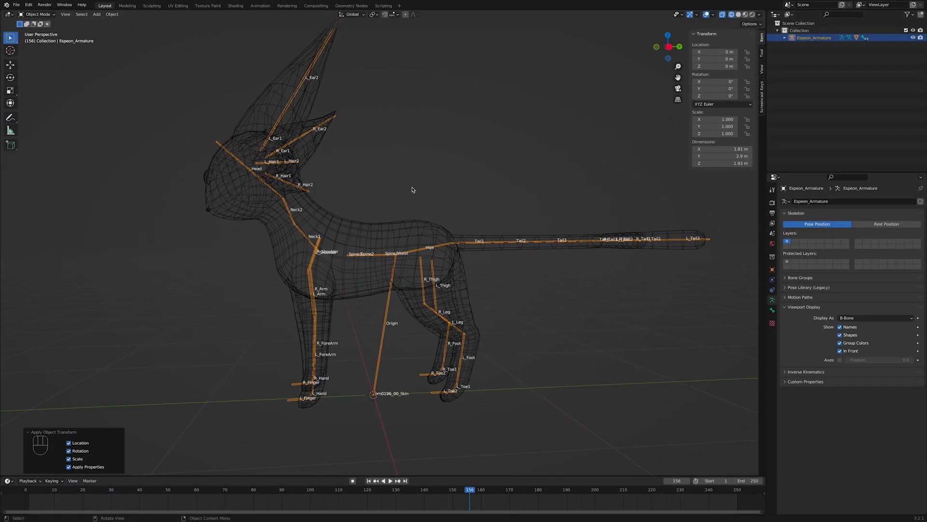
key(Tab)
key(Tab)
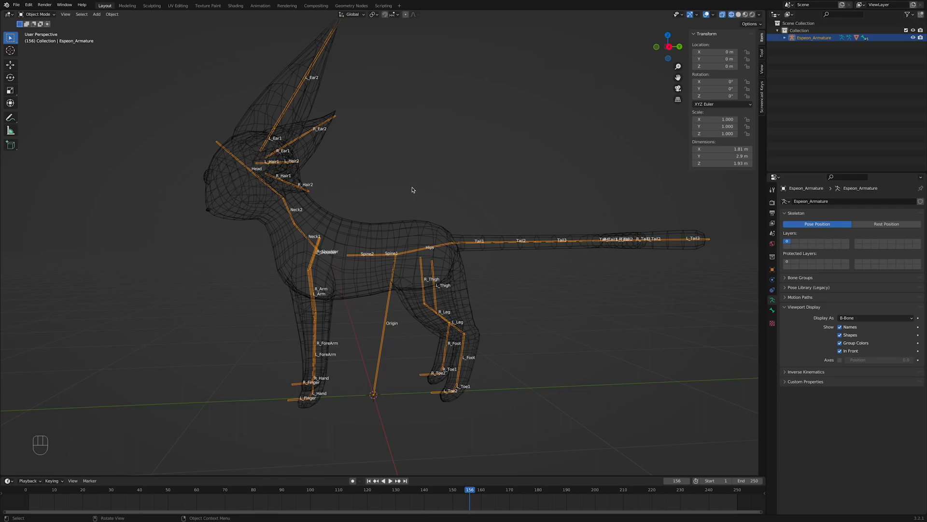
scroll(412, 190, up, 5)
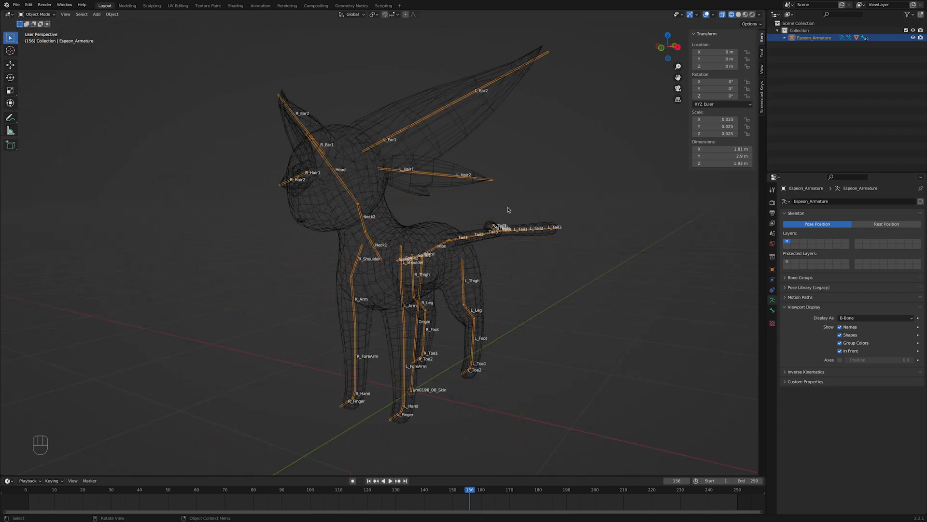
Examine the length of the Espeon armature's Spine3 bone in Edit Mode, and return to Object Mode.
middle_drag(507, 209, 461, 206)
scroll(394, 242, up, 6)
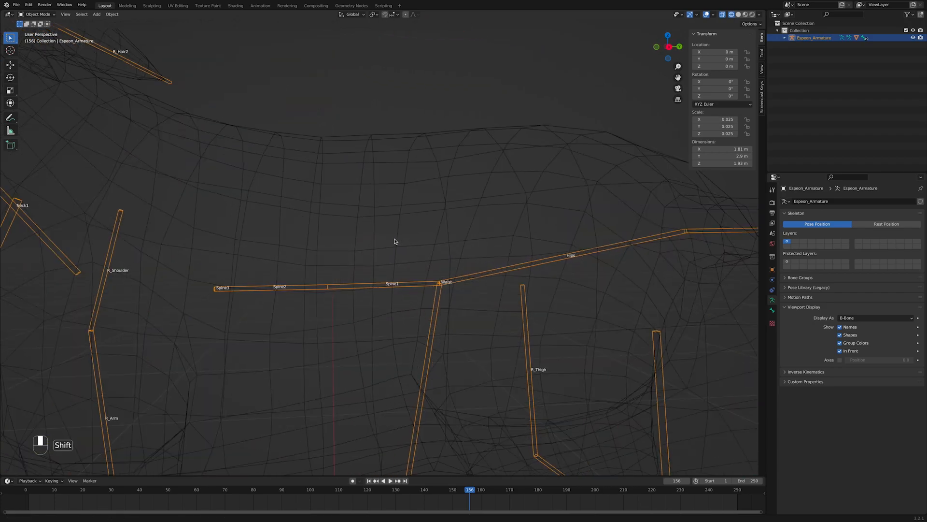
shift+middle_drag(396, 240, 455, 198)
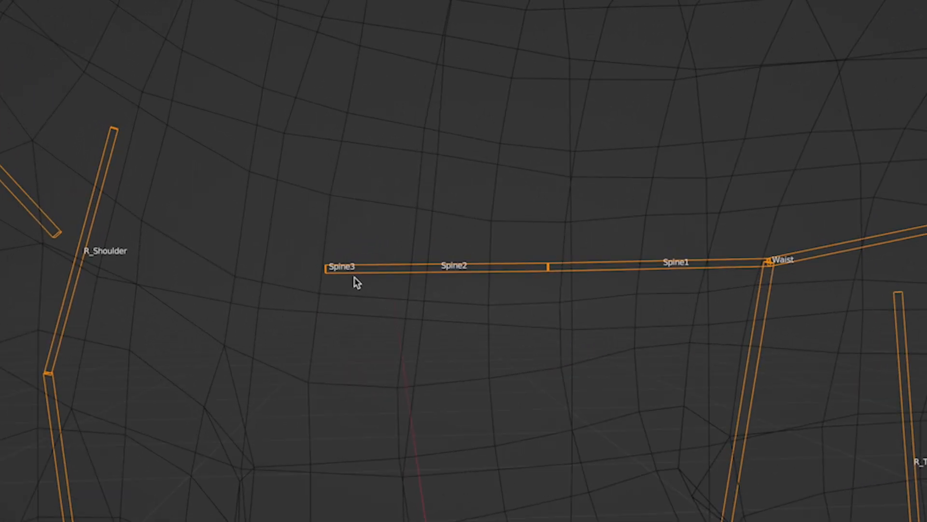
key(Tab)
click(326, 269)
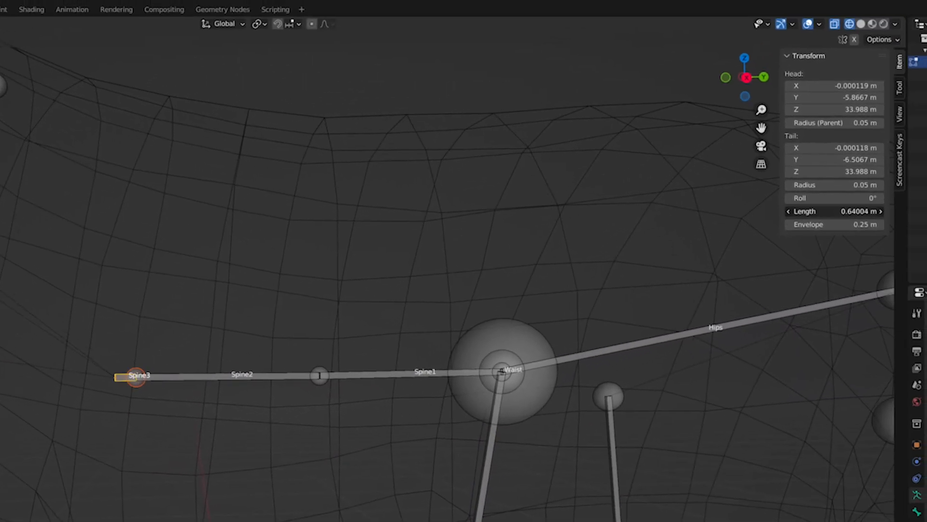
key(Tab)
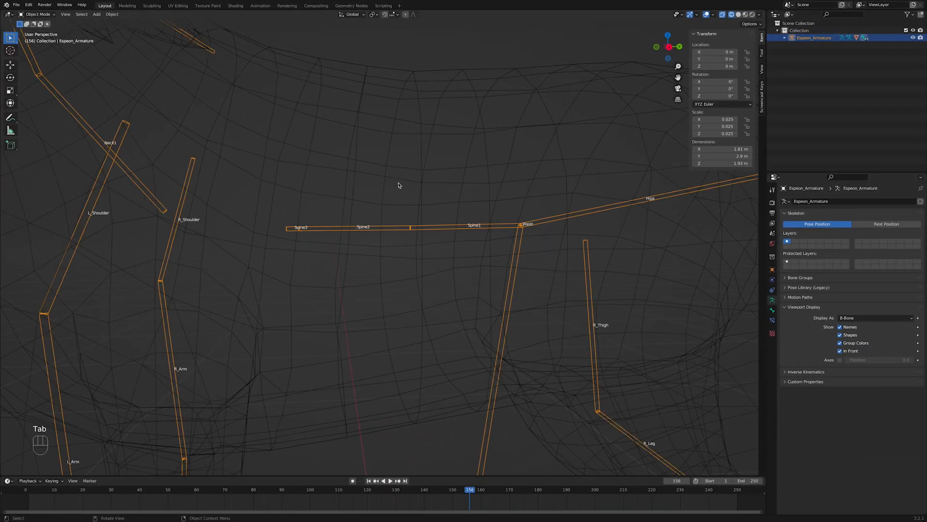
scroll(398, 185, down, 8)
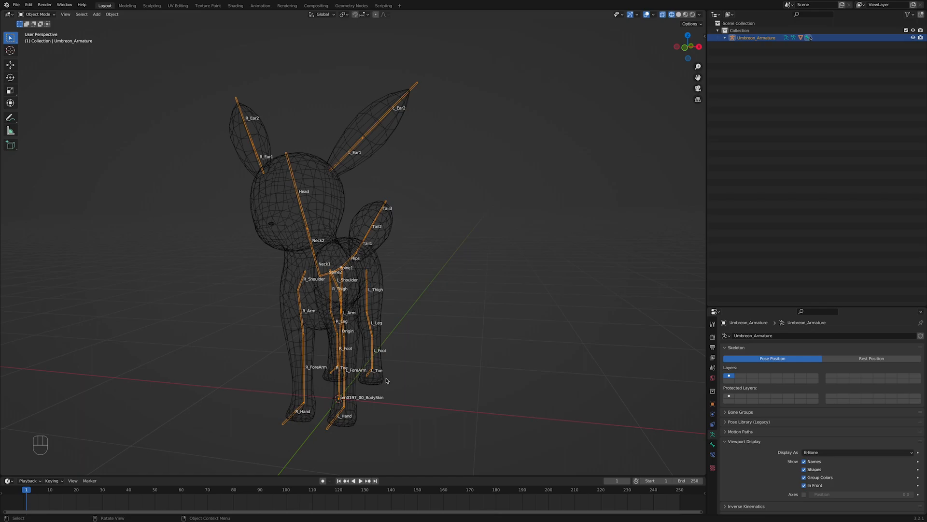
Back in the Umbreon file, hide the armature's bone names, restore Material Preview shading and show the transform values.
click(804, 461)
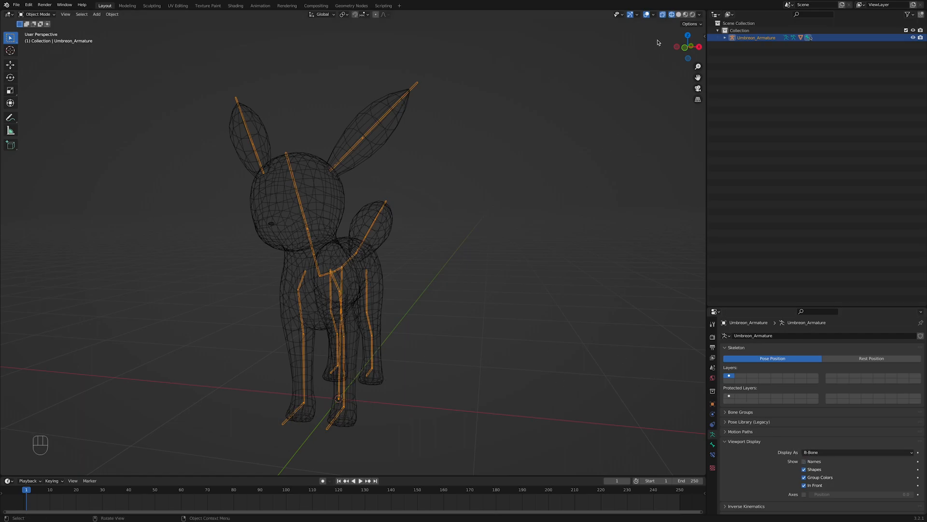
click(685, 14)
key(n)
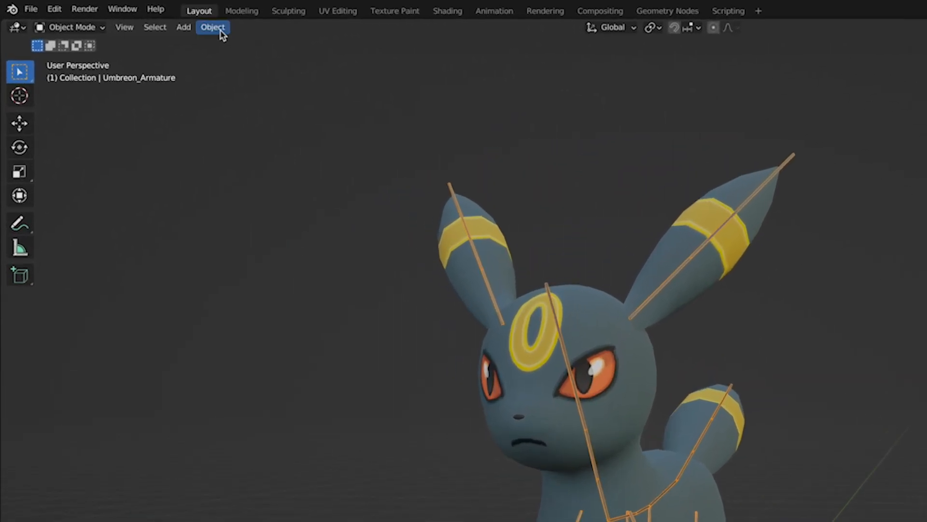
Apply all transforms to the Umbreon armature, and select the Umbreon mesh.
click(112, 14)
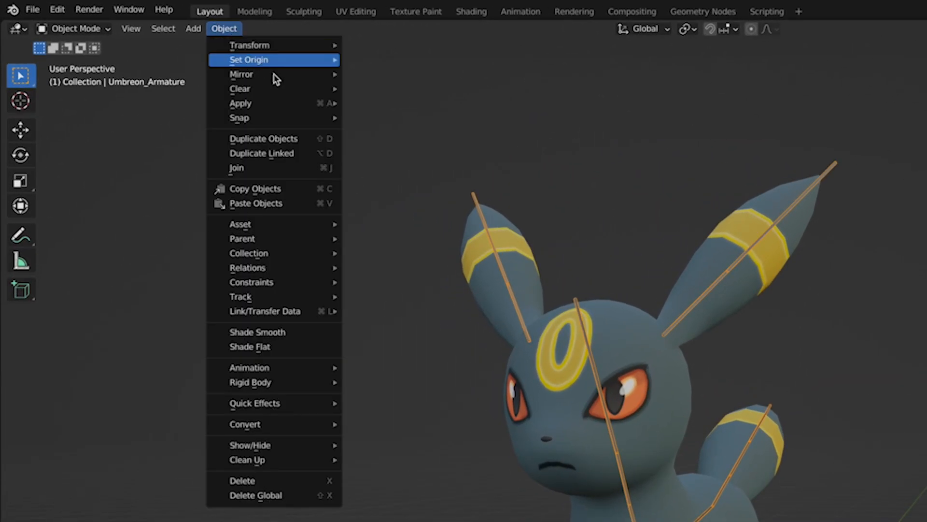
mouse_move(270, 102)
click(460, 146)
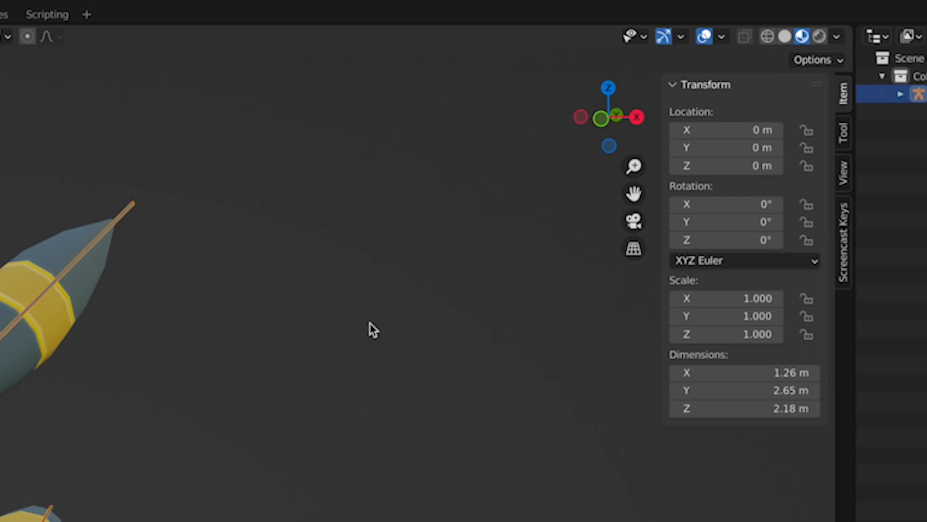
click(69, 322)
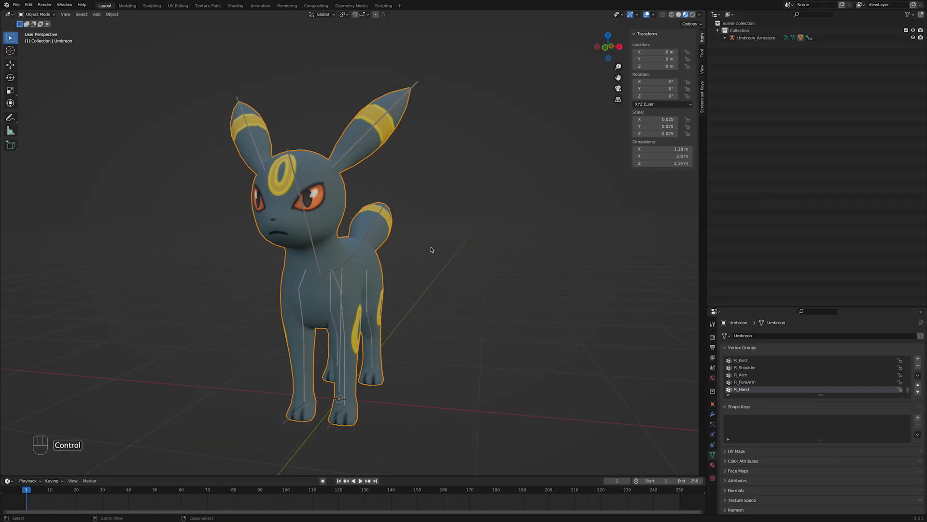
Apply the scale of the Umbreon mesh, and select the Umbreon armature in the viewport.
key(ctrl+a)
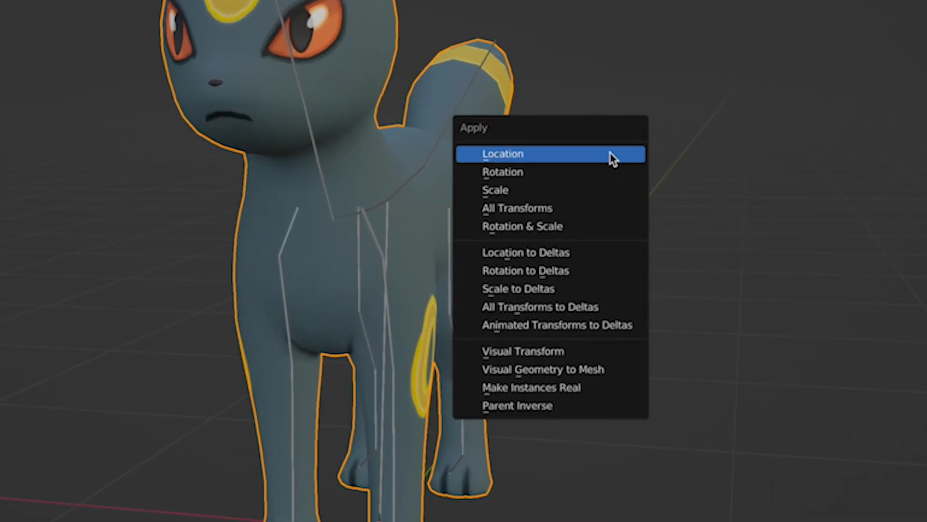
click(611, 192)
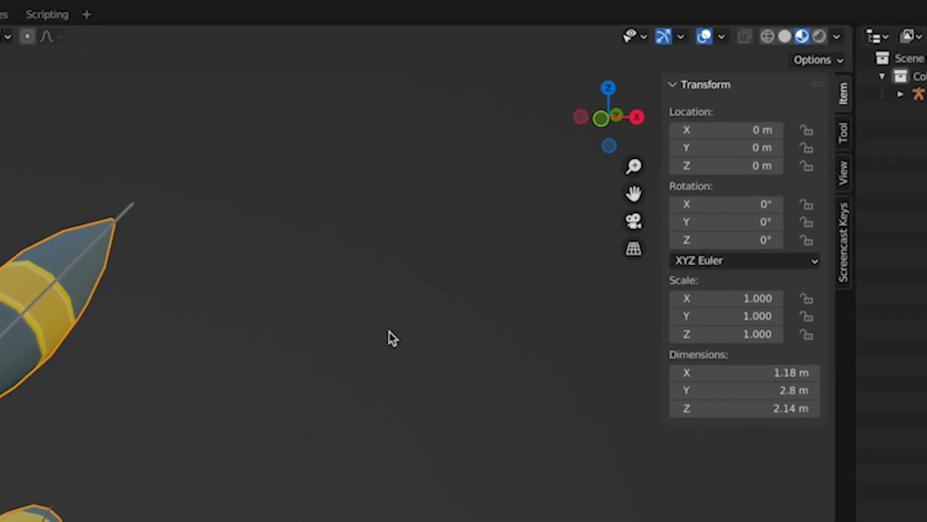
click(99, 237)
click(99, 238)
click(99, 241)
click(100, 242)
click(99, 240)
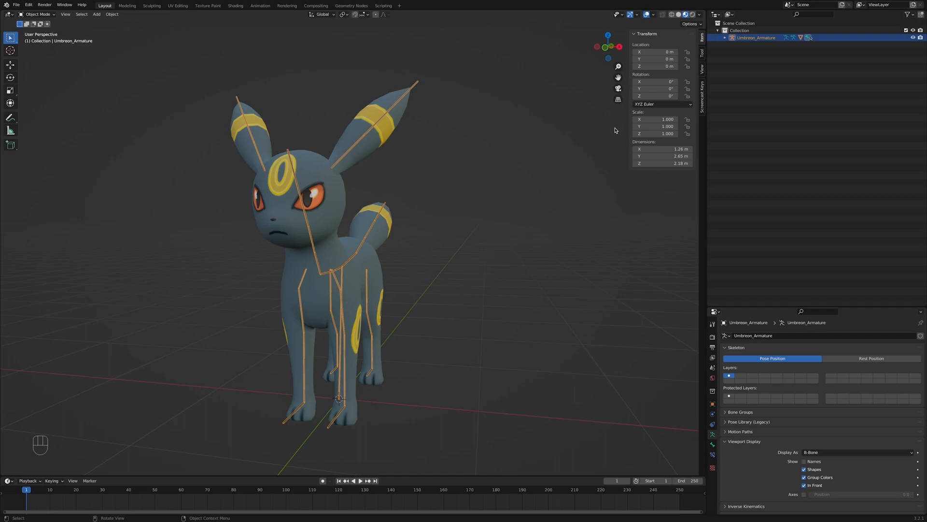
Show the model in wireframe, put the Umbreon armature into Edit Mode and split the viewport into Quad View.
middle_drag(471, 269, 454, 273)
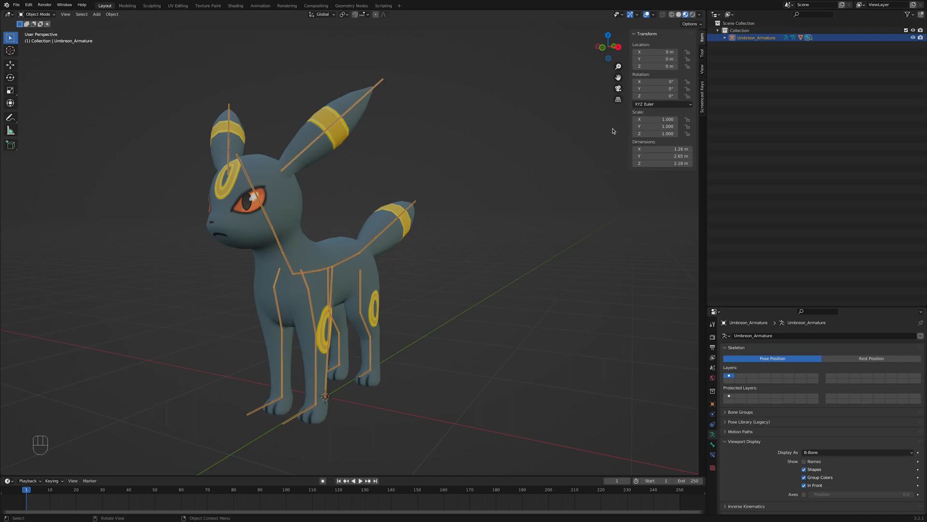
click(672, 14)
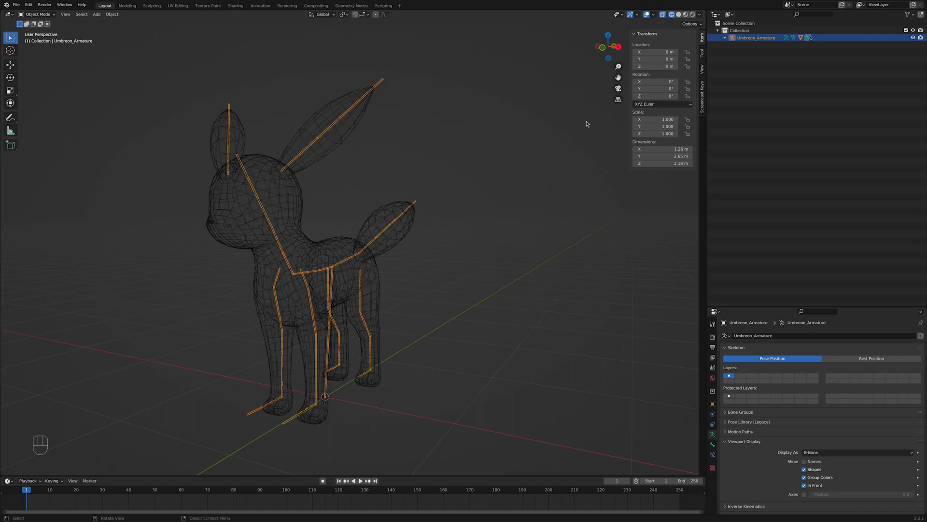
key(Tab)
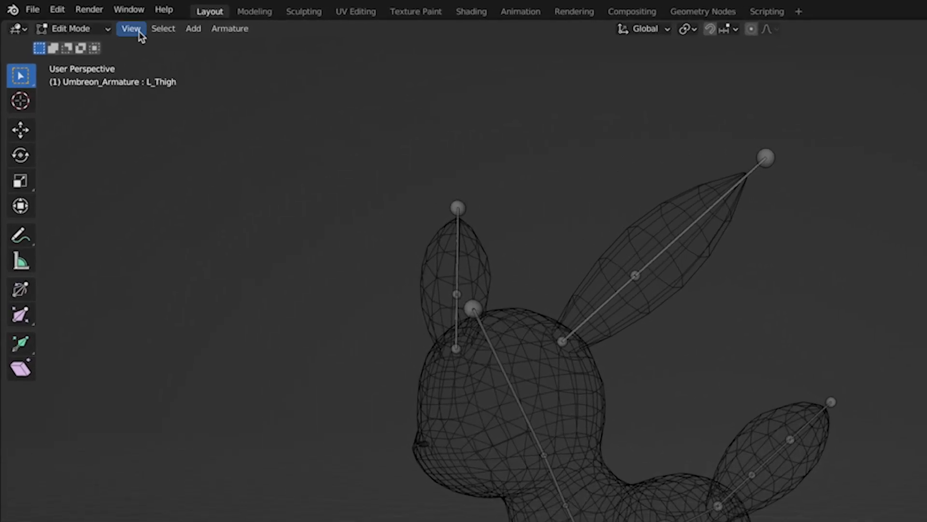
click(65, 14)
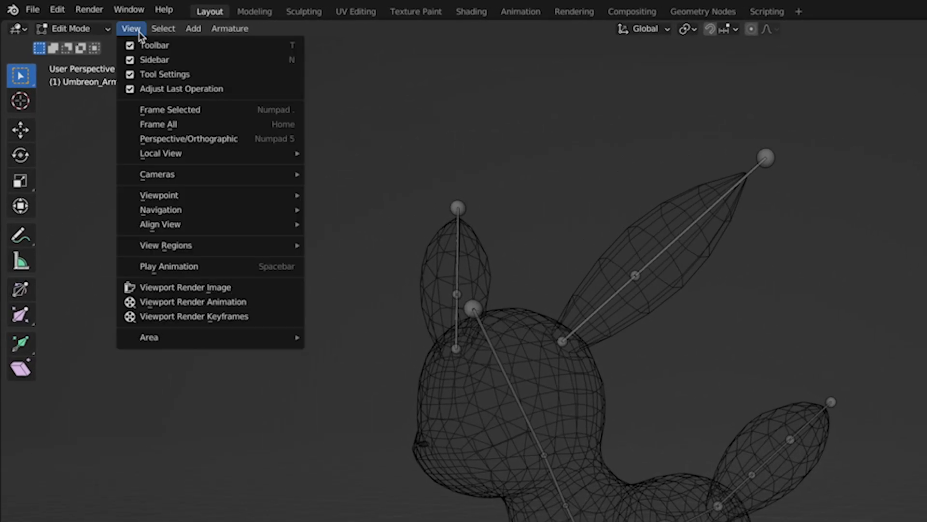
mouse_move(226, 337)
click(396, 336)
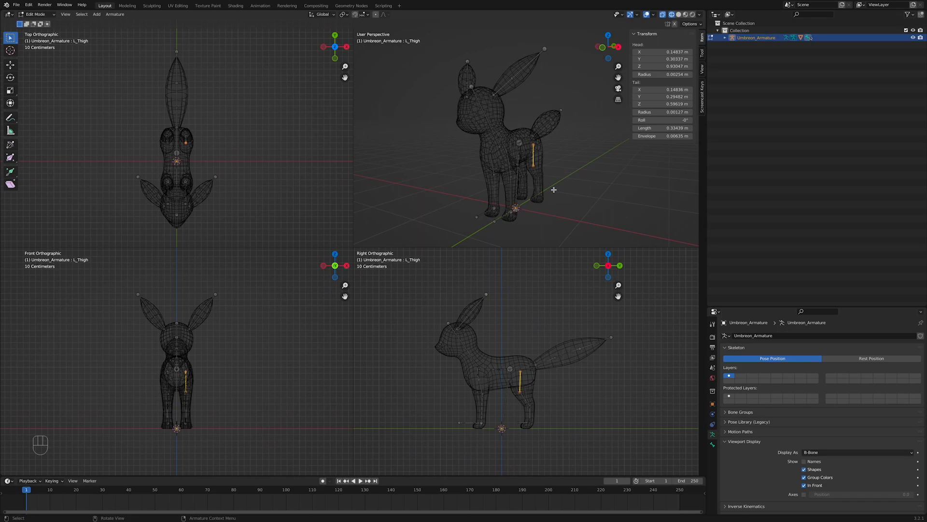
Frame the Umbreon model closely in the perspective, top, front and right views.
middle_drag(563, 191, 569, 193)
scroll(225, 184, up, 1)
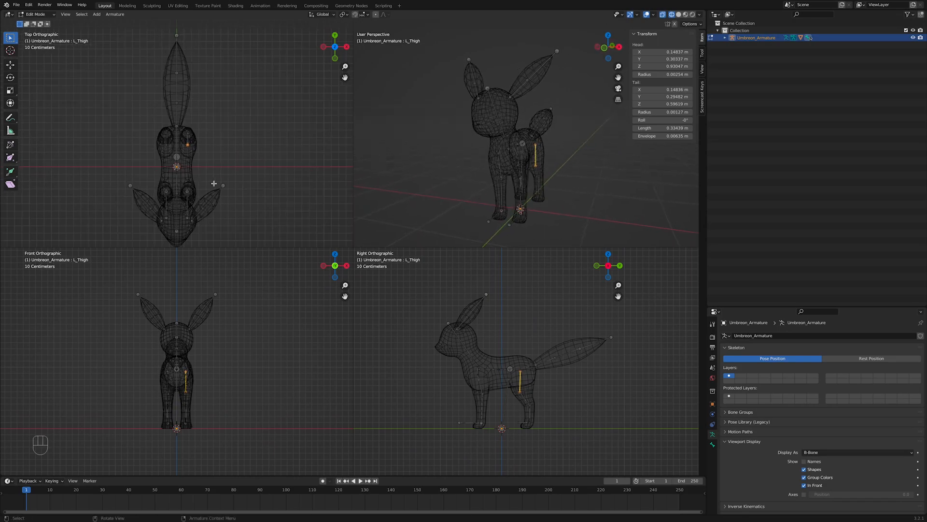
mouse_move(225, 183)
shift+middle_down()
mouse_move(214, 171)
mouse_move(230, 167)
shift+middle_up()
scroll(228, 352, up, 2)
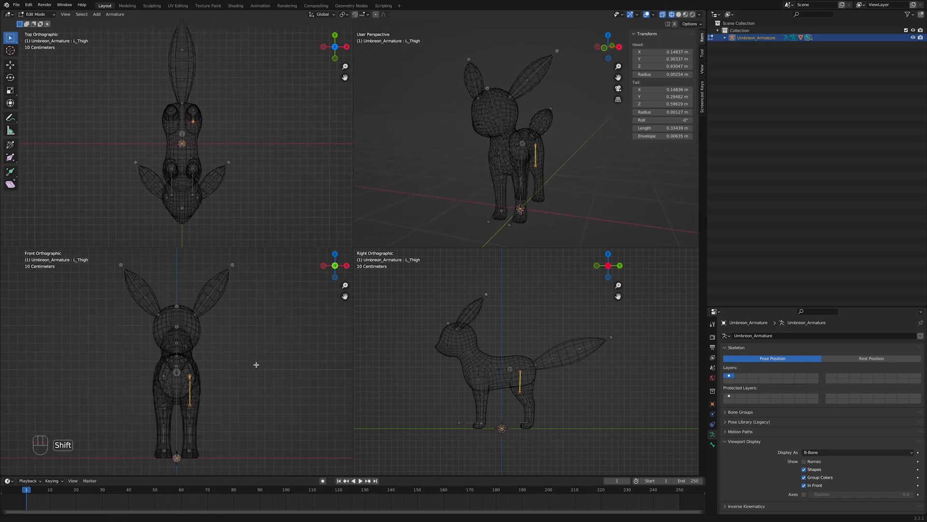
shift+middle_drag(239, 354, 255, 357)
scroll(471, 380, up, 2)
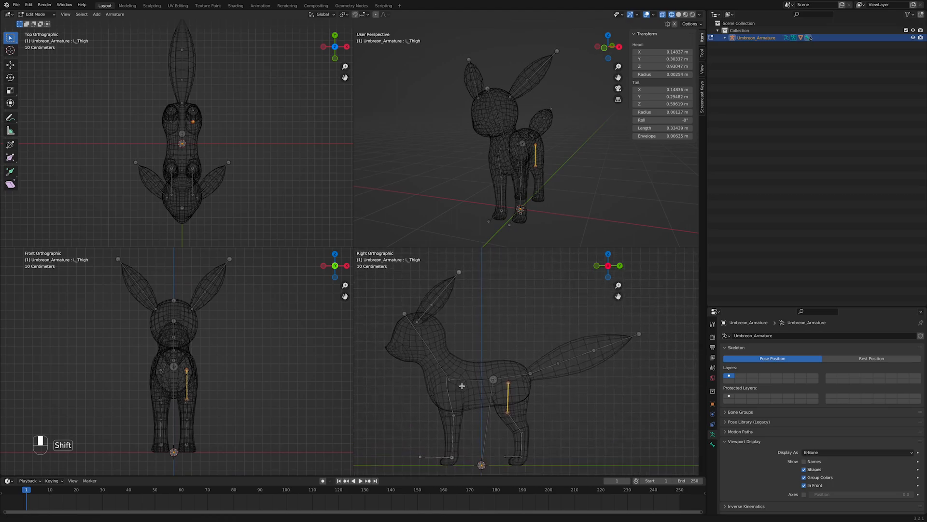
mouse_move(574, 126)
middle_down()
mouse_move(584, 133)
mouse_move(565, 135)
middle_up()
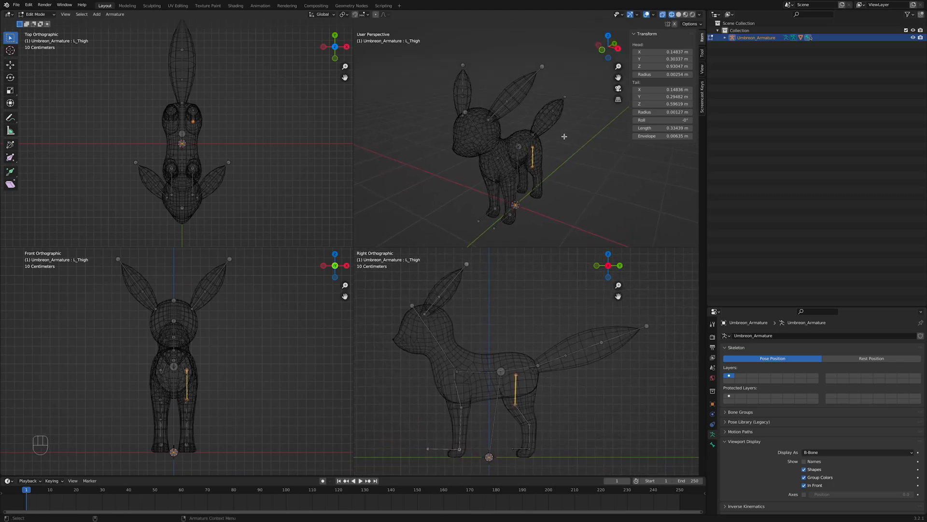
scroll(564, 136, up, 2)
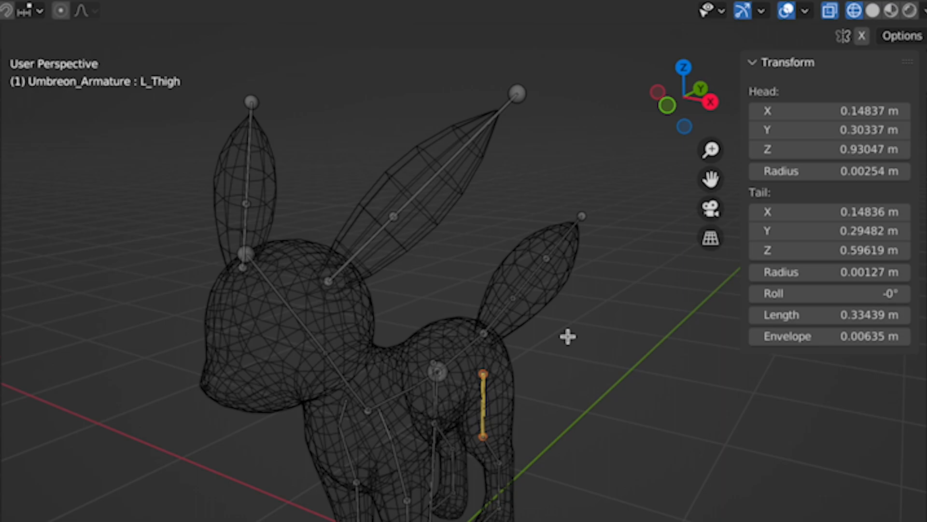
shift+middle_drag(568, 337, 594, 383)
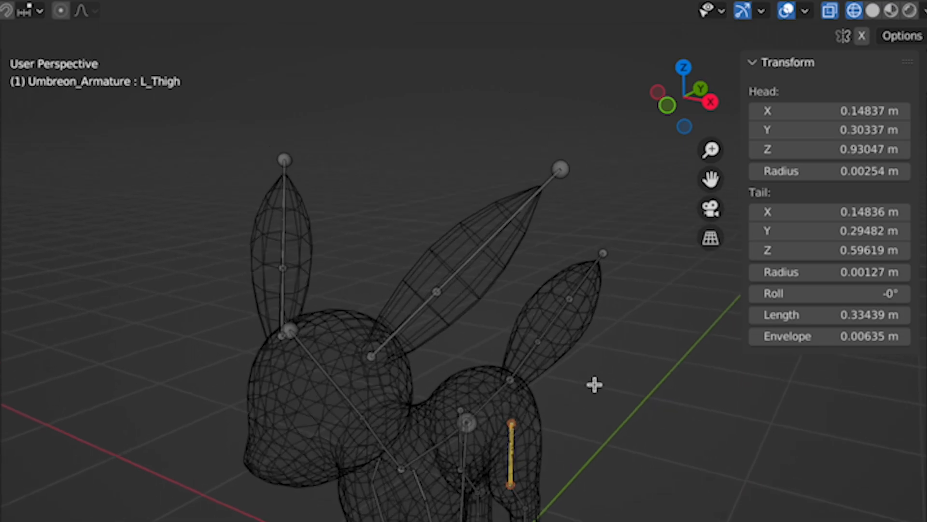
Try moving the whole L_Ear2 bone, and then its tip joint alone.
click(511, 222)
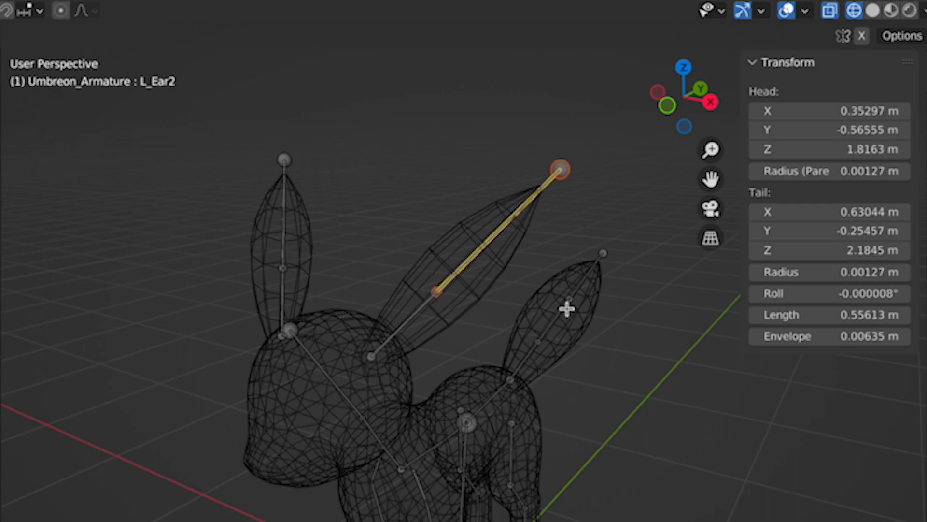
key(g)
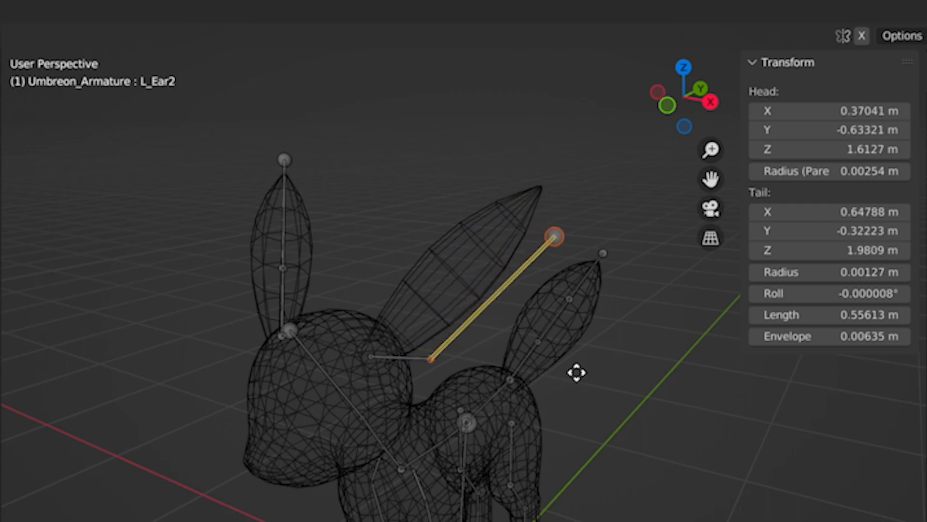
click(555, 347)
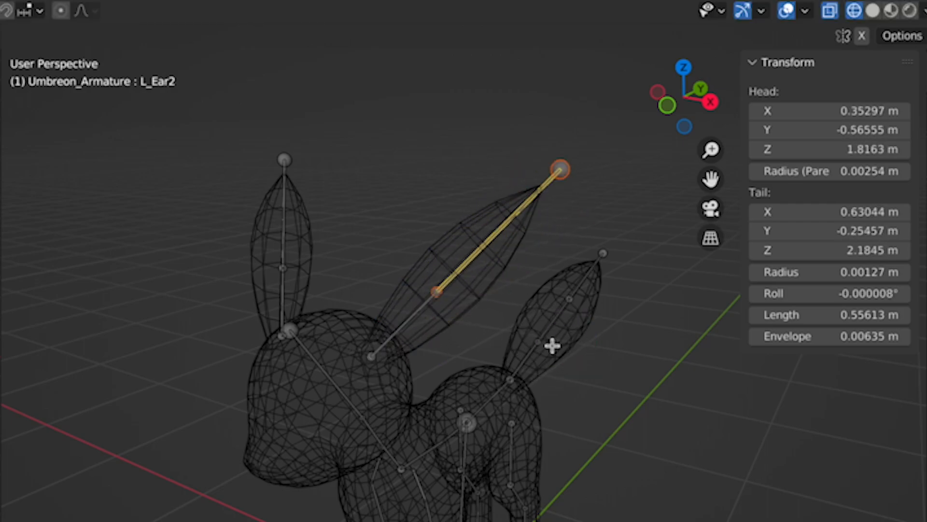
click(562, 170)
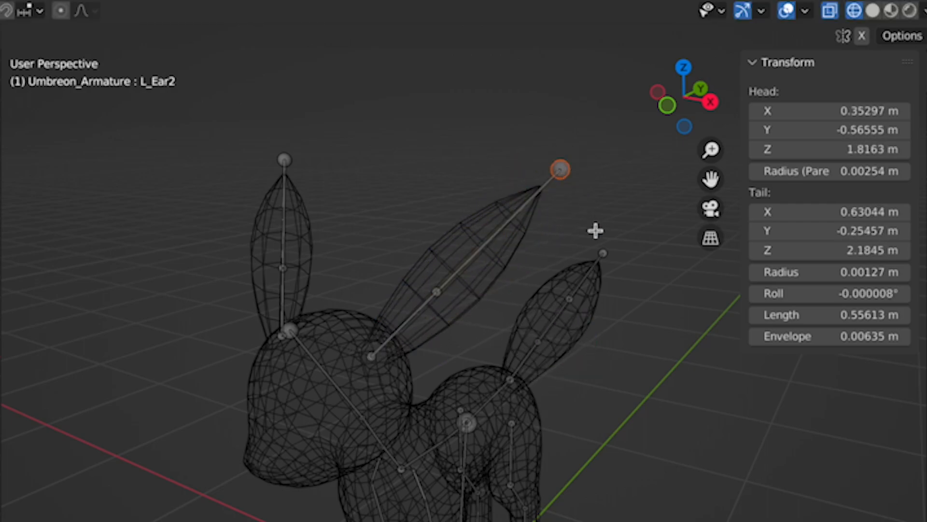
key(g)
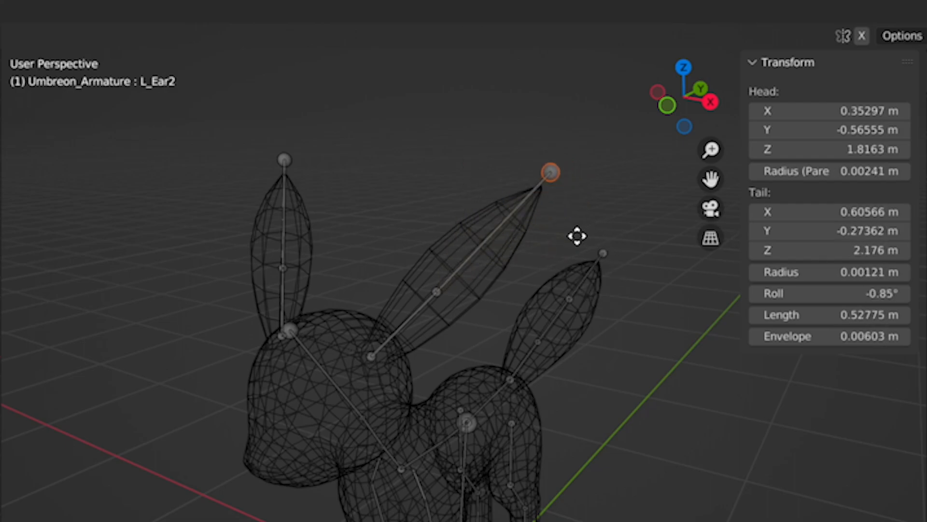
click(585, 234)
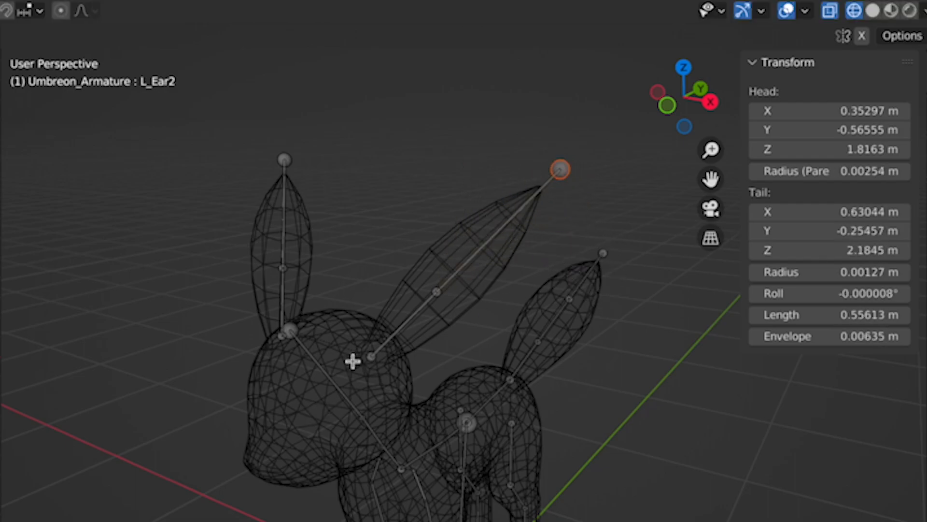
Try moving the base joint of L_Ear1, and then the joint it shares with L_Ear2.
click(369, 357)
key(g)
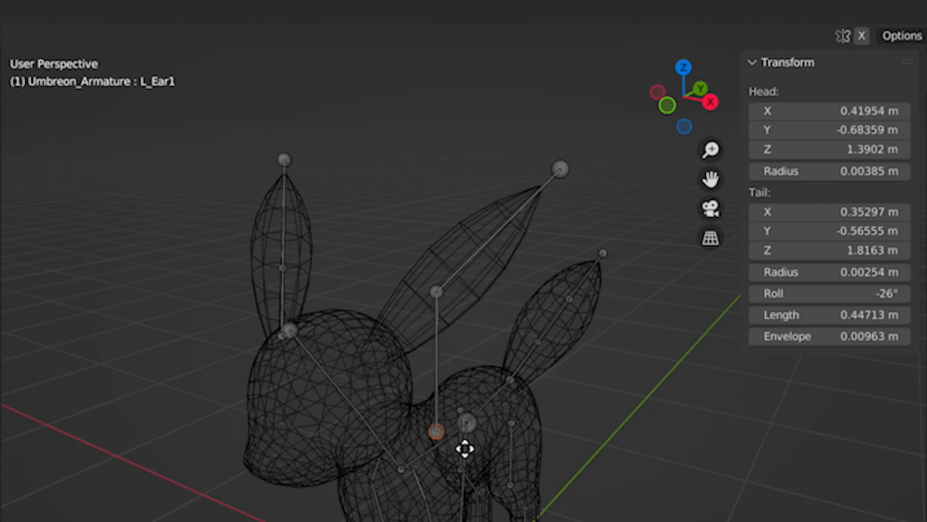
right_click(412, 362)
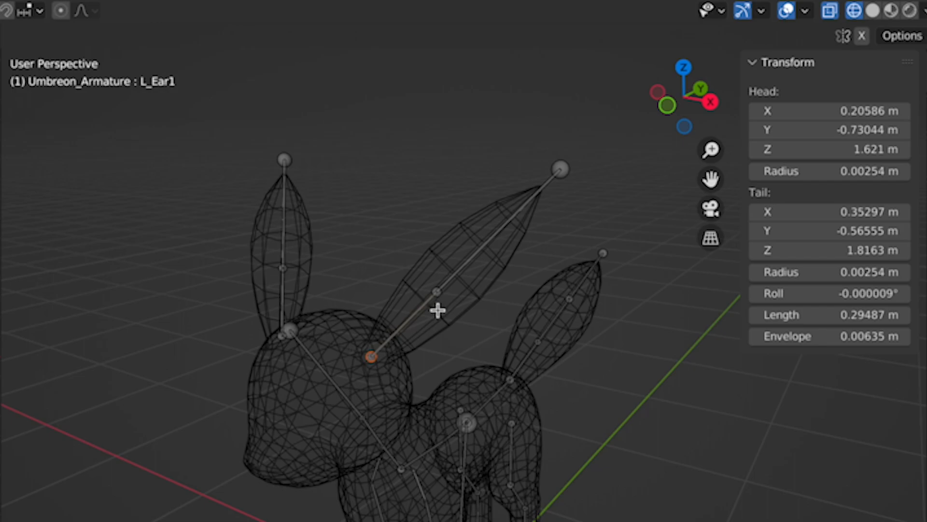
click(437, 293)
key(g)
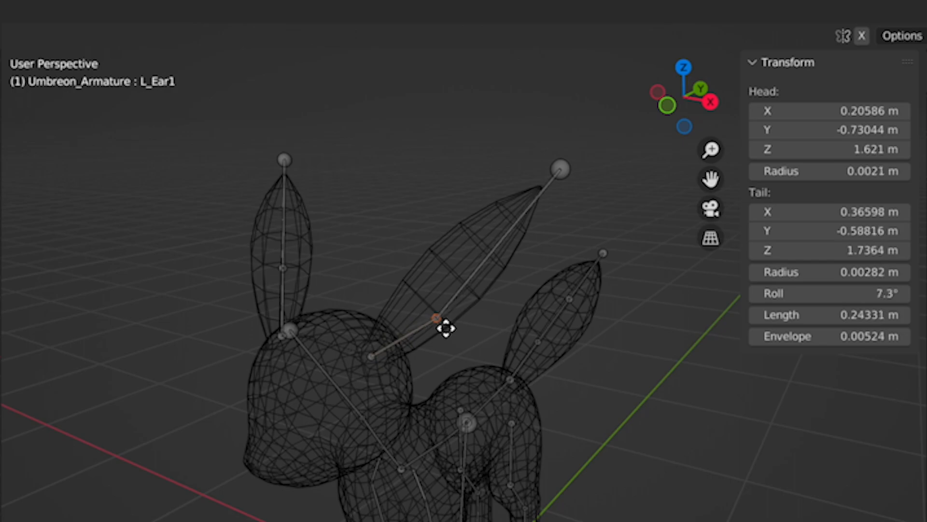
click(454, 300)
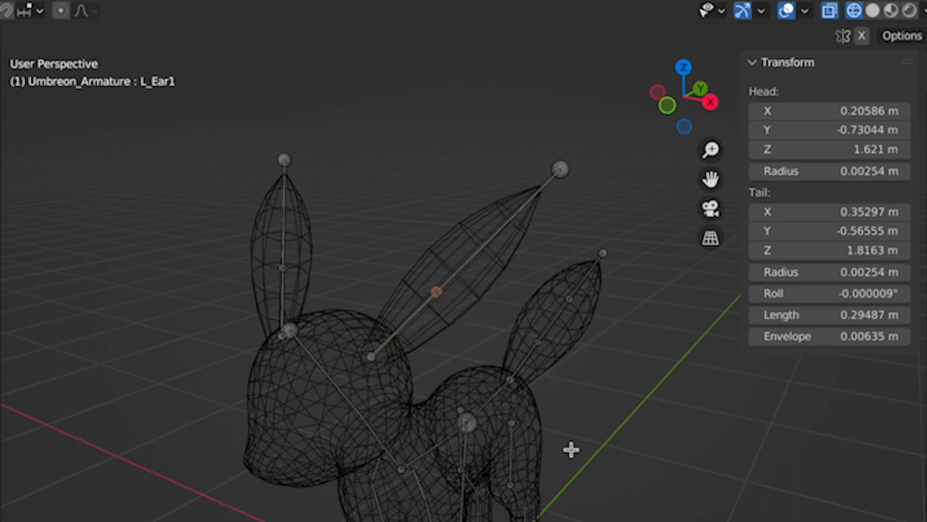
Turn on X-axis mirroring for the armature, and try it out by moving the L_Ear2 bone.
middle_drag(571, 450, 589, 452)
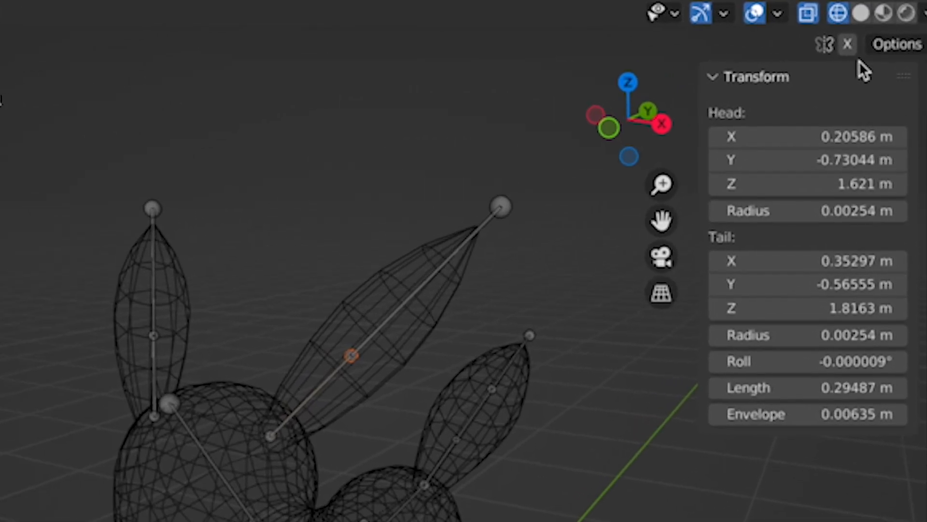
click(848, 45)
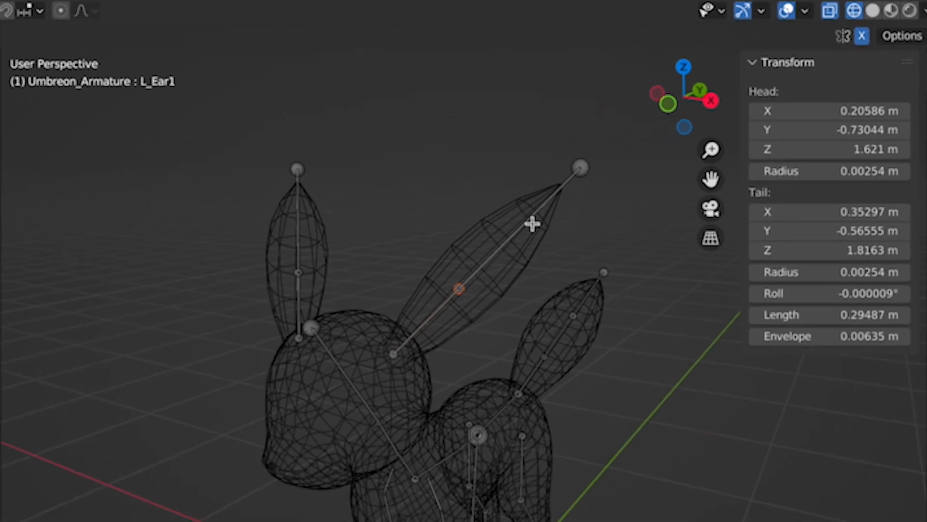
click(532, 223)
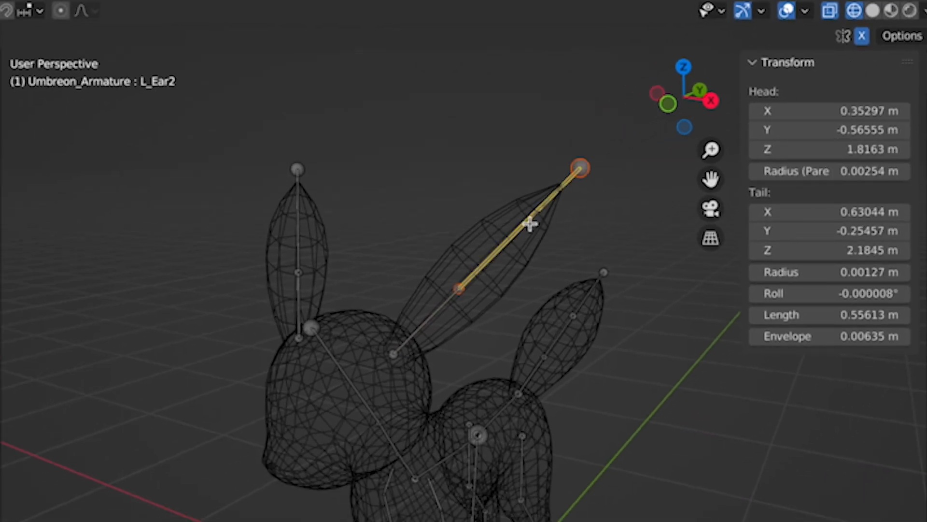
key(g)
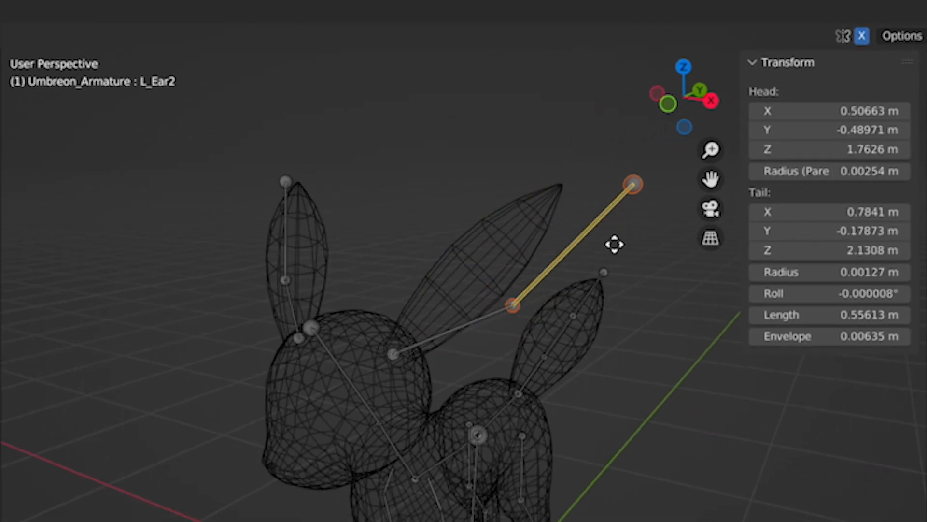
In the Lycanroc Checkpoint file, save the scene, select the L_FeelerC bone and switch the armature to Edit Mode.
key(super+s)
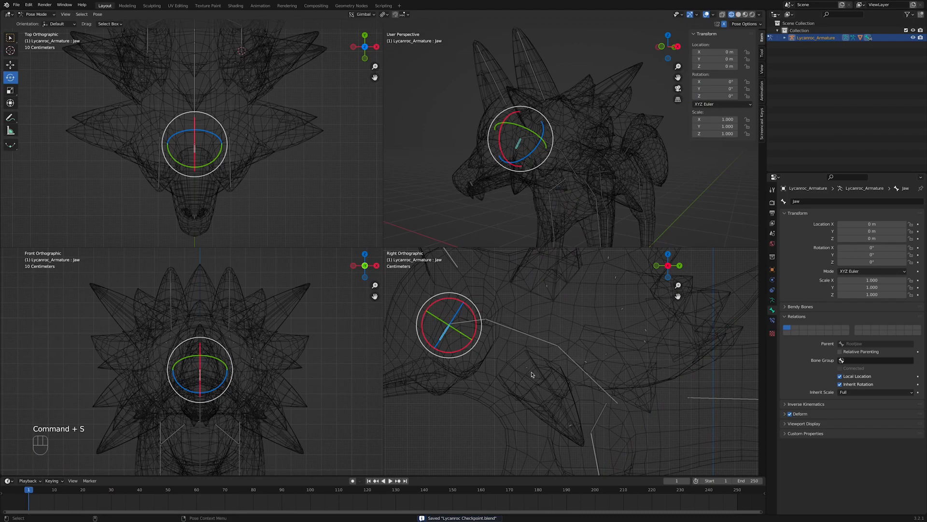
click(532, 375)
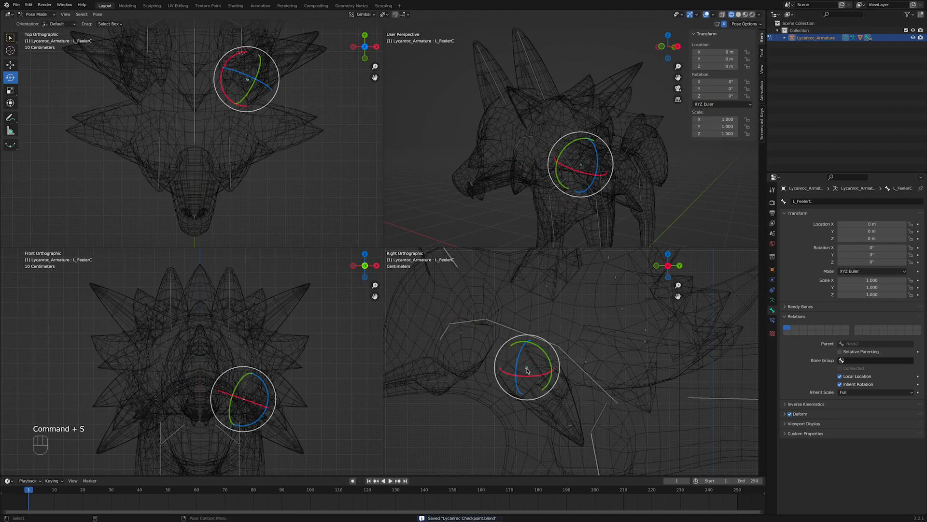
scroll(278, 389, up, 3)
key(r)
shift+middle_drag(279, 389, 219, 323)
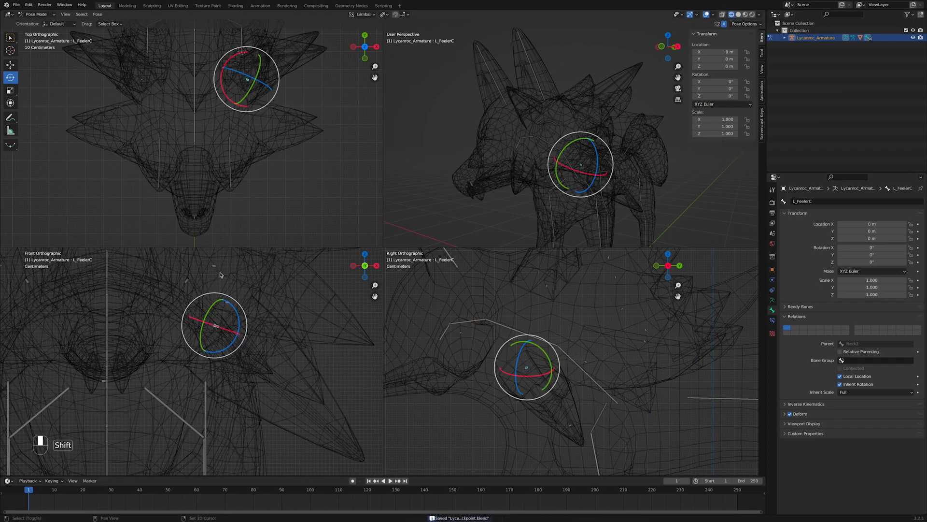
key(Tab)
Move the tip joint of L_FeelerC into the end of its fur spike, to about X 0.63, Y -0.63, Z 1.16 m.
key(g)
click(299, 391)
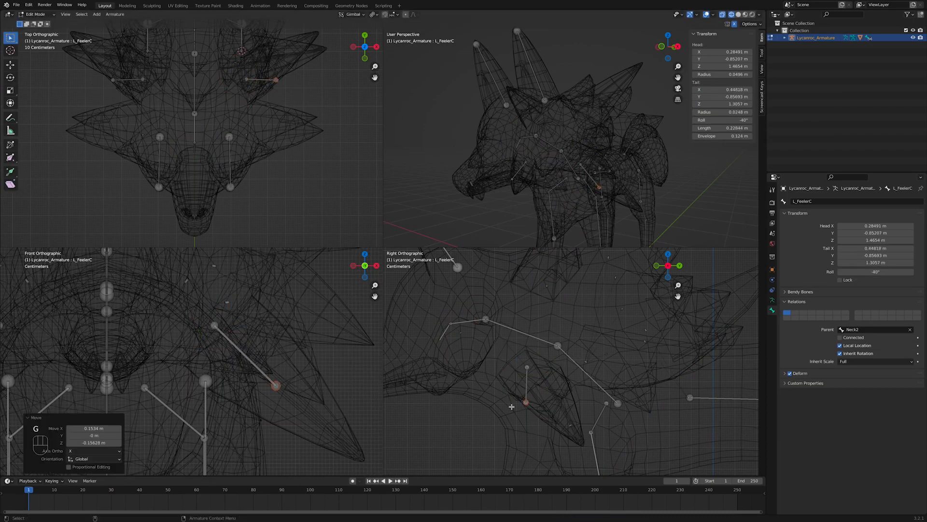
key(g)
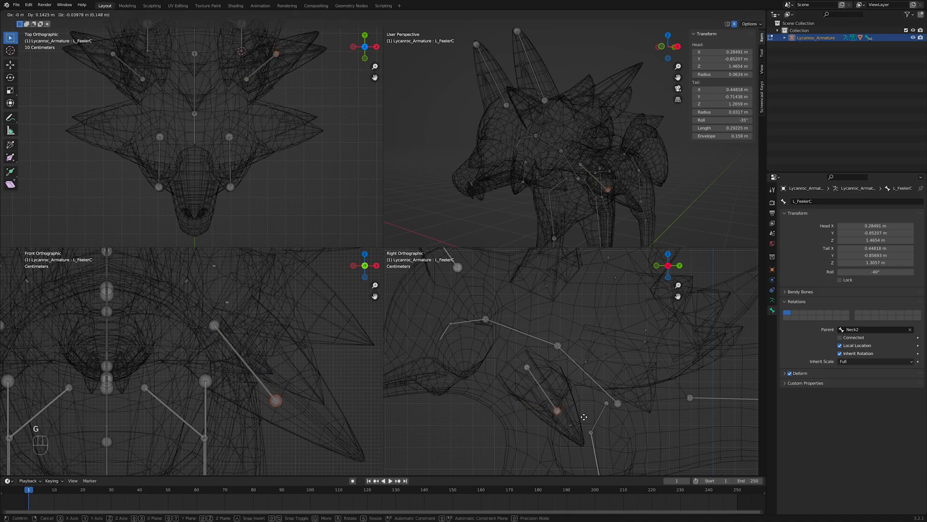
click(557, 411)
shift+middle_drag(288, 62, 265, 109)
key(g)
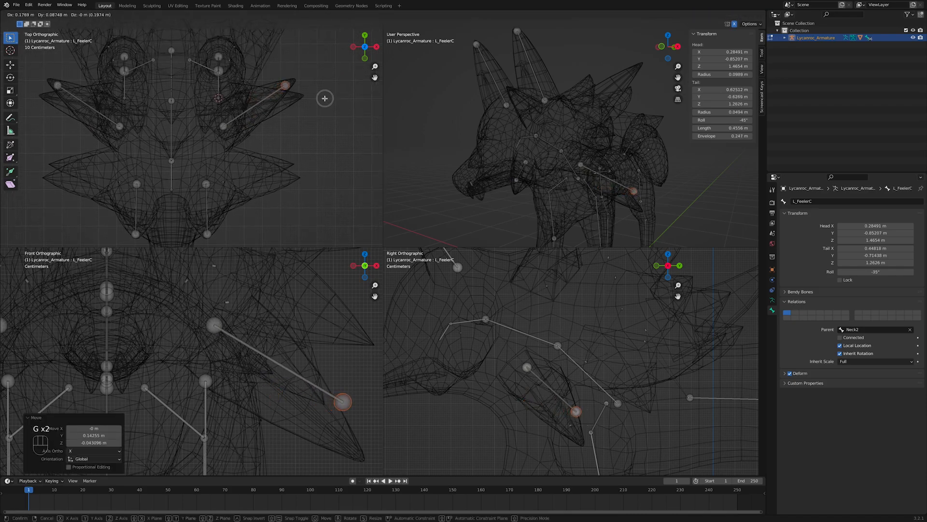
click(325, 95)
key(g)
click(344, 429)
key(g)
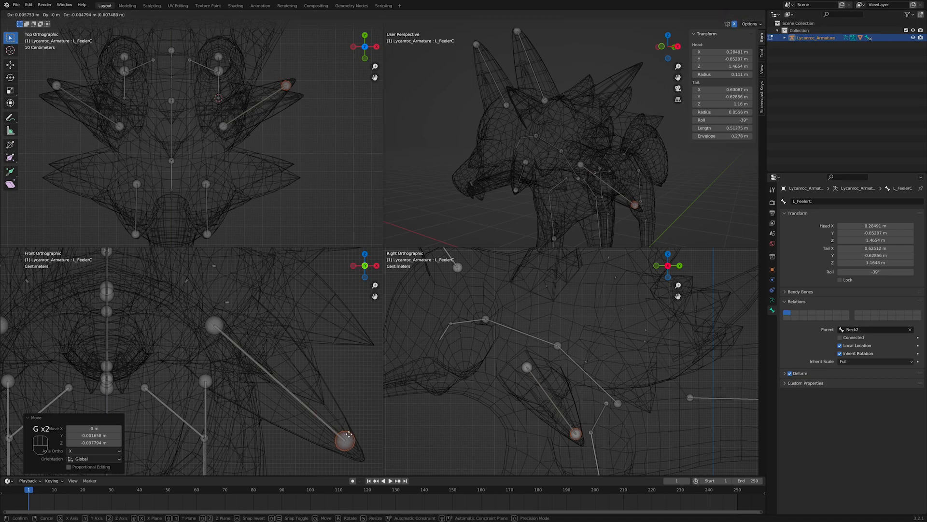
click(353, 436)
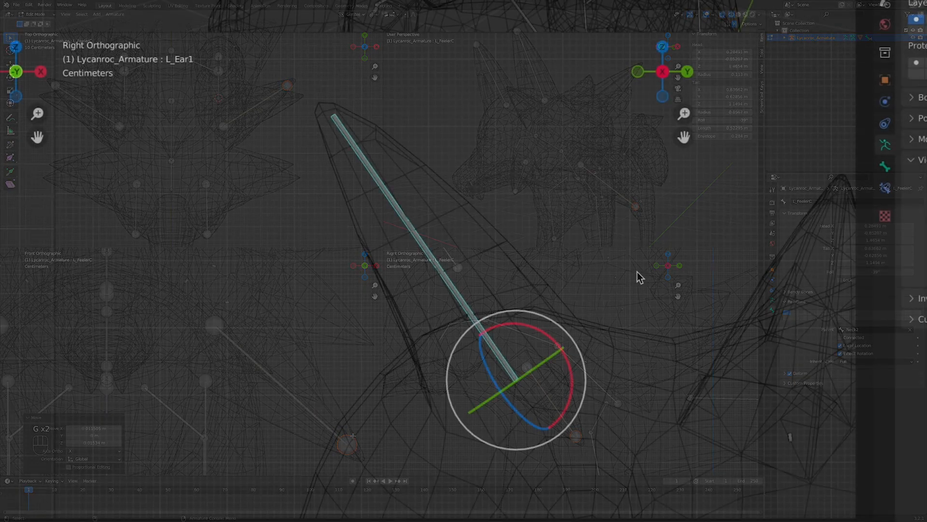
Try rotating the full-length L_Ear1 bone in Pose Mode.
key(r)
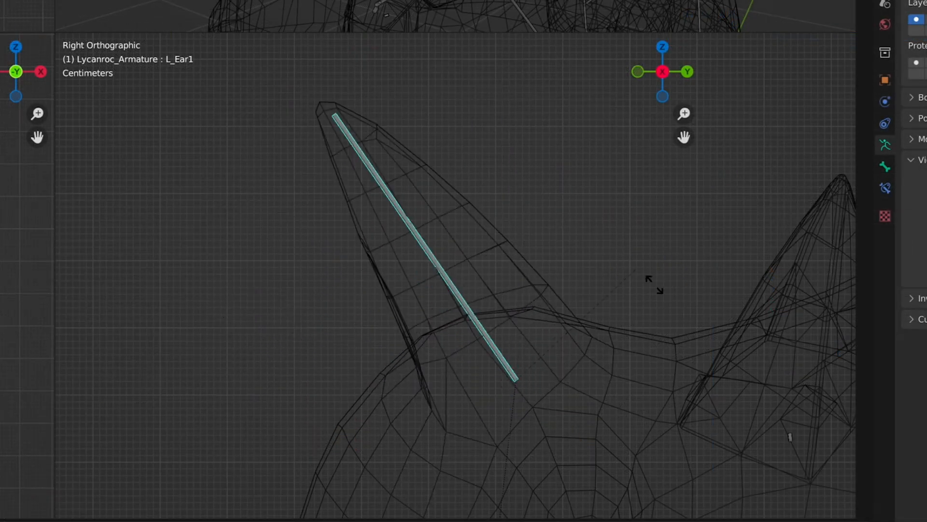
click(598, 259)
In Edit Mode, try moving the base joint of L_Ear1 up into the ear, and test-rotate the shortened bone in Pose Mode.
key(Tab)
click(529, 380)
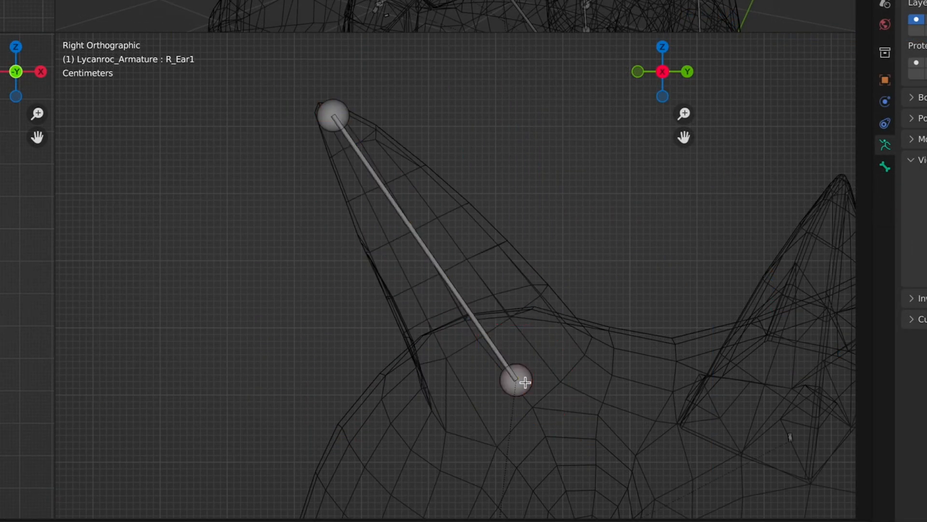
click(529, 381)
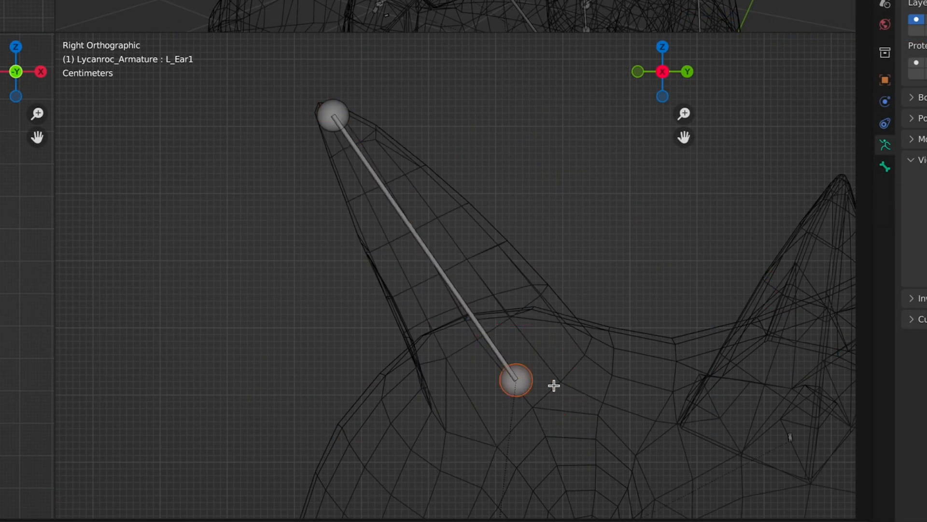
click(430, 197)
key(Tab)
click(376, 172)
key(r)
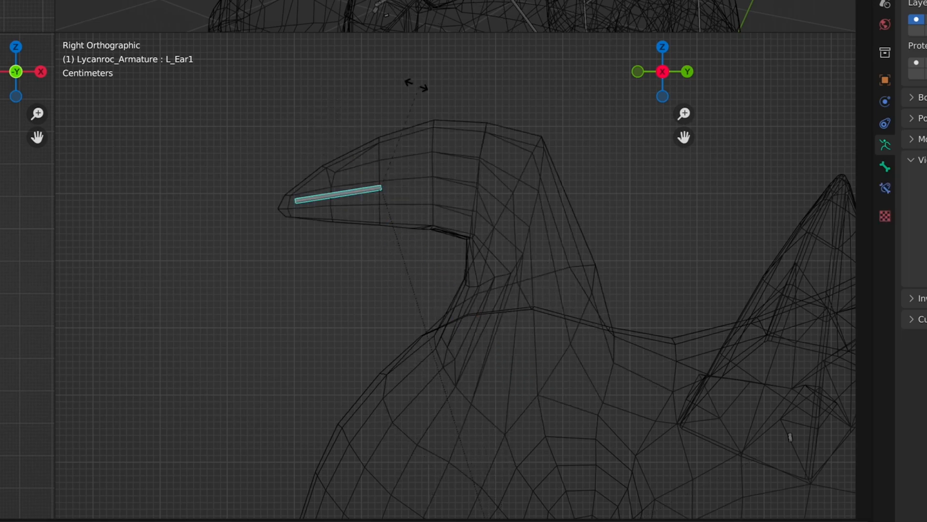
click(542, 213)
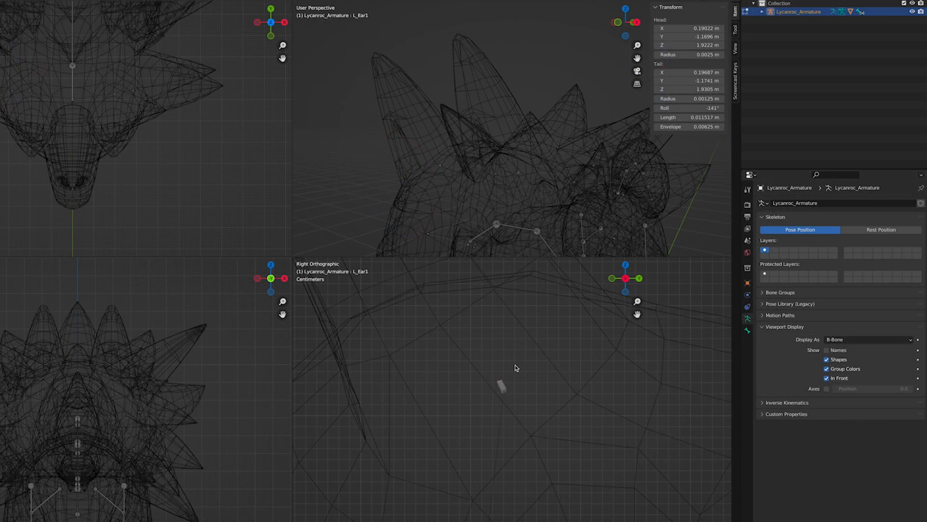
Try moving the tip joint of the tiny original L_Ear1 bone, and then its base joint.
key(g)
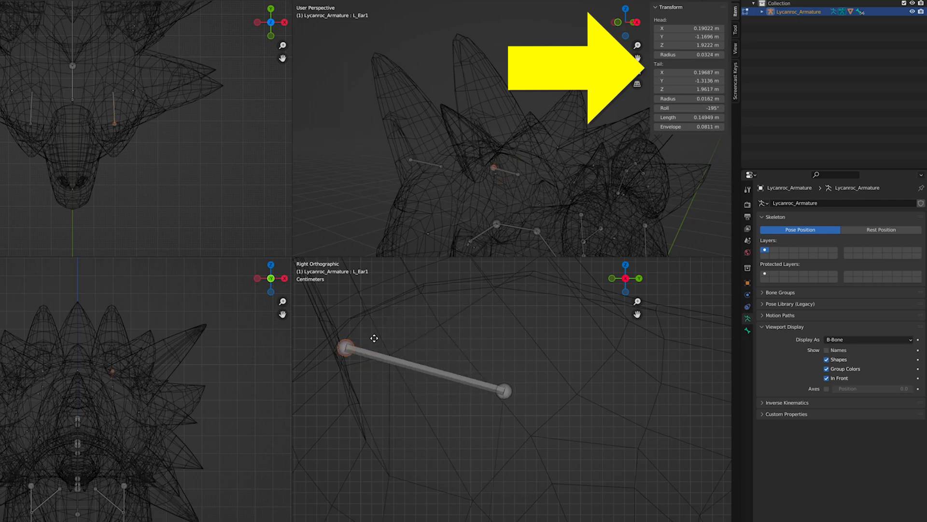
click(500, 411)
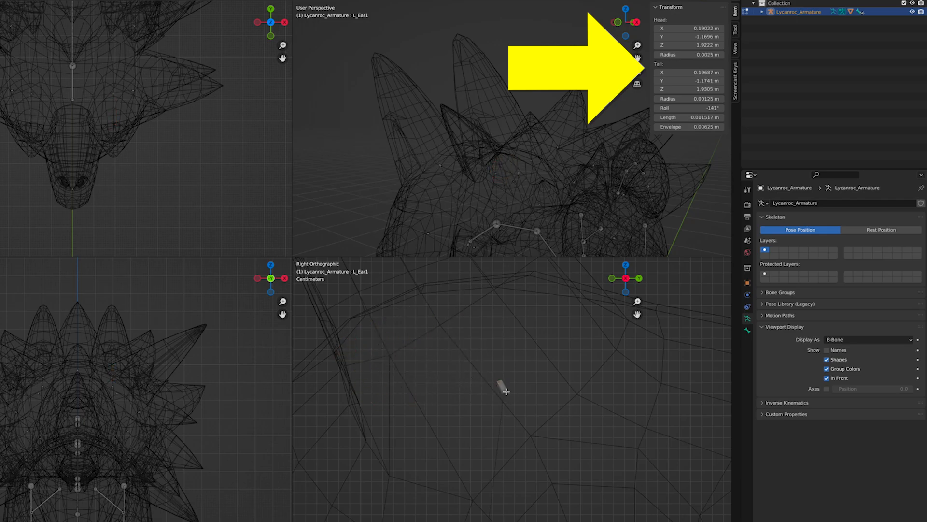
click(504, 390)
key(g)
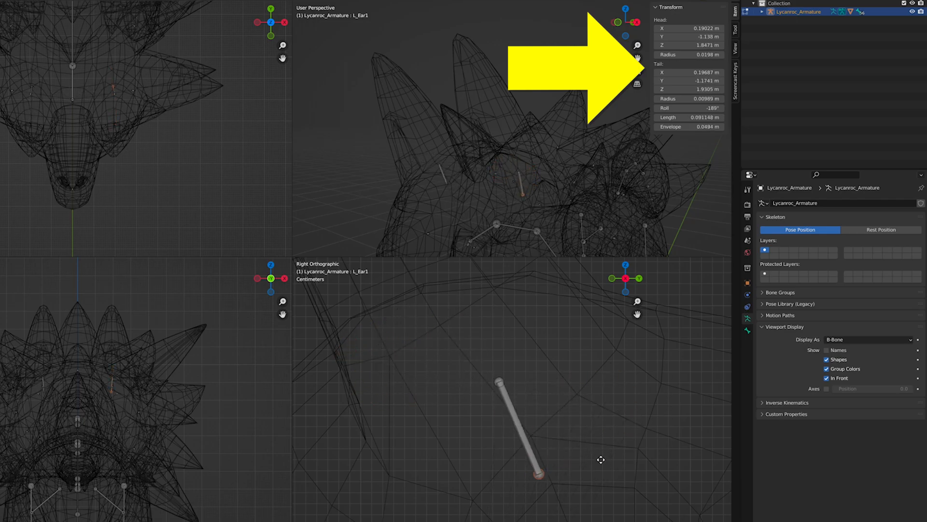
Switch the armature repeatedly between Pose Mode and Edit Mode to compare how L_Ear1 appears, and test-rotate the bone.
key(Tab)
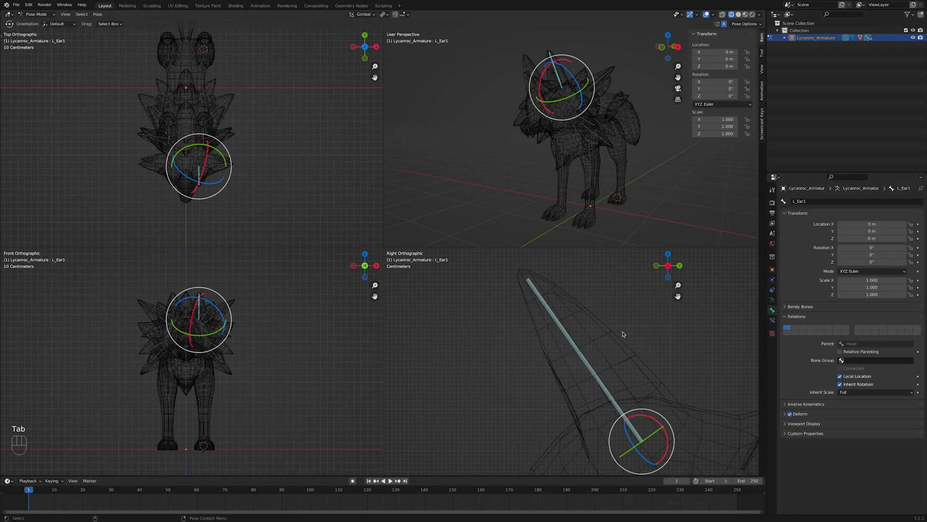
key(Tab)
key(Tab)
key(Tab)
key(Tab)
key(Tab)
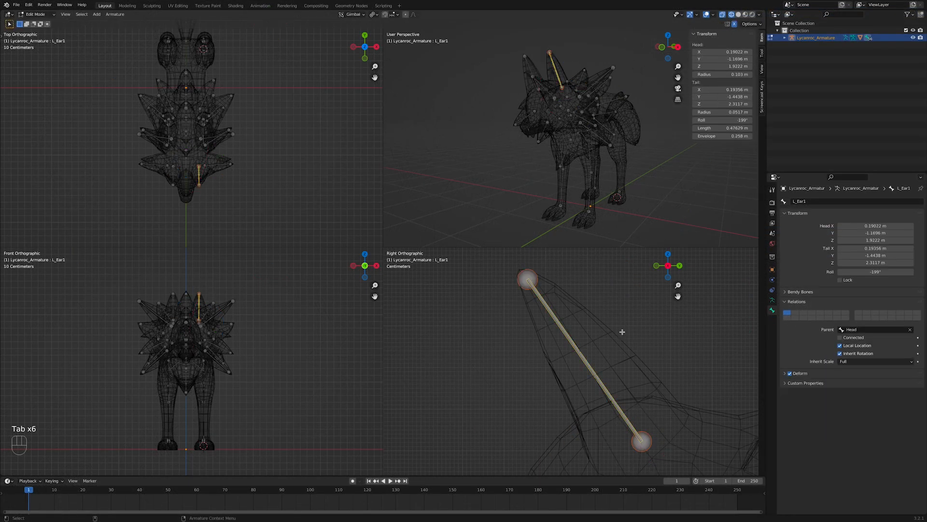
key(Tab)
key(Tab)
key(Tab)
key(Tab)
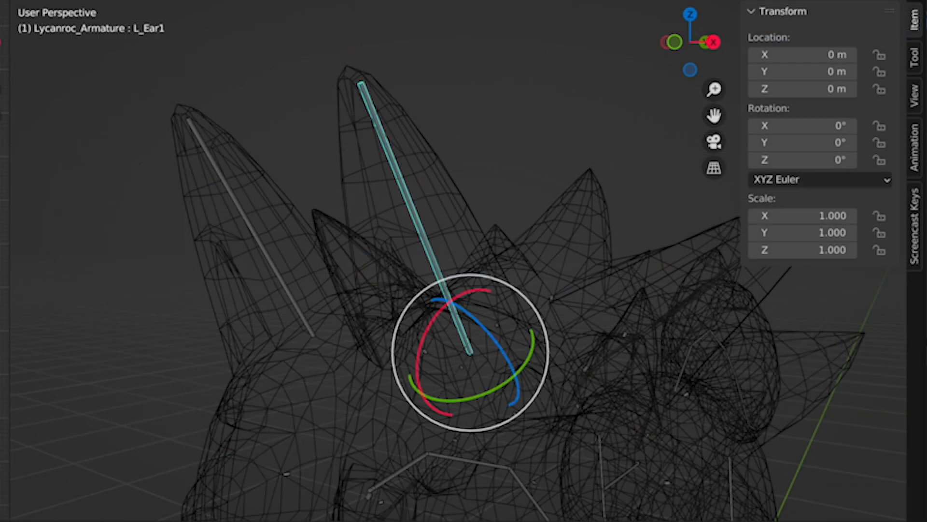
key(r)
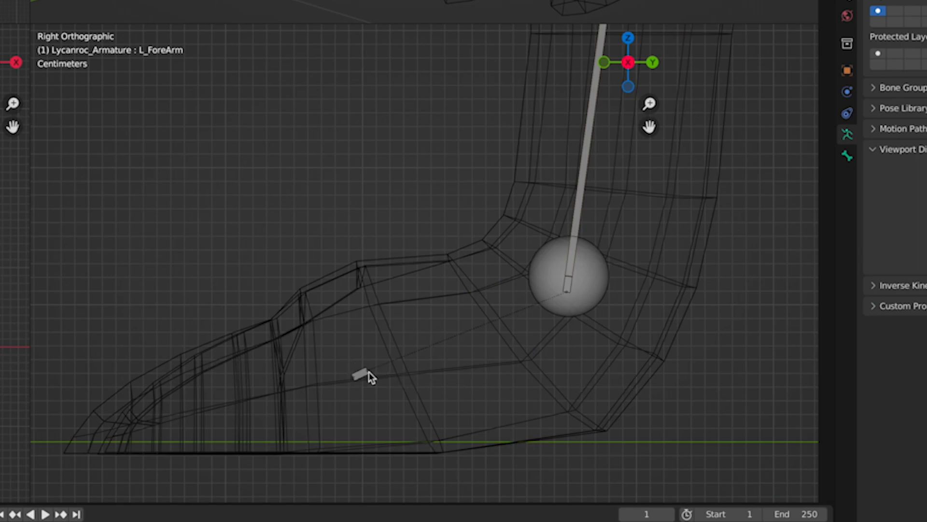
Place the 3D cursor at the base joint of L_Finger and snap the tip joint of L_Hand to it.
key(shift+s)
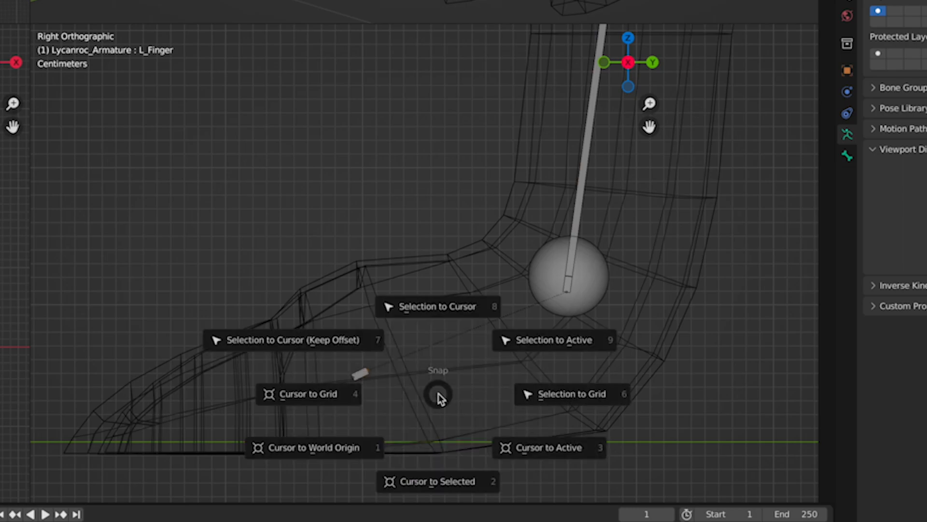
click(439, 481)
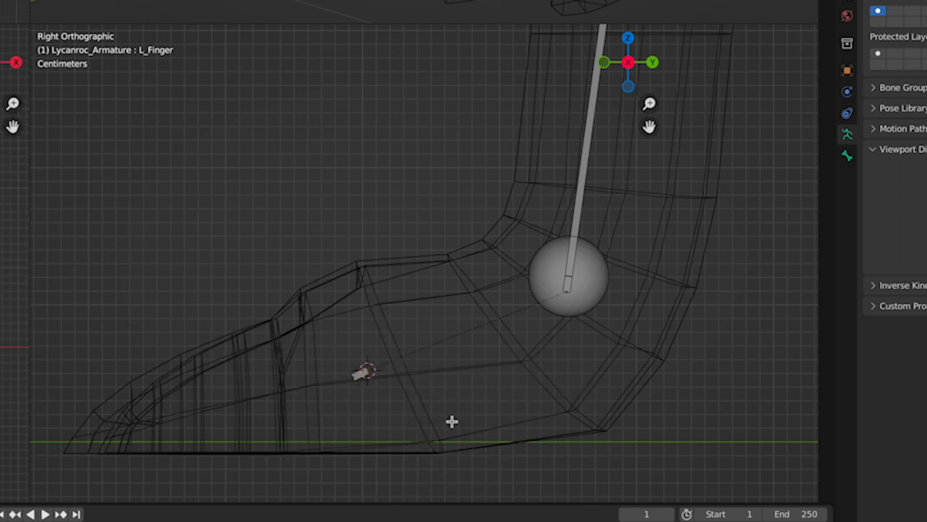
click(566, 295)
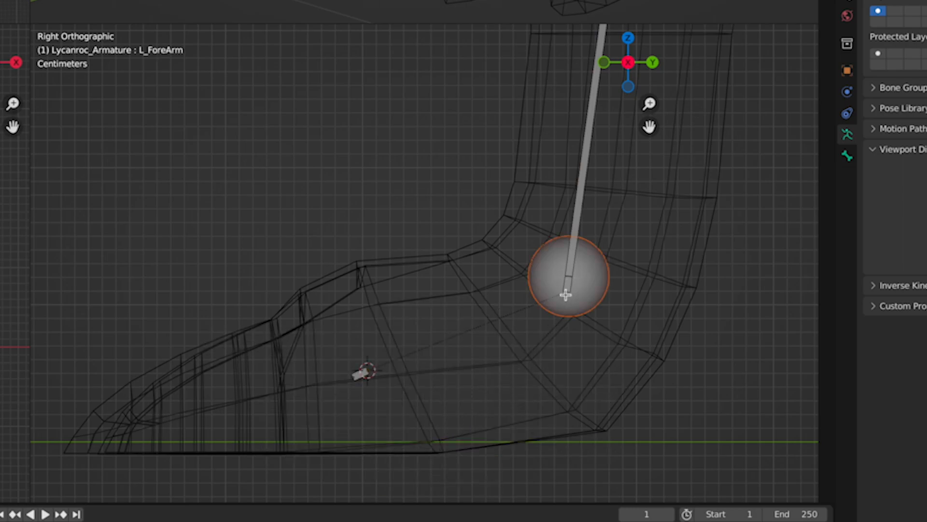
click(567, 293)
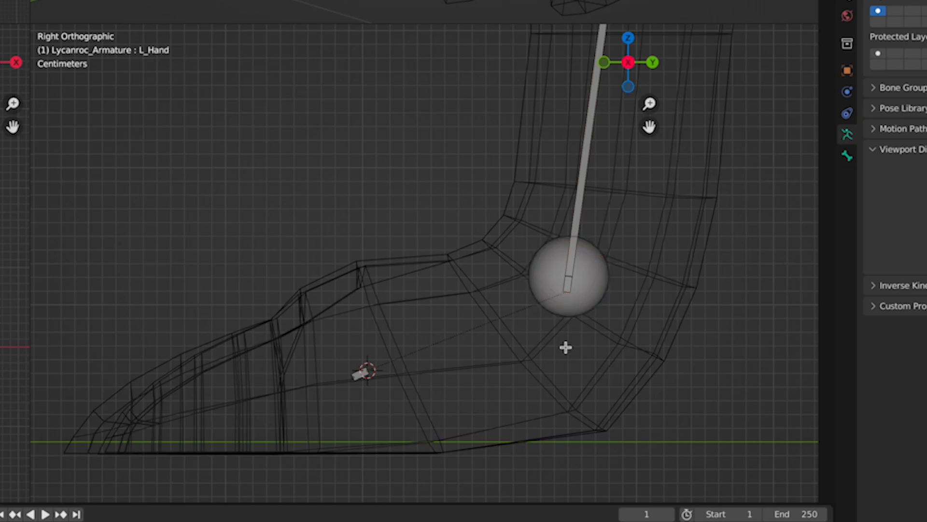
key(shift+s)
click(568, 269)
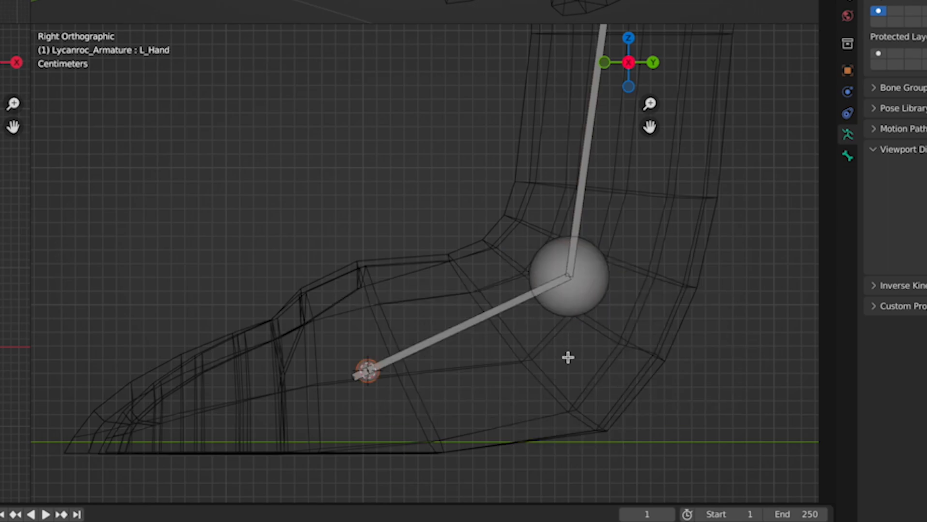
Select the L_Finger bone and make it connected to its parent L_Hand.
scroll(405, 342, up, 3)
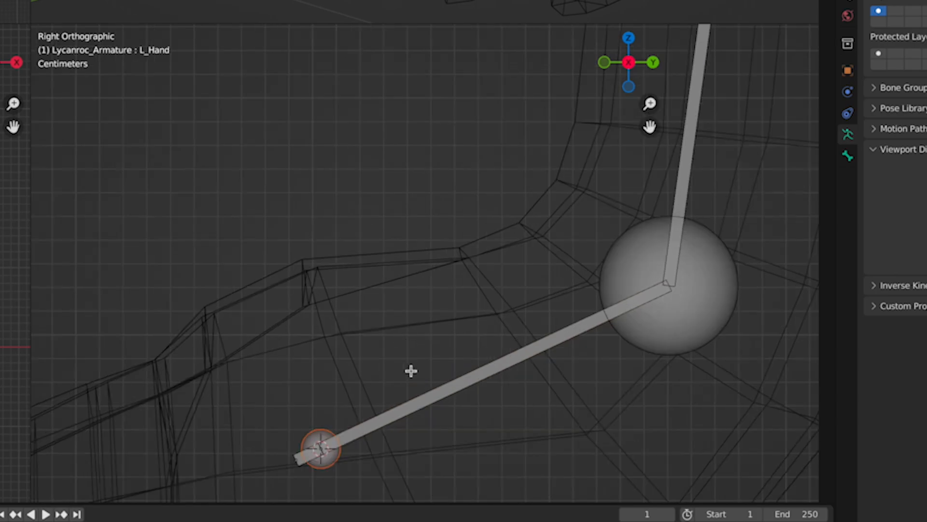
shift+middle_drag(410, 371, 472, 238)
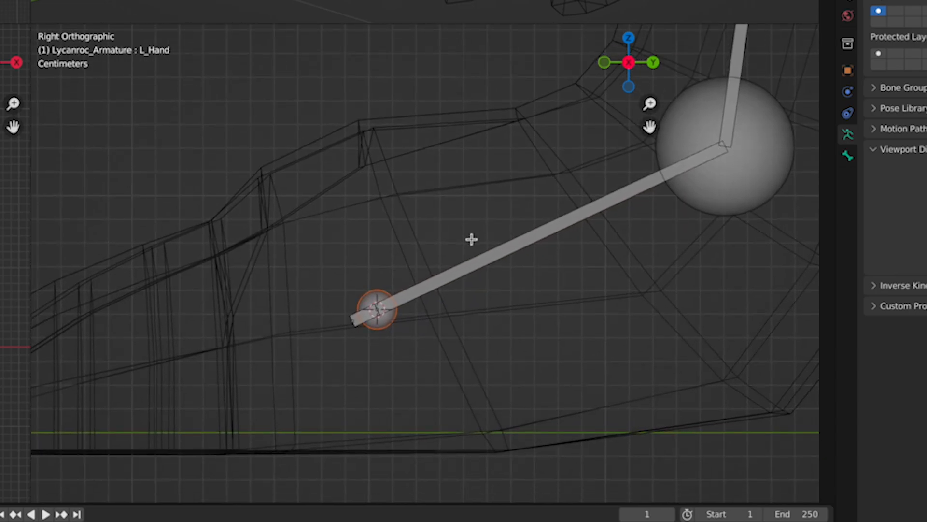
click(370, 314)
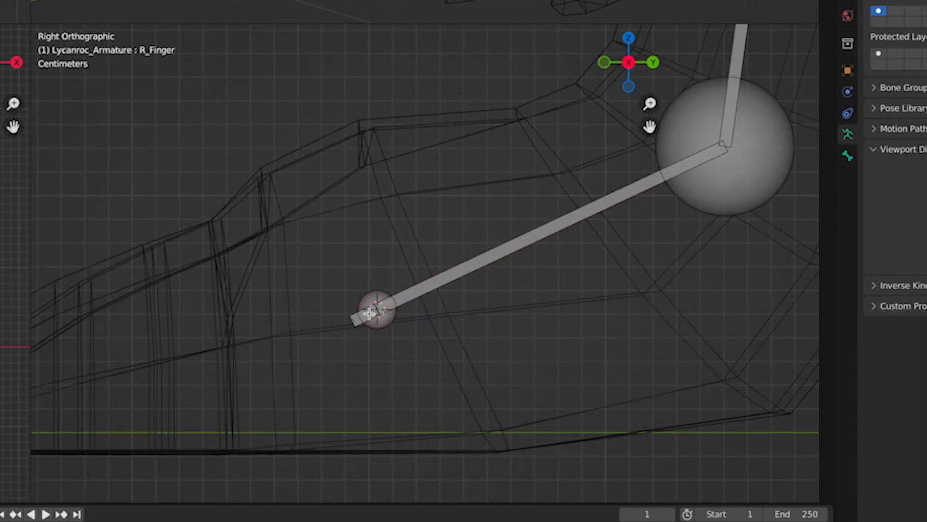
click(370, 314)
click(370, 314)
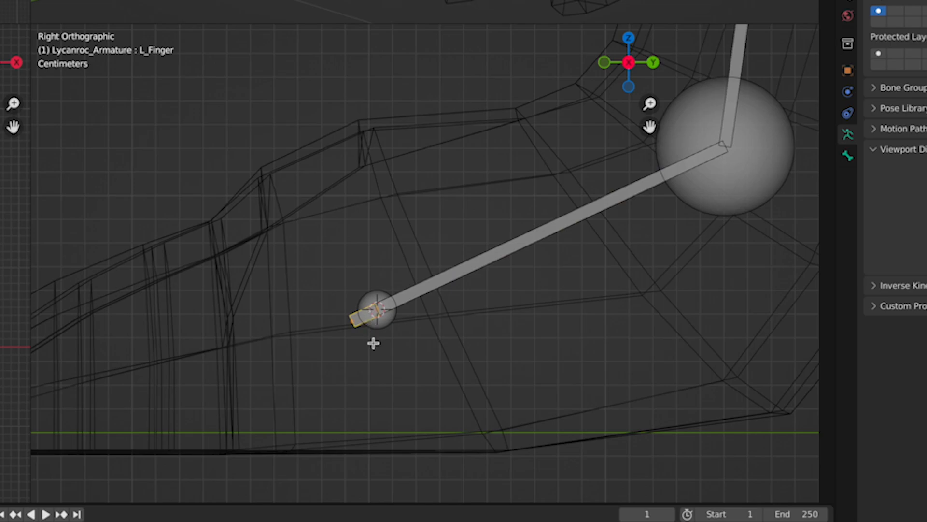
click(847, 157)
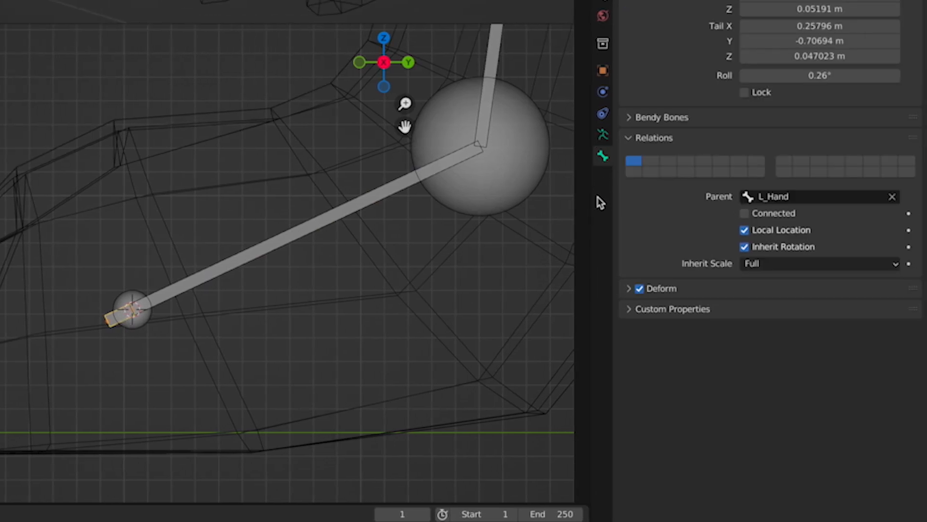
click(744, 213)
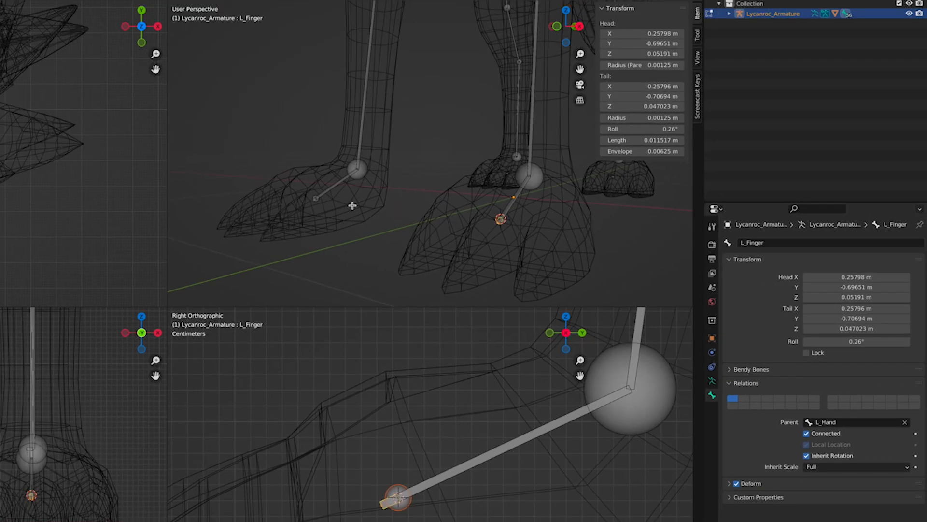
Select the R_Finger bone on the opposite front foot and make it connected to its parent R_Hand.
scroll(352, 205, up, 4)
shift+middle_drag(355, 205, 555, 143)
click(336, 213)
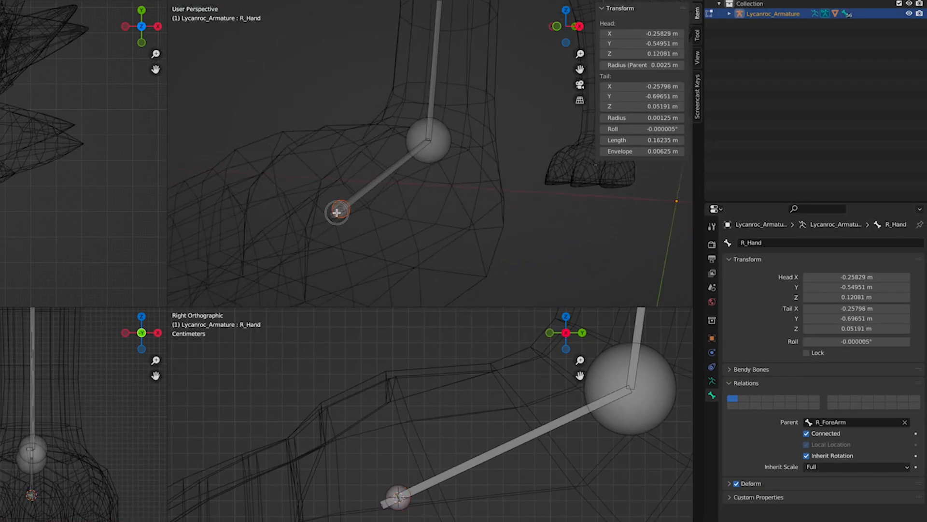
click(337, 212)
click(806, 433)
Switch the armature to Pose Mode and test-rotate L_Hand and then L_Finger, cancelling each rotation.
scroll(516, 232, down, 7)
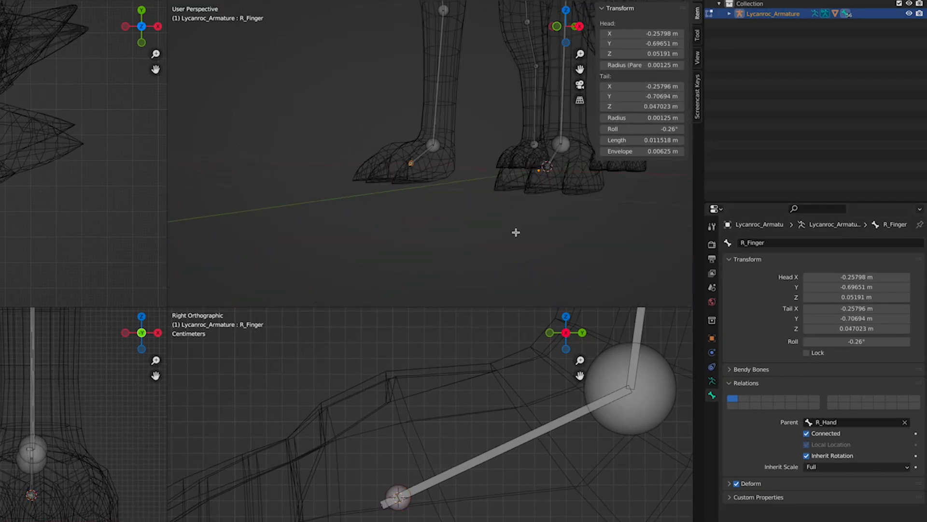
scroll(438, 465, down, 3)
key(Tab)
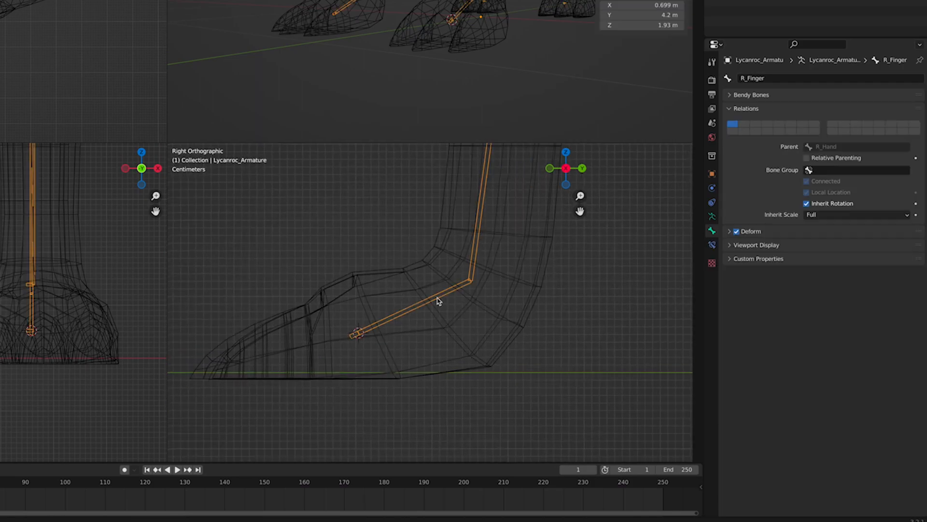
key(ctrl+Tab)
click(433, 297)
key(r)
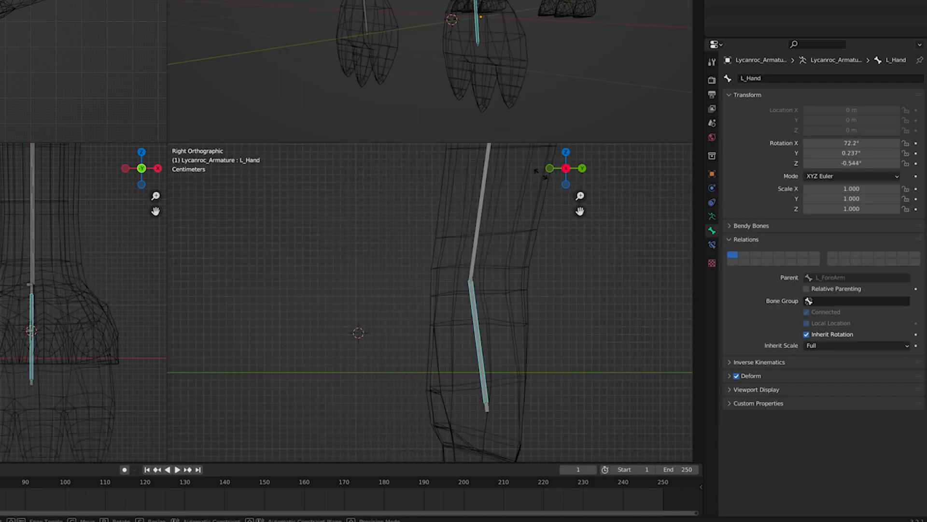
click(547, 364)
click(360, 332)
key(r)
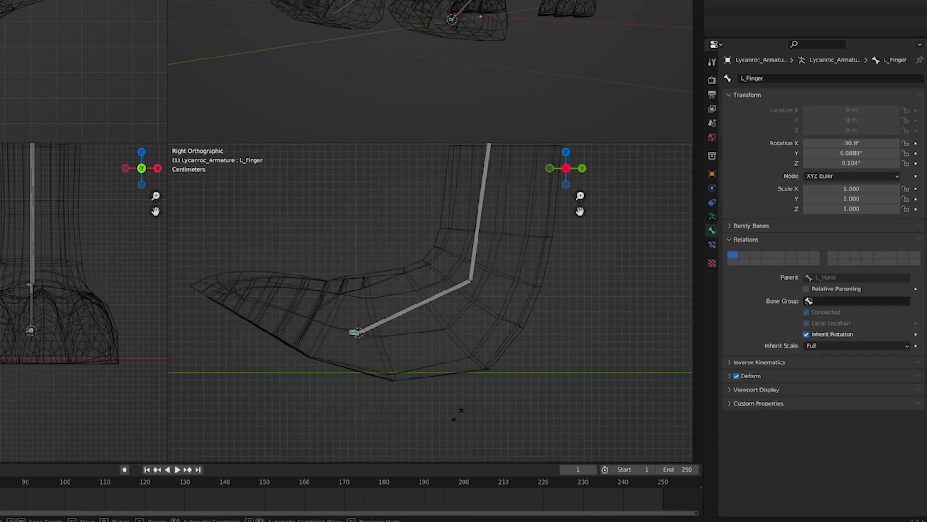
right_click(475, 306)
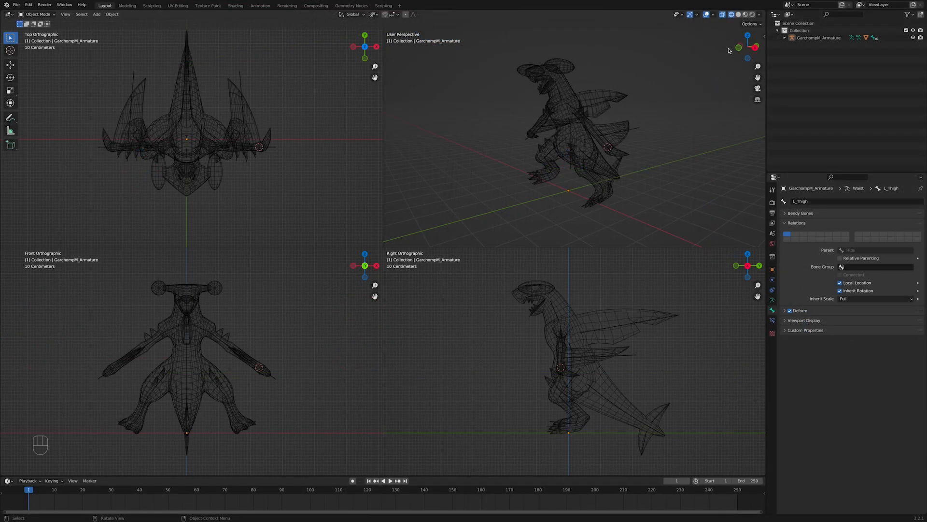
Display the GarchompM model in Solid shading.
click(738, 15)
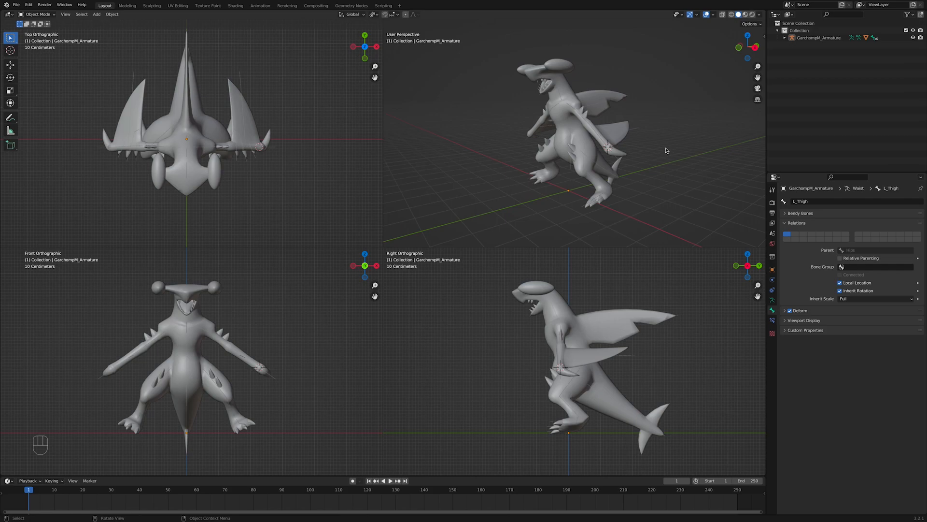
Put GarchompM_Armature in Pose Mode and rotate L_Thigh in the front view, bringing the mirrored legs closer to vertical.
click(618, 161)
key(ctrl+Tab)
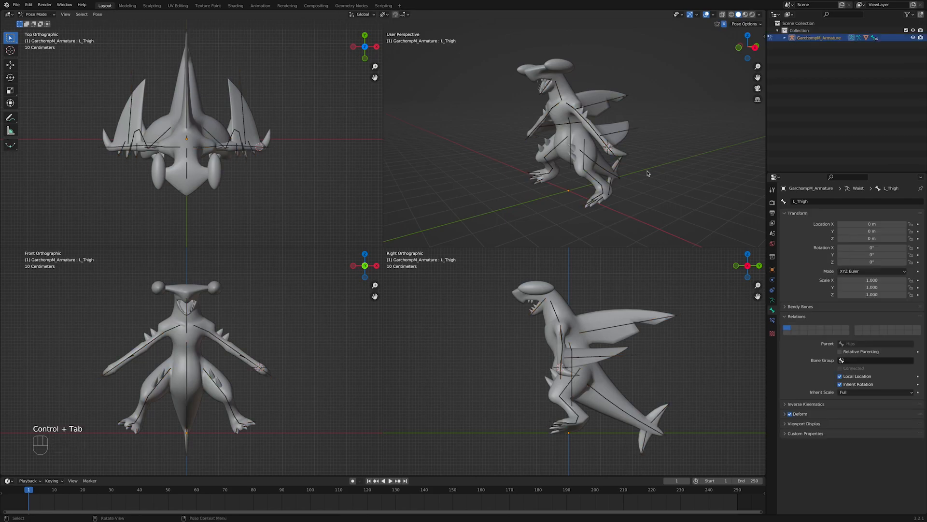
scroll(338, 328, up, 5)
key(r)
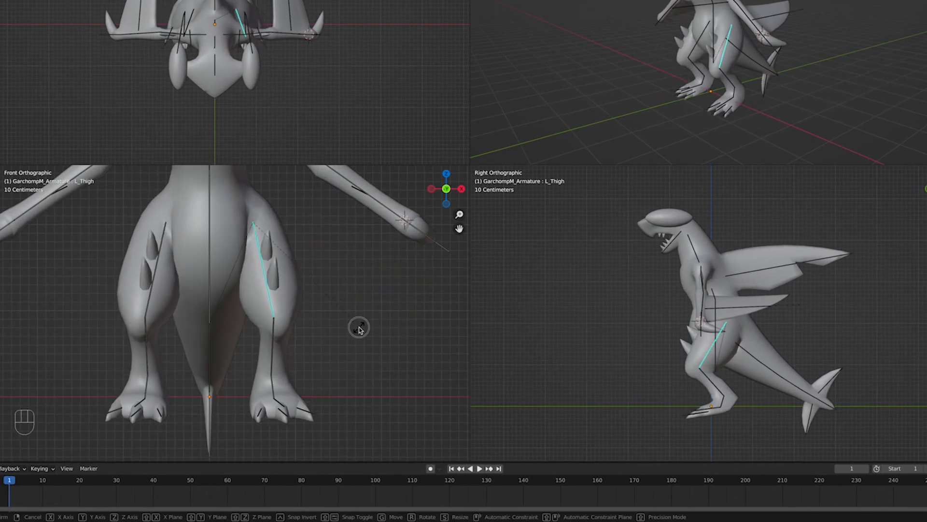
click(359, 328)
Rotate the foot's L_Toe bone in the side view to flatten the mirrored feet on the ground.
scroll(738, 382, up, 3)
shift+middle_drag(739, 382, 722, 244)
click(722, 318)
key(r)
key(r)
key(g)
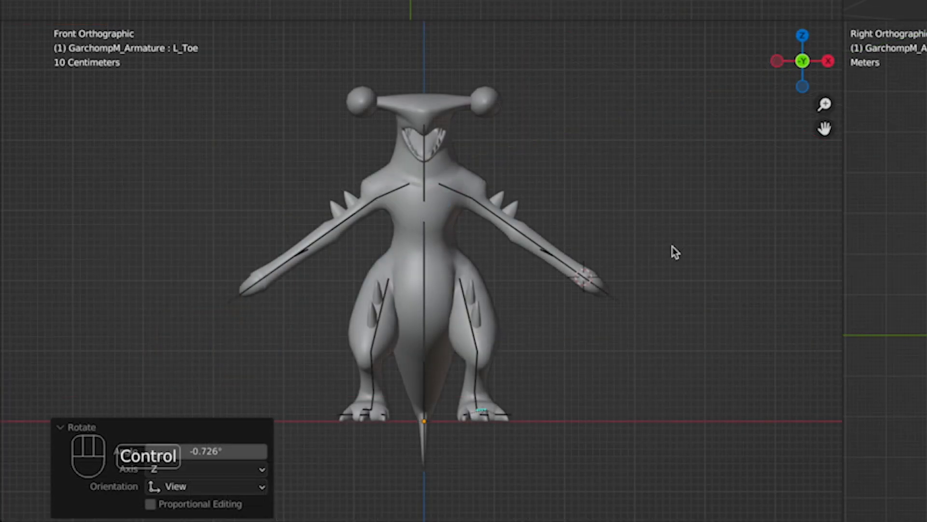
Return to Object Mode, select the GarchompM mesh and apply its Armature modifier to bake in the new pose.
key(ctrl+Tab)
click(457, 177)
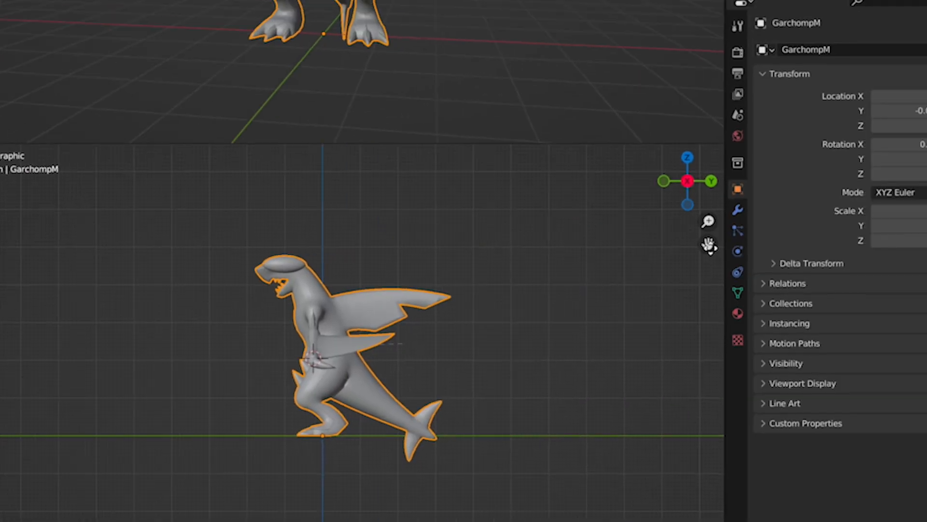
click(739, 211)
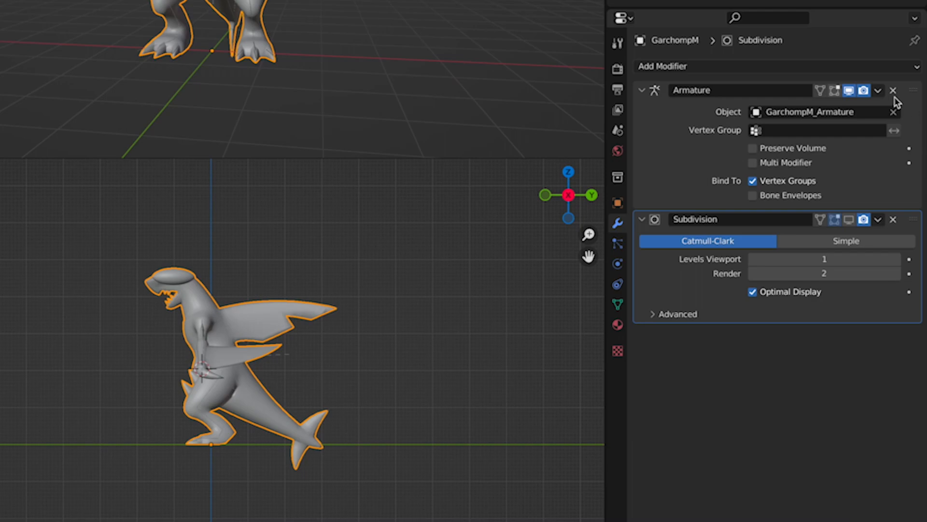
click(878, 91)
click(846, 106)
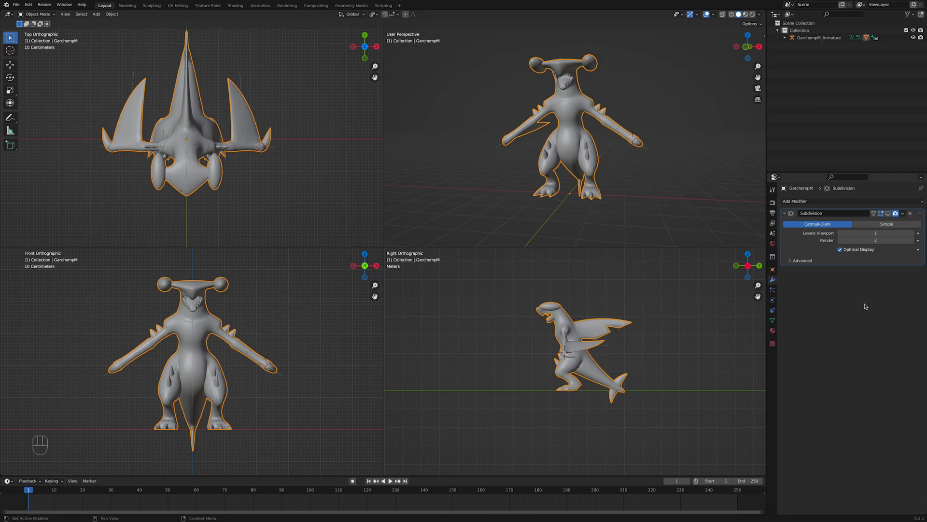
Select GarchompM_Armature, enter Pose Mode and apply the current pose as the rest pose.
click(648, 151)
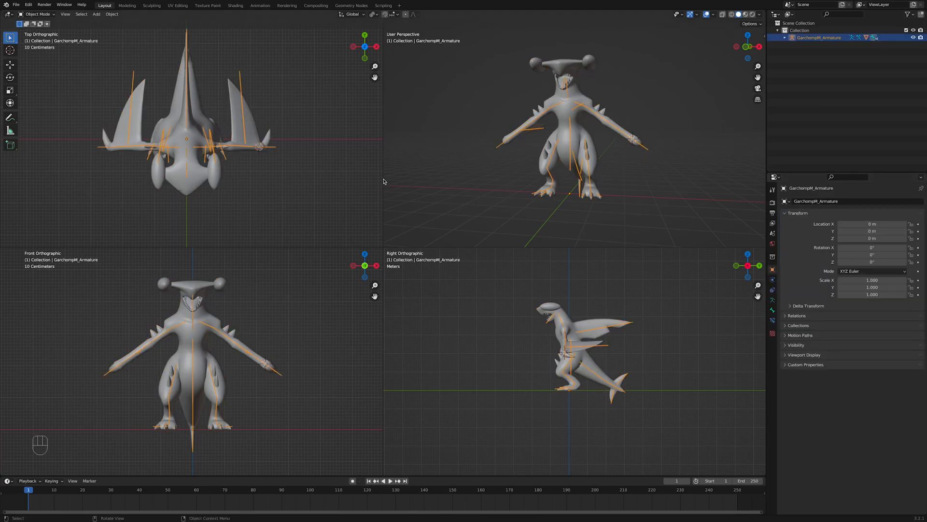
key(ctrl+Tab)
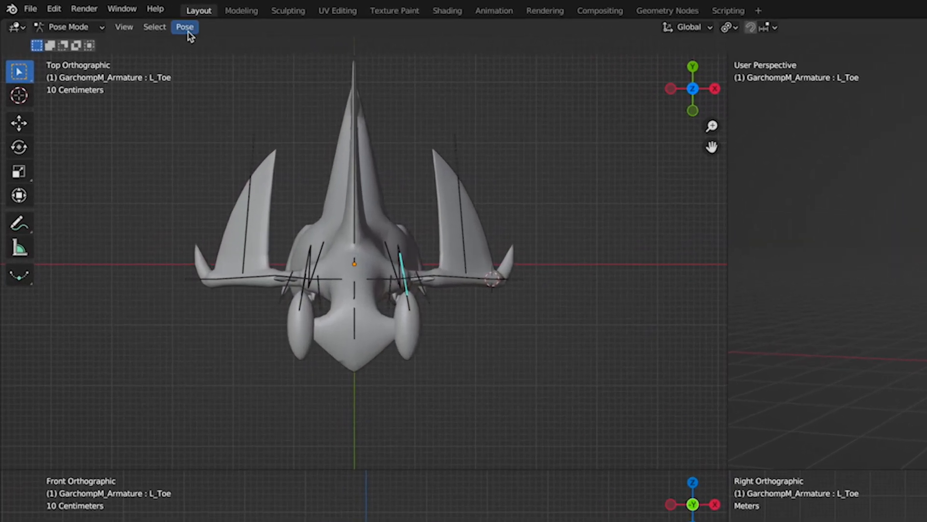
click(98, 14)
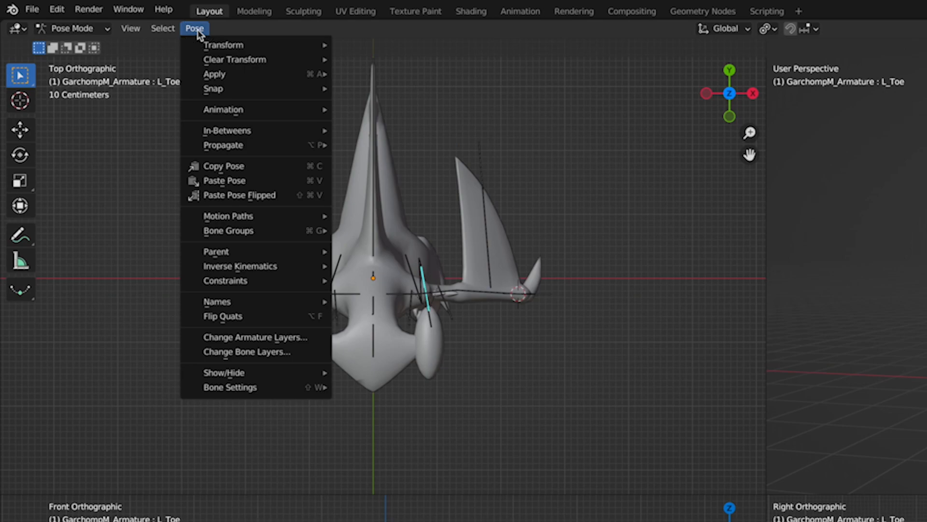
mouse_move(256, 75)
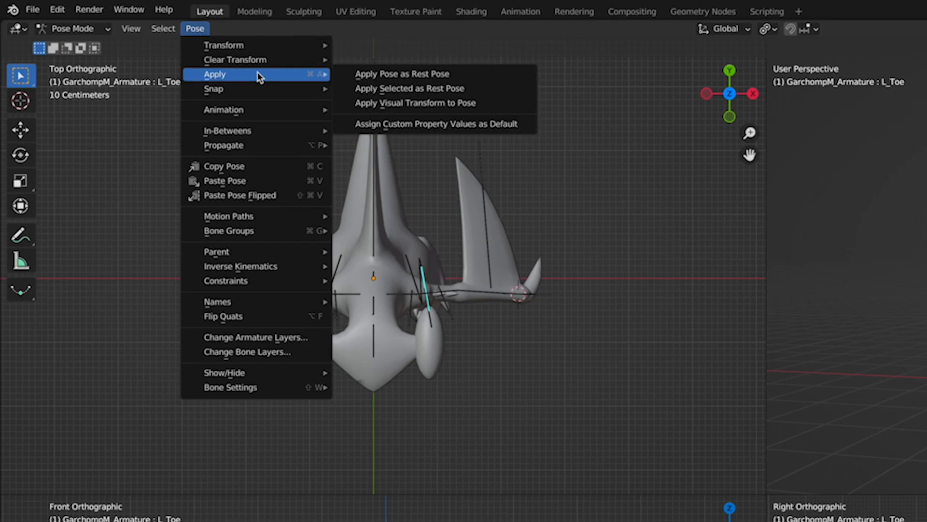
click(390, 78)
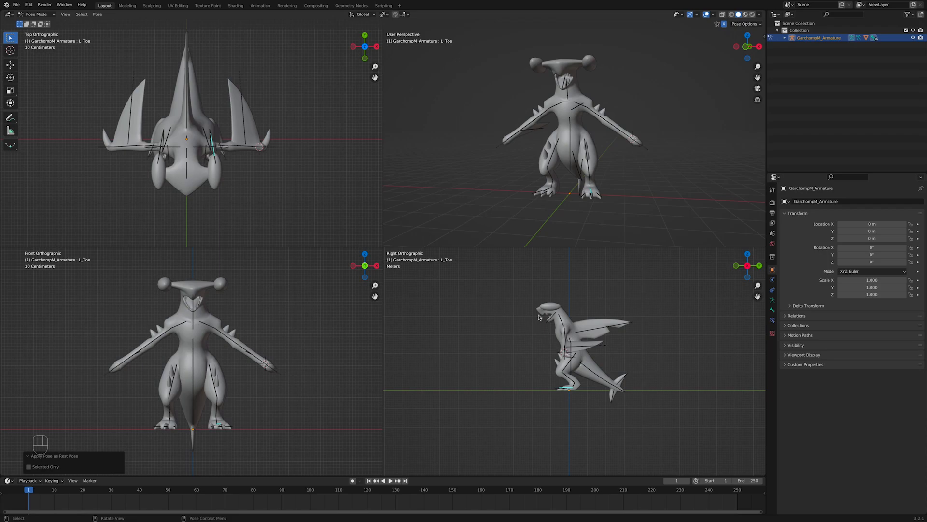
Test-rotate the L_ForeArm bone to check whether the mesh follows it, cancelling the rotation.
click(620, 129)
key(r)
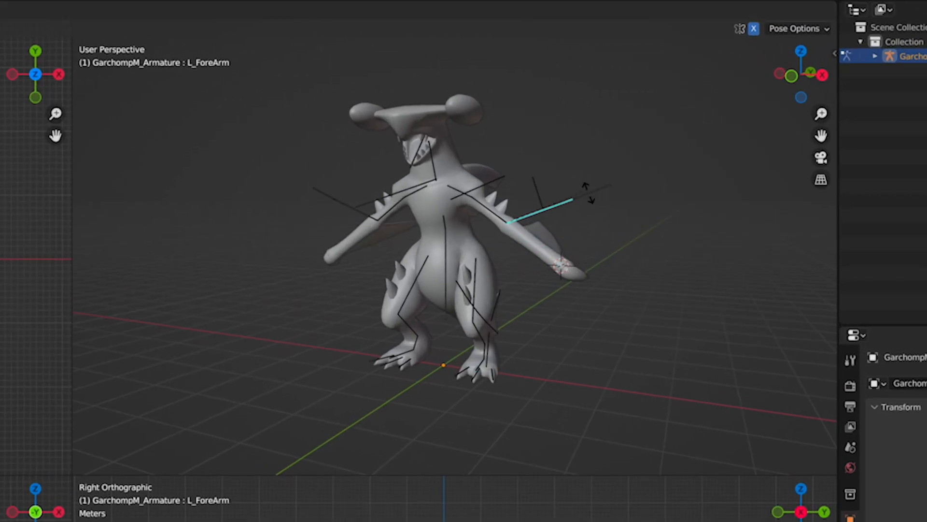
right_click(607, 330)
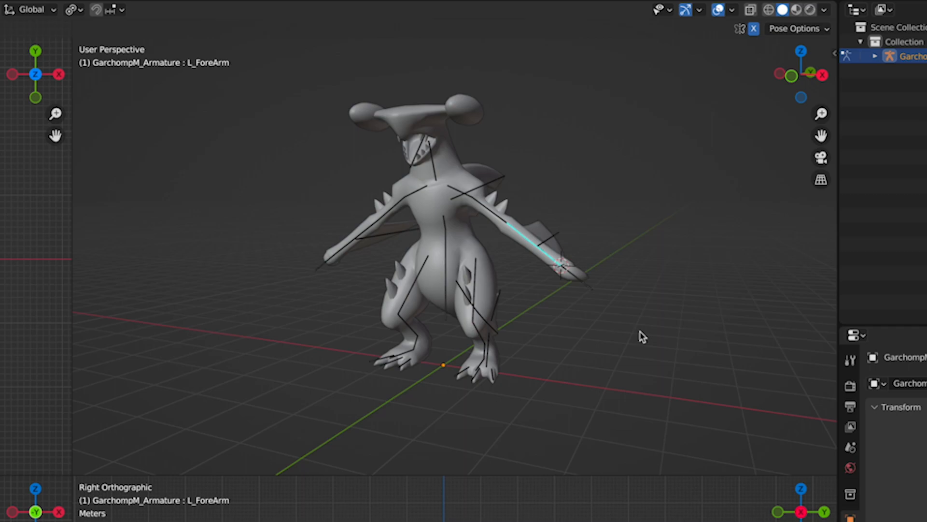
Add an Armature modifier to the GarchompM mesh, place it above Subdivision and set its object to GarchompM_Armature.
key(ctrl+Tab)
click(463, 172)
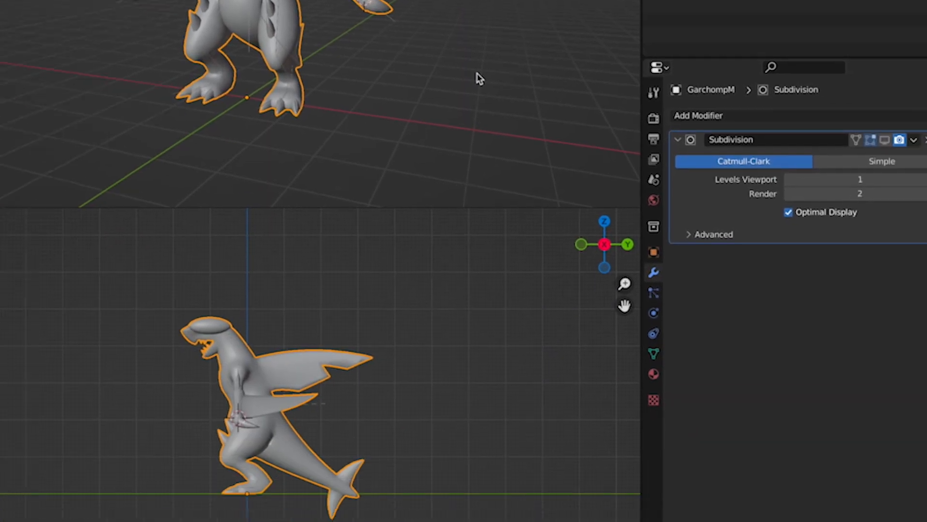
click(825, 68)
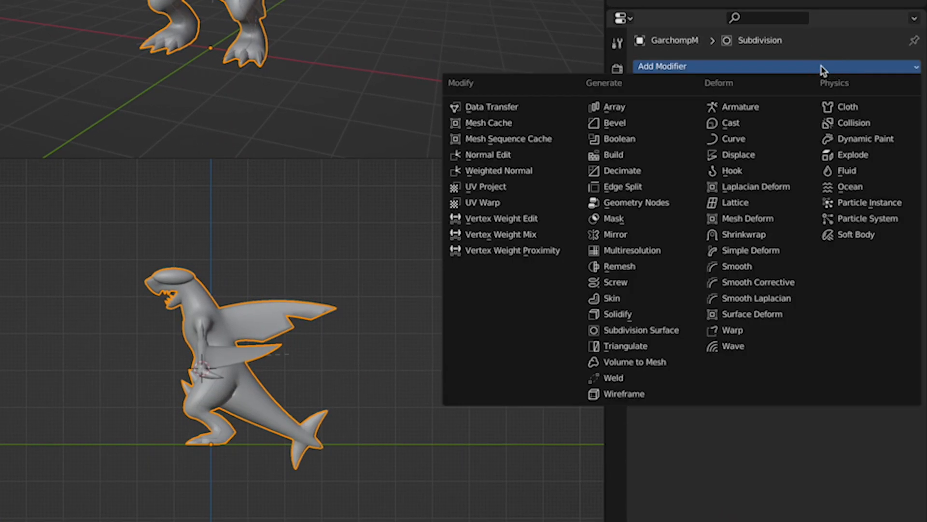
click(778, 106)
drag(905, 204, 890, 89)
click(821, 112)
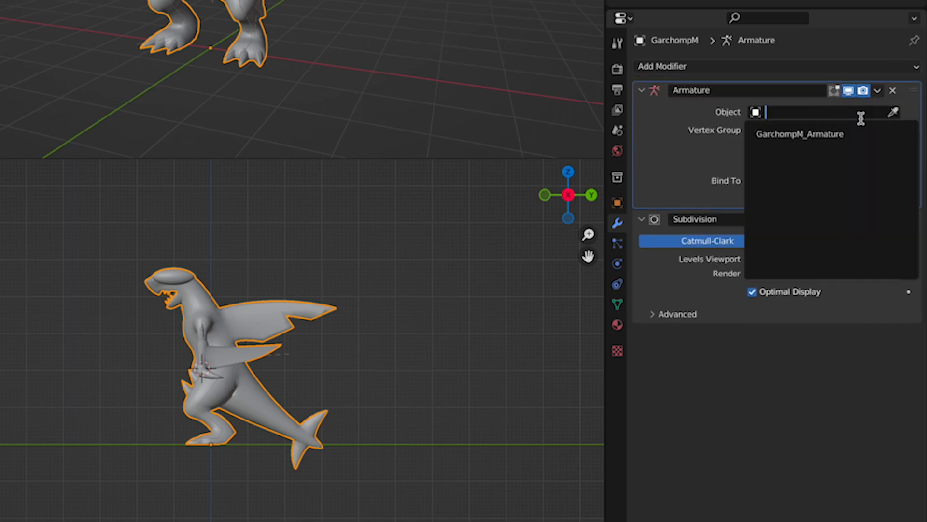
click(867, 135)
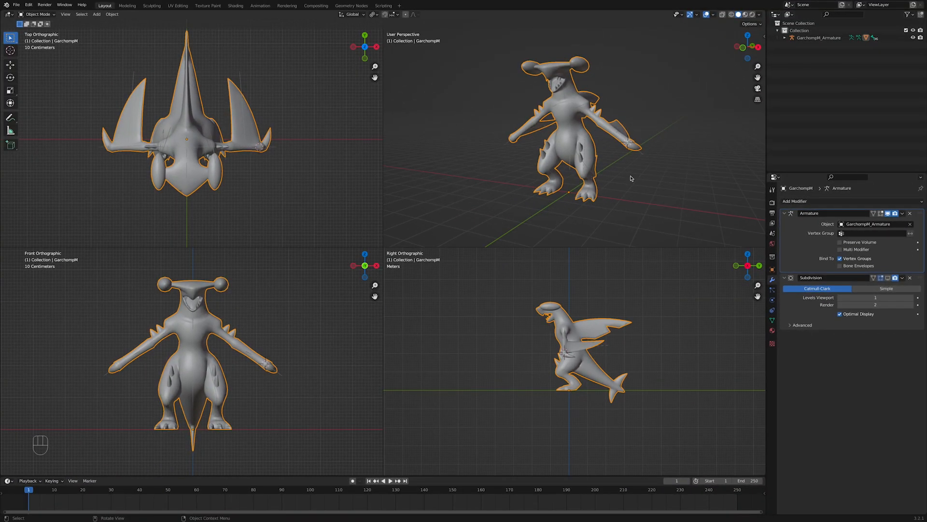
Put the armature in Pose Mode and rotate L_Thigh so the mirrored legs spread outward, testing the mesh deformation.
key(ctrl+Tab)
click(584, 146)
key(r)
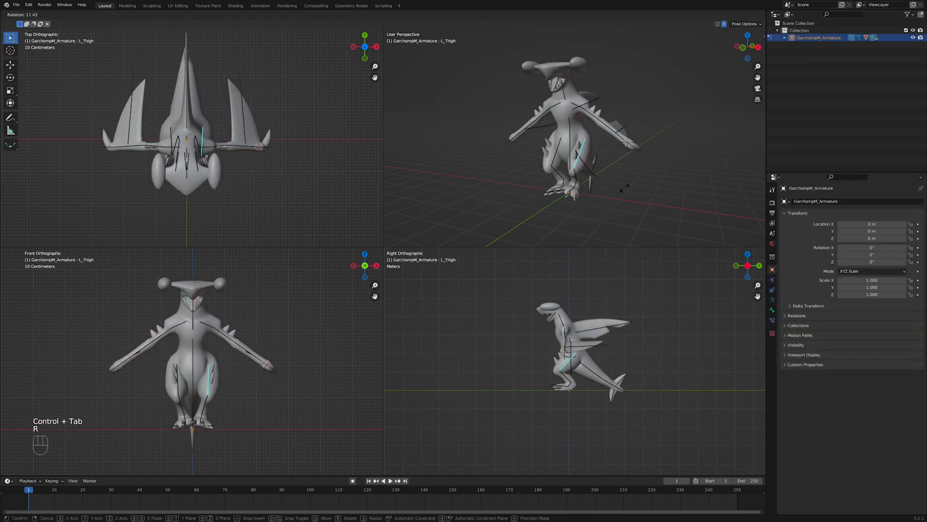
right_click(623, 177)
key(r)
click(628, 154)
Clear all pose transforms on every bone of GarchompM_Armature and leave Pose Mode.
key(a)
click(97, 14)
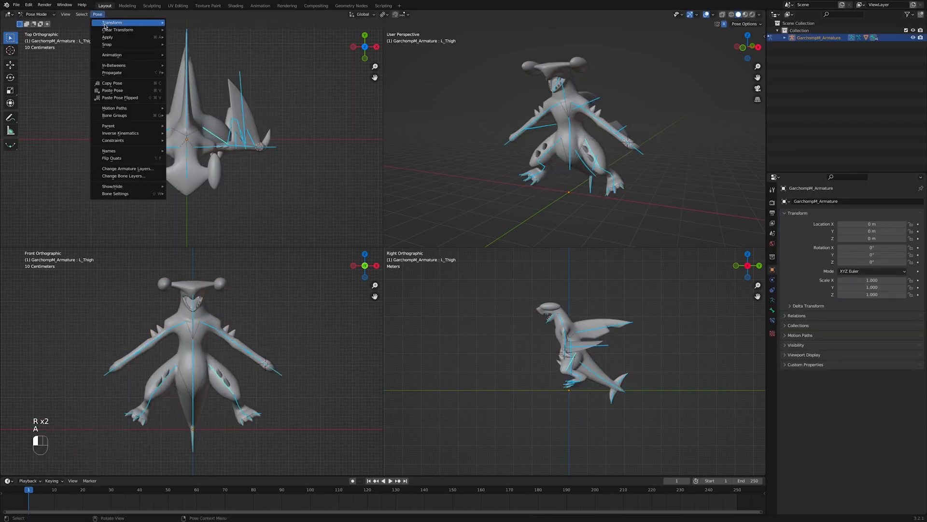
mouse_move(121, 30)
click(186, 30)
key(ctrl+Tab)
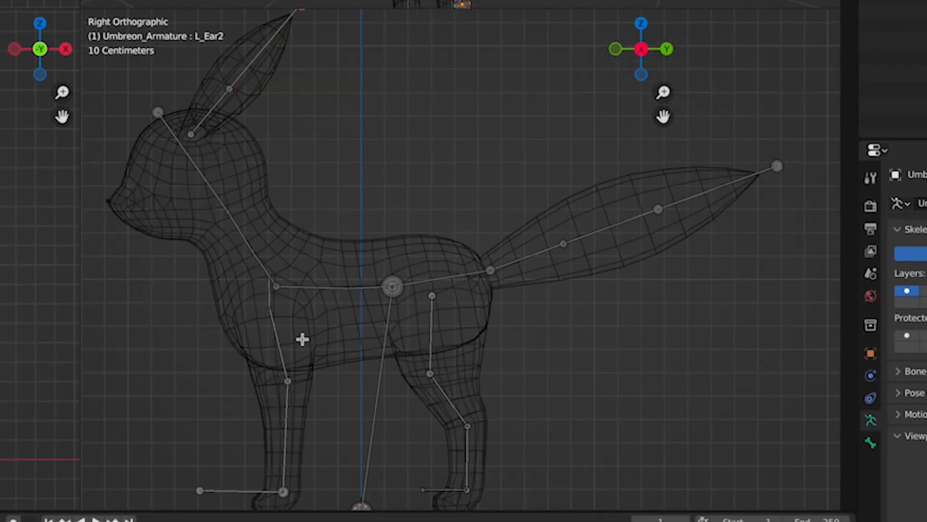
Move the tip of Umbreon's L_Hand bone along Y, shortening the bone to the front edge of the paw.
scroll(302, 336, up, 6)
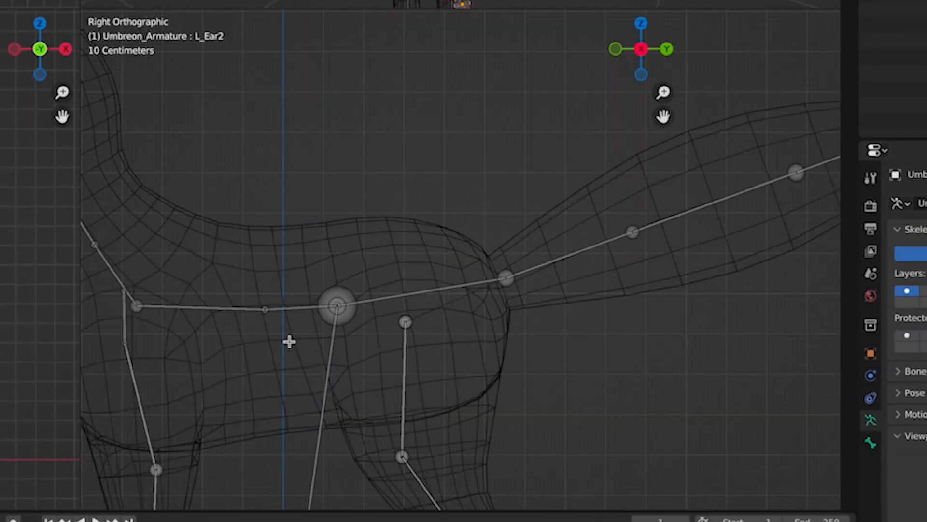
scroll(481, 227, up, 4)
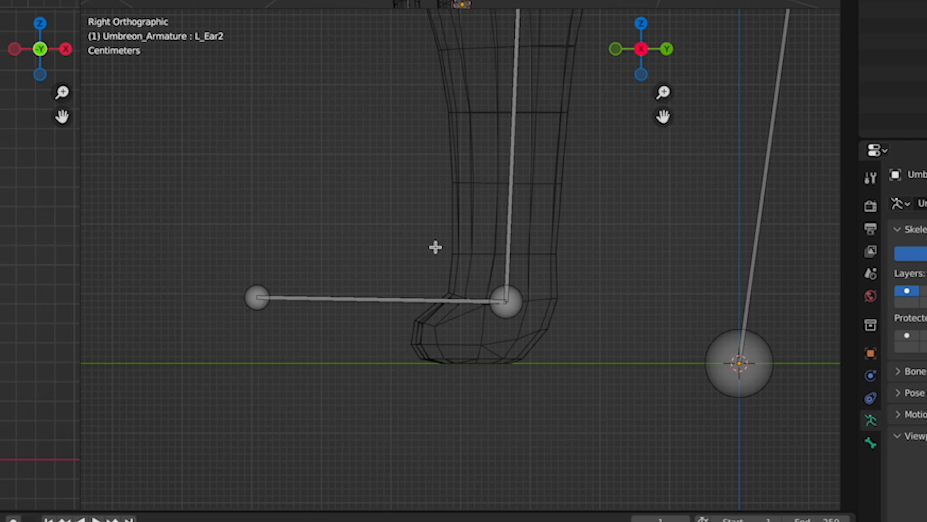
click(249, 295)
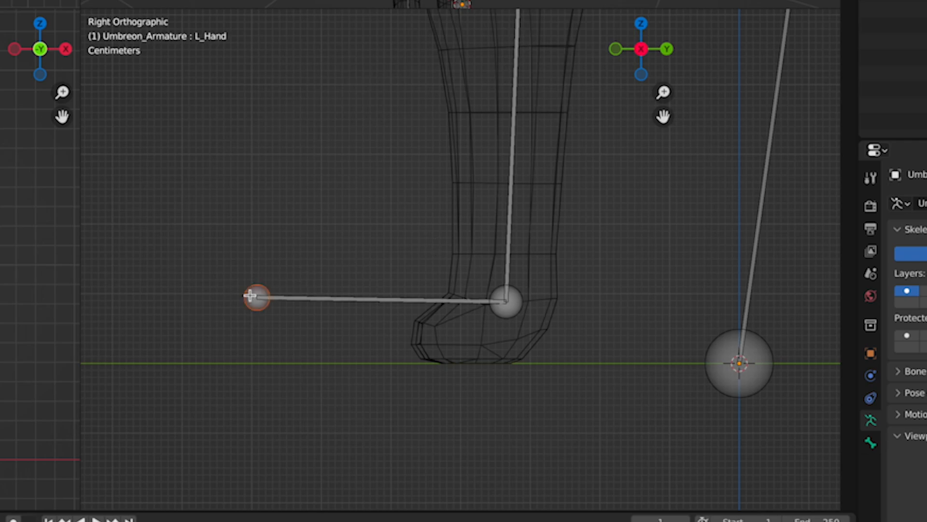
key(g)
right_click(371, 275)
key(g)
key(y)
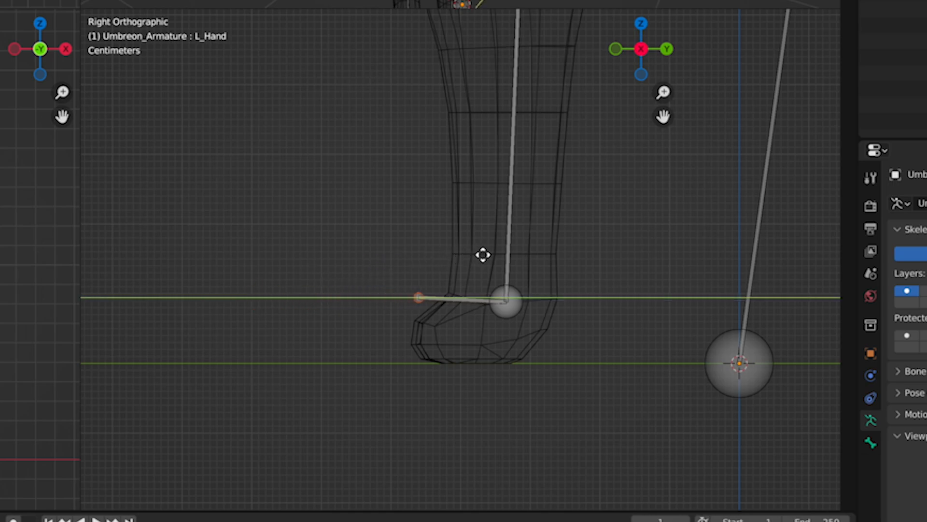
click(483, 255)
Adjust the L_Hand tip along Z to level the bone, and shift it -0.012584 m along Y.
key(z)
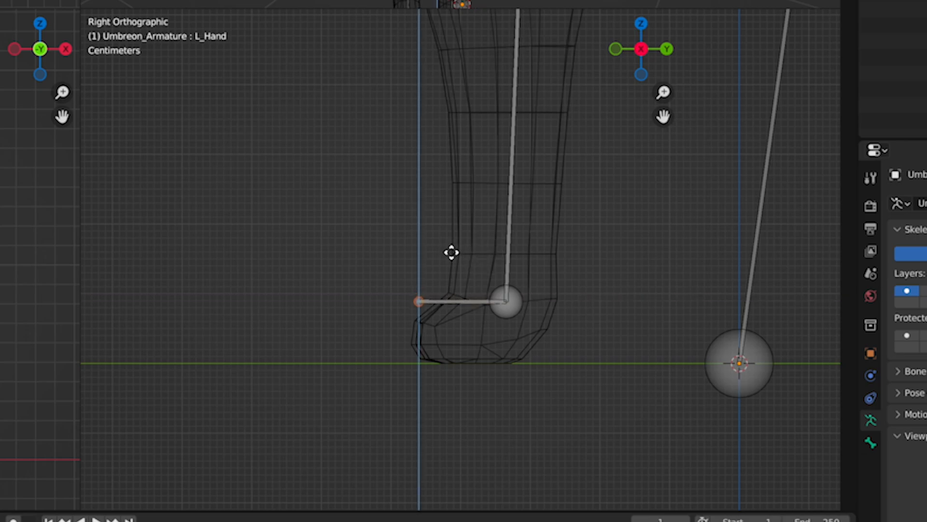
click(451, 252)
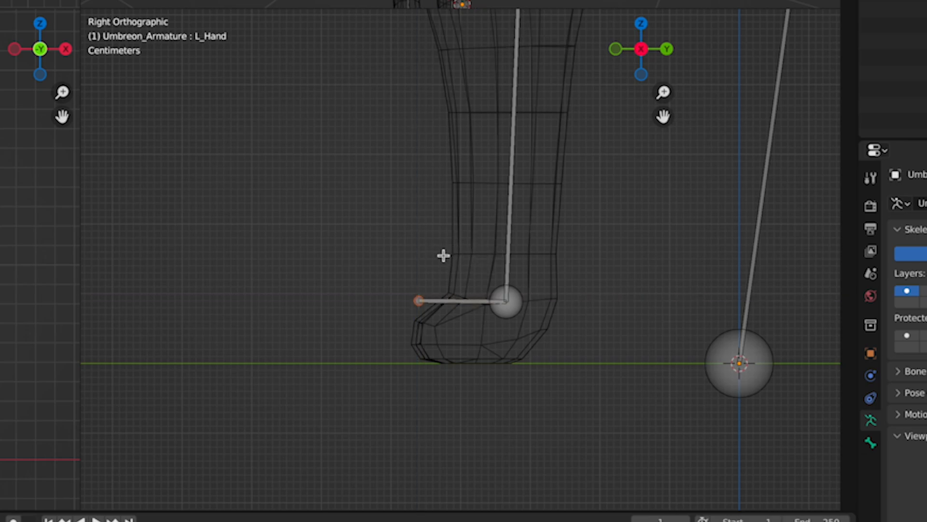
key(y)
click(434, 257)
scroll(447, 265, down, 7)
scroll(458, 314, down, 2)
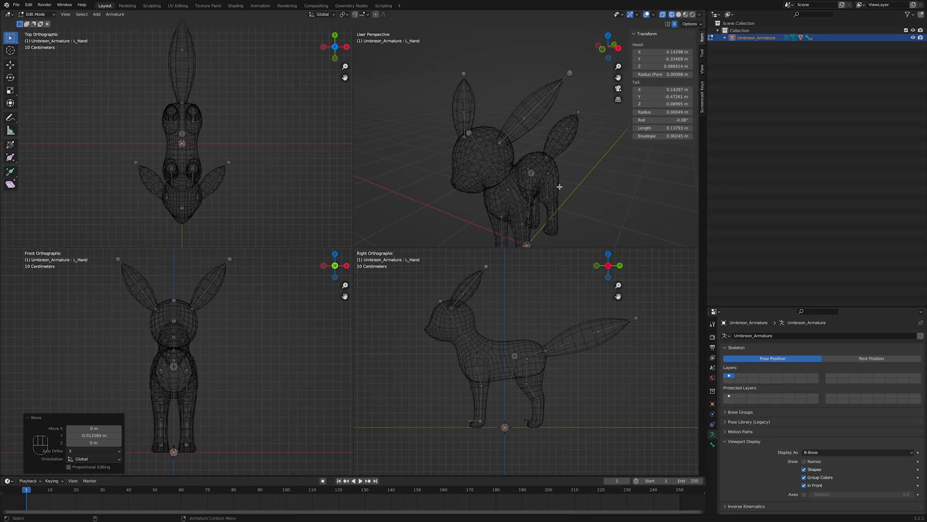
Turn off Quad View and display the Umbreon model in Material Preview shading.
middle_drag(559, 186, 573, 202)
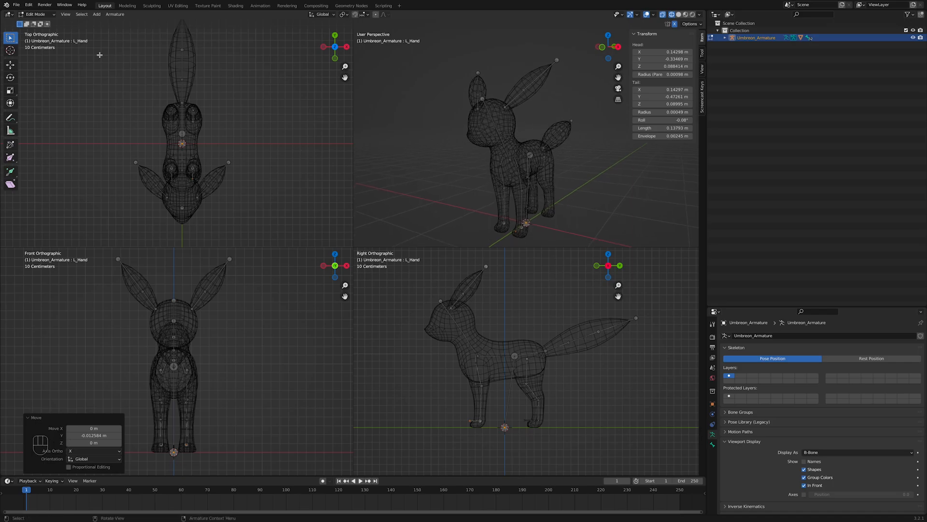
click(65, 14)
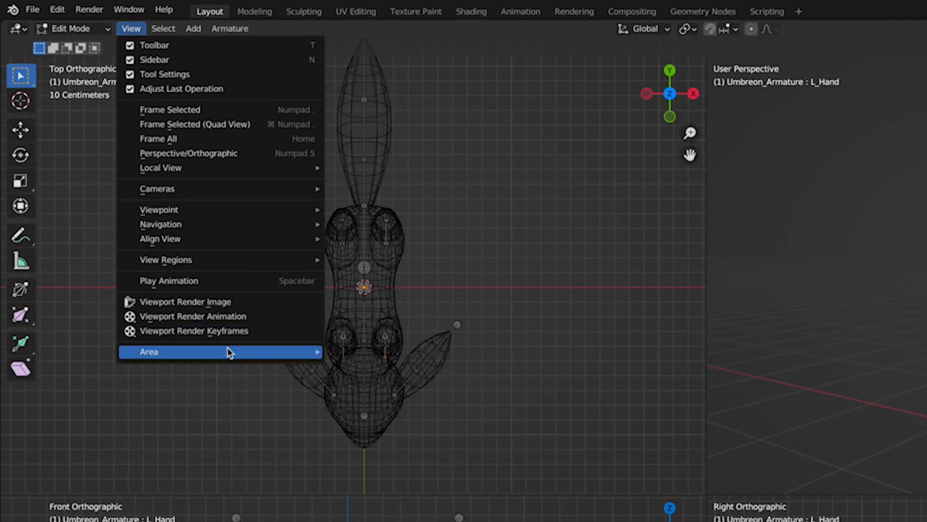
mouse_move(152, 176)
click(414, 353)
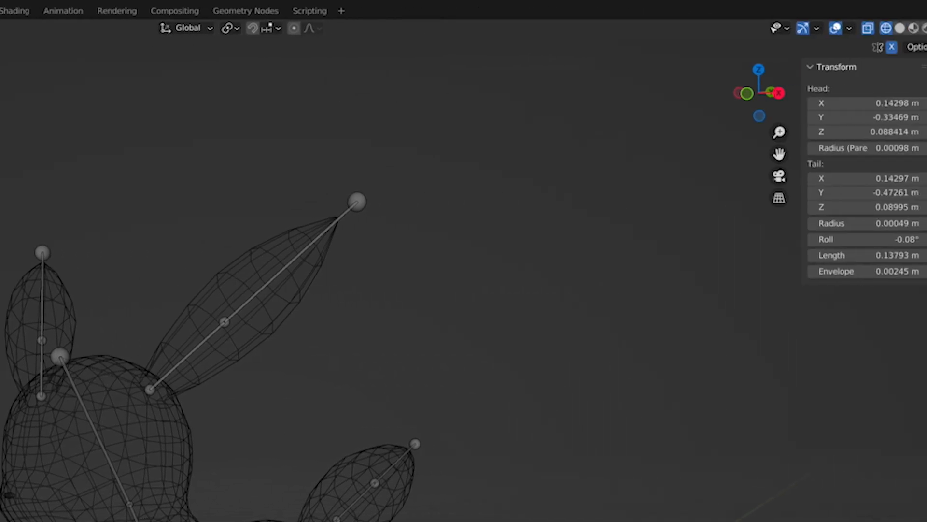
click(887, 27)
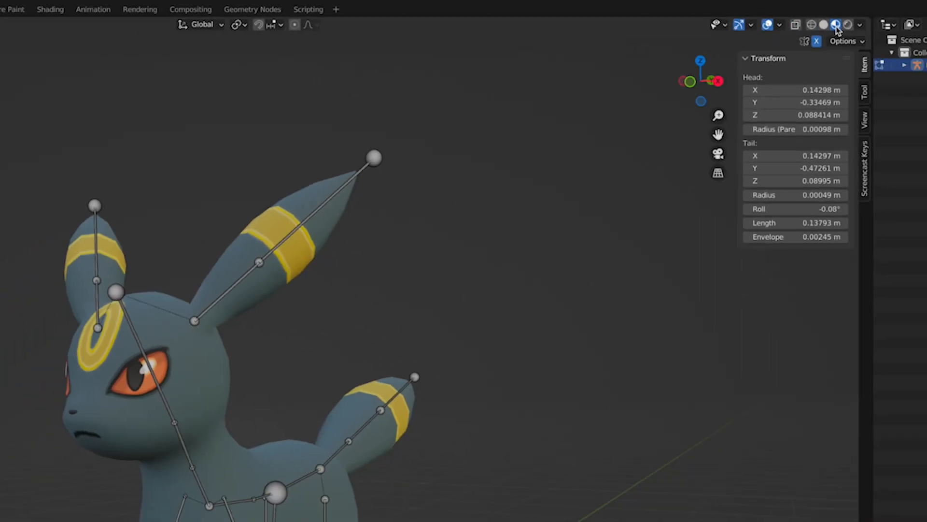
scroll(463, 273, down, 2)
Switch Umbreon_Armature to Pose Mode and test-rotate the L_Hand bone at the front paw, cancelling the rotation.
key(Tab)
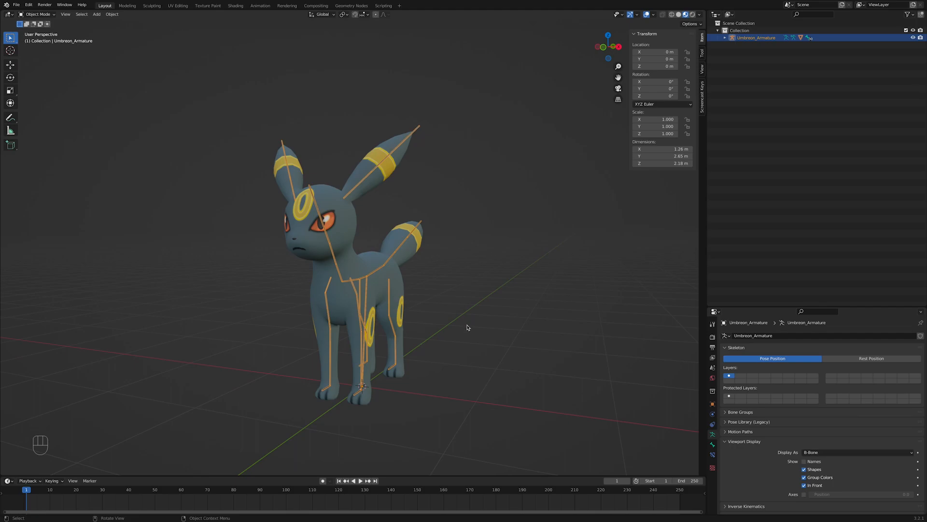
key(ctrl+Tab)
middle_drag(467, 327, 290, 367)
scroll(270, 375, up, 5)
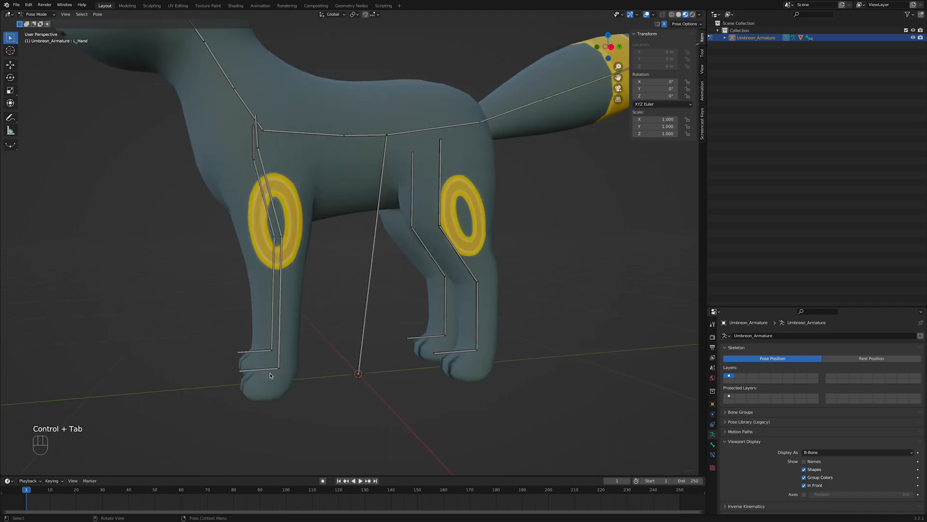
click(270, 371)
key(r)
right_click(354, 376)
middle_drag(354, 376, 426, 393)
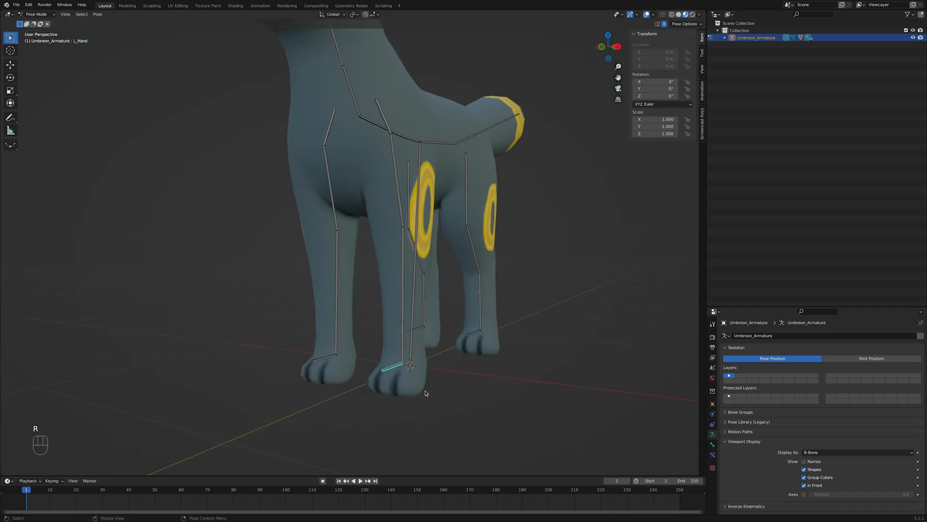
scroll(376, 232, down, 5)
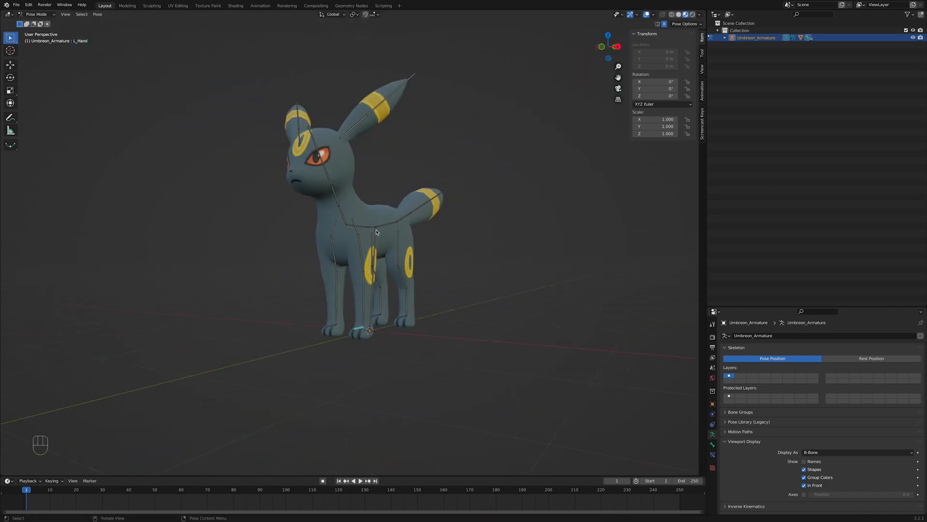
Test-rotate the Spine1 and head bones freely and the Neck2 bone about global X, cancelling each rotation.
click(376, 232)
key(r)
key(r)
right_click(341, 181)
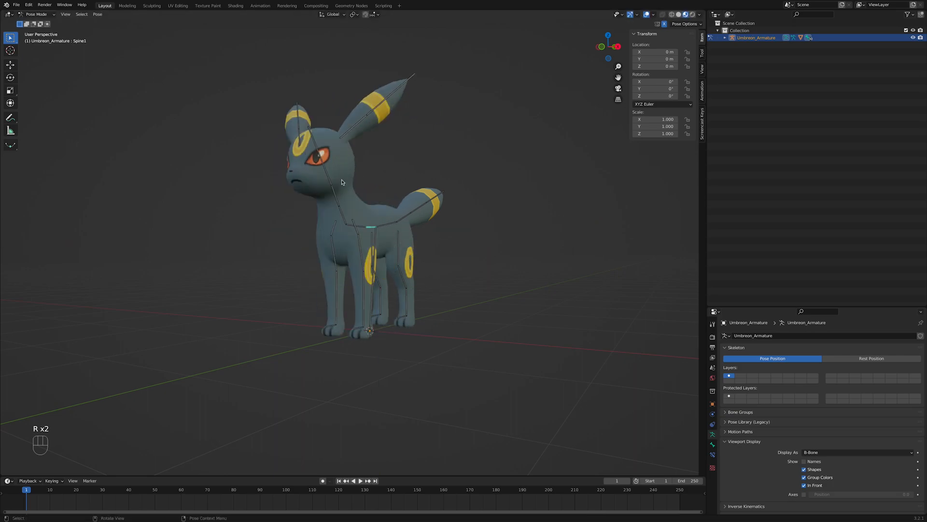
click(330, 178)
key(r)
right_click(387, 220)
click(337, 199)
key(r)
key(x)
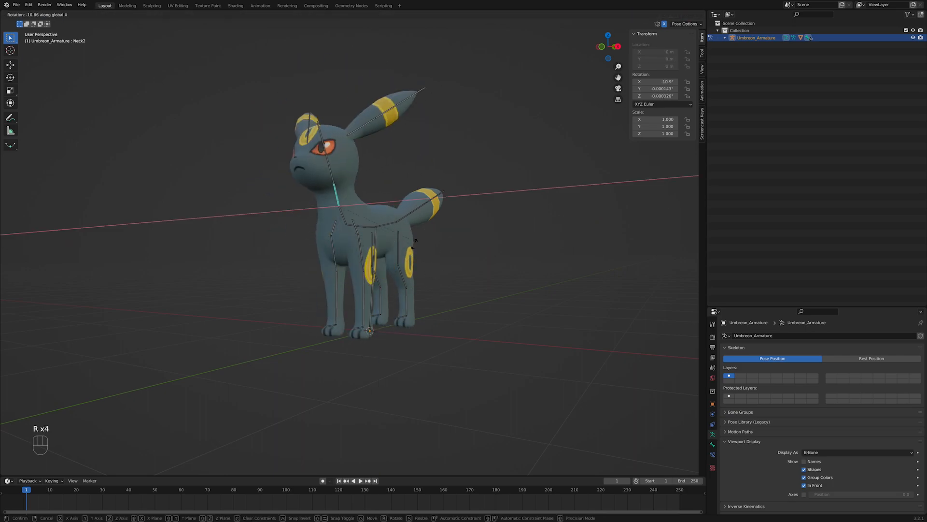
right_click(408, 193)
Test-rotate the L_Ear1 bone at the base of the ear and cancel the rotations.
shift+middle_drag(368, 145, 372, 209)
scroll(371, 209, down, 1)
click(366, 204)
key(r)
right_click(382, 231)
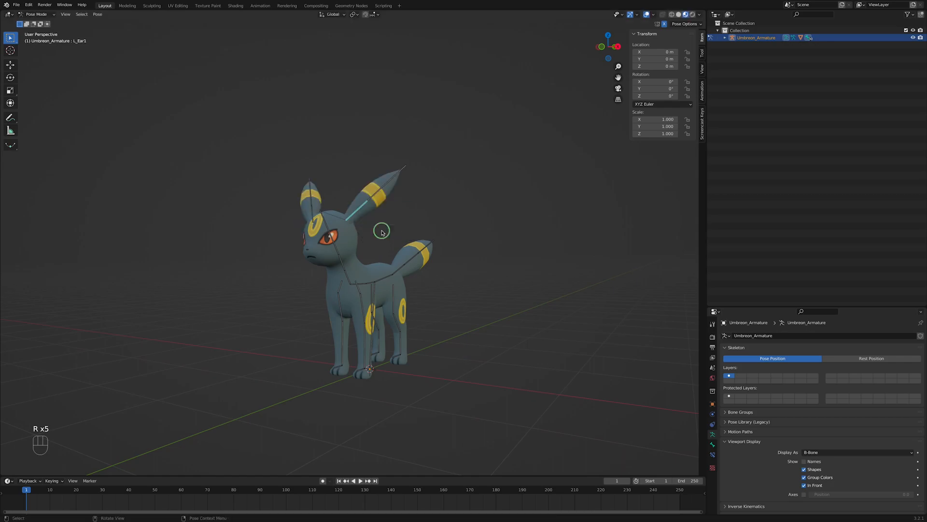
key(r)
right_click(404, 258)
Return Umbreon_Armature to Object Mode.
scroll(422, 278, up, 3)
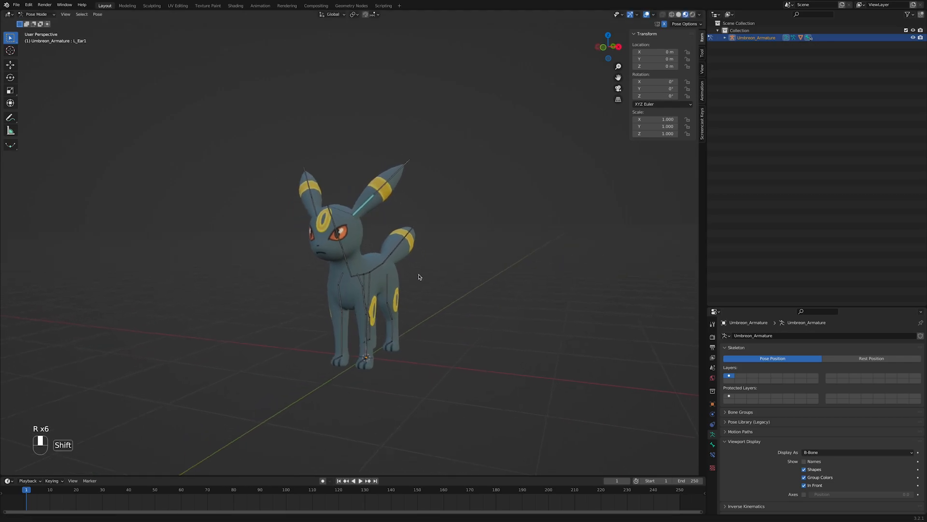
key(ctrl+Tab)
click(464, 290)
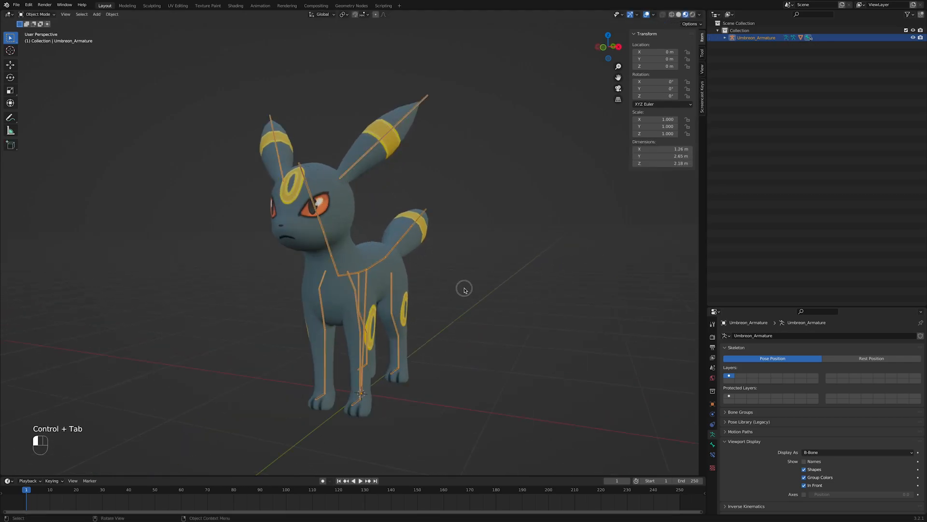
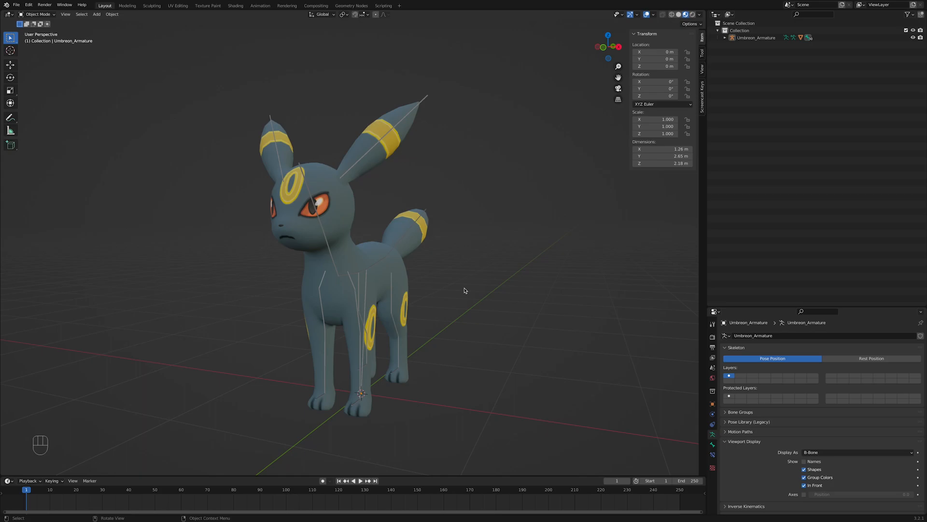
Split the 3D viewport vertically in two and set one viewport to the Right orthographic view.
right_click(705, 228)
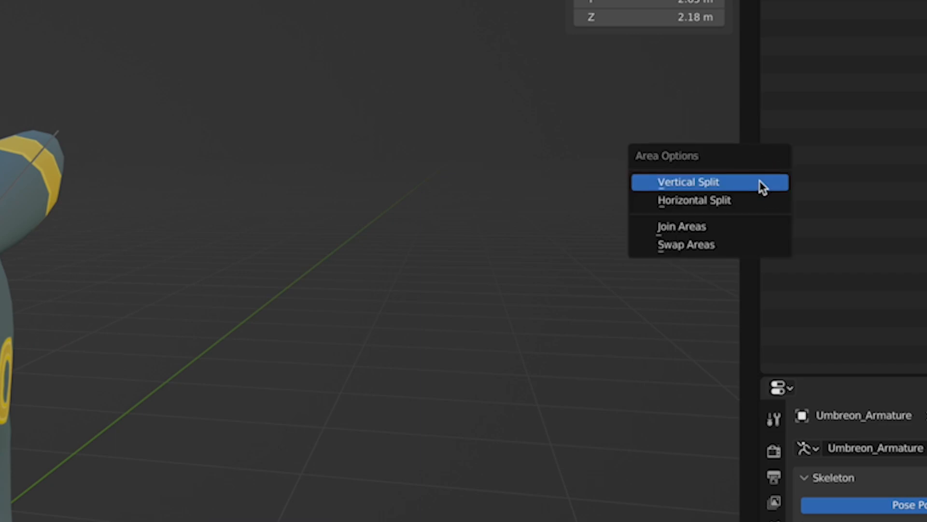
click(762, 187)
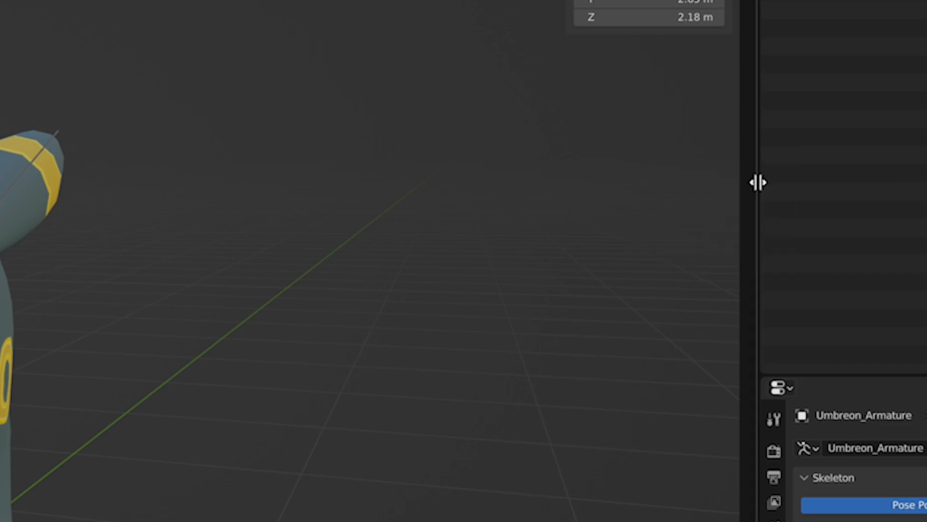
click(381, 260)
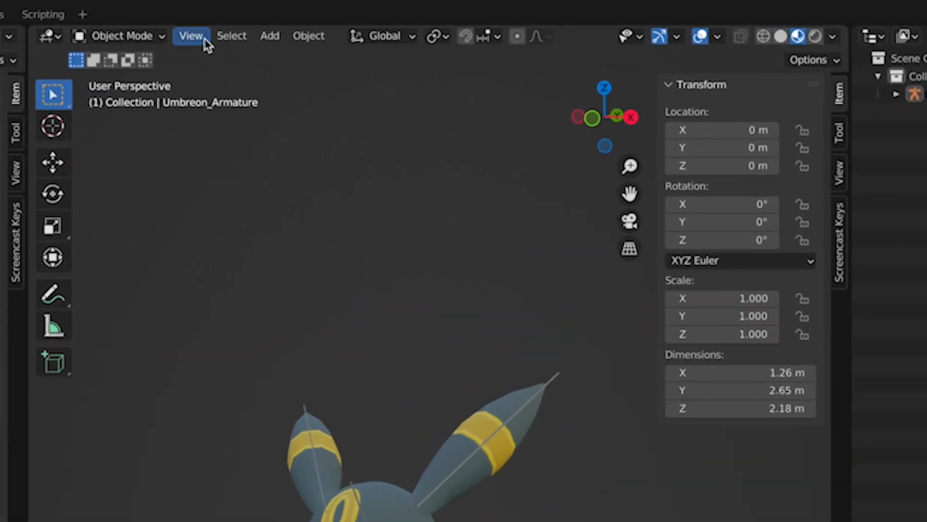
click(442, 14)
mouse_move(297, 247)
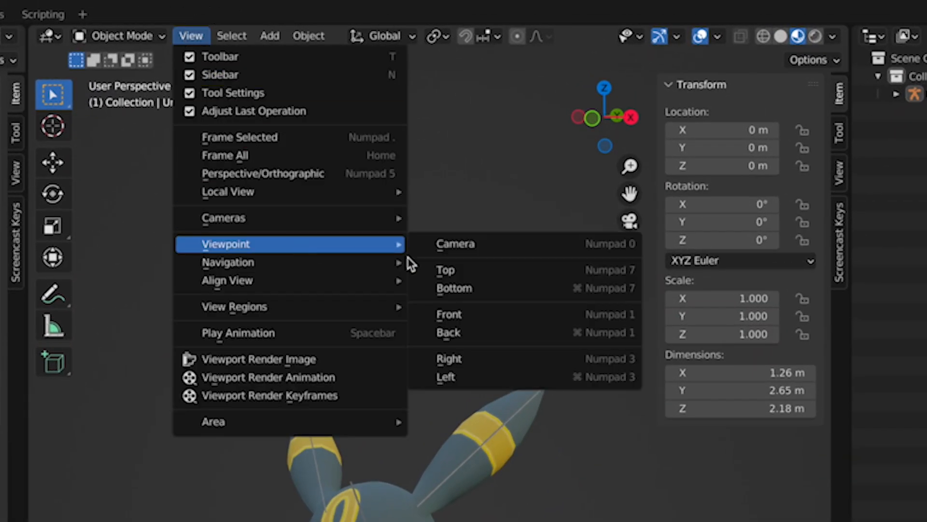
click(475, 357)
Hide the sidebar and toolbar in the Right orthographic viewport and switch its shading to Wireframe.
key(n)
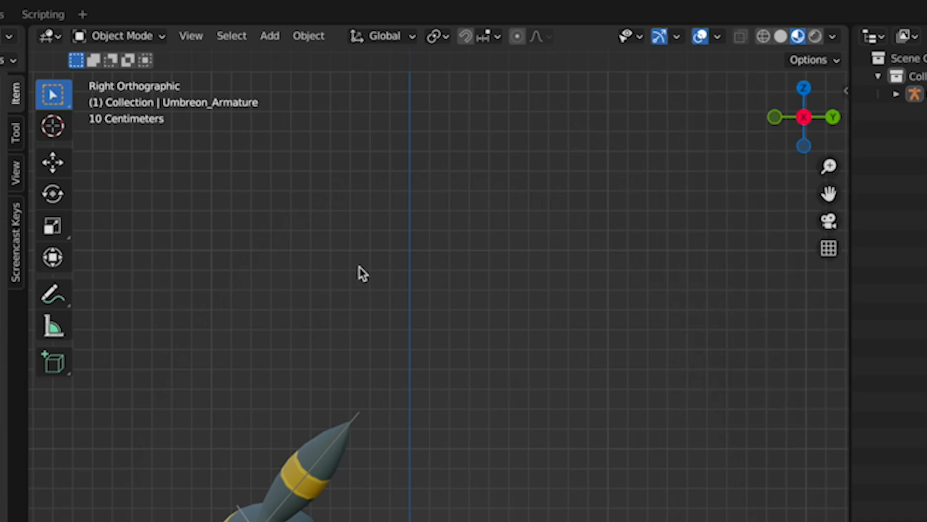
key(t)
scroll(595, 521, up, 1)
shift+middle_drag(594, 521, 583, 508)
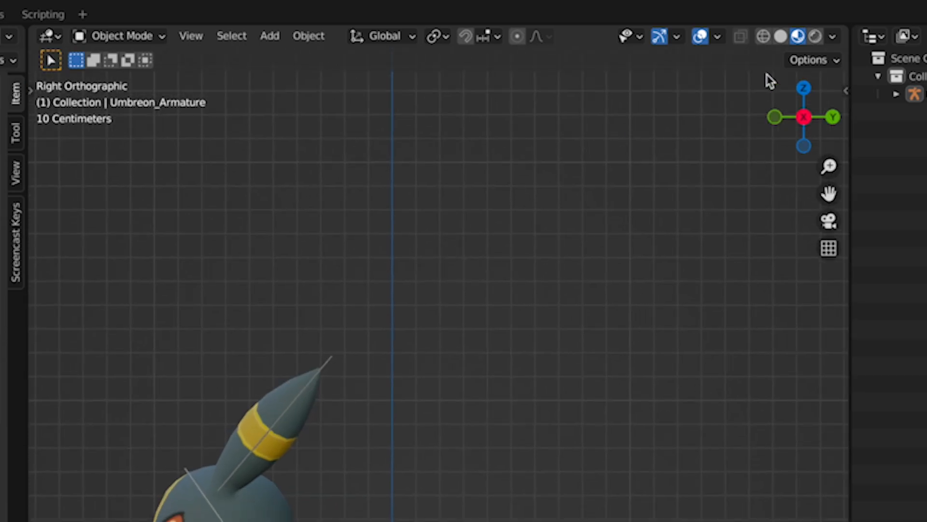
click(763, 37)
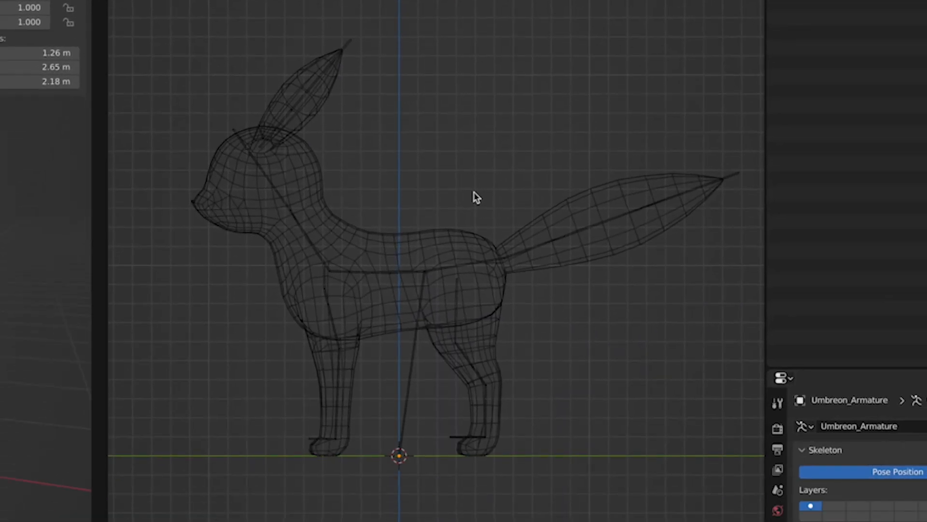
Enter Edit Mode on Umbreon_Armature at the hind leg and set the transform pivot point to Individual Origins.
click(414, 362)
scroll(389, 331, up, 5)
scroll(529, 342, up, 4)
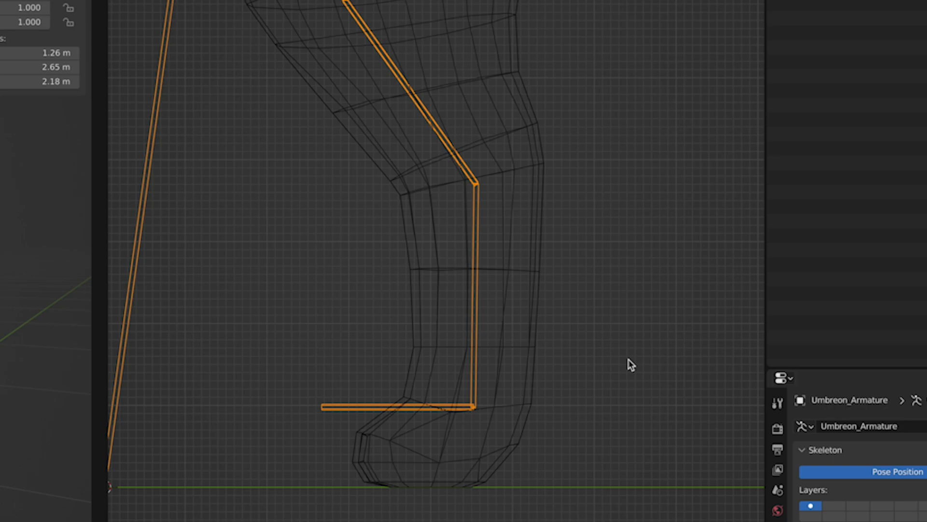
key(Tab)
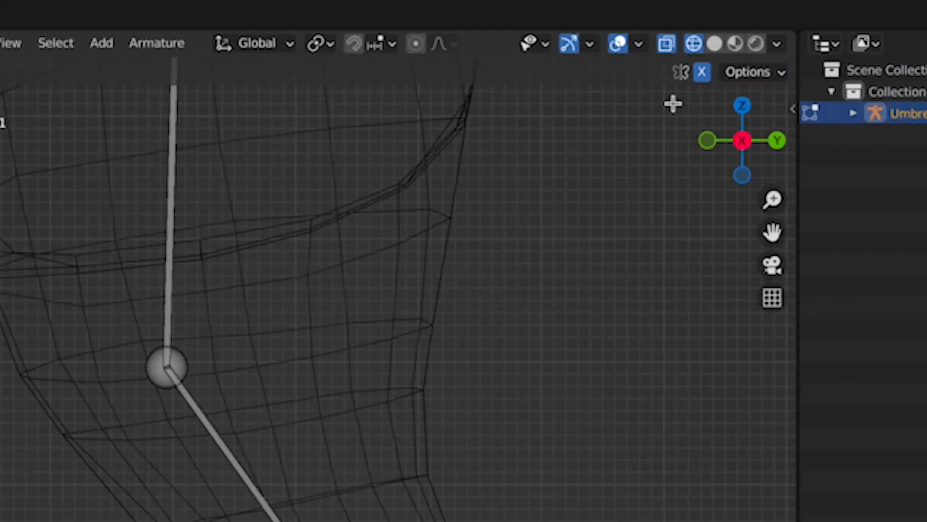
click(335, 48)
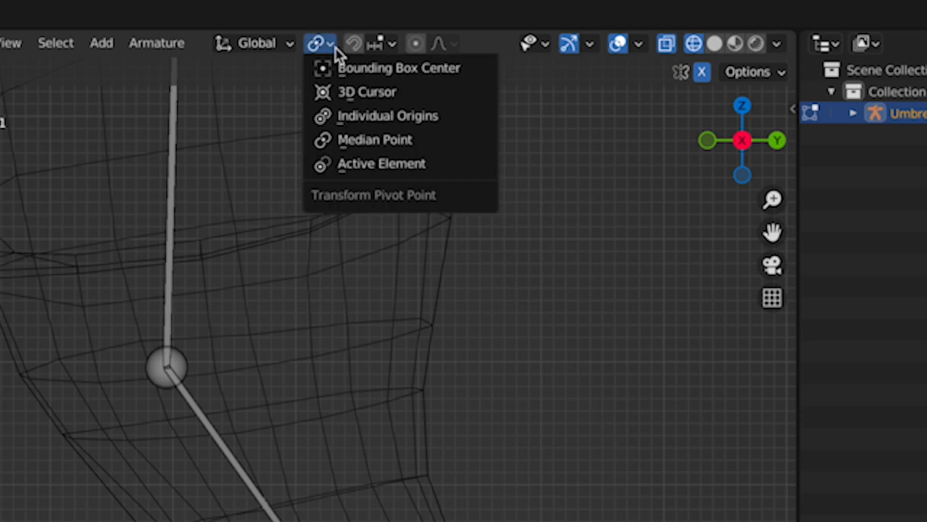
click(427, 116)
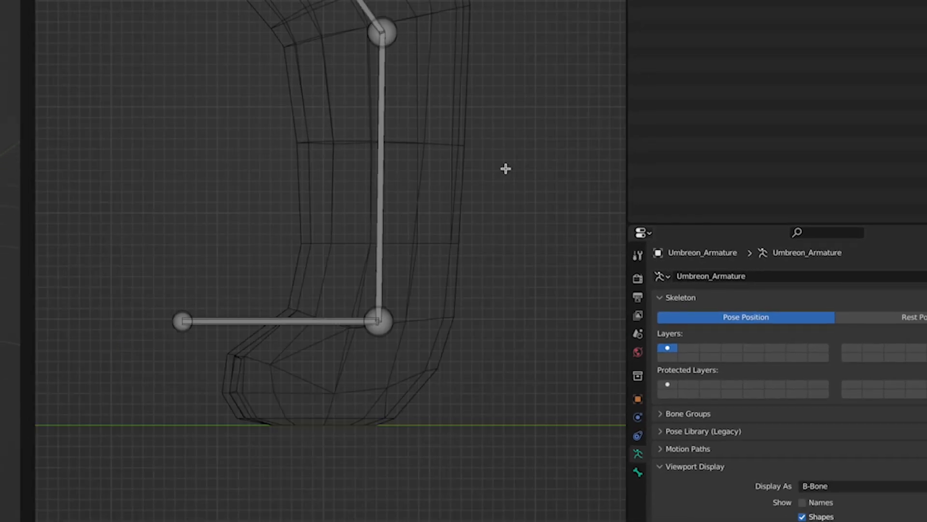
Duplicate the L_Toe bone in place and rotate the copy 180° so it extends behind the hind foot.
scroll(505, 169, up, 1)
shift+middle_drag(505, 168, 423, 37)
click(245, 219)
key(shift+d)
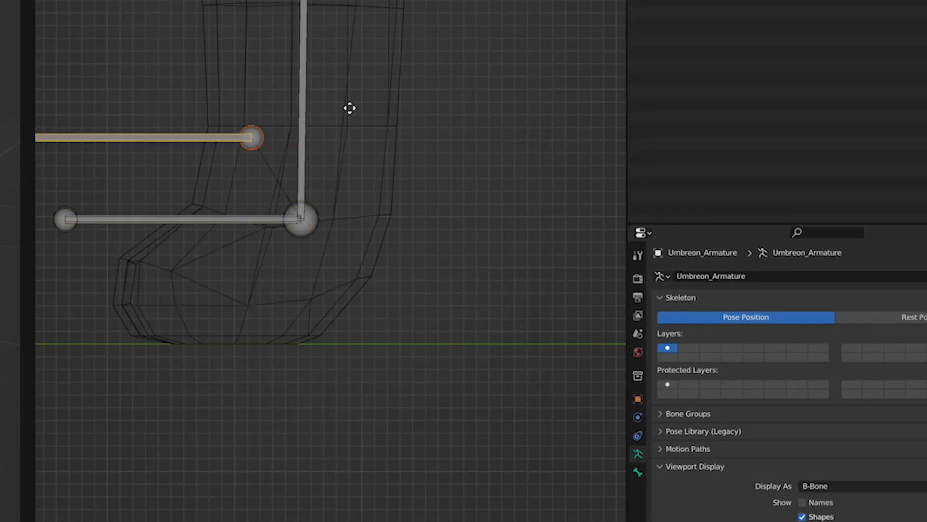
right_click(349, 108)
text(r180)
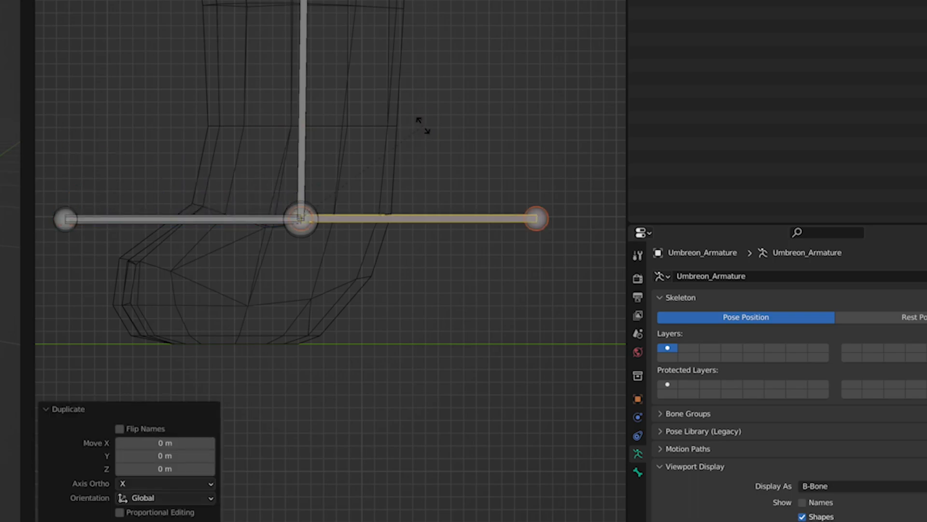
key(Return)
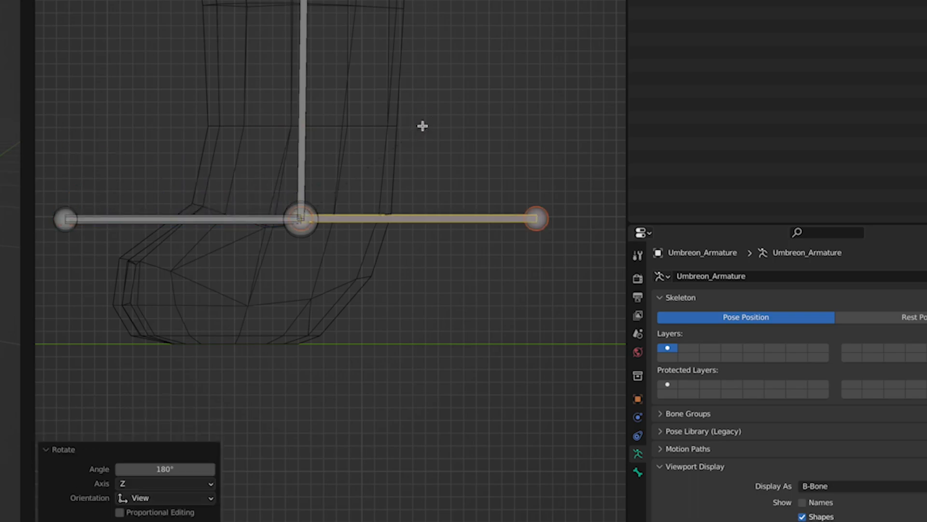
Rename the duplicated toe bone to L_FootIKCtrl.
click(637, 473)
click(729, 277)
text(L_Foot)
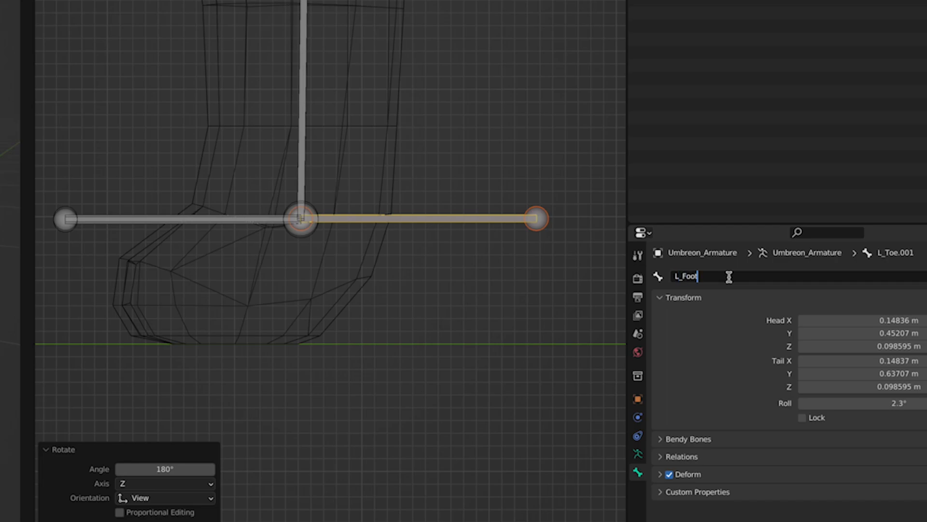
text(IKCtrl)
key(Return)
In Pose Mode, add an IK constraint to L_Foot targeting the L_FootIKCtrl bone, with a chain length of 3.
key(Tab)
key(ctrl+Tab)
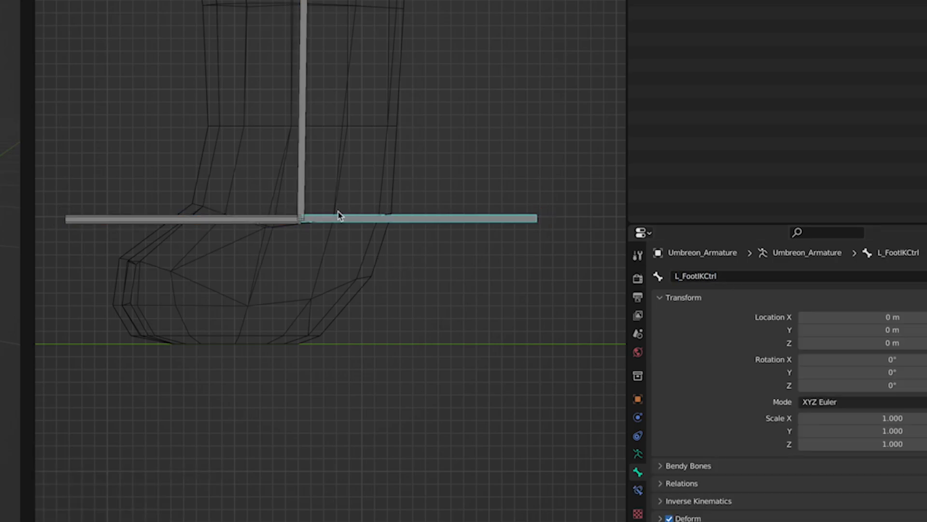
shift+click(303, 183)
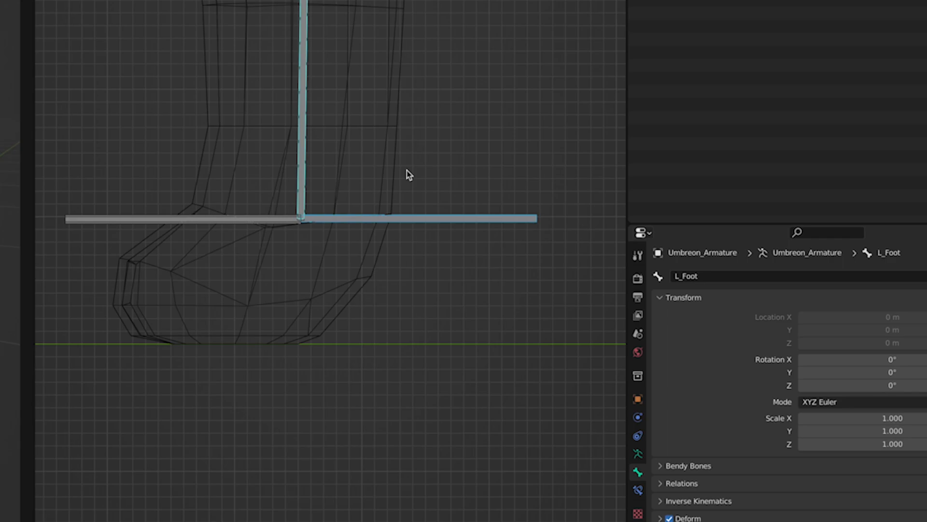
key(shift+i)
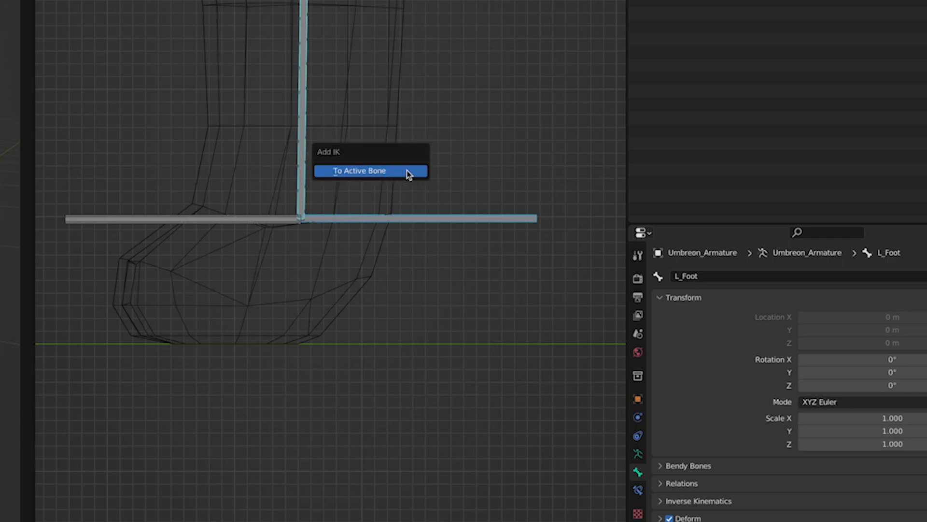
click(408, 174)
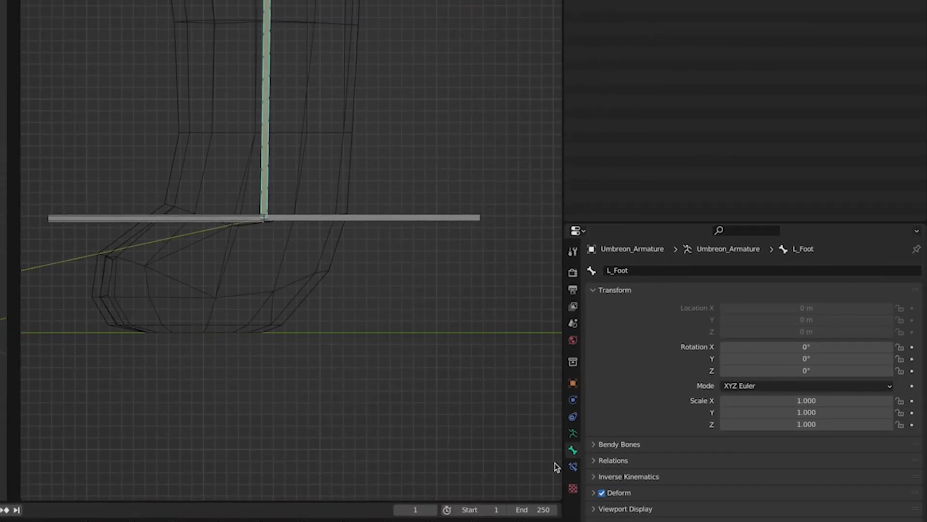
click(572, 466)
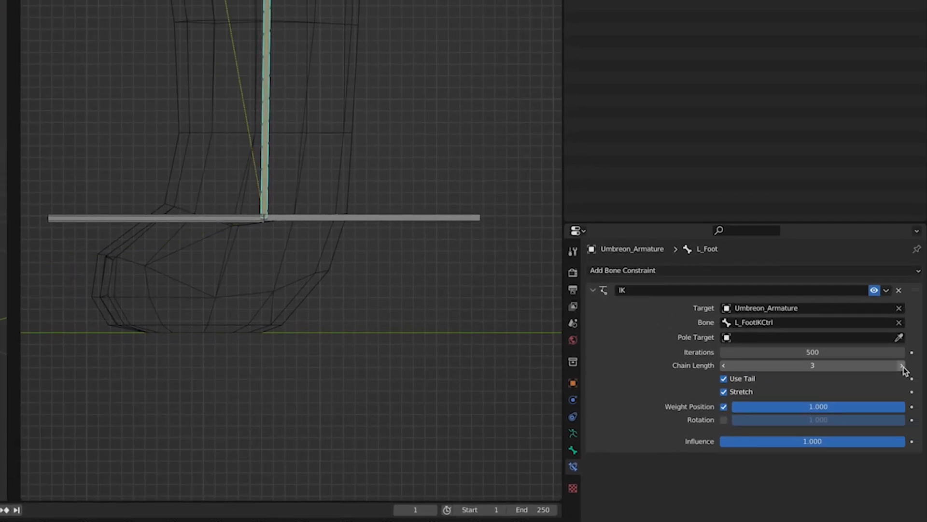
Clear the parent of the L_FootIKCtrl bone in Edit Mode.
click(405, 265)
key(Tab)
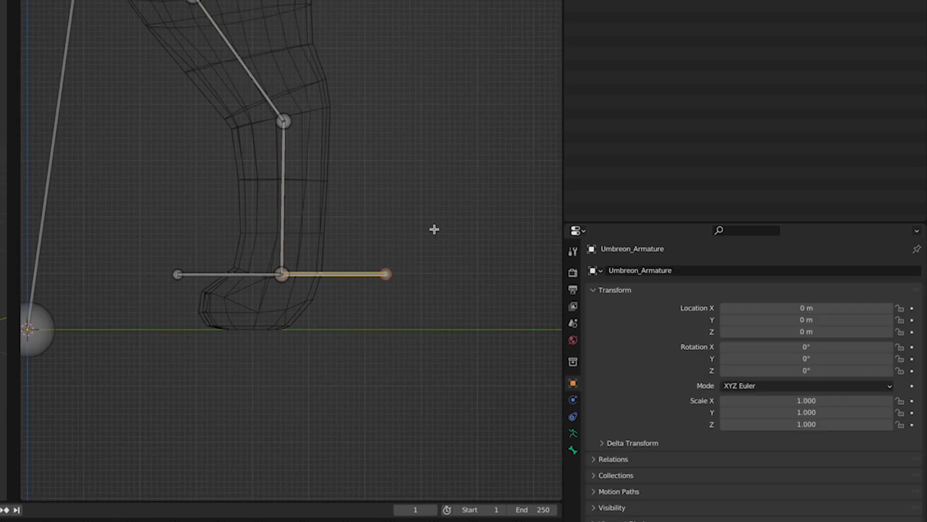
key(alt+p)
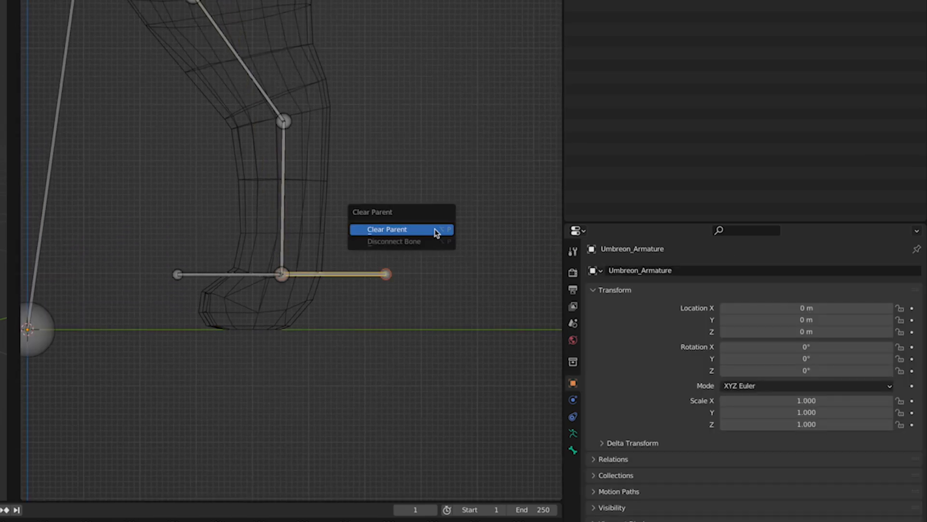
click(436, 233)
Disable Inherit Rotation for the L_Toe bone in its relations settings.
scroll(401, 237, up, 2)
shift+middle_drag(406, 224, 425, 136)
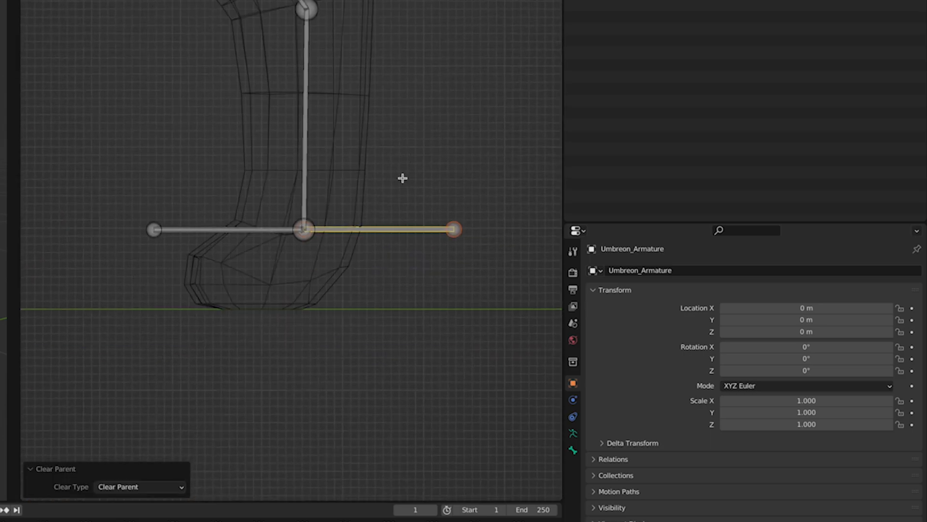
click(249, 230)
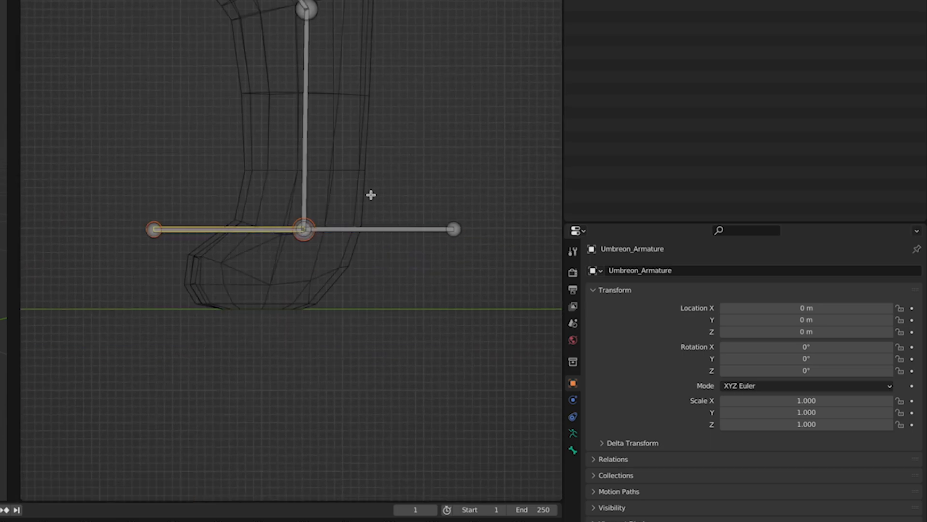
click(572, 450)
click(602, 436)
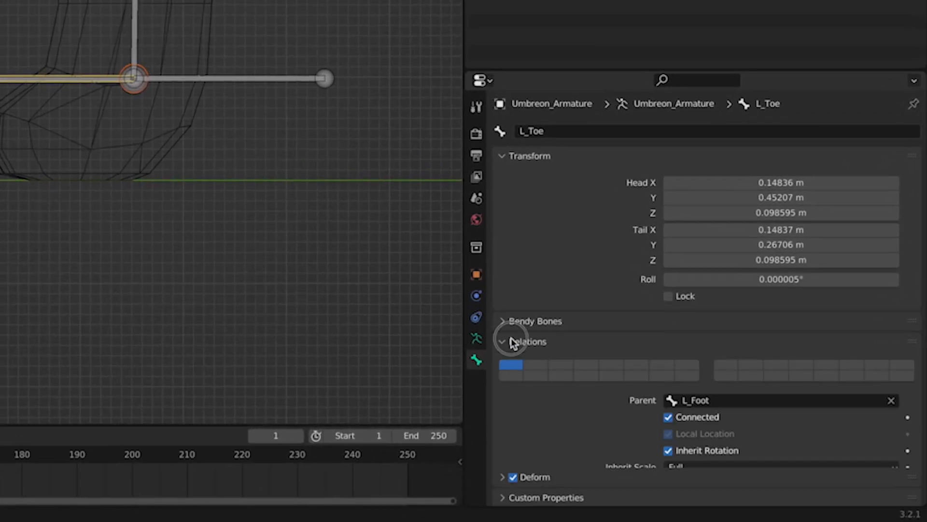
scroll(615, 431, down, 1)
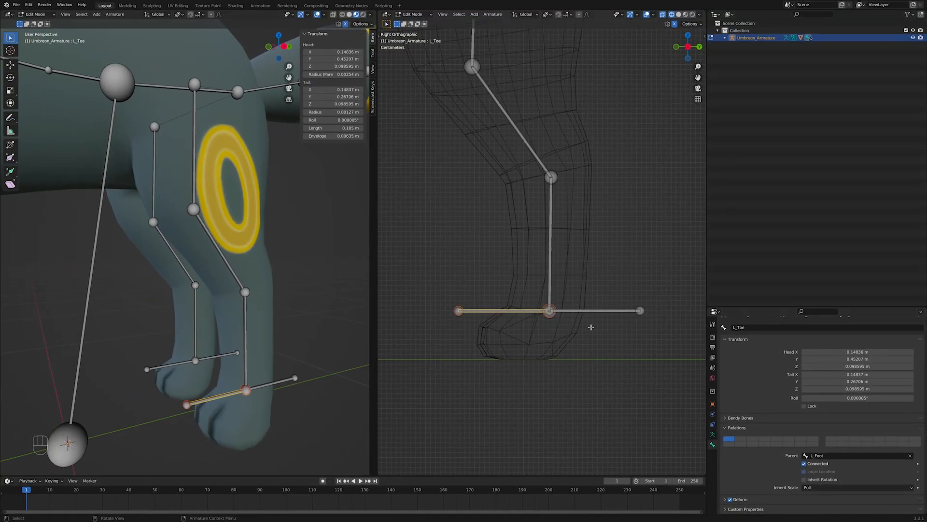
Test the left hind leg's IK in Pose Mode by rotating the Hips bone, cancelling the rotation.
key(Tab)
click(597, 311)
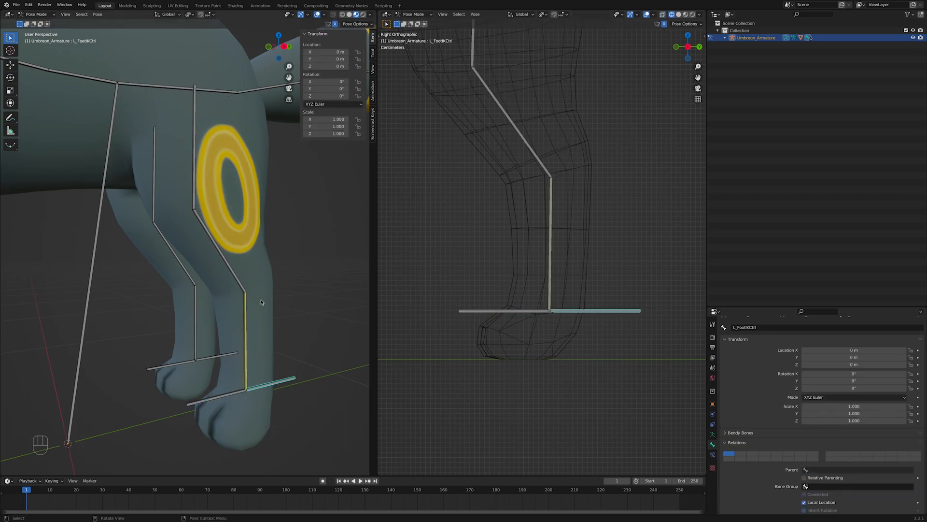
middle_drag(262, 301, 286, 323)
click(155, 135)
key(r)
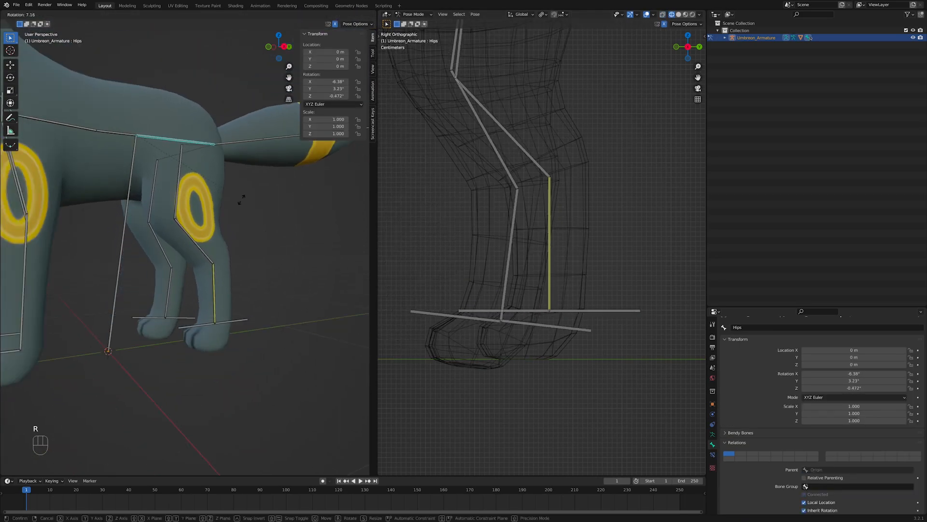
right_click(233, 261)
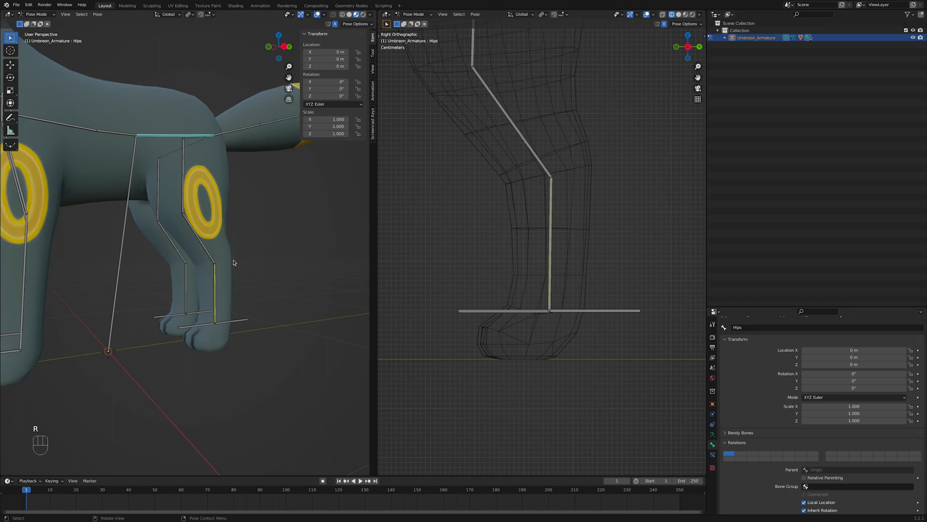
Test the left hind leg's IK by moving the L_FootIKCtrl bone and the Origin bone, cancelling both moves.
click(238, 320)
key(g)
right_click(241, 242)
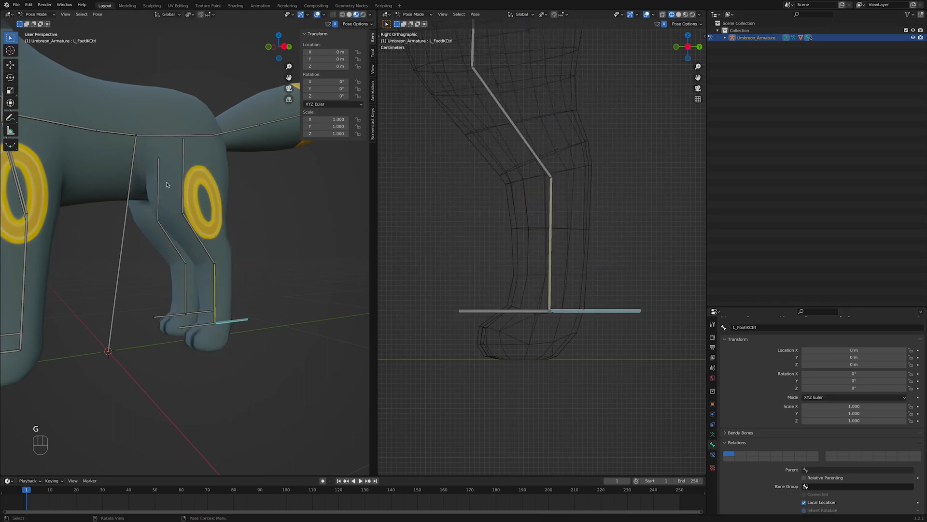
click(133, 159)
key(g)
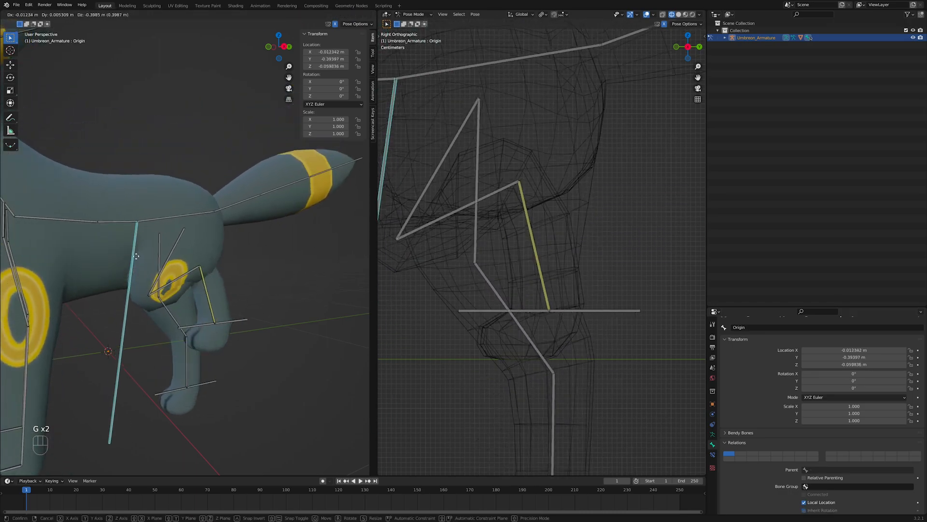
right_click(171, 232)
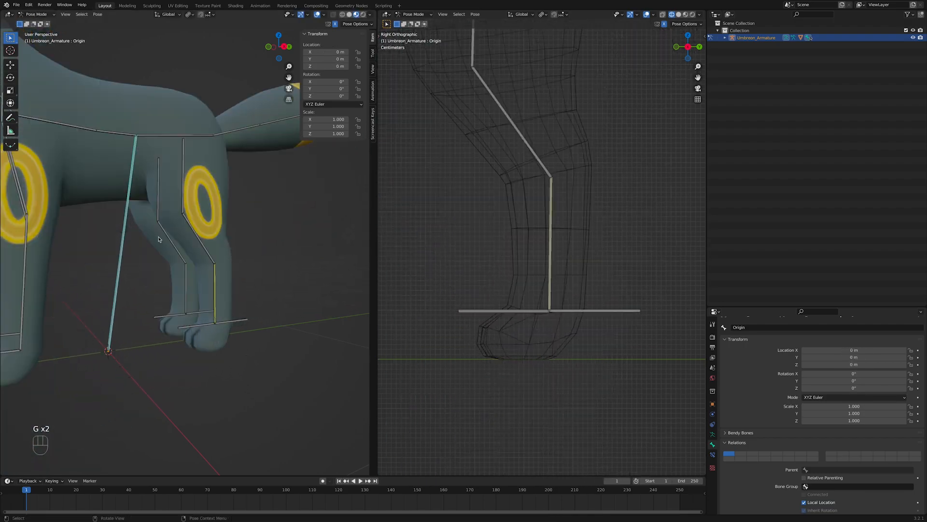
Raise L_FootIKCtrl about 0.19 m and test rotating the control and toe bones around X, cancelling both rotations.
click(234, 323)
key(g)
click(225, 270)
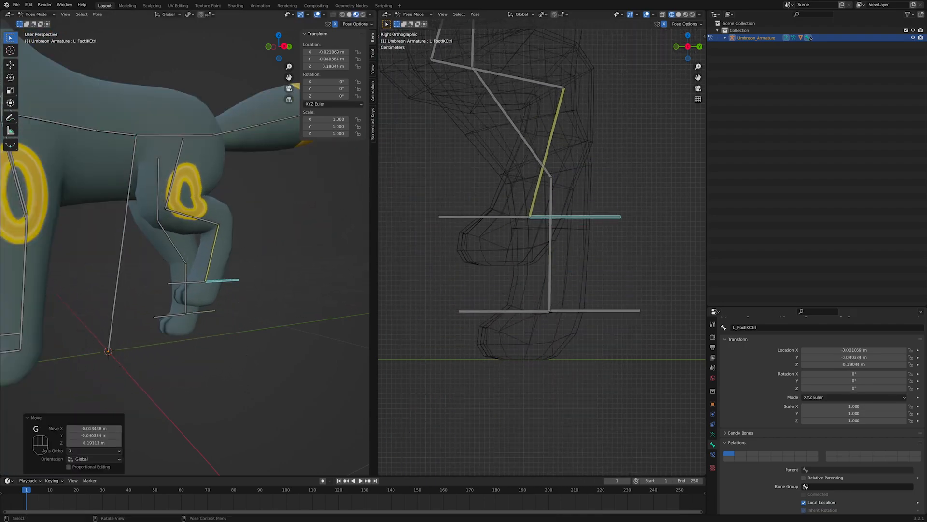
key(r)
key(x)
right_click(260, 293)
click(198, 283)
key(r)
key(x)
right_click(247, 271)
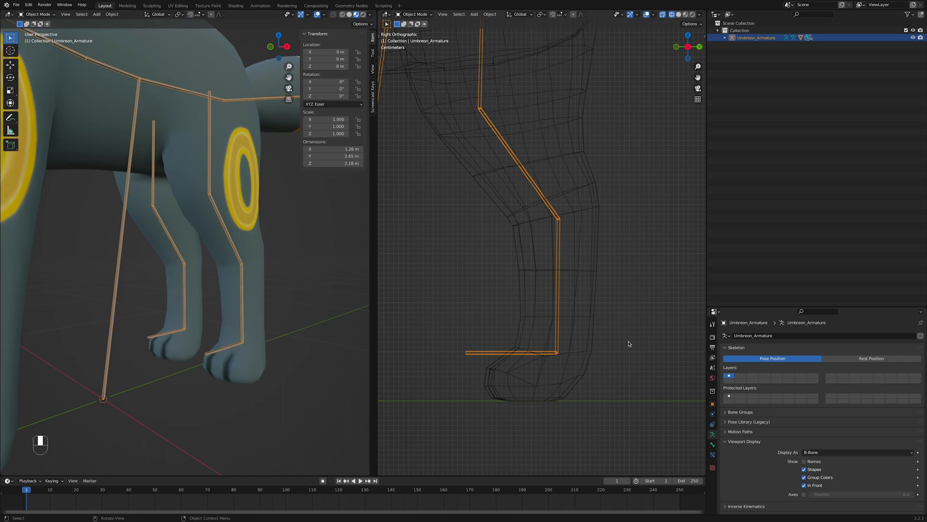
Enter Edit Mode on Umbreon_Armature and set the transform pivot point to Individual Origins.
key(Tab)
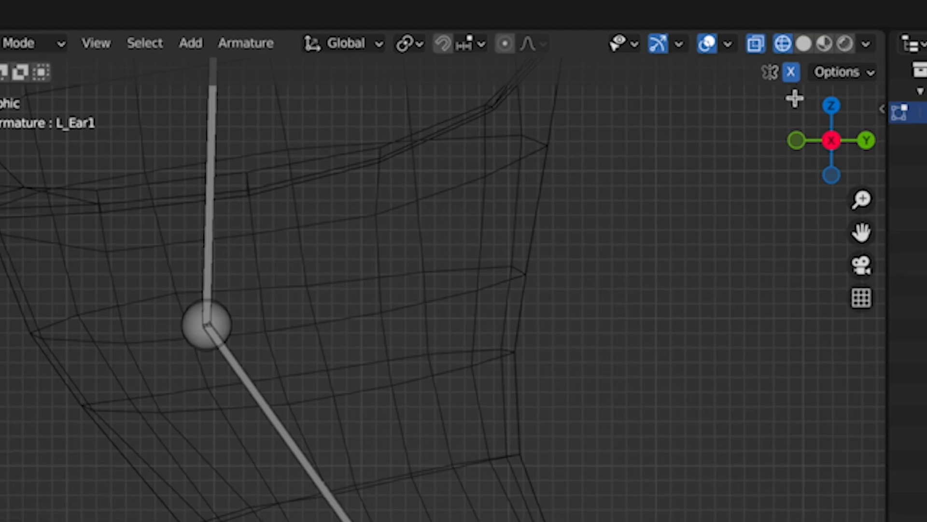
click(418, 46)
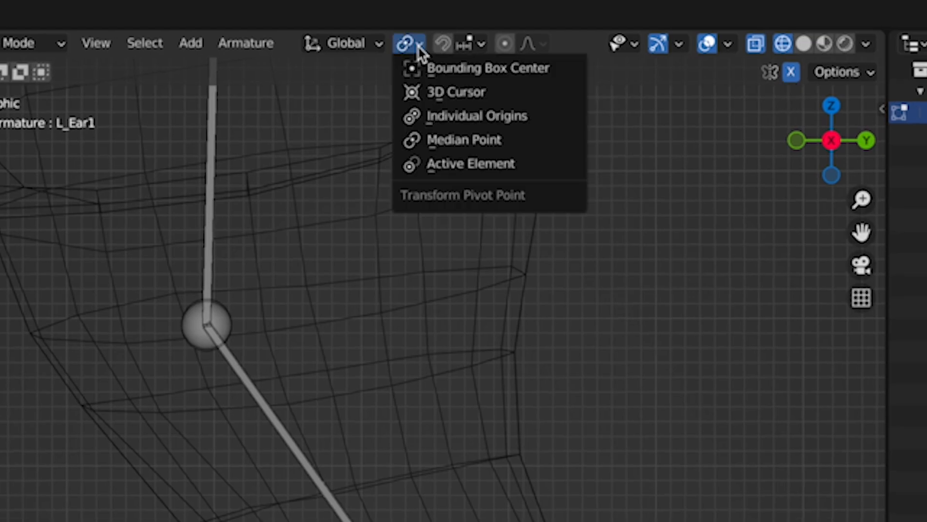
click(544, 115)
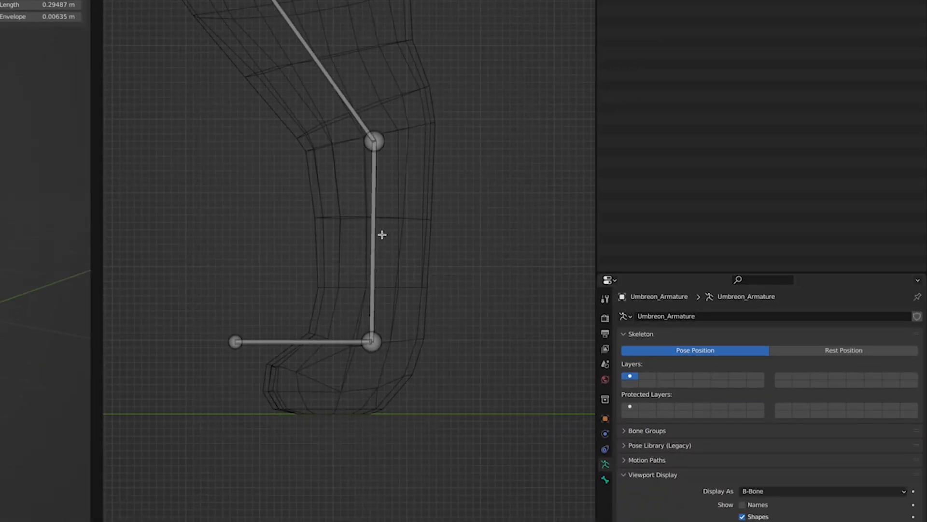
Duplicate the L_Foot bone in place and scale the copy by 0.5.
click(372, 240)
key(g)
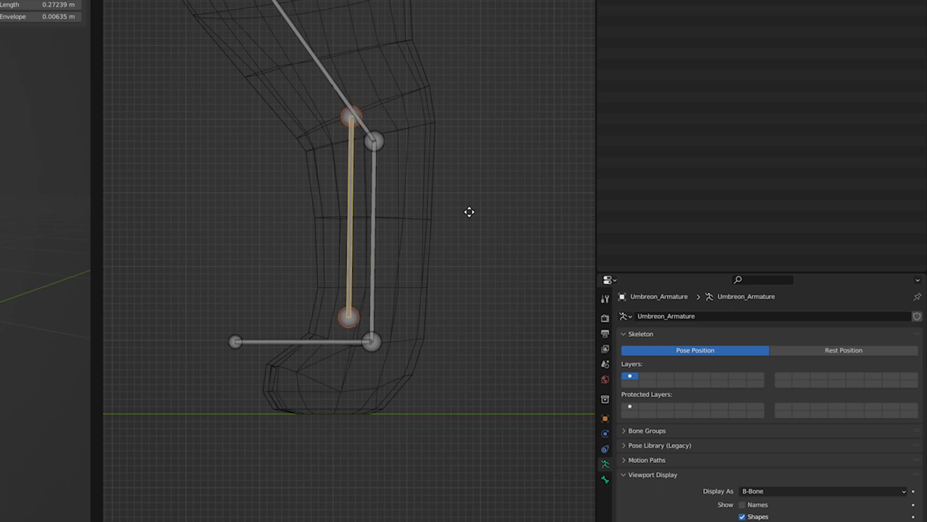
key(Escape)
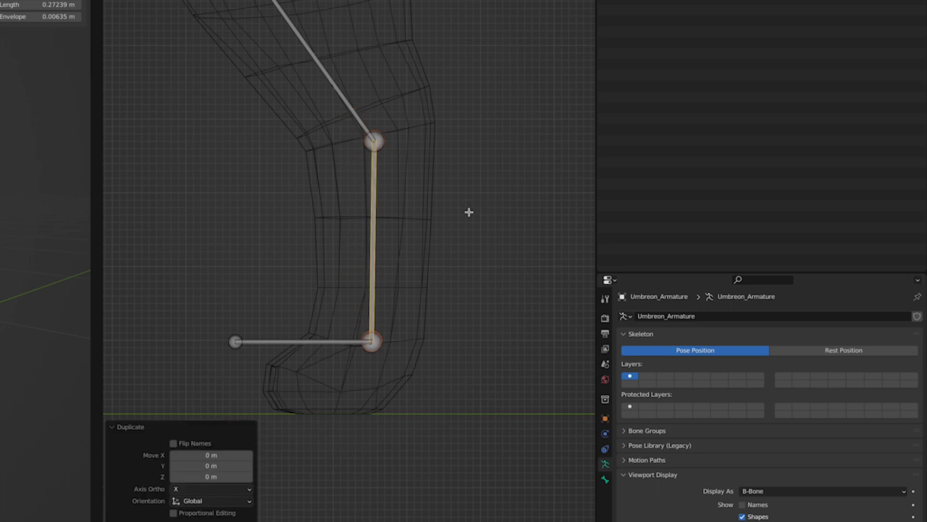
text(s0.5)
key(Return)
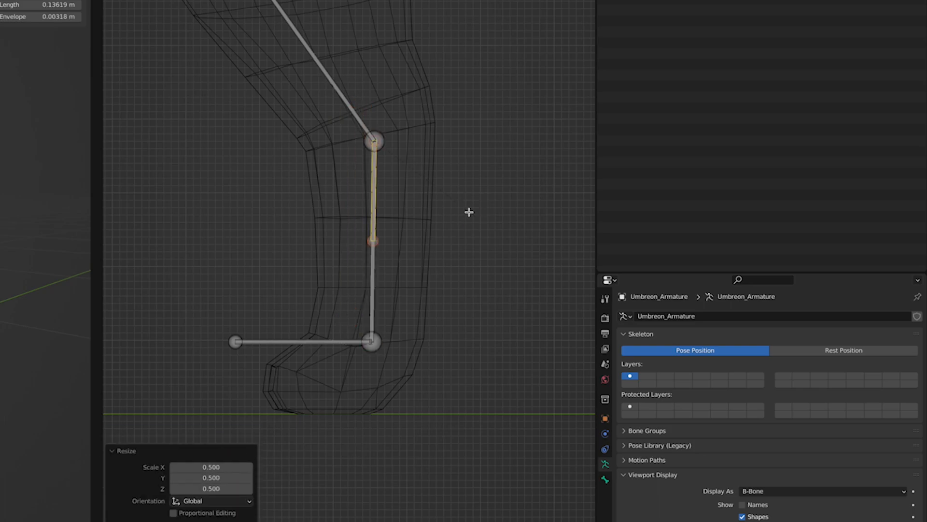
Scale the B-Bone display size of the half-length L_Foot copy by 2.
scroll(480, 234, up, 2)
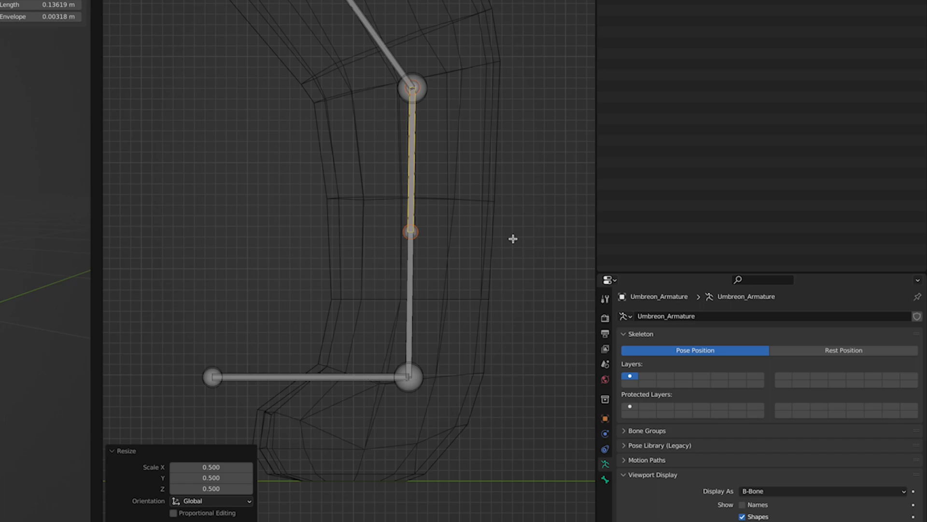
click(338, 40)
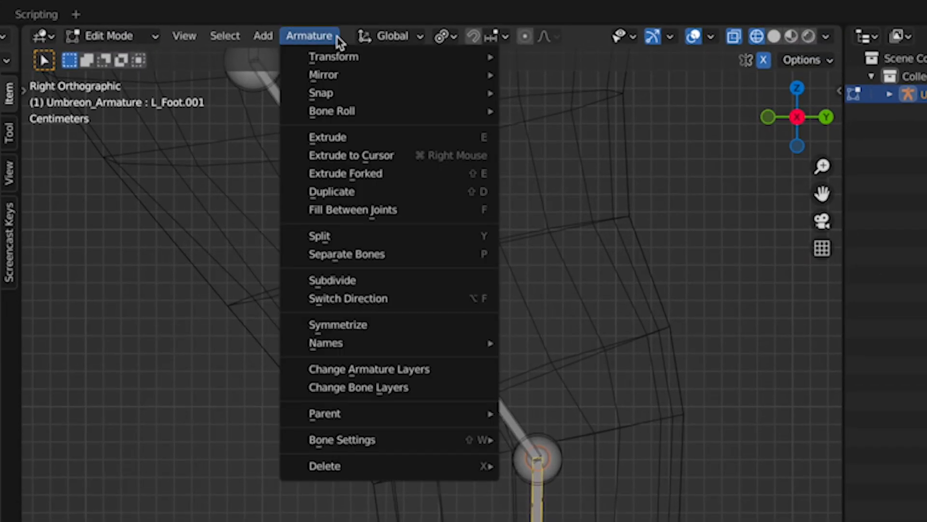
mouse_move(352, 61)
click(616, 238)
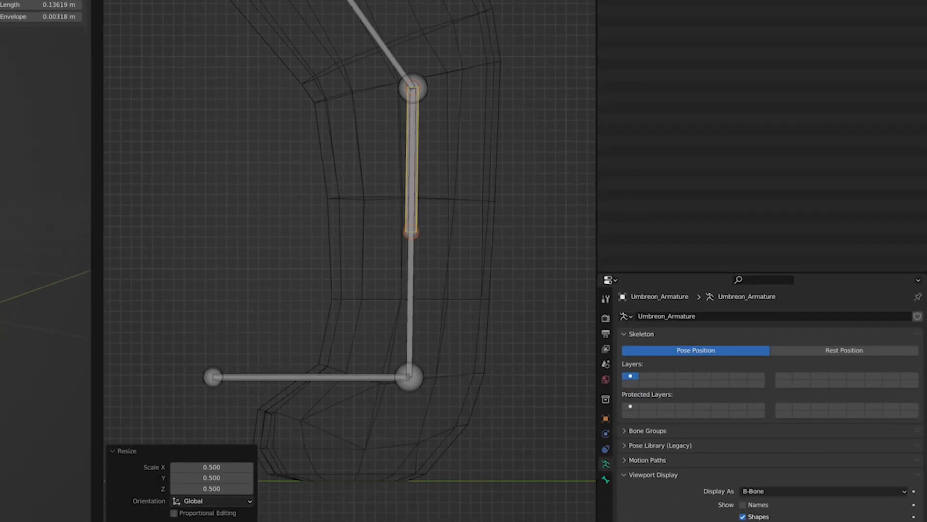
key(Return)
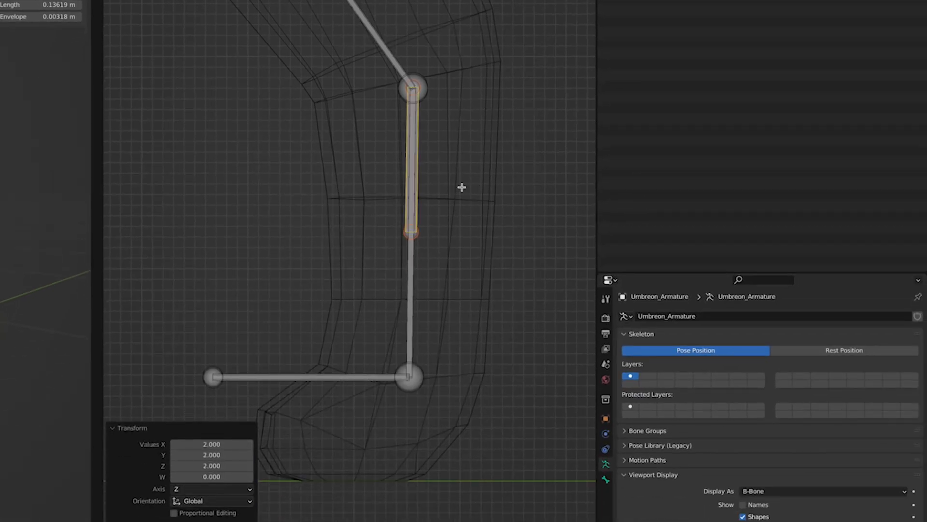
Duplicate the toe bone in place, scaling the copy by 0.5 and its B-Bone display size by 2.
shift+middle_drag(471, 227, 482, 192)
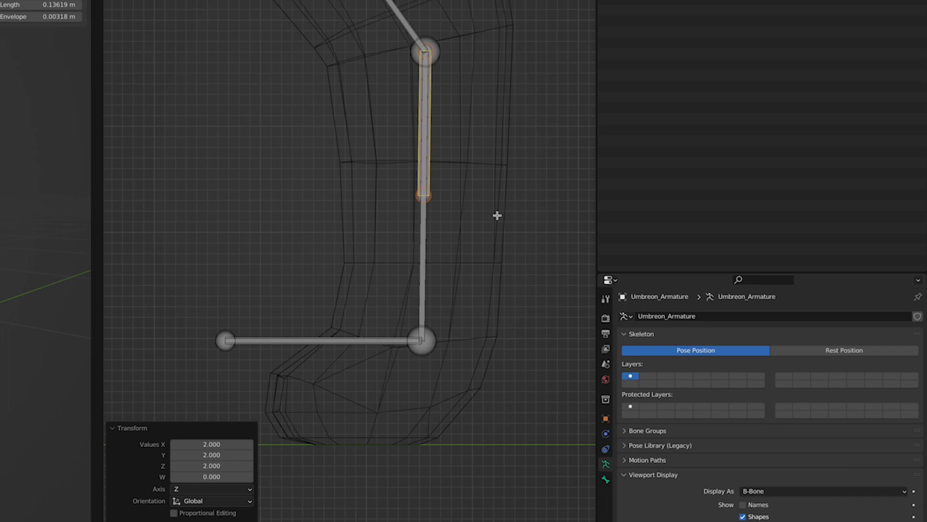
shift+middle_drag(496, 242, 518, 166)
scroll(514, 186, up, 2)
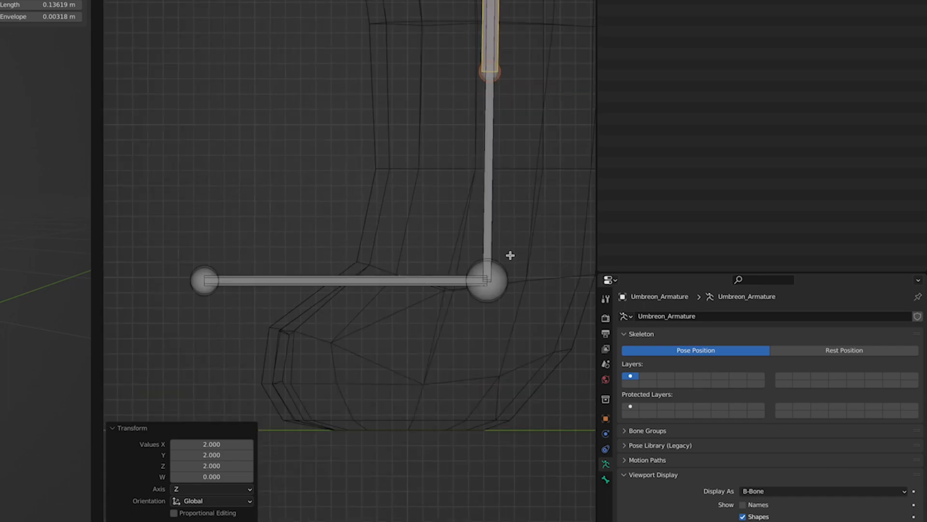
click(336, 281)
key(g)
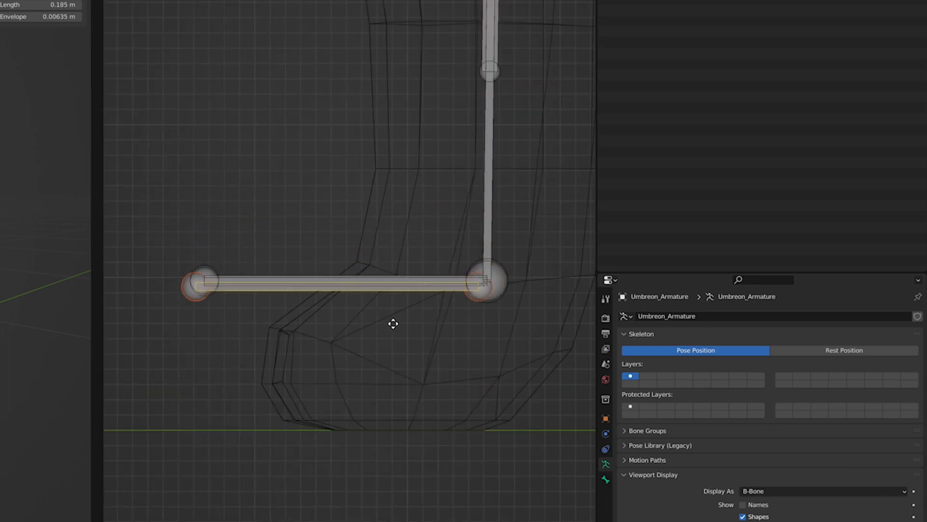
key(Escape)
key(s)
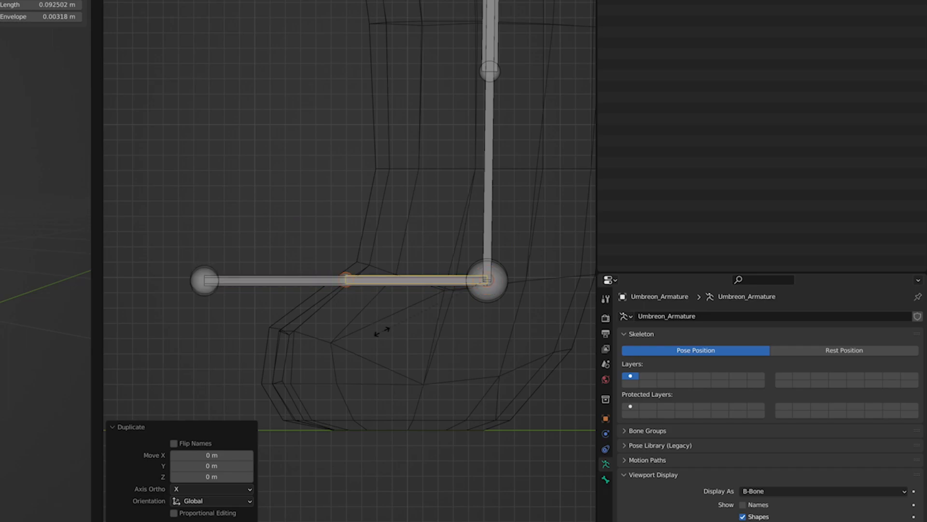
key(Return)
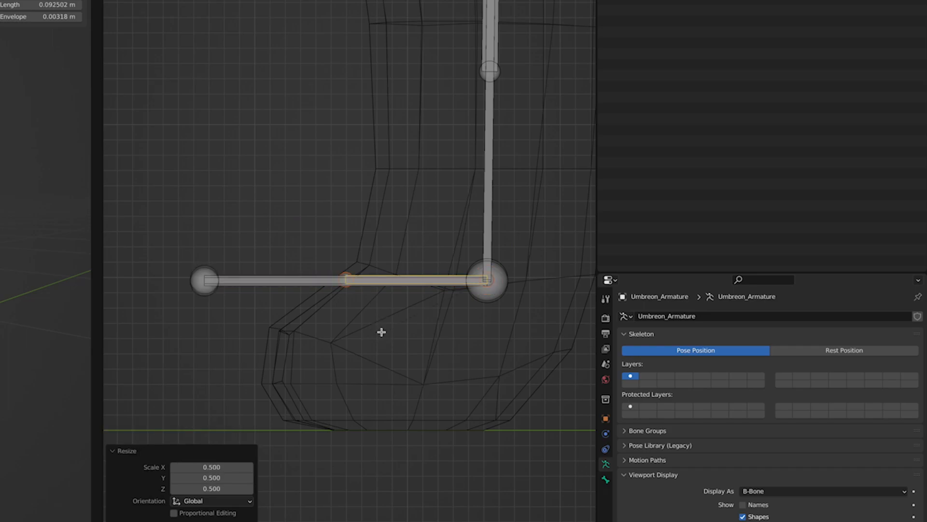
text(s)
text(2)
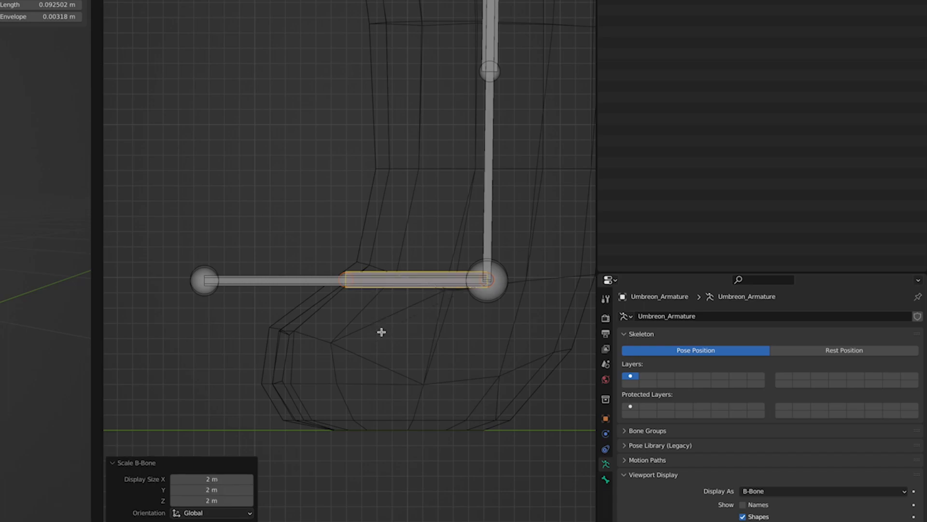
Duplicate the half-length toe bone in place and rotate the copy -90° around X so it points up the foot.
key(shift+d)
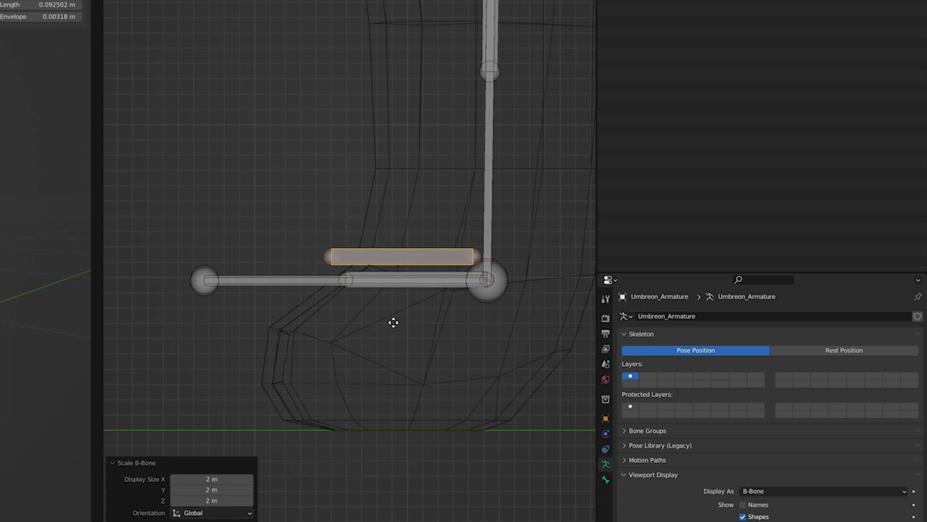
right_click(380, 344)
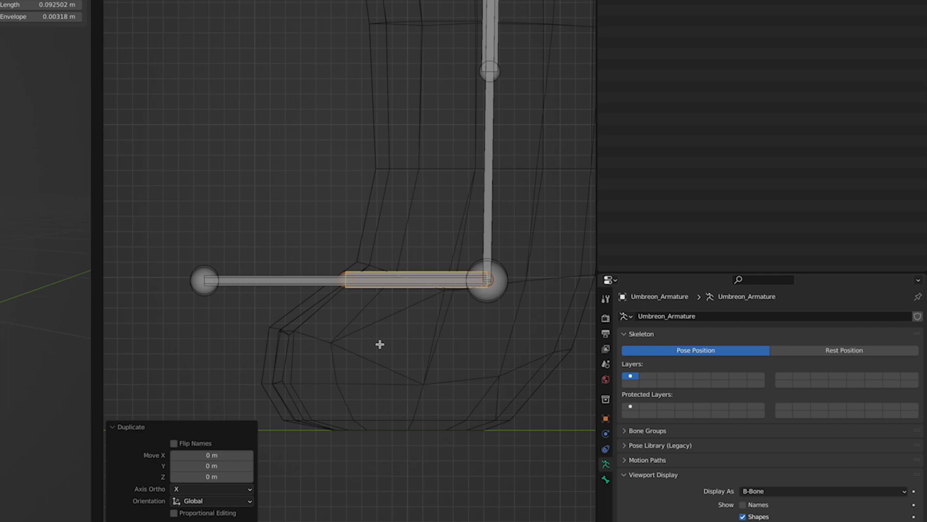
text(r90)
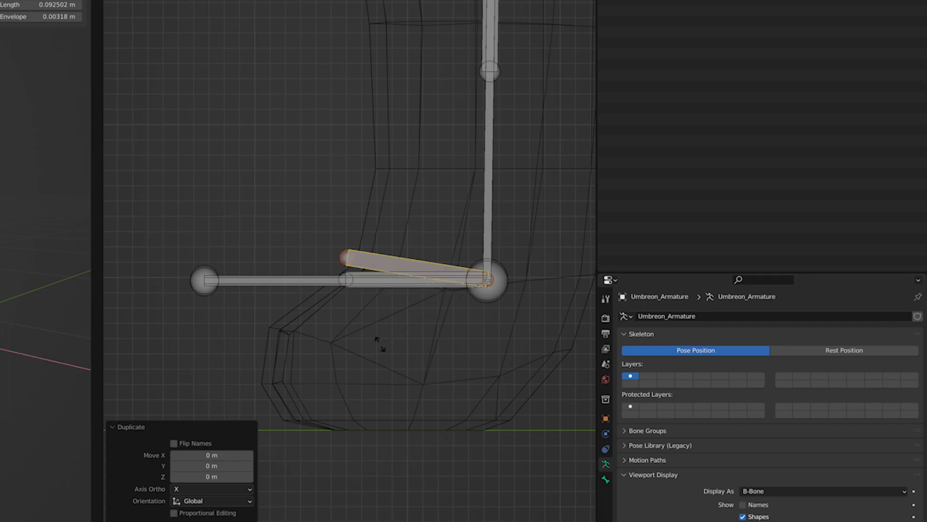
key(Return)
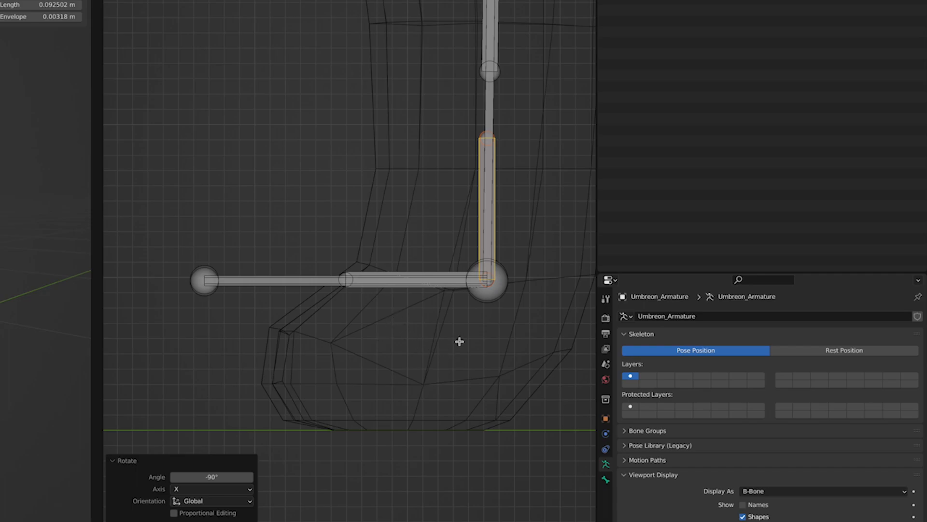
Duplicate the thick half-length toe bone and move the copy about 0.093 m down along Z to the sole.
shift+middle_drag(459, 341, 401, 281)
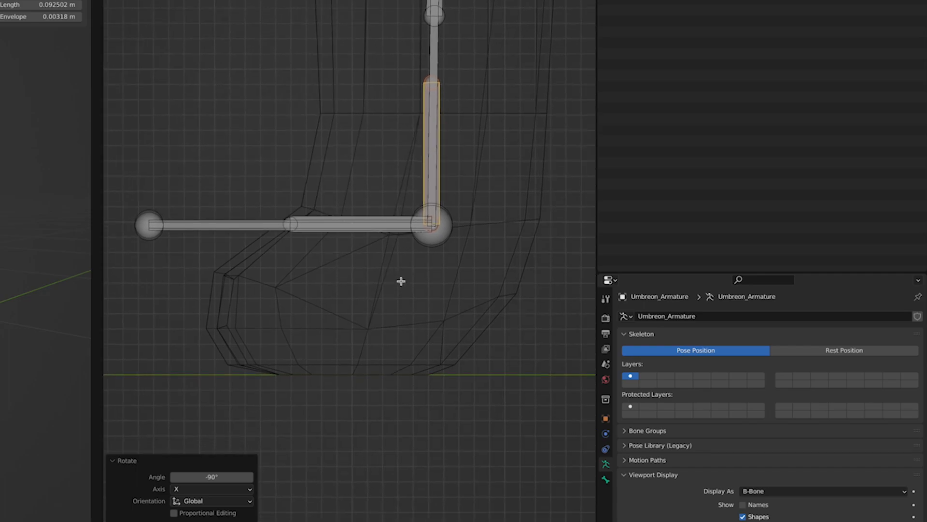
click(360, 217)
key(shift+d)
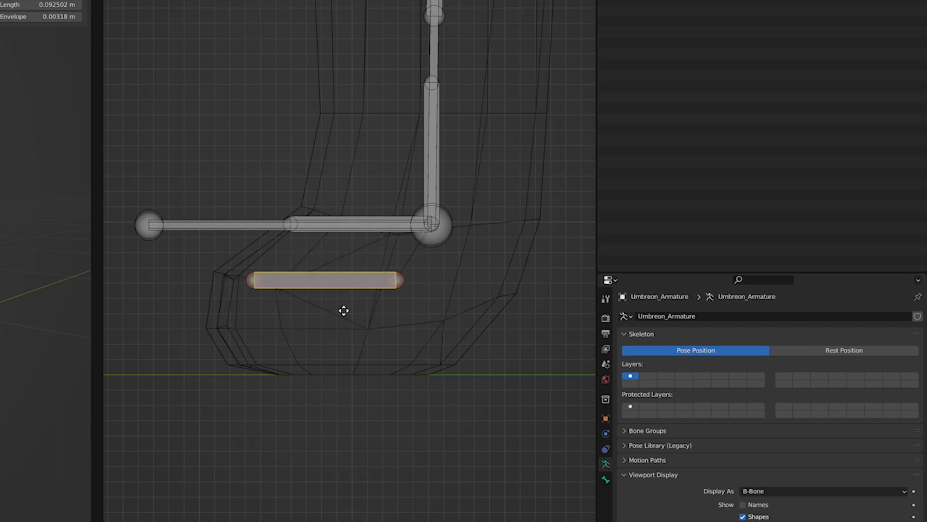
key(Escape)
key(g)
key(z)
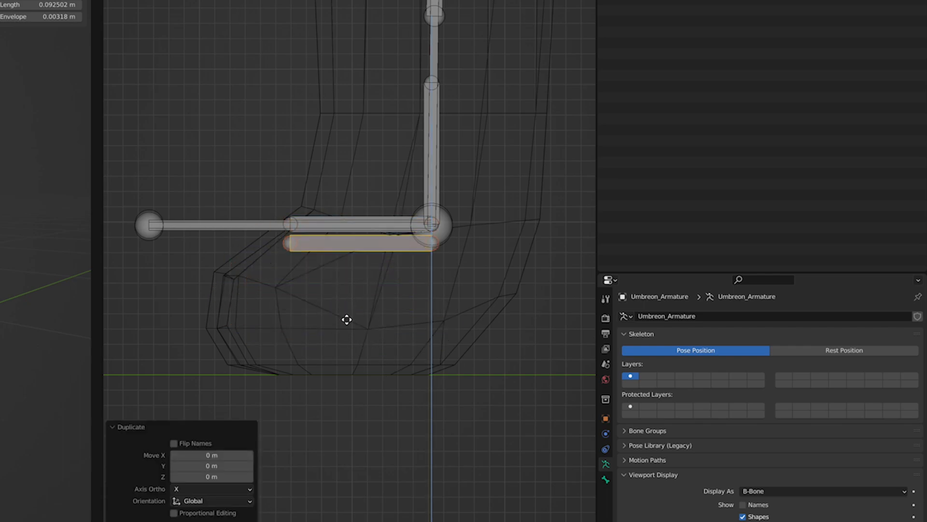
click(370, 427)
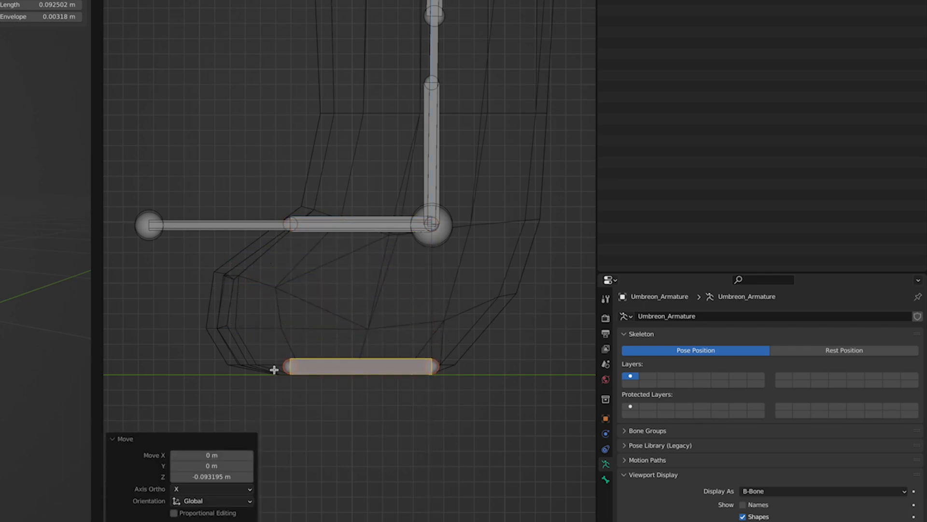
Lengthen the sole bone by moving its front end about -0.037 m along Y towards the tip of the paw.
key(alt+a)
click(287, 366)
key(g)
key(y)
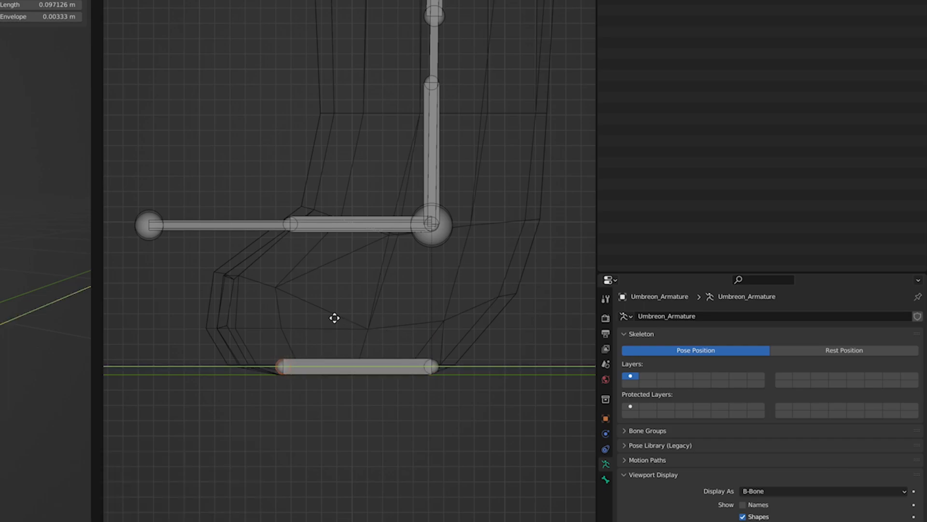
click(294, 319)
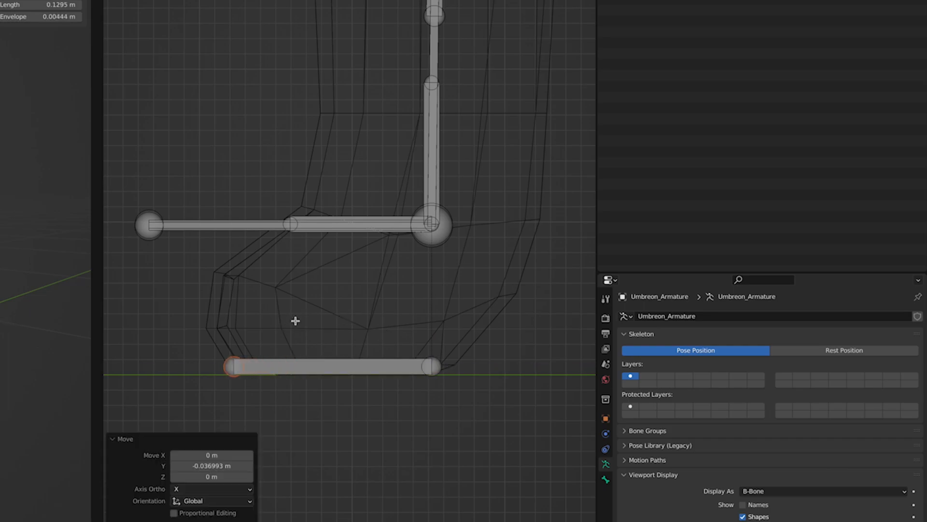
Scale the sole bone's B-Bone display size by 2 and shift the bone about 0.004 m in Y and 0.005 m in Z.
click(339, 359)
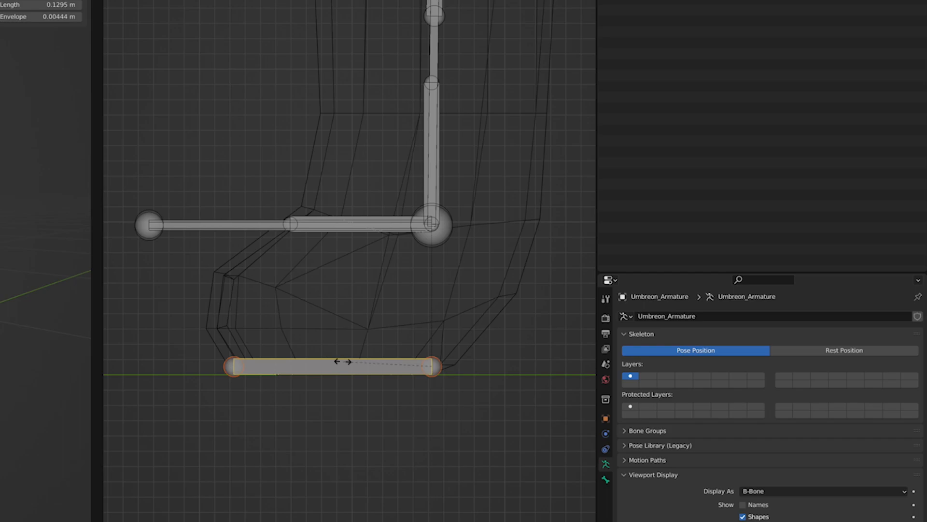
key(2)
key(Return)
key(g)
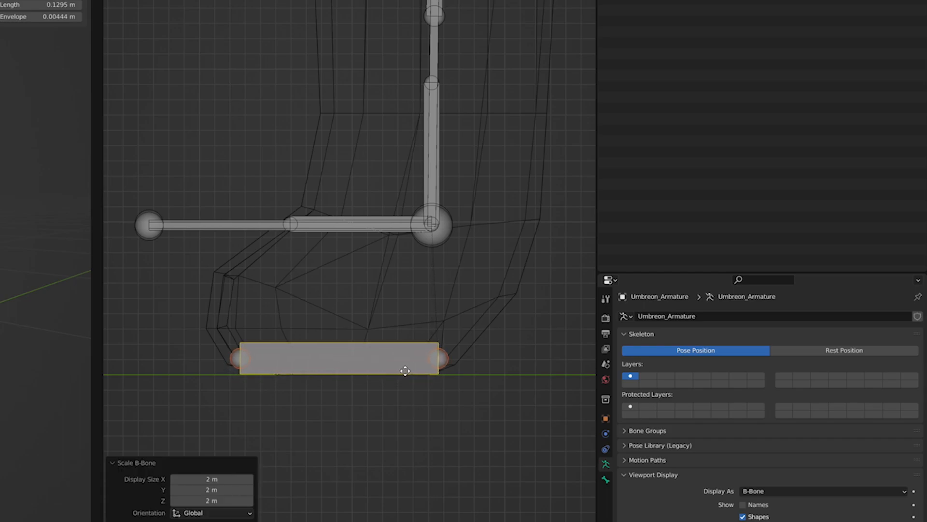
click(404, 371)
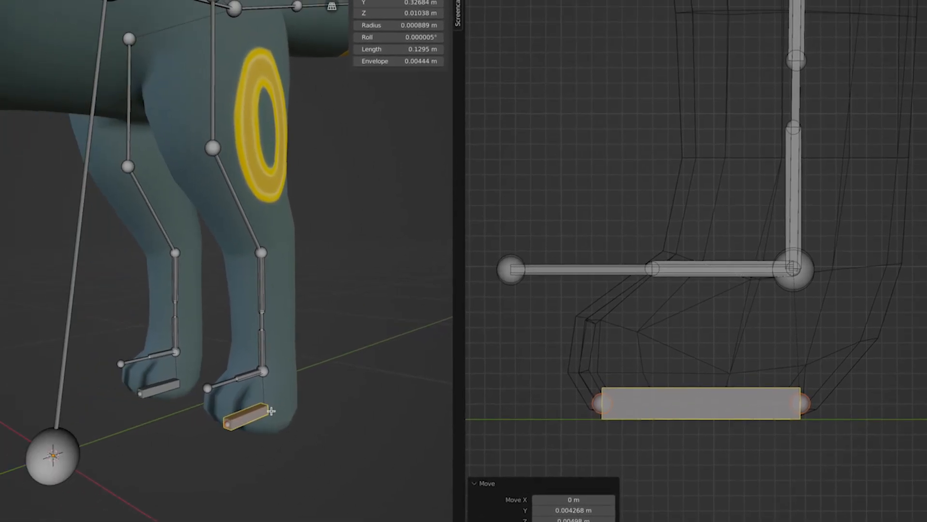
middle_drag(269, 410, 349, 414)
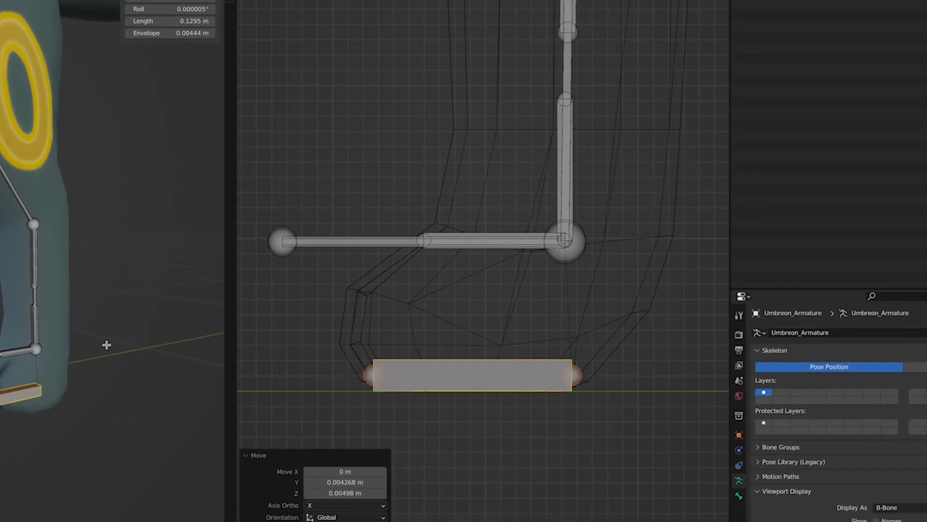
Select the Origin bone, search the outliner for "Waist" and clear the search filter.
scroll(920, 342, down, 3)
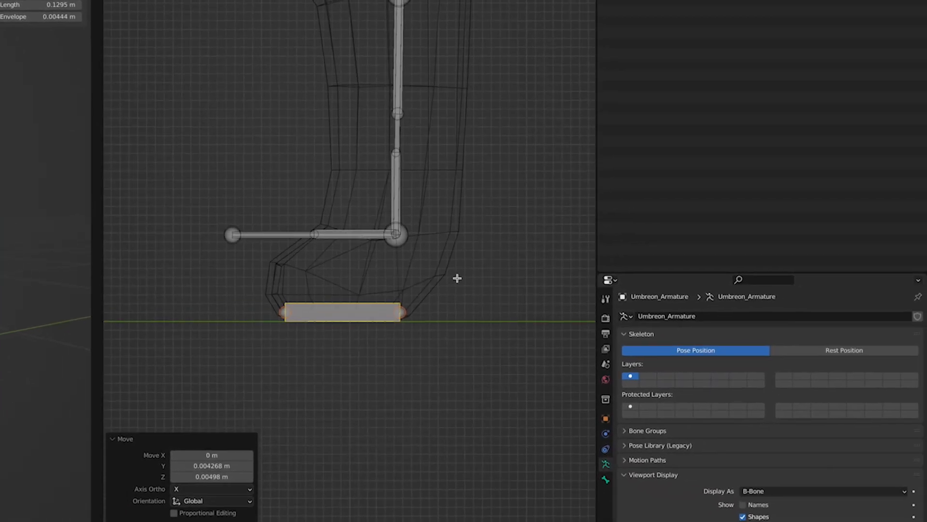
scroll(457, 278, up, 2)
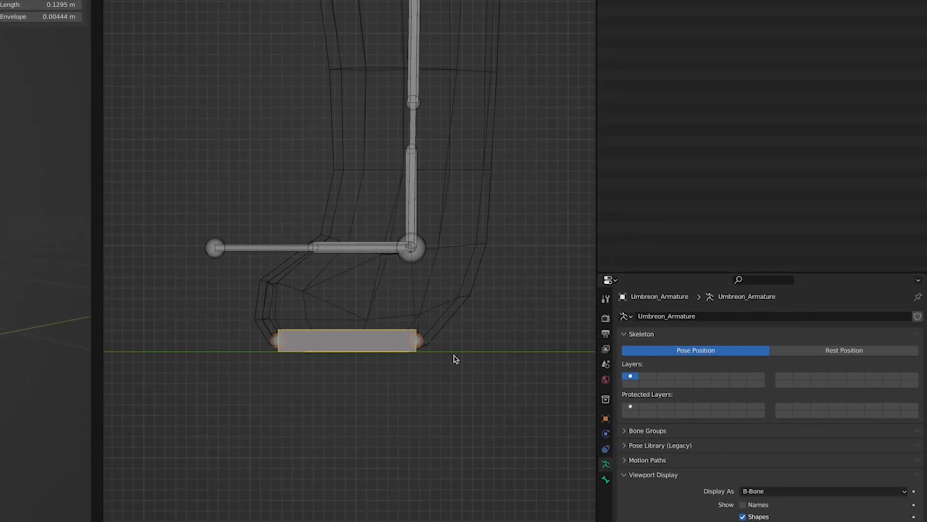
scroll(408, 196, down, 4)
shift+middle_drag(403, 179, 507, 357)
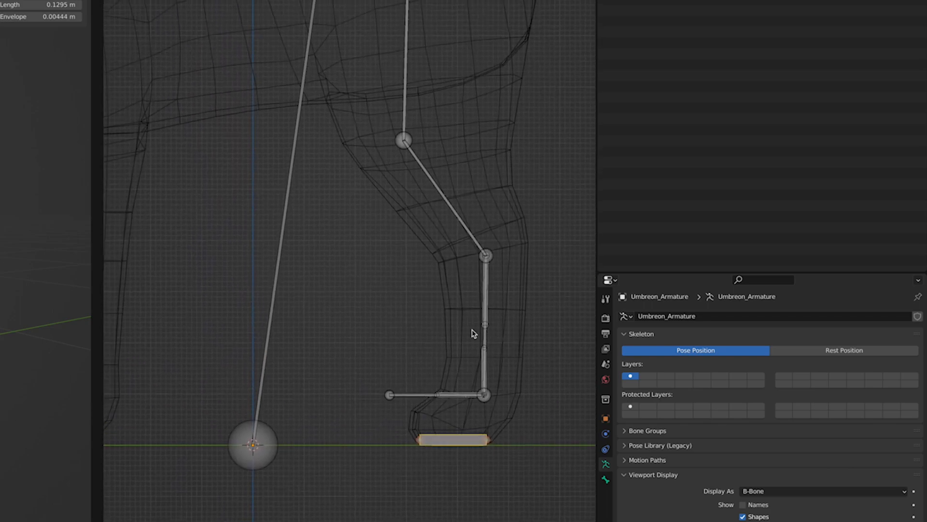
click(279, 244)
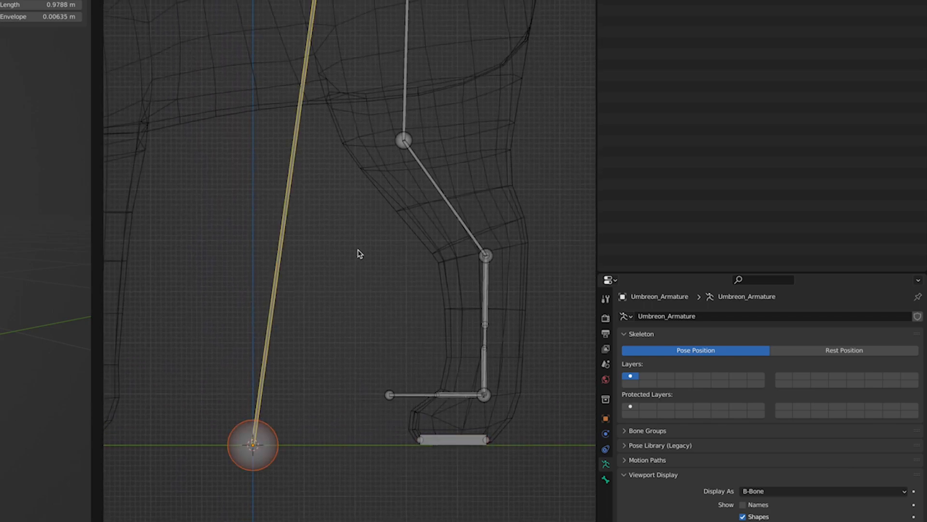
scroll(390, 336, up, 5)
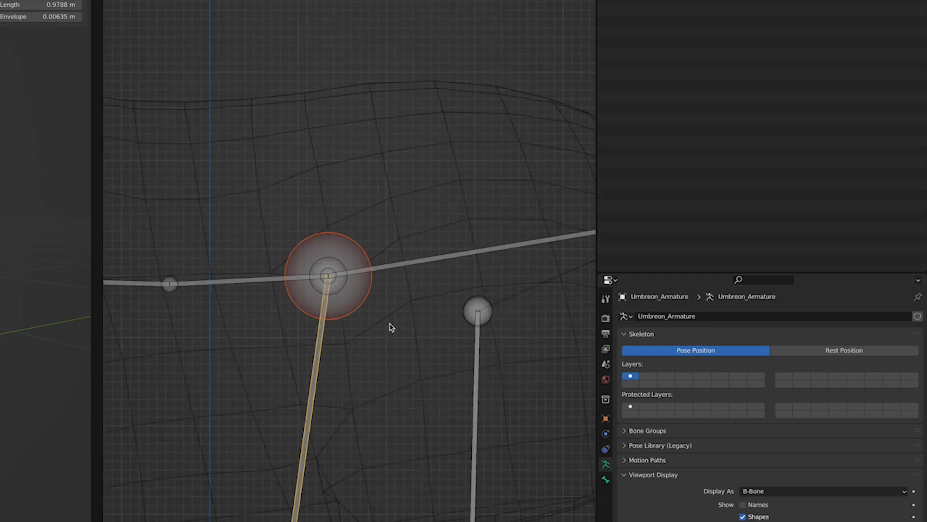
shift+middle_drag(396, 365, 413, 273)
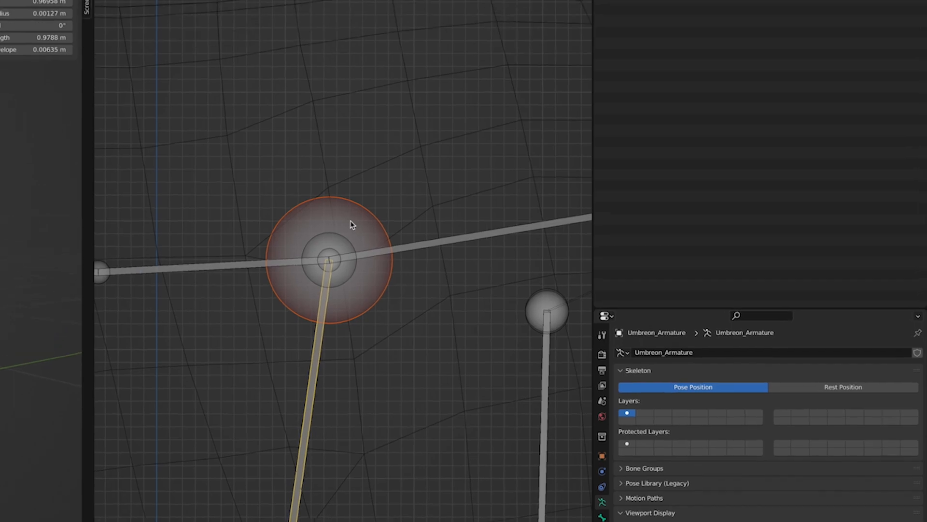
click(741, 26)
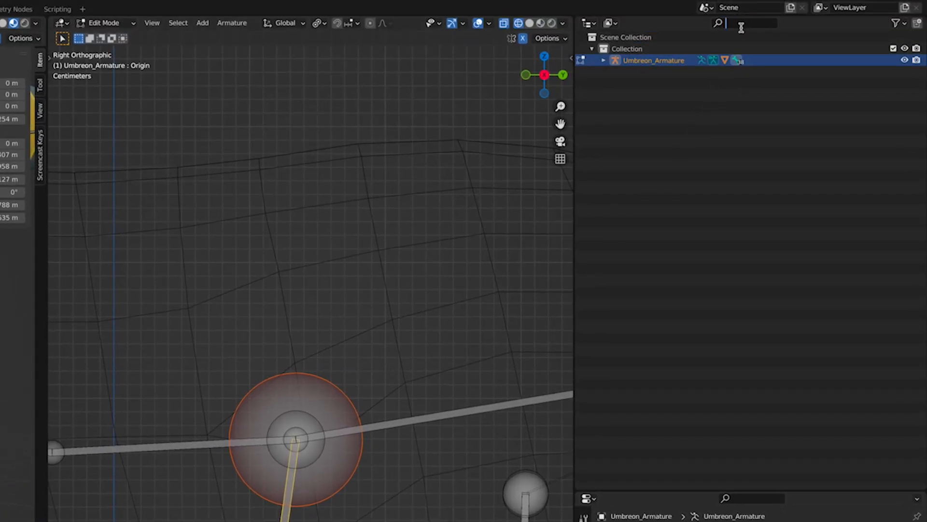
text(Waist)
key(Return)
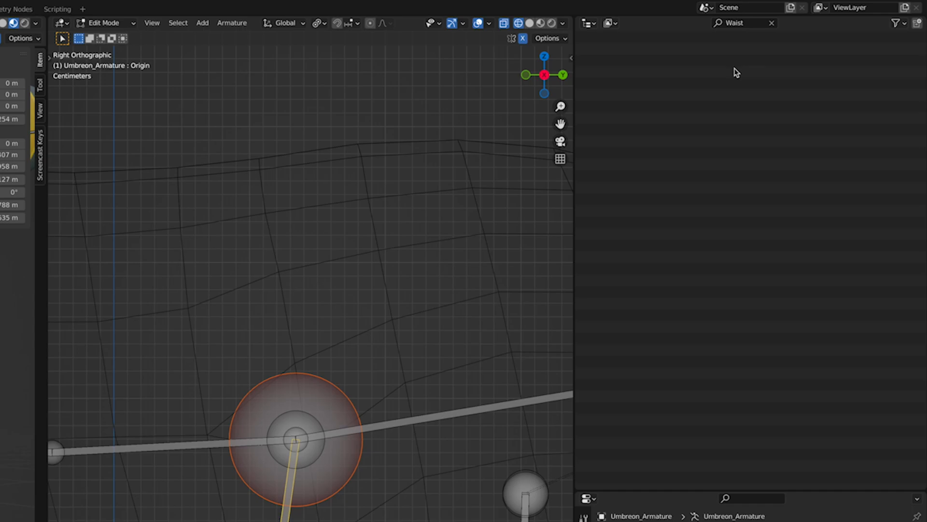
click(772, 23)
Duplicate the spine bone ahead of the Origin bone's tip in place, rotate the copy -92.5° around X and scale it by 0.327.
shift+middle_drag(362, 314, 431, 355)
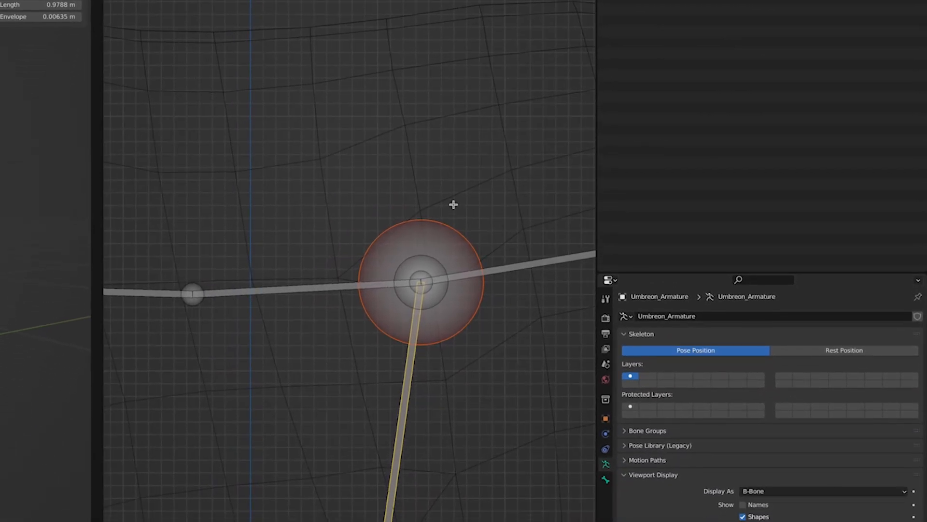
click(310, 432)
key(shift+d)
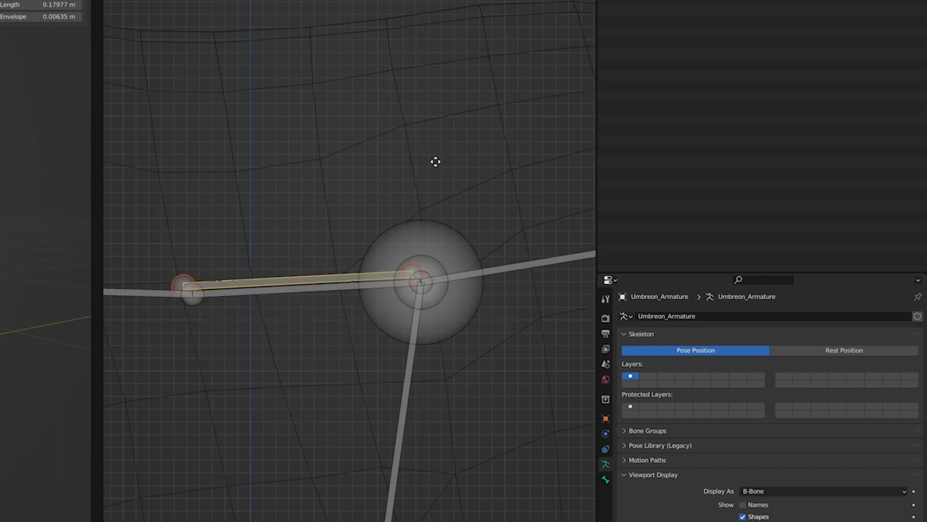
key(Escape)
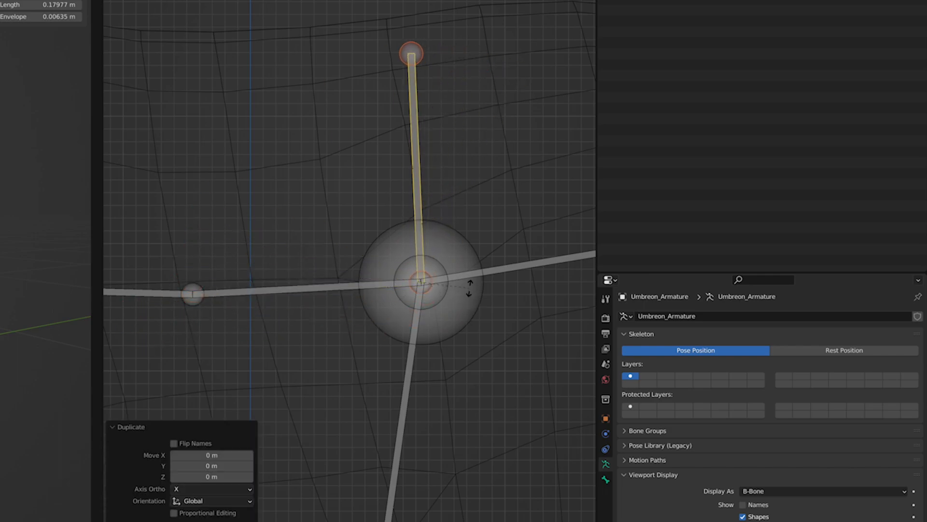
click(506, 179)
key(s)
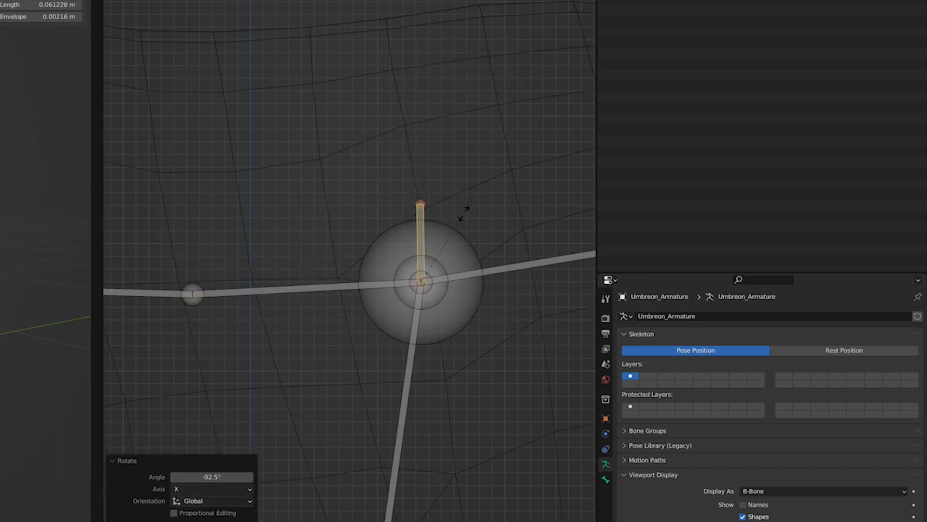
click(463, 207)
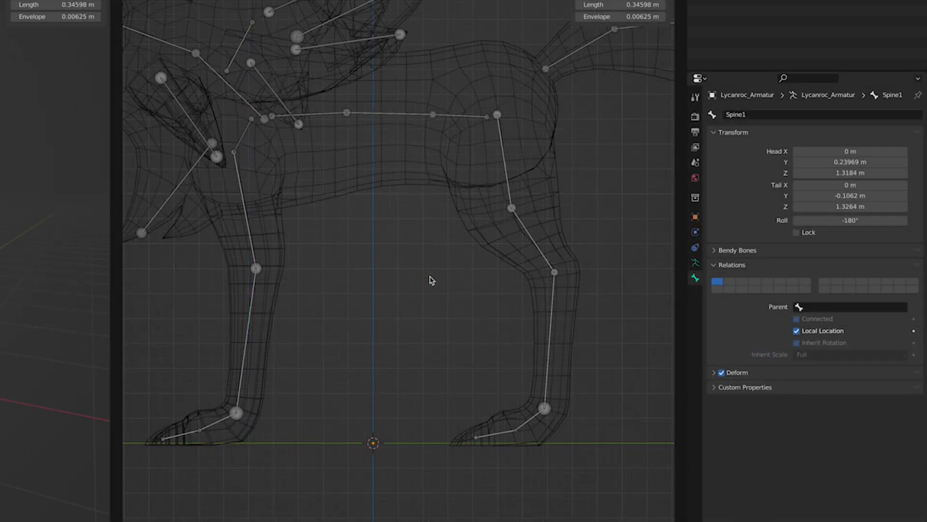
In the Lycanroc armature, duplicate the Spine1 bone in place and snap the copy to the 3D cursor at the world origin.
click(394, 116)
key(shift+d)
right_click(408, 213)
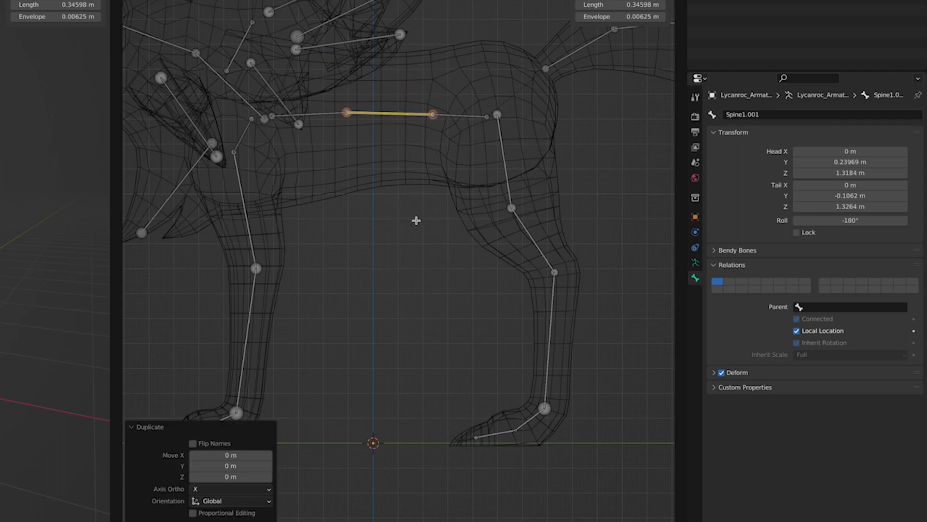
key(shift+s)
click(368, 260)
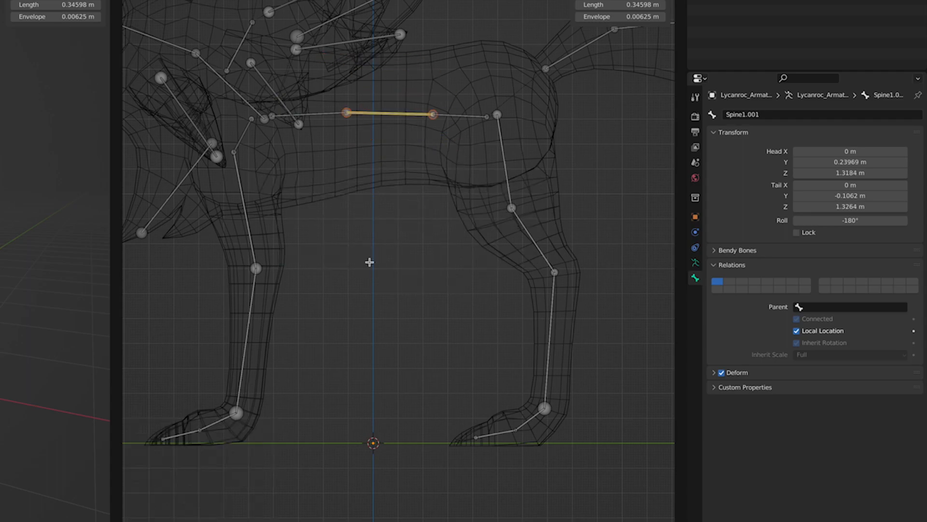
key(shift+s)
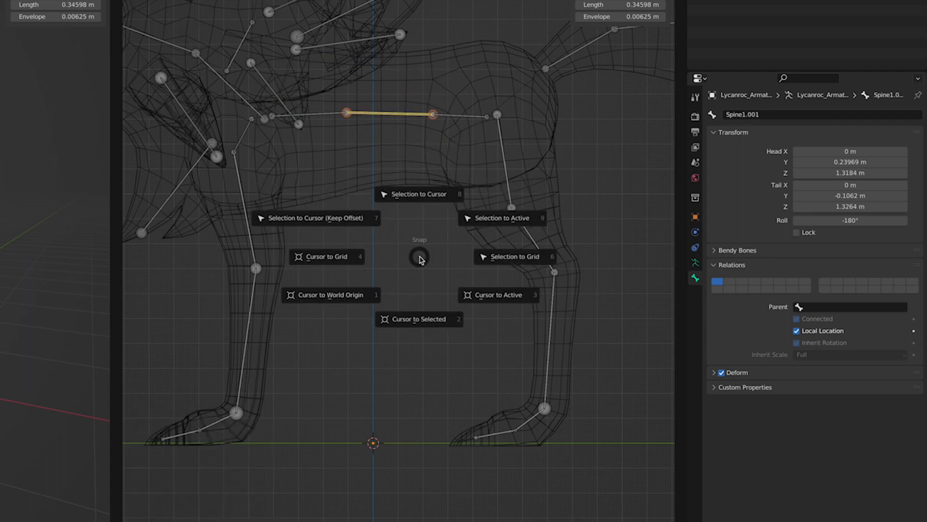
click(416, 189)
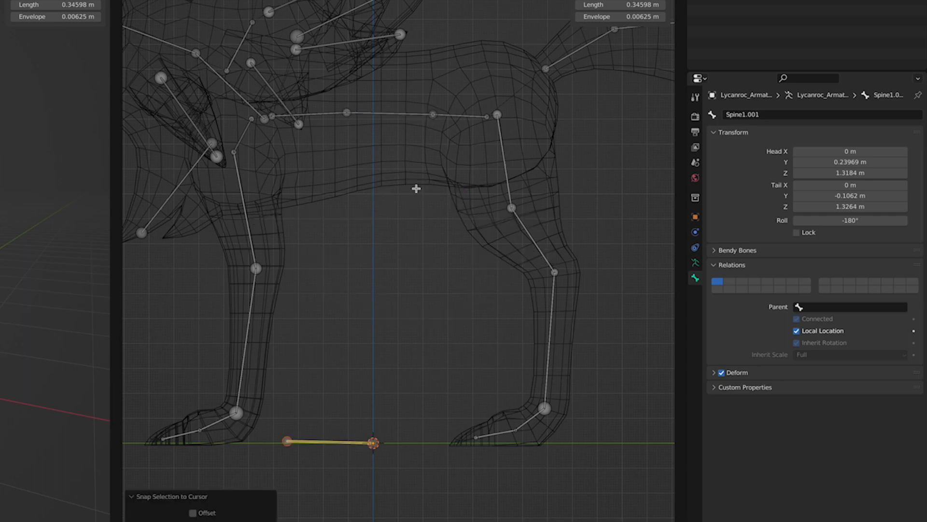
Snap the 3D cursor to the rear joint of Spine1 and snap the duplicated bone's tail to the cursor.
click(432, 117)
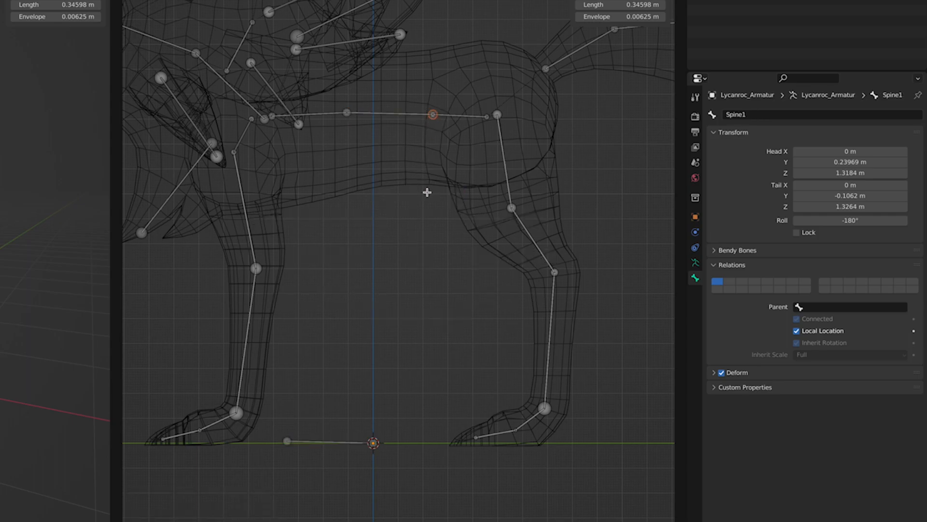
key(shift+s)
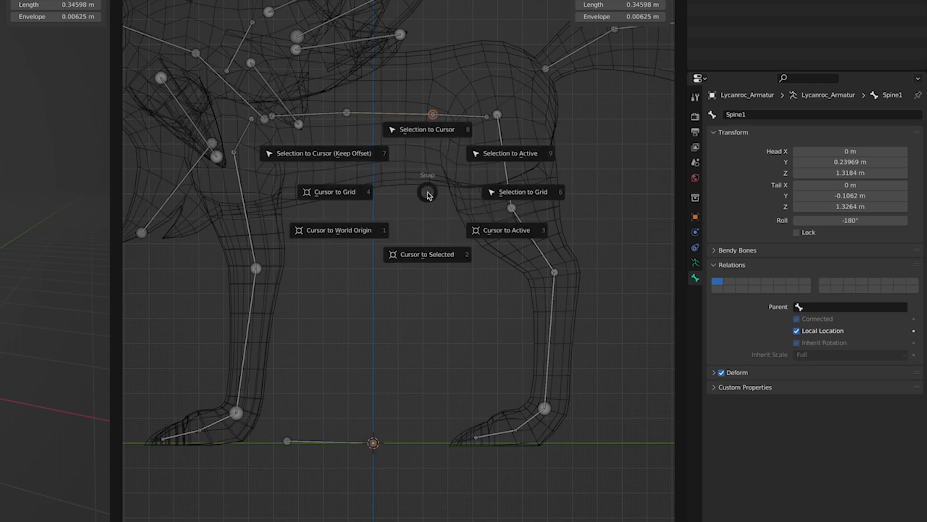
click(427, 263)
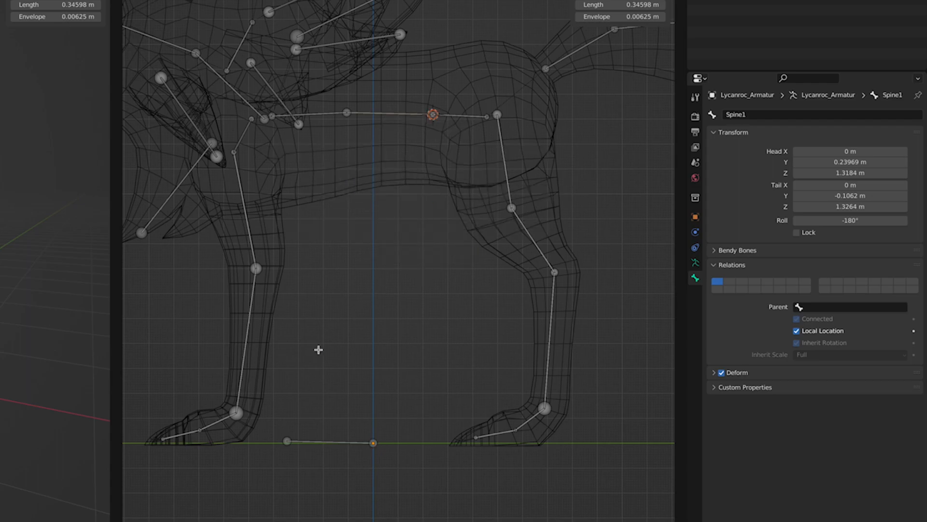
click(286, 441)
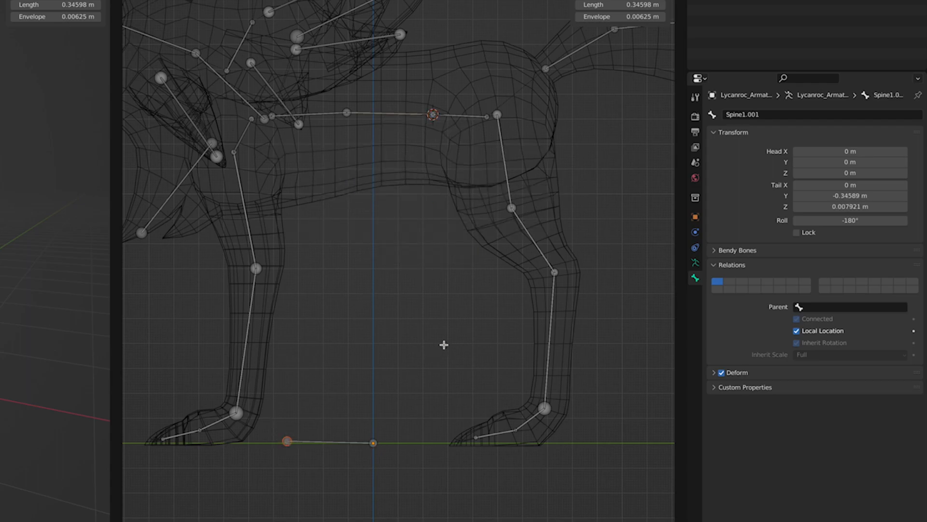
key(shift+s)
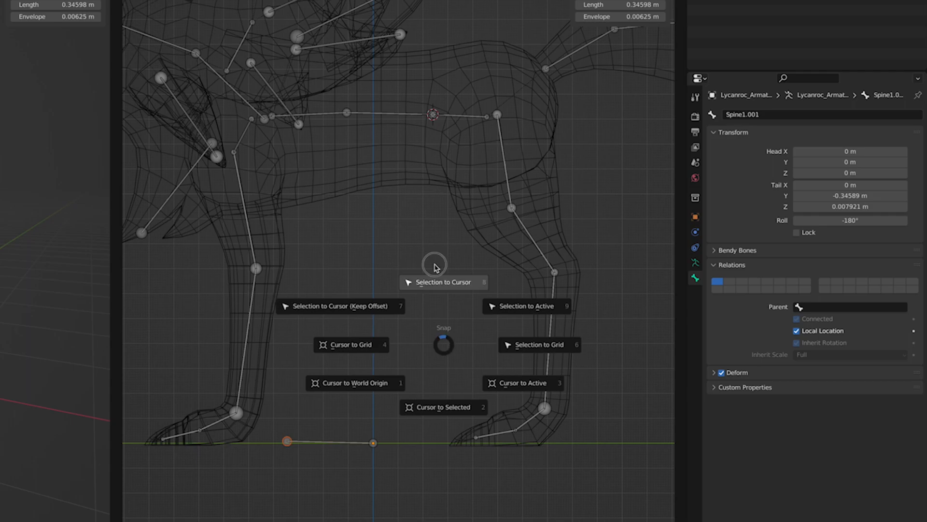
click(440, 280)
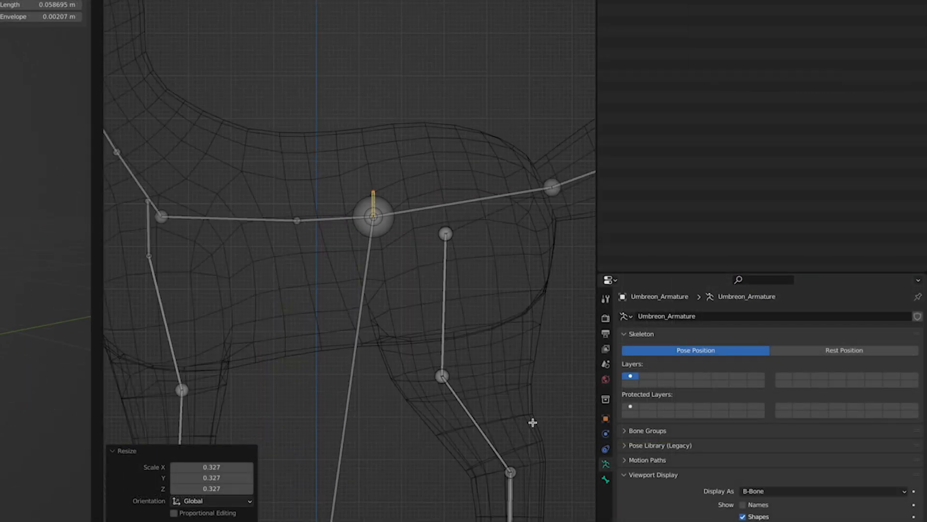
Select Umbreon's thick upper foot bone L_Foot.001, enlarge the properties editor and show its bone properties.
shift+middle_drag(533, 422, 463, 185)
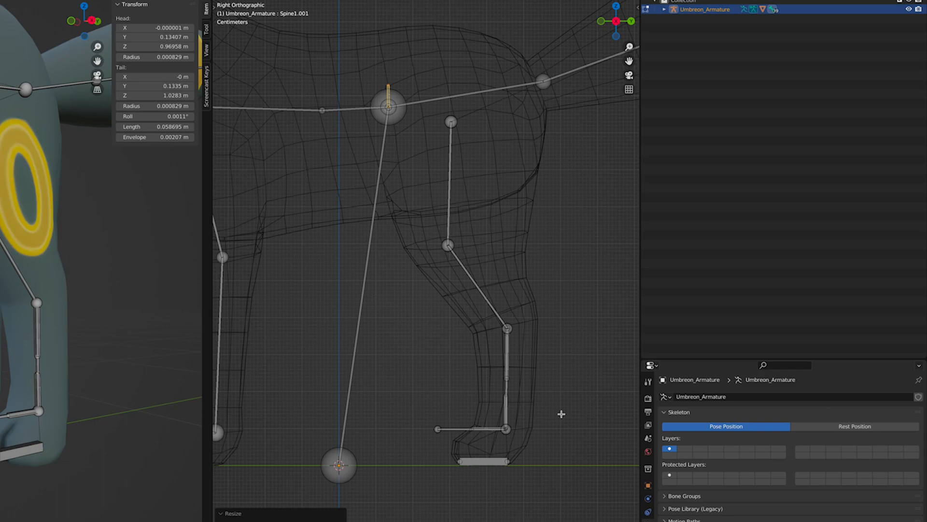
scroll(561, 414, up, 5)
shift+middle_drag(564, 447, 385, 290)
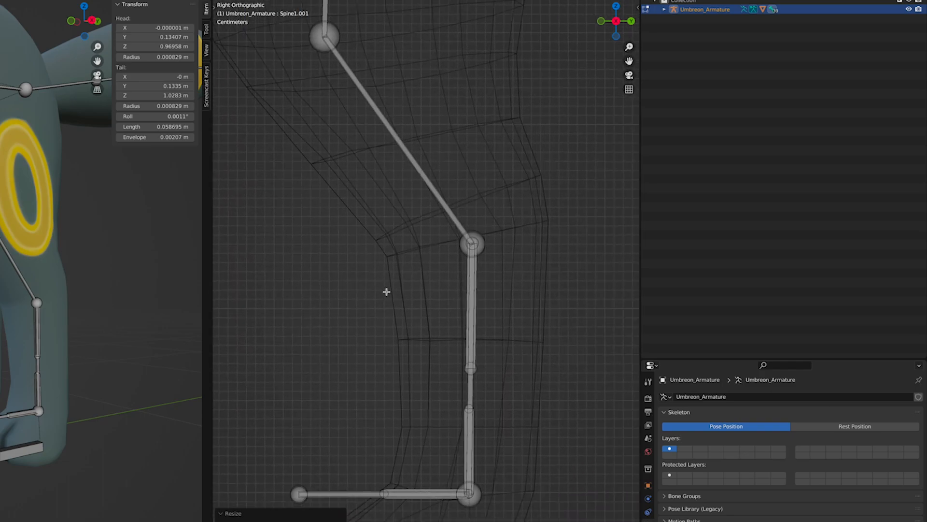
scroll(525, 306, up, 1)
scroll(525, 306, up, 3)
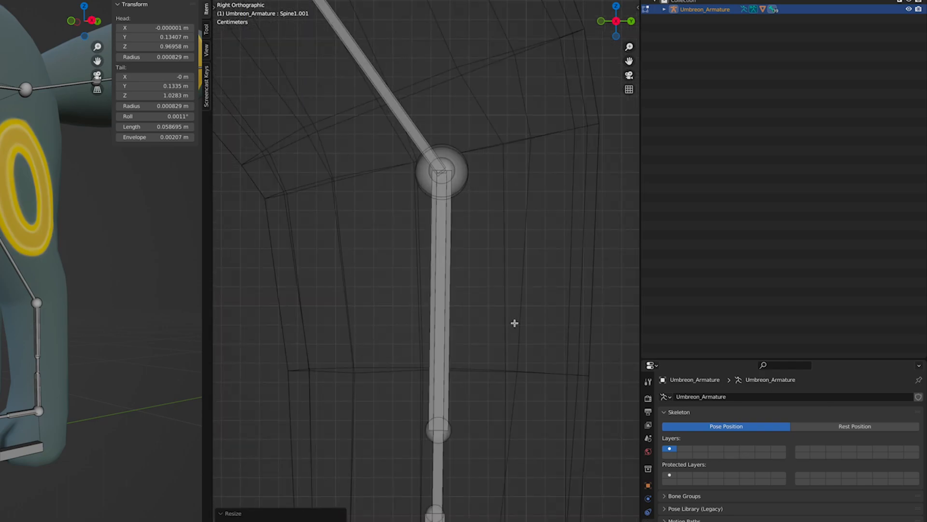
click(436, 326)
shift+middle_drag(546, 385, 551, 325)
middle_drag(23, 369, 68, 362)
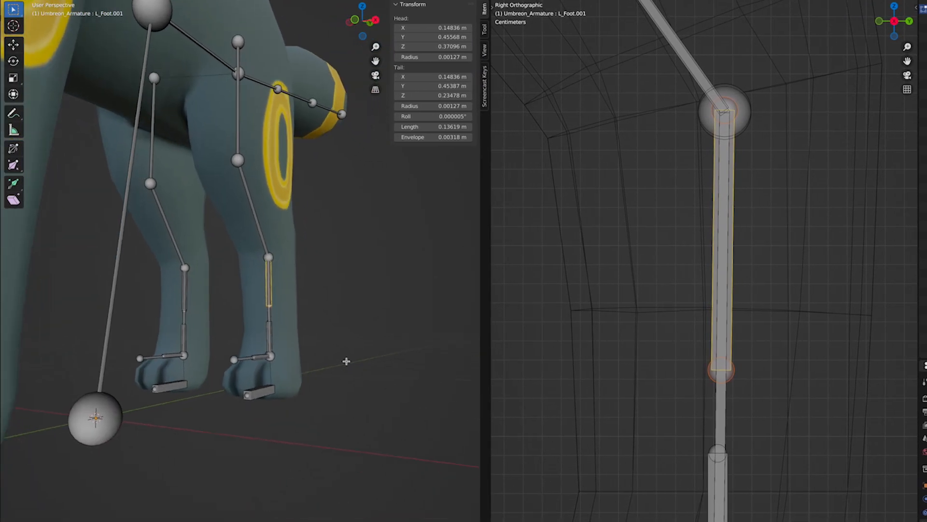
scroll(346, 361, up, 5)
shift+middle_drag(350, 387, 398, 368)
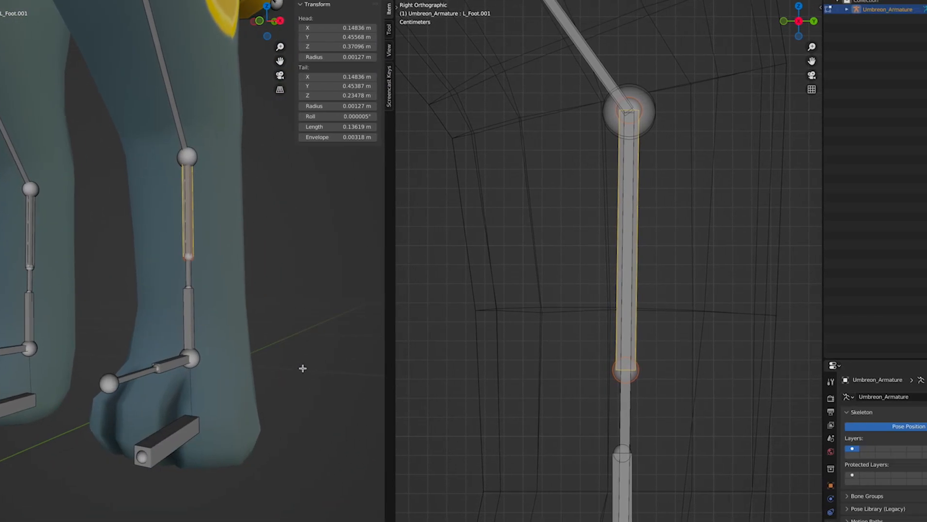
drag(889, 358, 883, 150)
click(648, 329)
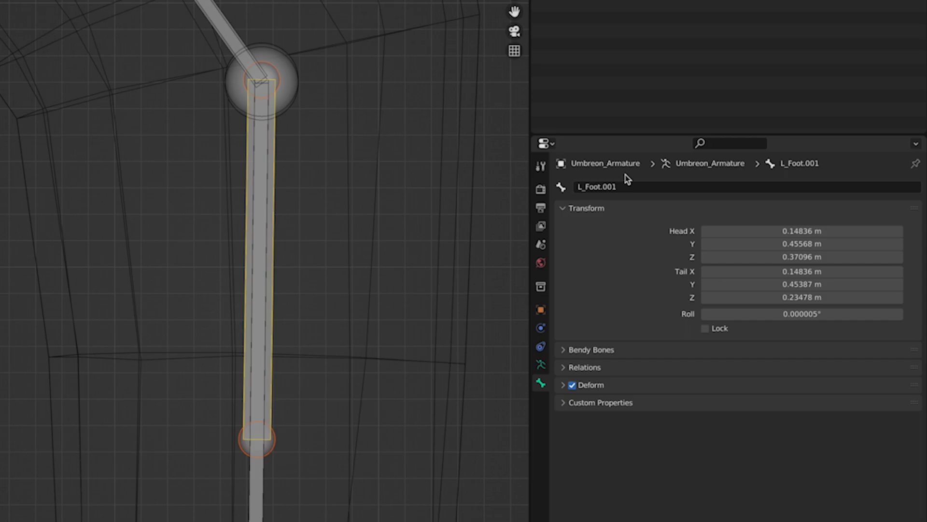
Rename the L_Foot.001 bone by replacing its numeric suffix with "Ctrl".
click(628, 184)
click(628, 185)
key(BackSpace)
key(BackSpace)
text(Ctrl)
key(Return)
Rename the thick upright bone above the toe joint, L_Toe.002, as L_FootRoll.
shift+middle_drag(217, 472, 203, 258)
click(285, 280)
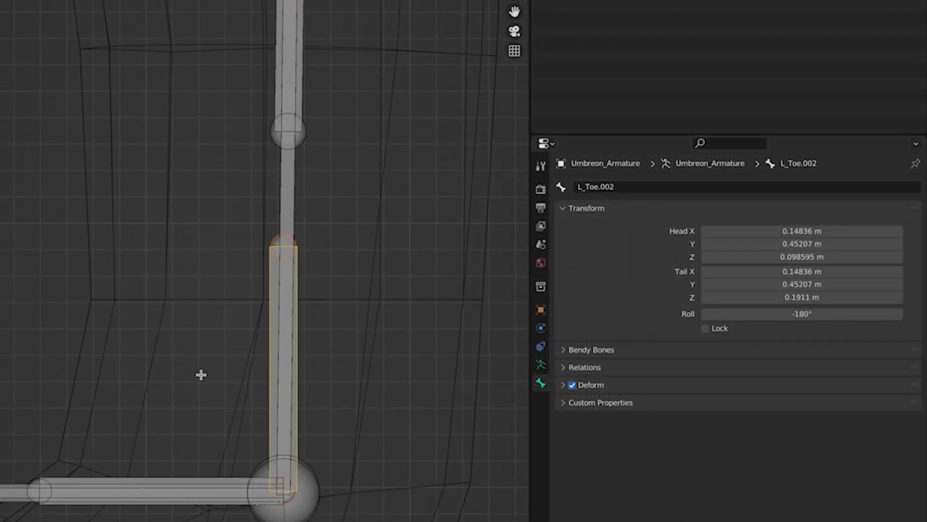
shift+middle_drag(201, 374, 248, 326)
click(625, 187)
text(L_FootRoll)
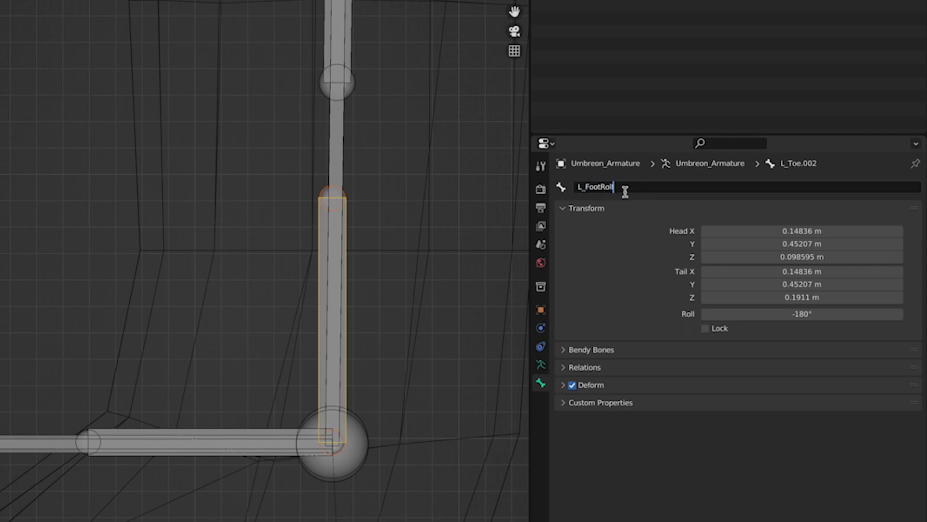
key(Return)
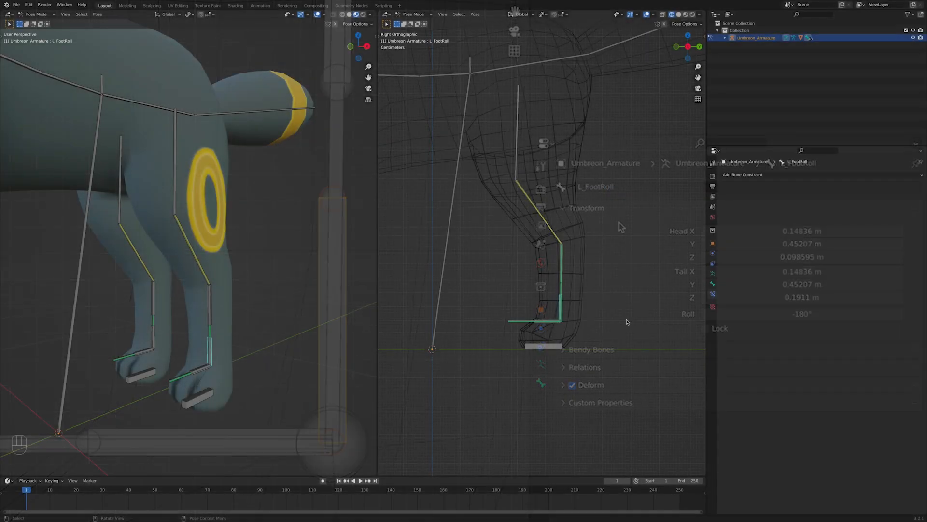
Rotate the Hips bone and lower the Waist bone in Pose Mode to test how the hind legs bend.
key(r)
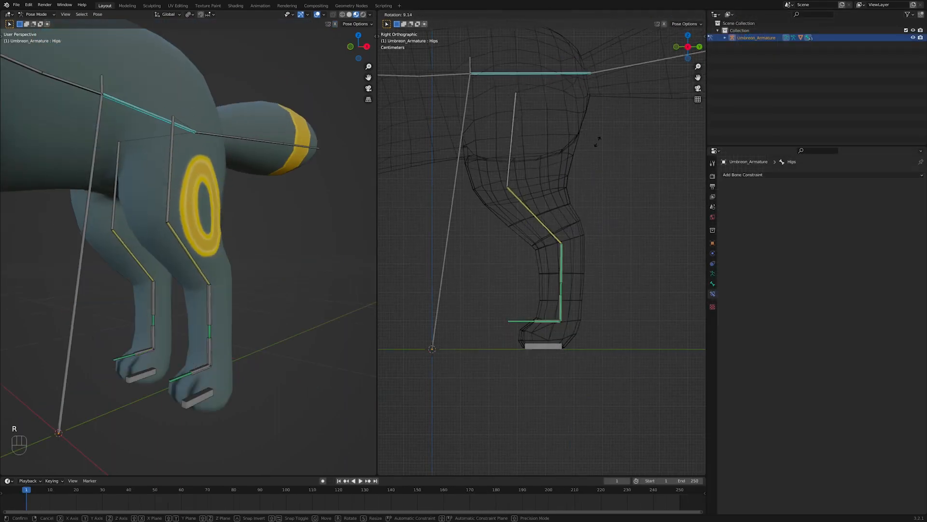
click(471, 62)
click(471, 63)
key(g)
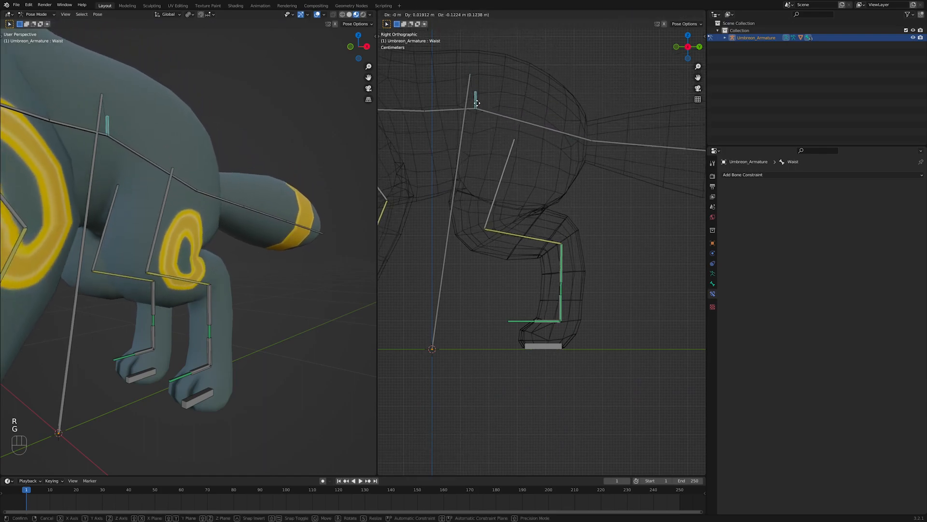
click(493, 153)
Try rotating the L_FootRoll bone freely and around the global Z, Y and X axes, cancelling the rotations.
click(558, 297)
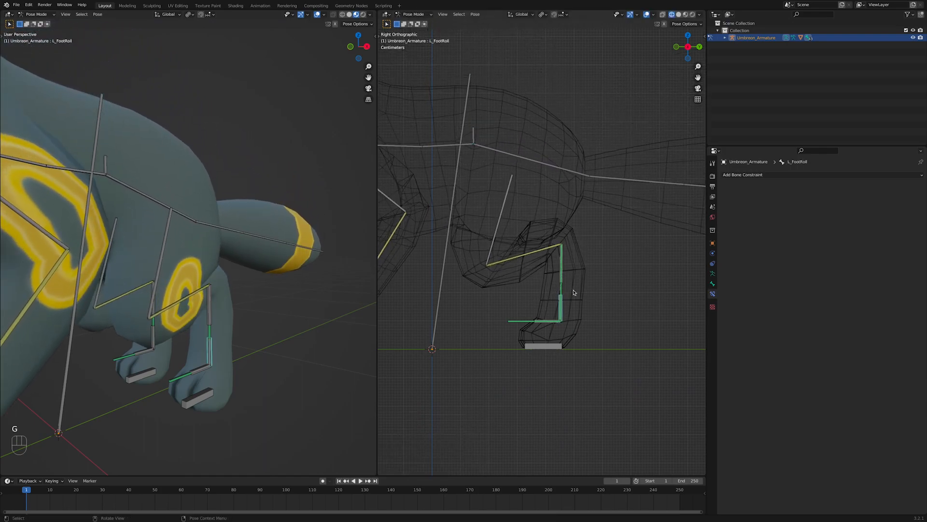
key(r)
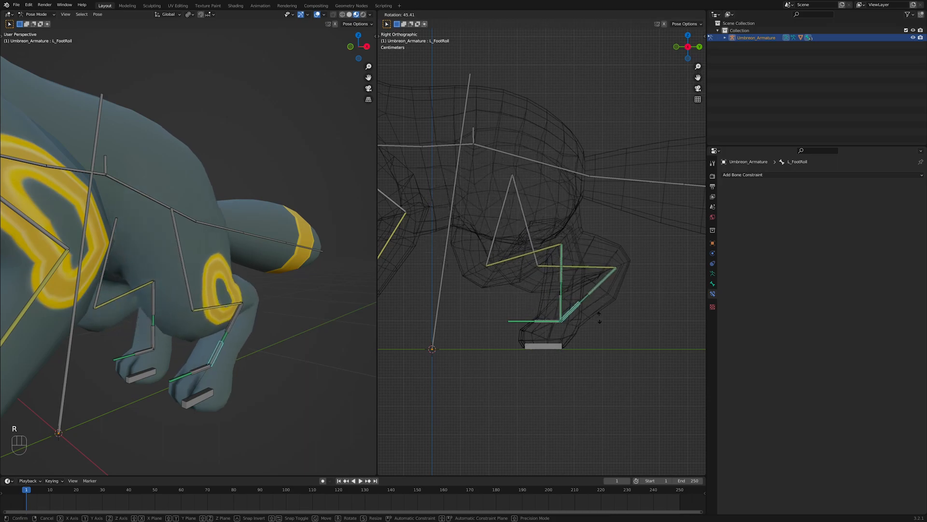
key(z)
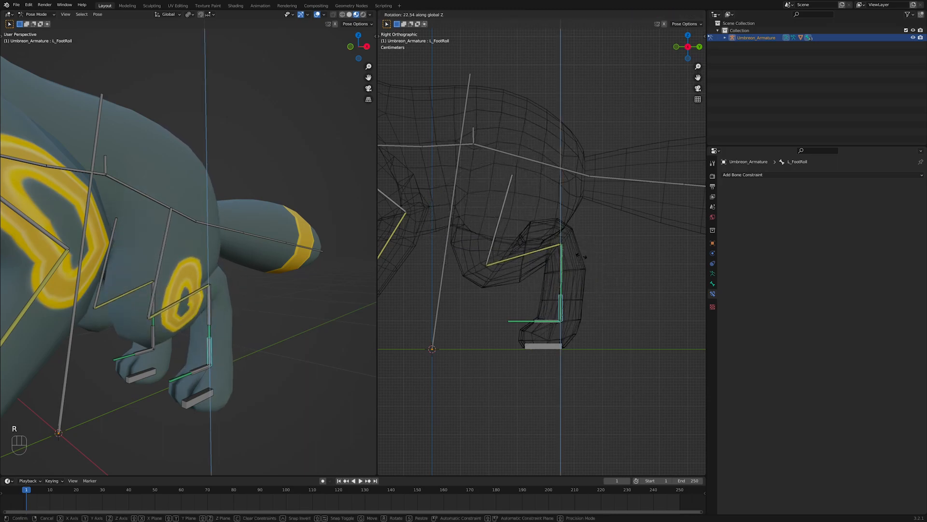
right_click(620, 282)
key(r)
key(y)
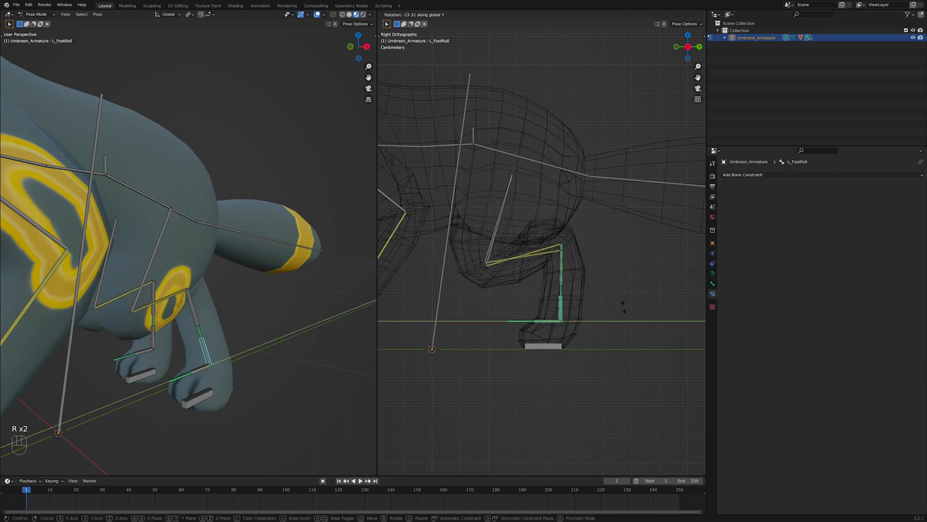
right_click(612, 276)
key(r)
key(x)
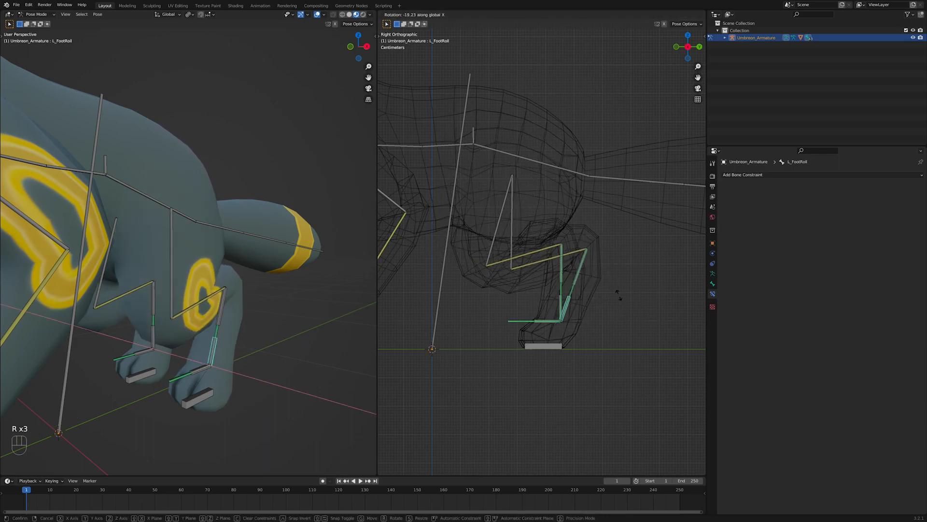
right_click(611, 270)
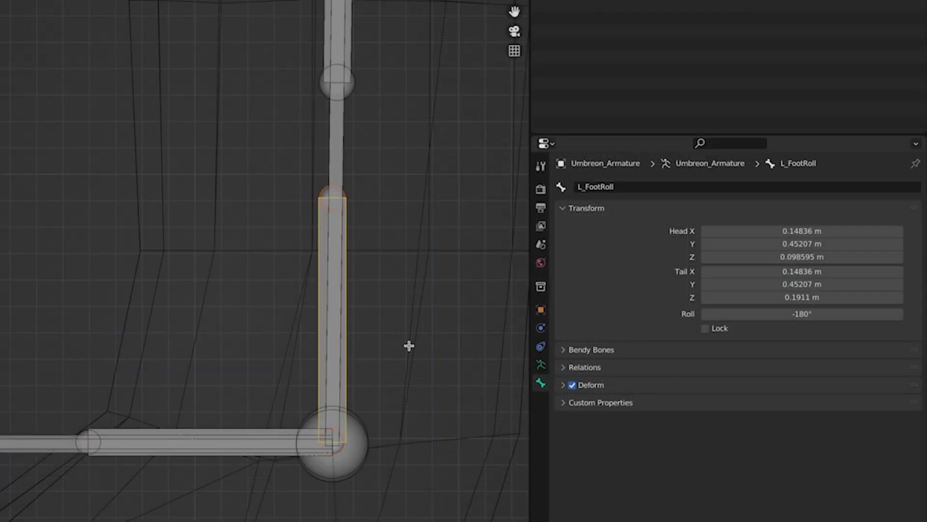
Rename the short horizontal bone overlapping the left toe bone at the ankle joint as L_ToeCtrl.
shift+middle_drag(208, 491, 250, 385)
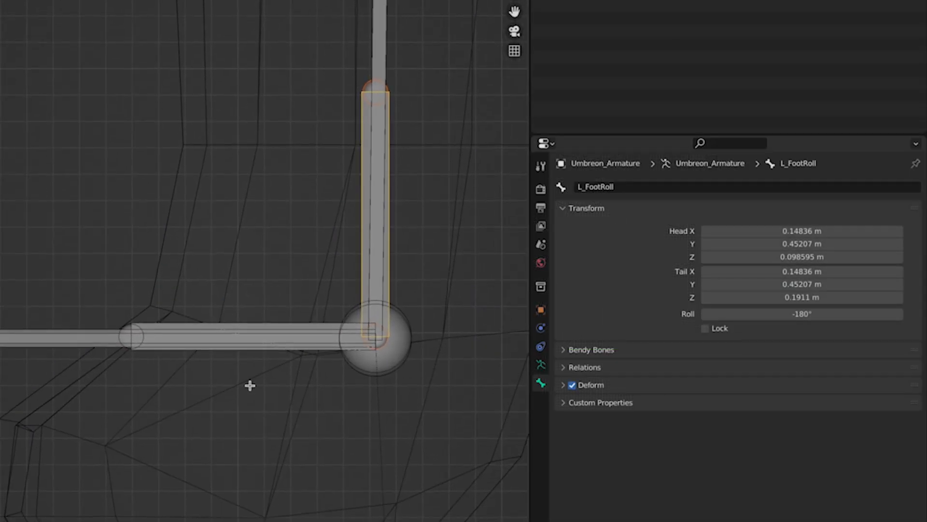
click(266, 328)
double_click(621, 187)
key(BackSpace)
key(BackSpace)
key(BackSpace)
key(BackSpace)
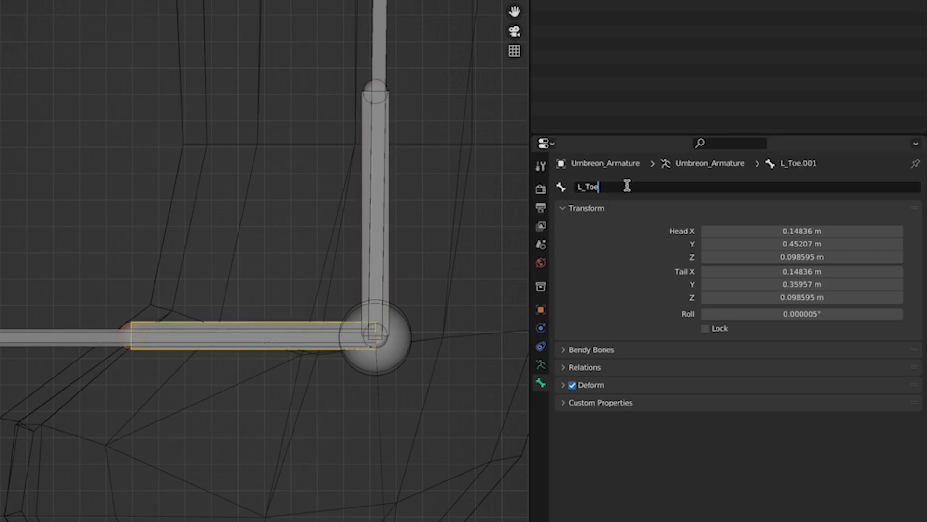
text(Ctrl)
key(Return)
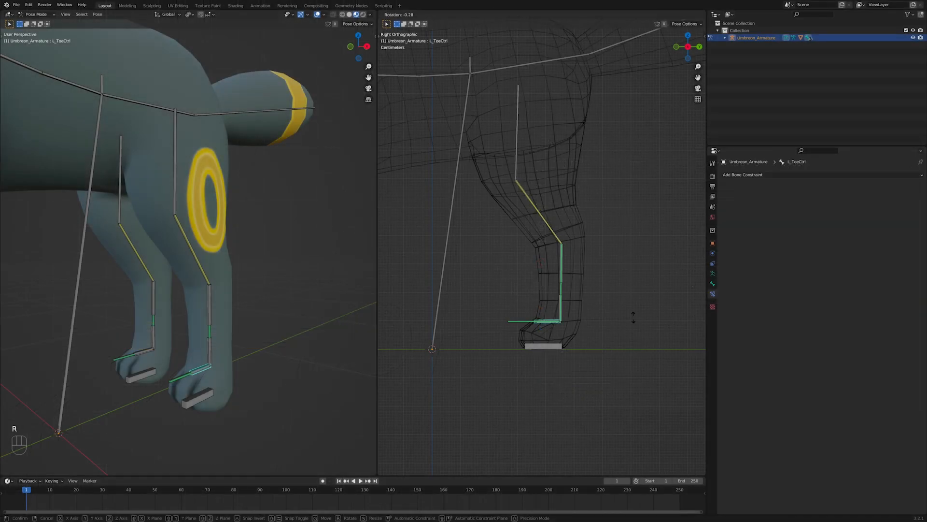
Test the L_ToeCtrl bone by rotating it around the global Z, X and Y axes.
key(r)
key(z)
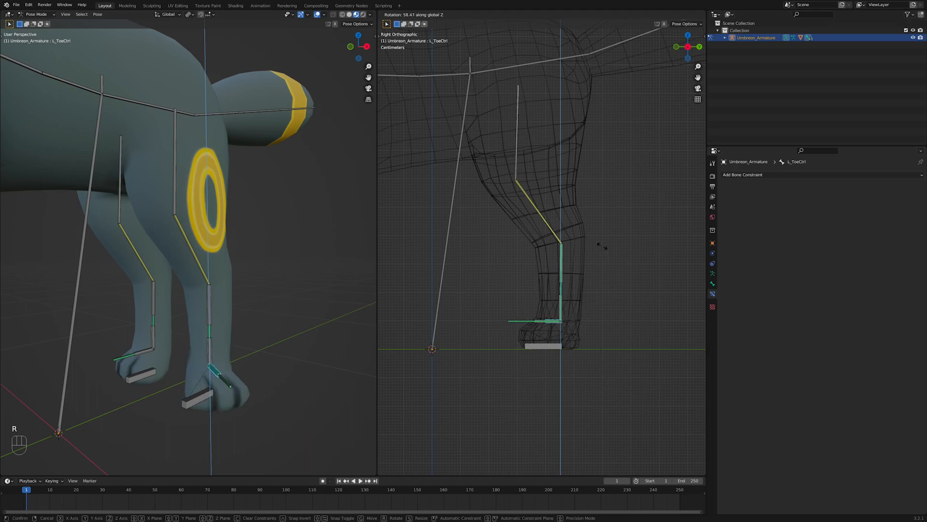
right_click(617, 298)
key(r)
key(x)
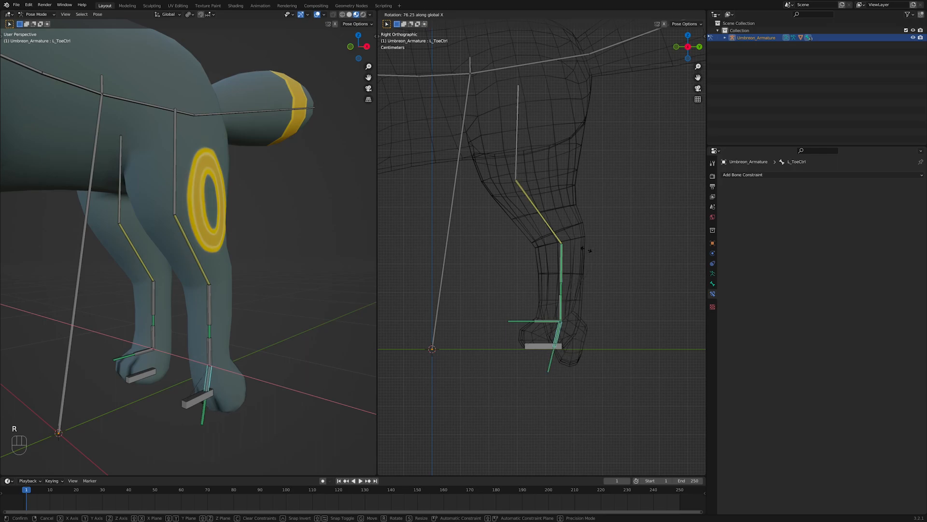
click(603, 314)
key(r)
key(y)
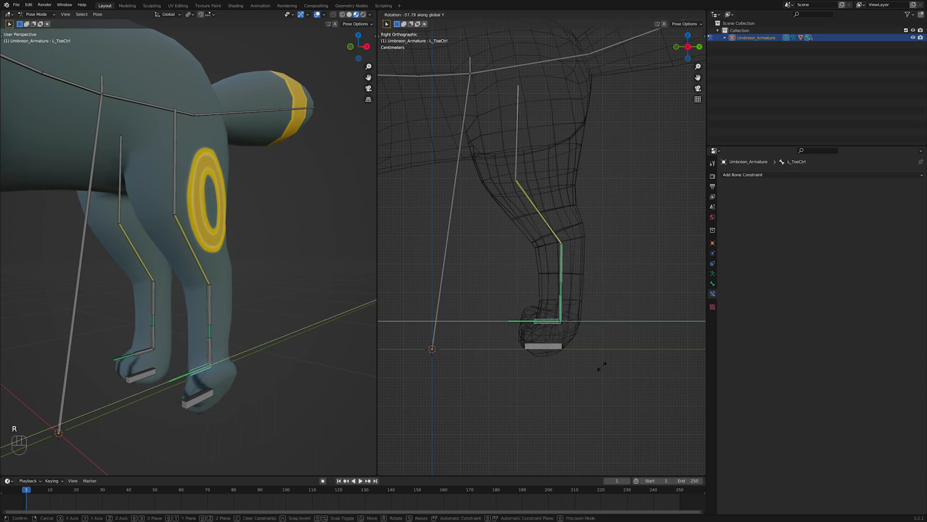
click(599, 305)
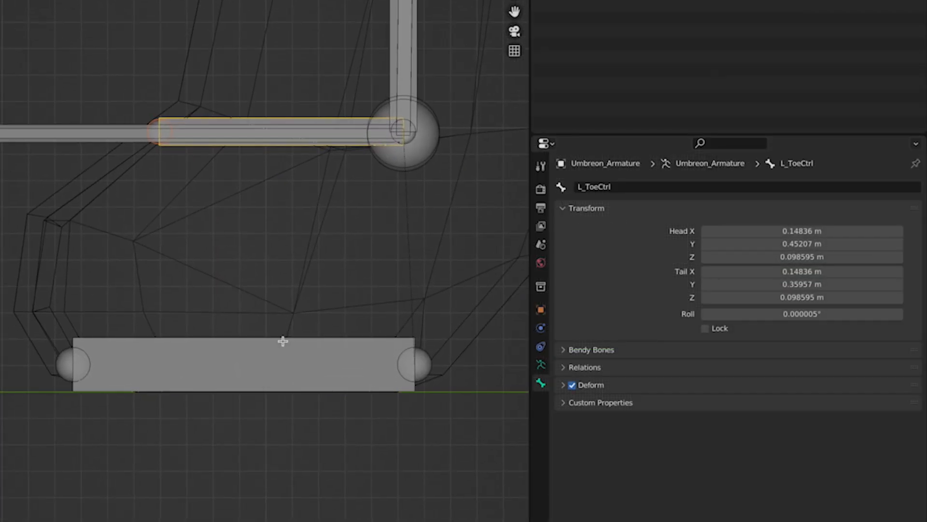
Rename the thick control bone on the ground under the left hind foot as L_FootCtrl.
click(566, 270)
click(665, 187)
key(BackSpace)
key(BackSpace)
key(BackSpace)
key(BackSpace)
key(BackSpace)
key(BackSpace)
key(BackSpace)
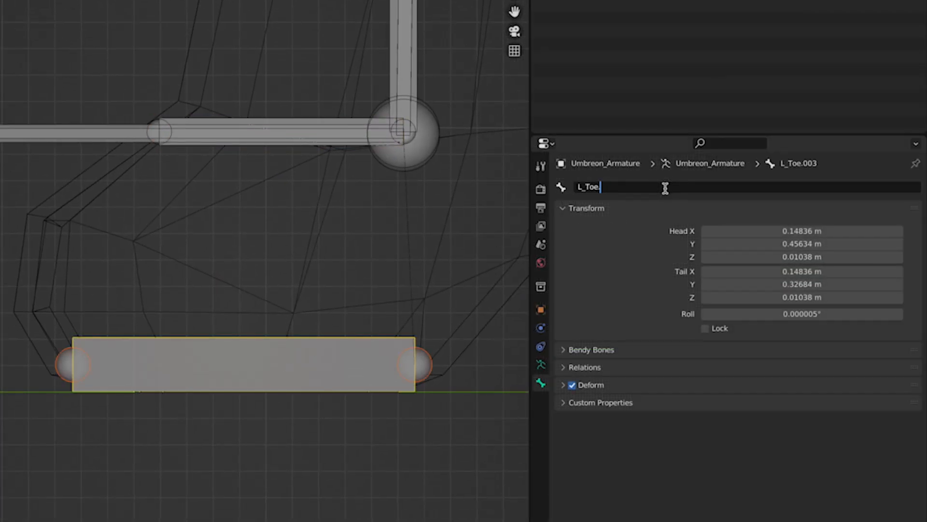
text(FootCtrl)
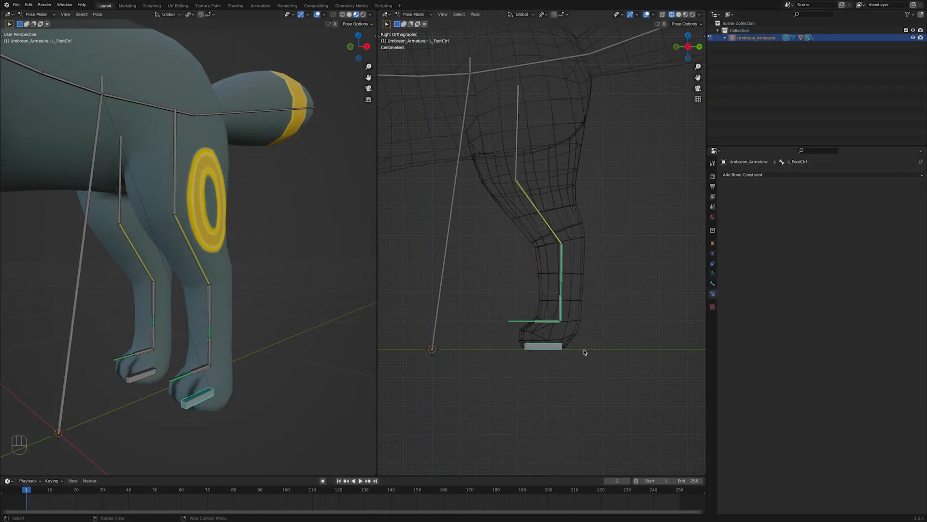
Test the L_FootCtrl bone by moving and rotating it into several leg poses, and undo these transforms.
key(g)
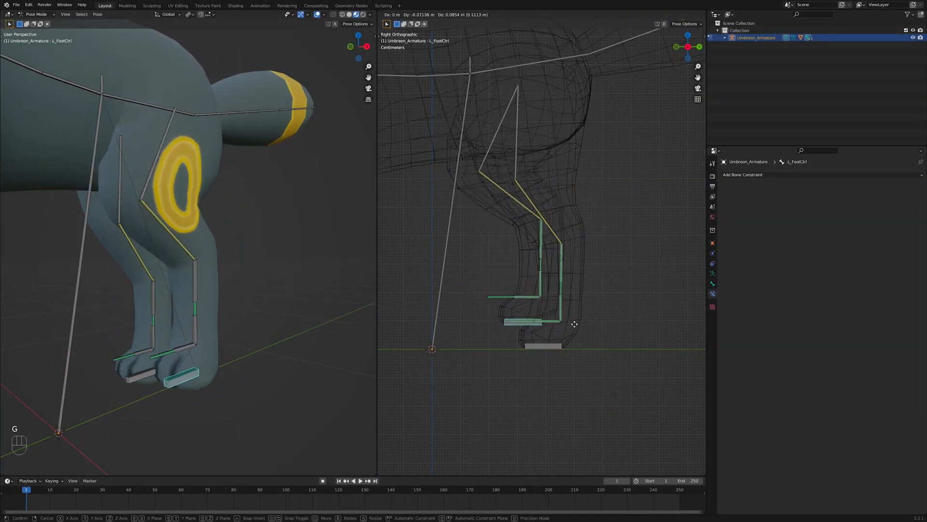
click(536, 319)
key(r)
click(521, 285)
key(g)
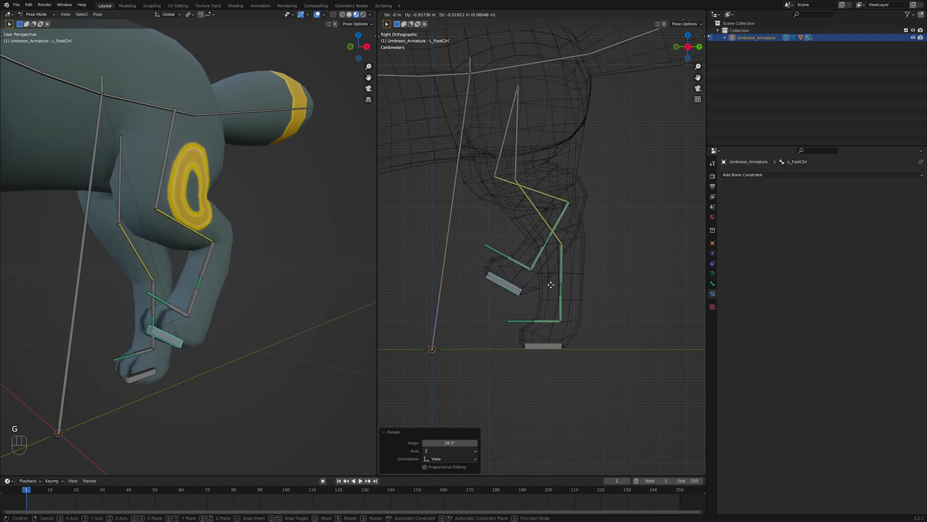
click(580, 304)
key(r)
click(528, 307)
key(g)
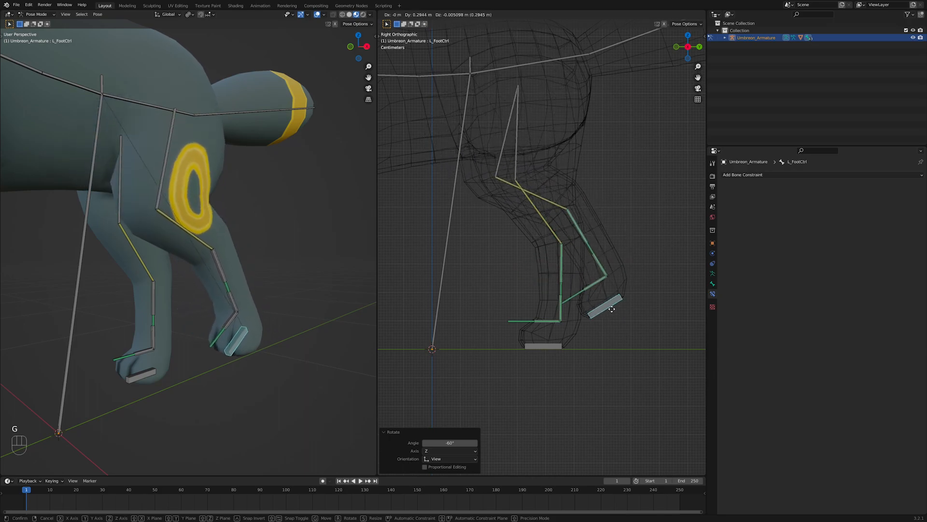
click(627, 299)
key(super+z)
key(super+z)
key(super+z)
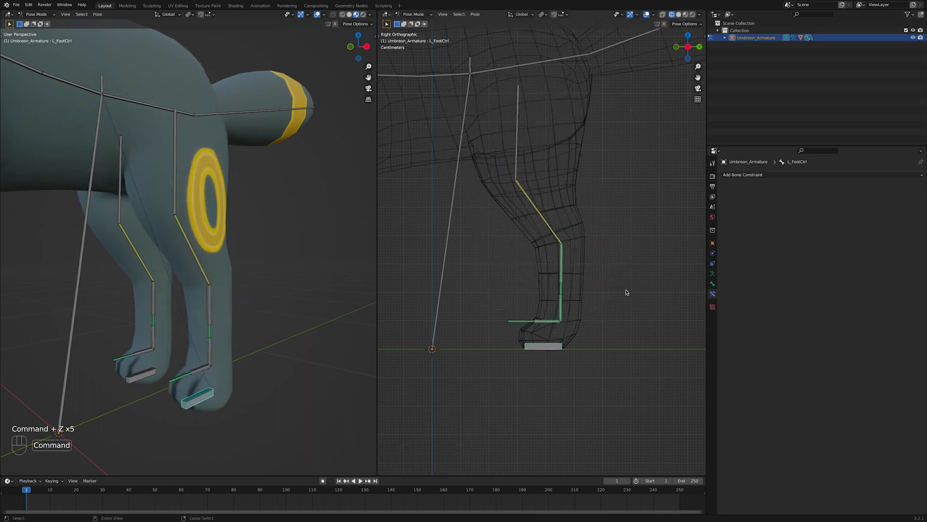
Select the long bone that rises from the world origin to the base of the spine.
click(712, 283)
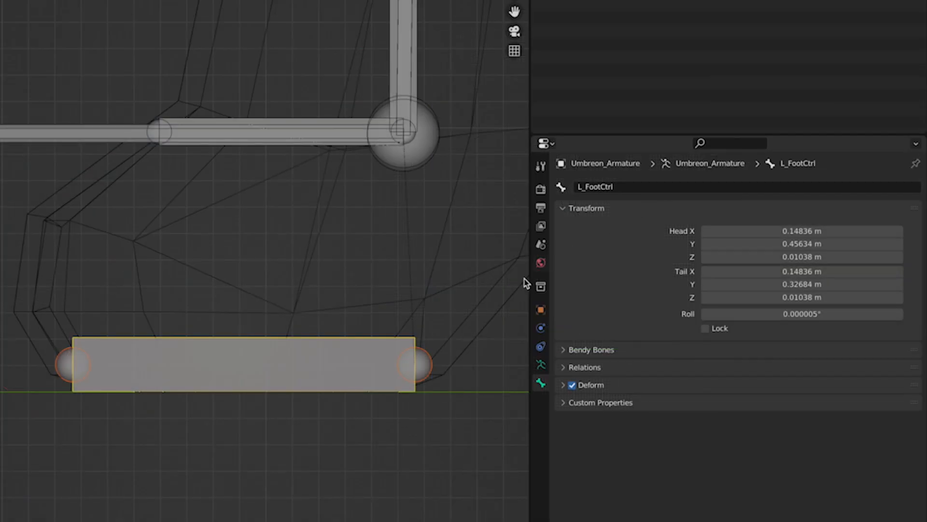
scroll(234, 294, down, 6)
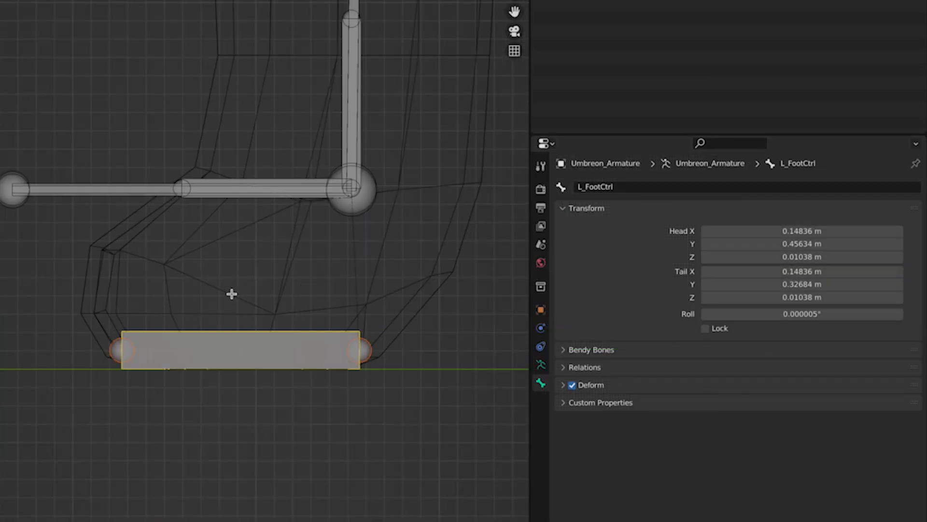
shift+middle_drag(228, 185, 322, 482)
scroll(275, 428, down, 2)
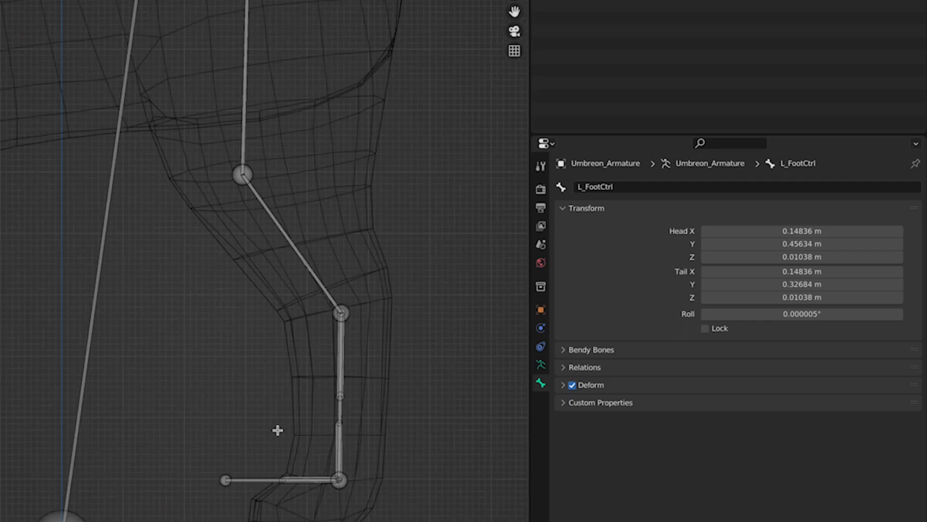
middle_drag(276, 428, 217, 360)
click(161, 327)
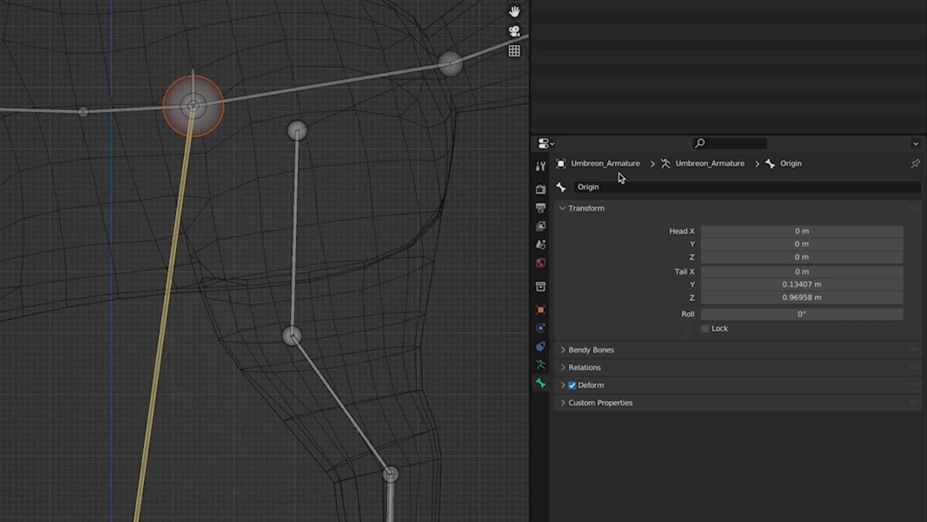
Rename the short vertical bone at the tip of the Origin bone as Waist.
shift+middle_drag(246, 96, 259, 281)
scroll(259, 282, up, 5)
shift+middle_drag(214, 308, 293, 231)
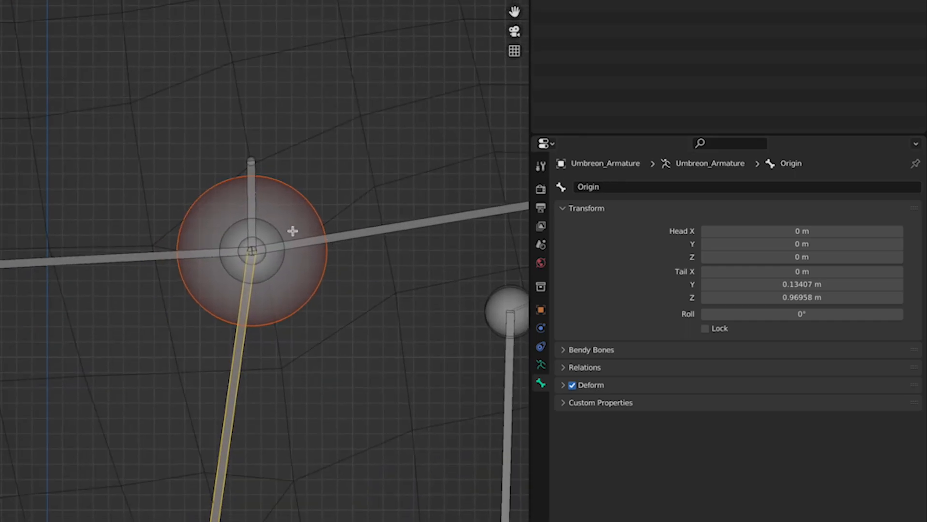
click(252, 196)
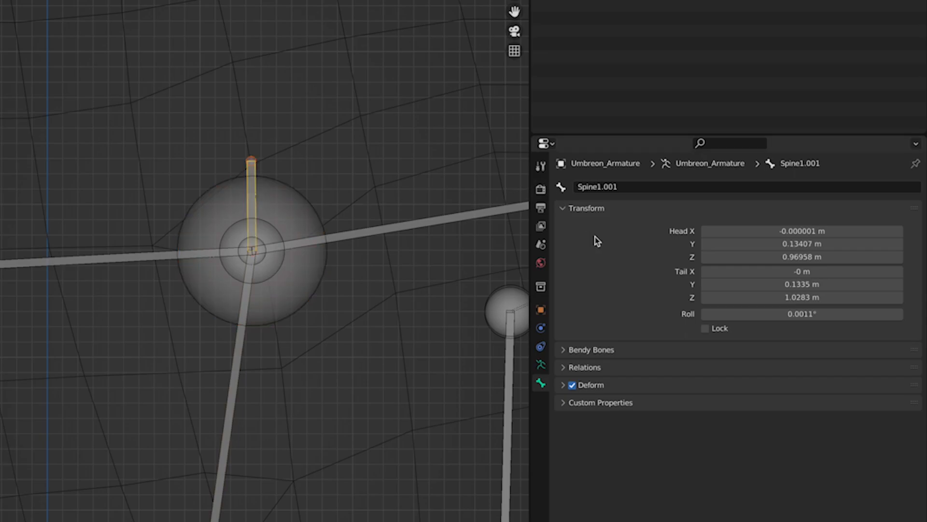
click(622, 186)
text(Waist)
key(Return)
Rename the upper overlapping bone of the right lower hind leg, R_Foot.001, as R_FootIK.
scroll(356, 410, down, 4)
shift+middle_drag(402, 468, 314, 224)
scroll(384, 388, up, 3)
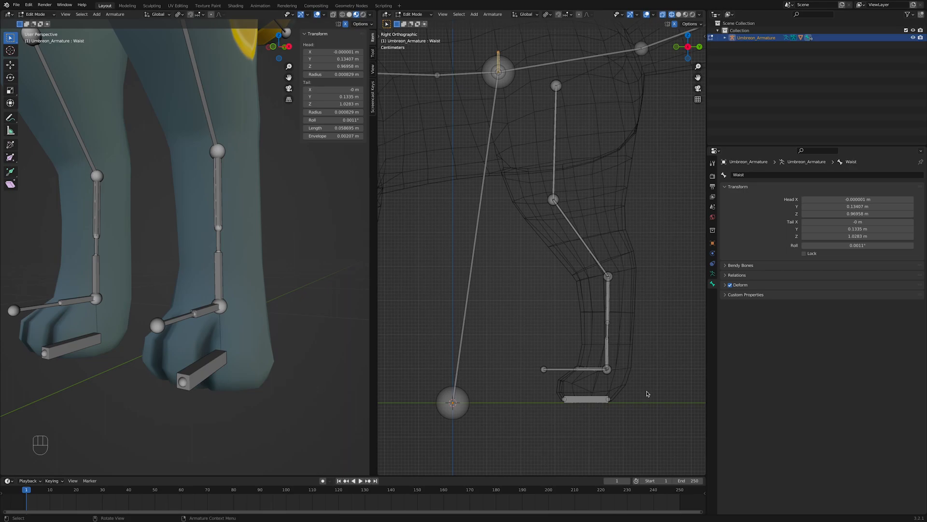
shift+middle_drag(167, 298, 247, 268)
scroll(252, 294, up, 3)
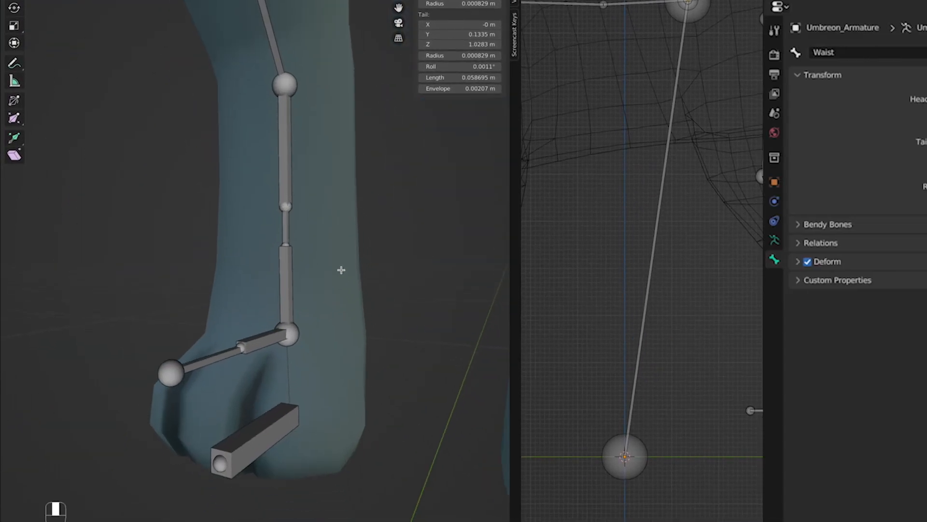
click(285, 150)
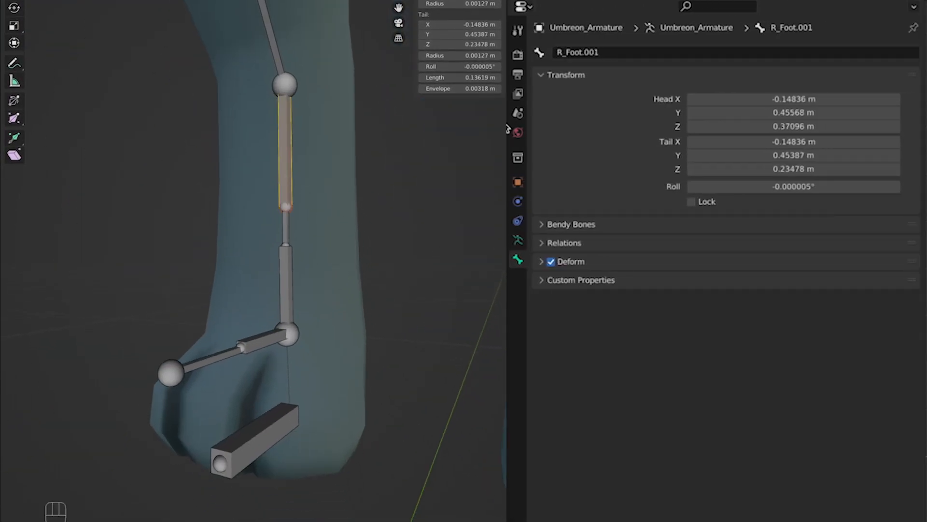
click(611, 55)
click(611, 55)
key(BackSpace)
key(BackSpace)
key(BackSpace)
key(BackSpace)
text(IK)
key(Return)
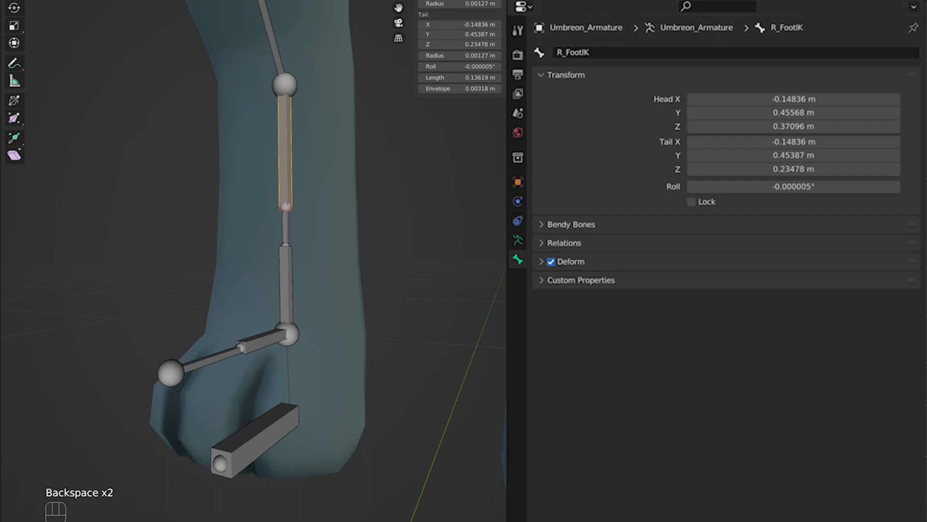
Rename the vertical bone just above the right ankle joint as R_FootRoll.
click(285, 281)
double_click(689, 52)
key(BackSpace)
key(BackSpace)
key(BackSpace)
key(BackSpace)
key(BackSpace)
key(BackSpace)
key(BackSpace)
text(FootRoll)
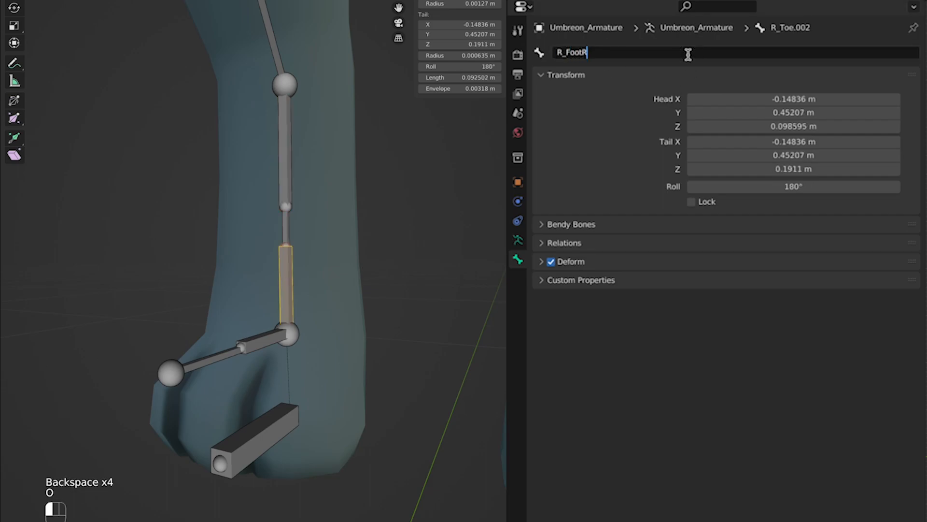
key(Return)
Rename the short bone overlapping the right toe bone as R_ToeCtrl.
click(269, 340)
click(635, 52)
click(636, 52)
key(BackSpace)
key(BackSpace)
key(BackSpace)
key(BackSpace)
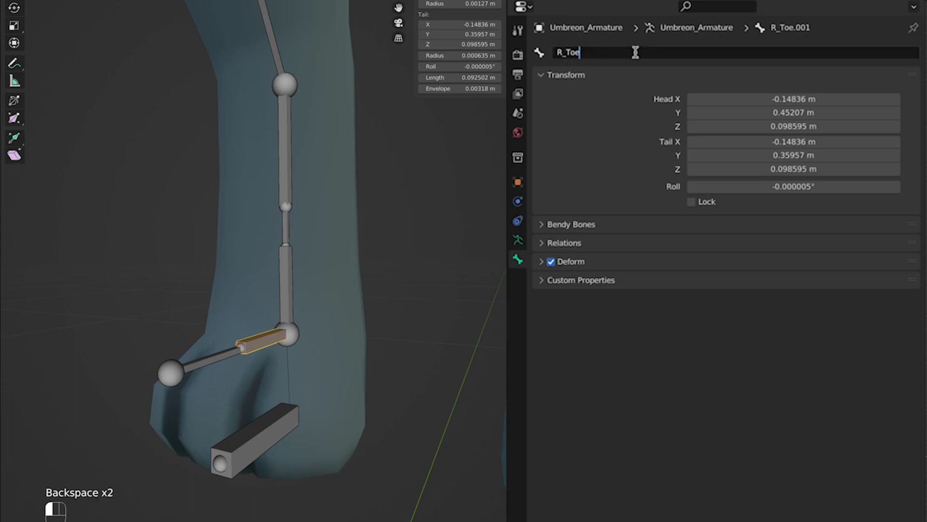
text(Ctrl)
key(Return)
Rename the thick control bone under the right hind foot as R_FootCtrl.
click(252, 415)
click(624, 52)
click(624, 53)
key(BackSpace)
key(BackSpace)
key(BackSpace)
key(BackSpace)
key(BackSpace)
key(BackSpace)
key(BackSpace)
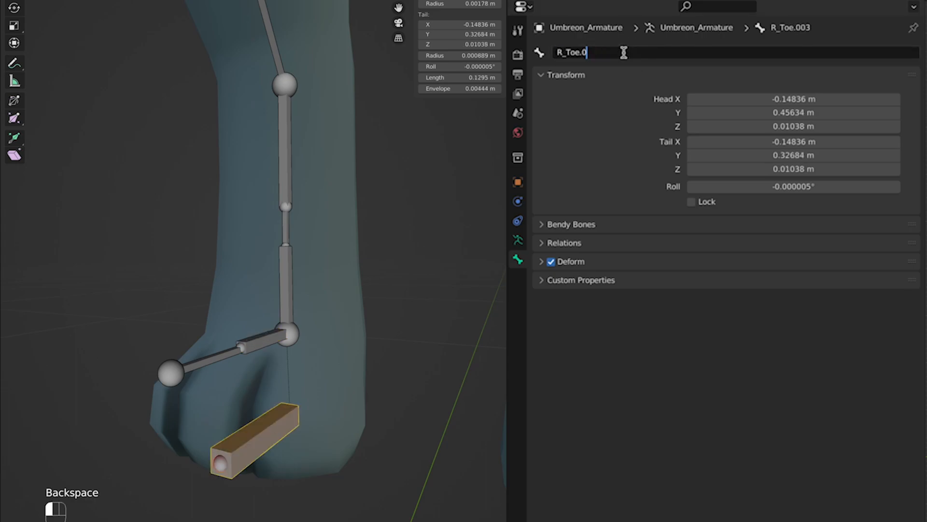
text(FootCtrl)
key(Return)
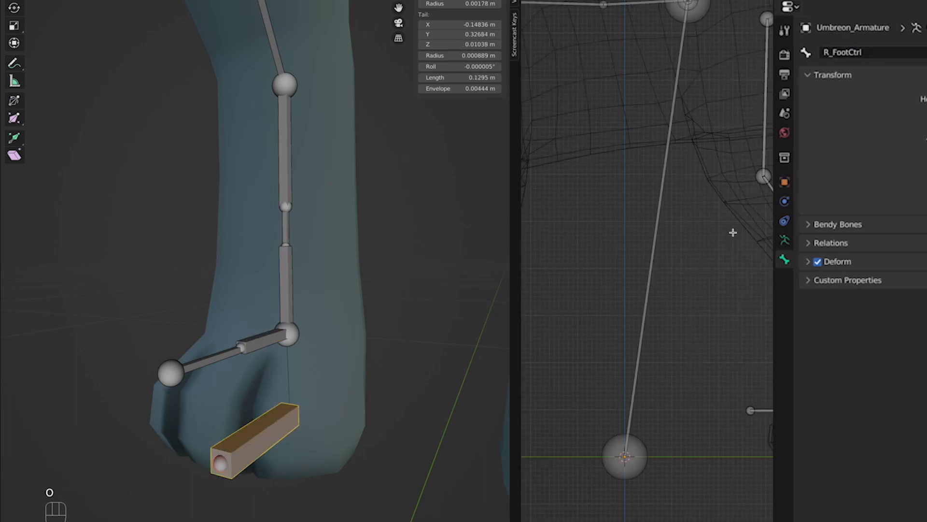
Parent the L_FootIK bone to the L_FootRoll bone with Keep Offset and check the parent relation on both sides.
mouse_move(376, 310)
shift+middle_down()
mouse_move(223, 337)
mouse_move(343, 344)
mouse_move(375, 326)
shift+middle_up()
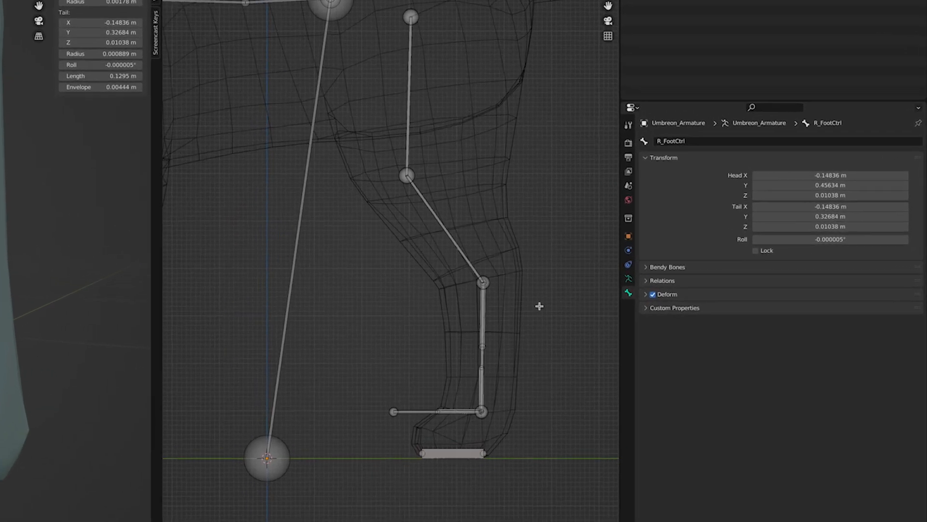
click(726, 275)
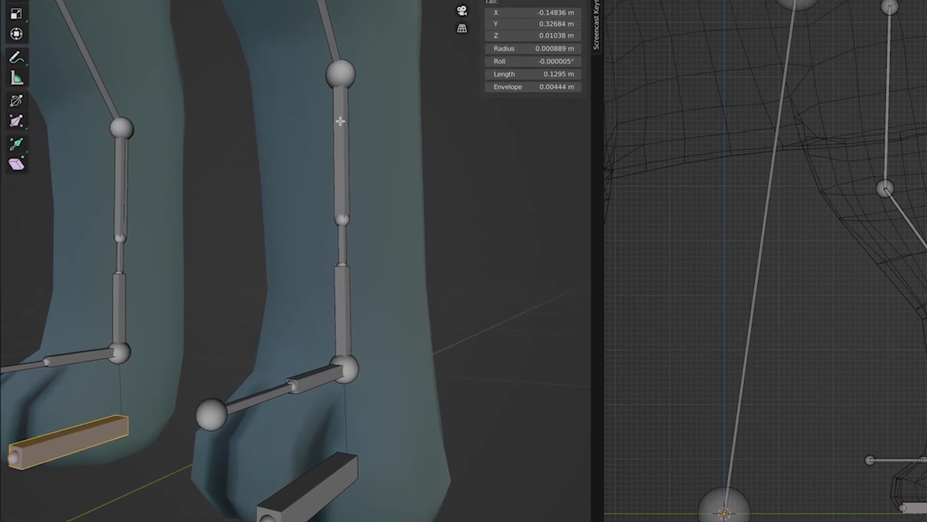
click(340, 121)
shift+middle_drag(447, 238, 447, 339)
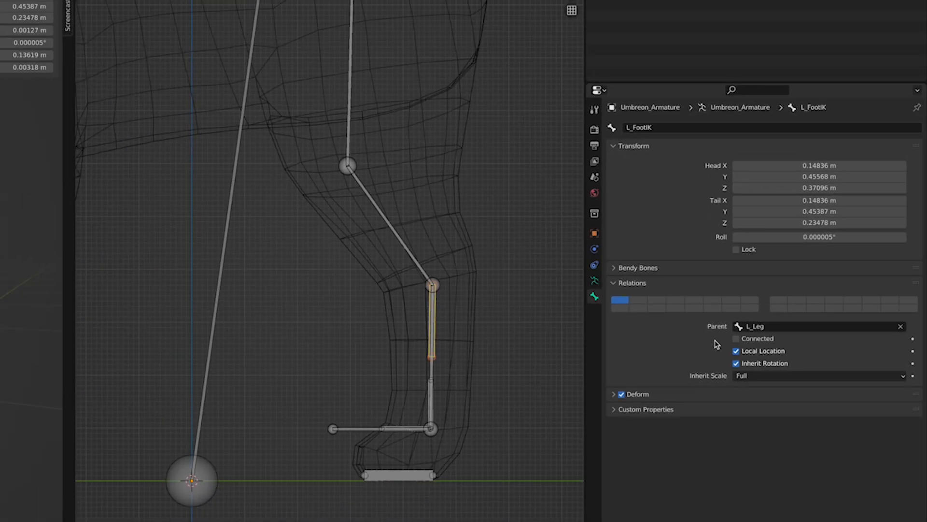
scroll(408, 271, up, 6)
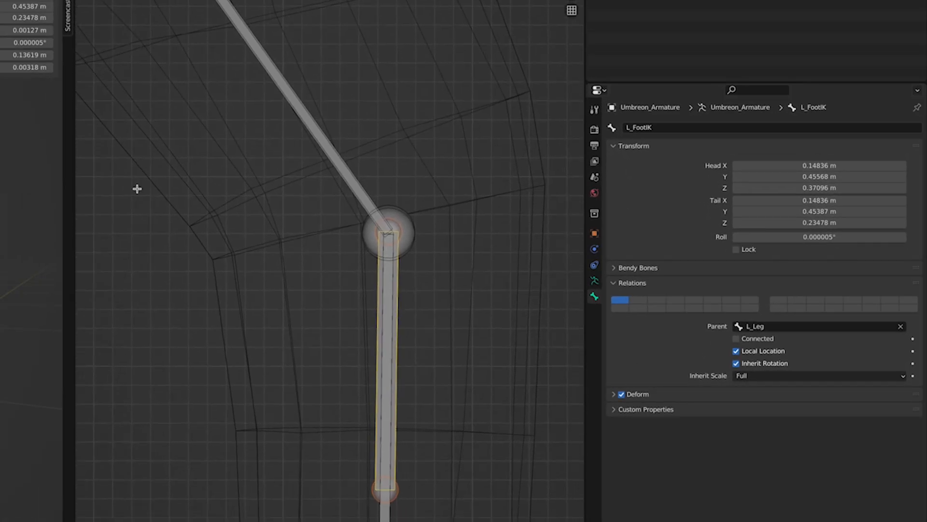
shift+middle_drag(137, 188, 126, 170)
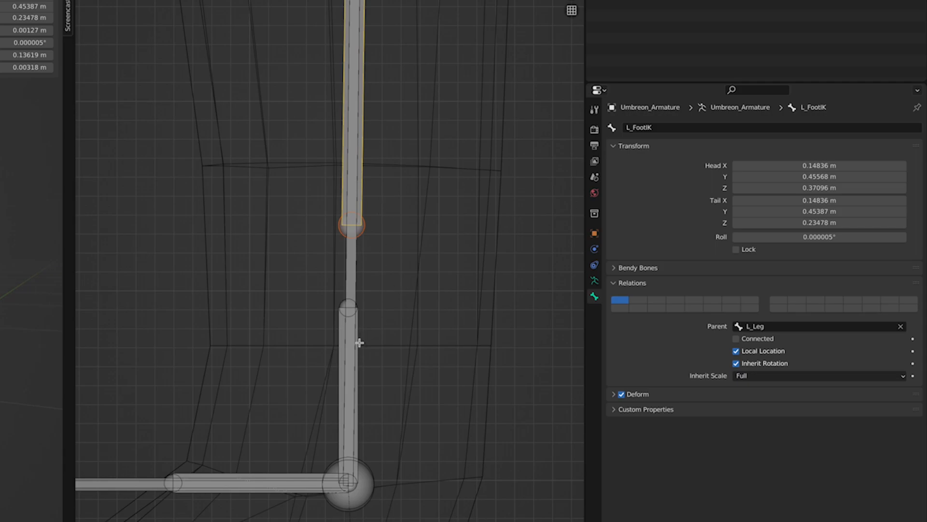
shift+click(342, 331)
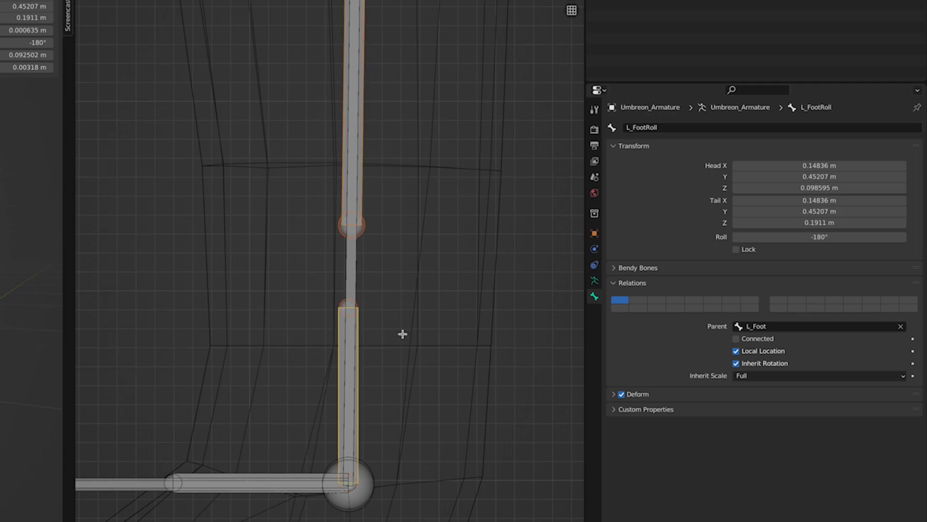
key(ctrl+p)
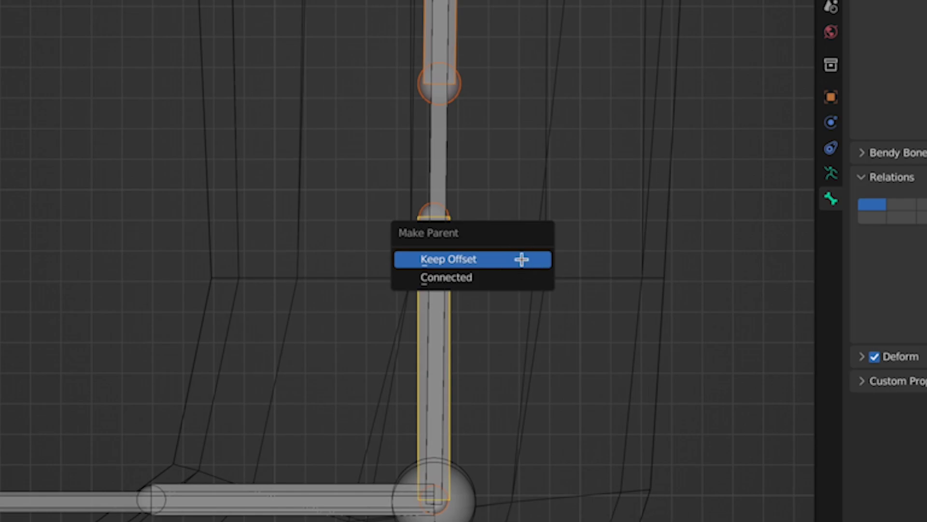
click(522, 260)
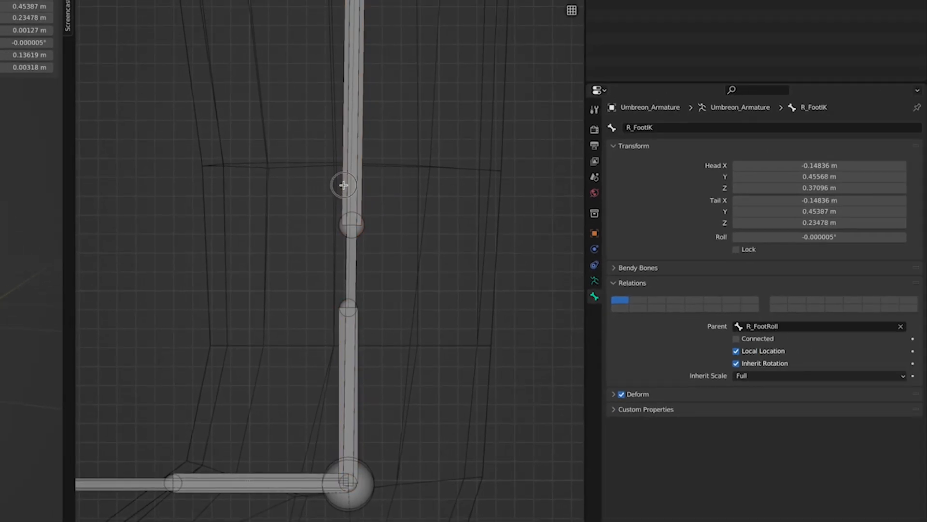
click(343, 186)
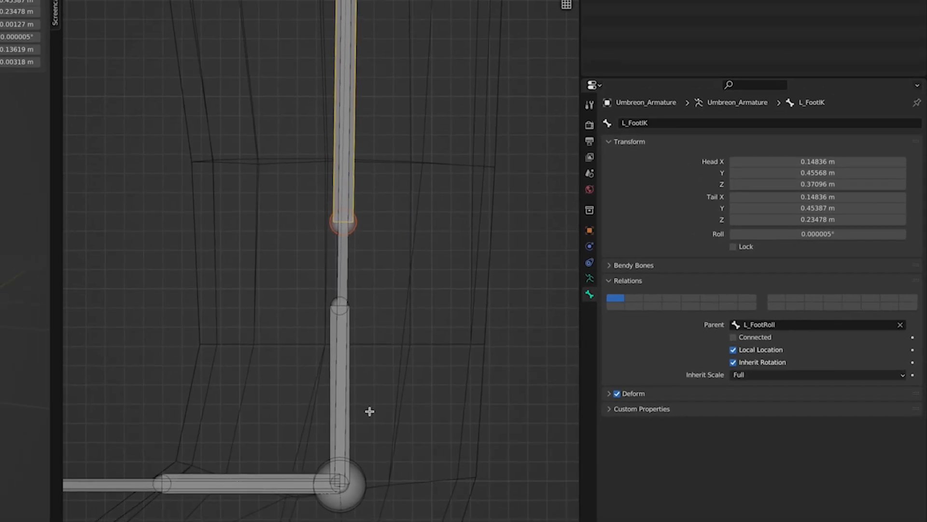
Parent the L_FootRoll bone to the thick L_FootCtrl bone under the foot, keeping the offset.
shift+middle_drag(368, 409, 457, 255)
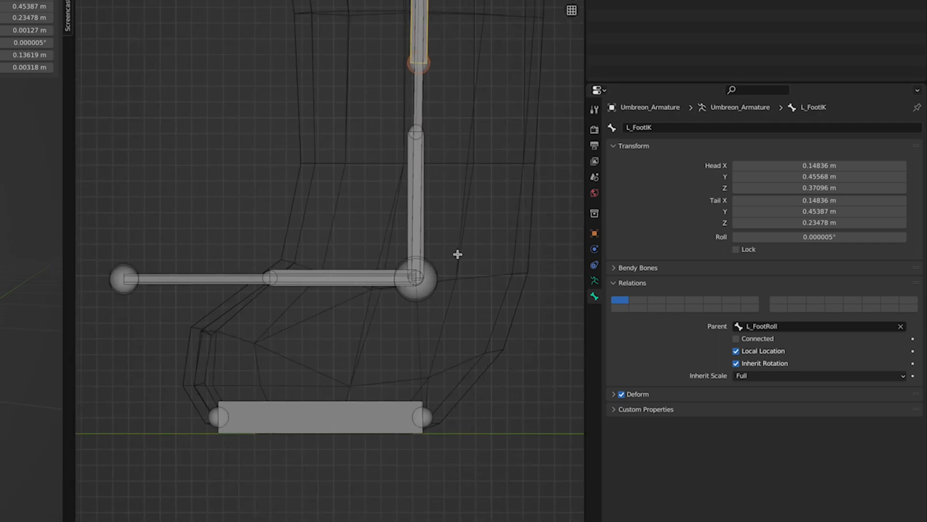
scroll(495, 284, up, 1)
scroll(495, 284, down, 1)
click(409, 175)
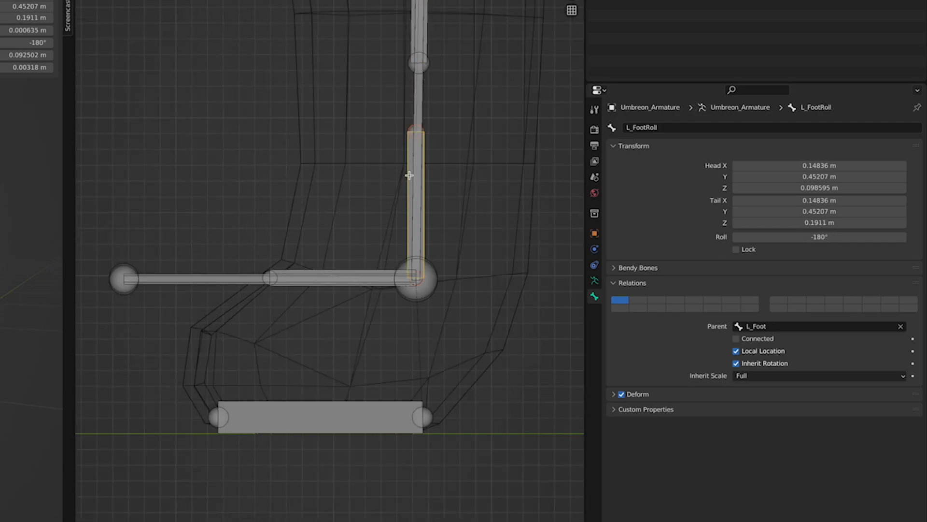
shift+click(319, 411)
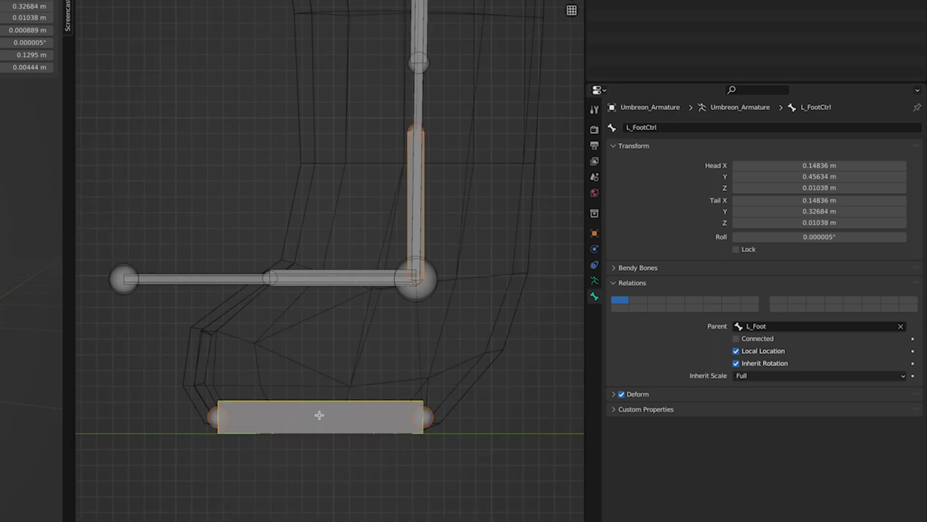
key(ctrl+p)
click(337, 377)
Parent the L_ToeCtrl bone to the L_FootCtrl bone, keeping the offset.
scroll(340, 376, up, 3)
shift+middle_drag(351, 385, 378, 313)
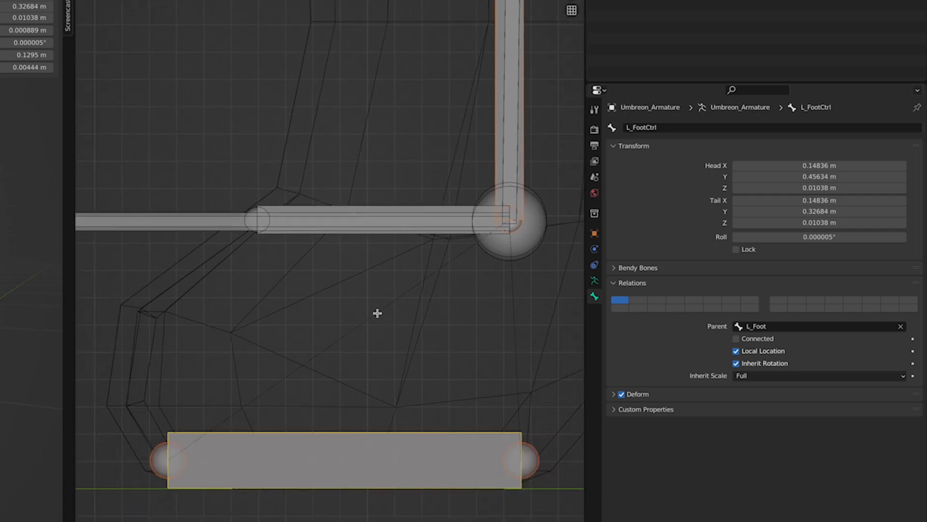
click(374, 208)
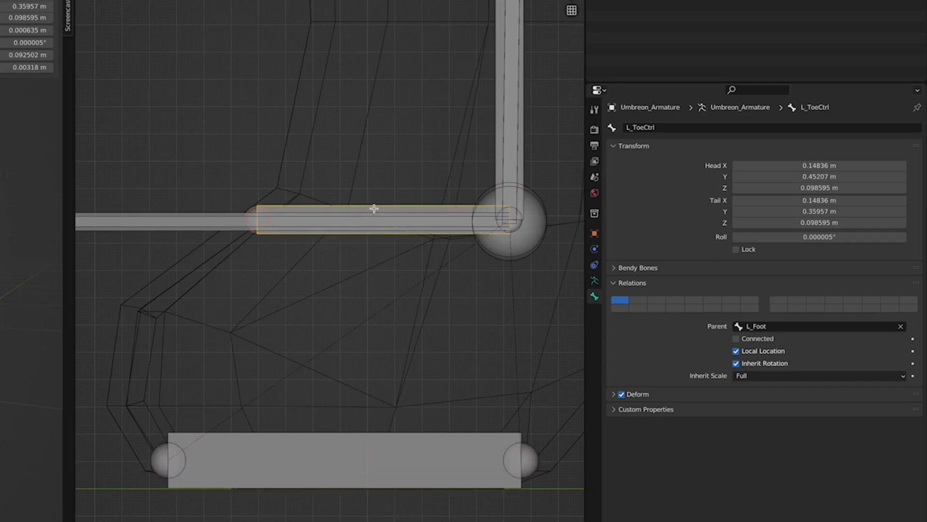
shift+click(318, 461)
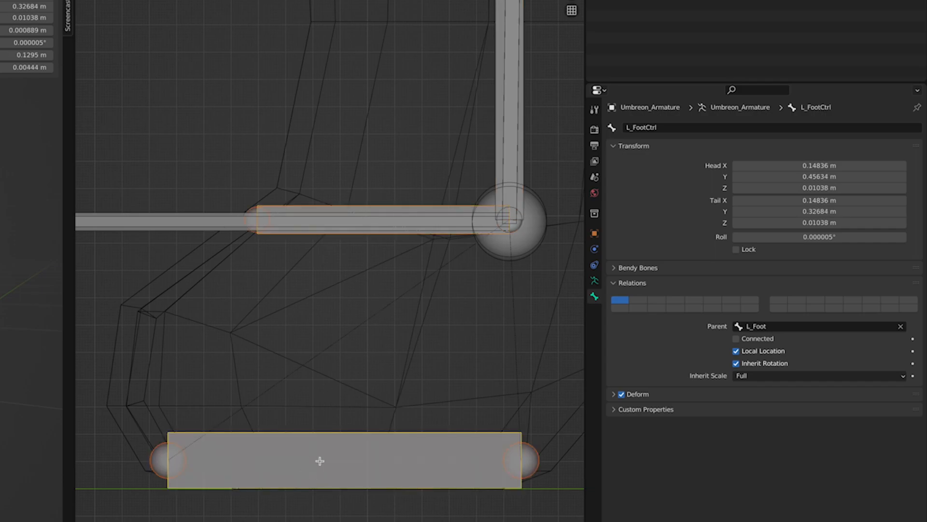
key(ctrl+p)
click(360, 380)
Parent the foot control bones of both hind legs to the Origin bone, keeping the offset.
scroll(348, 311, down, 4)
shift+middle_drag(187, 297, 327, 415)
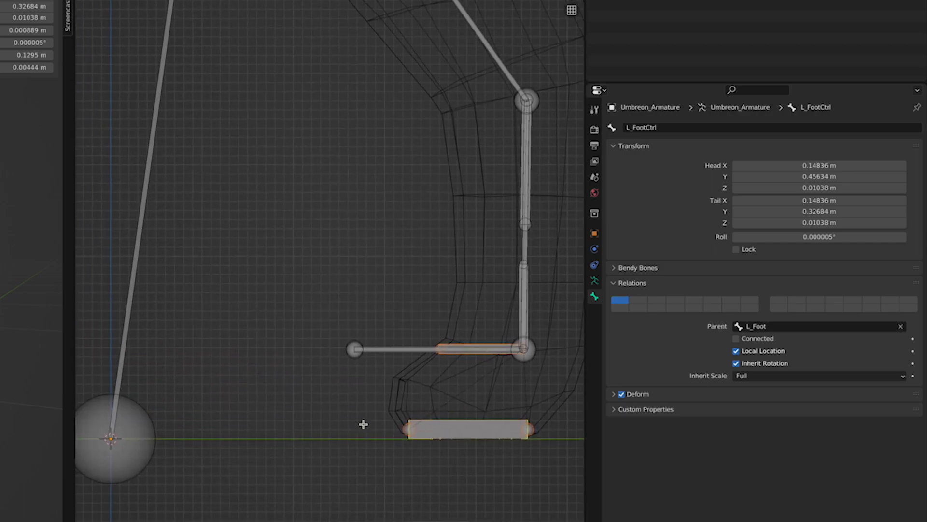
key(ctrl+shift+m)
click(452, 428)
shift+middle_drag(267, 266, 316, 288)
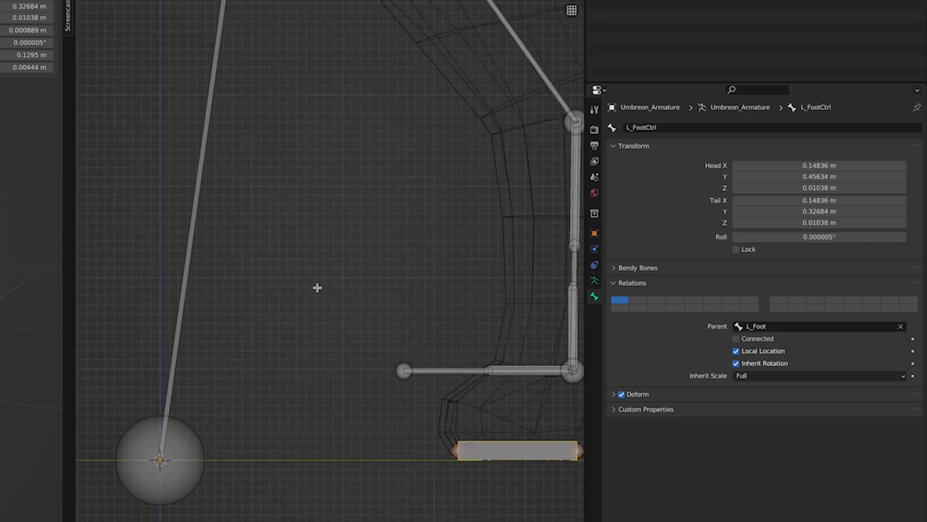
shift+click(186, 266)
scroll(283, 305, down, 2)
scroll(284, 307, down, 1)
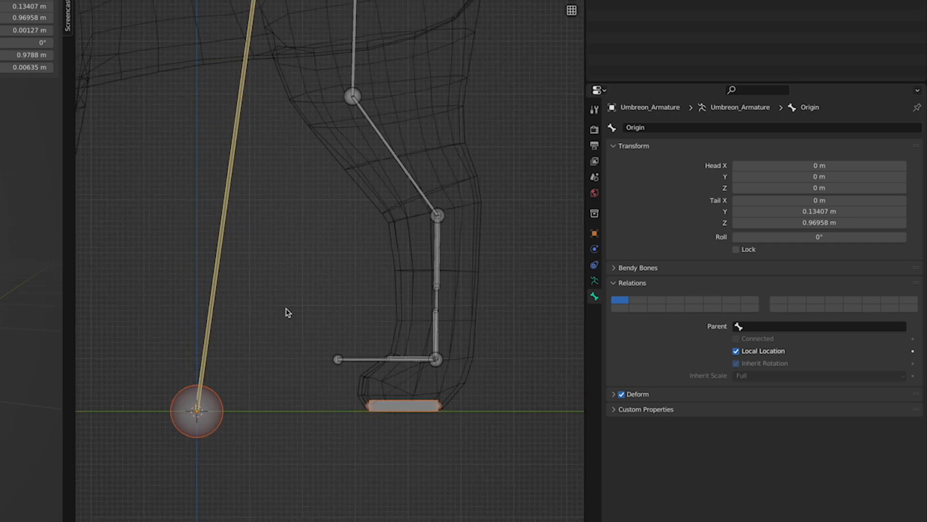
key(ctrl+p)
click(286, 310)
Parent the first spine bone running forward from the waist joint to the short vertical Waist bone, keeping the offset.
shift+middle_drag(325, 30, 373, 367)
scroll(352, 222, up, 3)
scroll(376, 270, up, 2)
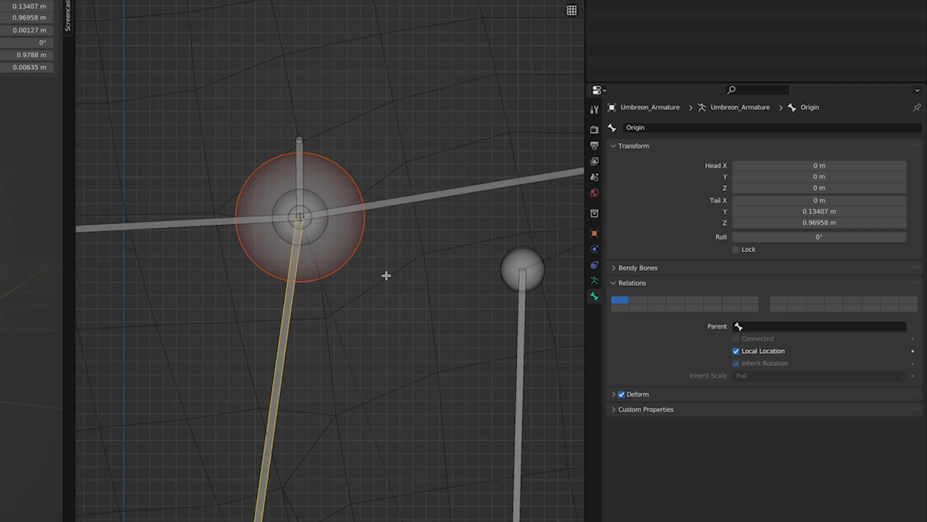
shift+middle_drag(387, 276, 444, 256)
click(286, 202)
shift+click(371, 127)
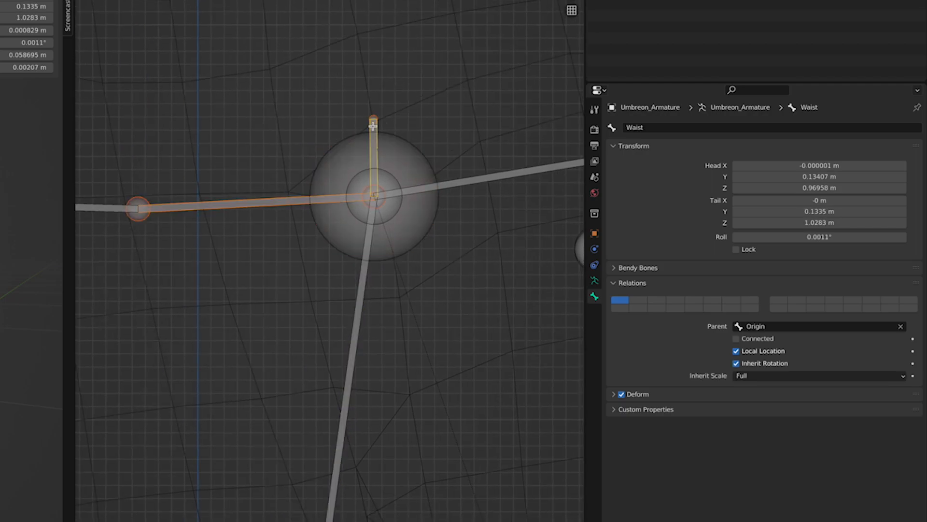
key(ctrl+p)
click(372, 127)
Parent the hip bone running from the waist joint toward the tail to the Waist bone, keeping the offset.
shift+middle_drag(489, 209, 316, 286)
scroll(316, 286, down, 1)
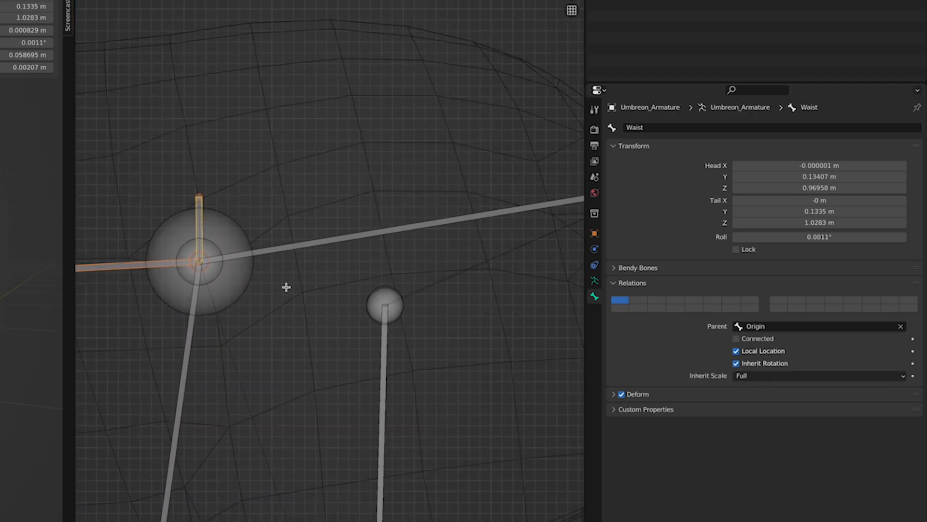
click(295, 247)
shift+click(198, 207)
key(ctrl+p)
click(285, 206)
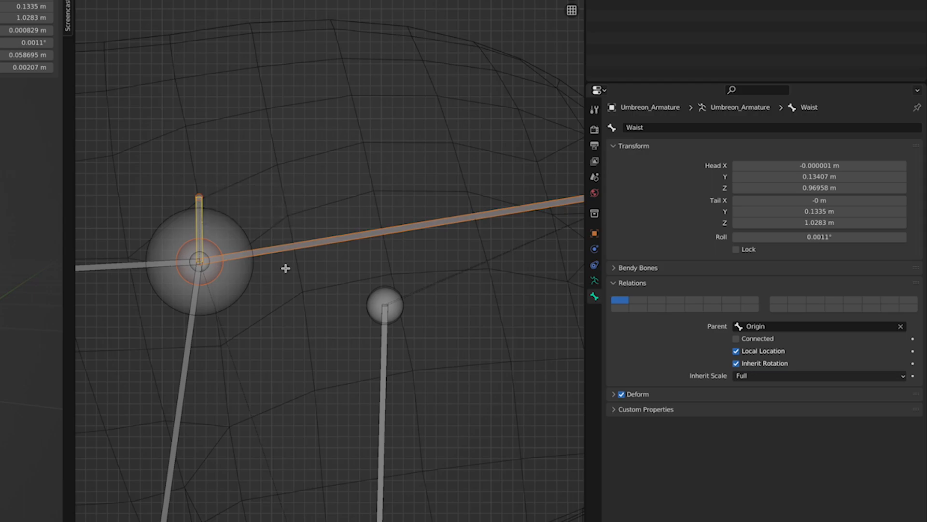
Examine the parent relationship lines between the hind-leg control bones, the Origin bone and the rest of the armature.
shift+middle_drag(285, 267, 406, 263)
scroll(406, 263, up, 1)
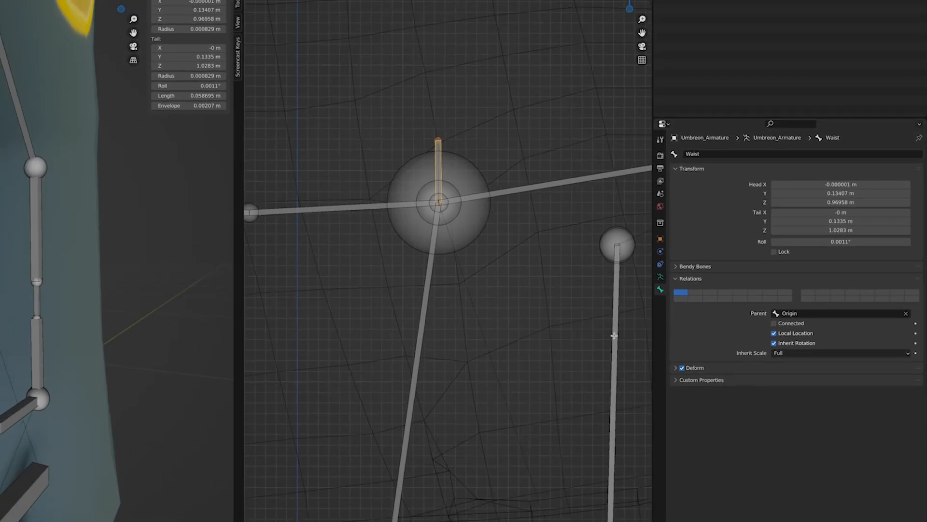
scroll(461, 432, down, 5)
shift+middle_drag(466, 445, 420, 225)
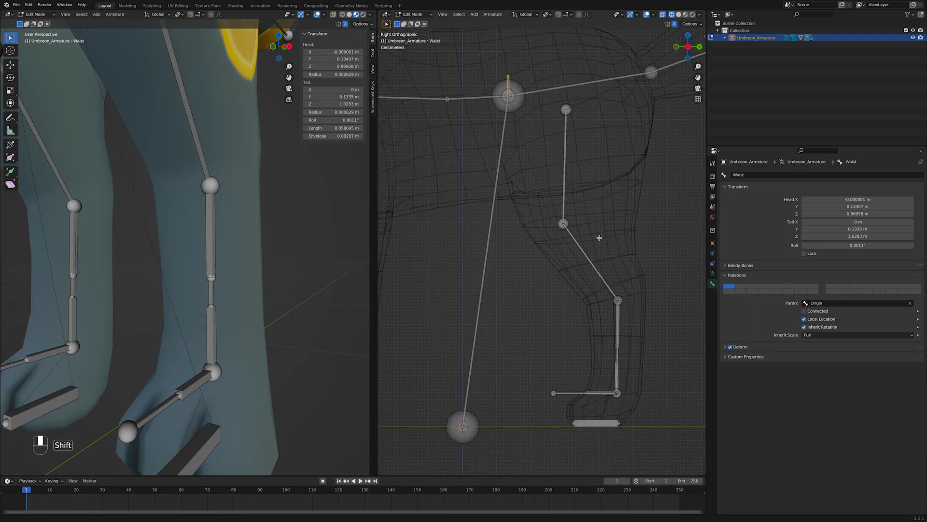
shift+middle_drag(598, 238, 598, 233)
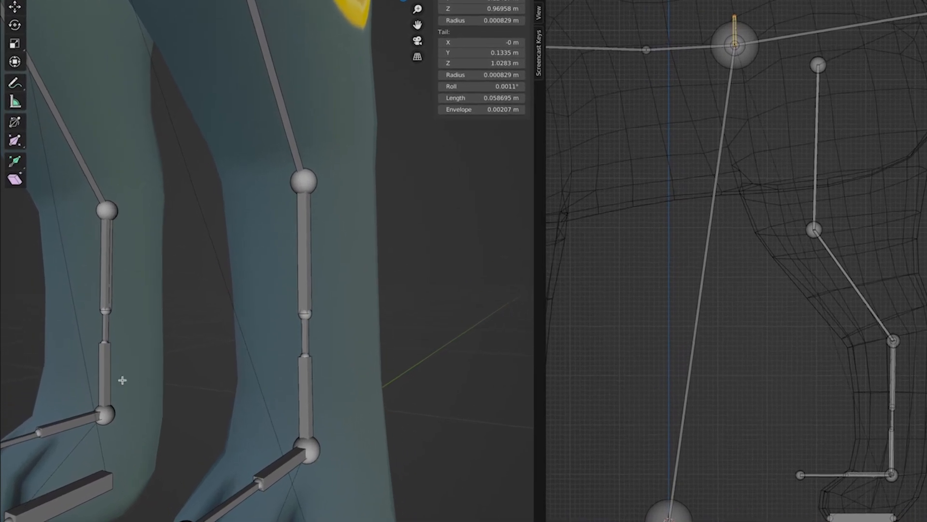
middle_drag(84, 322, 282, 269)
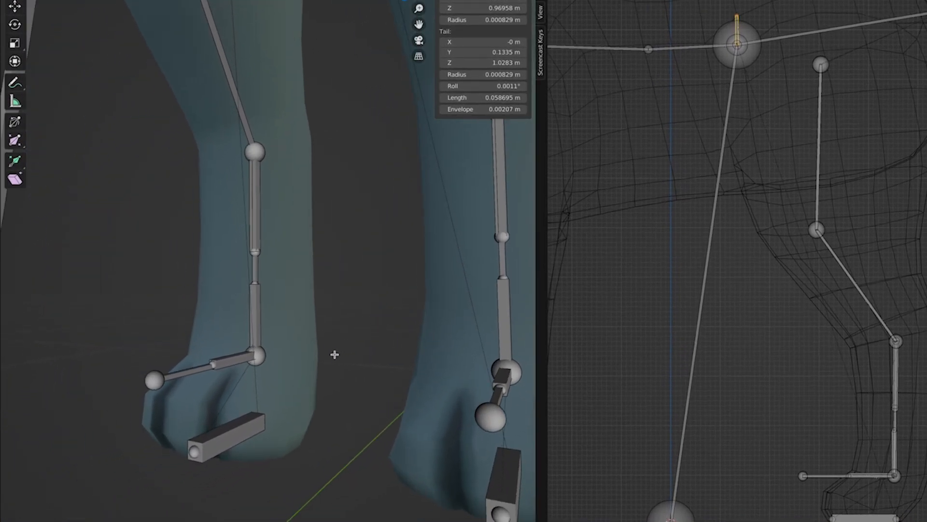
middle_drag(335, 352, 364, 320)
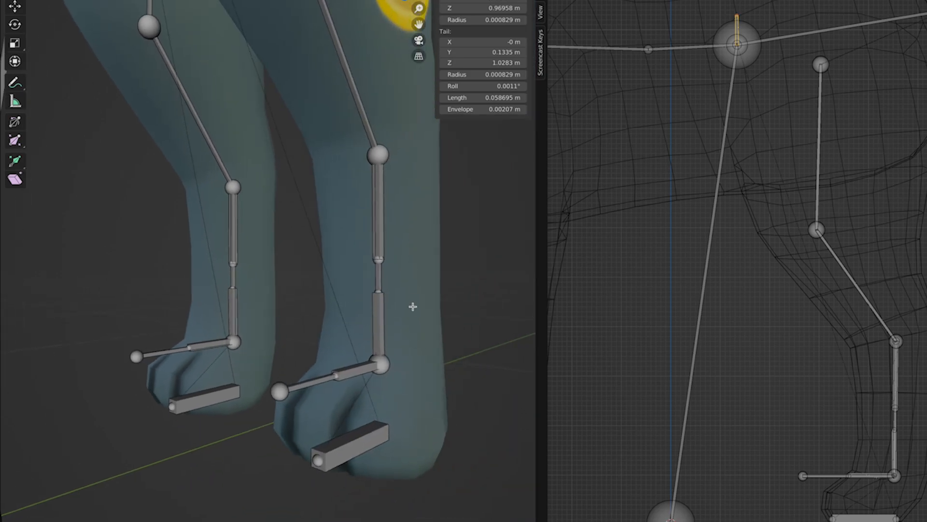
mouse_move(438, 325)
middle_down()
mouse_move(468, 325)
mouse_move(455, 326)
middle_up()
scroll(455, 326, up, 1)
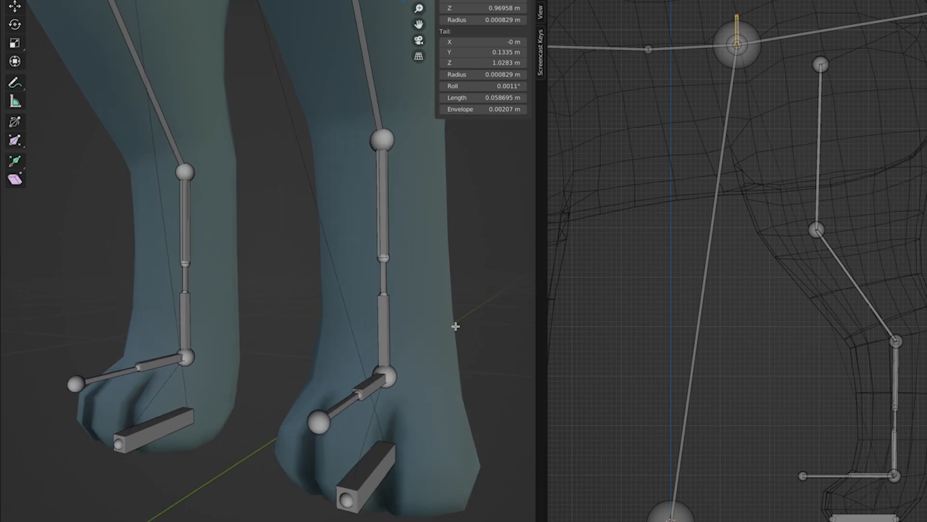
scroll(393, 275, down, 5)
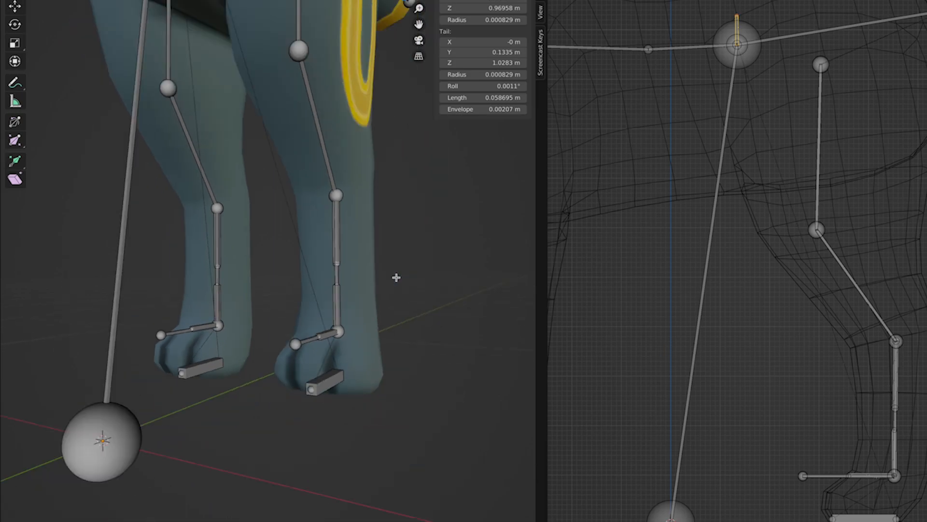
mouse_move(393, 275)
middle_down()
mouse_move(389, 242)
mouse_move(384, 268)
middle_up()
scroll(384, 266, up, 2)
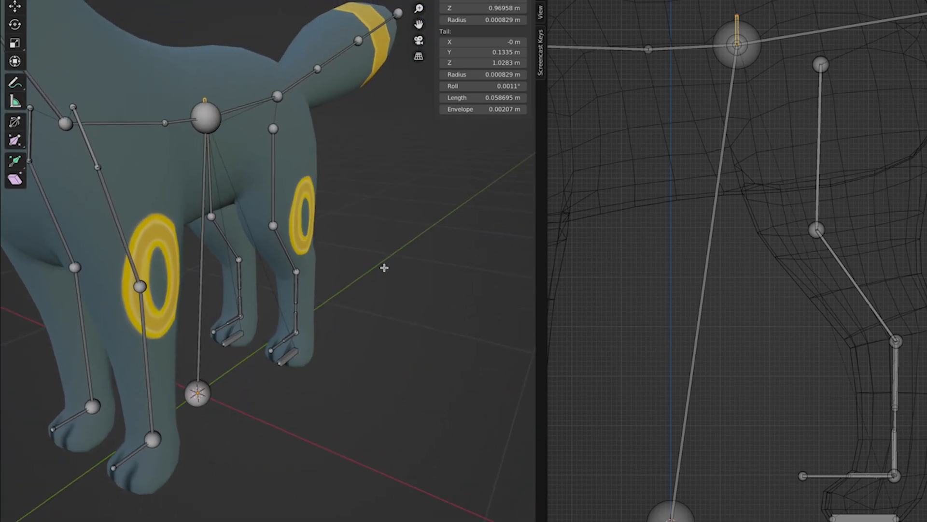
Switch the armature to Pose Mode and test-rotate the hip bone behind the waist, cancelling the rotation.
key(Tab)
key(ctrl+Tab)
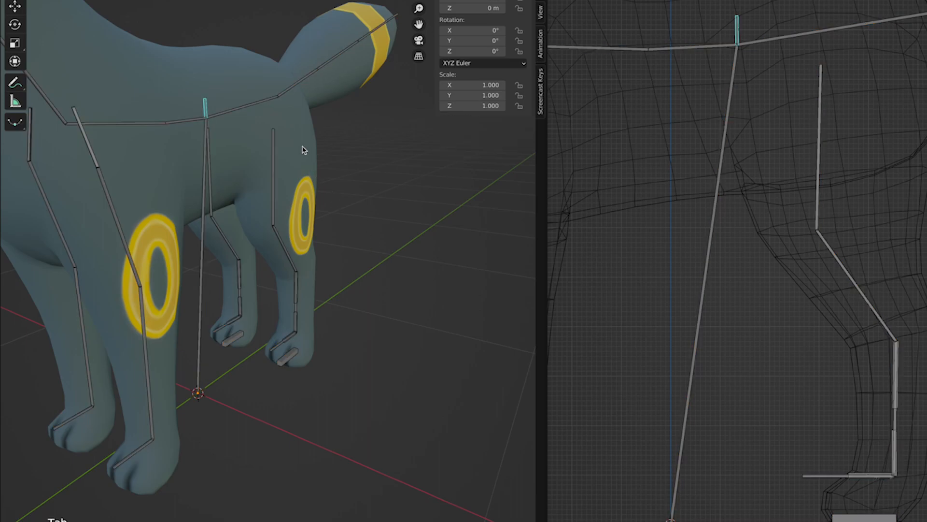
click(269, 99)
key(r)
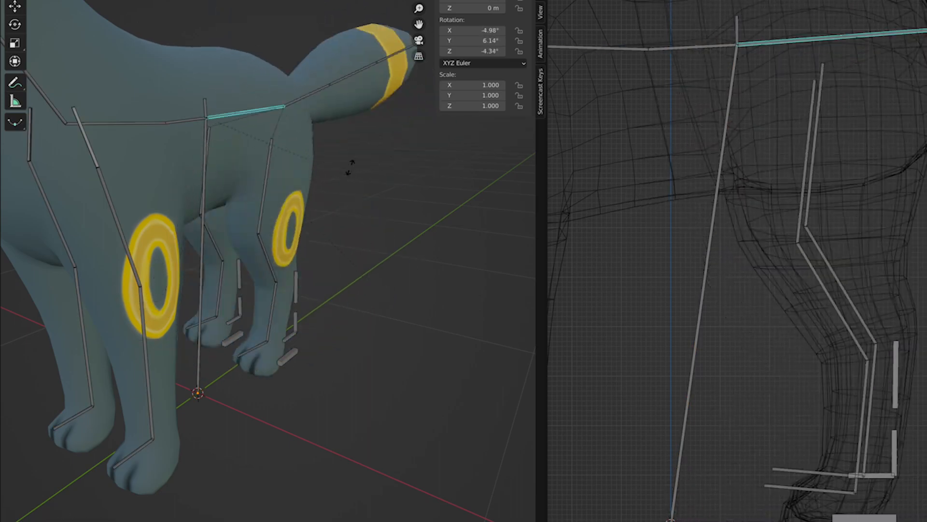
key(Escape)
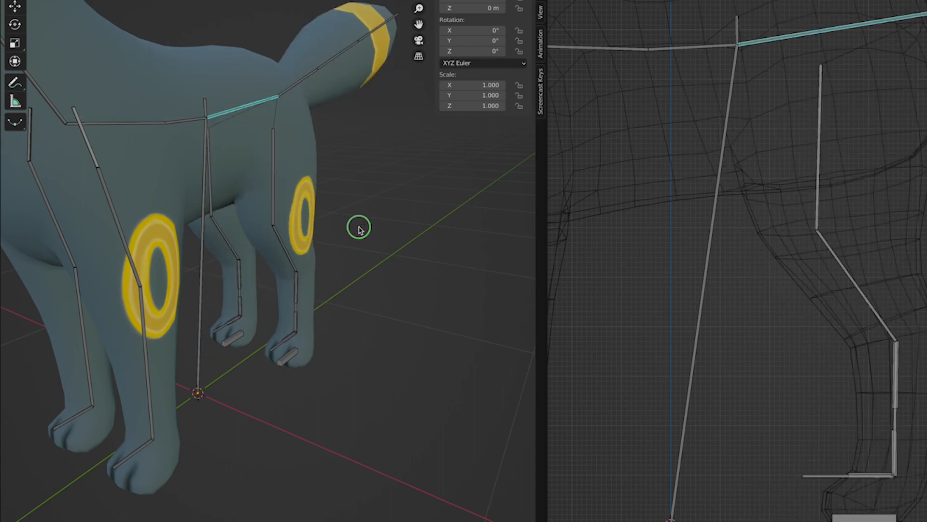
Test-move the Waist bone to check how the body follows it, cancelling the transform.
click(205, 110)
key(r)
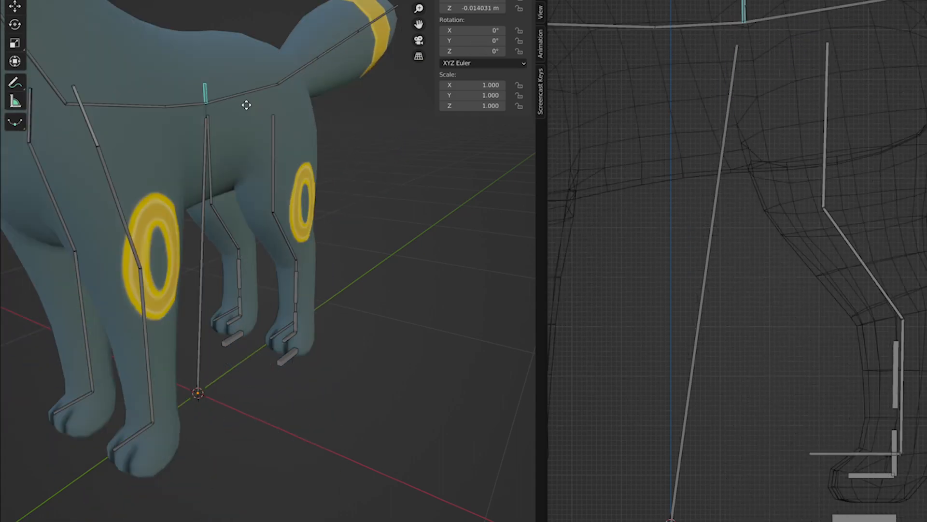
key(Escape)
middle_drag(357, 290, 295, 347)
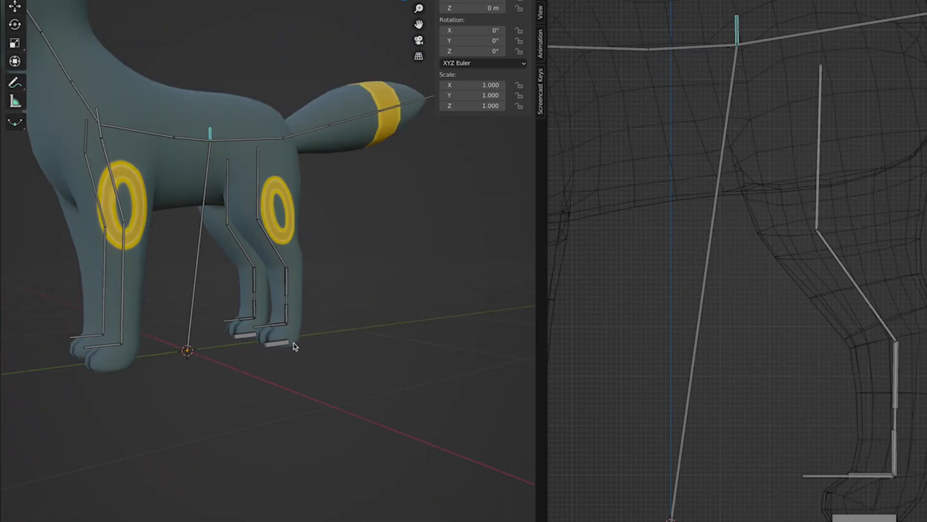
Test-rotate the left foot control bone about the X axis to check how the foot bones follow, cancelling the transform.
click(284, 345)
key(r)
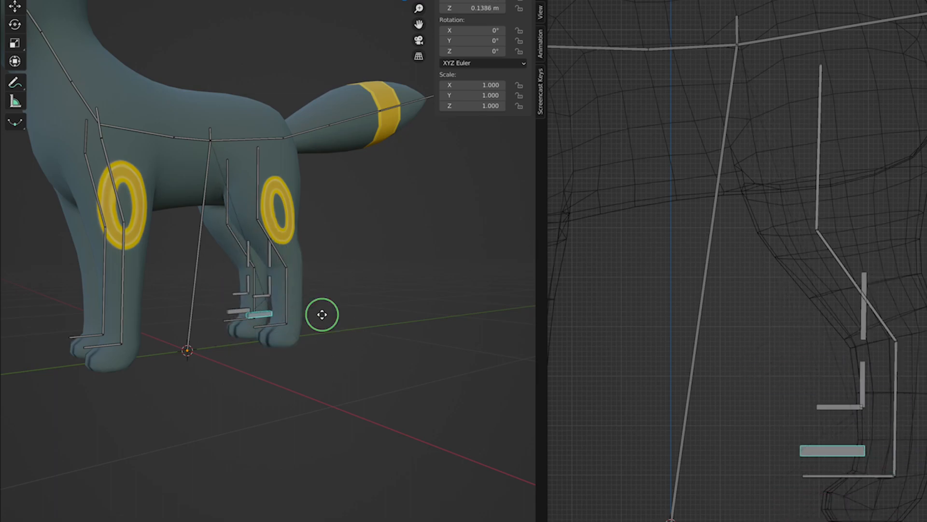
key(x)
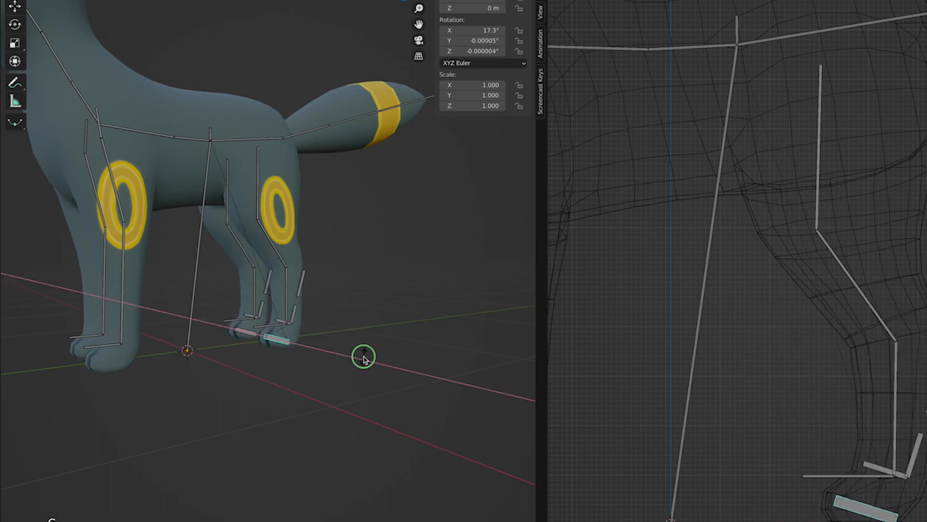
right_click(362, 356)
Add an IK constraint to the left lower-leg bone, targeting the L_FootIK bone, and clear the selection.
scroll(362, 356, up, 4)
scroll(413, 400, up, 5)
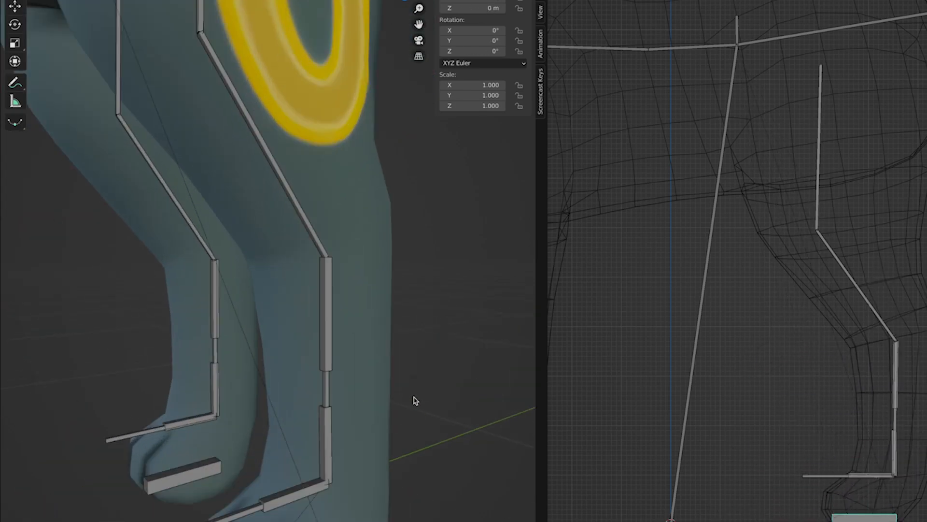
middle_drag(405, 351, 419, 352)
scroll(420, 353, down, 2)
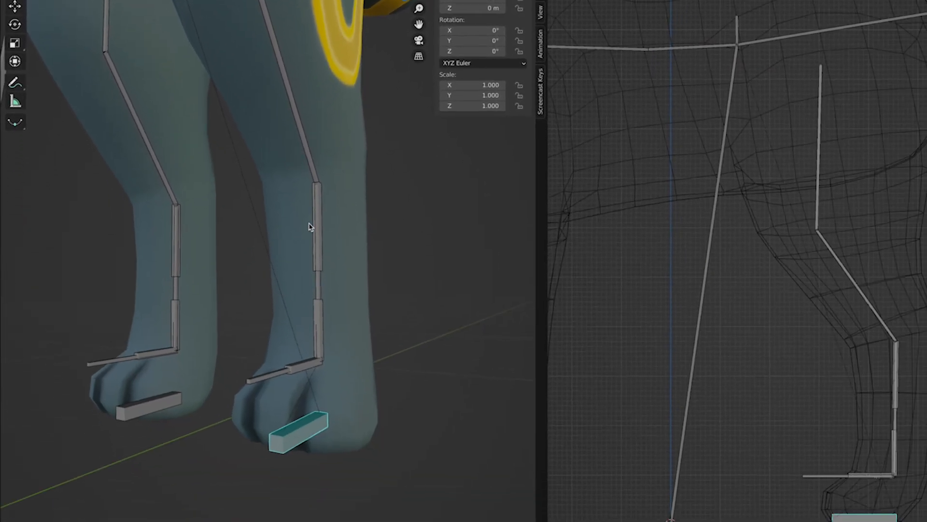
click(314, 222)
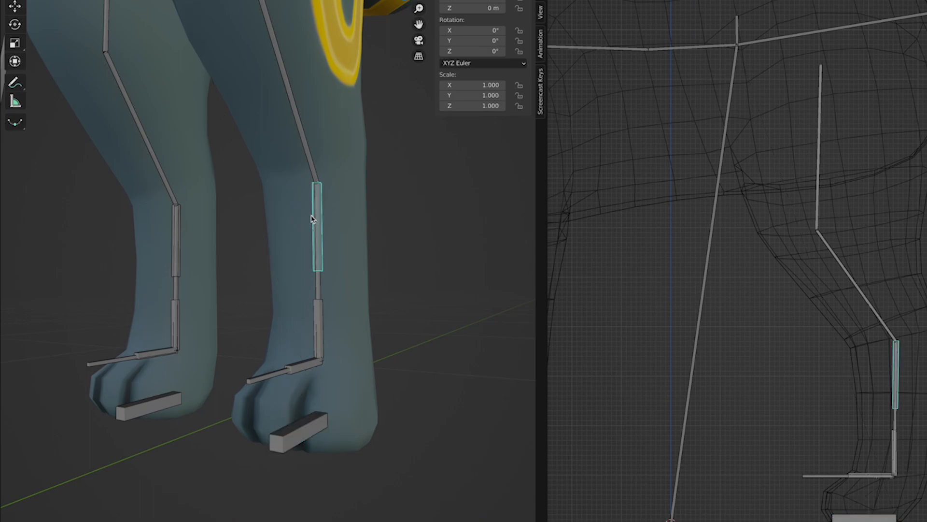
click(310, 160)
middle_drag(431, 268, 411, 282)
key(shift+i)
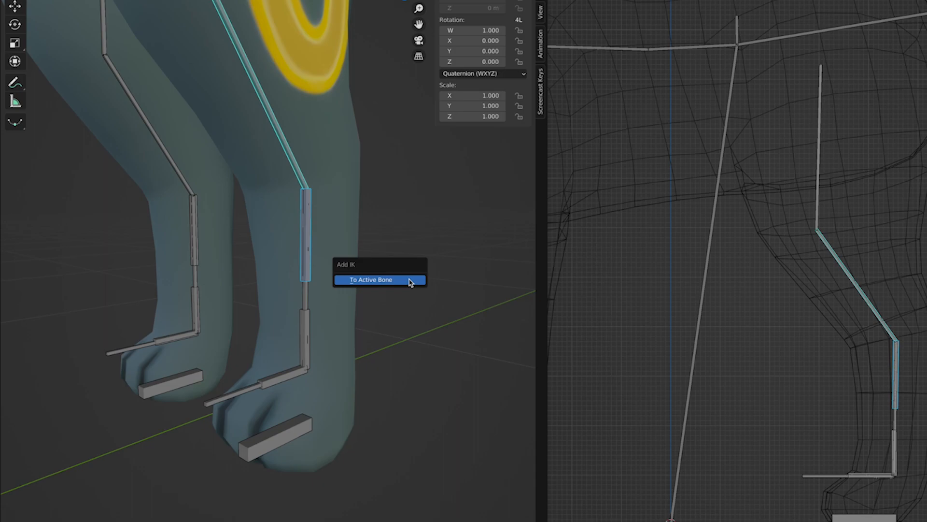
click(411, 282)
key(alt+a)
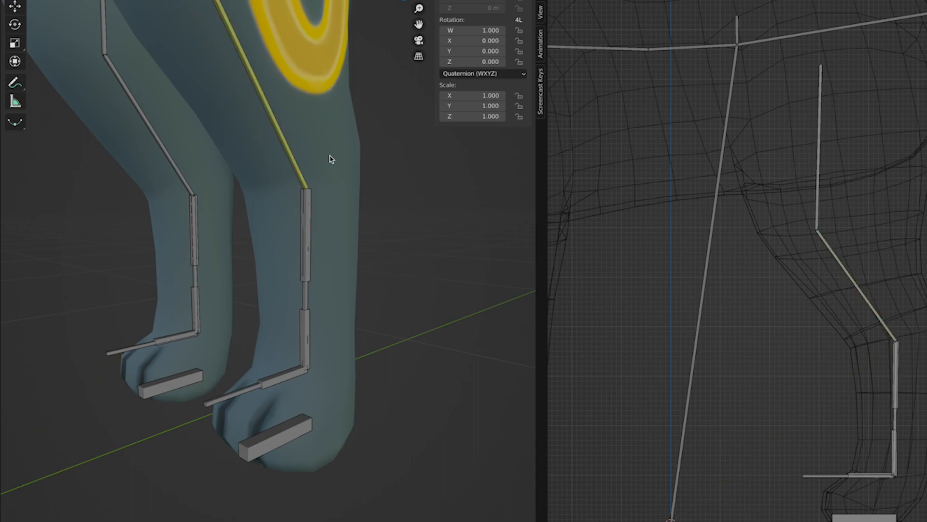
Select the L_Leg bone and open its bone constraint settings.
middle_drag(331, 159, 342, 213)
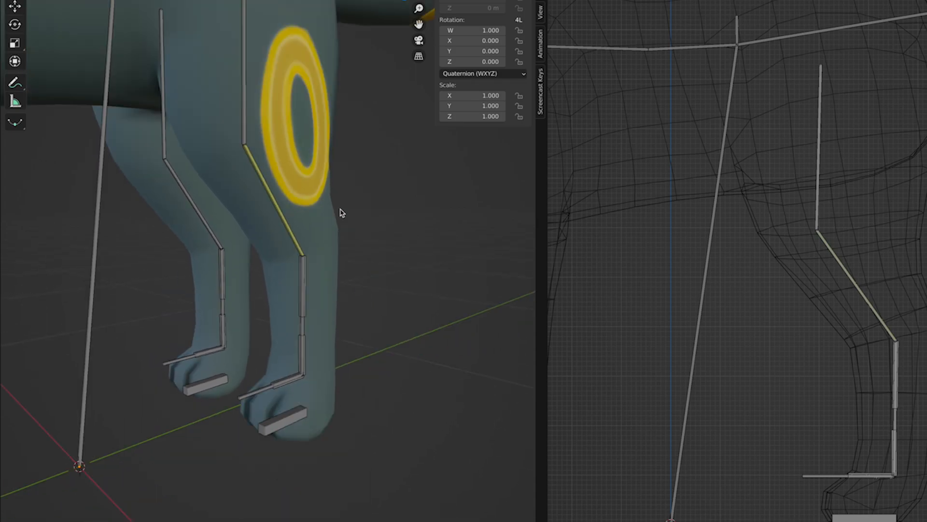
click(298, 244)
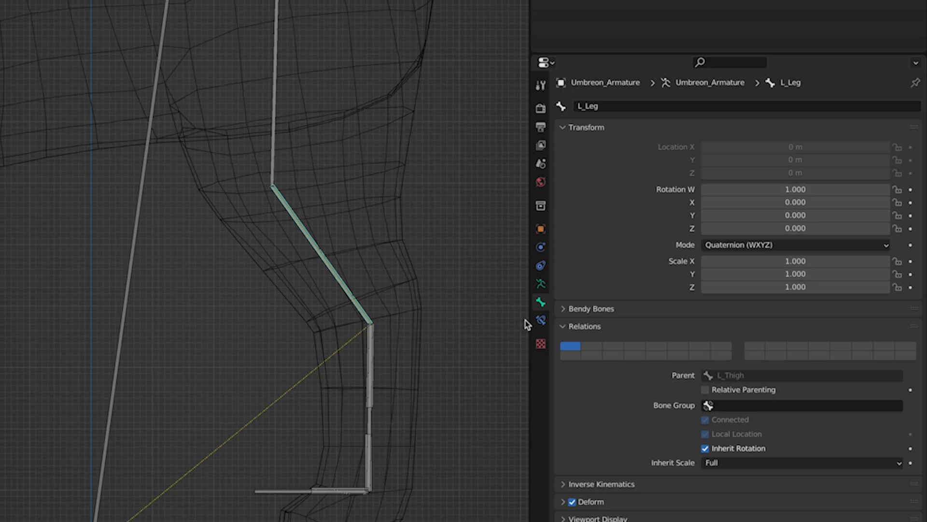
click(540, 320)
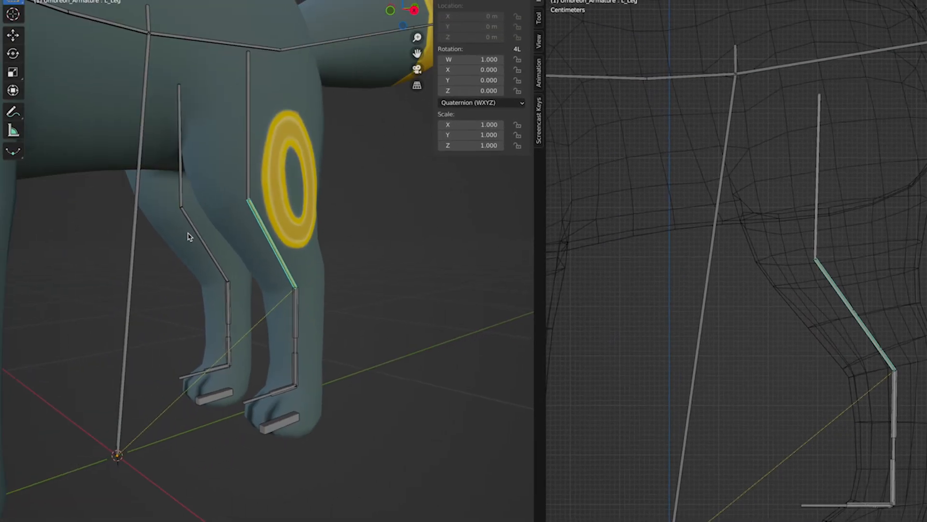
Test-rotate the Hips bone to check the new leg IK, cancelling the rotation and reverting to the L_Leg selection.
click(266, 97)
key(r)
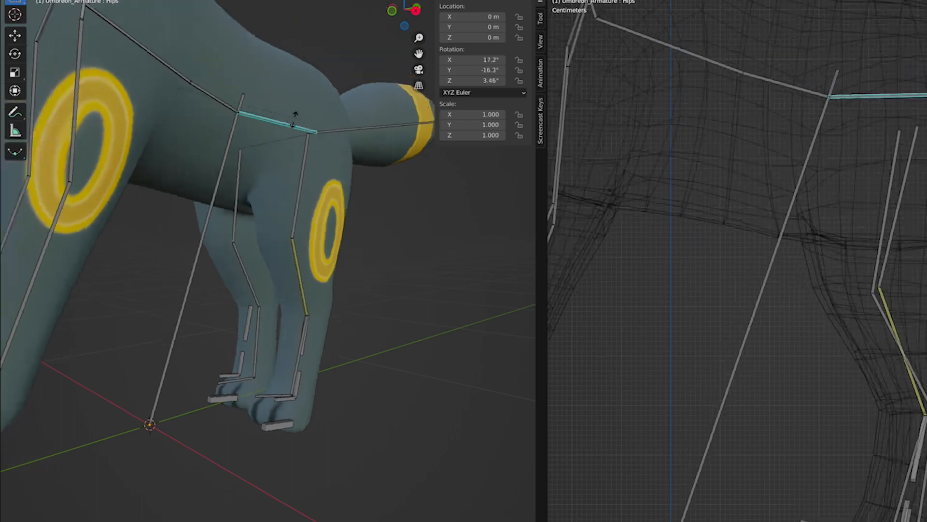
key(Escape)
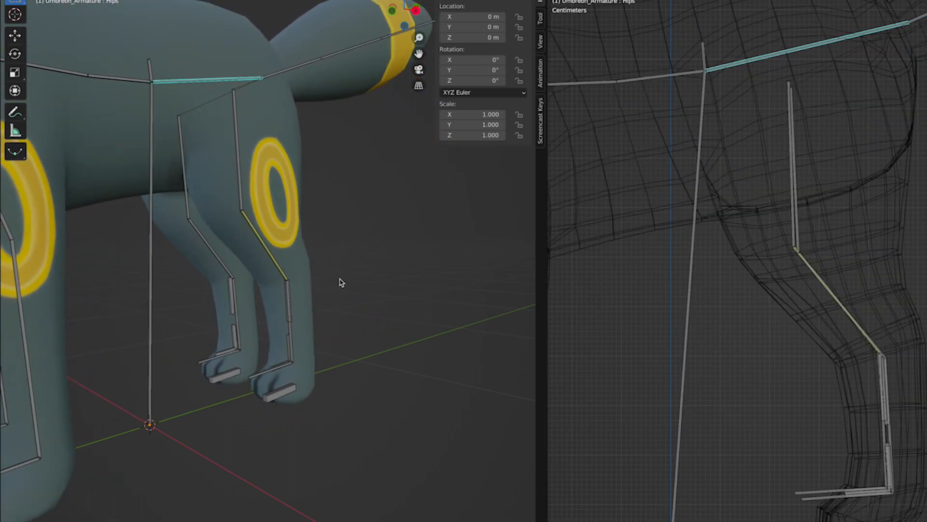
key(ctrl+z)
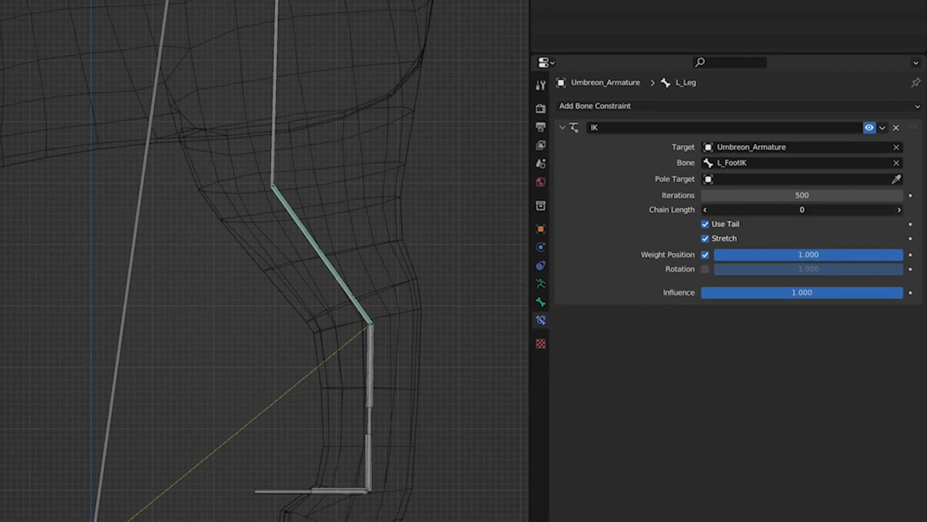
Set the L_Leg IK chain length to 2 and test it by rotating the Hips bone, cancelling the rotation.
click(899, 209)
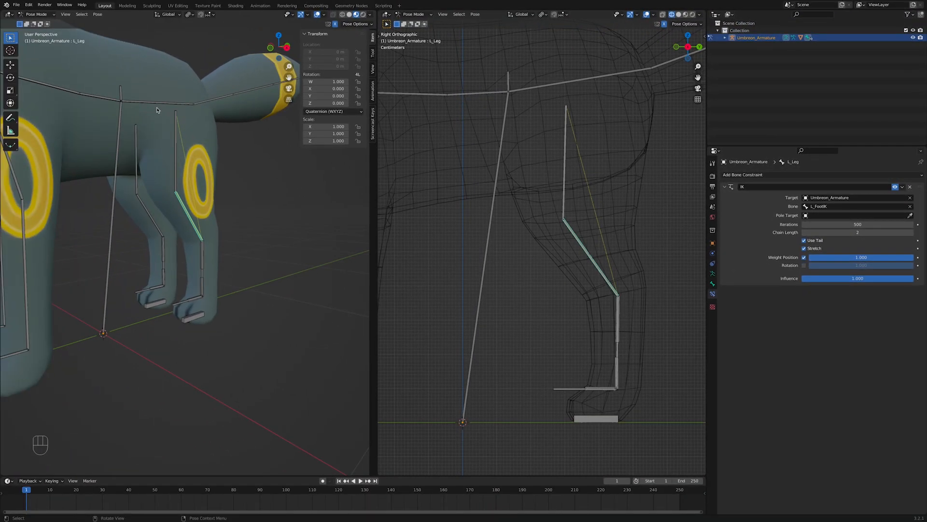
click(159, 104)
key(r)
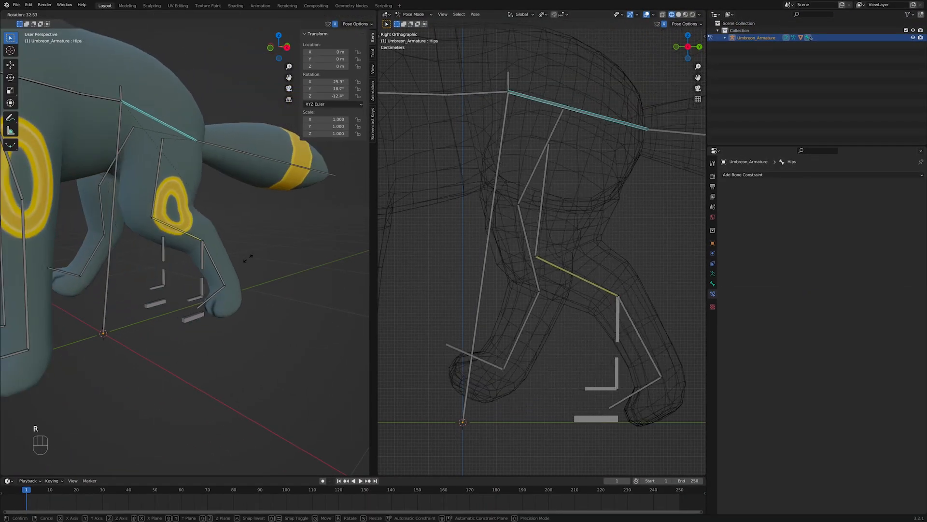
right_click(215, 164)
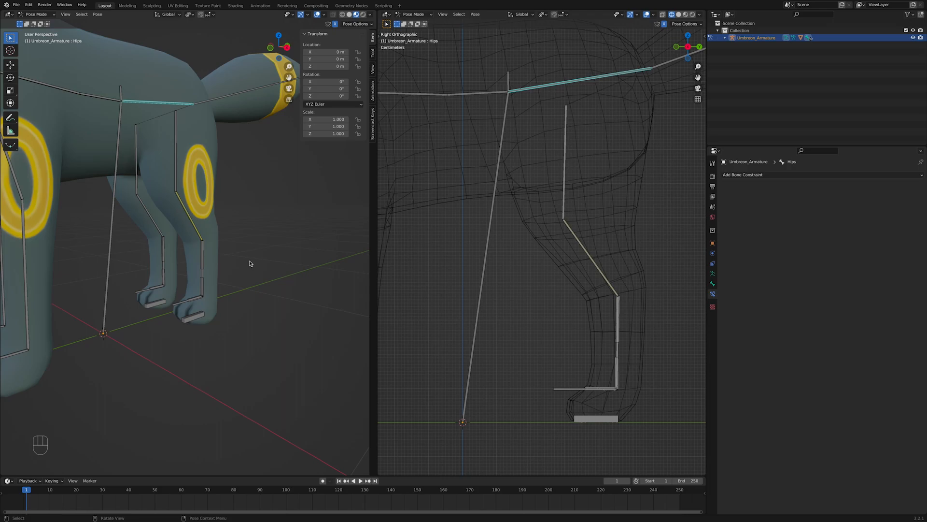
Test-move the L_FootCtrl bone to check how the left hind leg bends, cancelling the move.
click(191, 317)
key(g)
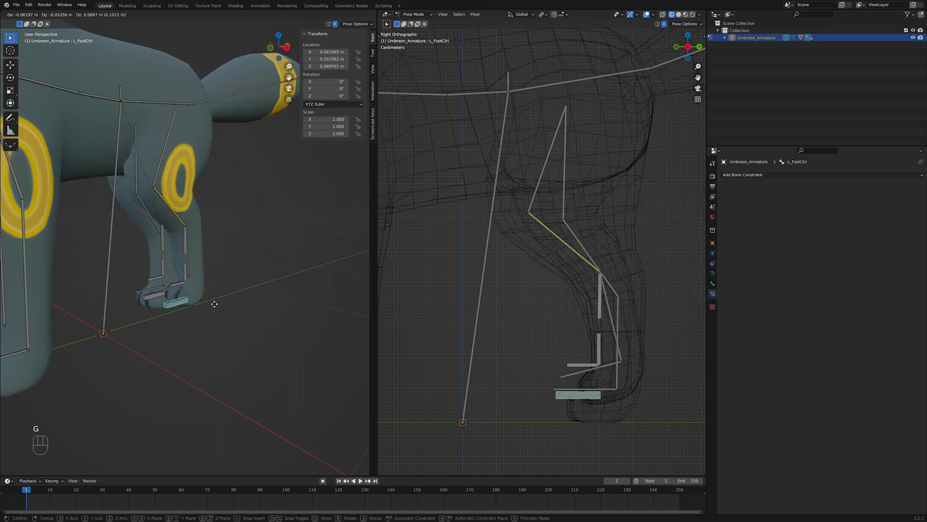
key(Escape)
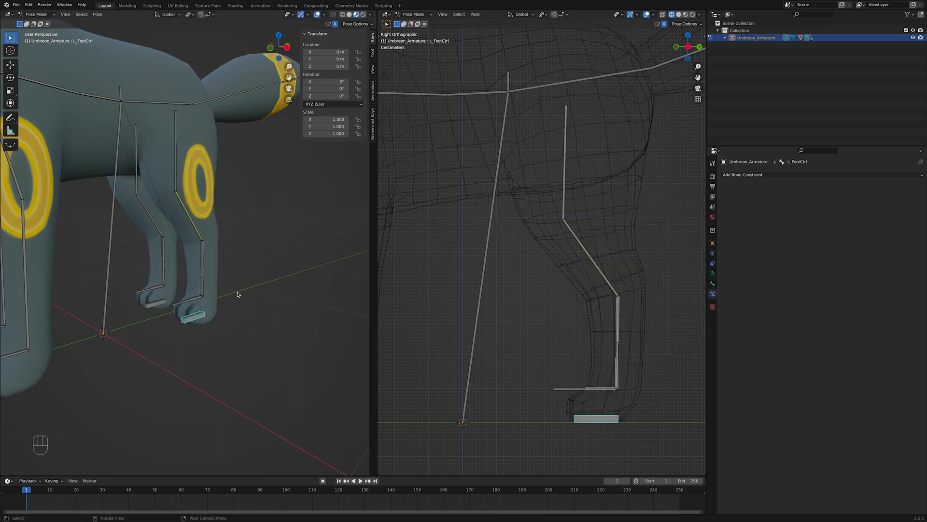
Add a Copy Rotation constraint to the L_Foot bone, targeting the L_FootIK bone.
scroll(254, 265, up, 5)
middle_drag(247, 265, 265, 244)
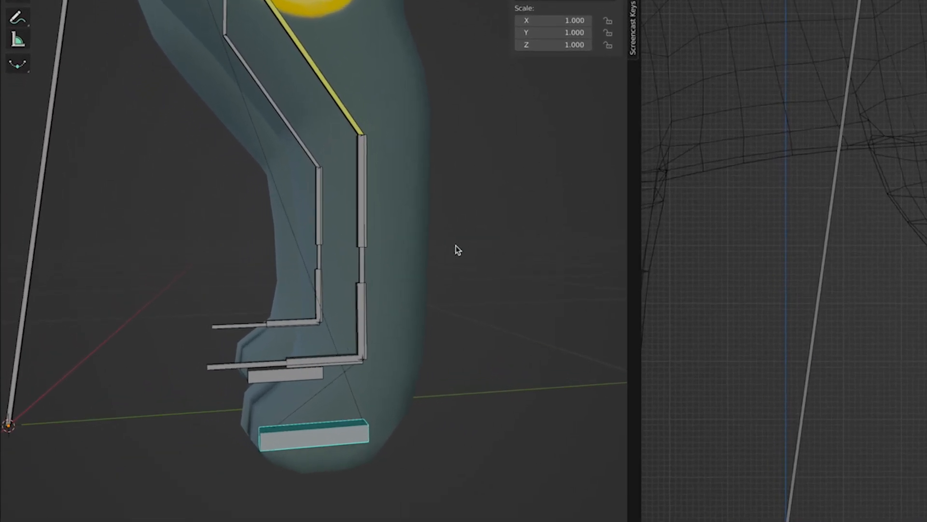
click(216, 238)
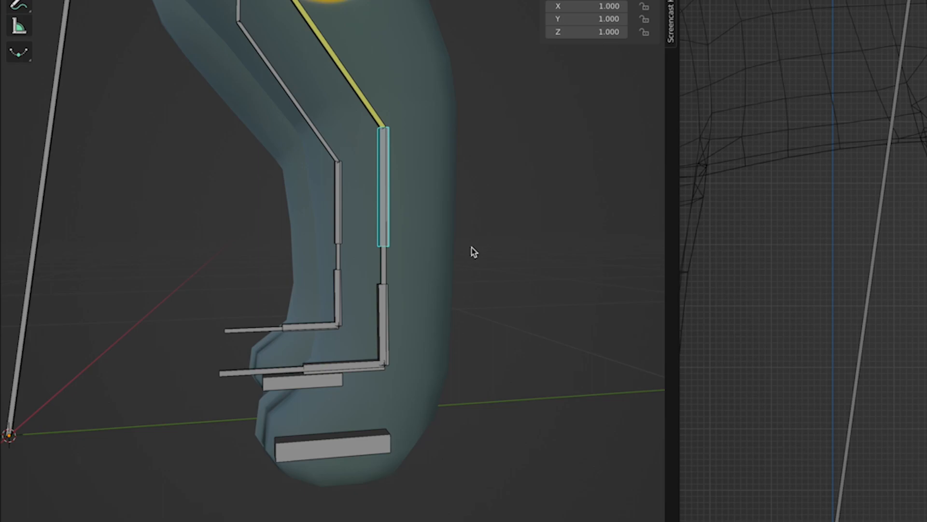
shift+click(380, 266)
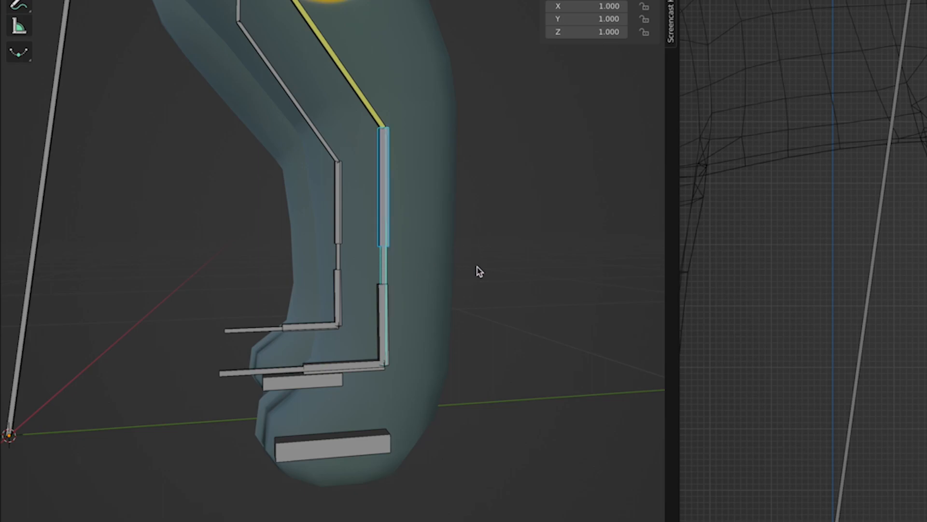
key(shift+super+c)
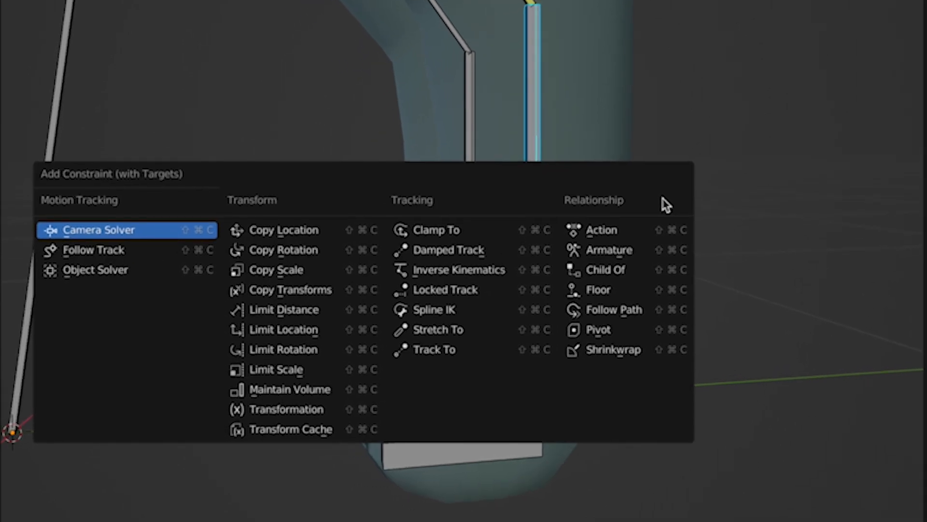
click(332, 253)
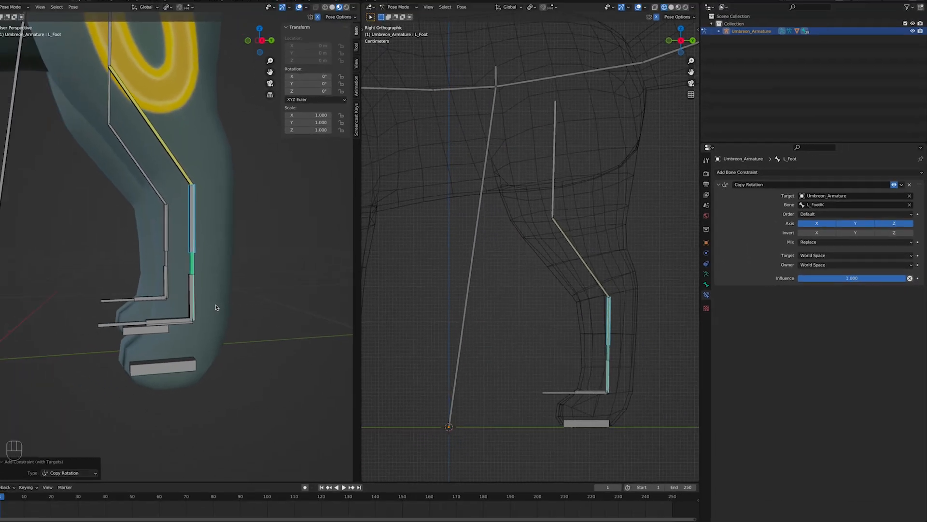
Test-rotate the Hips bone and test-move the Waist bone to check the left foot's behaviour, cancelling both transforms.
scroll(236, 305, down, 5)
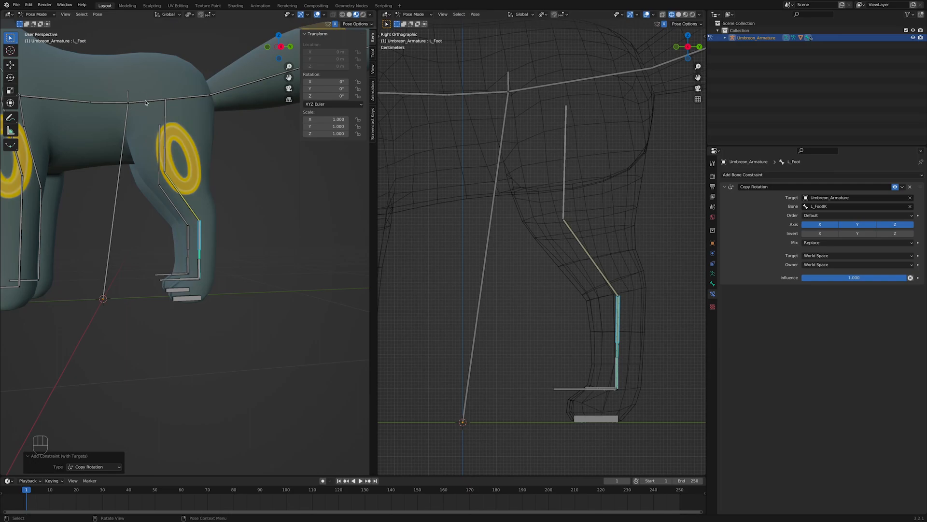
click(146, 102)
key(r)
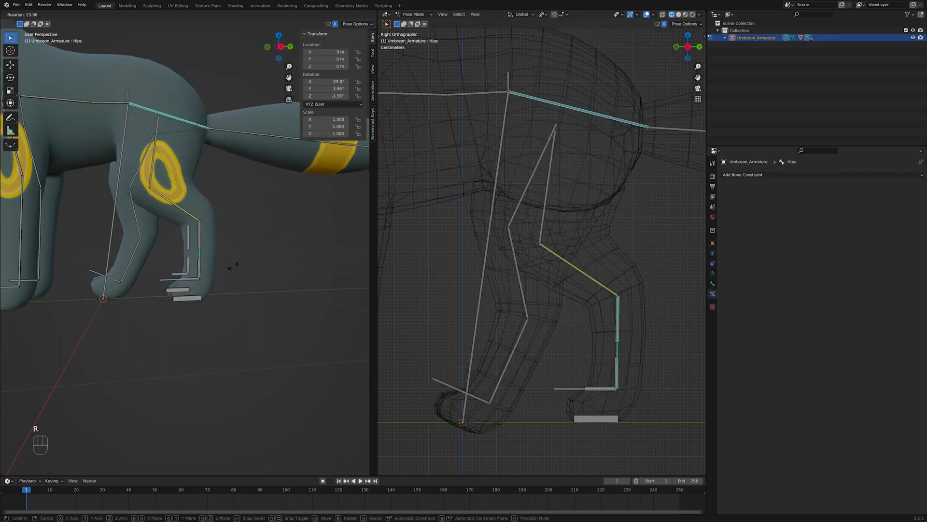
right_click(218, 199)
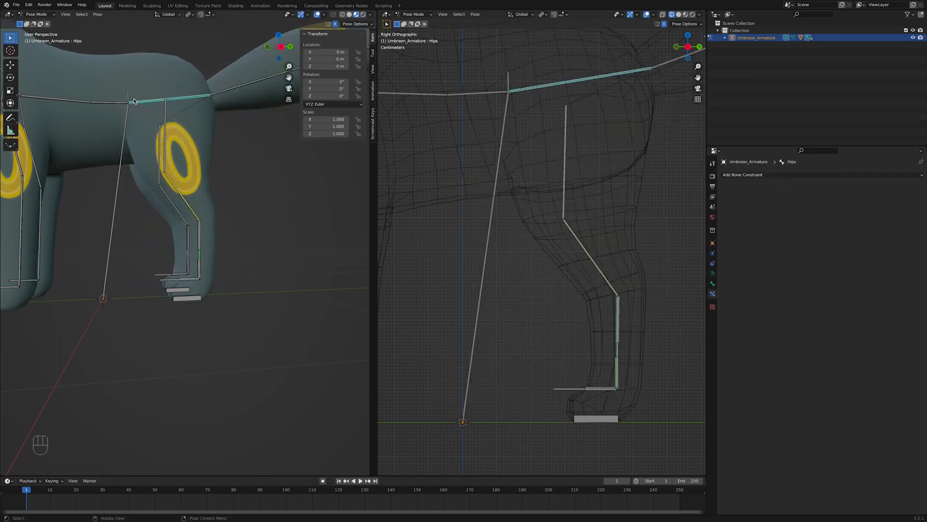
click(128, 98)
key(g)
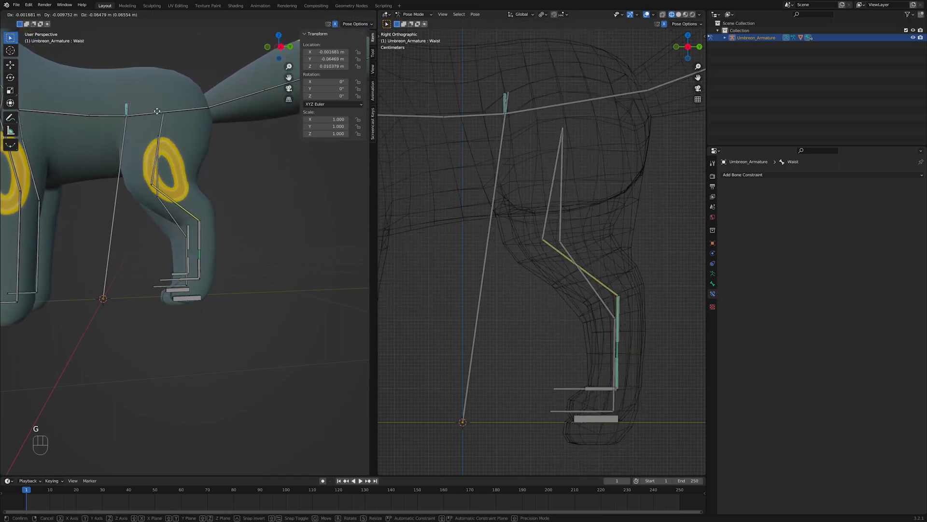
right_click(158, 141)
Test-rotate the L_FootIK bone to check that the foot bone copies its rotation, cancelling the rotation.
scroll(241, 278, up, 4)
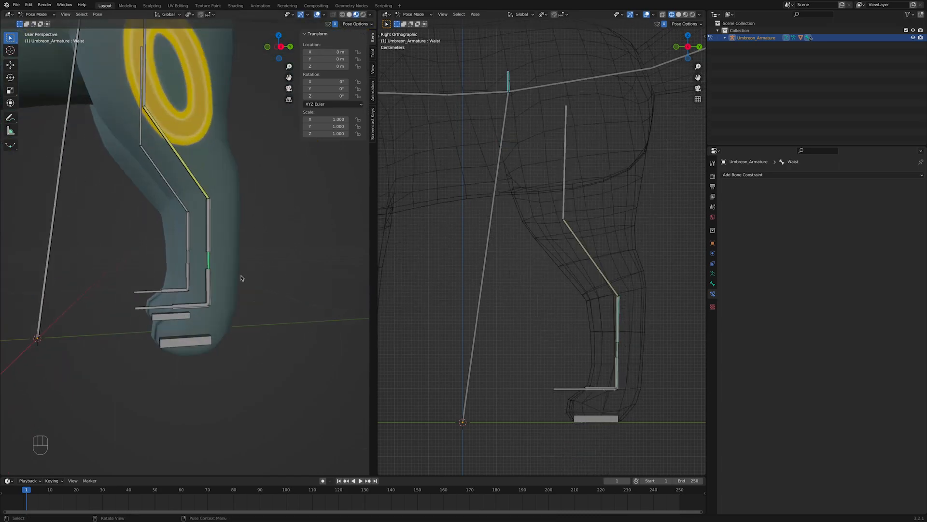
click(211, 245)
key(r)
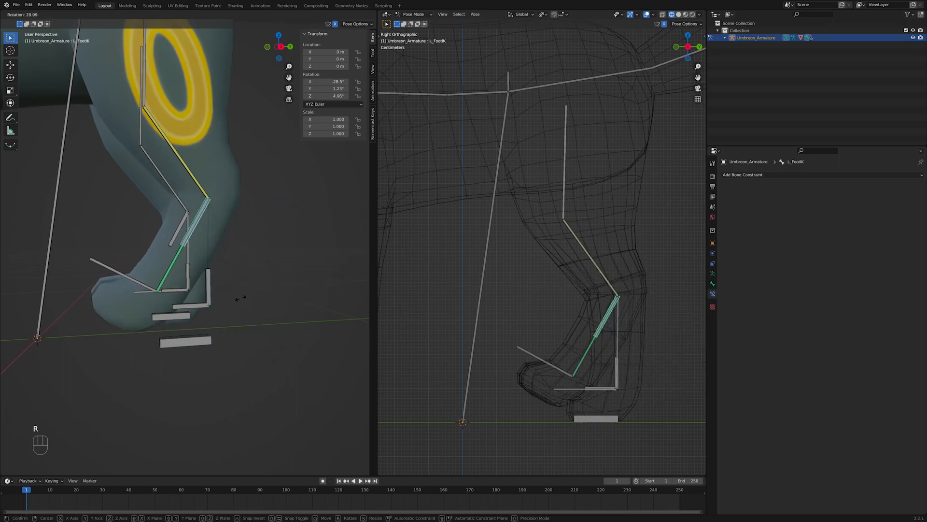
right_click(253, 211)
Add a Copy Rotation constraint to the L_Toe bone, targeting the L_ToeCtrl bone.
middle_drag(271, 304, 317, 306)
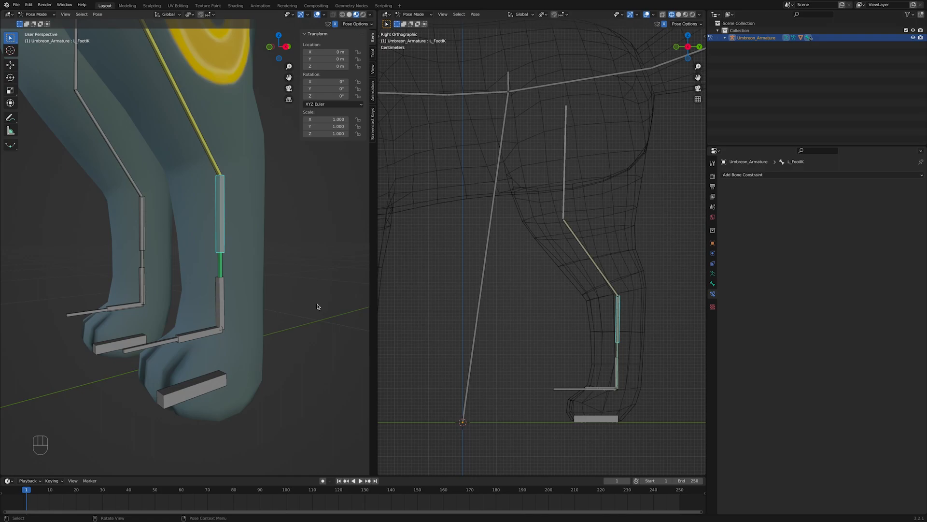
scroll(302, 310, up, 6)
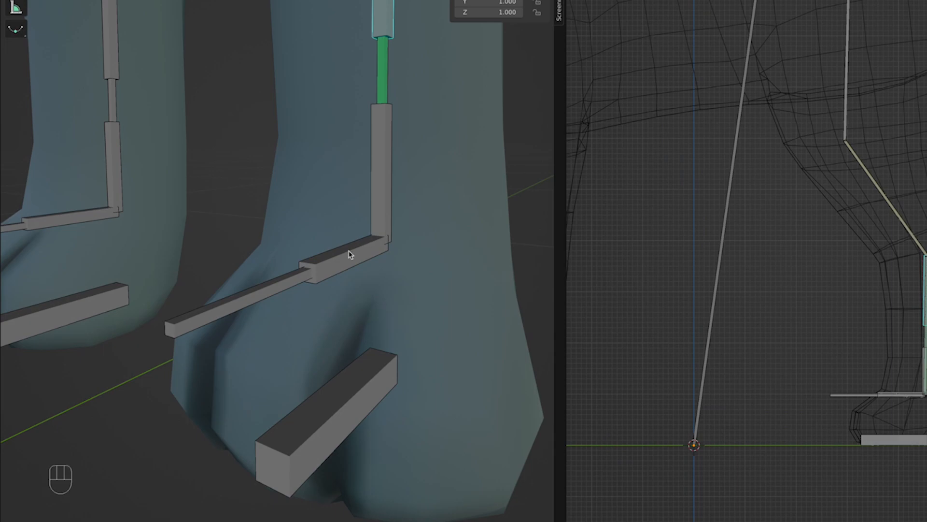
click(304, 270)
shift+click(275, 283)
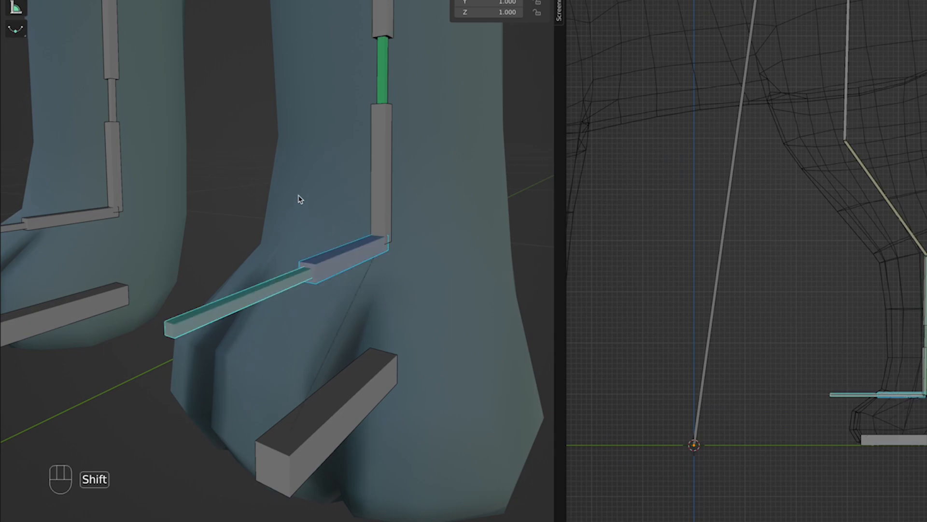
key(ctrl+shift+c)
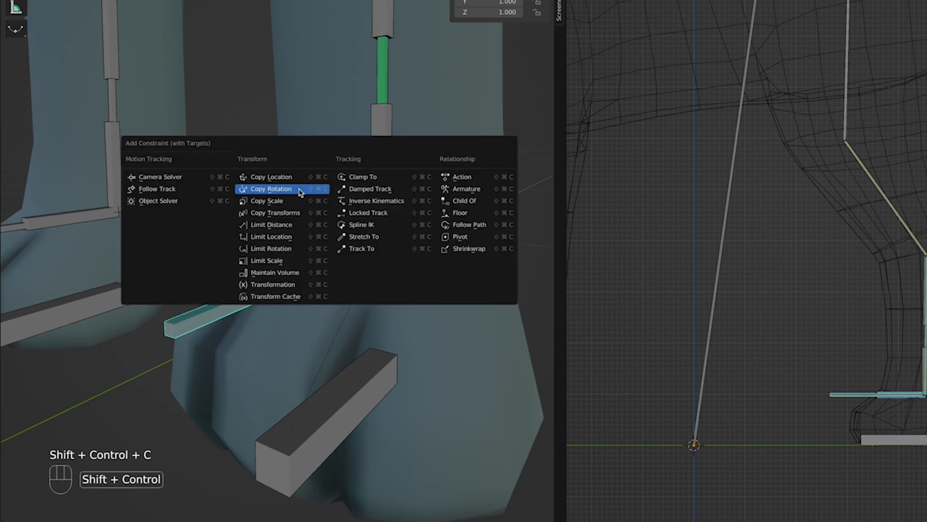
click(299, 192)
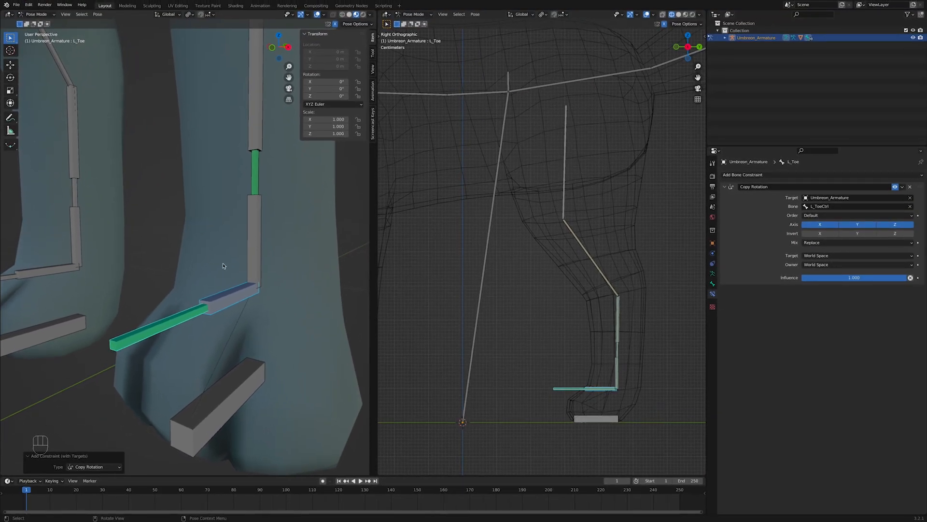
Test-move the L_FootCtrl bone and test-rotate it about X to check the left leg's IK, undoing the changes.
scroll(222, 266, down, 6)
middle_drag(261, 268, 269, 314)
click(211, 355)
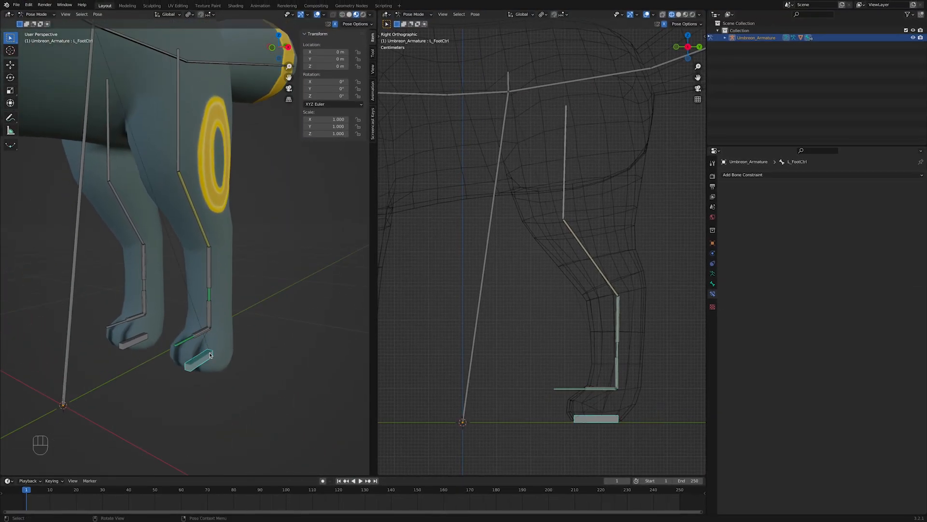
key(g)
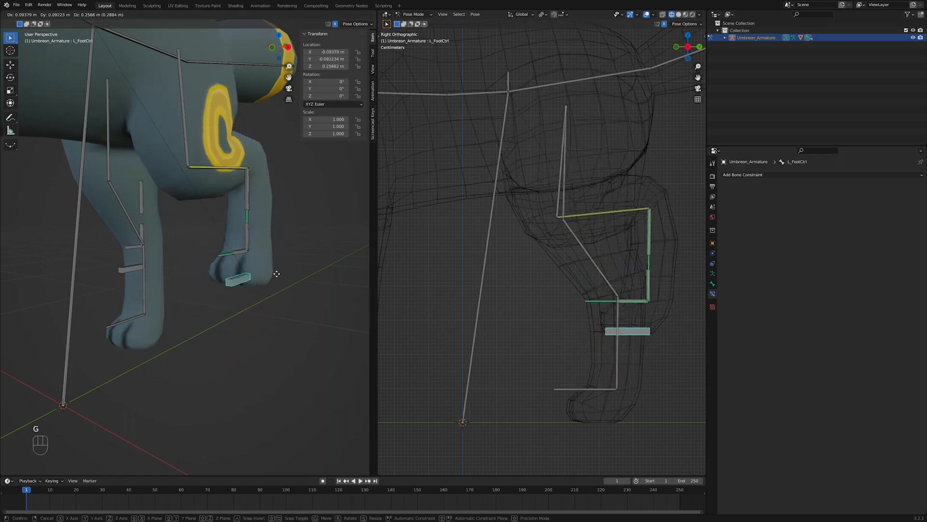
click(269, 290)
key(r)
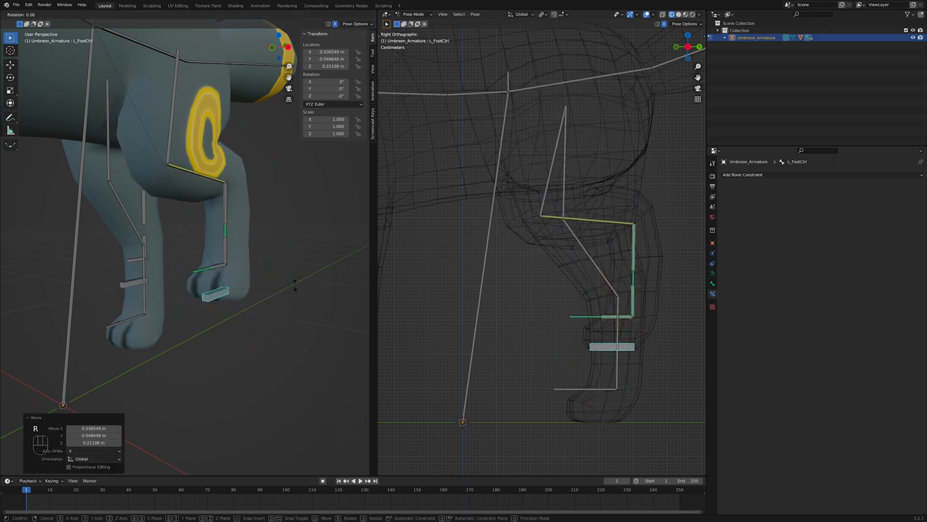
key(x)
key(Escape)
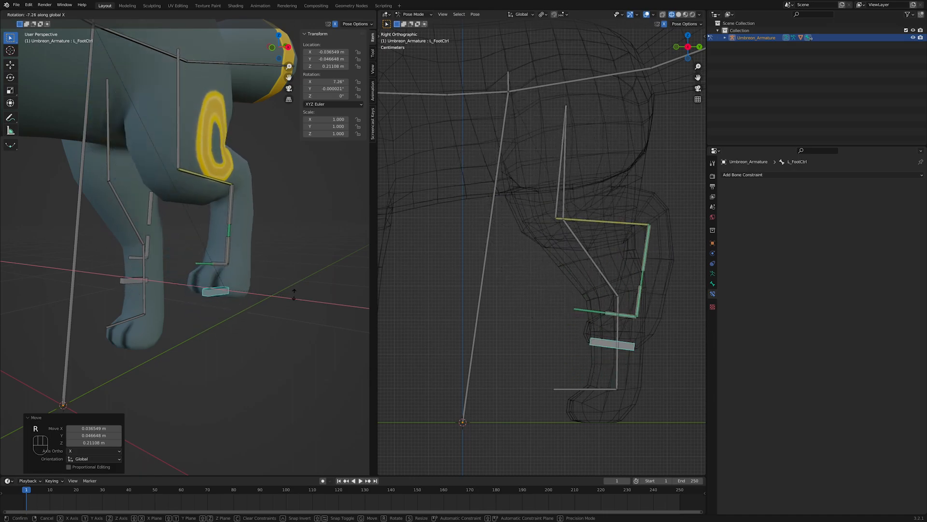
key(super+z)
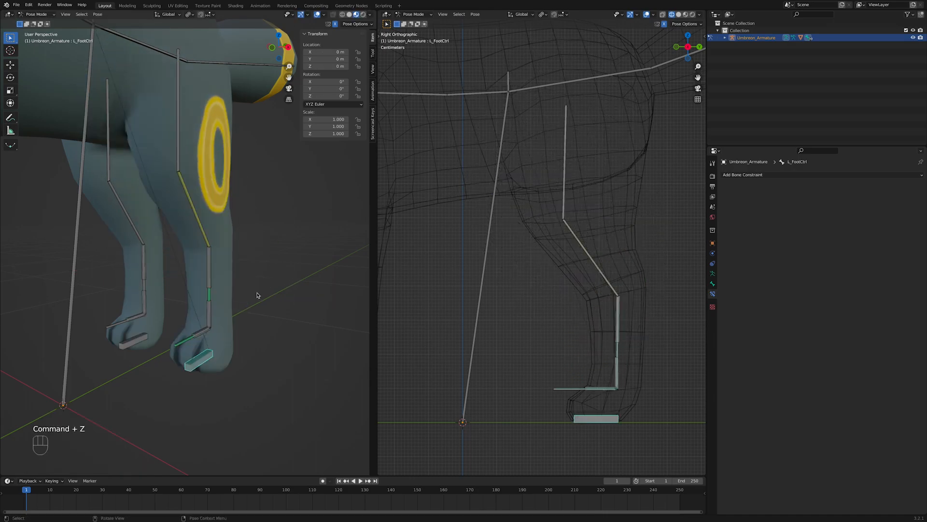
Test-rotate the L_ToeCtrl bone about the X and Z axes to check the left toe, cancelling the rotation.
click(204, 330)
key(r)
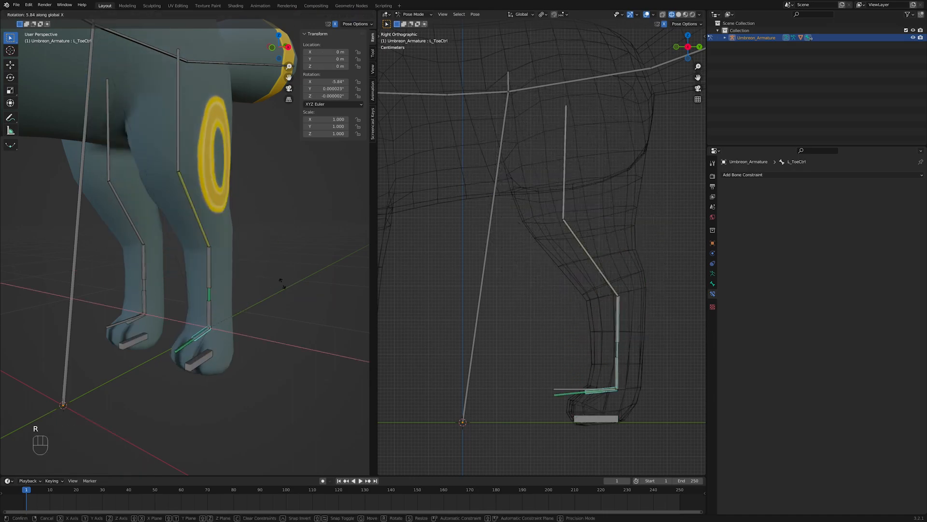
key(r)
key(z)
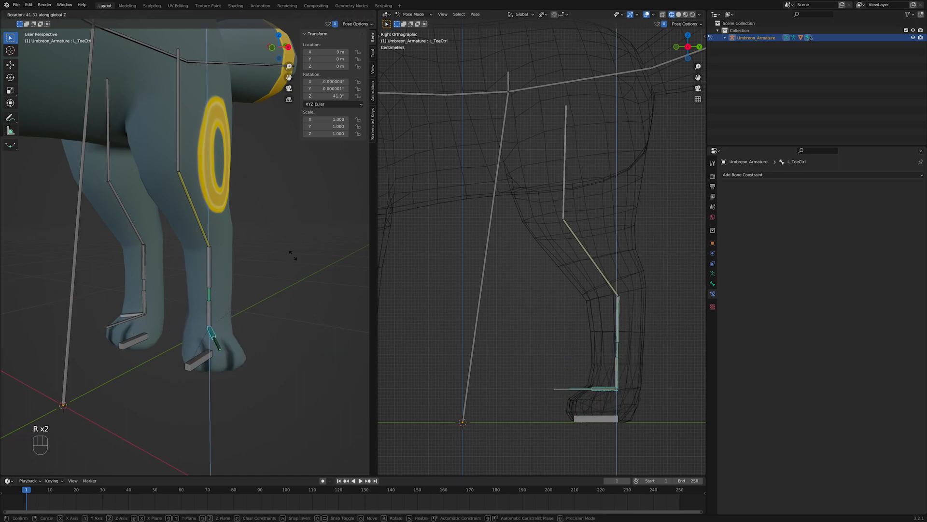
right_click(301, 345)
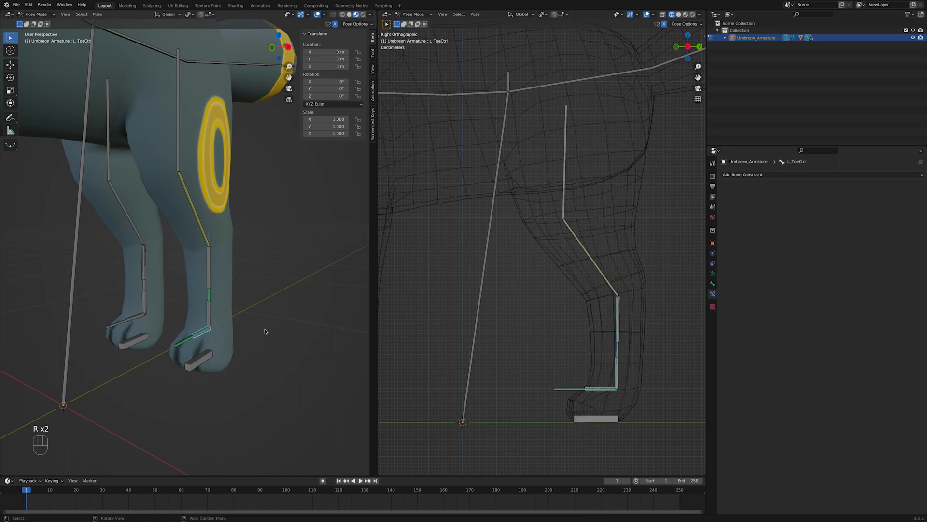
Test-rotate the L_FootRoll bone about the X axis to check the foot roll, cancelling the rotation.
click(209, 311)
key(r)
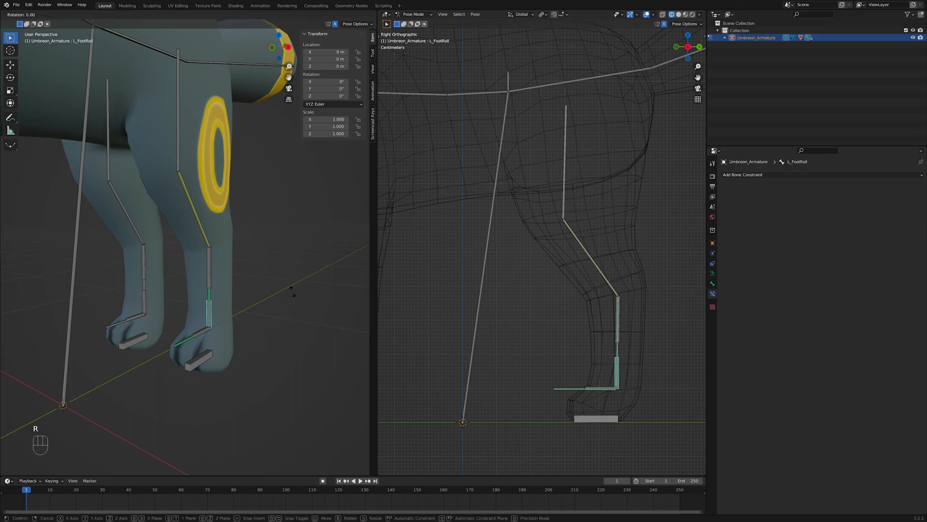
key(x)
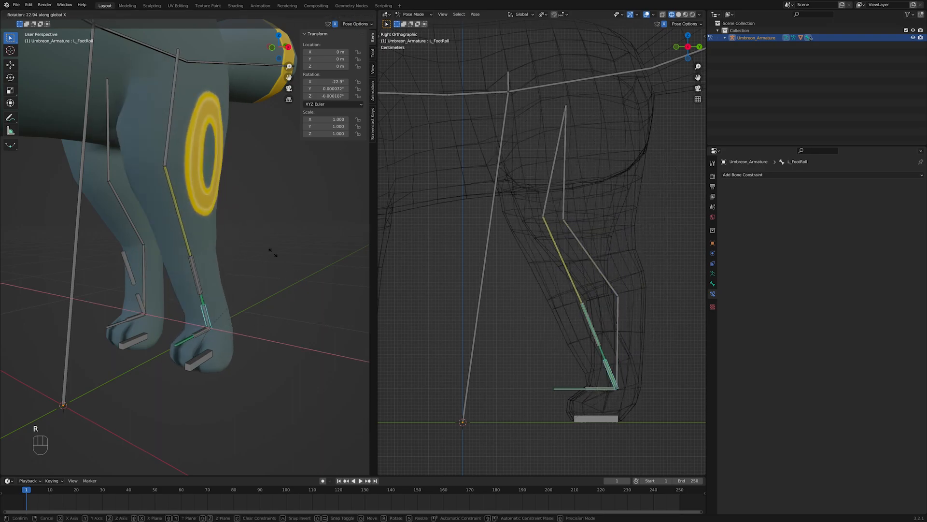
right_click(292, 300)
Lower the Waist bone along Z and test-rotate L_FootRoll about X in the crouched pose, undoing the changes.
middle_drag(292, 300, 235, 246)
click(128, 102)
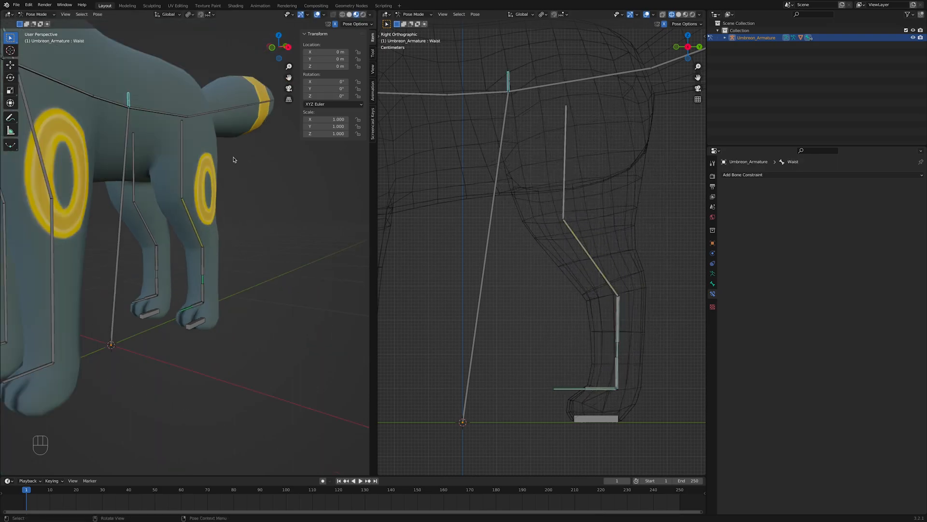
key(g)
key(z)
click(247, 221)
middle_drag(231, 266, 207, 262)
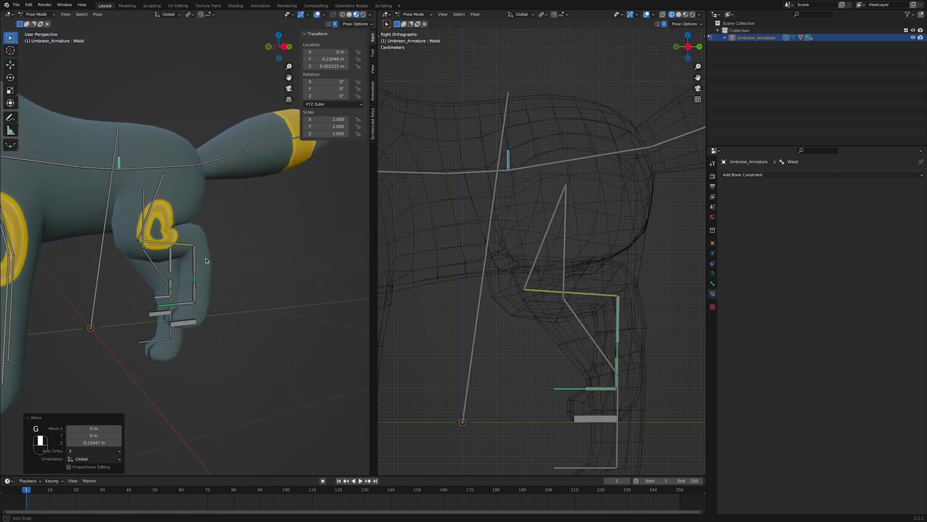
click(194, 285)
key(r)
key(x)
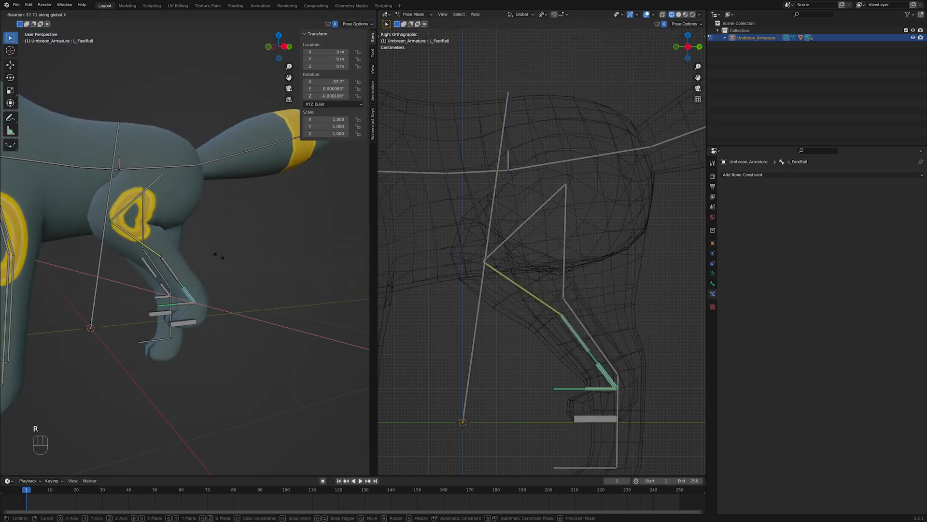
right_click(237, 263)
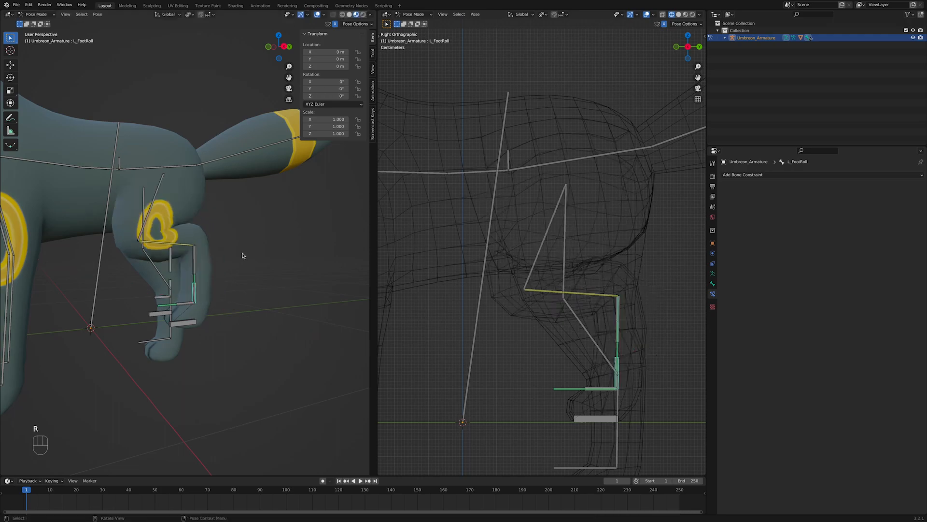
key(super+z)
key(super+z)
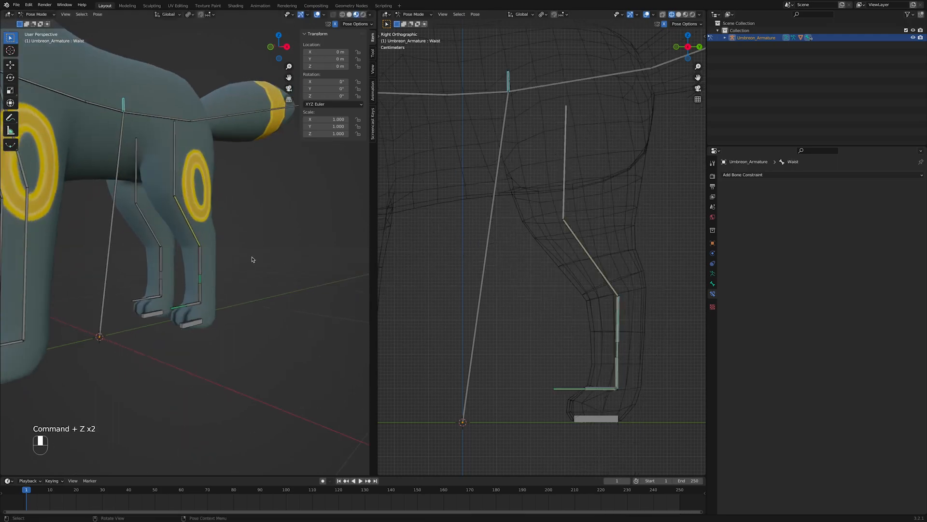
Copy the L_Foot bone's Copy Rotation constraint to the R_Foot bone.
scroll(252, 260, up, 4)
shift+middle_drag(253, 262, 202, 279)
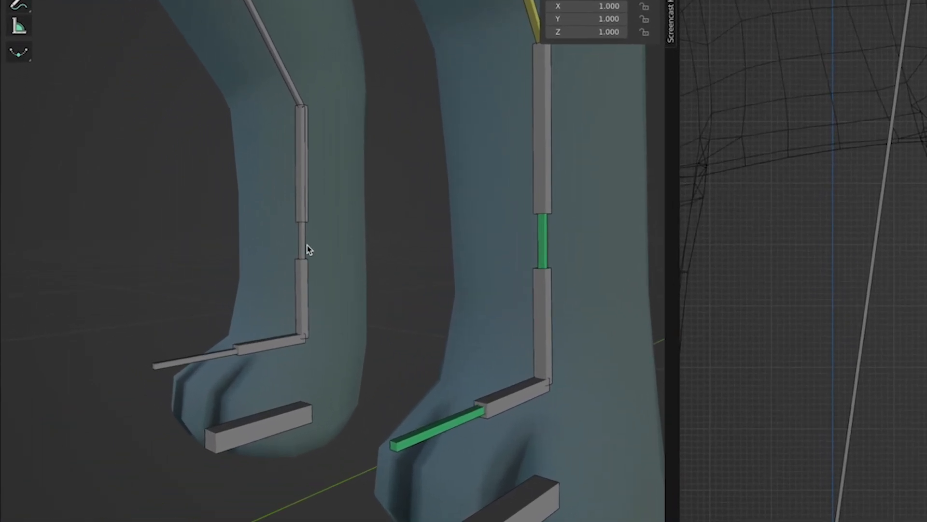
click(307, 245)
click(549, 250)
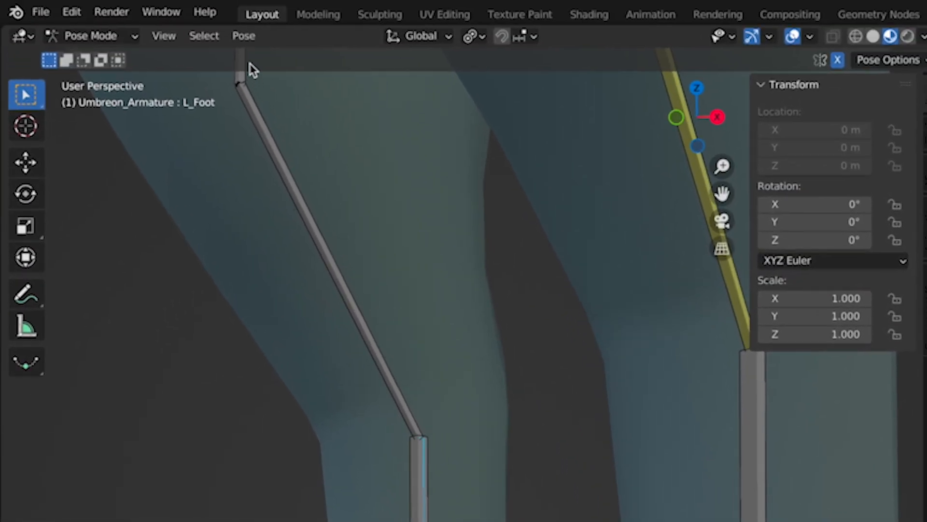
click(244, 36)
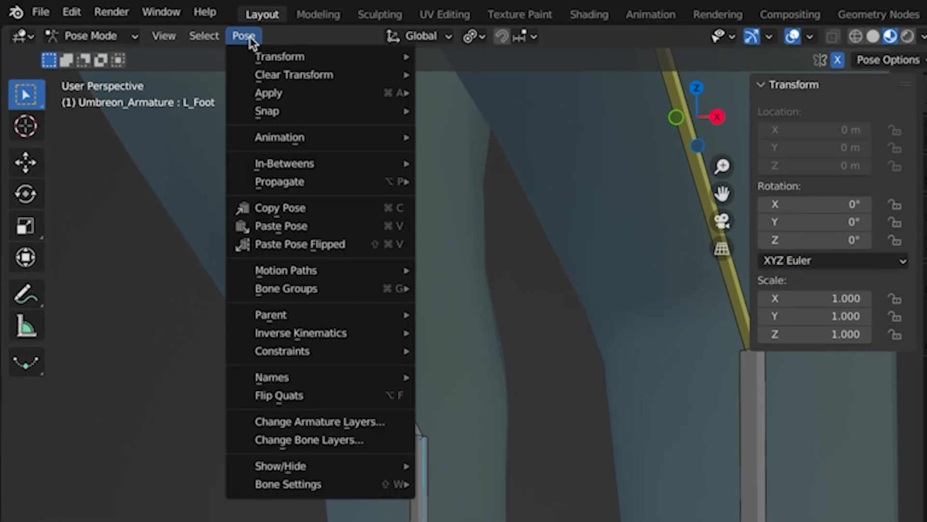
mouse_move(372, 354)
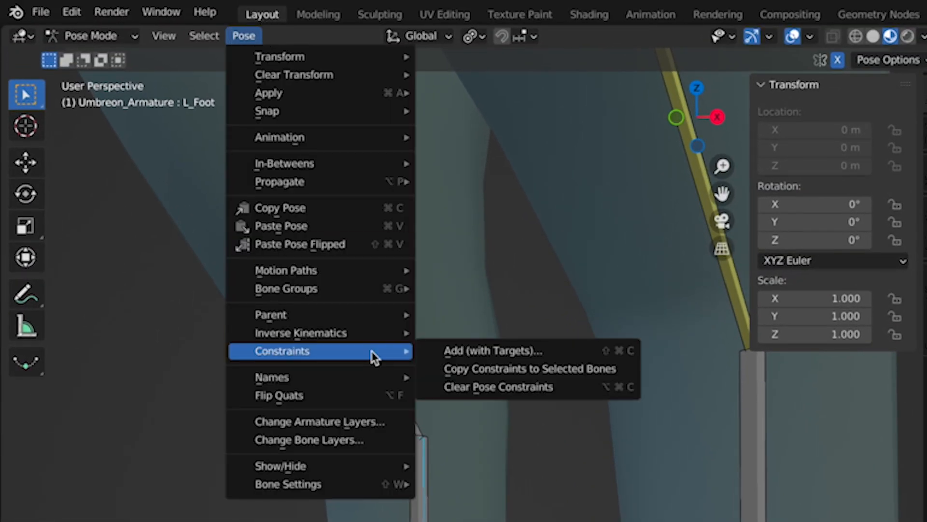
click(442, 370)
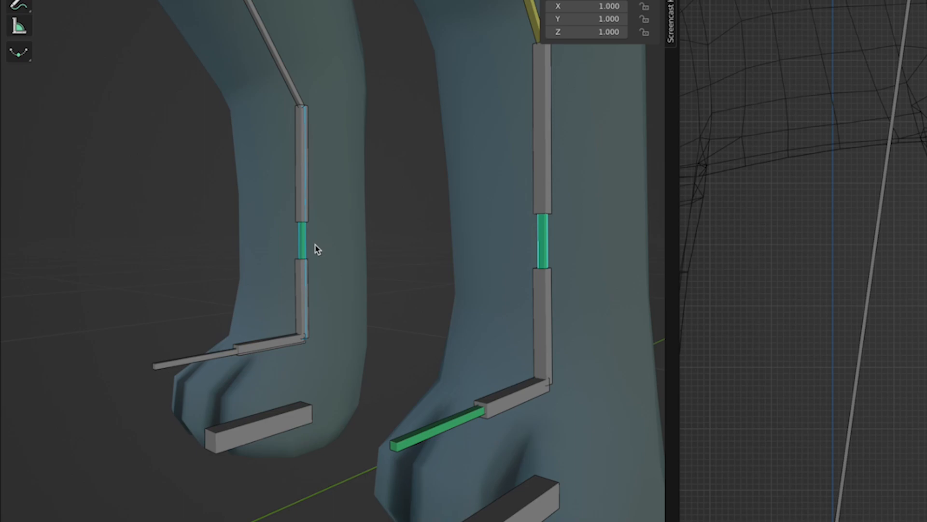
Set the target bone of R_Foot's Copy Rotation constraint to R_FootIK.
click(306, 244)
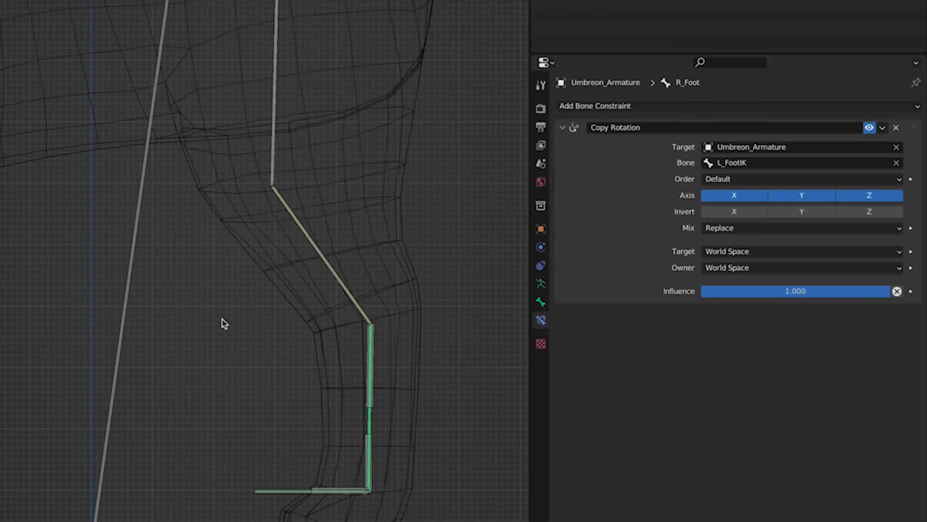
click(724, 163)
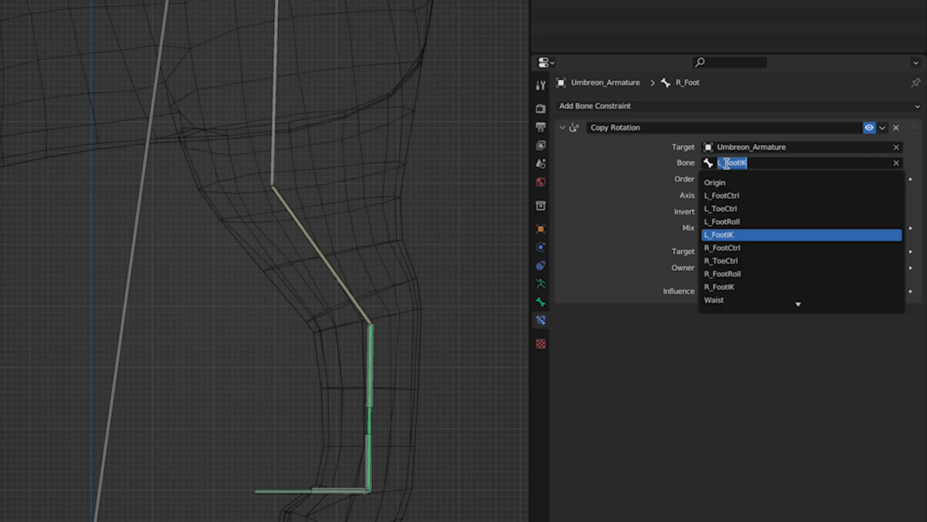
click(723, 160)
key(BackSpace)
key(BackSpace)
text(R_)
key(Return)
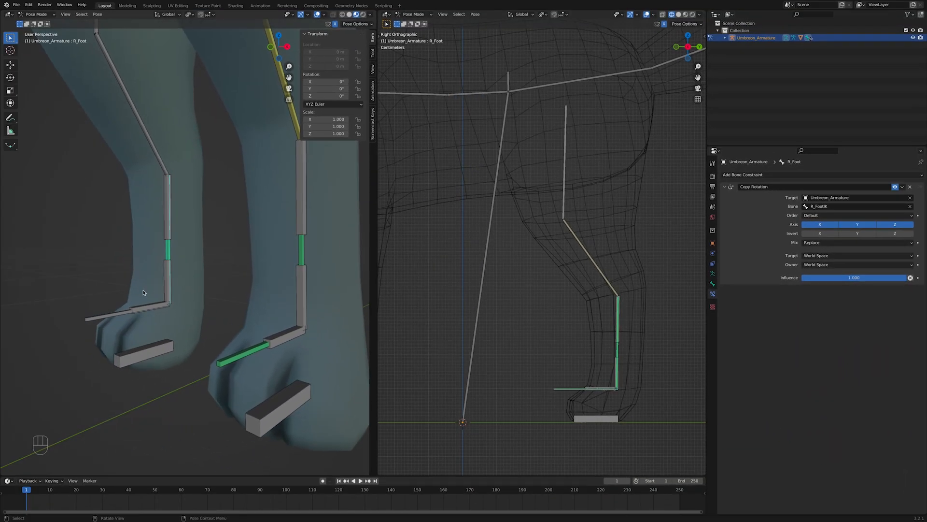
Copy the L_Toe bone's Copy Rotation constraint to the R_Toe bone.
click(126, 312)
shift+click(242, 355)
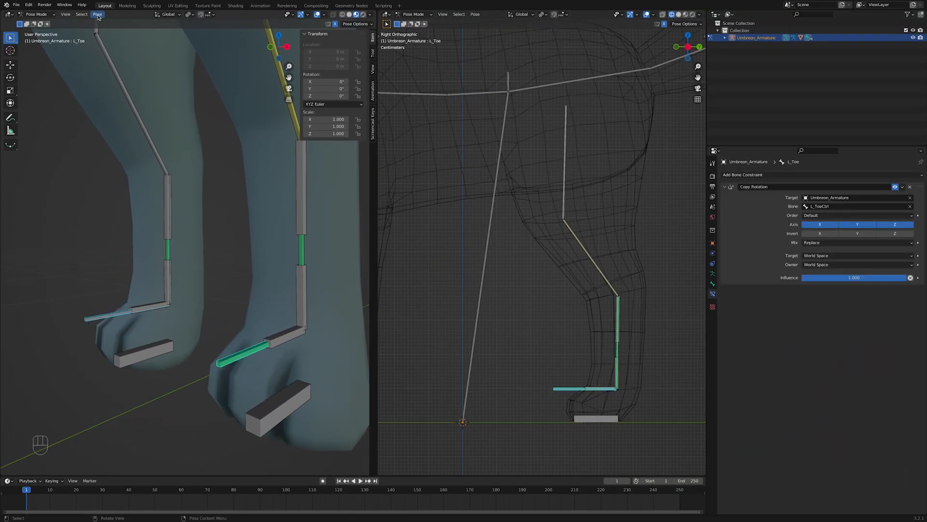
click(97, 16)
mouse_move(141, 142)
click(192, 149)
Set the target bone of R_Toe's Copy Rotation constraint to R_ToeCtrl.
click(116, 315)
click(818, 206)
click(814, 206)
key(BackSpace)
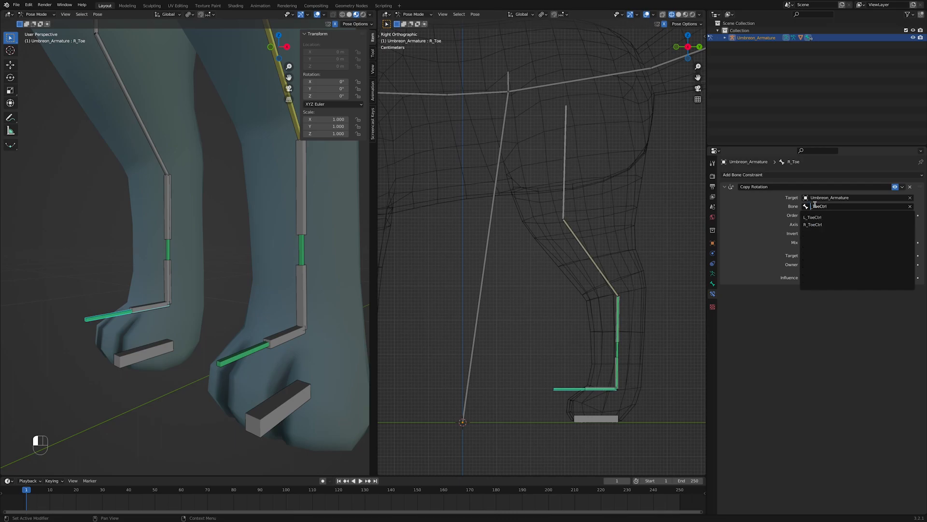
text(R)
key(Return)
Copy the L_Leg bone's IK constraint to the R_Leg bone.
scroll(250, 165, down, 2)
shift+middle_drag(251, 166, 253, 204)
click(162, 199)
shift+click(244, 161)
click(98, 15)
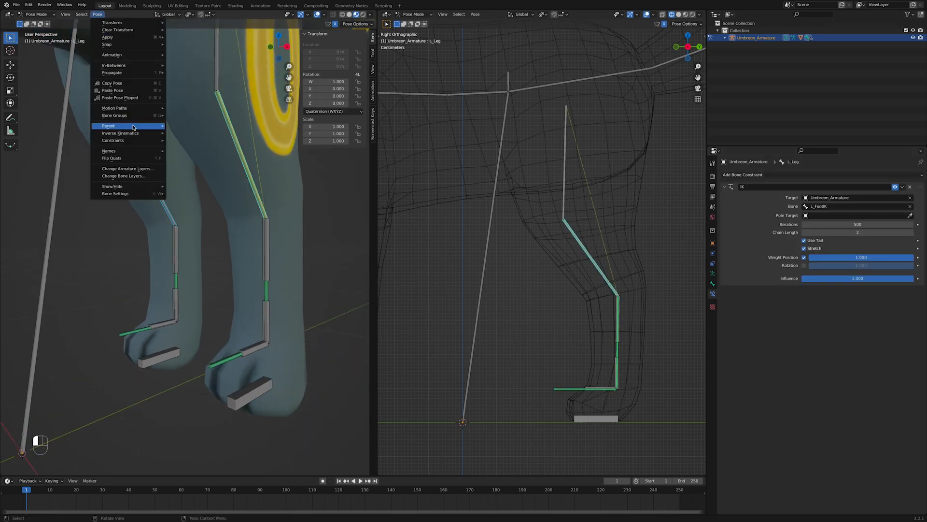
mouse_move(137, 140)
click(189, 148)
Set the target bone of R_Leg's IK constraint to R_FootIK.
middle_drag(189, 148, 200, 151)
click(221, 156)
click(814, 207)
click(814, 206)
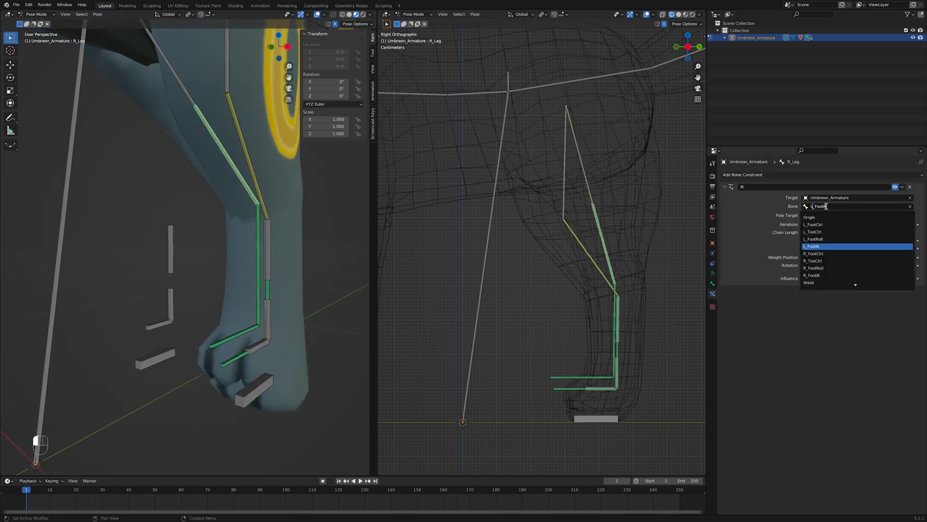
key(BackSpace)
text(R)
key(Return)
Test-move the L_FootCtrl bone and test-rotate it about Z to check both hind feet, cancelling the transforms.
scroll(213, 257, down, 3)
scroll(216, 257, down, 2)
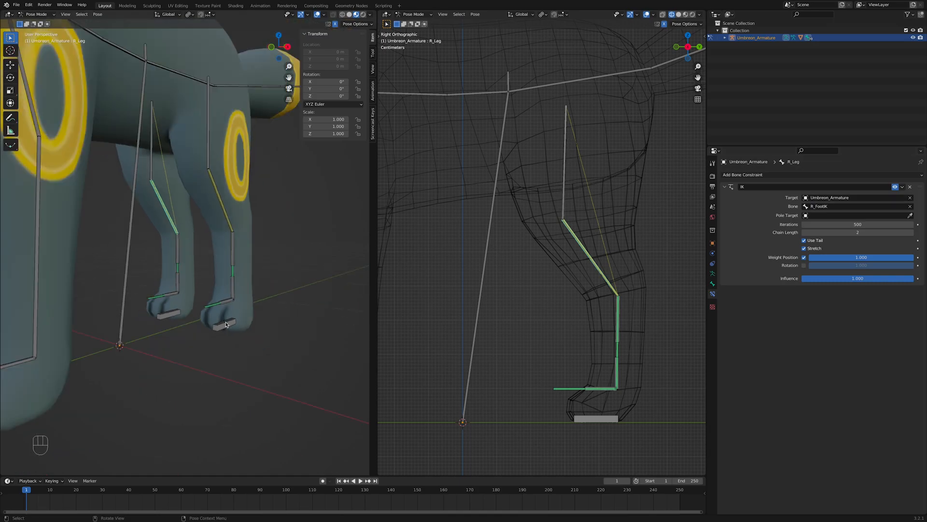
click(226, 324)
key(g)
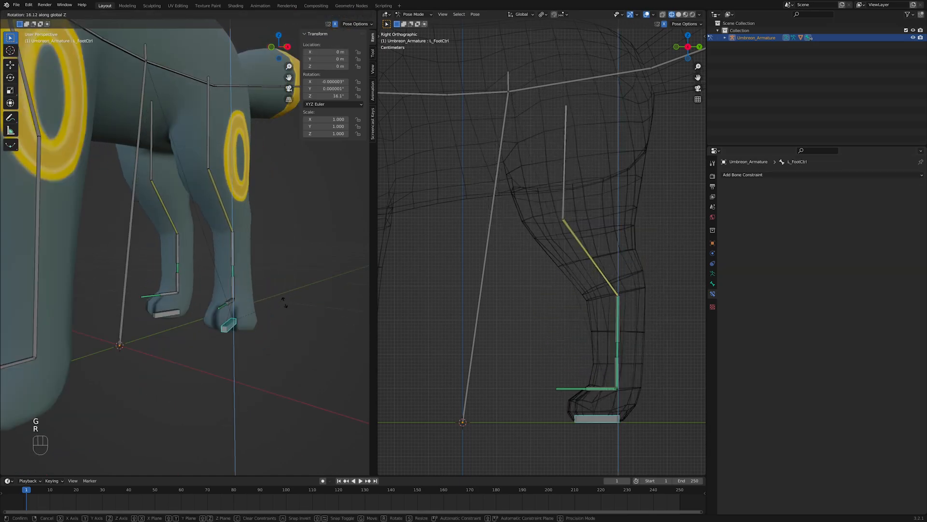
key(r)
right_click(296, 293)
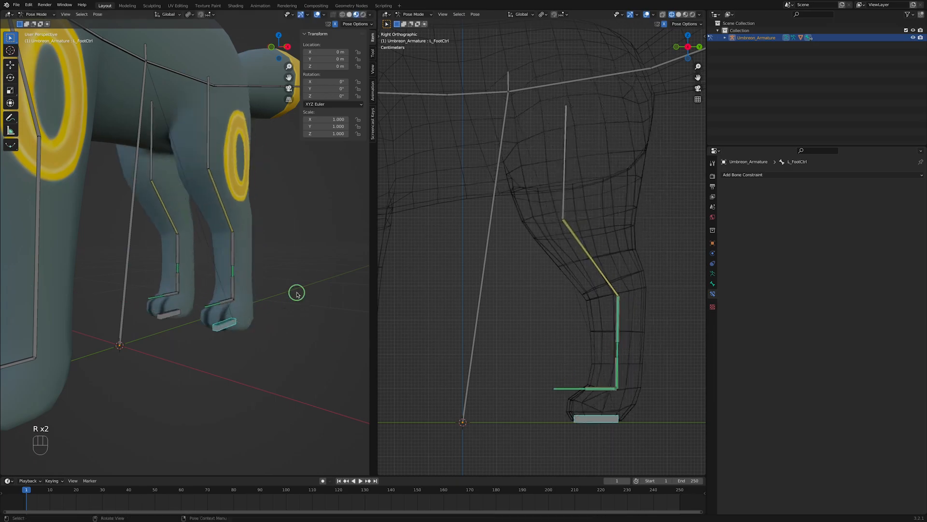
Test-move the Waist bone downward to check that both hind legs bend, cancelling the move.
click(150, 58)
key(g)
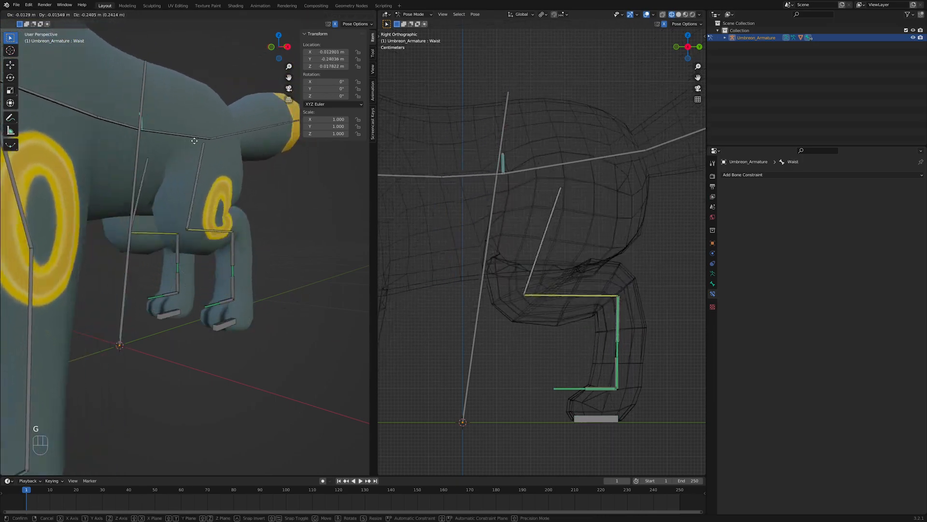
right_click(213, 161)
Test-pose the hind legs in the side view by moving L_FootCtrl and rotating it 35.6°, undoing the changes.
shift+middle_drag(661, 356, 604, 323)
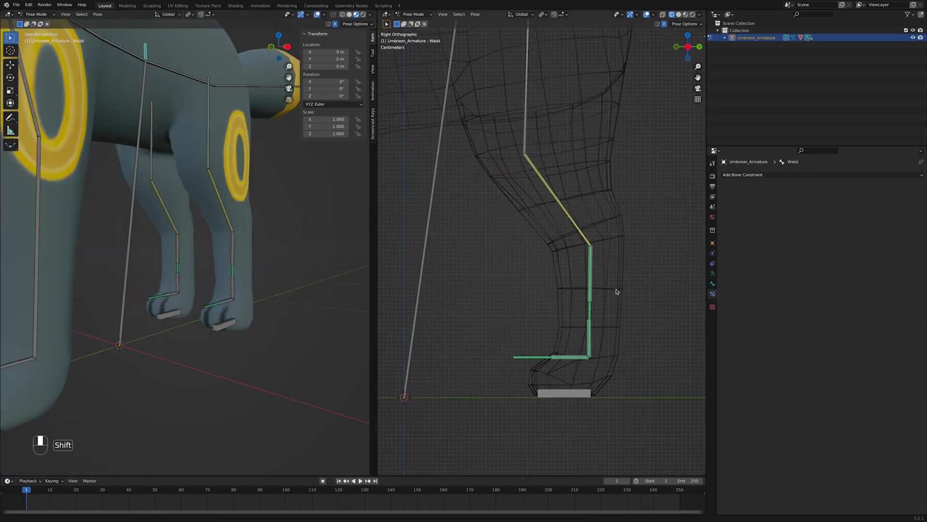
click(574, 386)
key(g)
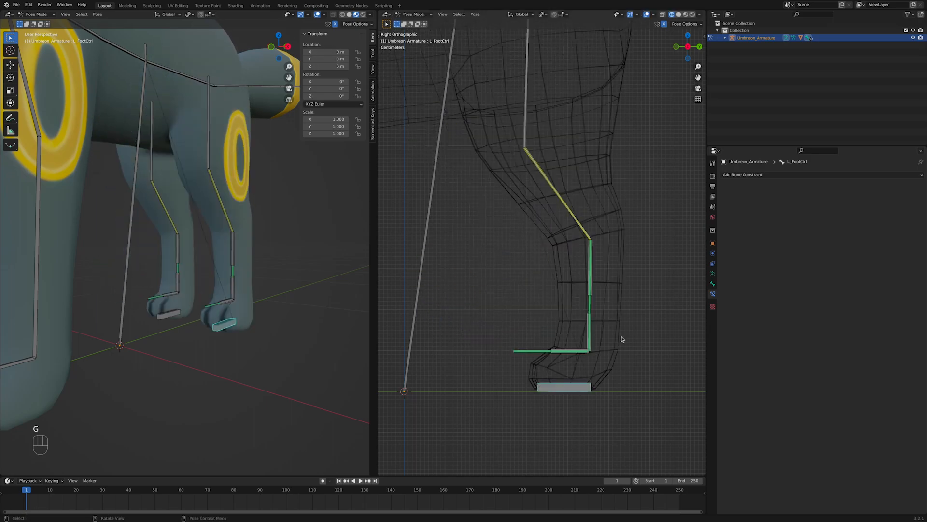
key(g)
key(r)
click(589, 310)
key(g)
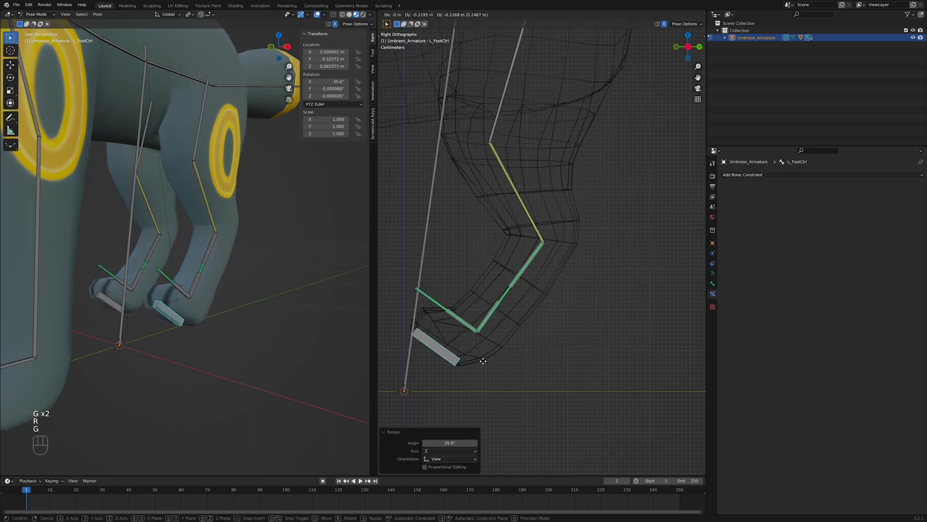
click(483, 360)
scroll(550, 304, down, 5)
key(super+z)
key(super+z)
key(super+z)
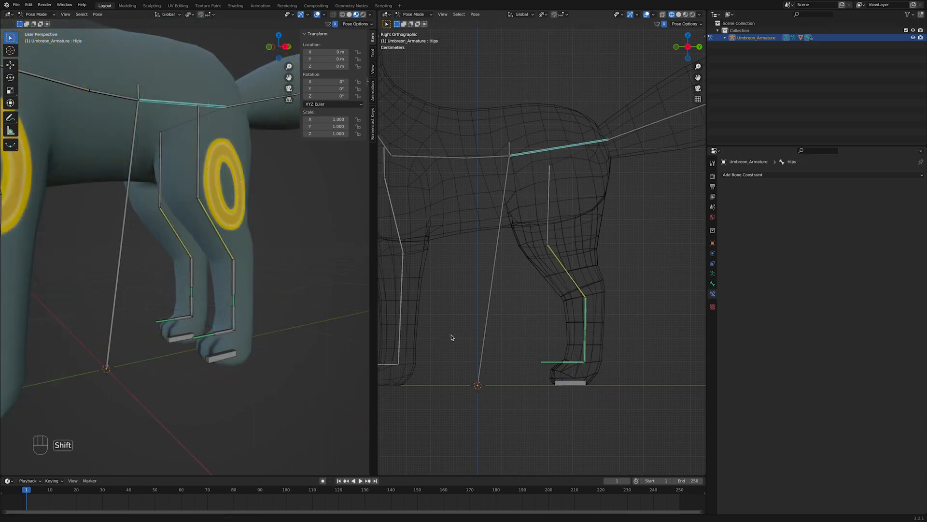
Duplicate the L_Hand bone in place, scale the copy to 0.5 and thicken its display size.
scroll(569, 306, up, 5)
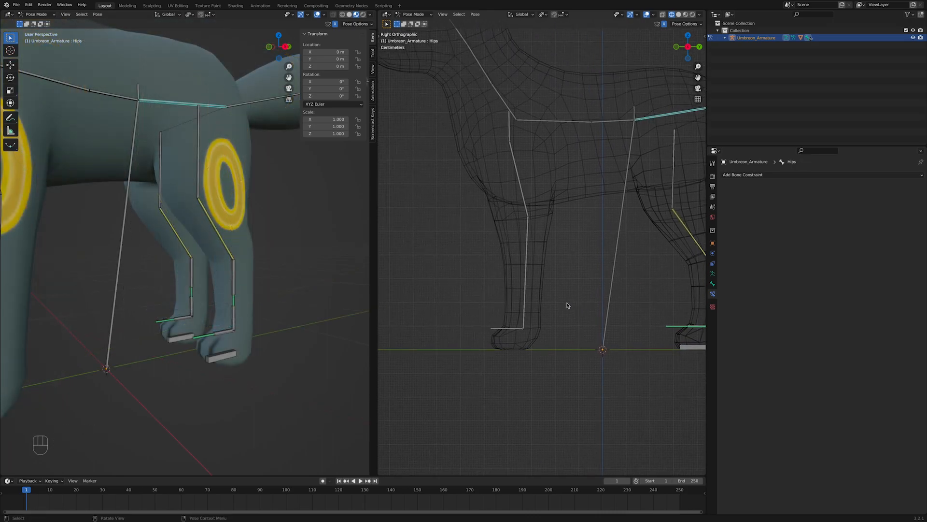
shift+middle_drag(558, 331, 596, 306)
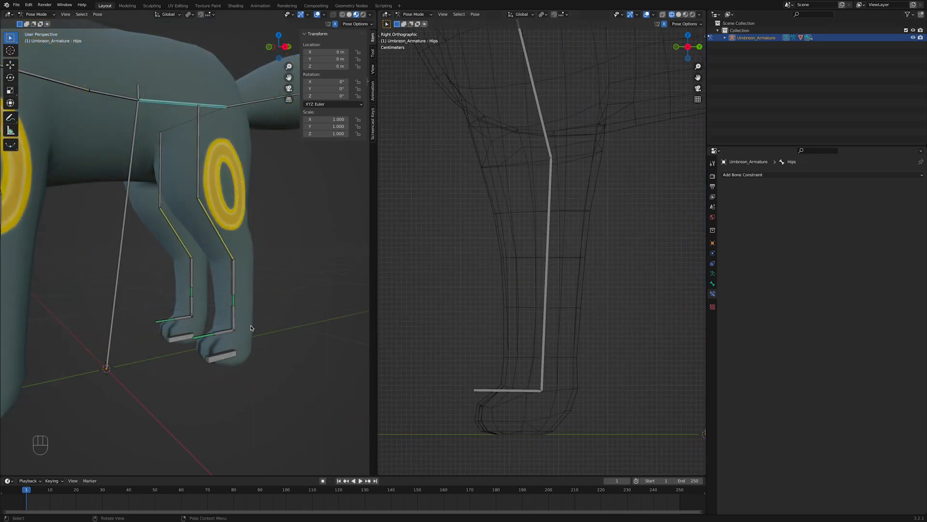
shift+middle_drag(99, 340, 246, 317)
scroll(247, 317, down, 3)
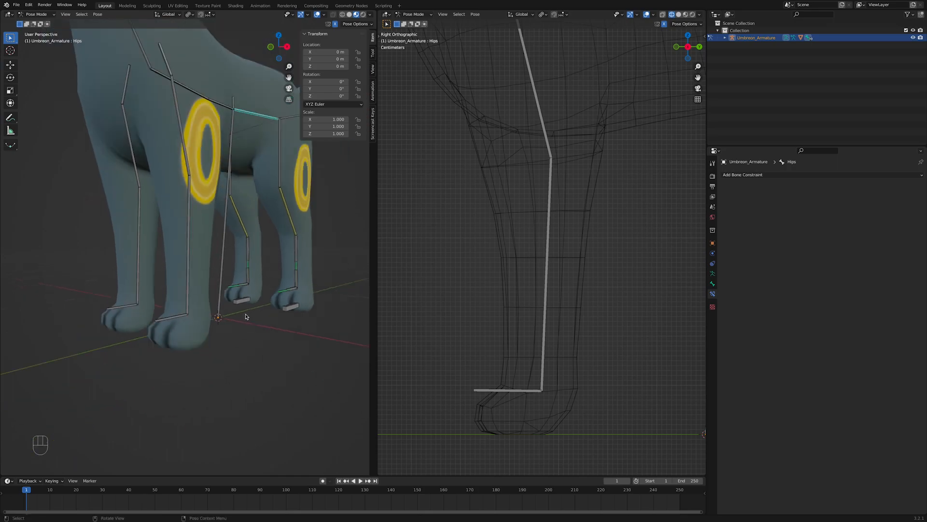
scroll(246, 317, up, 6)
scroll(246, 317, down, 2)
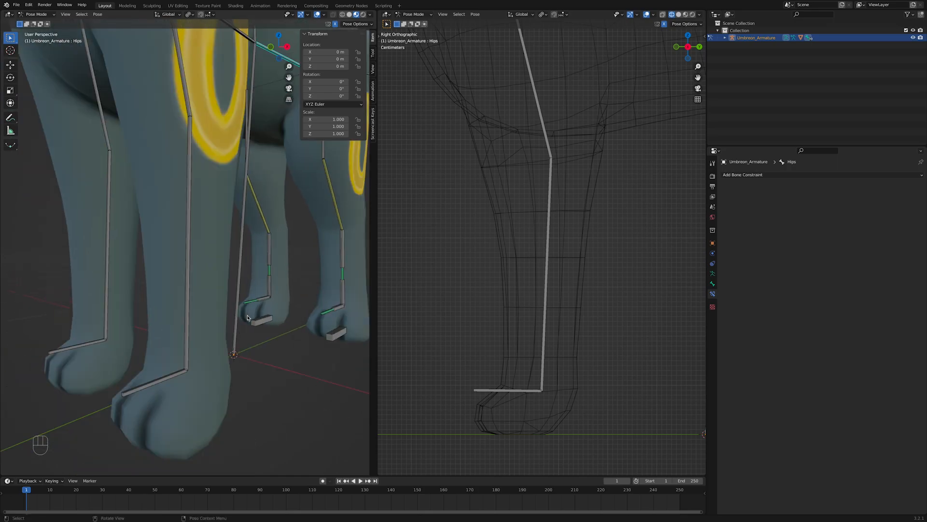
shift+middle_drag(521, 355, 524, 312)
scroll(531, 285, up, 3)
key(Tab)
click(534, 303)
key(shift+d)
key(s)
key(ctrl+alt+s)
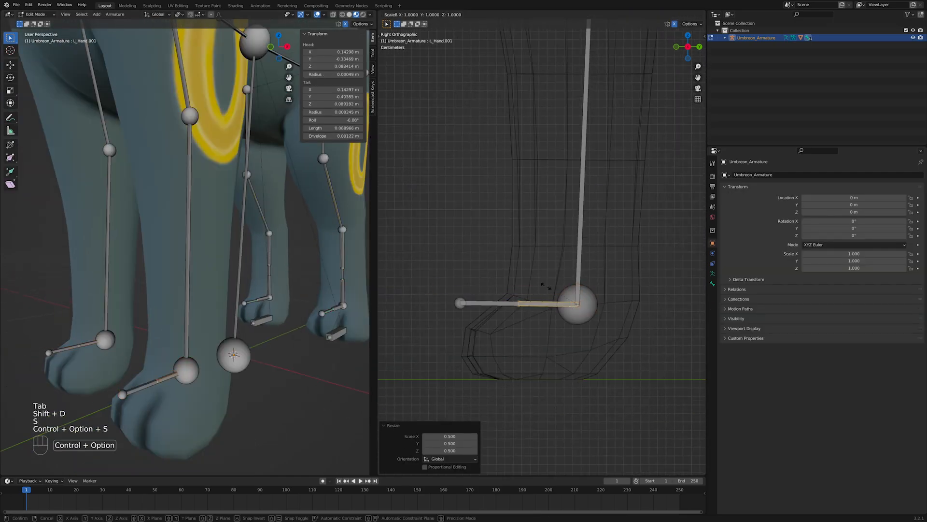
Duplicate the short hand bone again, enlarge it to about 0.11 m long, thicken it and move it to ground level under the front paw.
key(shift+d)
key(ctrl+alt+s)
shift+middle_drag(552, 349, 564, 267)
scroll(564, 267, up, 2)
key(g)
click(534, 308)
key(g)
Rename the ground-level left front-paw bone L_ArmCtrl and the short bone at the left wrist L_HandCtrl.
middle_drag(251, 285, 268, 263)
key(ctrl+Tab)
click(712, 283)
click(759, 174)
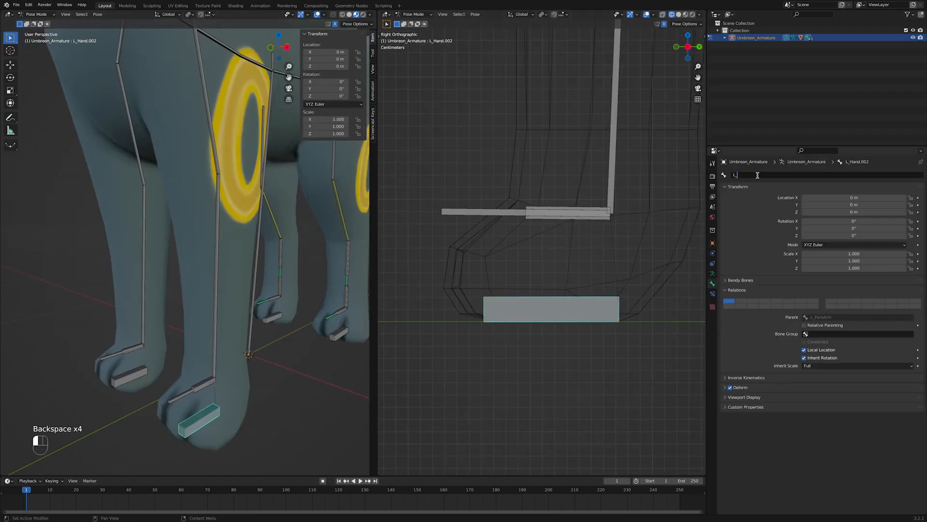
key(BackSpace)
key(BackSpace)
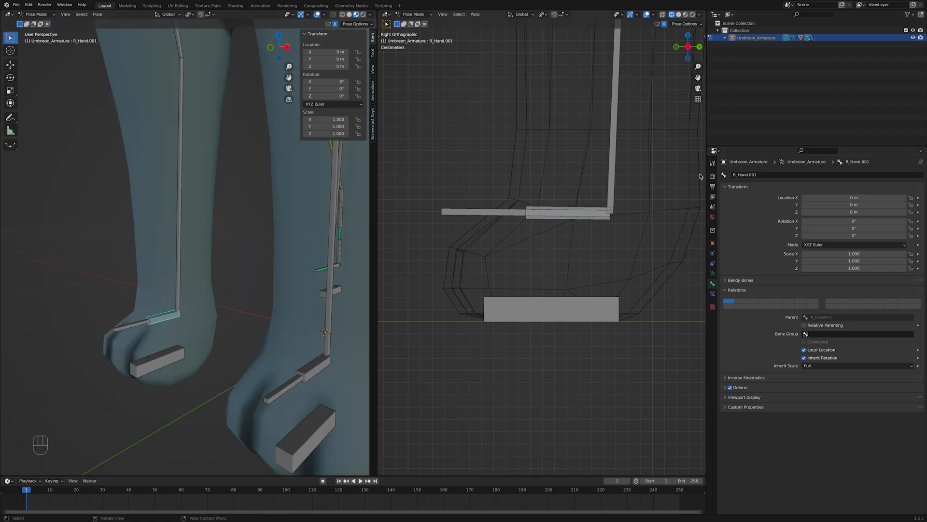
Rename the short right wrist bone R_HandCtrl and the ground-level right front-paw bone R_ArmCtrl.
double_click(774, 175)
key(BackSpace)
key(BackSpace)
key(Return)
click(158, 361)
double_click(763, 177)
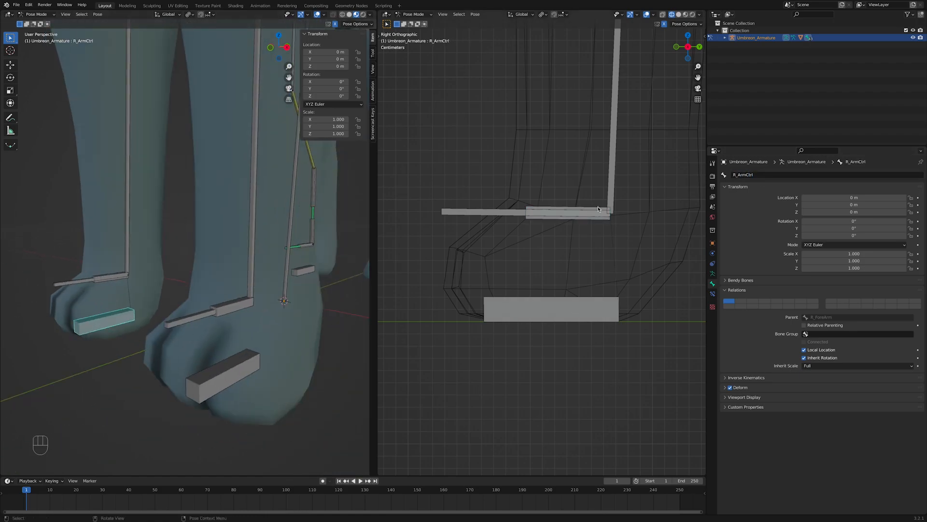
Parent the HandCtrl bones to the ArmCtrl bones on their own side, and the ArmCtrl bones to the root bone.
key(Tab)
key(ctrl+p)
click(511, 325)
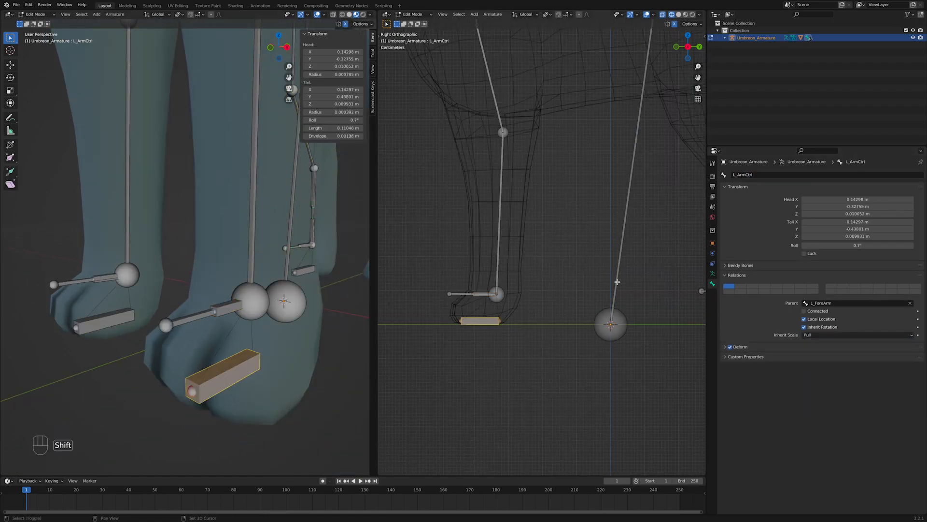
key(ctrl+p)
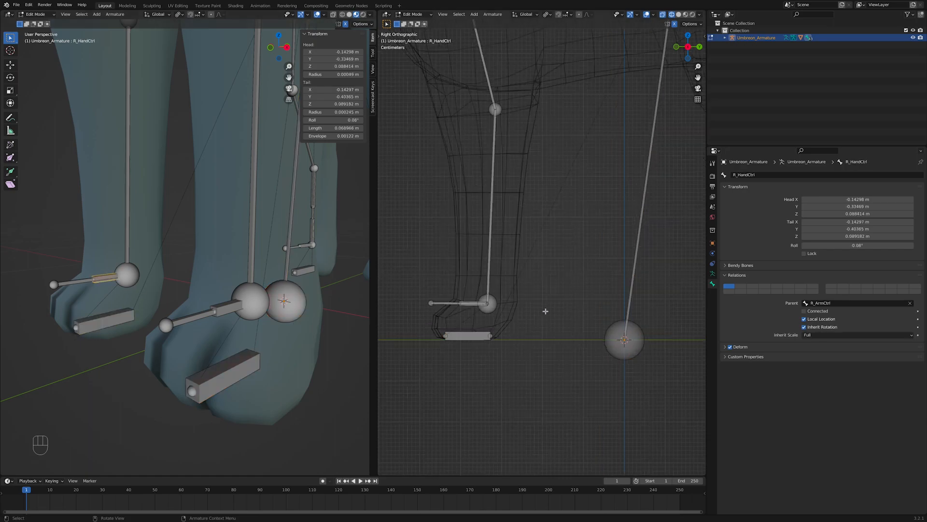
Add an IK constraint to L_ForeArm targeting L_HandCtrl, with a chain length of 3.
key(Tab)
click(537, 298)
shift+click(556, 277)
key(shift+i)
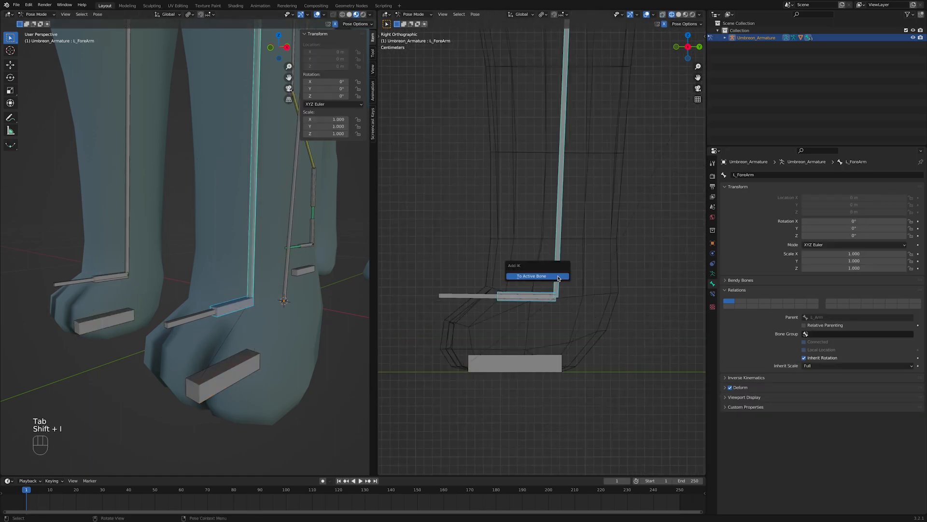
click(536, 273)
scroll(531, 208, down, 4)
scroll(586, 236, up, 2)
Add a Copy Rotation constraint to L_Hand targeting the L_HandCtrl bone.
click(531, 269)
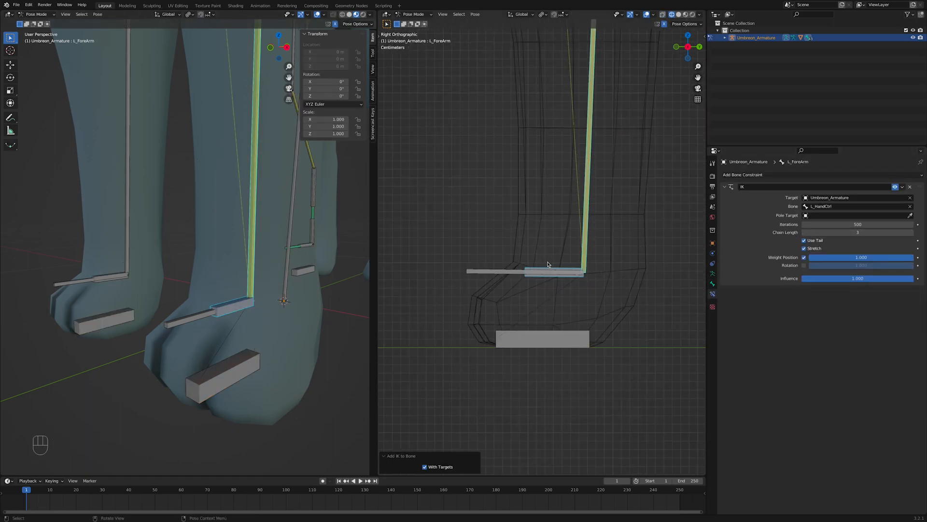
key(ctrl+shift+c)
click(486, 269)
Test-pose the left front leg by moving and rotating L_ArmCtrl, undoing the changes.
scroll(532, 270, down, 2)
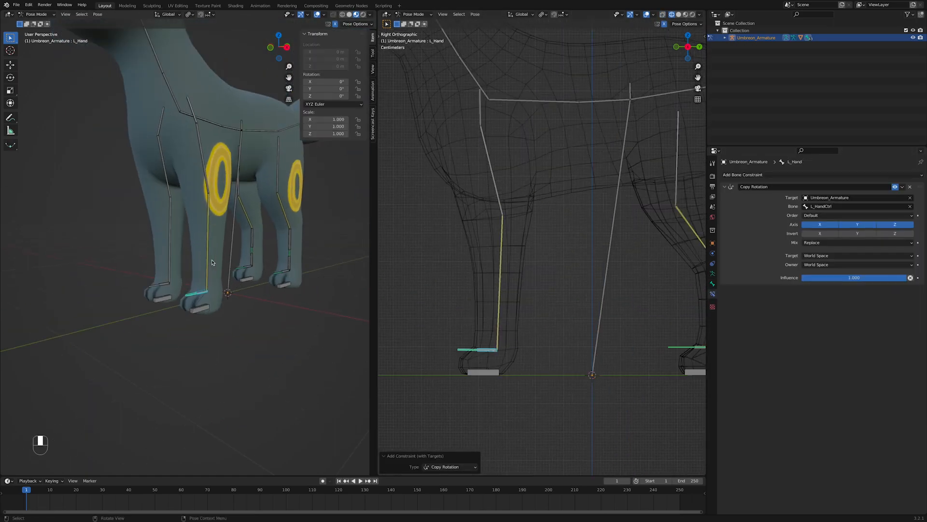
scroll(211, 262, up, 1)
click(202, 320)
key(g)
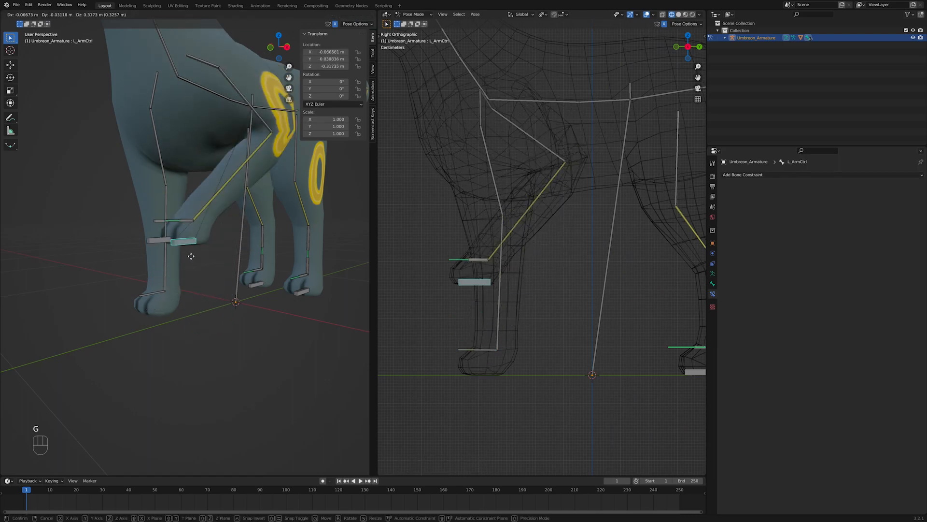
click(208, 273)
key(r)
key(r)
key(super+z)
Copy the IK constraint from L_ForeArm to R_ForeArm and set its target bone to R_HandCtrl.
scroll(222, 290, up, 4)
click(152, 263)
shift+click(253, 273)
click(97, 14)
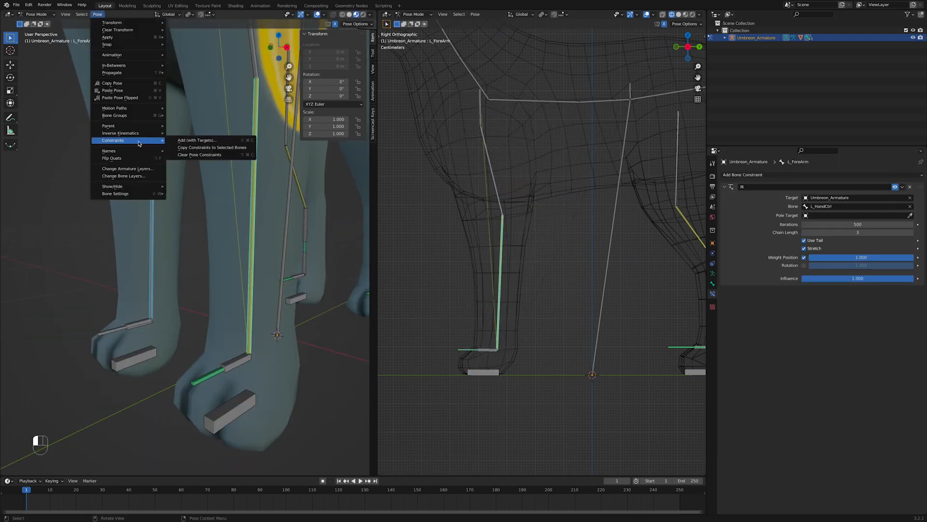
click(211, 148)
click(211, 193)
click(817, 206)
text(handc)
click(818, 223)
Copy the Copy Rotation constraint from L_Hand to R_Hand and set its target bone to R_HandCtrl.
click(118, 330)
shift+click(208, 376)
click(98, 15)
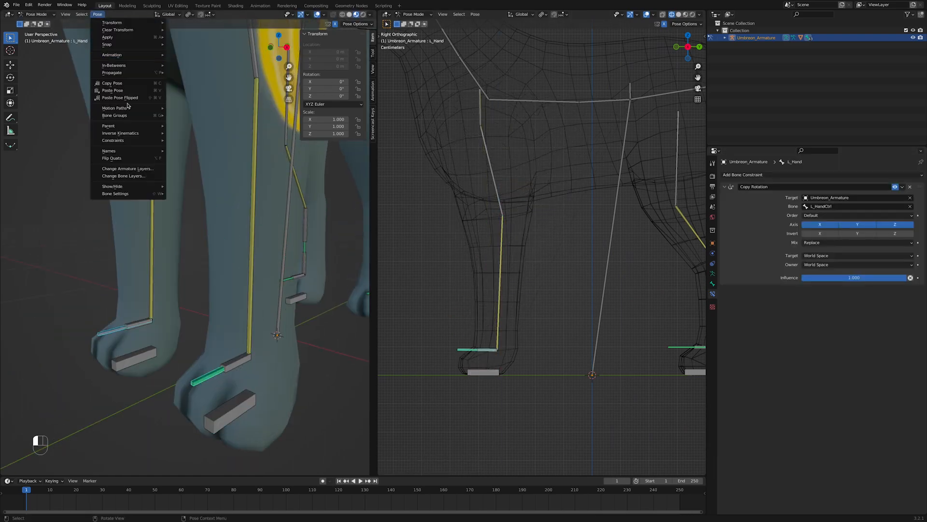
click(210, 147)
click(118, 329)
click(813, 206)
text(r_handc)
key(Return)
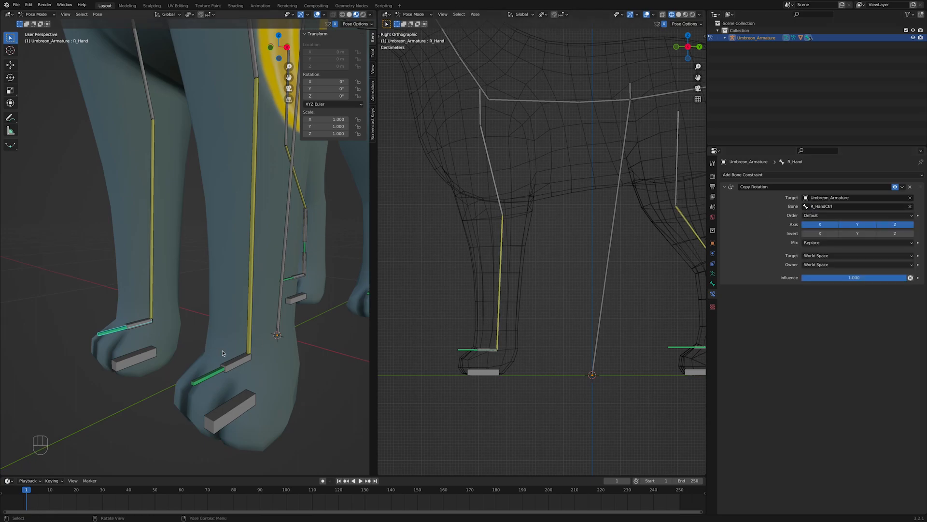
Test-move L_ArmCtrl freely, from the side and from the front, to check both front legs, cancelling each move.
scroll(222, 353, down, 4)
click(204, 308)
key(g)
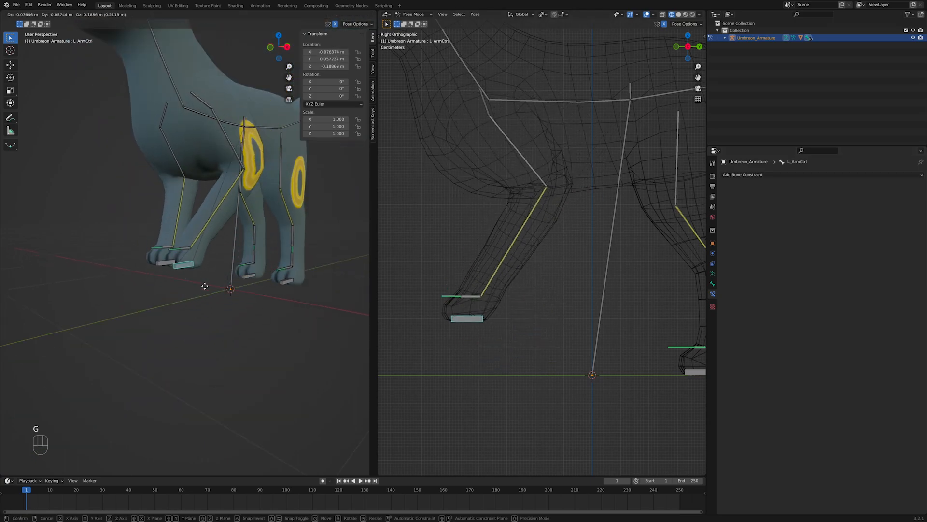
right_click(219, 309)
middle_drag(225, 319, 273, 338)
key(g)
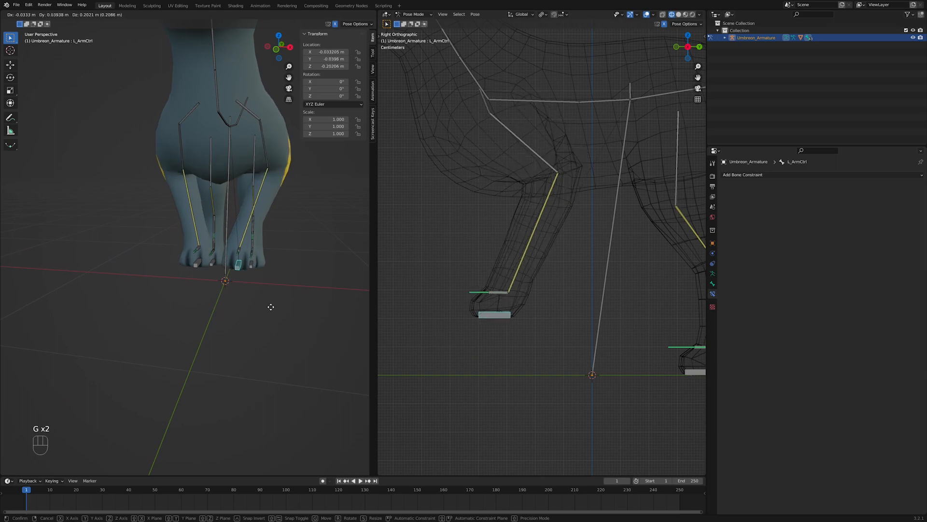
right_click(281, 269)
Test-raise L_ArmCtrl about 0.27 m along Z and test-rotate it, cancelling the rotation and undoing the move.
key(g)
key(z)
click(292, 270)
key(r)
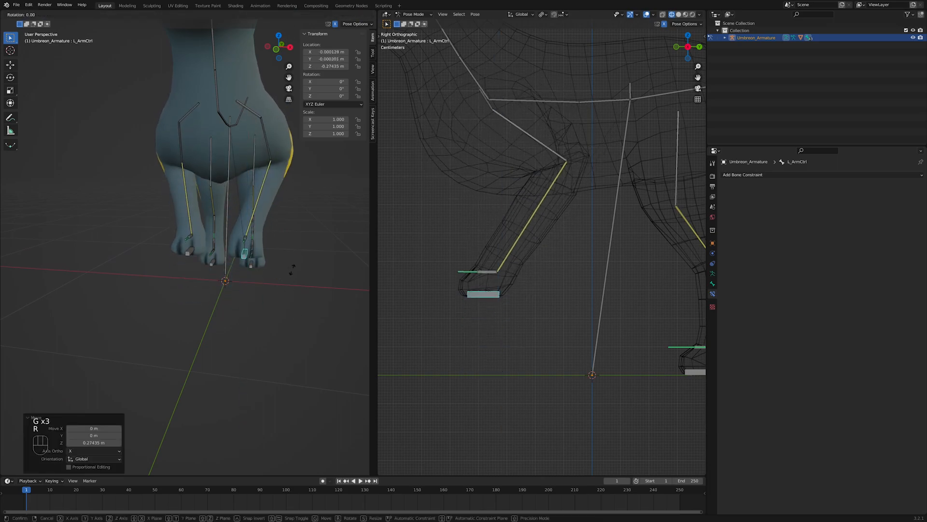
right_click(287, 251)
key(super+z)
Examine the front and hind leg controls in the side view and around the whole model in perspective.
click(493, 373)
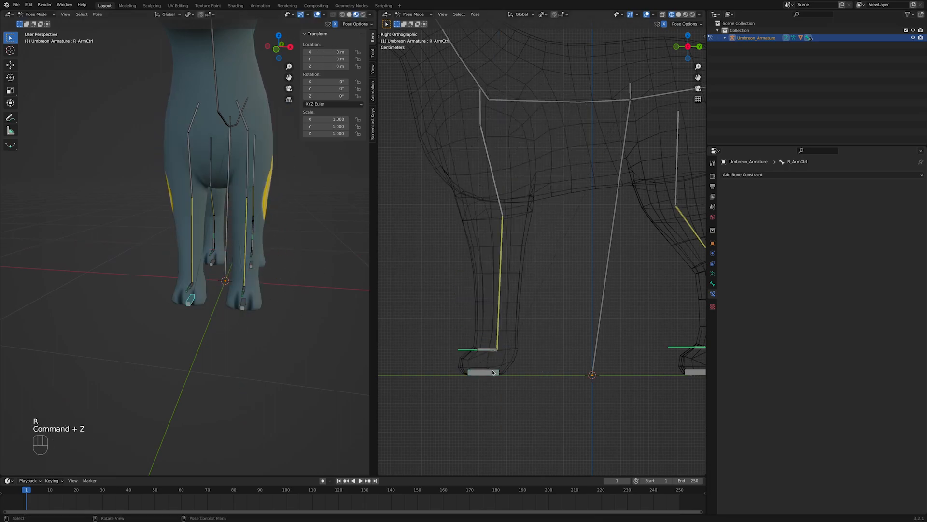
shift+middle_drag(493, 372, 554, 387)
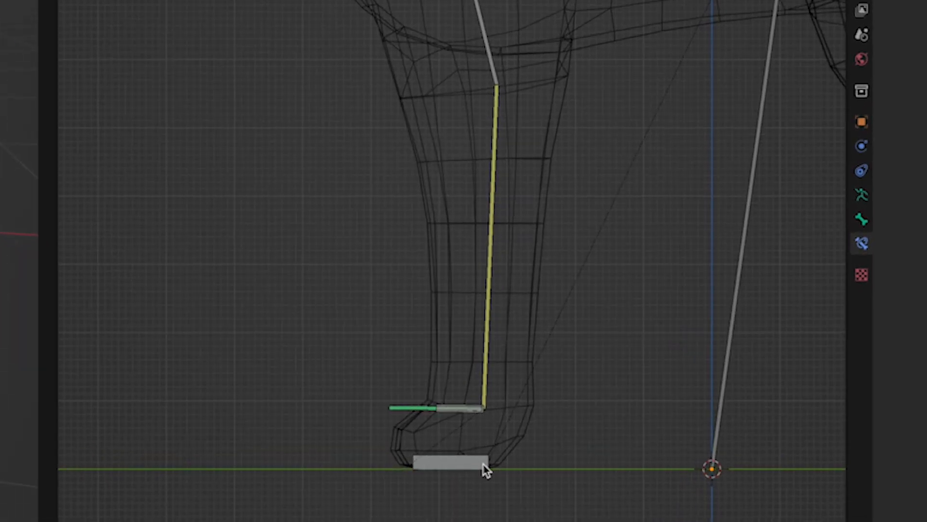
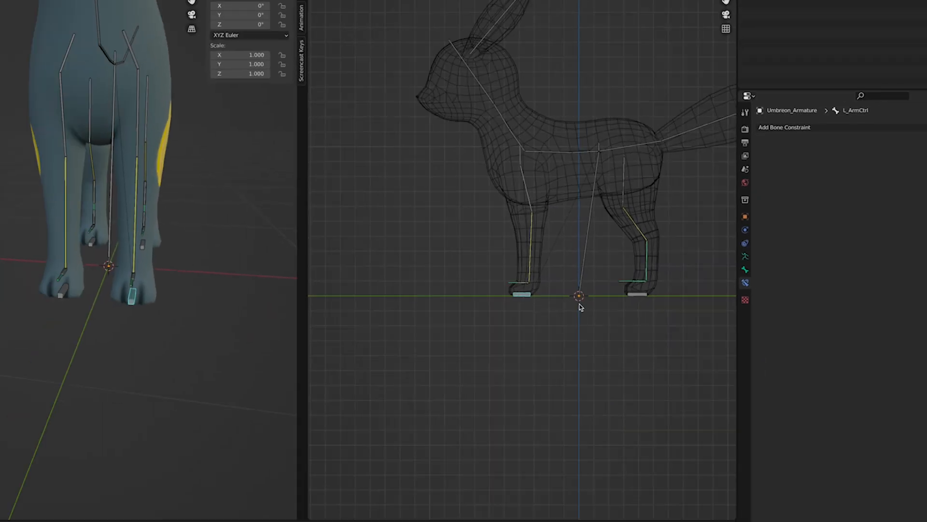
shift+middle_drag(579, 304, 497, 394)
scroll(499, 393, down, 1)
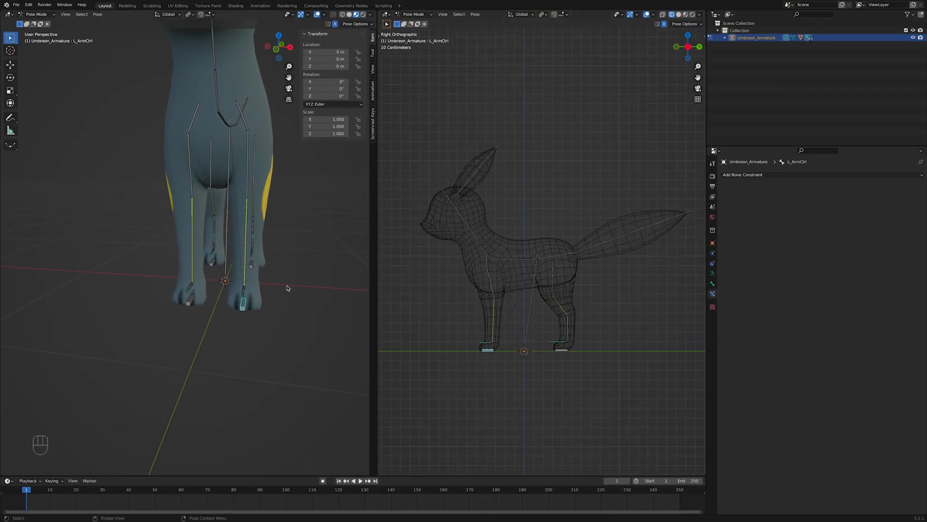
middle_drag(287, 289, 251, 329)
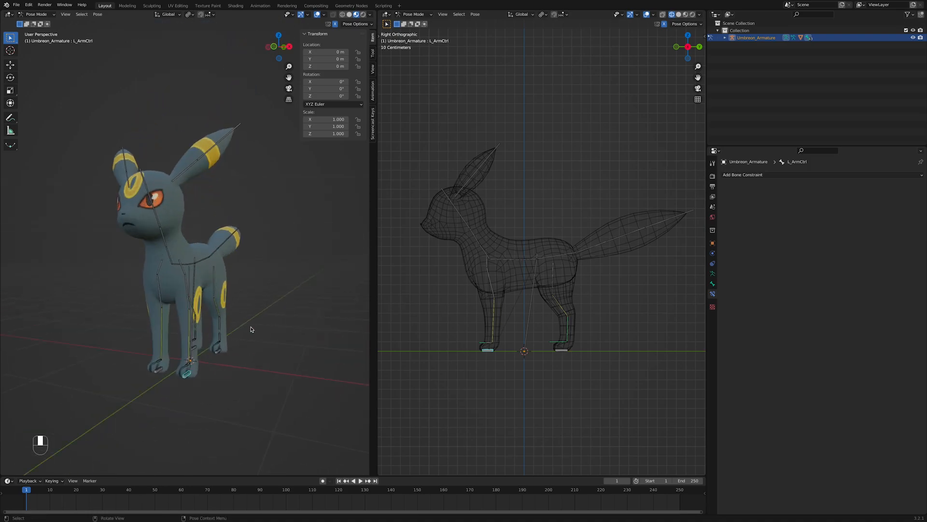
scroll(251, 329, down, 1)
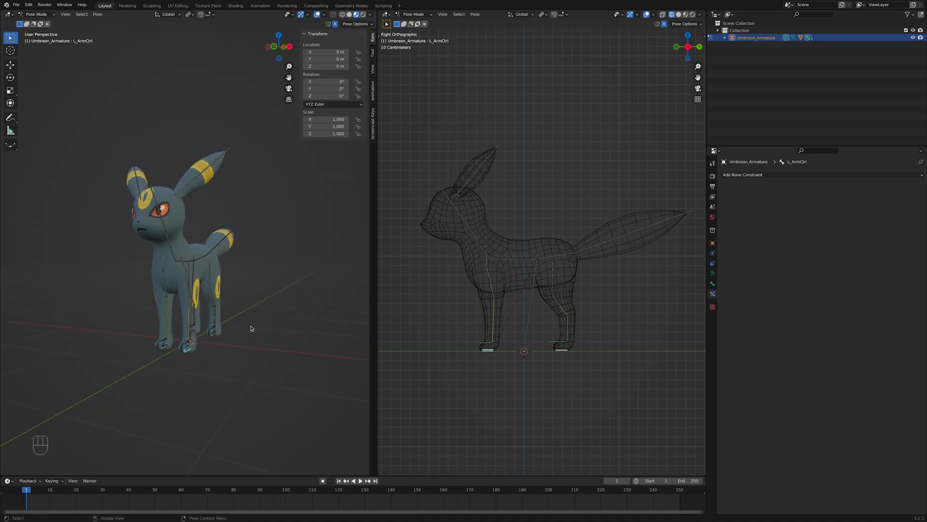
scroll(250, 329, up, 1)
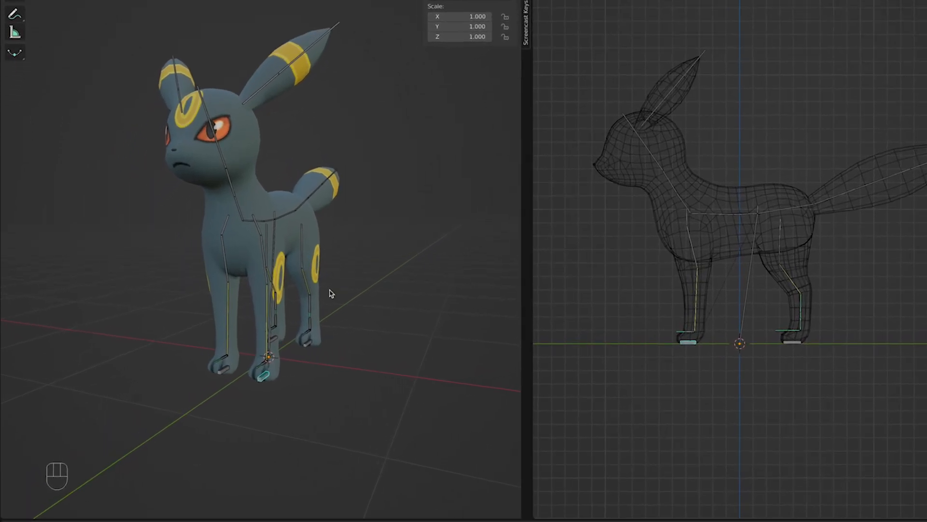
scroll(215, 330, up, 5)
shift+middle_drag(214, 330, 238, 208)
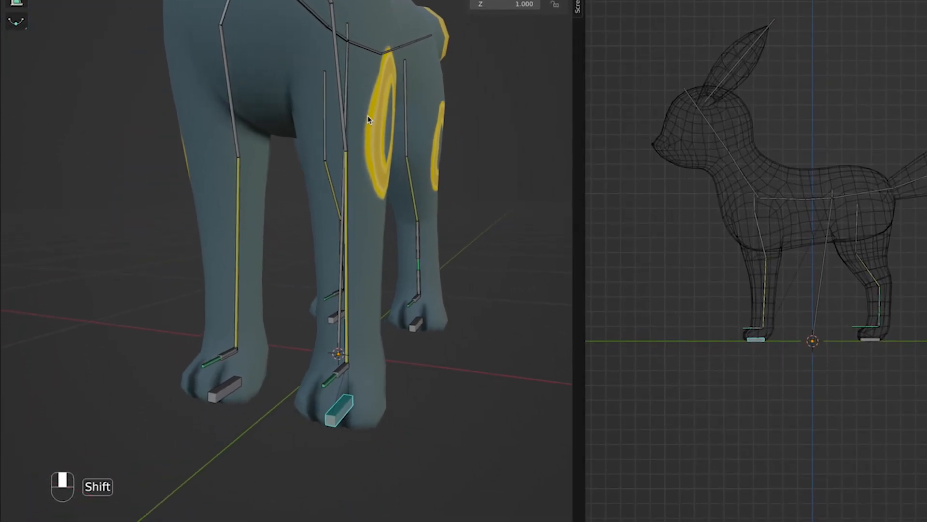
shift+middle_drag(368, 119, 364, 112)
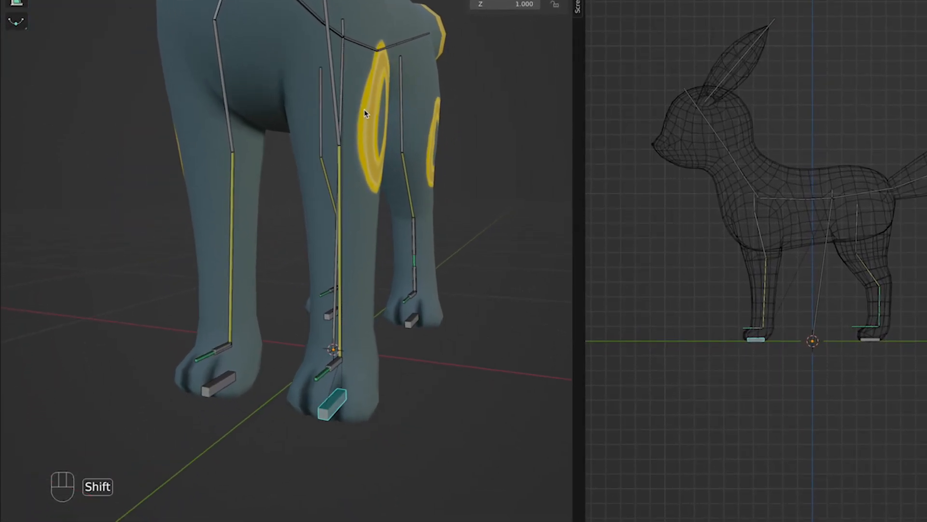
Test-rotate the L_ForeArm bone about the X axis to check how the elbow responds under IK.
click(342, 165)
key(r)
key(r)
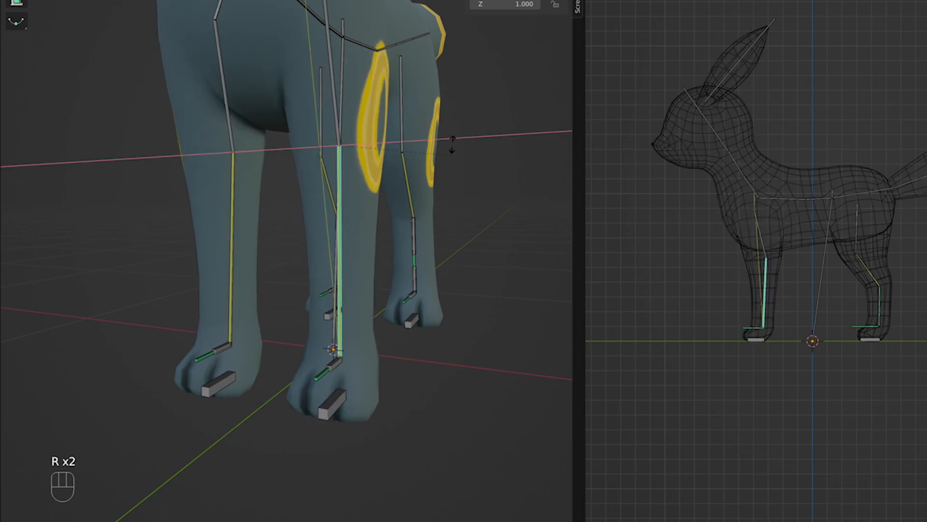
click(610, 229)
Extrude a short bone forward along the Y axis from the left elbow joint in Edit Mode.
scroll(763, 301, up, 6)
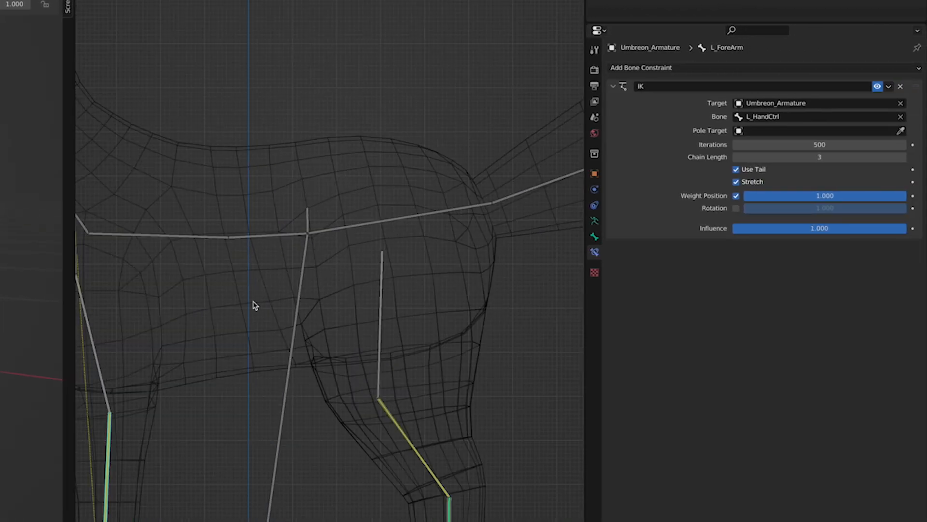
shift+middle_drag(763, 300, 926, 11)
scroll(760, 143, up, 1)
scroll(261, 150, up, 1)
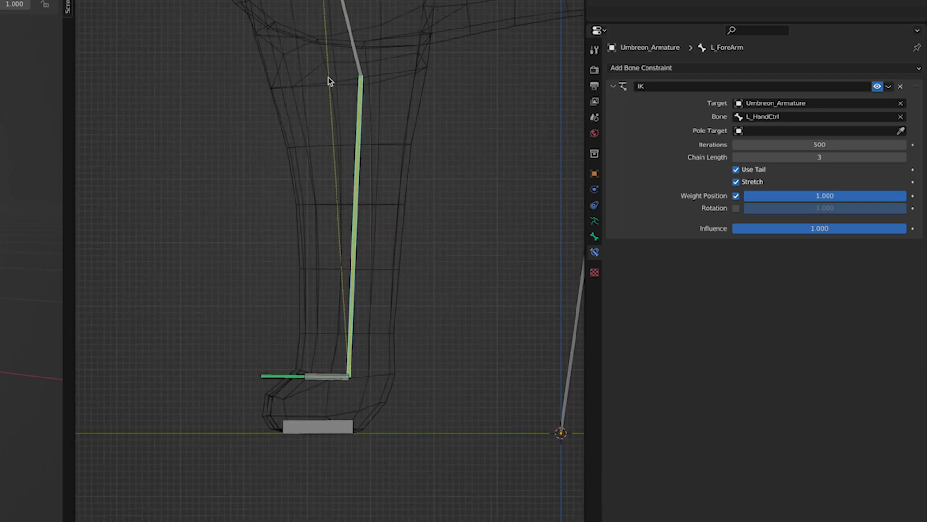
scroll(288, 190, up, 2)
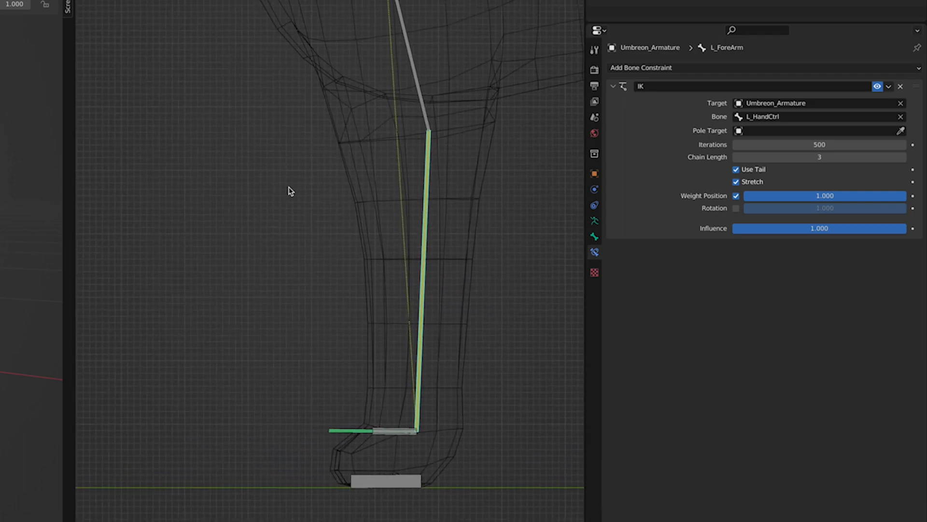
key(Tab)
click(439, 129)
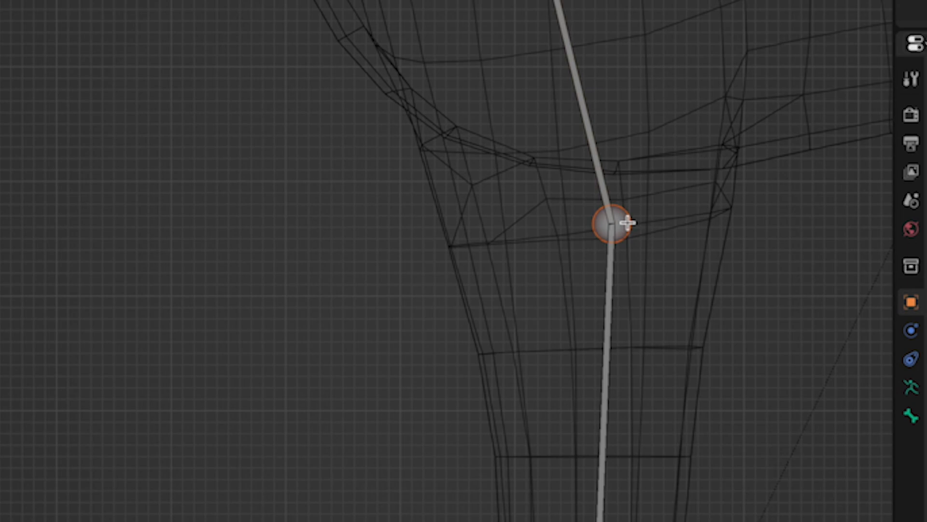
key(e)
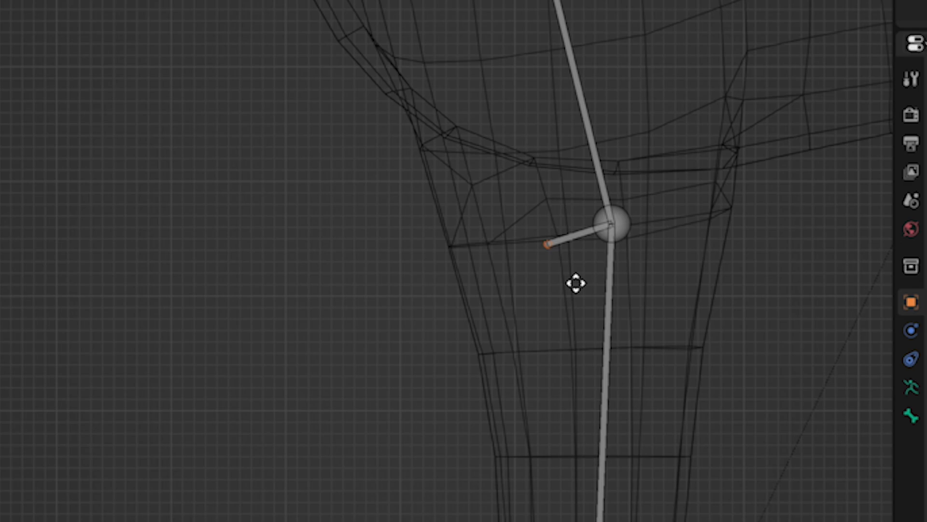
key(y)
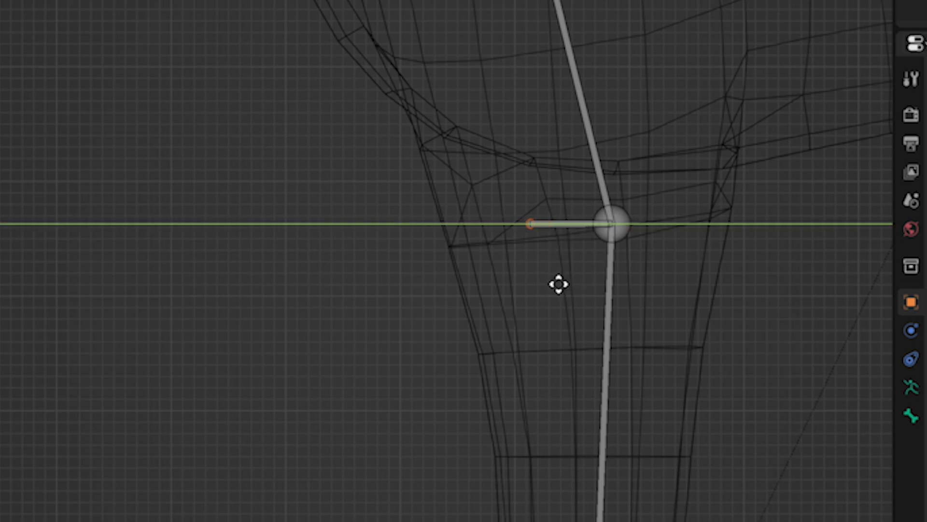
click(559, 285)
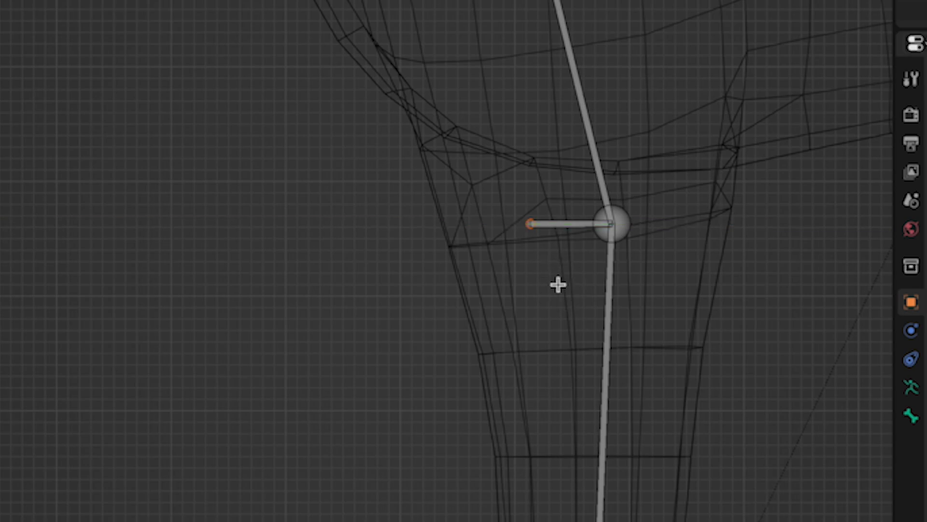
Clear the new elbow bone's parent and move the bone forward along Y, well in front of the leg.
click(562, 224)
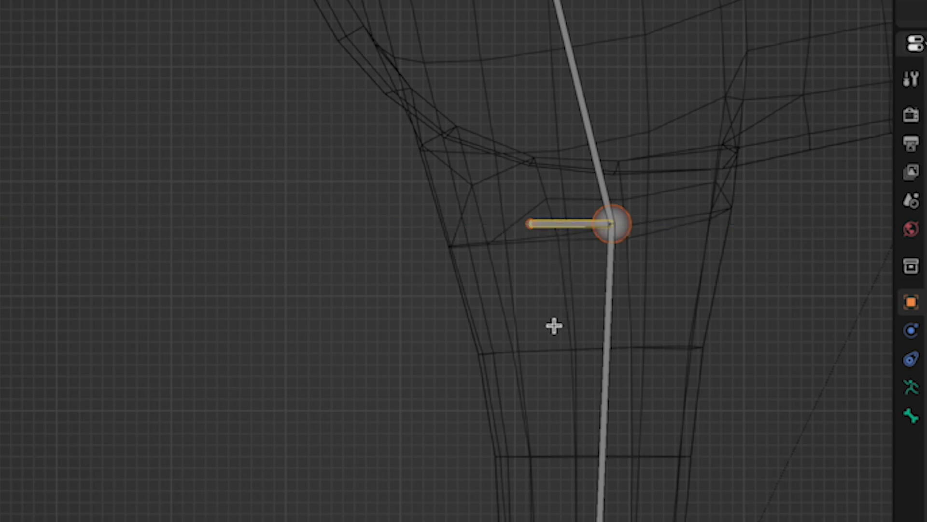
key(alt+p)
click(559, 332)
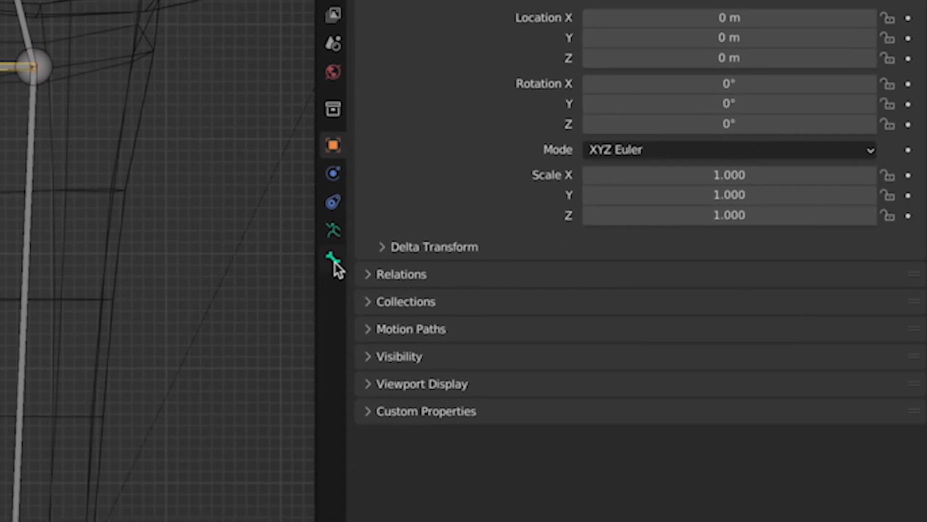
click(911, 414)
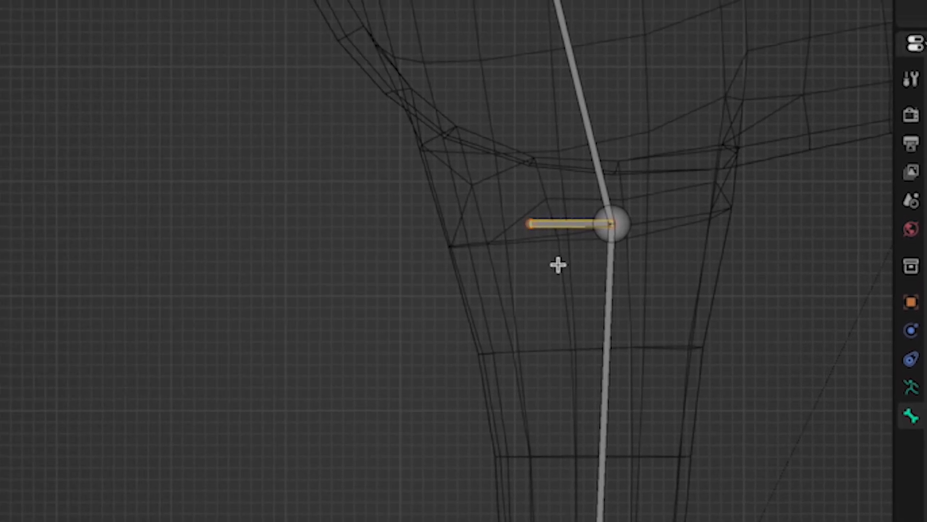
key(g)
key(y)
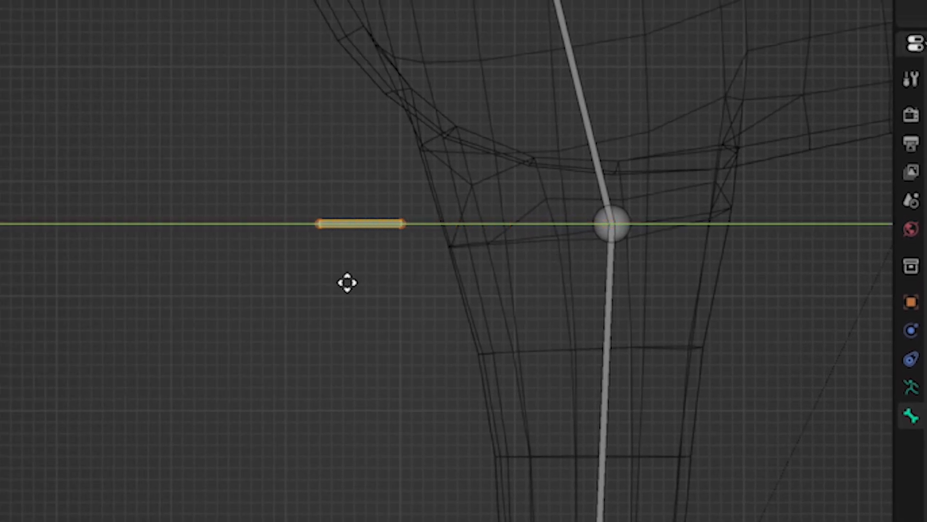
click(183, 289)
Scale the detached bone down to about 0.025 m long and enlarge its B-Bone display size by about 4.
key(s)
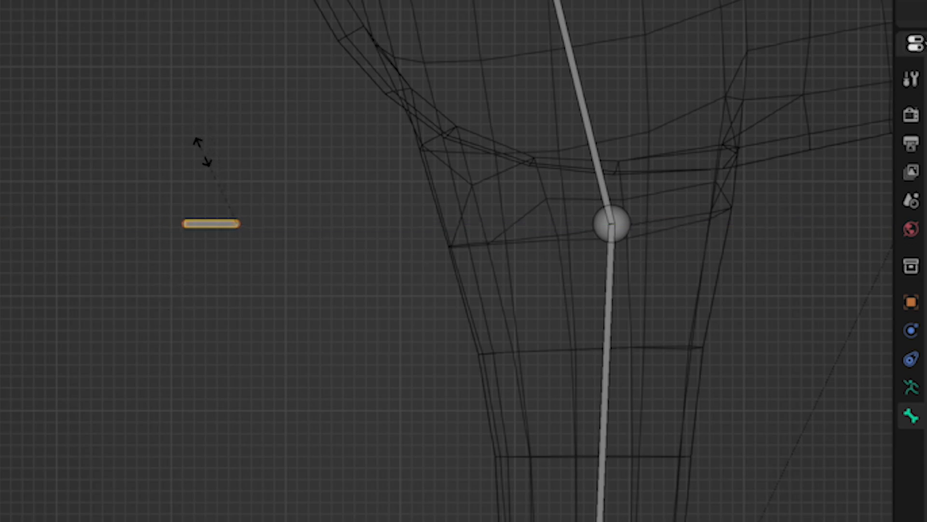
click(212, 182)
text(5)
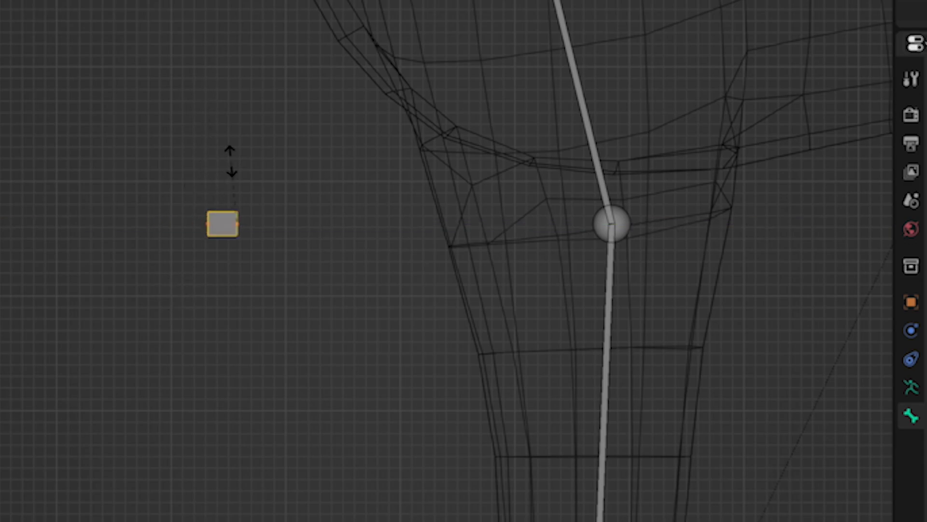
key(Return)
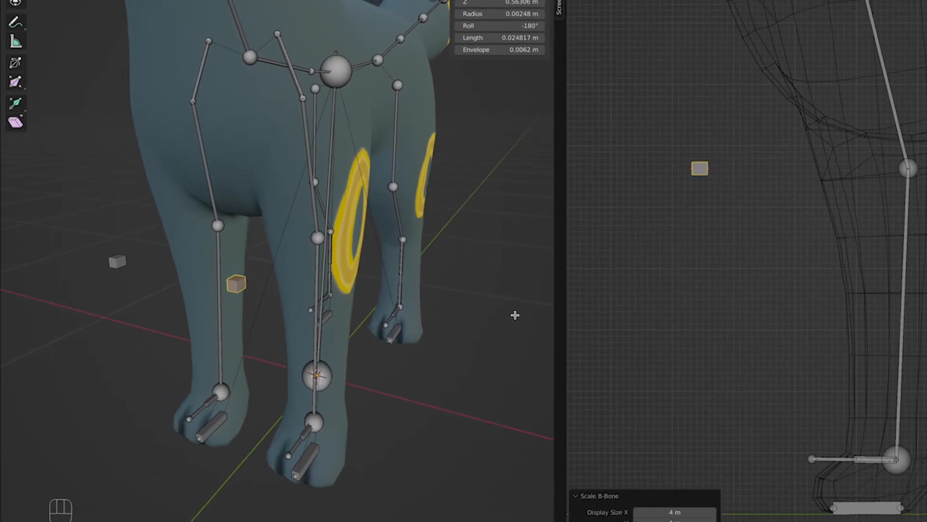
Rename the left detached bone in front of the front leg as L_ArmPole.
click(701, 166)
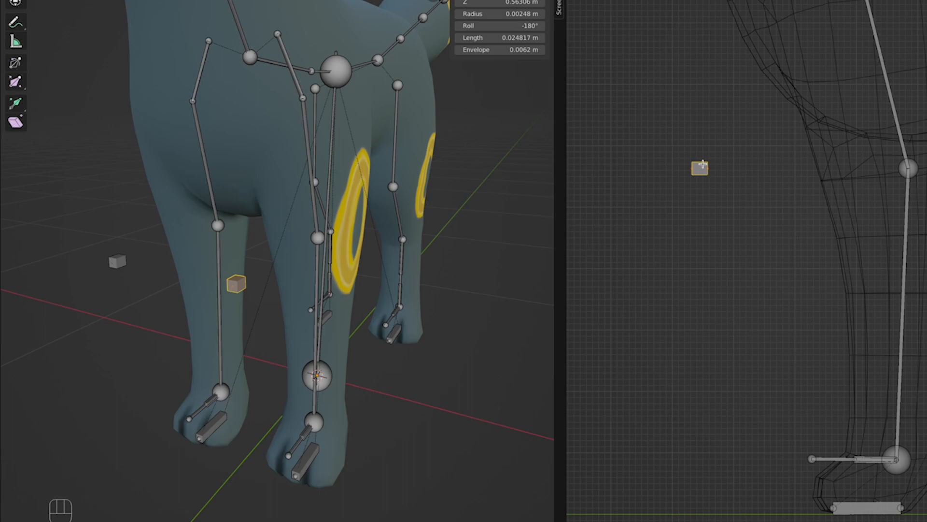
click(606, 55)
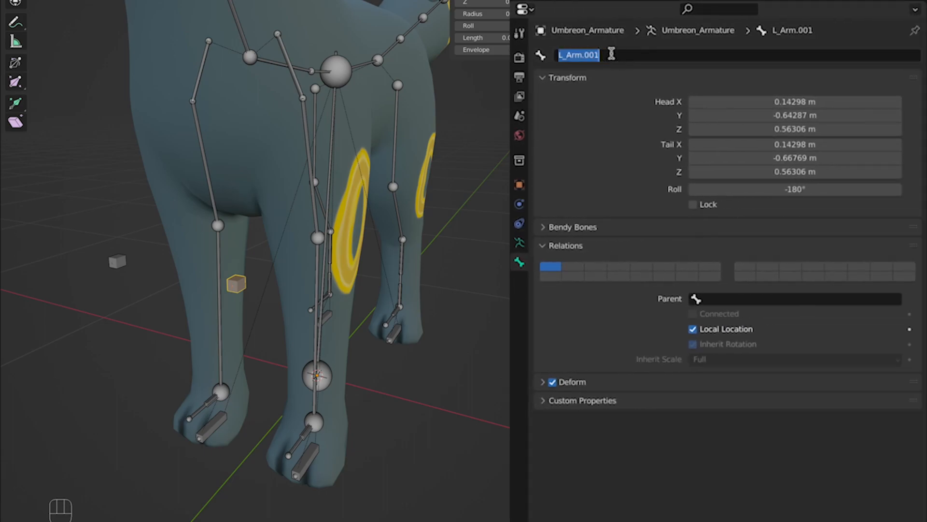
click(612, 54)
key(BackSpace)
key(BackSpace)
text(P)
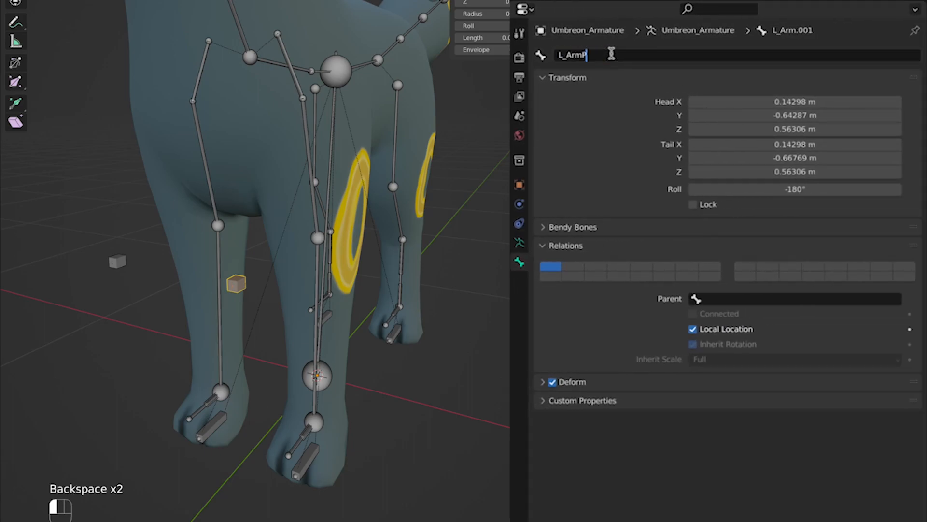
text(ole)
key(Return)
Rename the mirrored bone on the right side, R_Arm.001, as R_ArmPole.
click(117, 261)
double_click(652, 54)
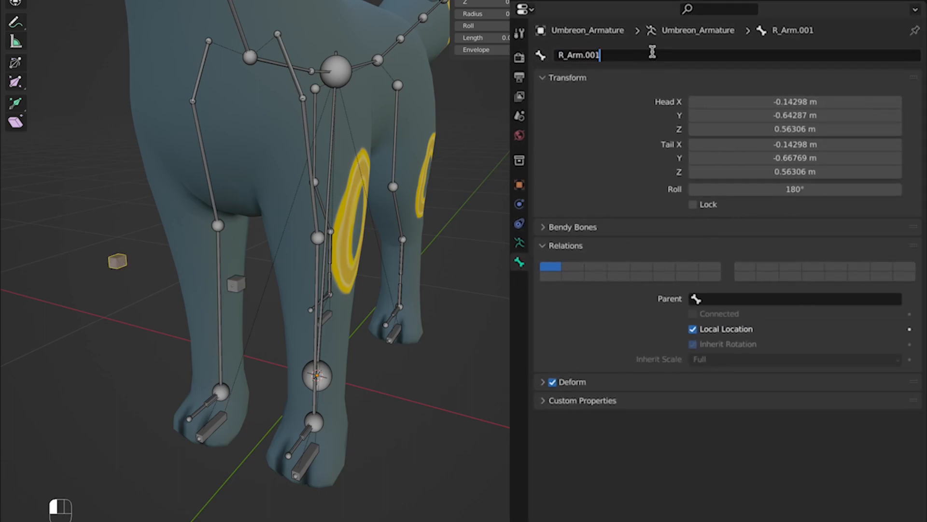
key(BackSpace)
key(BackSpace)
text(Pole)
key(Return)
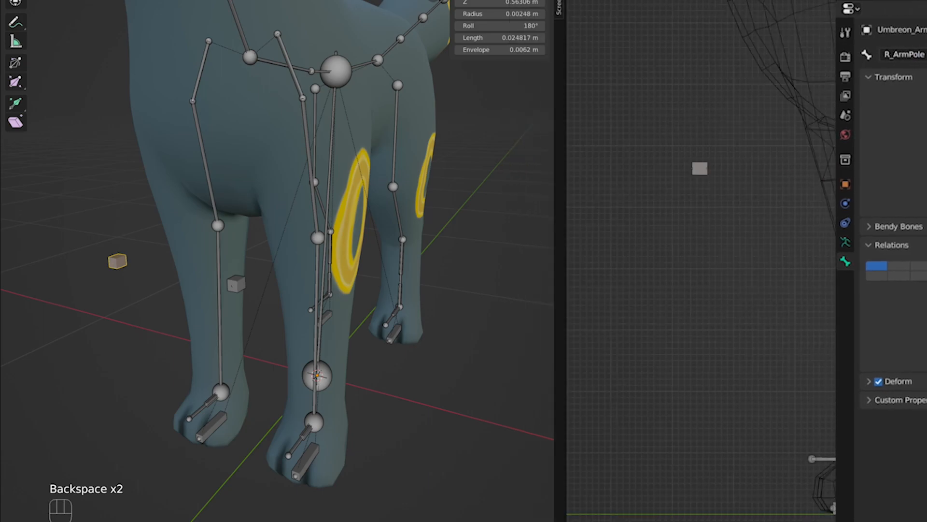
In Pose Mode, set the L_ForeArm IK constraint's pole target to Umbreon_Armature with bone L_ArmPole.
shift+middle_drag(782, 232, 862, 187)
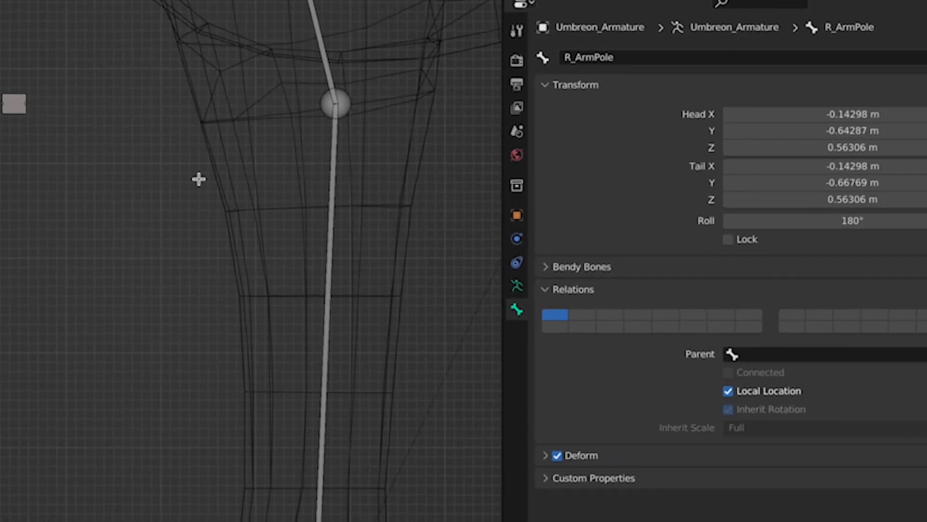
key(ctrl+Tab)
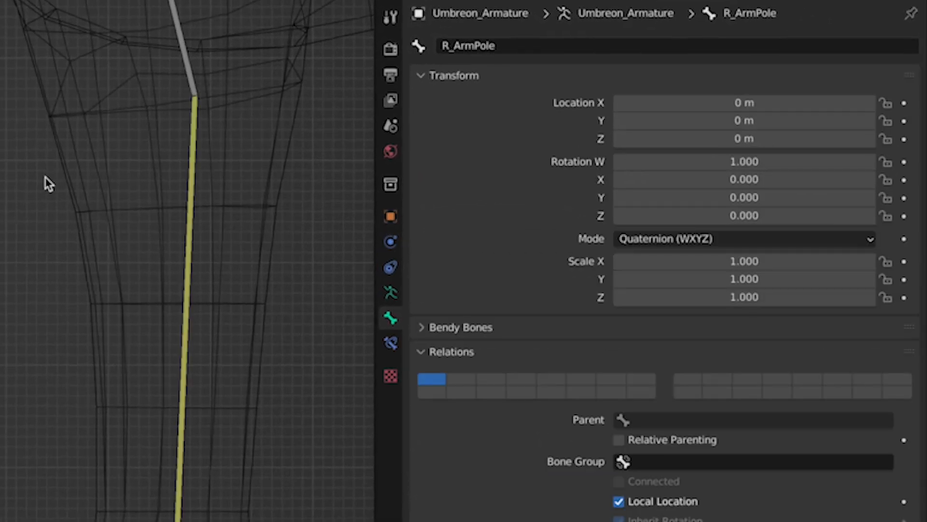
click(192, 209)
click(390, 344)
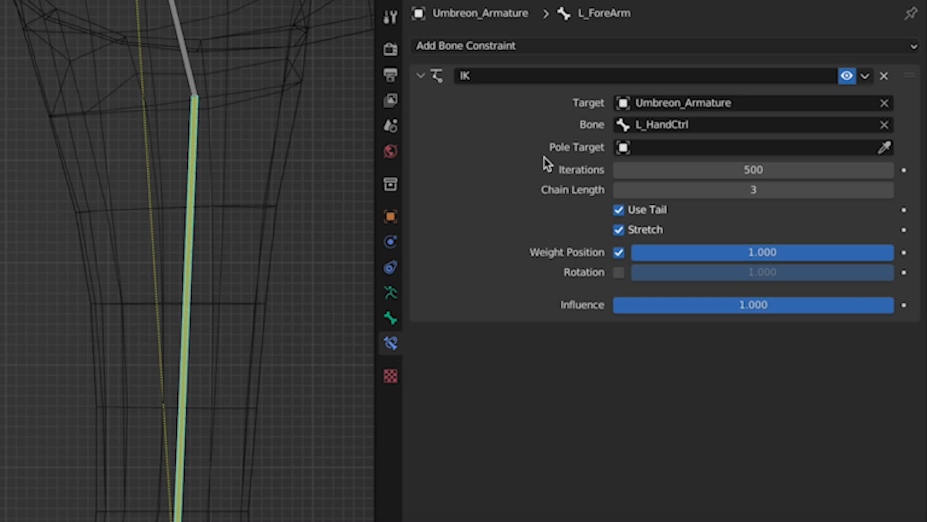
click(651, 148)
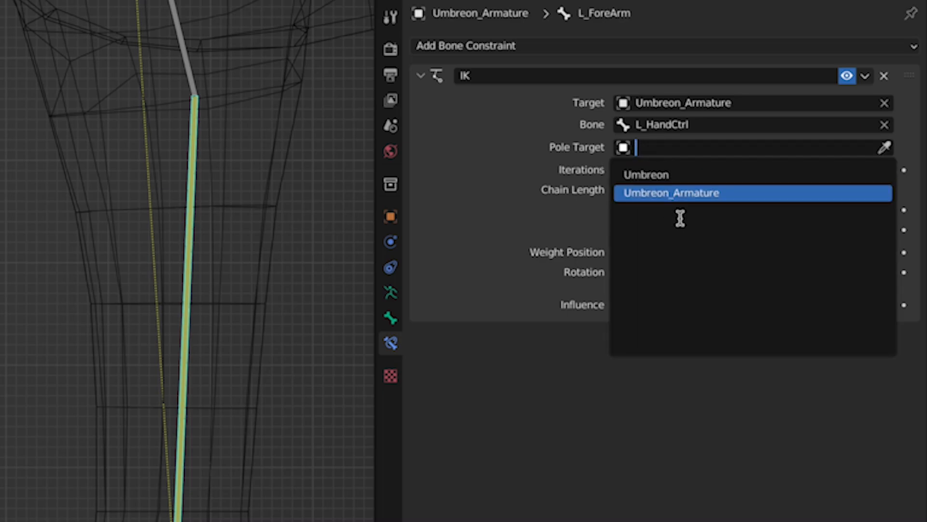
click(704, 198)
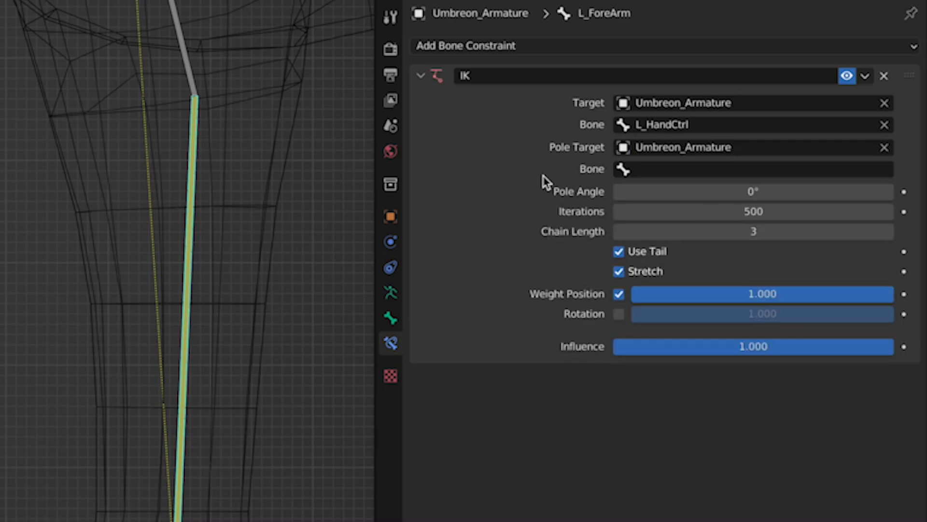
click(676, 170)
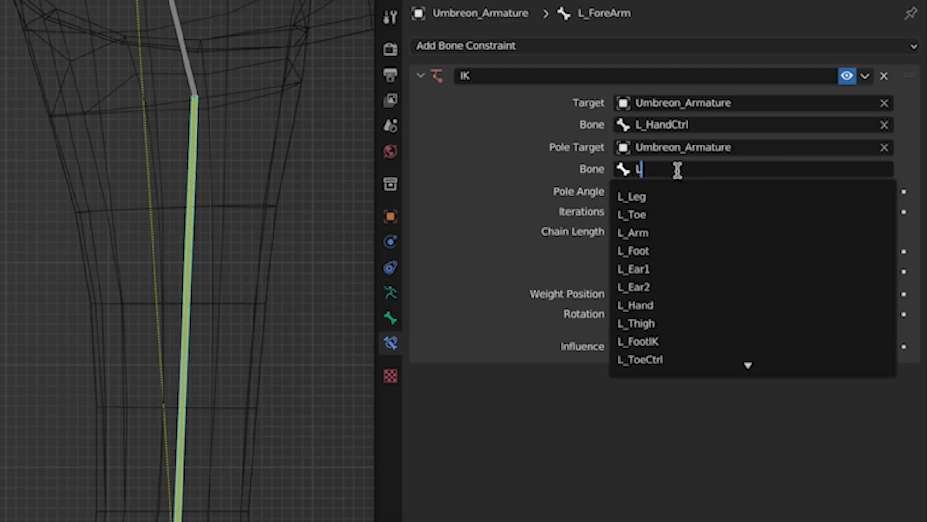
text(L_arm)
click(681, 233)
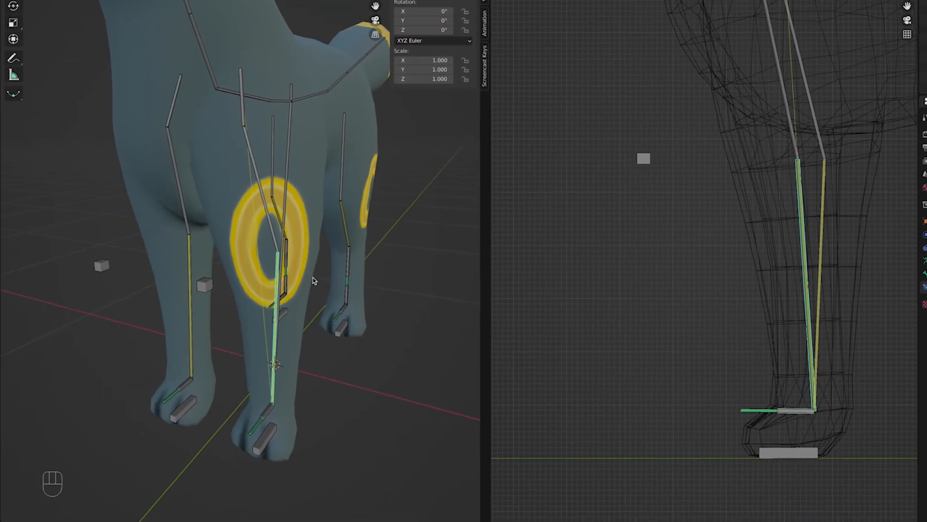
Set the L_ForeArm IK Pole Angle to -64.4° so the left front leg lines up in the front view.
middle_drag(329, 261, 346, 266)
middle_drag(392, 291, 393, 292)
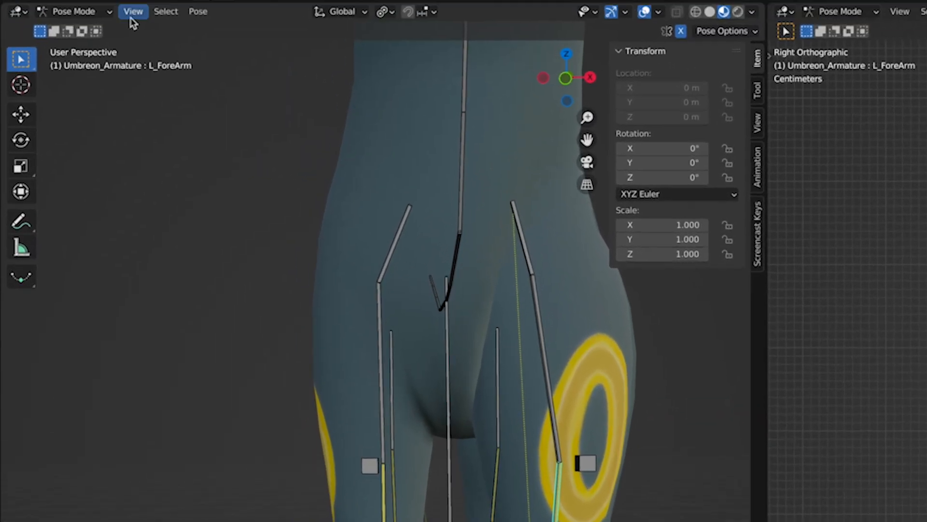
click(144, 31)
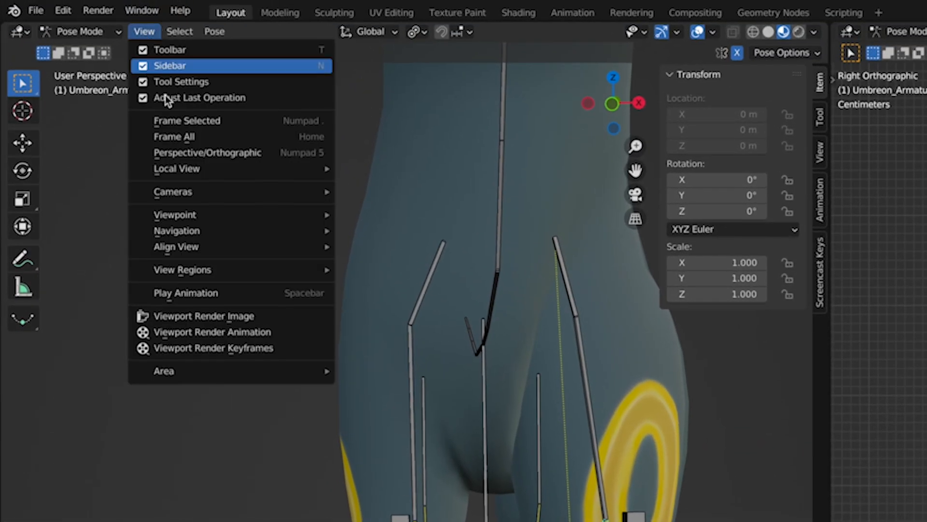
mouse_move(223, 213)
click(373, 276)
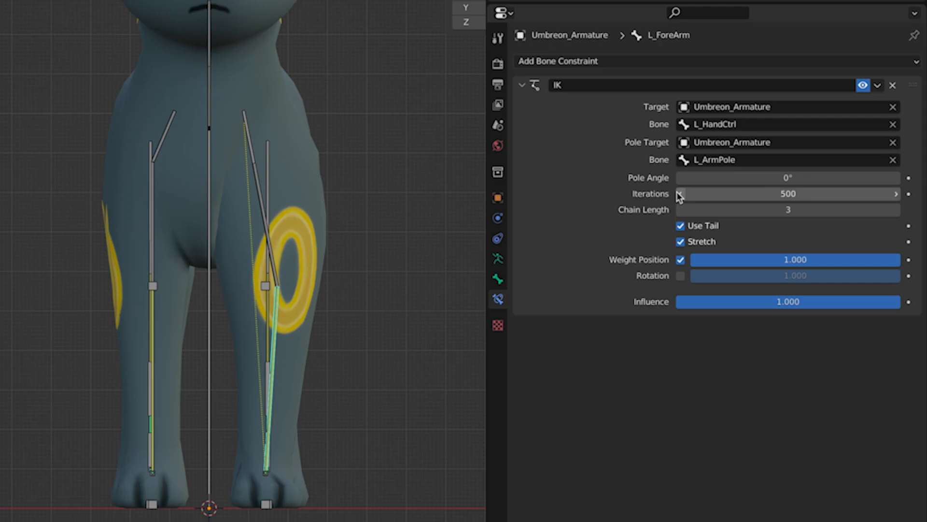
mouse_move(714, 180)
mouse_down()
mouse_move(758, 178)
mouse_move(674, 179)
mouse_move(715, 181)
mouse_up()
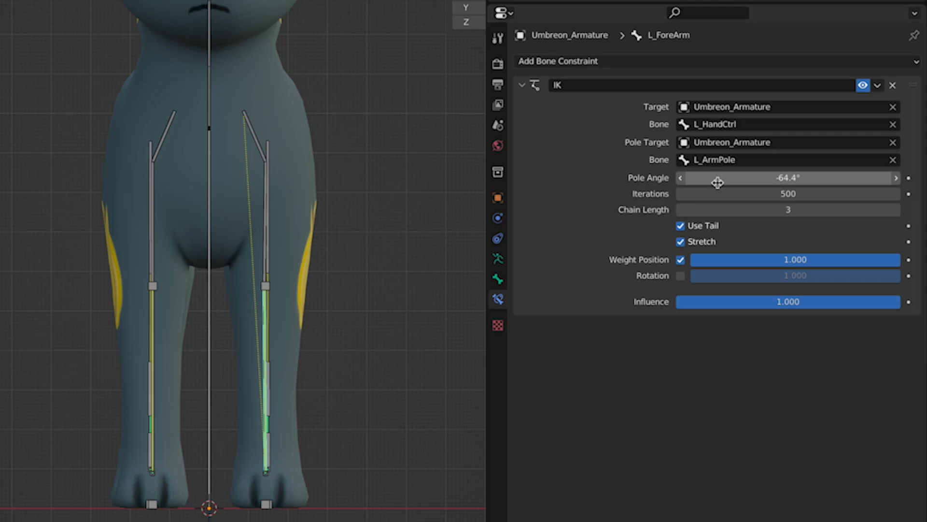
Switch the L_ForeArm IK constraint off and on repeatedly to compare the leg's alignment with its rest pose.
click(864, 86)
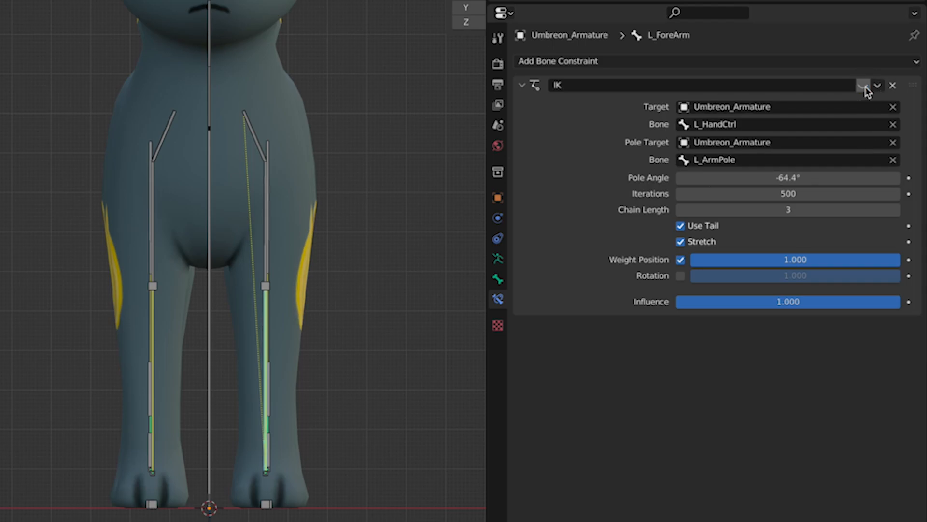
click(864, 86)
click(864, 87)
click(864, 86)
click(864, 87)
click(864, 86)
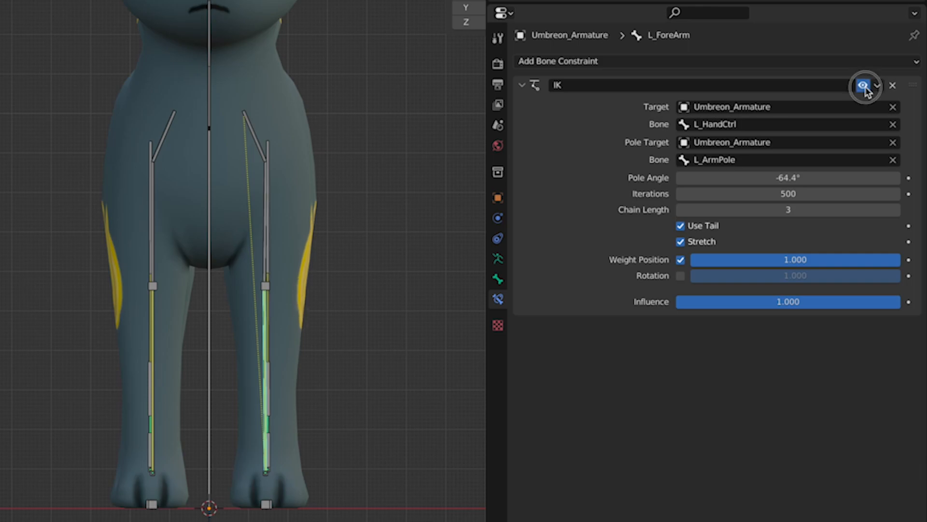
click(863, 86)
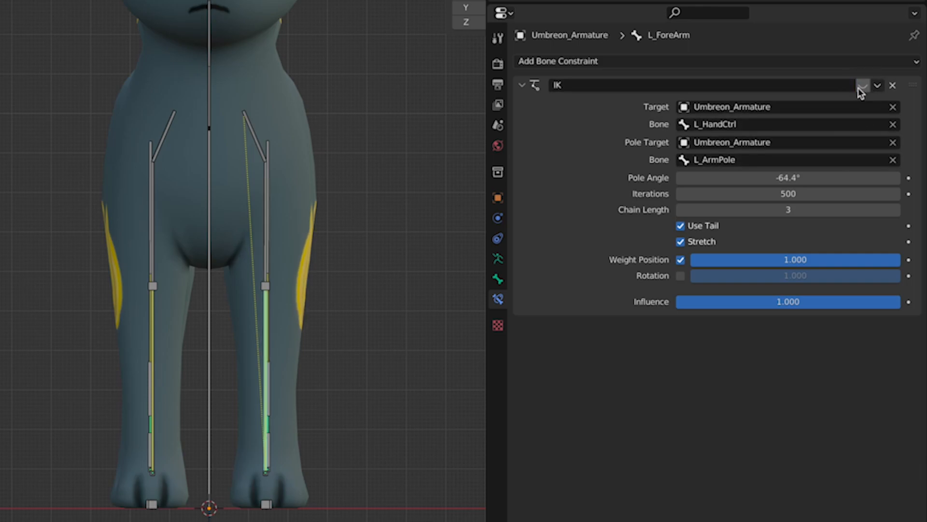
click(863, 86)
Refine the L_ForeArm IK Pole Angle to -61.2° and recheck the alignment with the constraint off and on.
drag(788, 178, 798, 178)
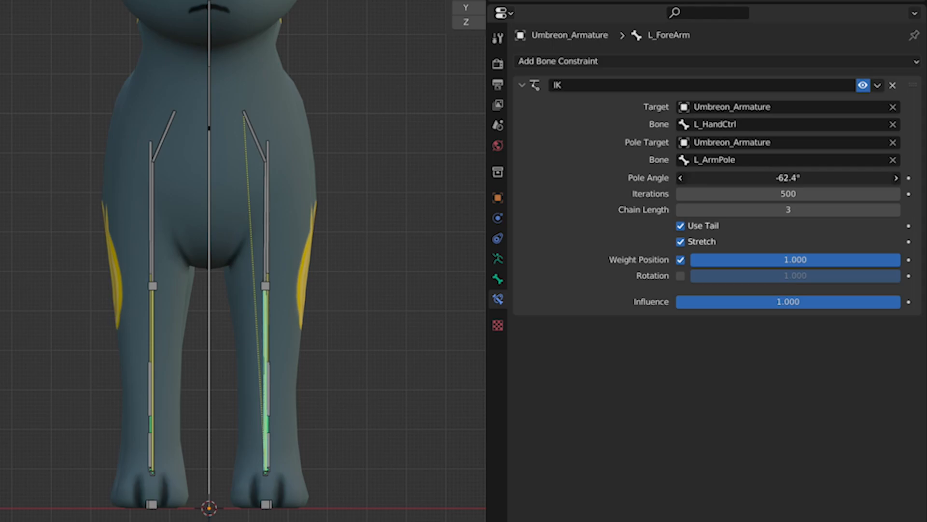
click(860, 86)
click(860, 87)
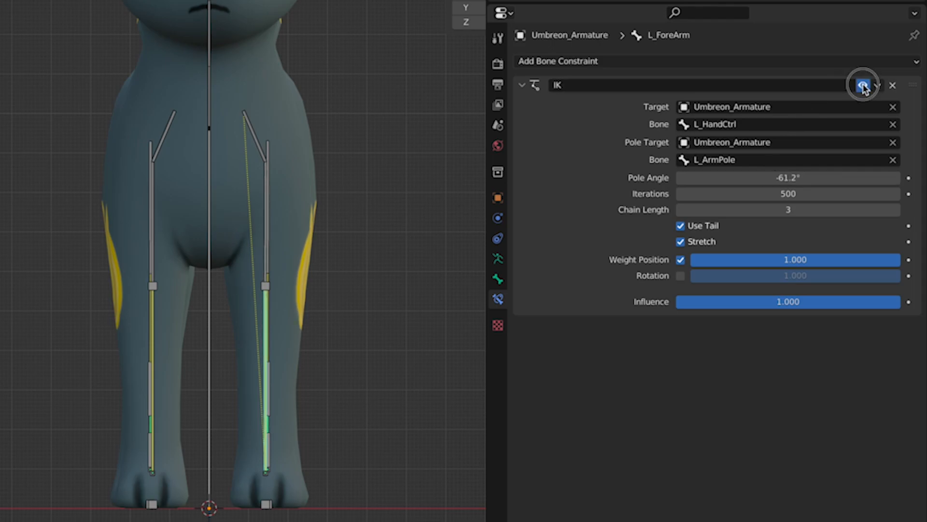
Shorten the L_ForeArm IK Pole Angle to a rounder value by removing its trailing digits.
click(815, 181)
key(BackSpace)
key(BackSpace)
key(Return)
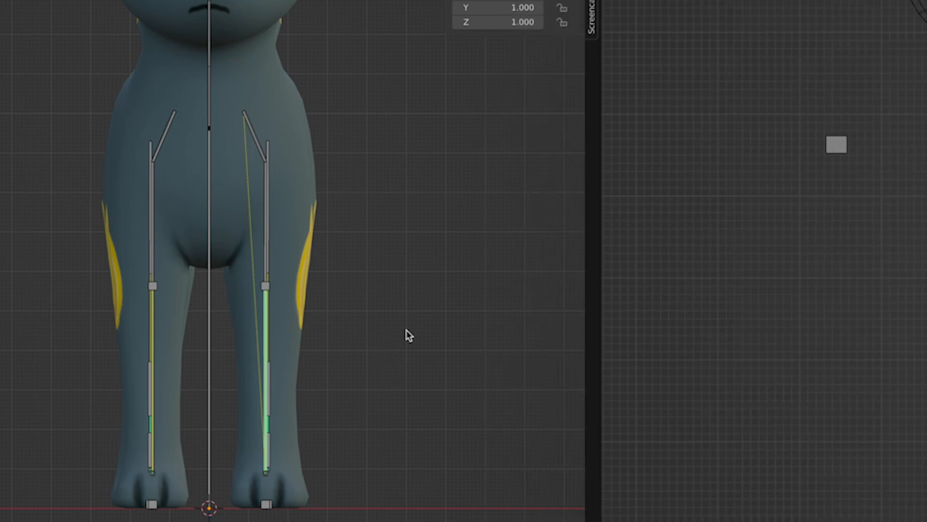
Try moving the L_ArmPole bone to test how the left front leg follows its pole target.
middle_drag(408, 333, 546, 292)
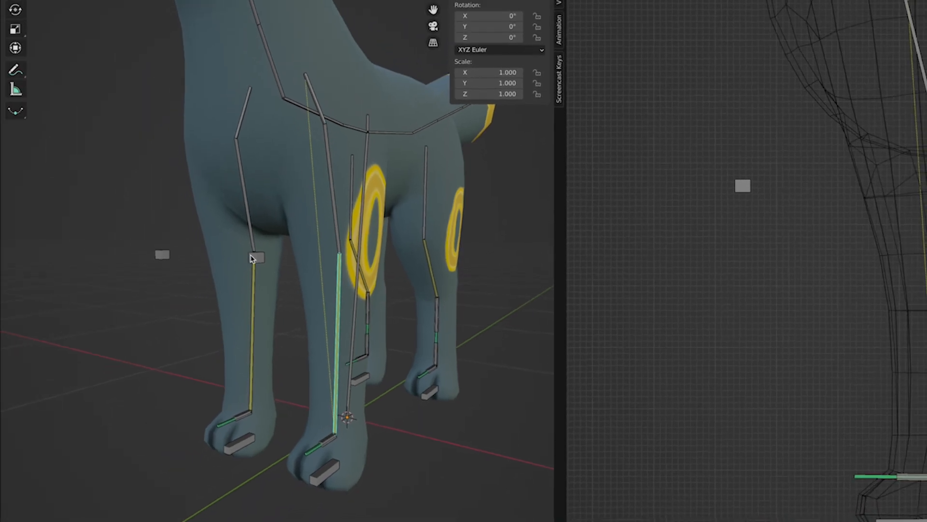
click(226, 249)
key(g)
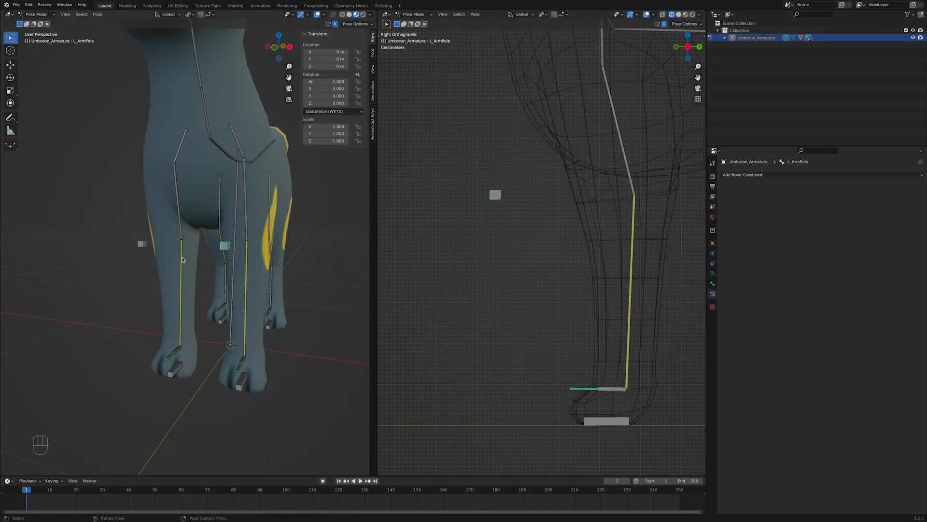
Set the R_ForeArm IK constraint's pole target to Umbreon_Armature with bone R_ArmPole.
click(182, 260)
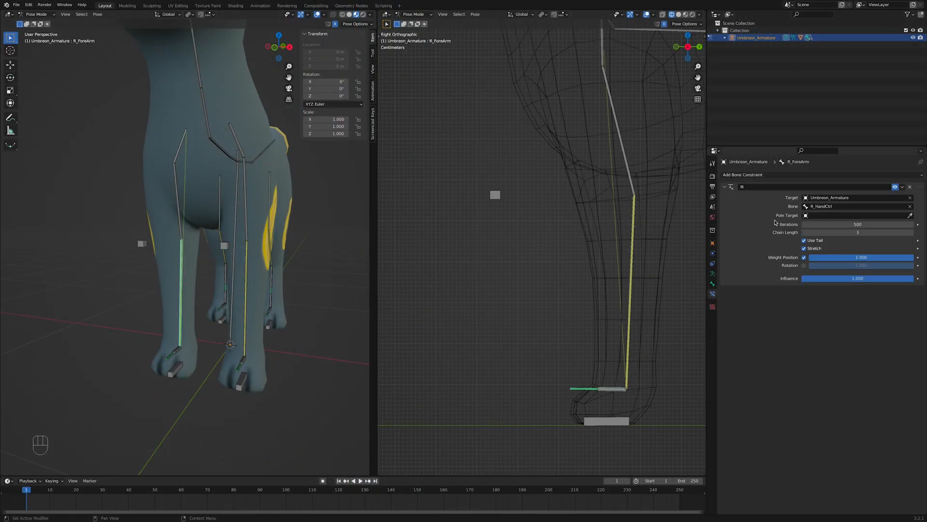
click(857, 224)
text(R_Arm)
click(859, 250)
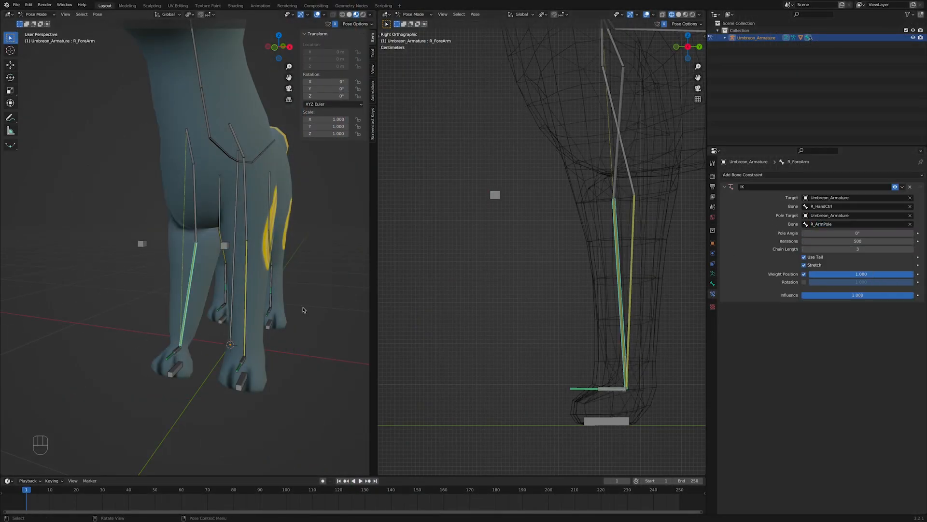
Set the R_ForeArm IK Pole Angle to -120° and compare the alignment in front view with the constraint off and on.
key(KP_1)
mouse_move(857, 233)
mouse_down()
mouse_move(818, 233)
mouse_move(867, 232)
mouse_up()
click(896, 187)
click(895, 186)
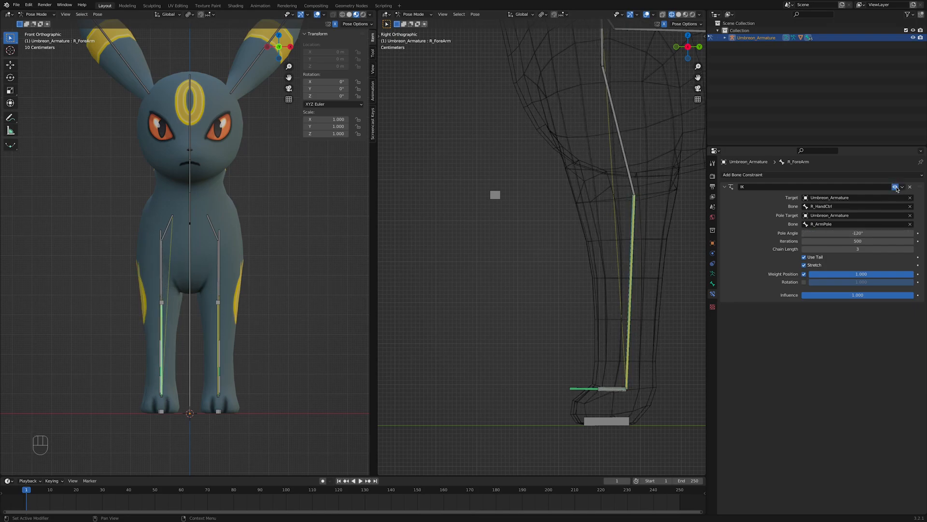
Try raising the left front paw control bone to test how the front legs bend.
middle_drag(333, 309, 284, 353)
shift+middle_drag(285, 357, 282, 311)
scroll(283, 311, down, 3)
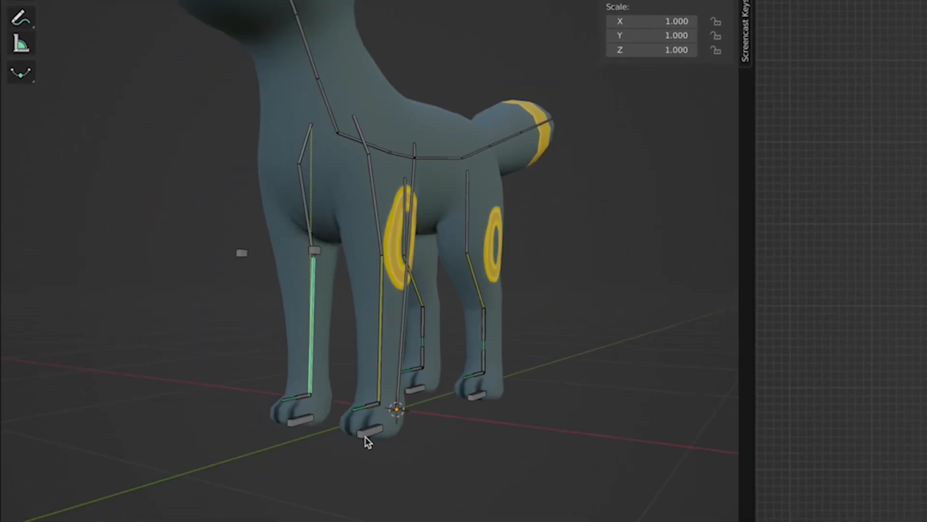
click(183, 327)
key(g)
click(424, 343)
middle_drag(403, 381, 461, 433)
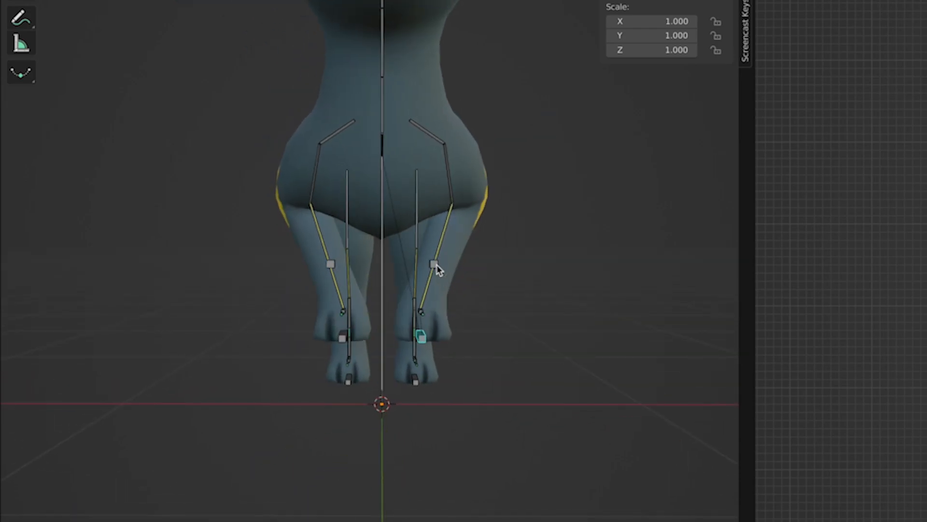
Try moving the L_ArmPole bone to test how it steers the elbows of the bent front legs.
click(435, 266)
key(g)
click(613, 347)
middle_drag(615, 347, 540, 362)
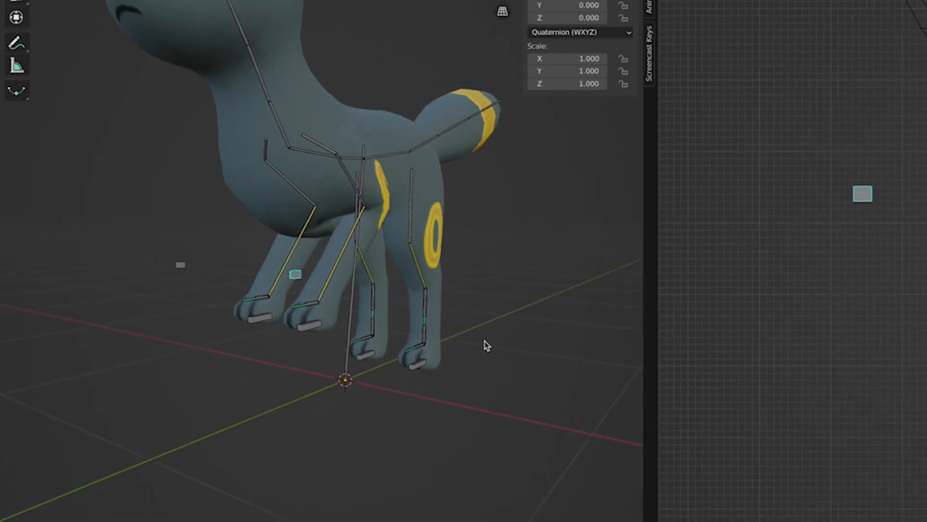
Undo the test moves of the arm pole and front paw control bones.
key(super+z)
key(super+z)
key(super+z)
scroll(556, 301, down, 4)
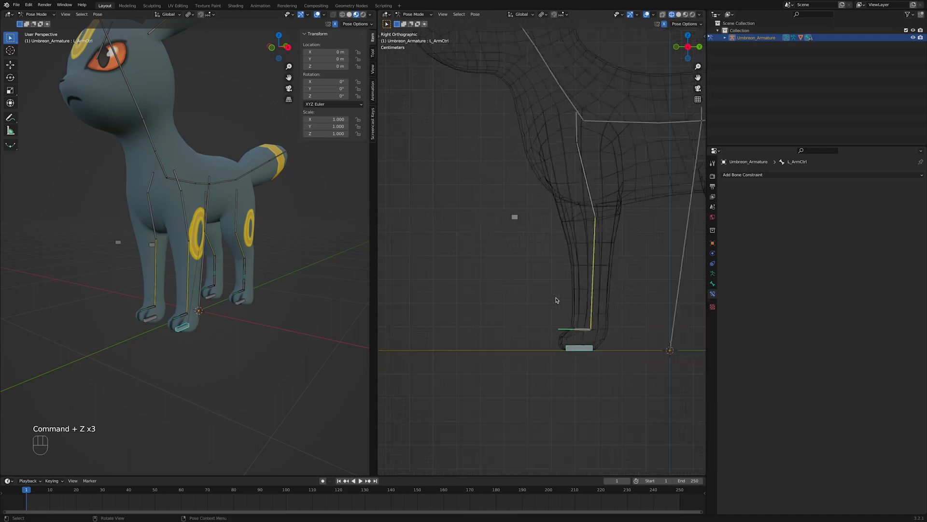
In the side view, try moving the left front paw control bone up and forward to bend the leg.
shift+middle_drag(556, 300, 546, 336)
key(g)
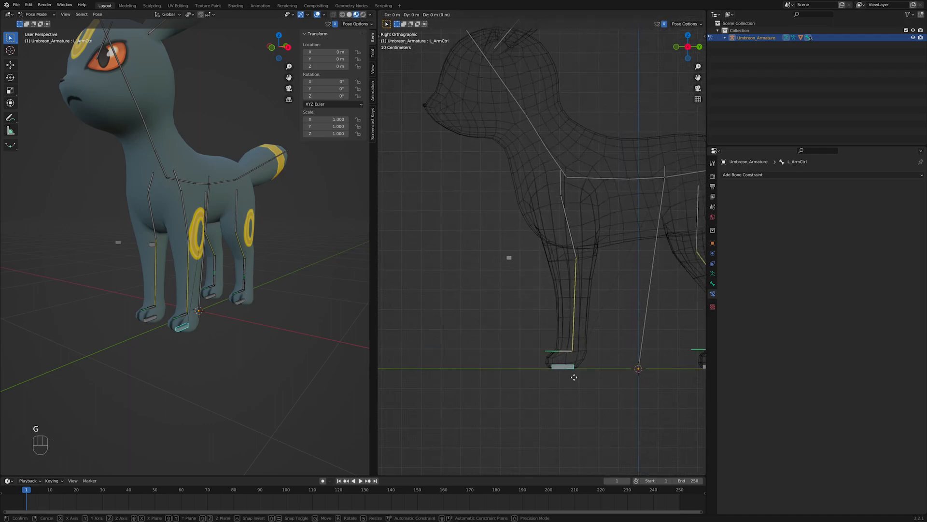
click(456, 260)
scroll(489, 276, up, 2)
shift+middle_drag(495, 285, 568, 320)
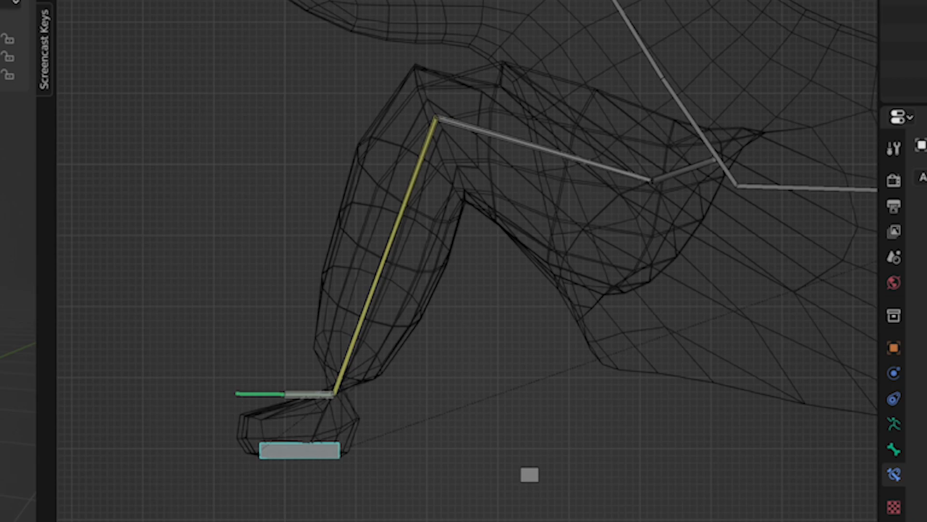
Try moving the L_ArmPole bone from below the bent leg to up in front of the chest.
click(531, 475)
key(g)
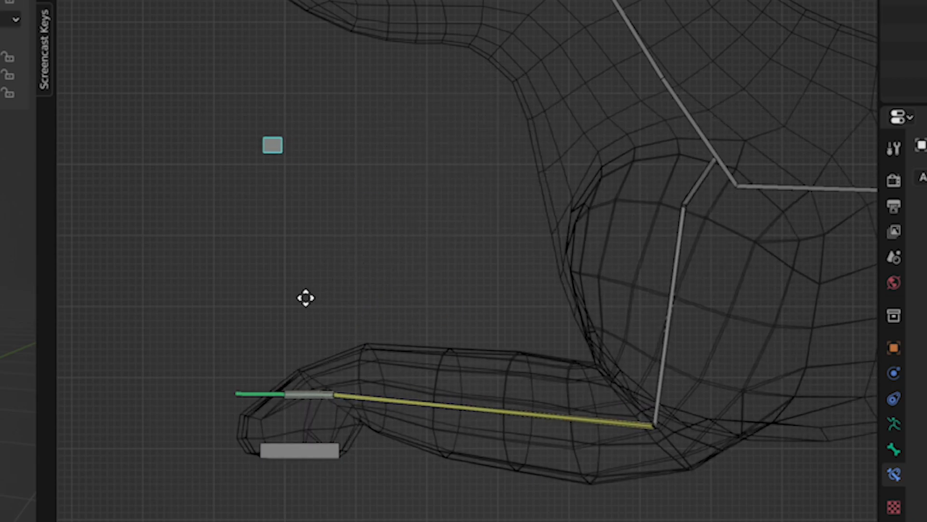
click(158, 271)
scroll(159, 272, down, 2)
shift+middle_drag(159, 272, 393, 346)
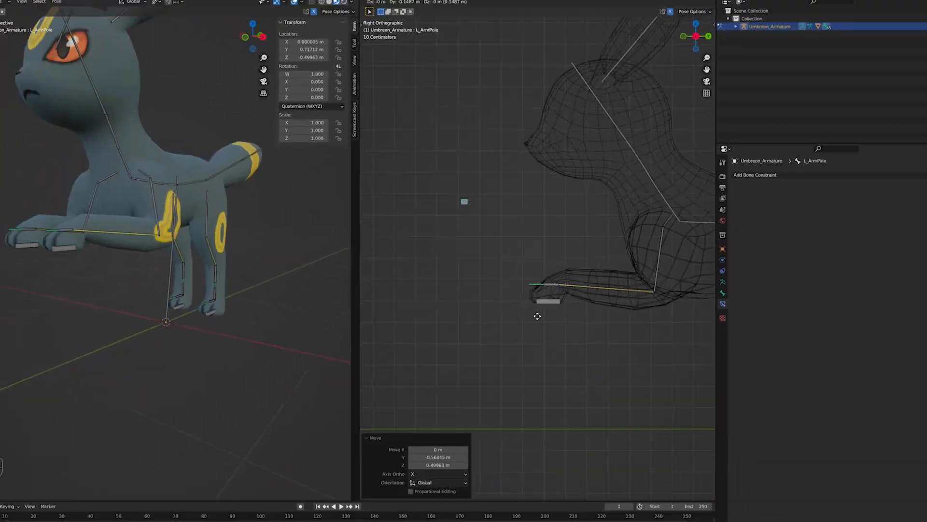
Try moving the left front paw control about 0.25 m further forward to stretch the front legs.
click(500, 465)
key(g)
click(377, 466)
scroll(230, 280, down, 1)
shift+middle_drag(230, 280, 269, 326)
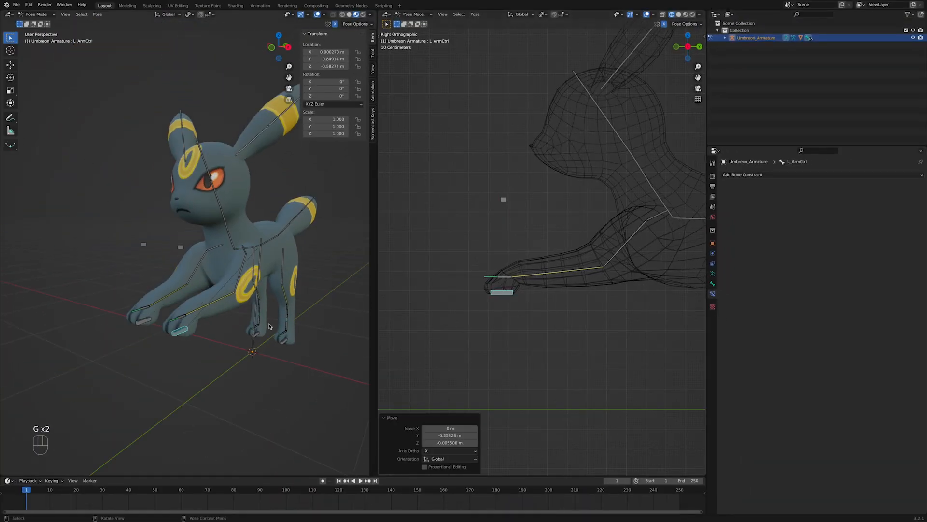
Undo all the side-view test moves so the front legs return to their standing pose.
key(super+z)
key(super+z)
key(super+z)
key(super+z)
key(super+z)
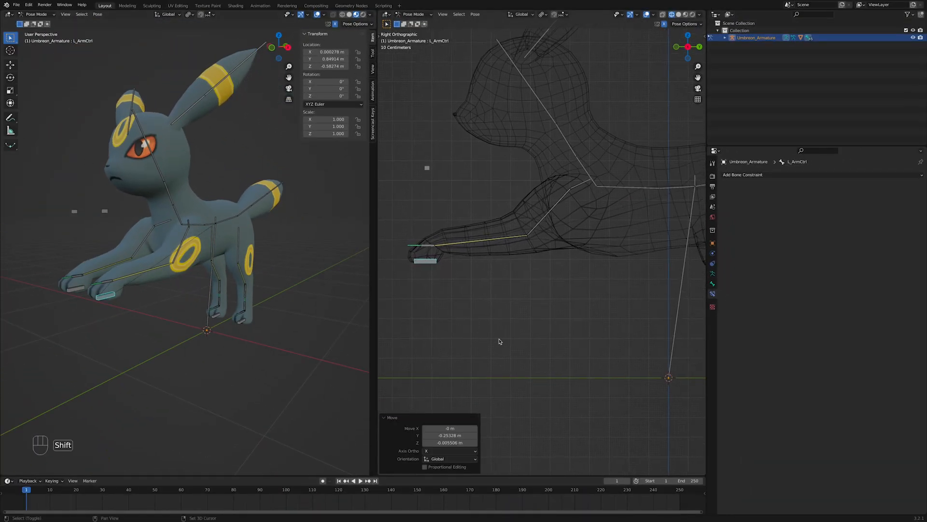
shift+middle_drag(592, 333, 589, 355)
scroll(577, 361, up, 2)
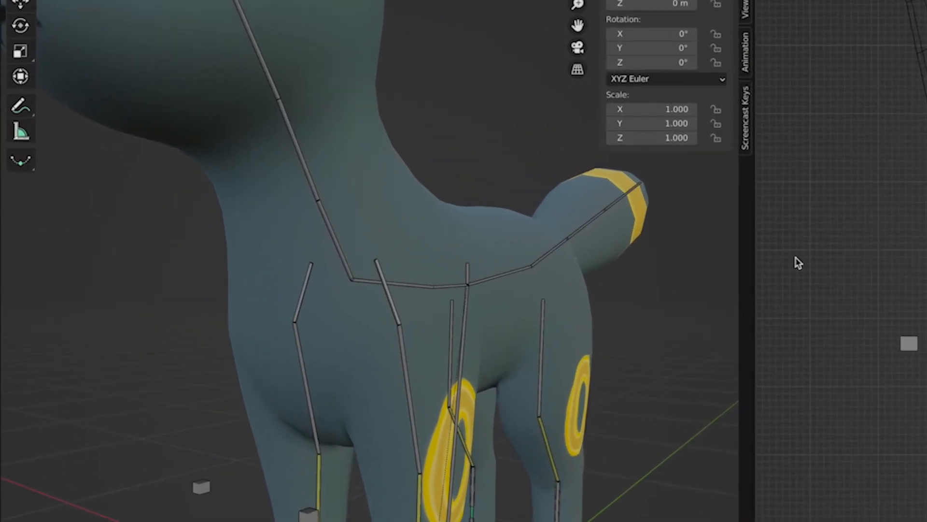
In Edit Mode, extrude a new bone about 0.068 m long from the left shoulder bone's upper joint.
click(201, 216)
key(Tab)
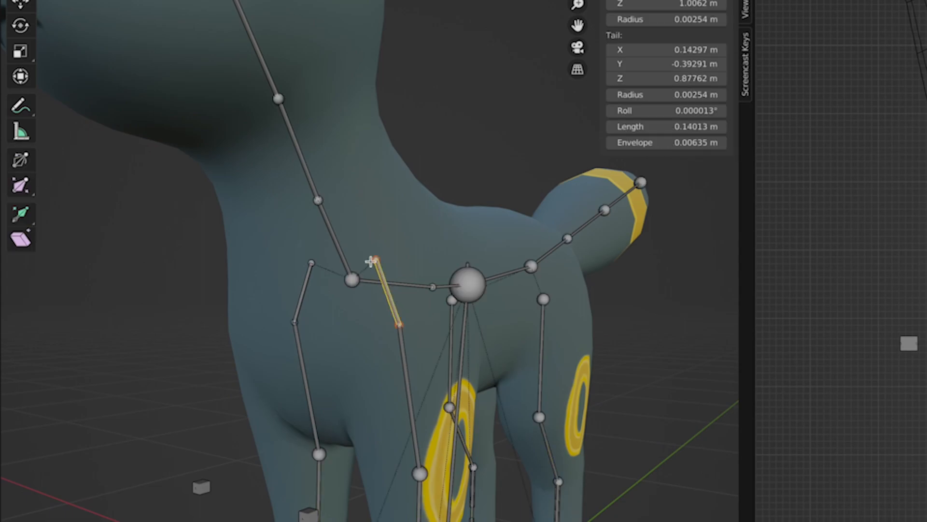
click(375, 258)
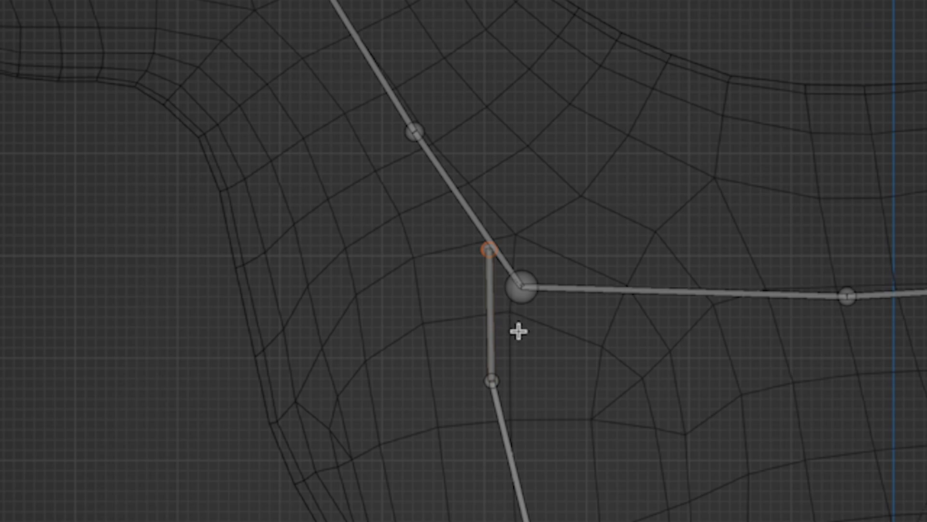
key(e)
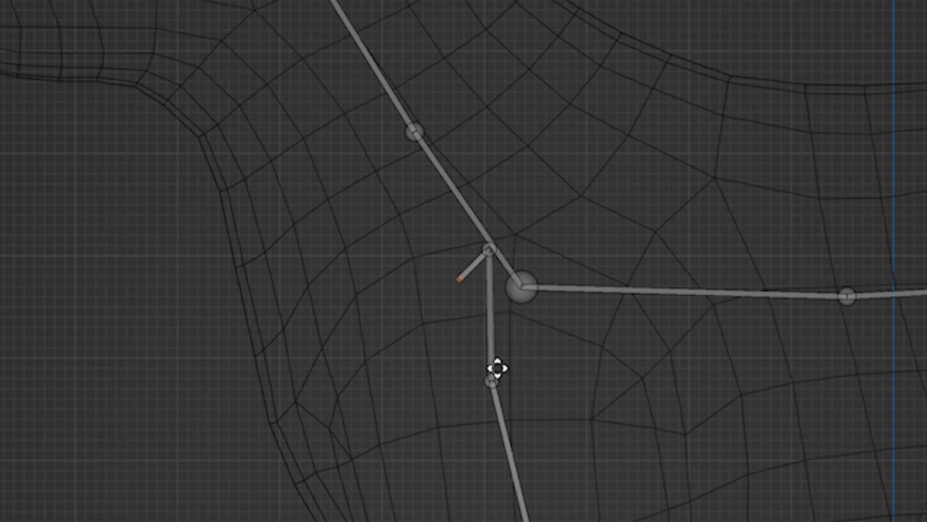
click(488, 392)
Snap the 3D cursor to the wrist joint at the lower end of the left forearm bone.
shift+middle_drag(608, 433, 656, 286)
shift+middle_drag(631, 201, 623, 2)
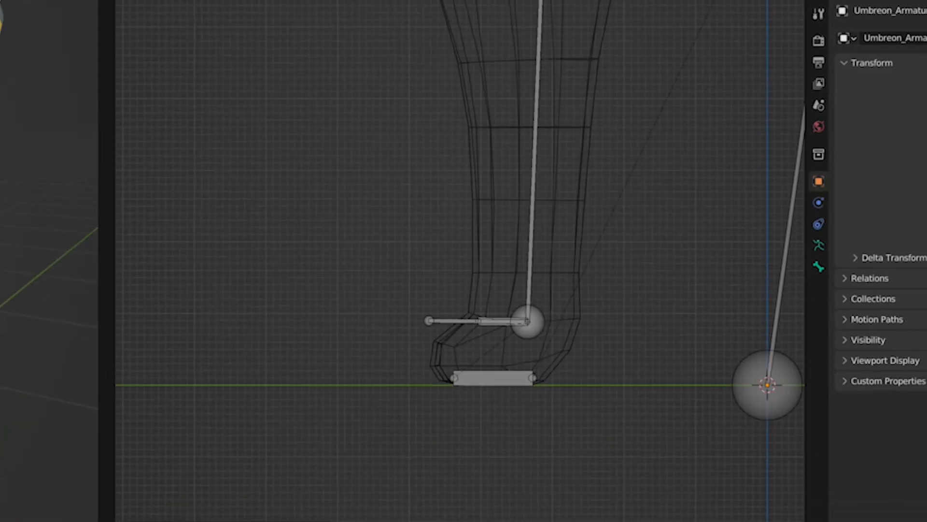
scroll(589, 242, up, 1)
scroll(589, 242, up, 2)
shift+middle_drag(603, 245, 564, 169)
click(552, 271)
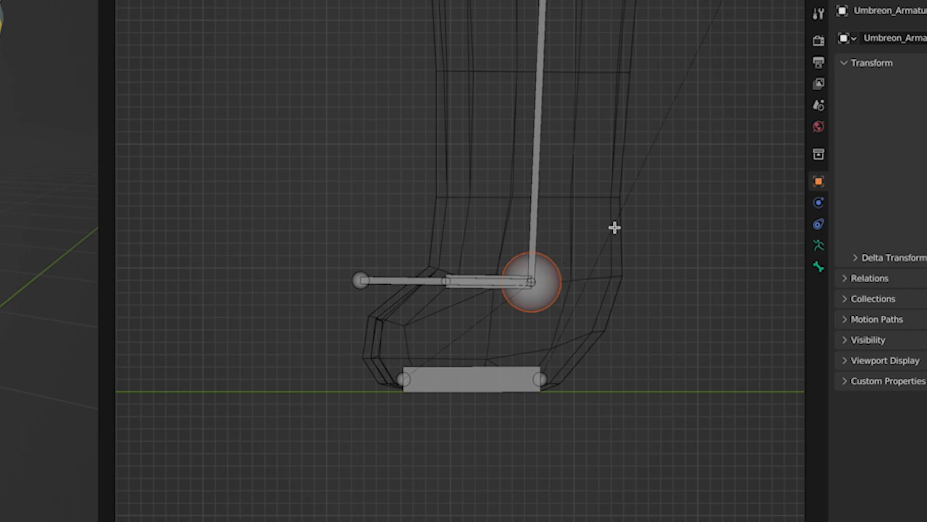
key(shift+s)
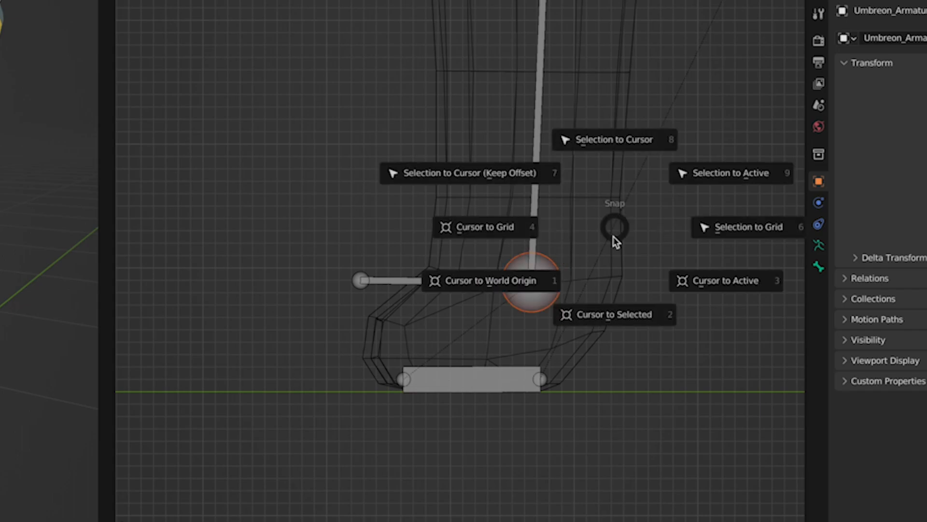
click(621, 315)
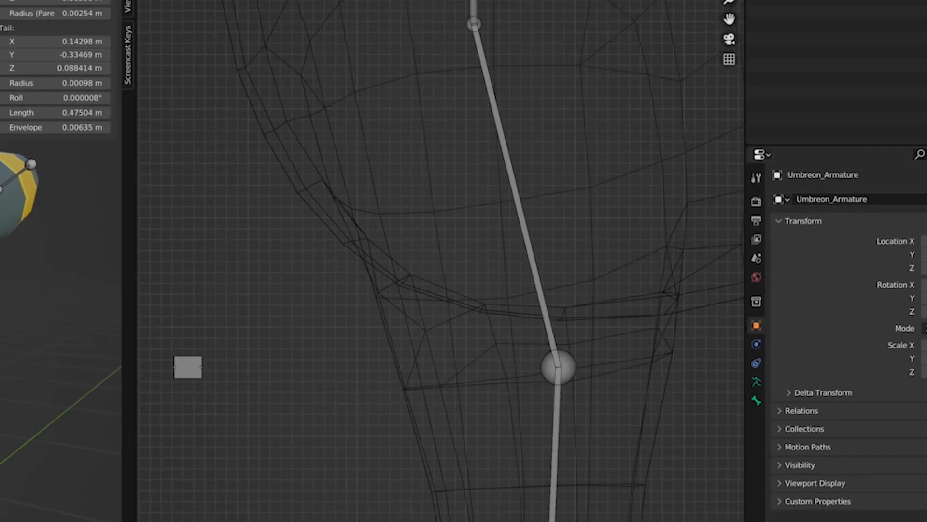
Snap the tip of the newly extruded shoulder bone to the 3D cursor at the wrist.
shift+middle_drag(440, 214, 440, 310)
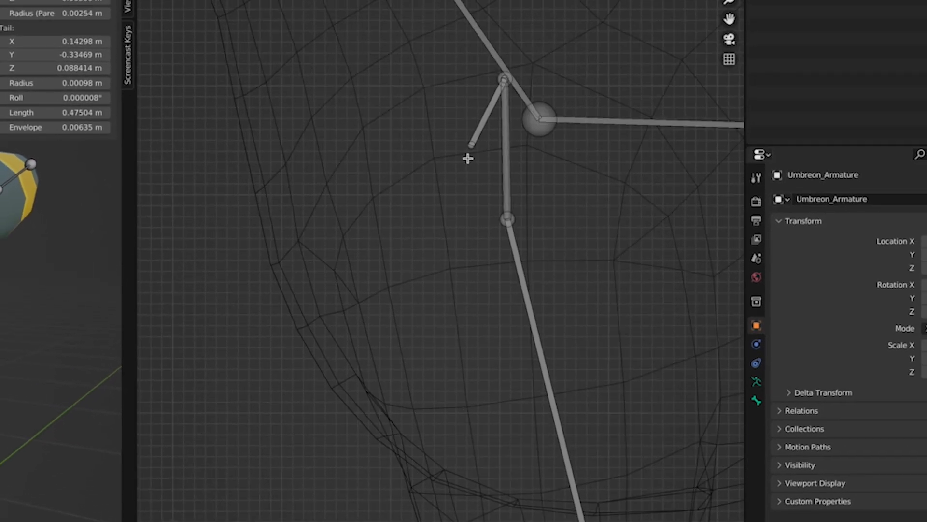
click(471, 146)
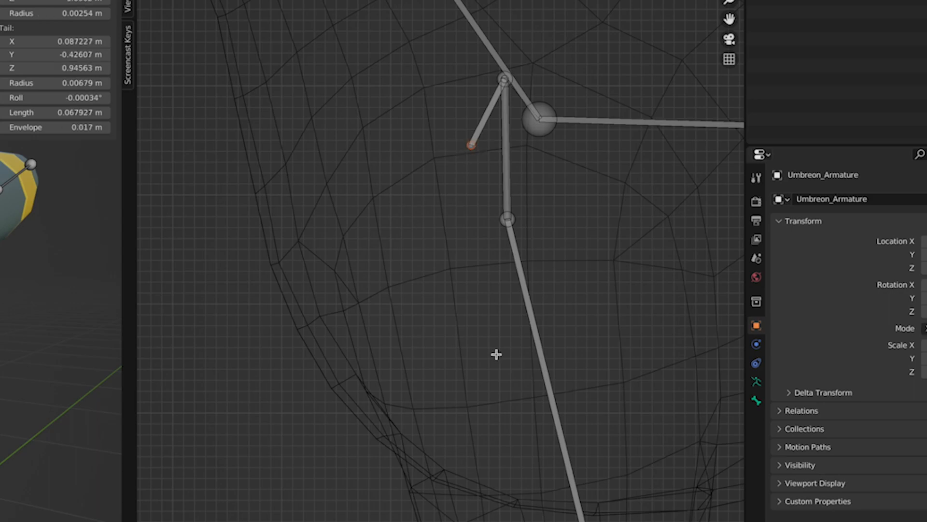
key(shift+s)
click(504, 284)
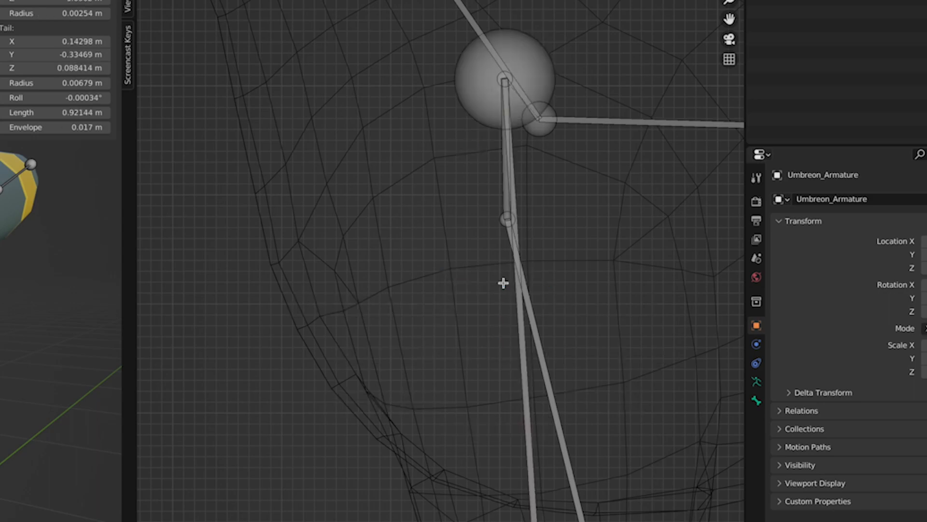
Snap the 3D cursor to the middle of the new shoulder-to-wrist bone and scale the bone down to about 0.043 m long.
scroll(467, 466, down, 3)
shift+middle_drag(464, 462, 365, 291)
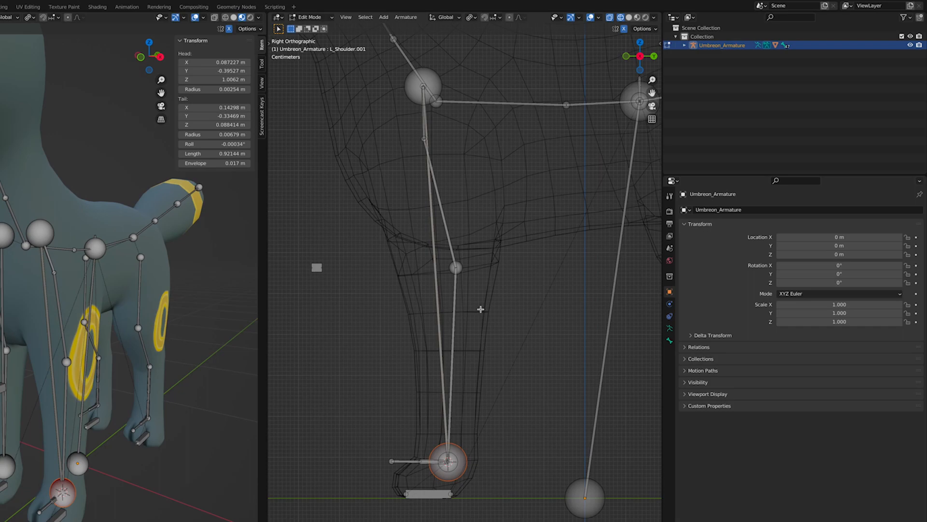
click(438, 286)
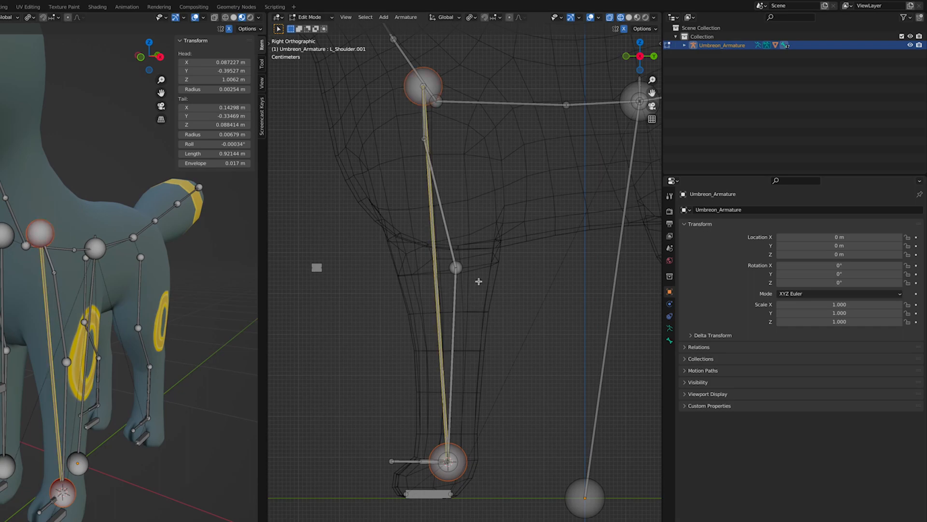
key(shift+s)
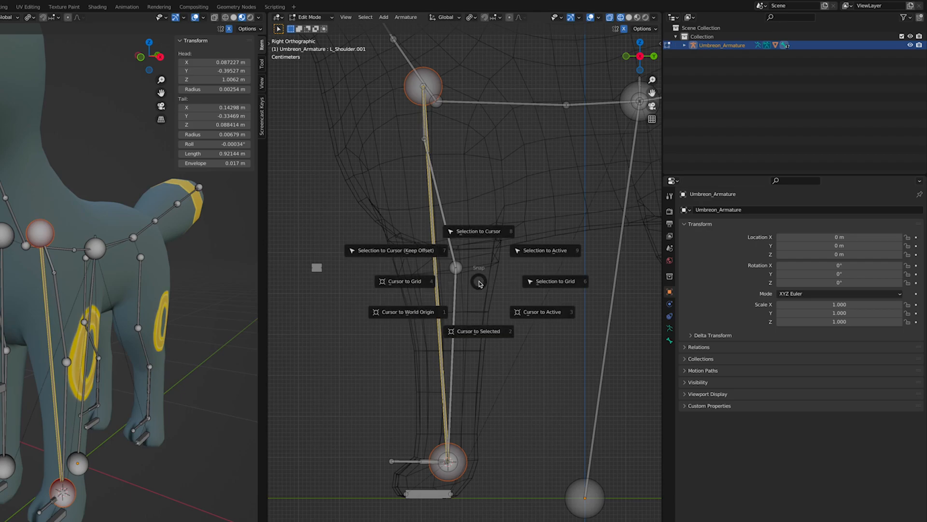
click(478, 331)
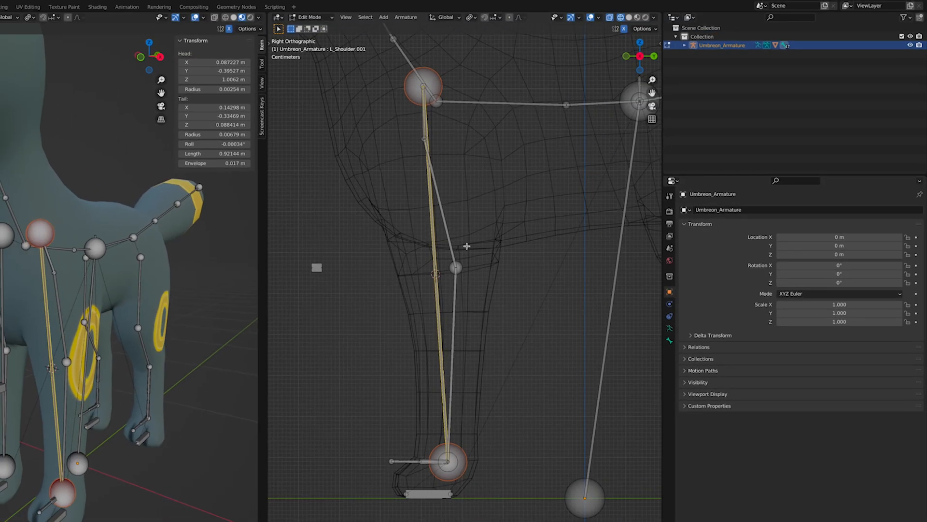
key(s)
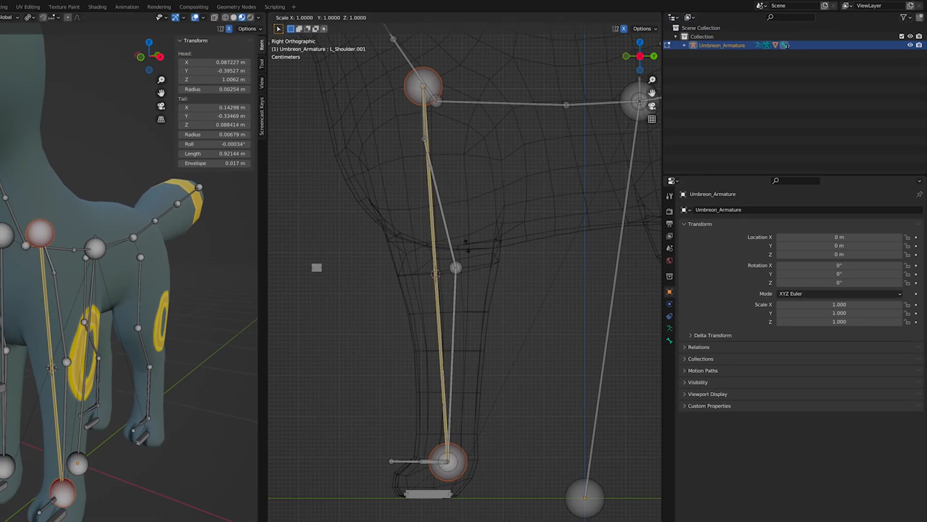
click(430, 90)
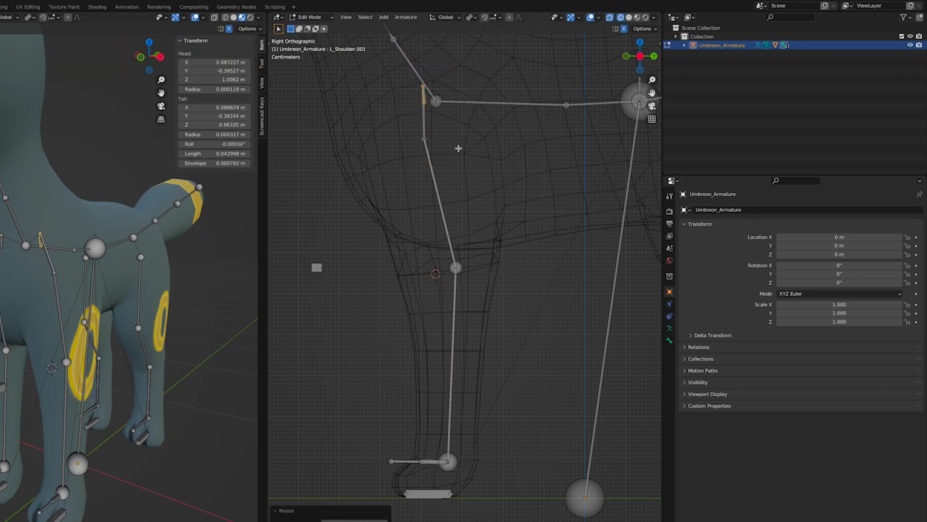
Try moving the shortened bone away from the left shoulder joint.
scroll(492, 232, up, 1)
scroll(492, 233, up, 1)
key(g)
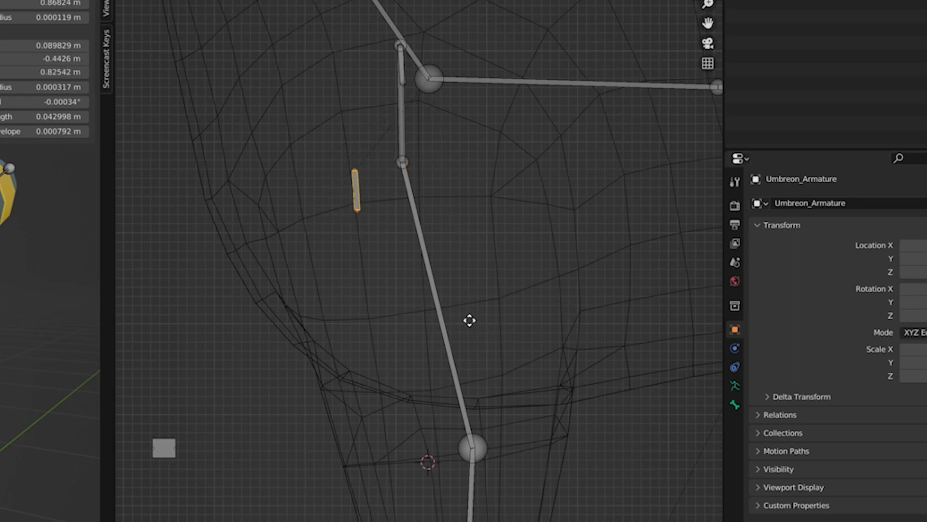
click(453, 319)
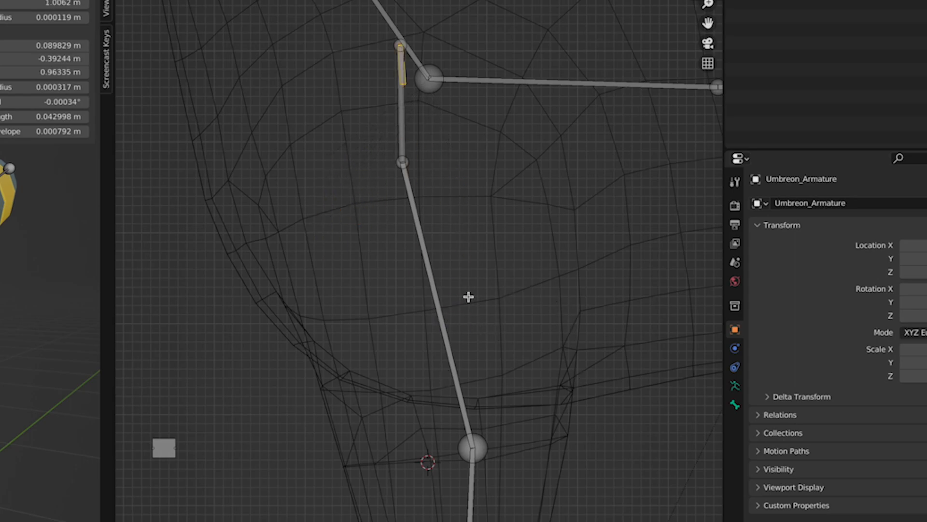
Snap the duplicated shoulder bone to the 3D cursor between shoulder and wrist, and snap the cursor to the left wrist joint.
key(shift+s)
click(477, 220)
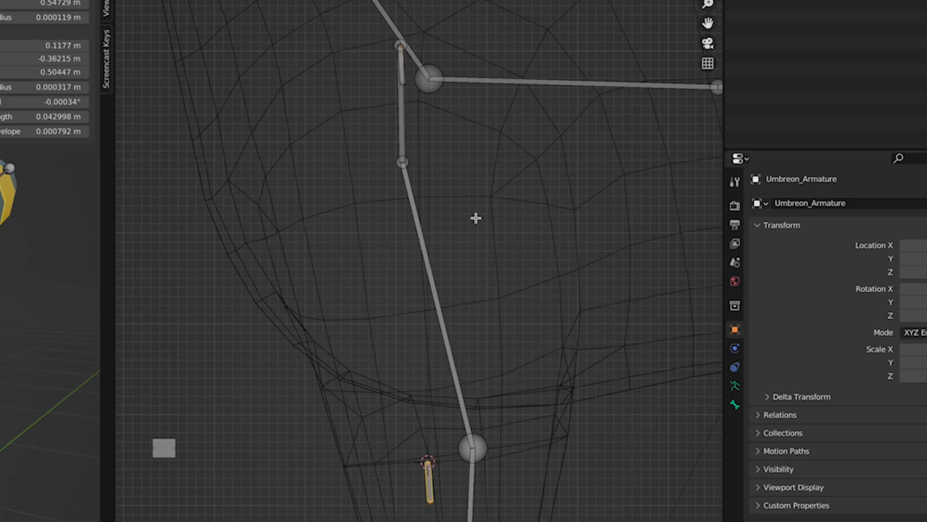
shift+scroll(527, 283, down, 5)
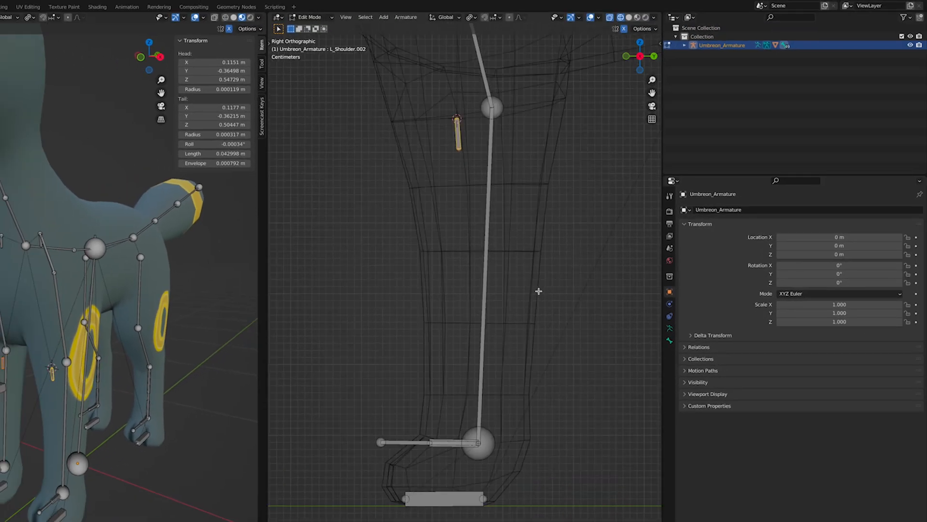
click(484, 441)
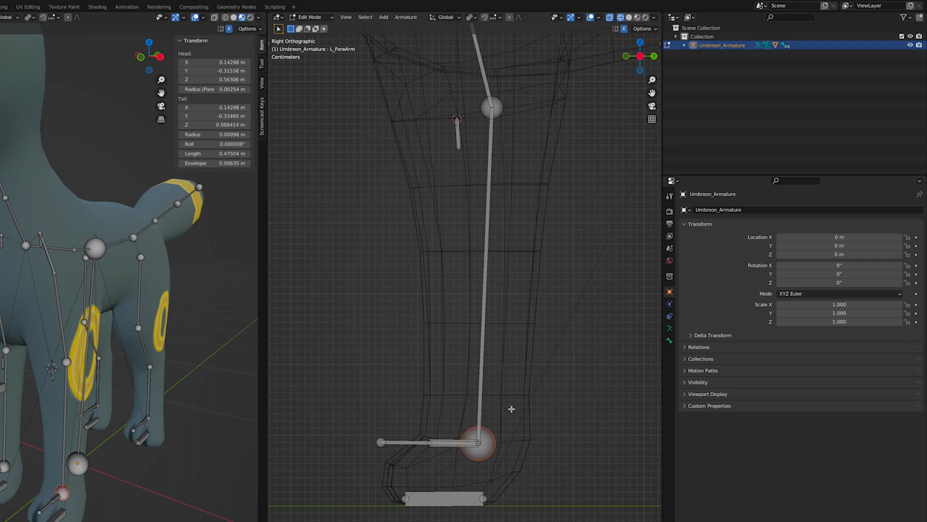
key(shift+s)
click(530, 424)
Duplicate the small mid-arm bone in place and snap the copy to the 3D cursor at the left wrist.
click(456, 131)
key(shift+d)
key(Escape)
key(shift+s)
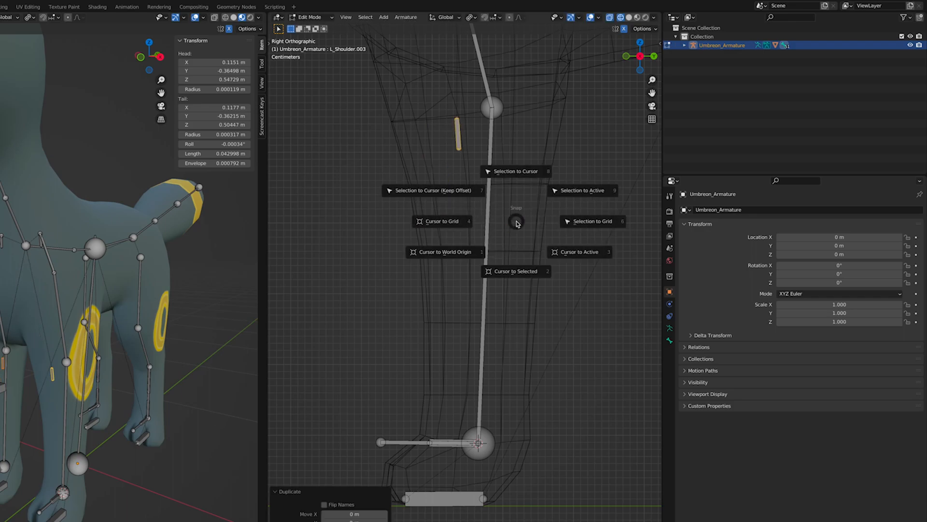
click(520, 175)
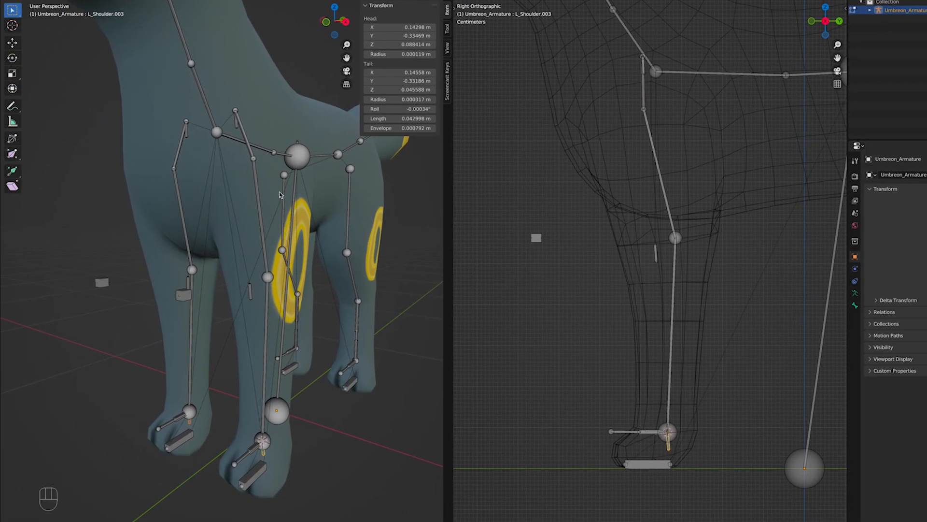
Rename the small bone at the left shoulder joint as L_ArmPoleConT.
scroll(95, 228, up, 3)
shift+middle_drag(95, 259, 92, 344)
click(245, 148)
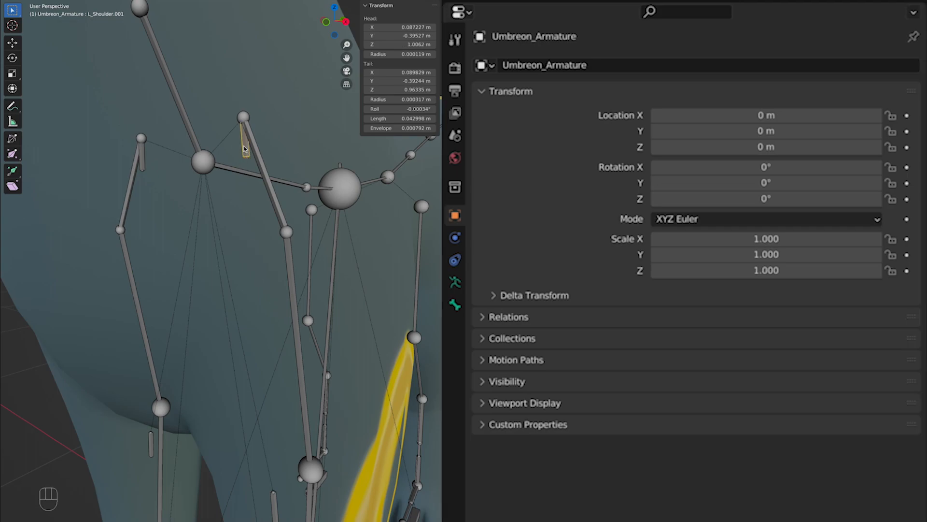
click(455, 304)
click(592, 63)
key(BackSpace)
key(BackSpace)
key(BackSpace)
key(BackSpace)
key(BackSpace)
key(BackSpace)
key(BackSpace)
key(BackSpace)
key(BackSpace)
key(BackSpace)
key(BackSpace)
key(BackSpace)
key(BackSpace)
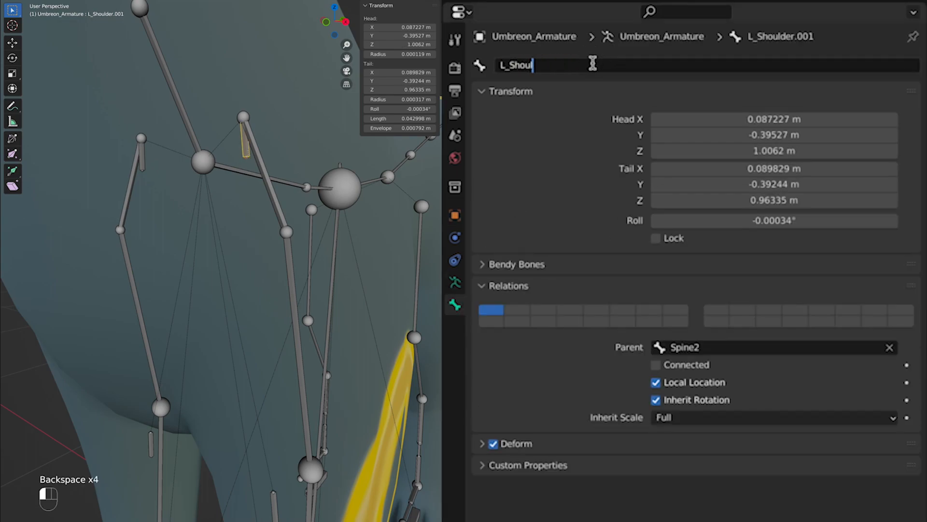
text(_ArmPoleConT)
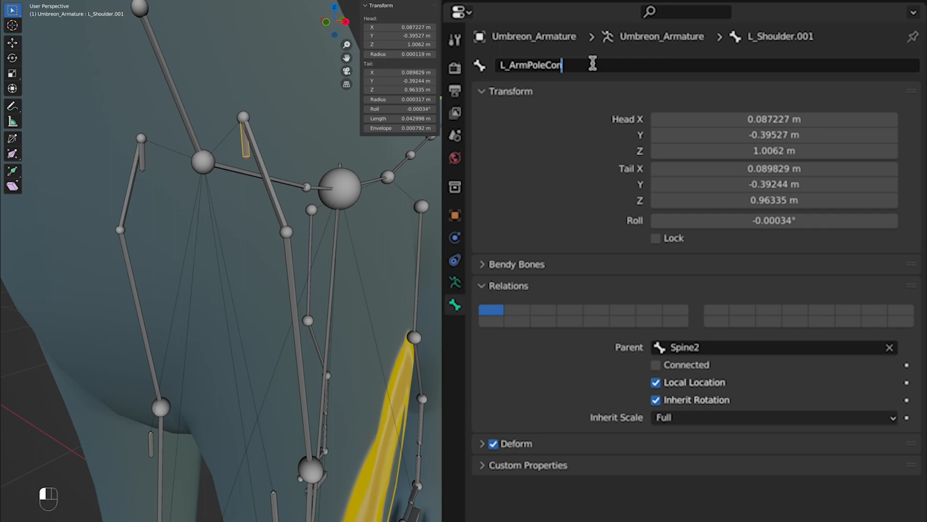
key(Return)
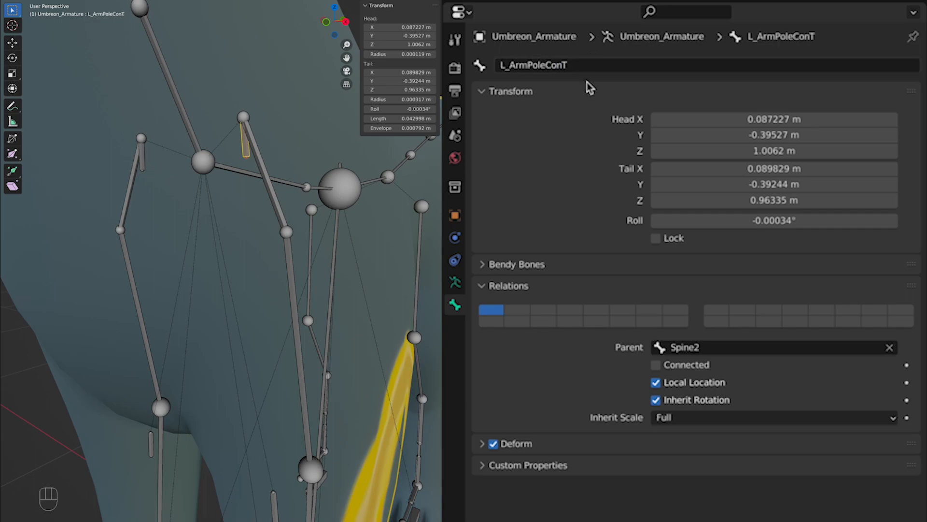
Copy the shoulder helper bone's name and rename the small middle bone of the left arm as L_ArmPoleCon.
shift+middle_drag(403, 233, 403, 164)
click(265, 411)
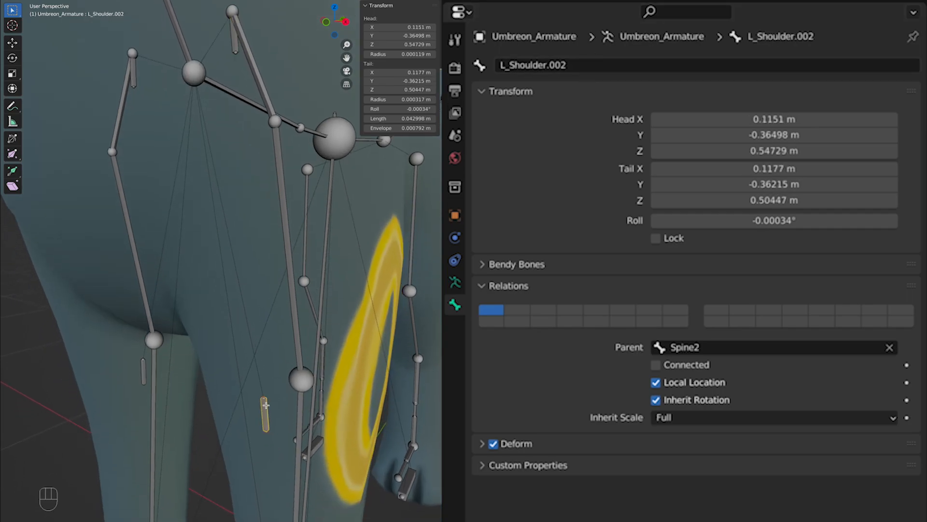
key(ctrl+z)
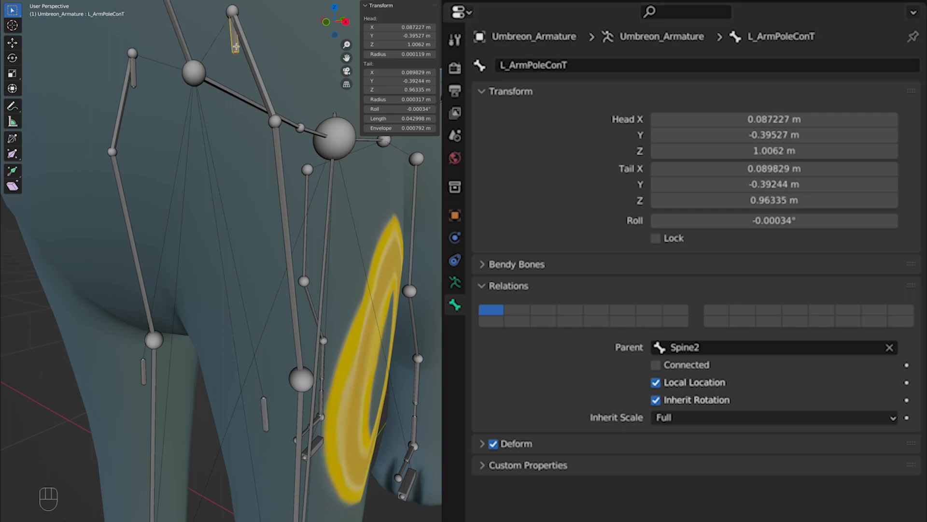
click(553, 66)
key(super+c)
key(Escape)
key(super+shift+z)
click(591, 65)
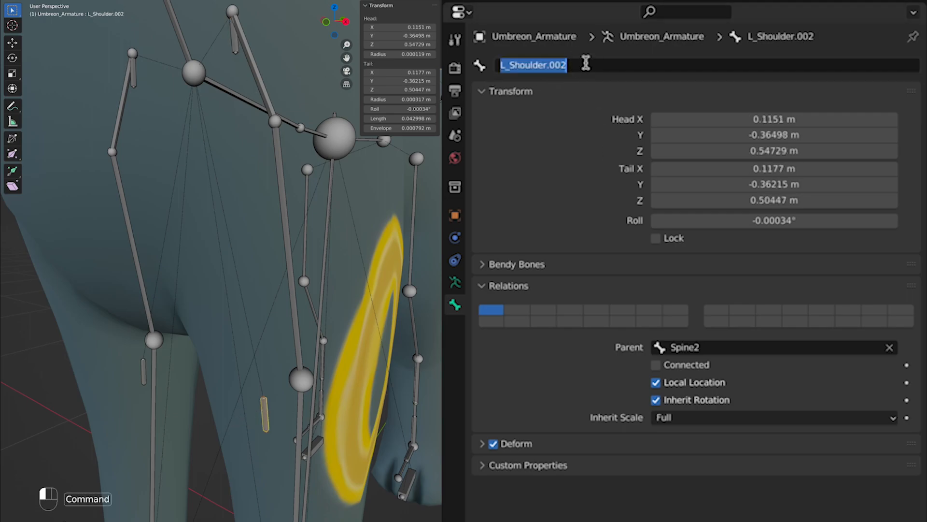
key(super+v)
key(Return)
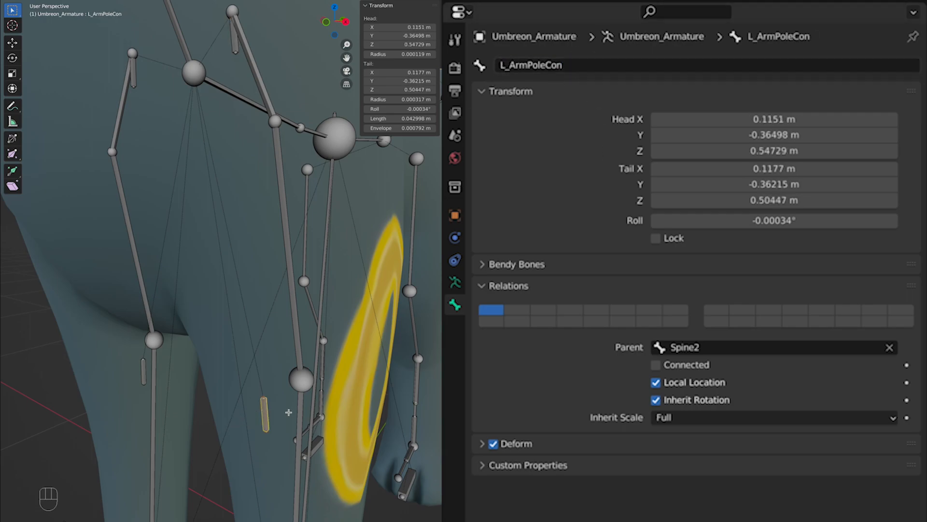
Rename the small bone at the left wrist as L_ArmPoleConB.
shift+middle_drag(288, 412, 249, 145)
scroll(238, 159, up, 1)
click(235, 344)
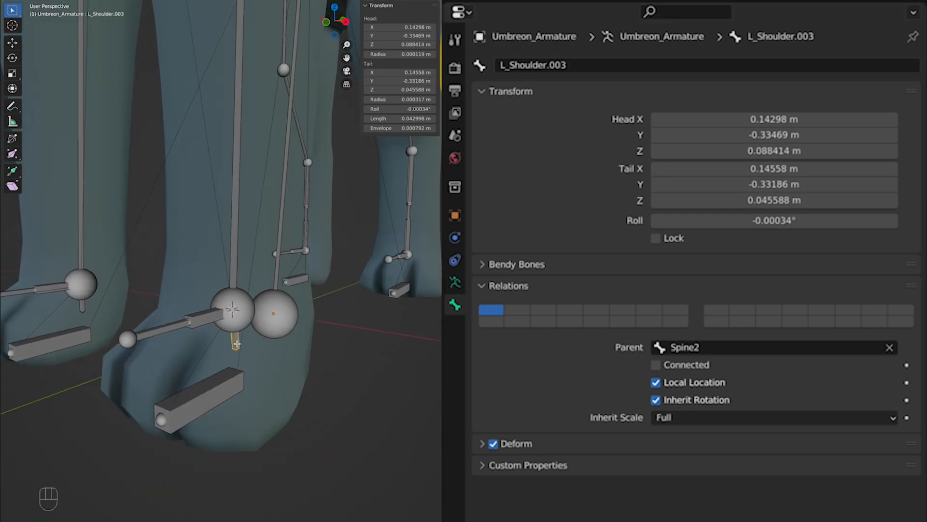
click(595, 67)
key(super+v)
text(B)
key(Return)
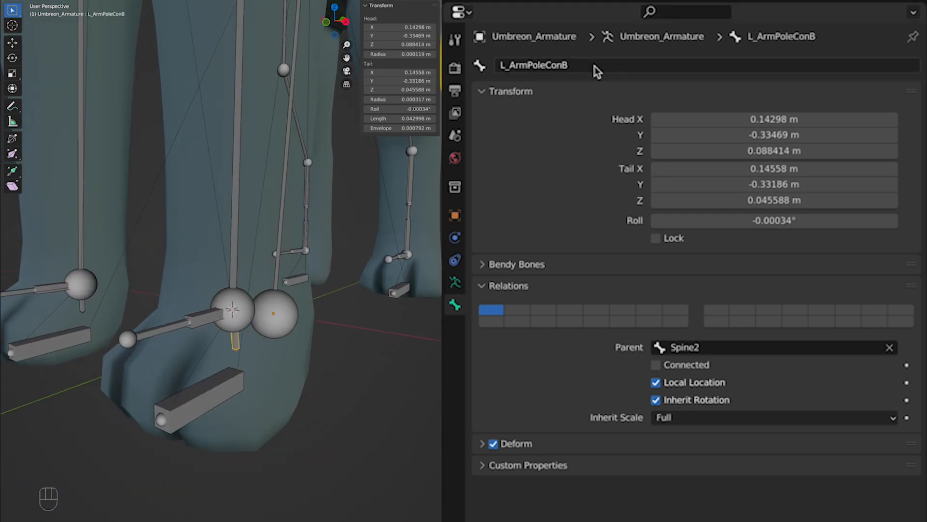
Rename the small bone at the right shoulder joint as R_ArmPoleConT.
scroll(243, 239, down, 4)
shift+middle_drag(229, 193, 273, 383)
click(182, 88)
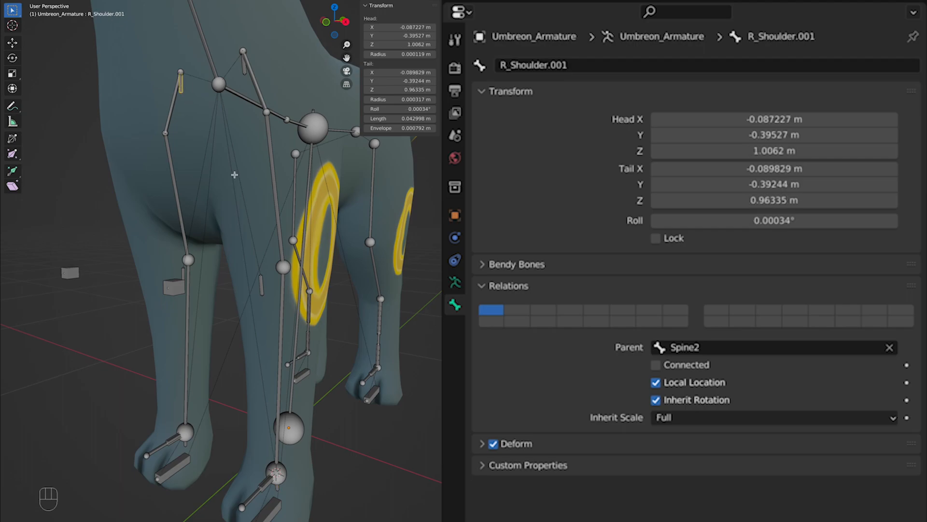
click(587, 64)
key(super+v)
drag(504, 64, 486, 65)
text(R)
key(Return)
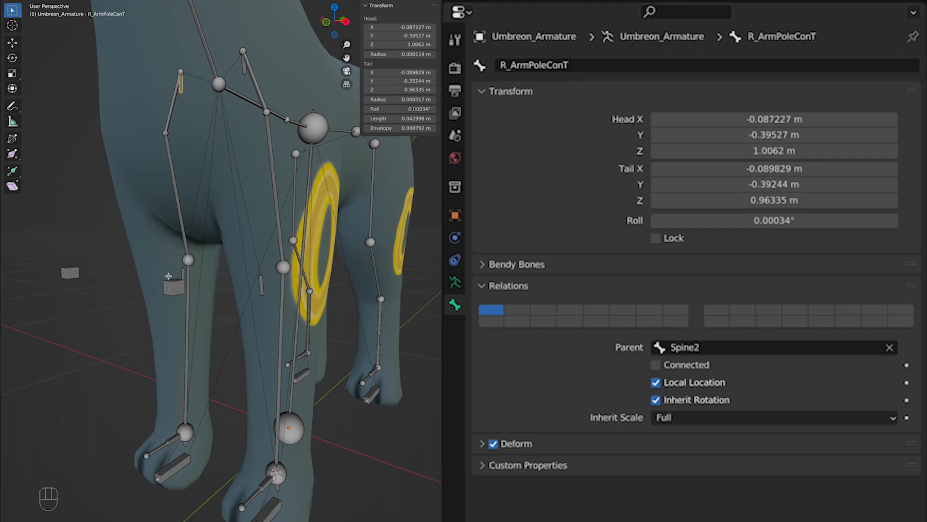
Rename the small middle bone of the right arm as R_ArmPoleCon.
click(185, 274)
click(502, 67)
key(super+v)
click(505, 66)
key(BackSpace)
text(R)
click(575, 66)
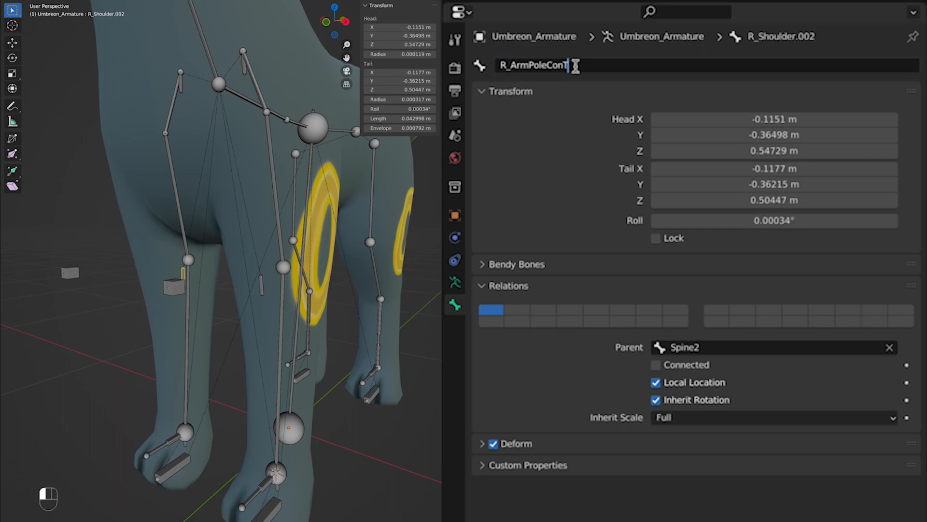
key(BackSpace)
key(Return)
Rename the small bone at the right wrist as R_ArmPoleConB.
shift+middle_drag(289, 377, 339, 234)
scroll(339, 233, up, 3)
click(244, 322)
click(579, 68)
key(super+v)
click(505, 66)
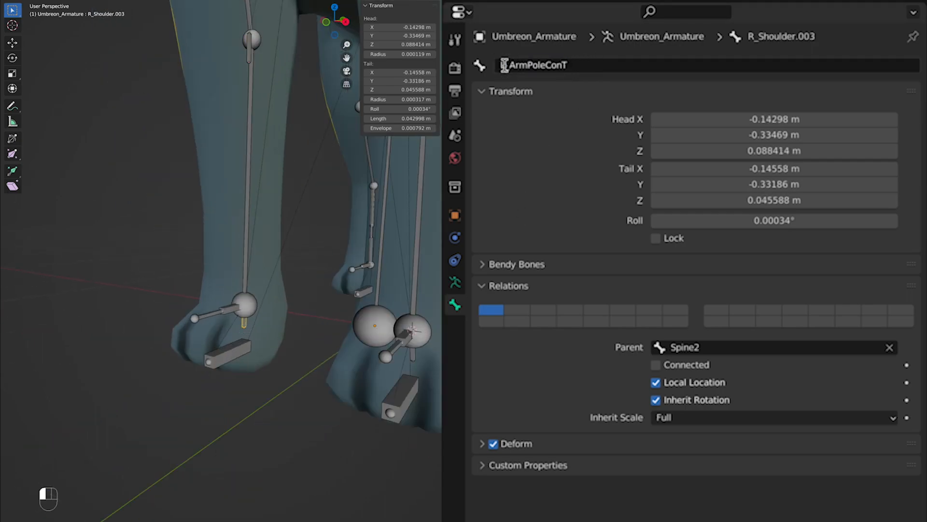
key(BackSpace)
text(R)
click(590, 64)
key(BackSpace)
text(B)
key(Return)
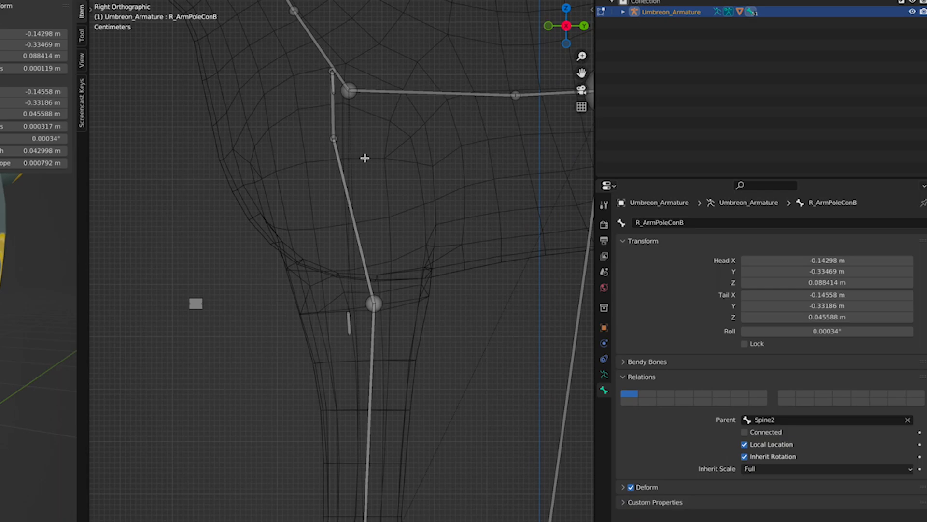
Check which parent bone is assigned to L_ArmPoleConT and to L_ArmPoleCon.
scroll(668, 123, up, 4)
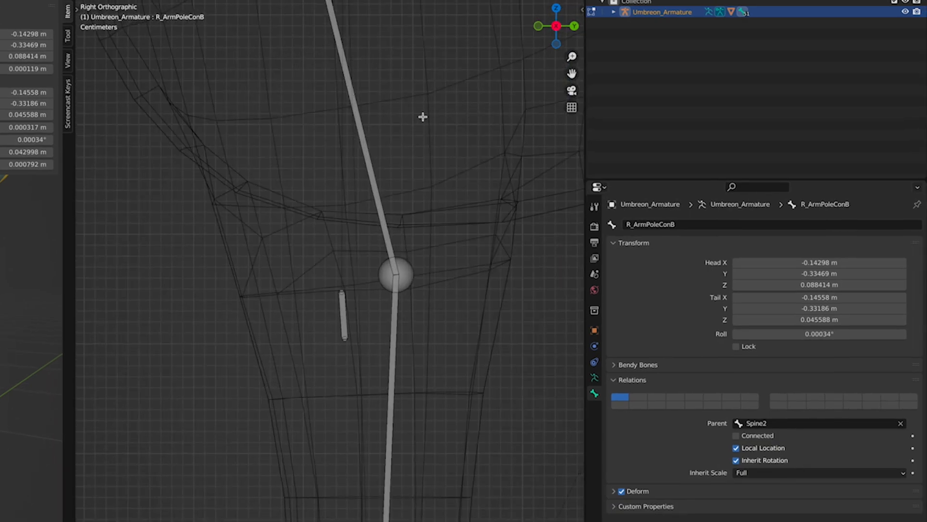
shift+middle_drag(729, 78, 687, 346)
click(259, 158)
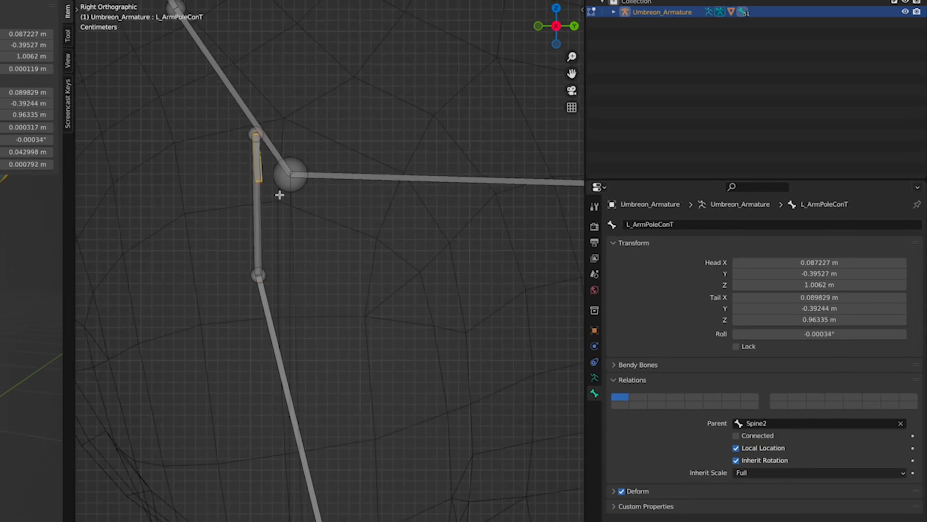
shift+middle_drag(405, 238, 267, 302)
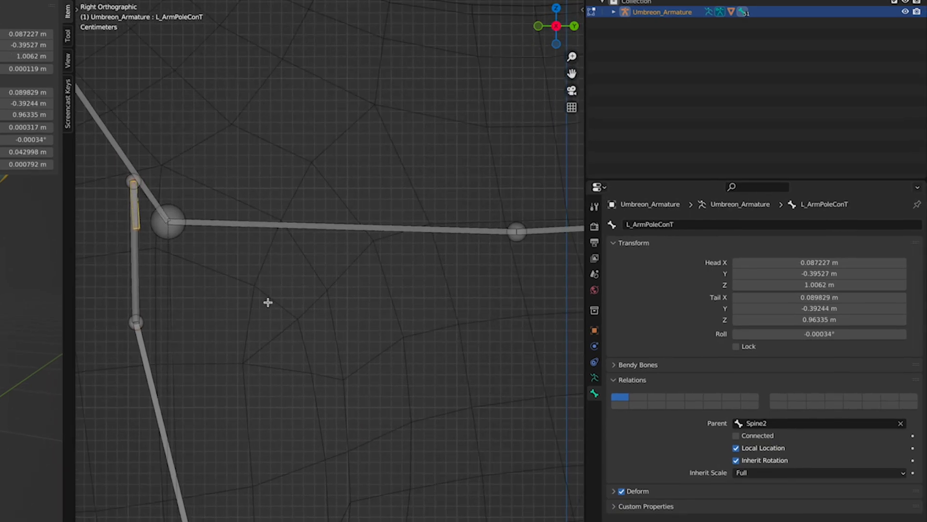
scroll(268, 303, down, 1)
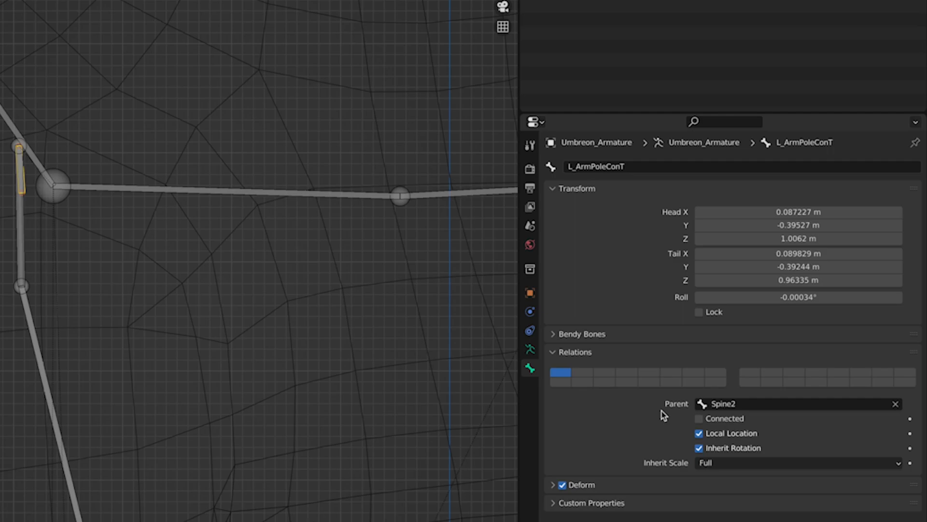
shift+right_click(340, 393)
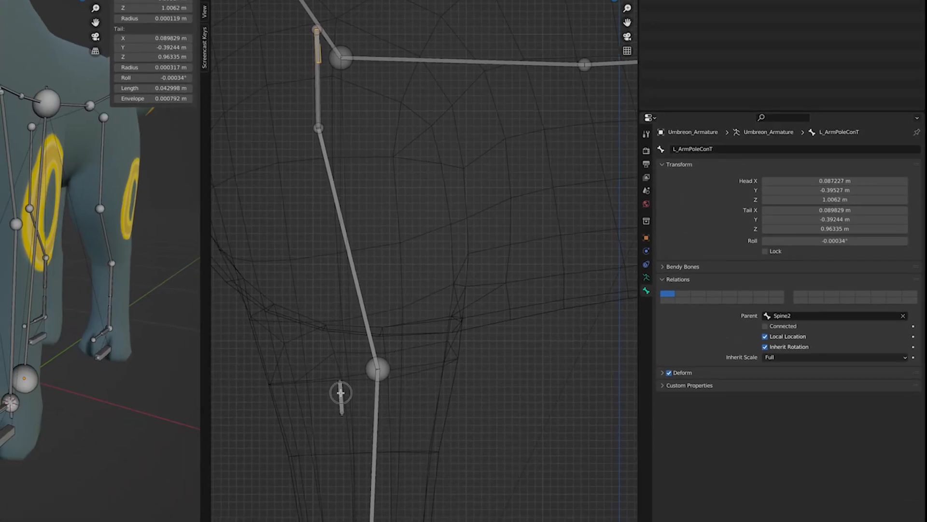
click(341, 393)
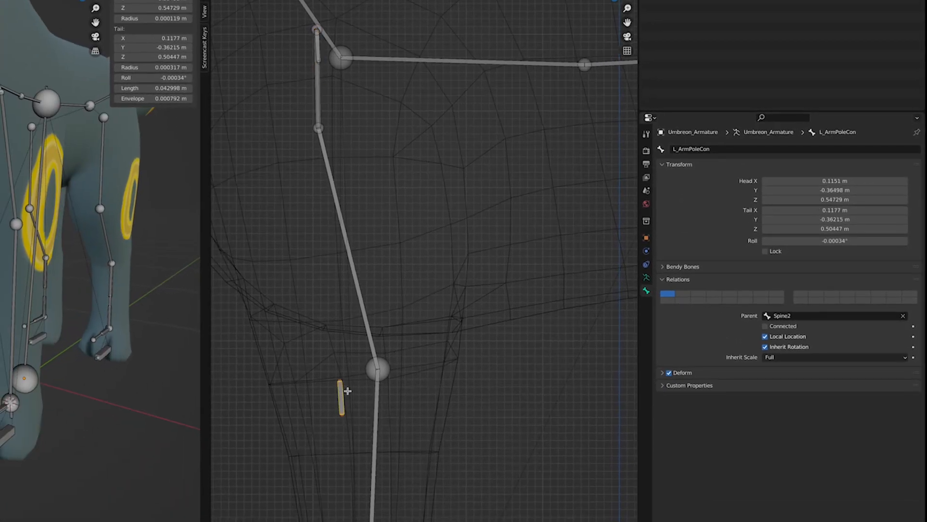
shift+middle_drag(512, 247, 474, 305)
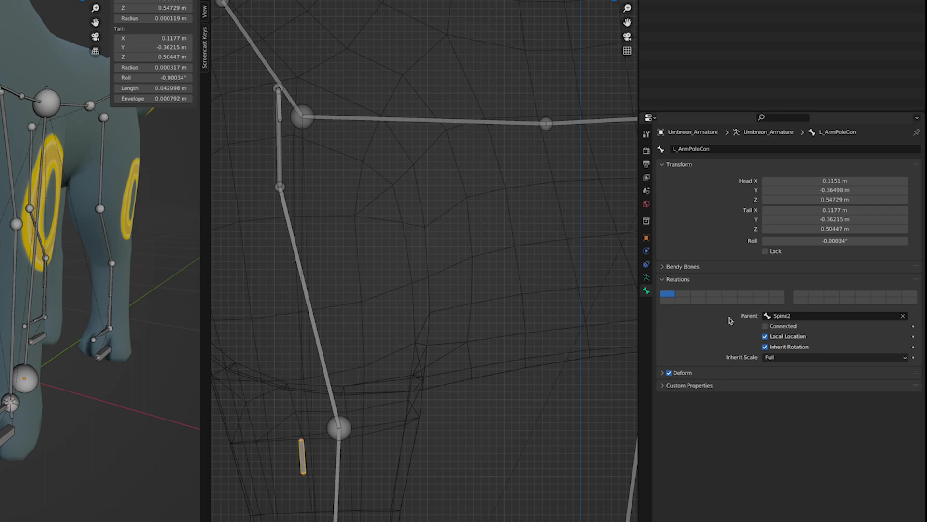
Parent the wrist helper bone L_ArmPoleConB to the foot control bone L_ArmCtrl, keeping its offset.
shift+middle_drag(330, 458, 446, 3)
scroll(496, 331, up, 2)
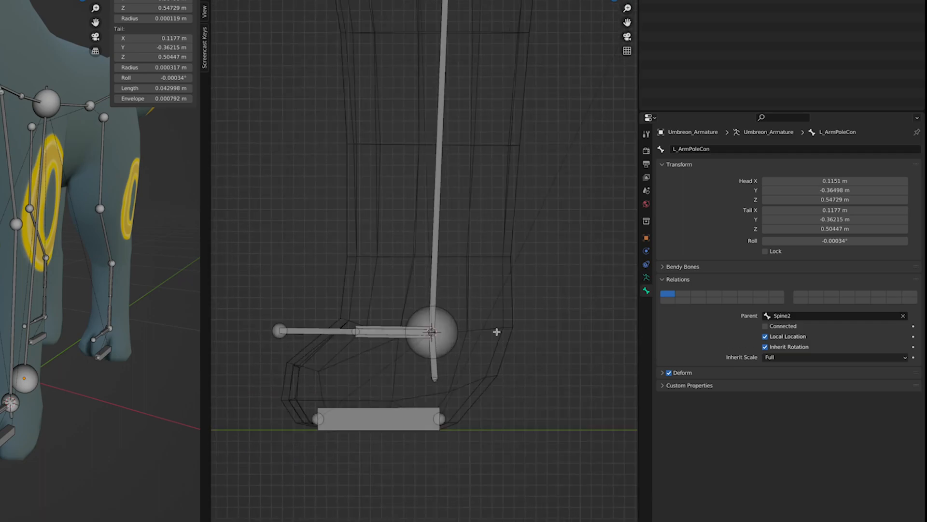
shift+middle_drag(499, 353, 495, 326)
click(429, 343)
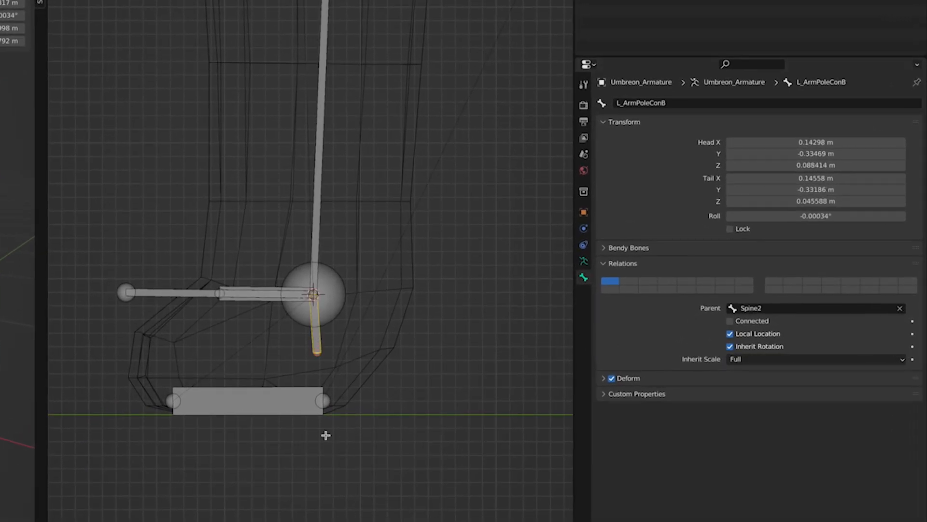
shift+click(300, 409)
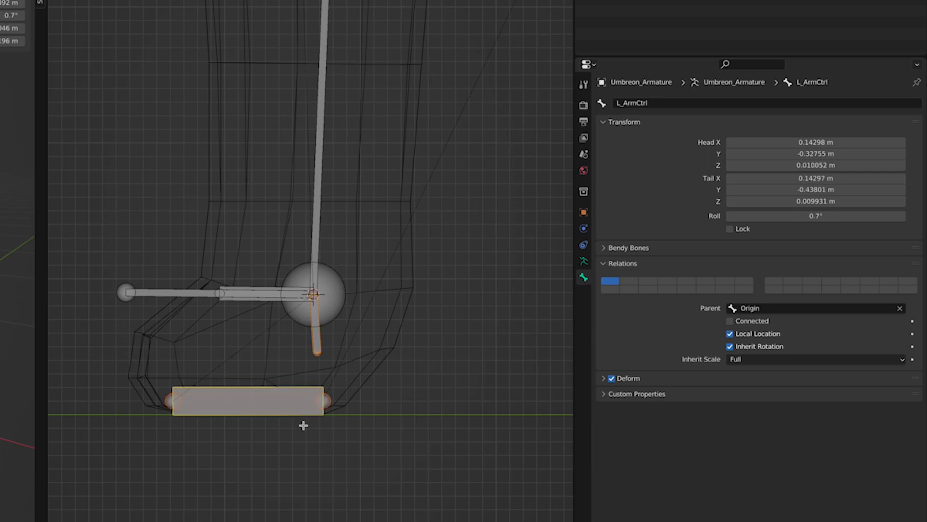
key(ctrl+p)
click(309, 426)
click(315, 347)
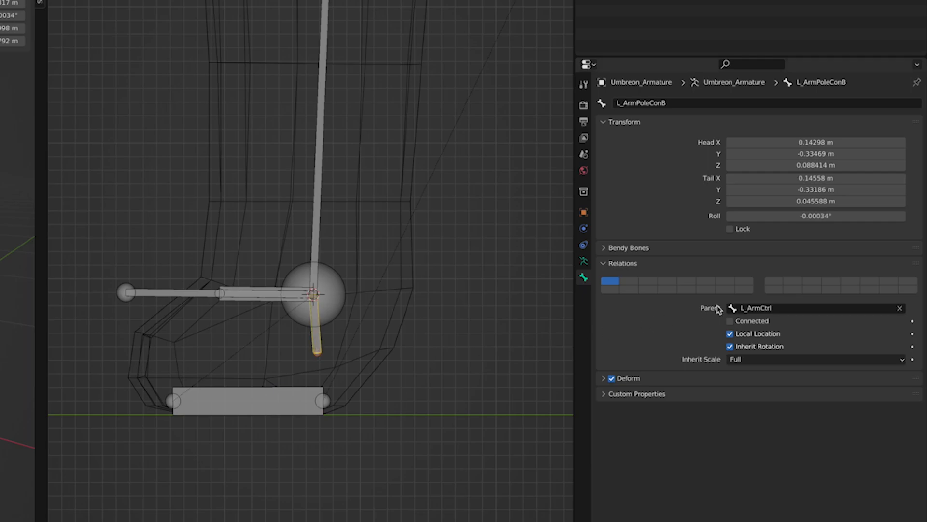
Parent the arm pole target L_ArmPole to the middle helper bone L_ArmPoleCon, keeping its offset.
scroll(319, 414, down, 5)
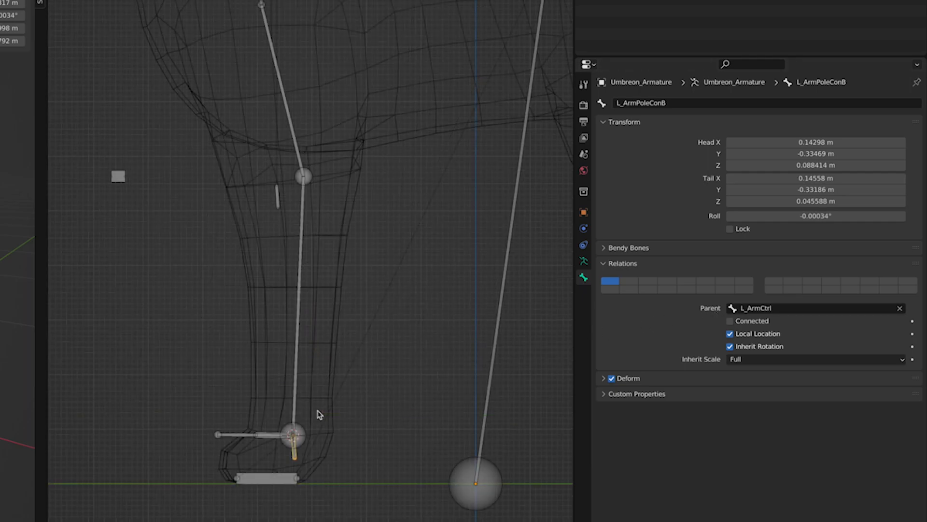
click(121, 182)
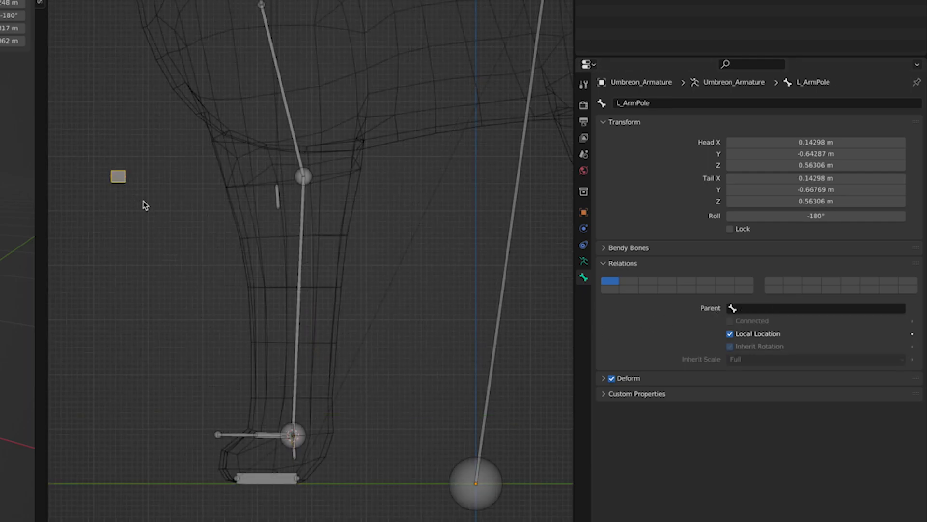
shift+click(277, 198)
key(ctrl+p)
click(288, 199)
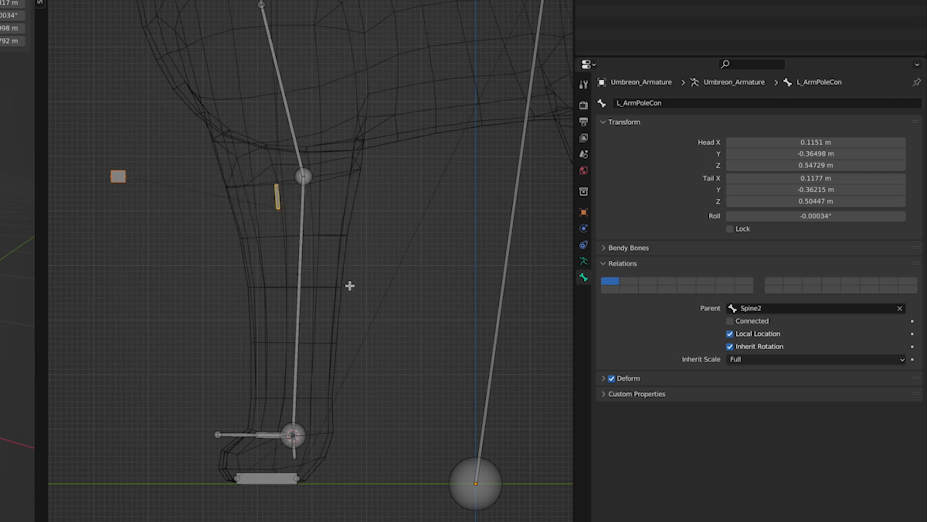
scroll(350, 285, up, 3)
shift+middle_drag(360, 331, 360, 169)
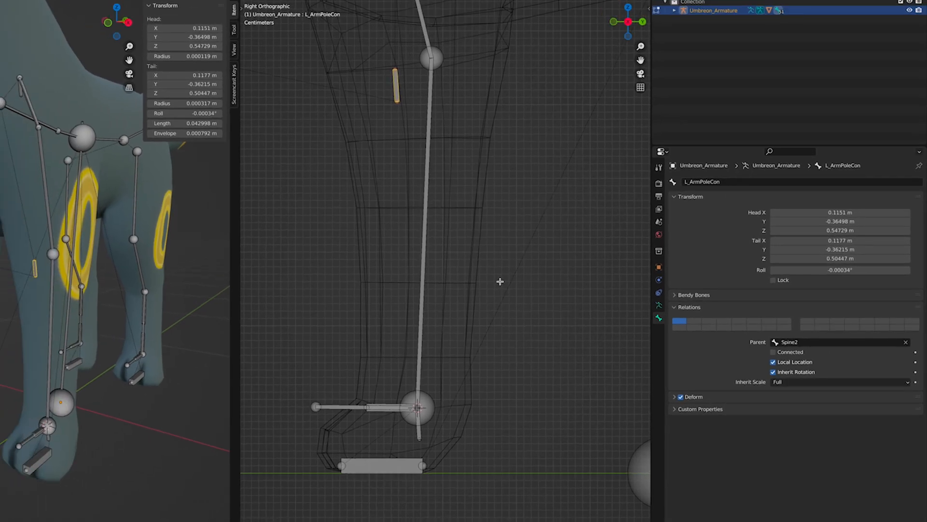
In Pose Mode, add a Copy Transforms constraint to the middle helper bone L_ArmPoleCon, targeting the wrist helper L_ArmPoleConB.
key(ctrl+Tab)
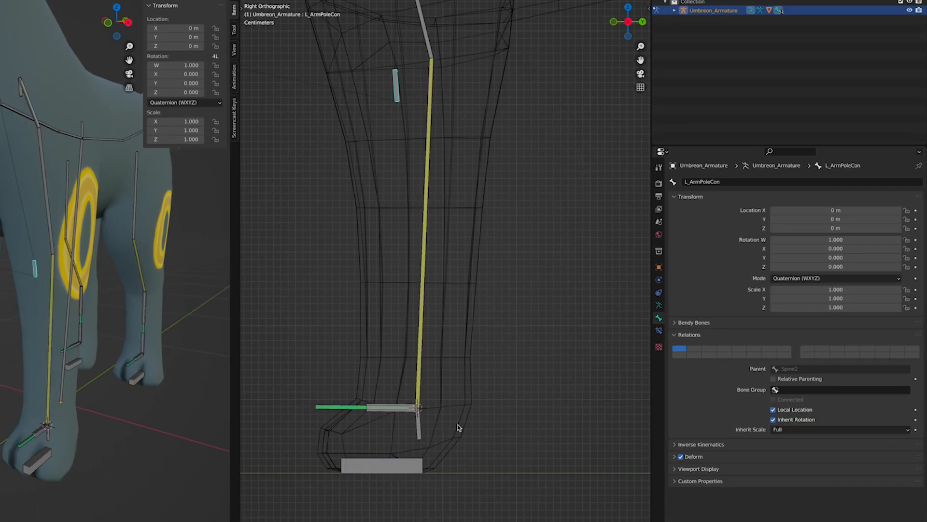
click(419, 428)
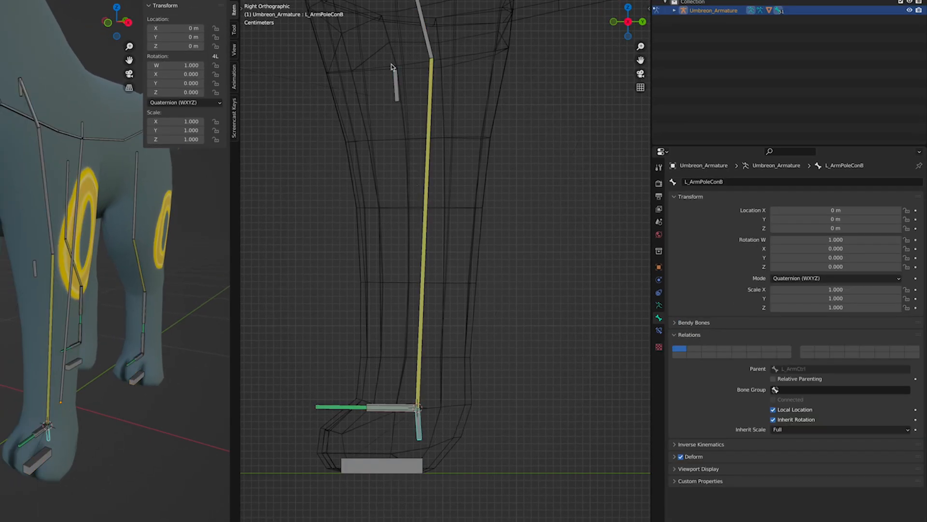
click(395, 78)
key(shift+super+c)
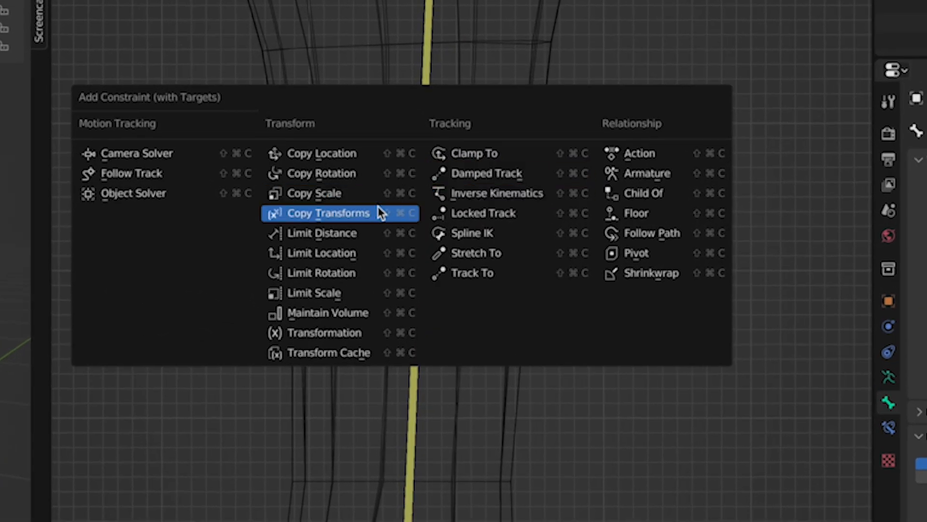
click(380, 212)
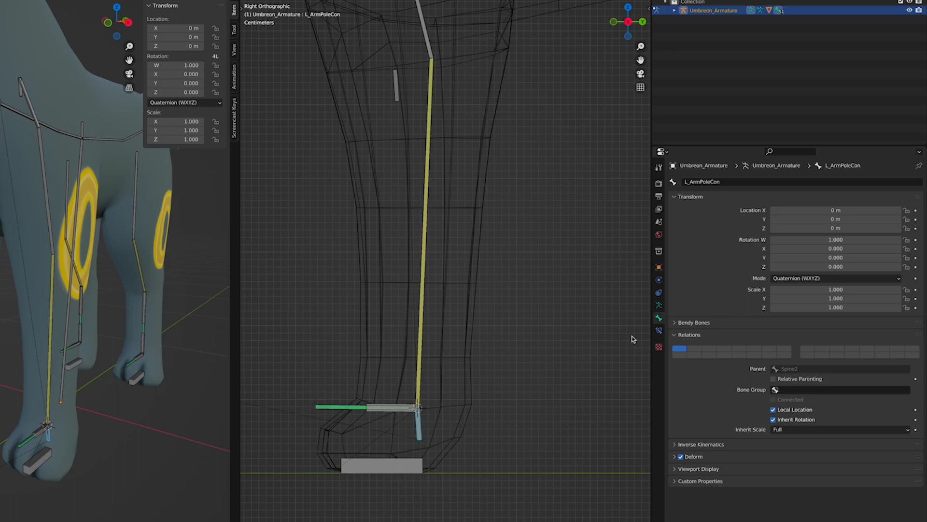
Set the influence of L_ArmPoleCon's Copy Transforms constraint to 0.5.
click(658, 330)
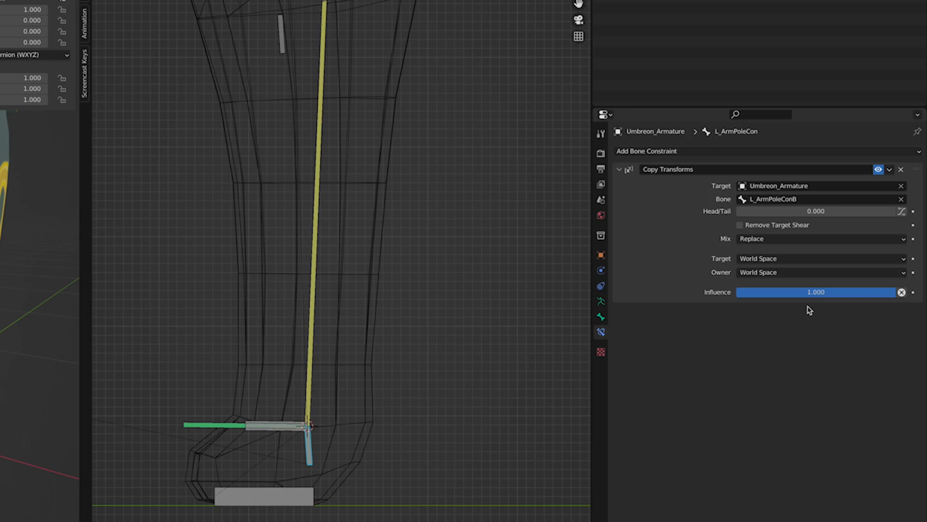
mouse_move(891, 293)
mouse_down()
mouse_move(737, 292)
mouse_move(896, 292)
mouse_up()
click(864, 294)
text(0.5)
key(Return)
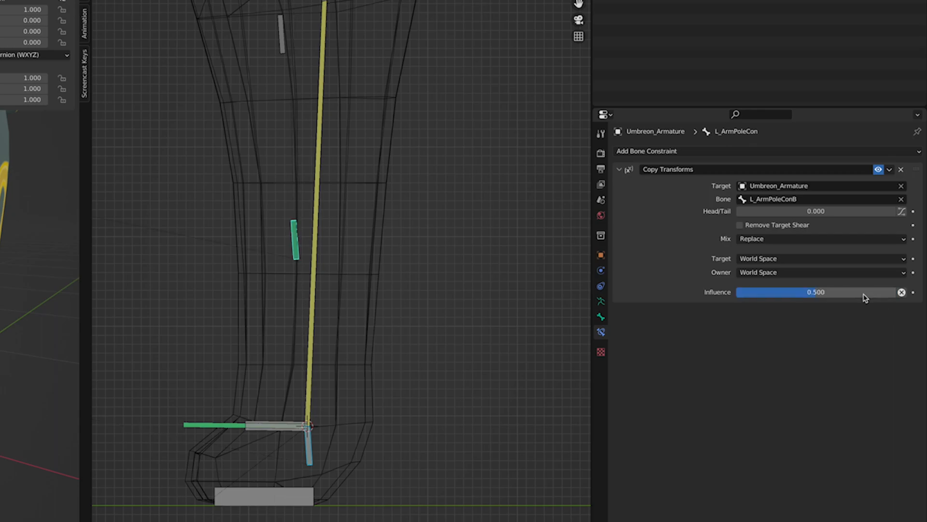
Add a second Copy Transforms constraint to L_ArmPoleCon targeting the shoulder helper L_ArmPoleConT, and place it first in the constraint stack.
scroll(453, 292, down, 4)
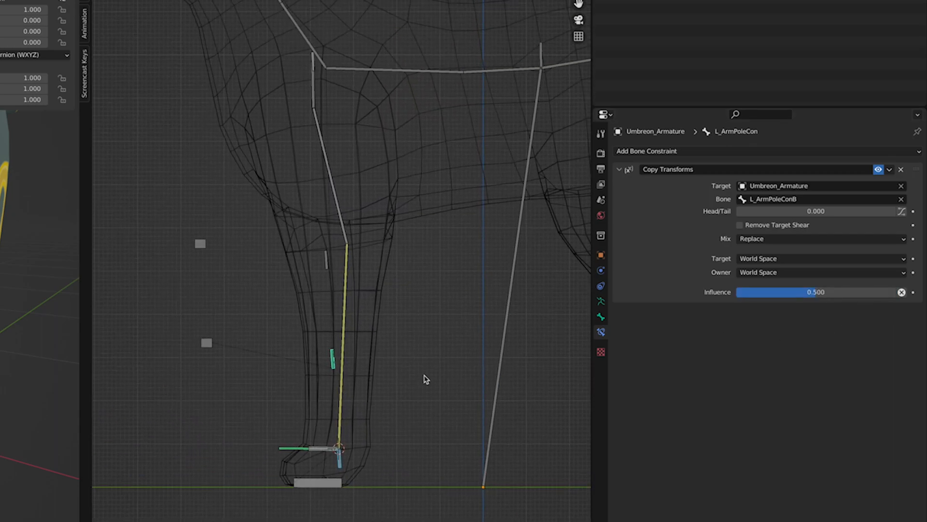
scroll(414, 341, up, 1)
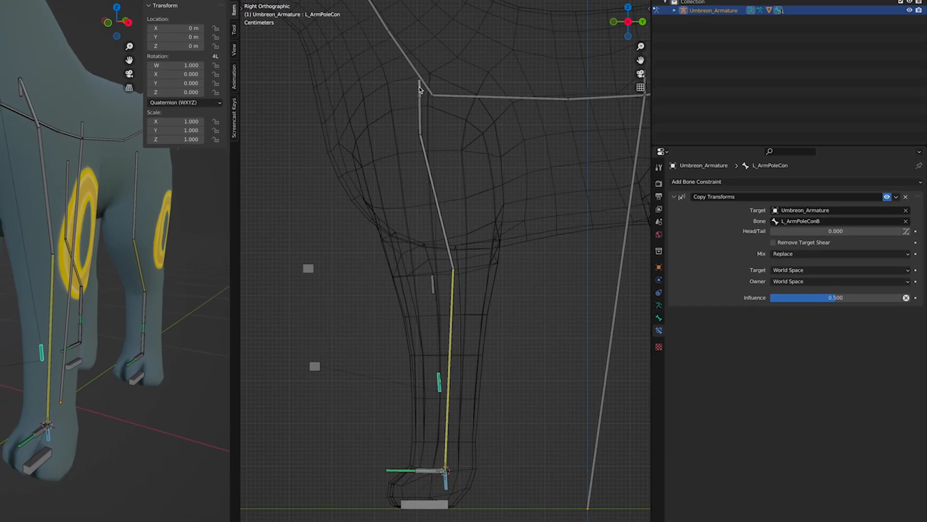
click(419, 88)
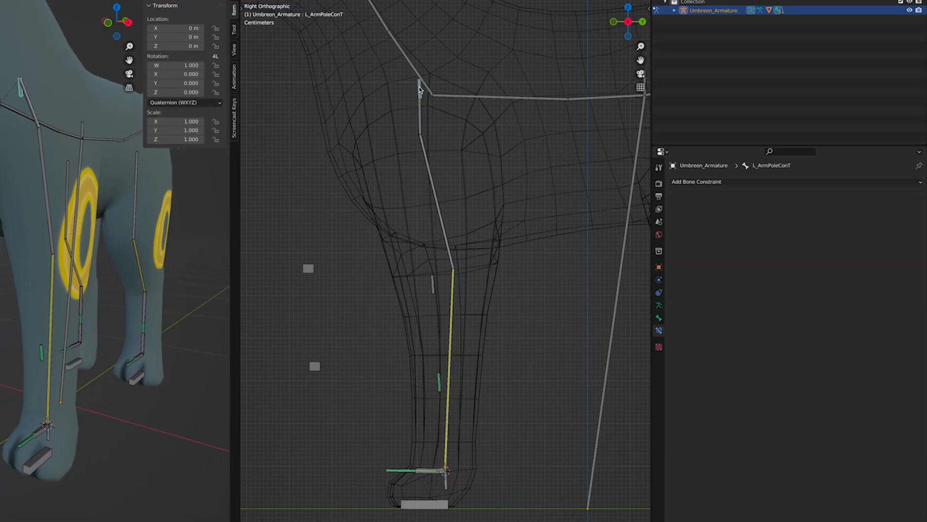
click(439, 382)
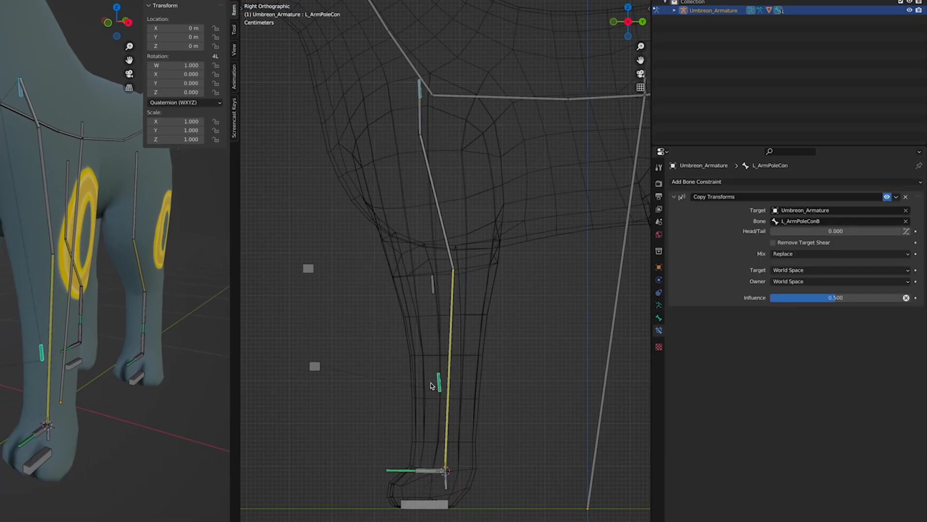
key(shift+super+c)
click(432, 385)
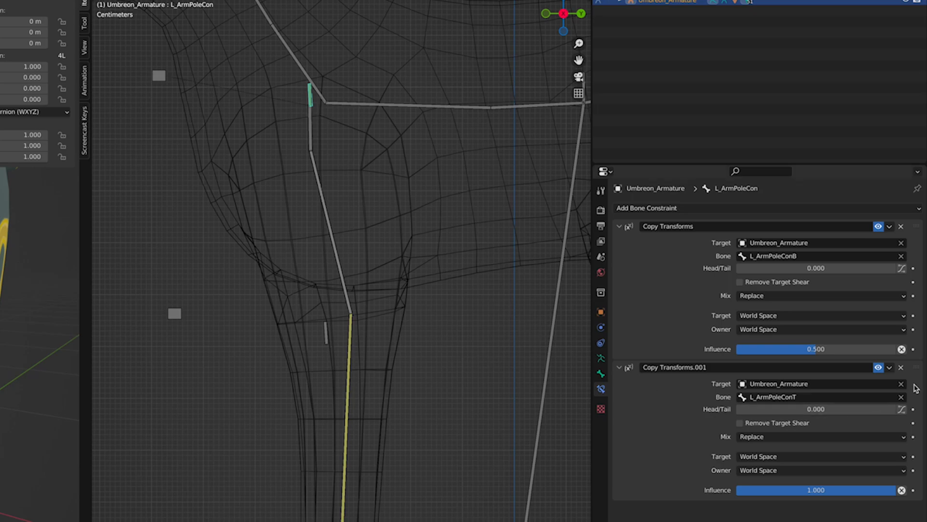
drag(917, 372, 907, 228)
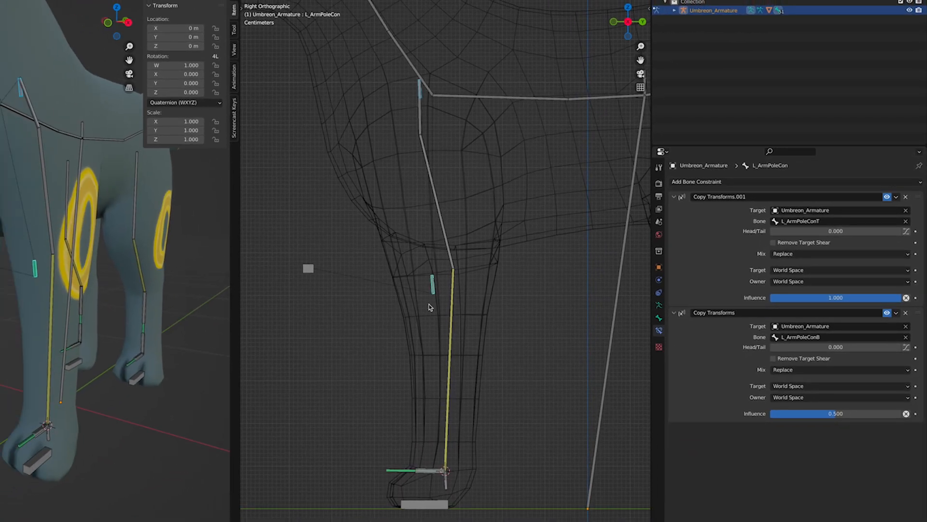
Test the pole helper's behaviour by trial-moving the left foot control L_ArmCtrl.
scroll(447, 386, down, 2)
shift+middle_drag(447, 386, 535, 386)
click(515, 427)
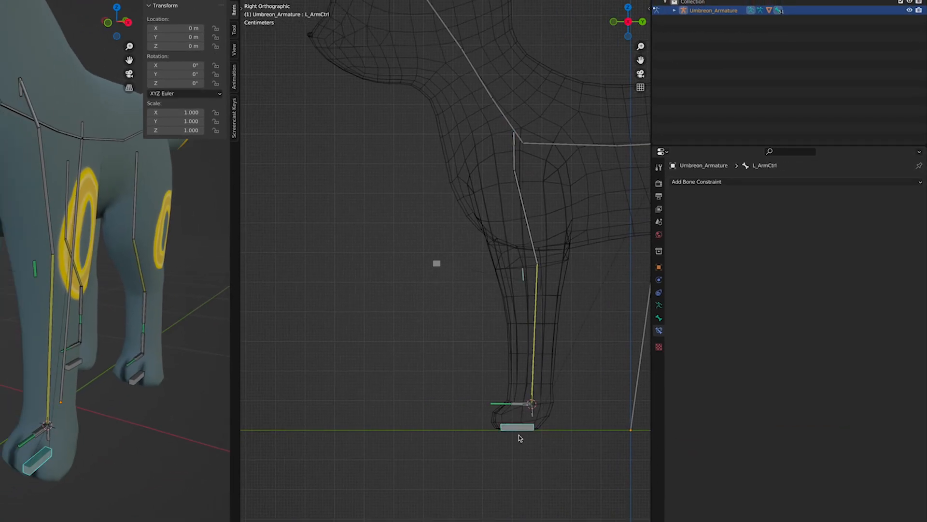
key(g)
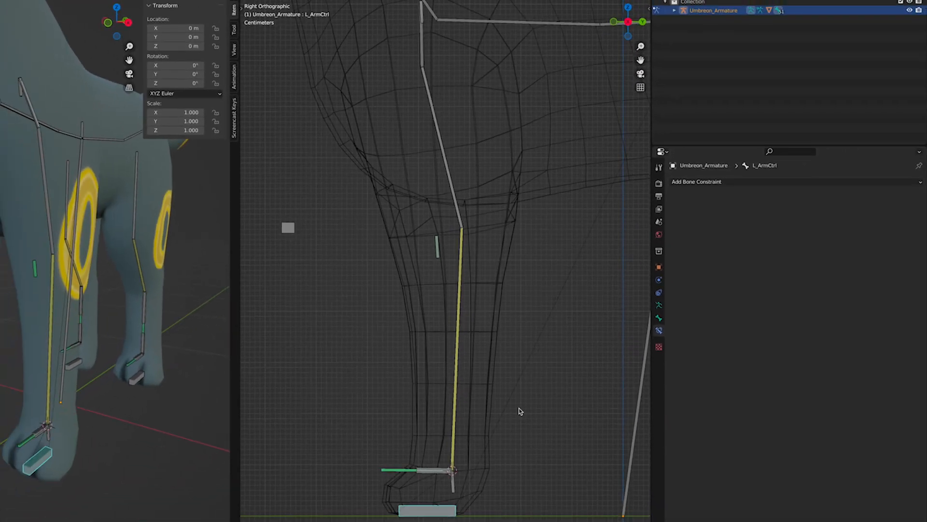
Add Copy Rotation and Damped Track constraints to L_ArmPoleCon, both targeting the wrist helper L_ArmPoleConB.
shift+middle_drag(520, 411, 515, 374)
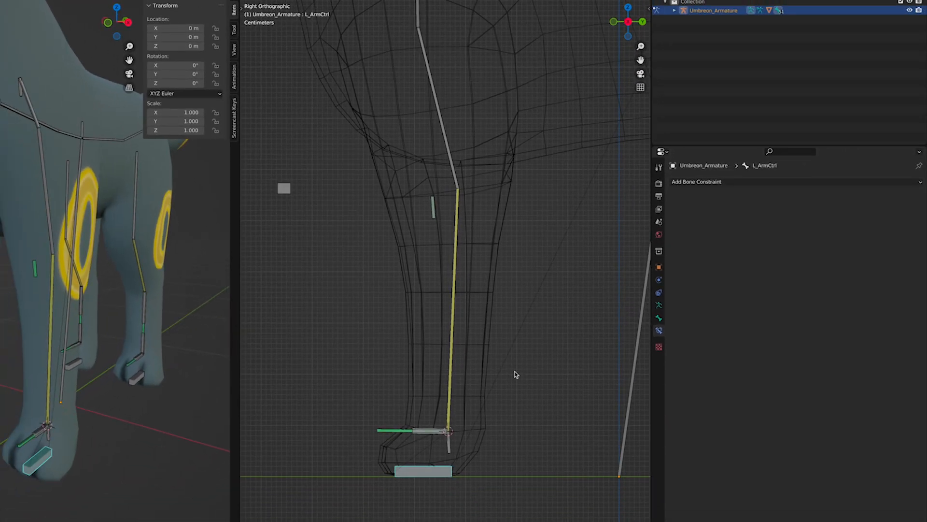
click(450, 447)
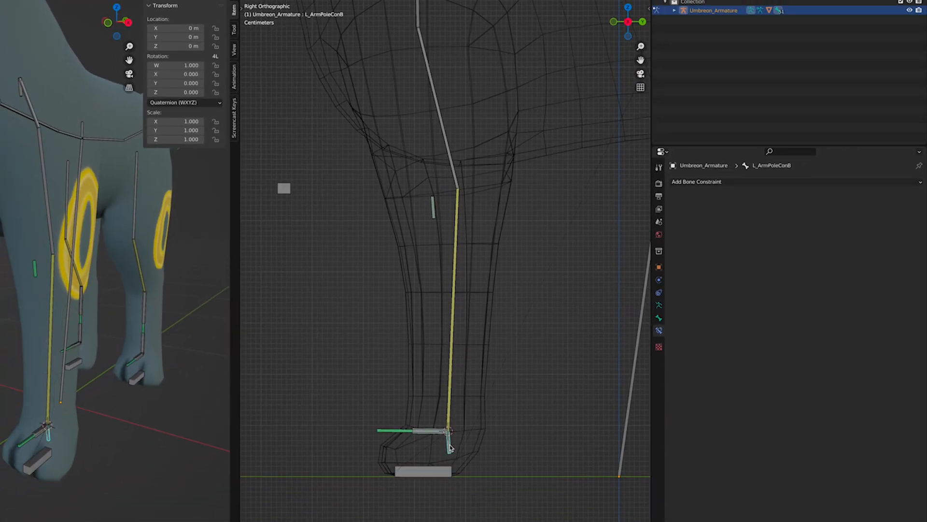
click(432, 219)
key(shift+super+c)
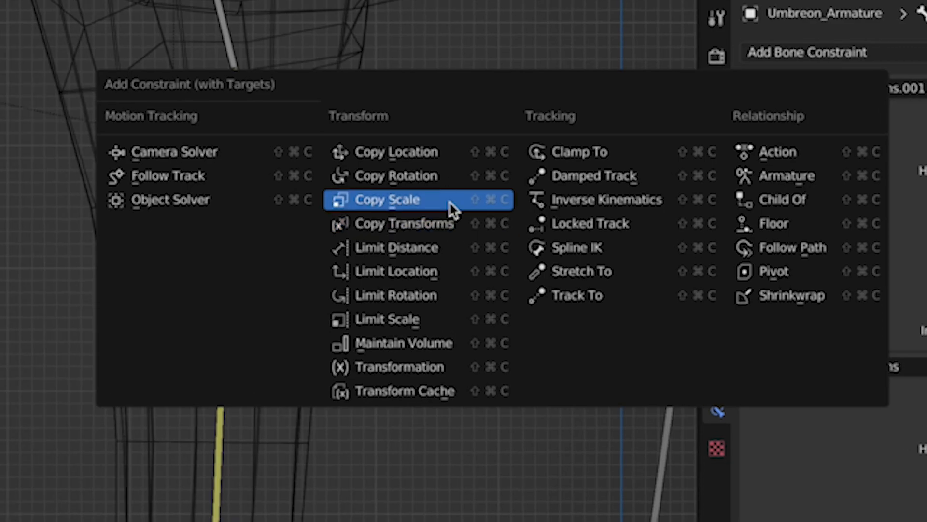
click(446, 187)
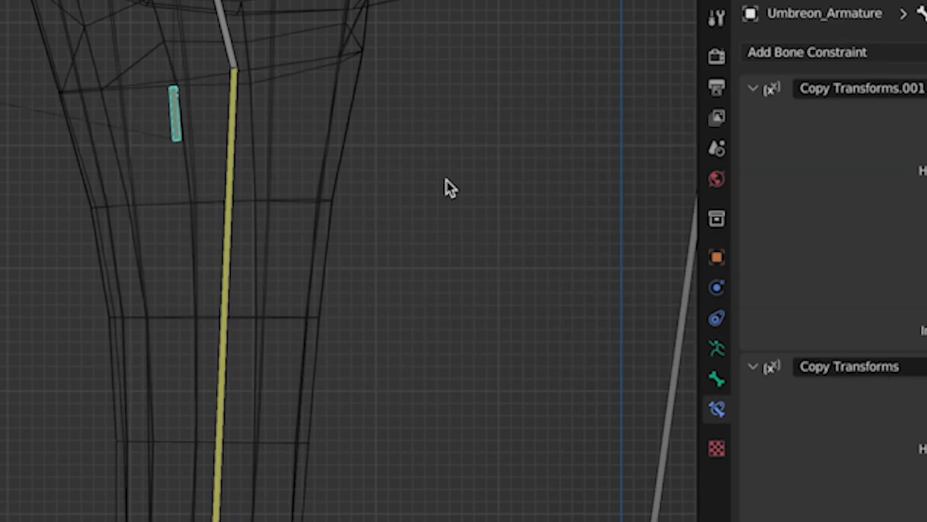
key(shift+super+c)
click(563, 185)
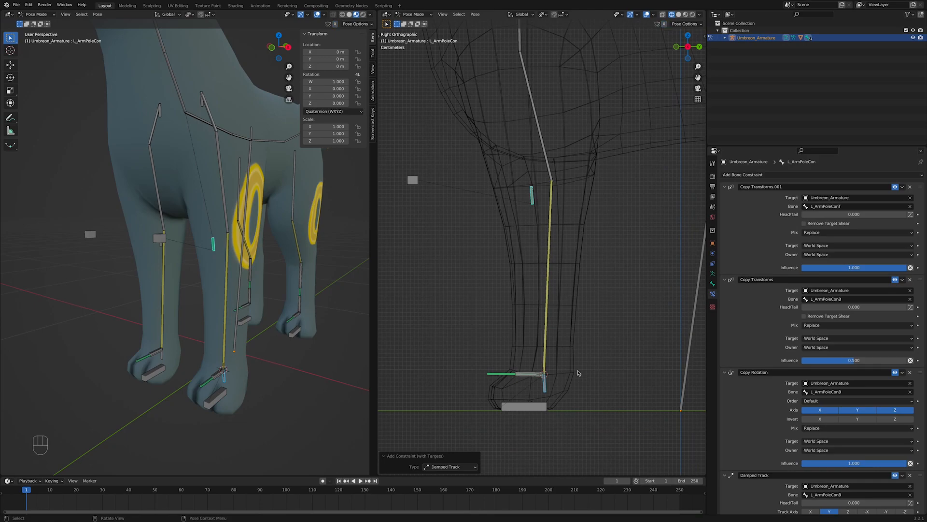
Test the leg by moving the foot control L_ArmCtrl forward and up and rotating it about 12° in side view.
scroll(579, 373, down, 3)
click(551, 372)
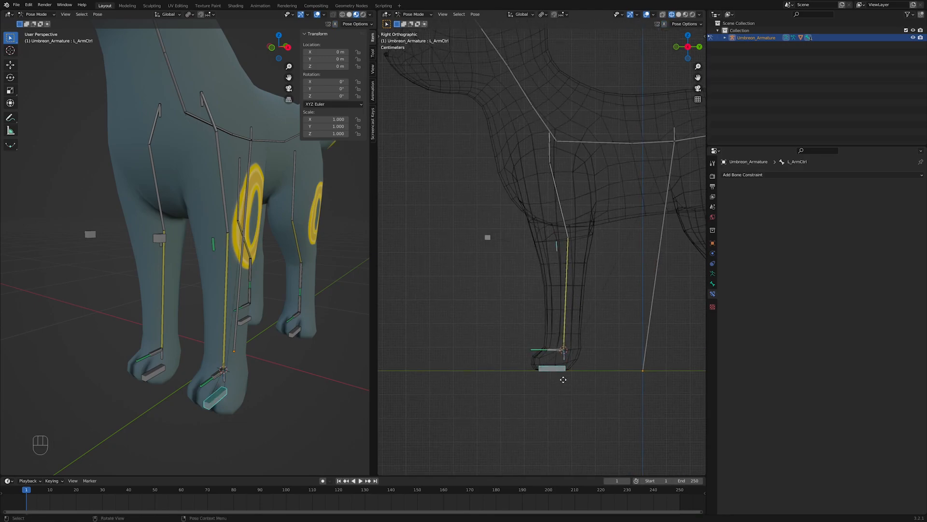
key(g)
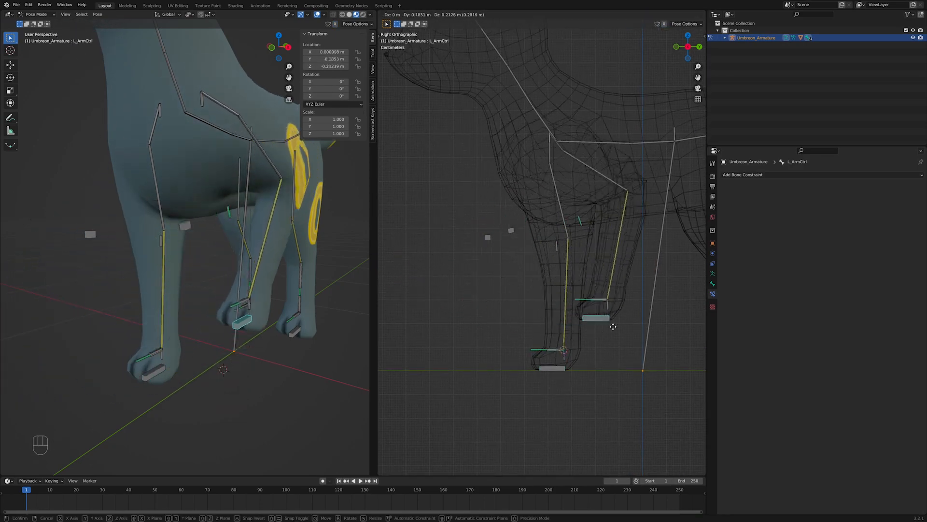
click(450, 299)
key(r)
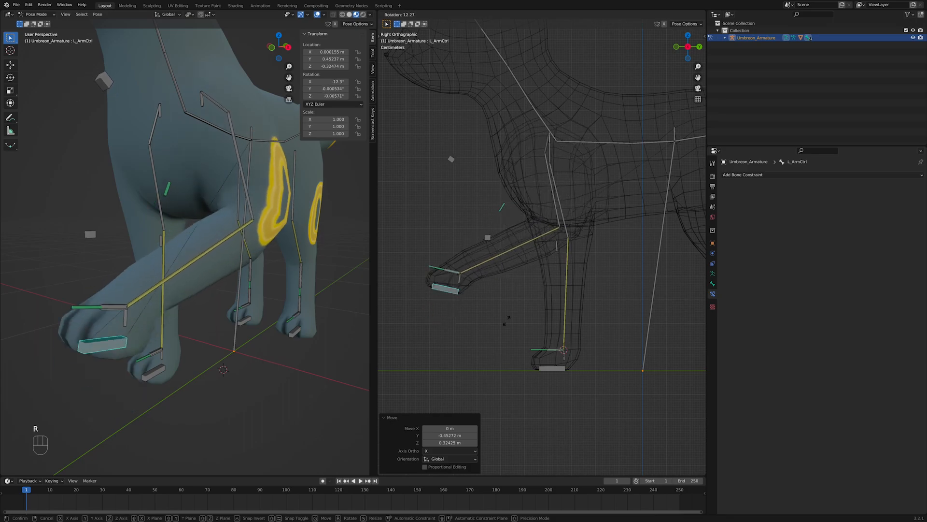
click(501, 323)
Try rotating the foot control further and moving the pole target L_ArmPole, and undo the test pose.
scroll(291, 347, down, 1)
middle_drag(287, 348, 276, 309)
key(r)
click(297, 309)
click(179, 167)
key(g)
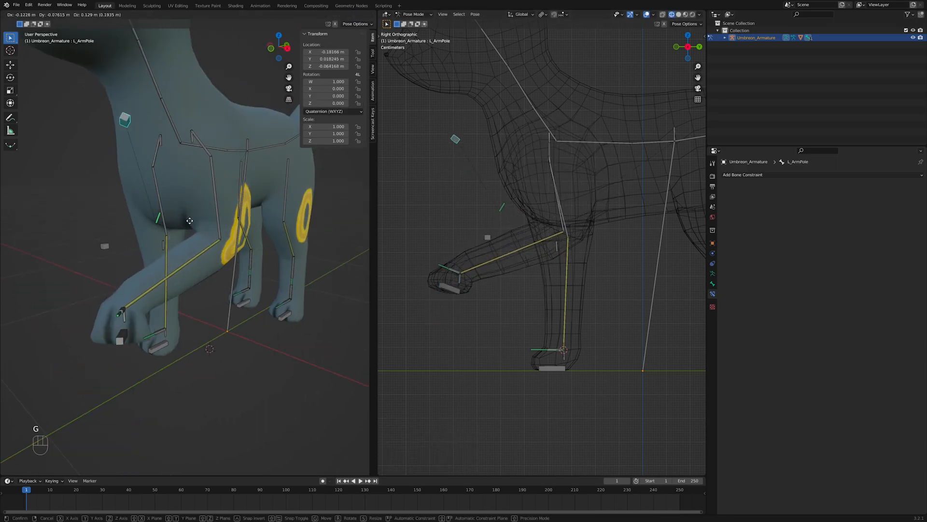
key(super+z)
key(super+z)
key(super+z)
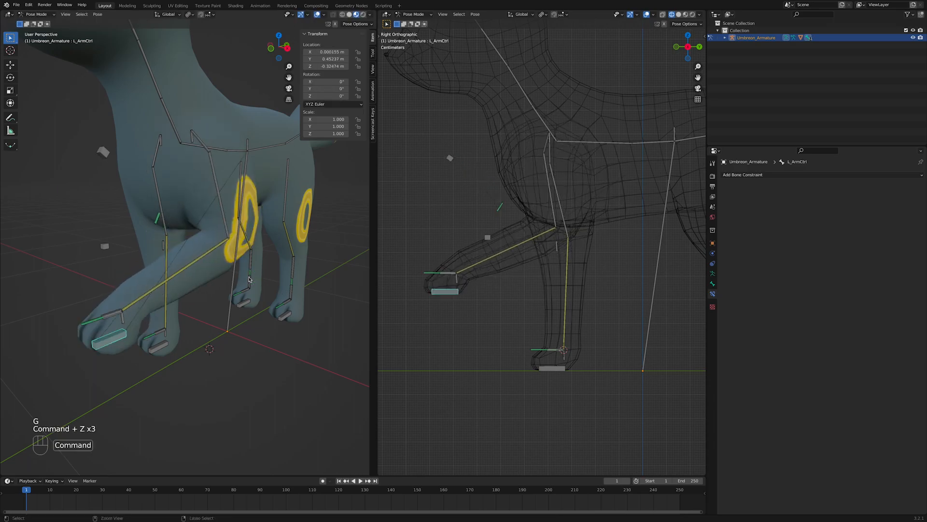
key(super+z)
Test-rotate the foot control L_ArmCtrl about 70° around Z, try moving the pole target L_ArmPole, and undo the rotation.
key(r)
key(z)
click(281, 307)
middle_drag(281, 307, 249, 294)
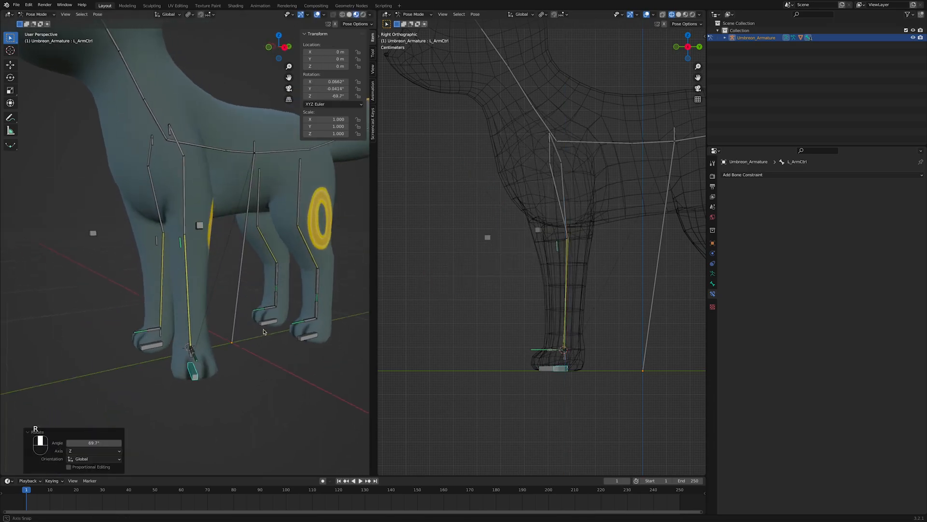
click(199, 225)
key(g)
right_click(269, 264)
key(super+z)
key(super+z)
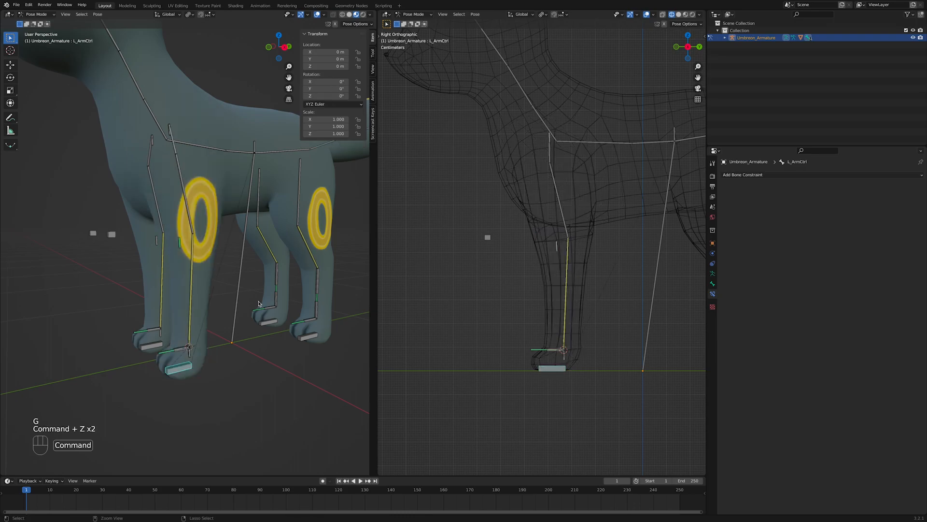
Temporarily disable L_ArmPoleCon's four constraints while testing the foot control L_ArmCtrl, and re-enable them.
middle_drag(211, 320, 245, 327)
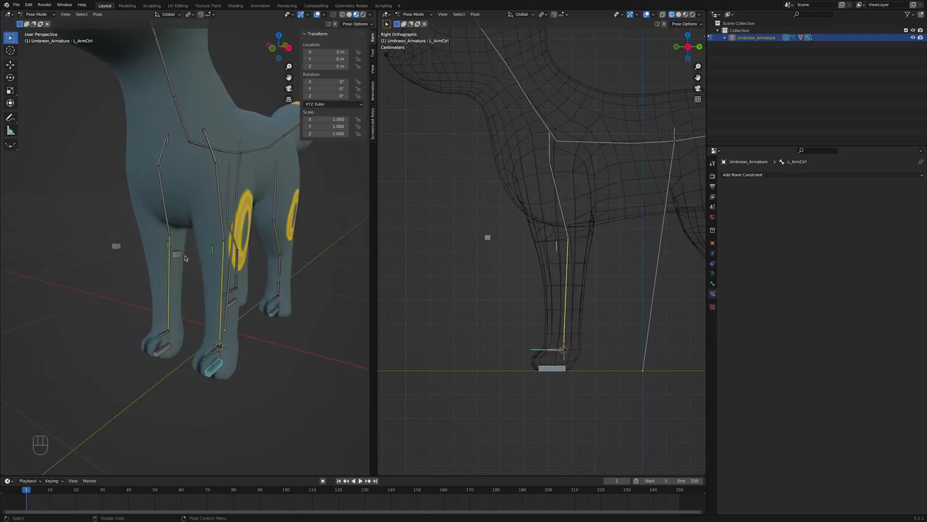
click(210, 252)
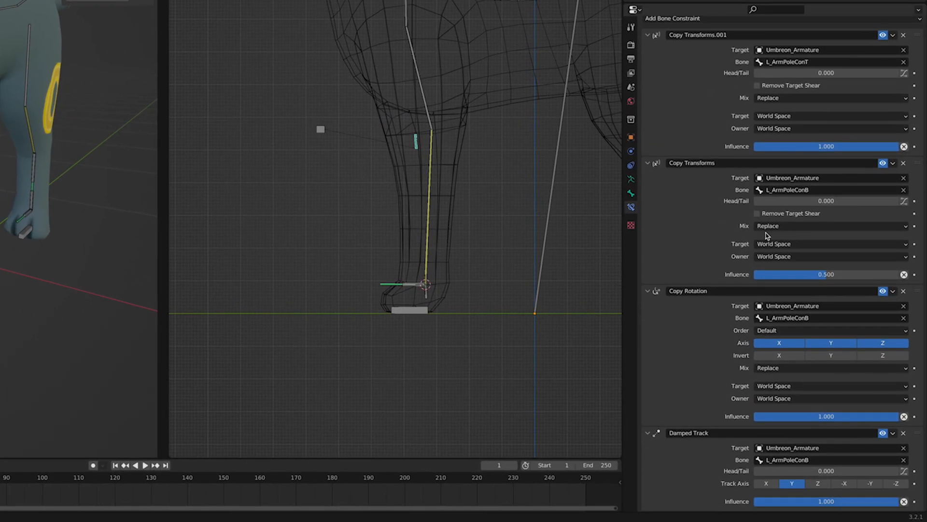
click(882, 44)
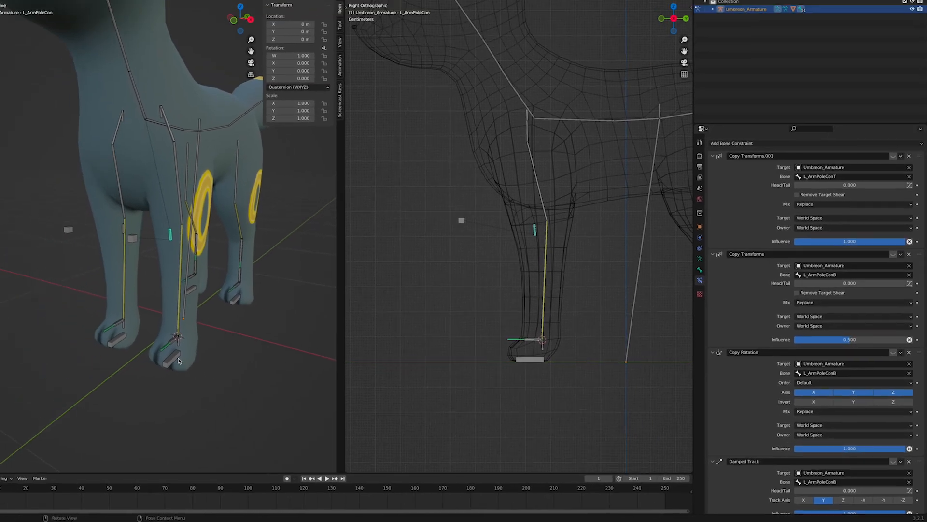
click(215, 365)
key(g)
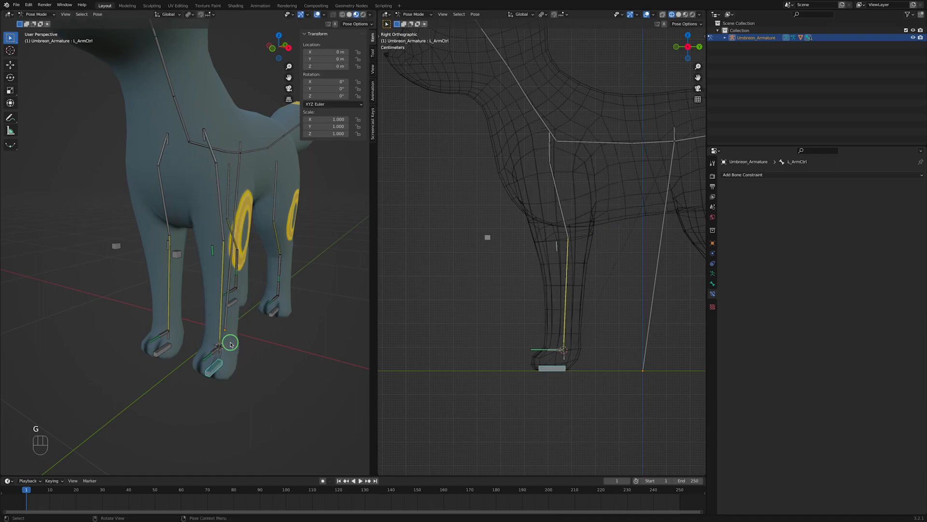
key(r)
click(211, 255)
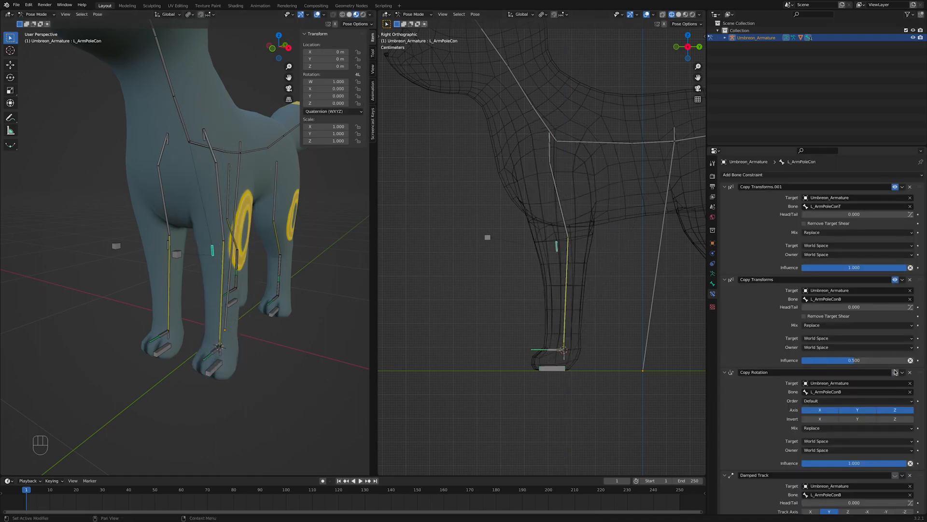
Copy all constraints from the left middle helper L_ArmPoleCon to the right middle helper R_ArmPoleCon.
middle_drag(202, 285, 277, 280)
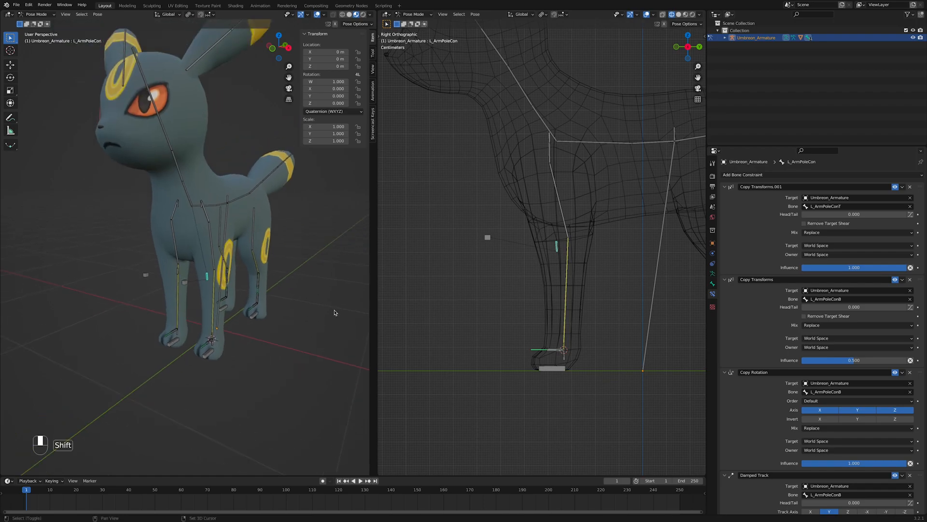
scroll(229, 283, up, 6)
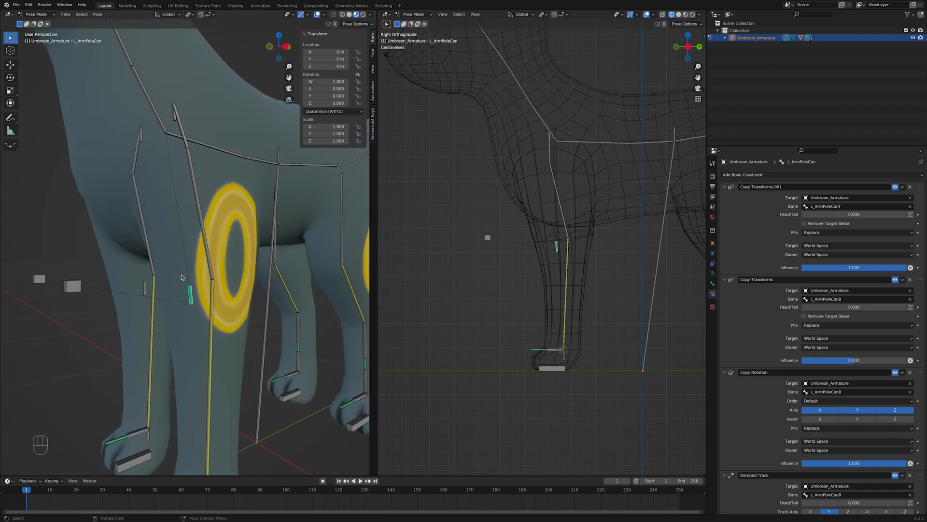
click(145, 291)
shift+click(191, 295)
click(98, 14)
mouse_move(145, 135)
click(185, 148)
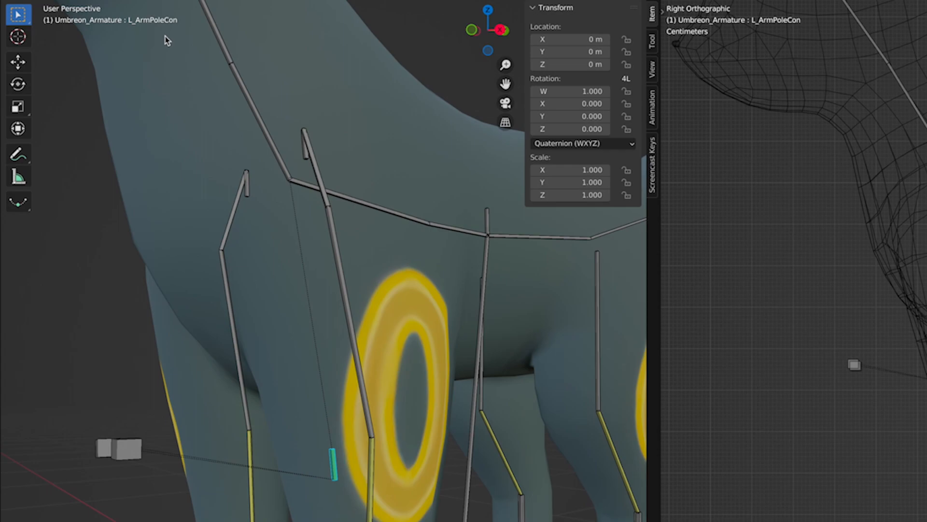
click(337, 465)
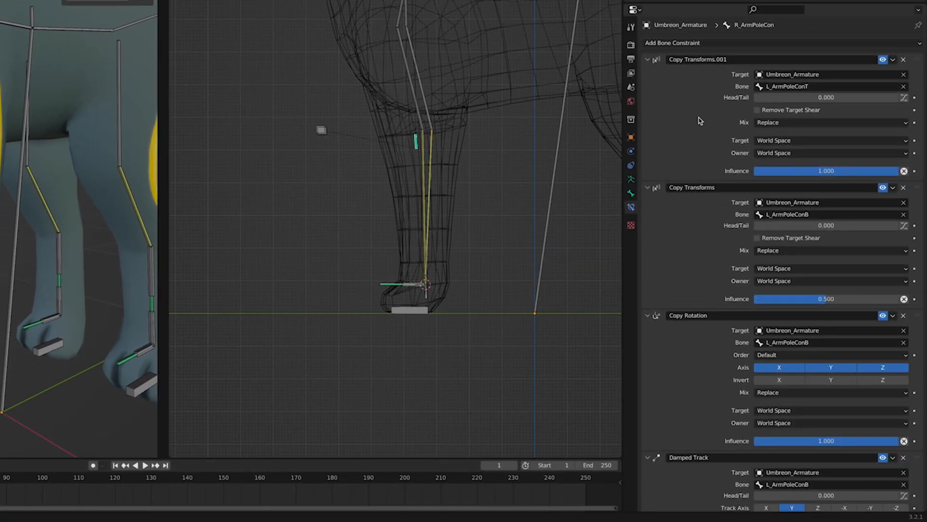
Retarget R_ArmPoleCon's two Copy Transforms constraints to the right-side bones R_ArmPoleConT and R_ArmPoleConB.
double_click(770, 86)
key(BackSpace)
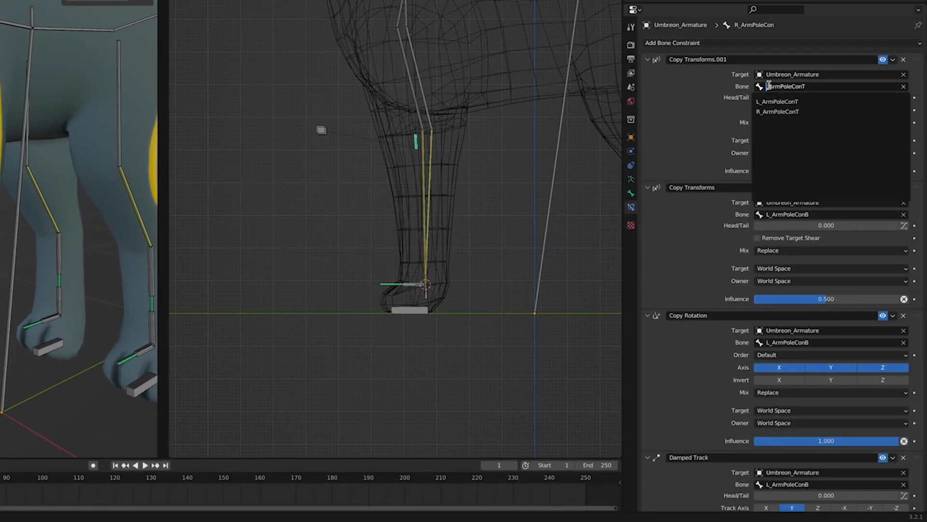
text(R)
key(Return)
click(770, 214)
click(770, 213)
key(BackSpace)
text(R)
key(Return)
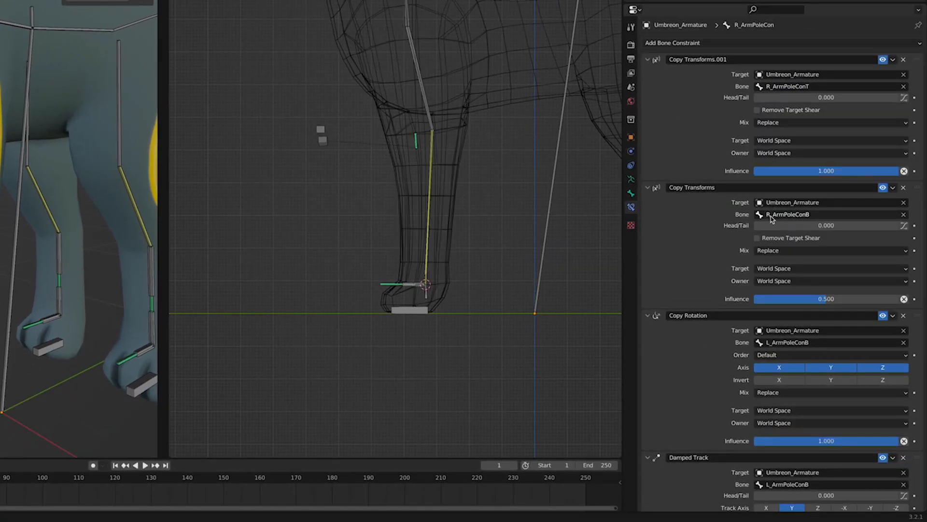
Retarget R_ArmPoleCon's Copy Rotation and Damped Track constraints to R_ArmPoleConB.
click(770, 342)
click(770, 342)
key(BackSpace)
text(R)
key(Return)
scroll(768, 342, down, 1)
click(772, 460)
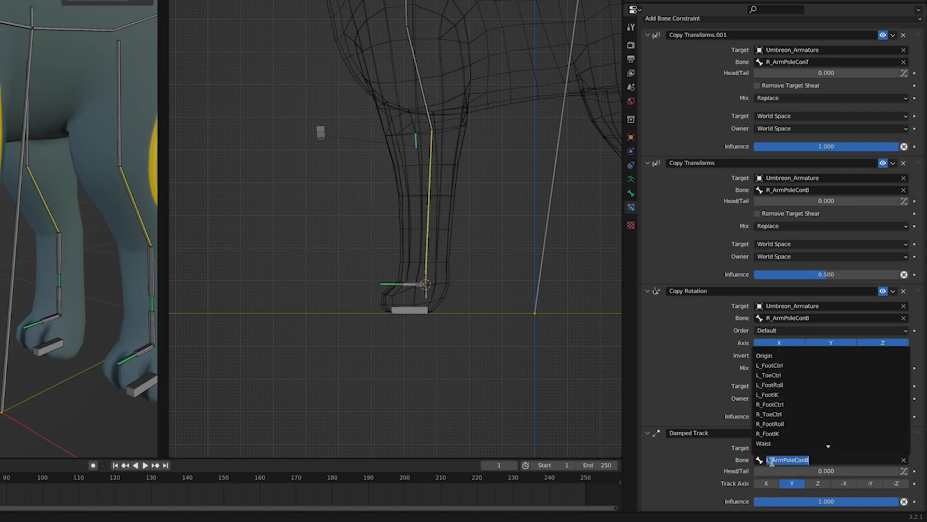
click(772, 460)
key(BackSpace)
text(R)
key(Return)
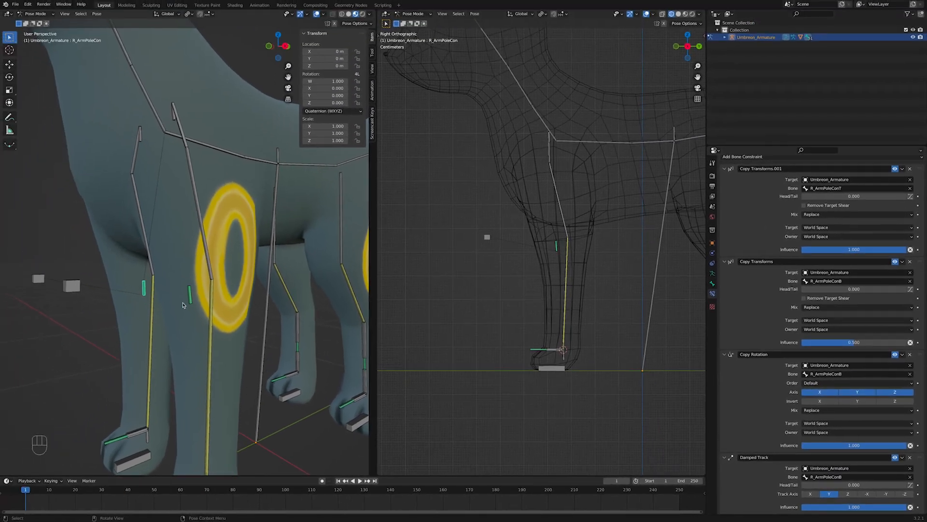
Turn on X-axis mirroring for posing and try moving the front foot control L_ArmCtrl freely.
scroll(183, 309, down, 5)
click(335, 24)
click(195, 380)
middle_drag(198, 379, 260, 379)
key(g)
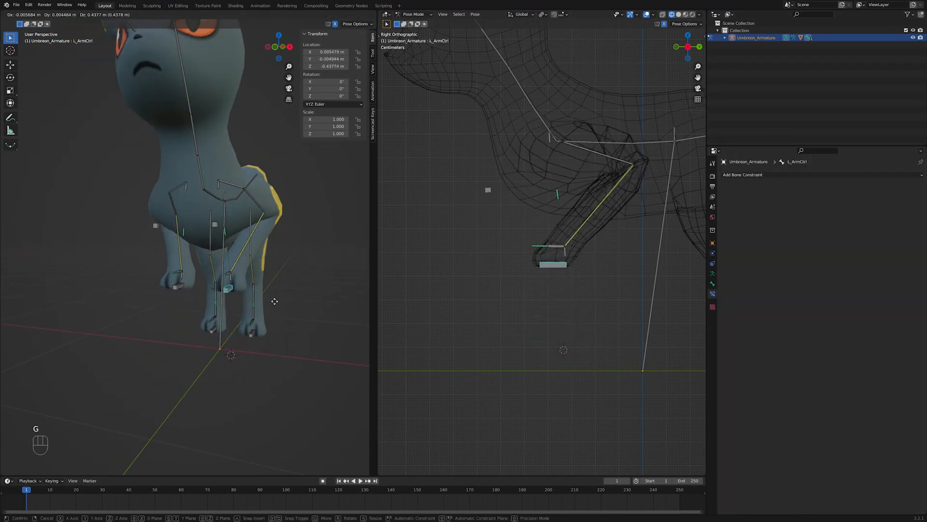
right_click(302, 333)
Test-pose L_ArmCtrl by raising it about 0.31 m, moving it about 0.48 m forward and rotating it 50° around X, and undo the pose.
middle_drag(309, 336, 252, 349)
key(g)
key(z)
click(253, 286)
key(g)
key(y)
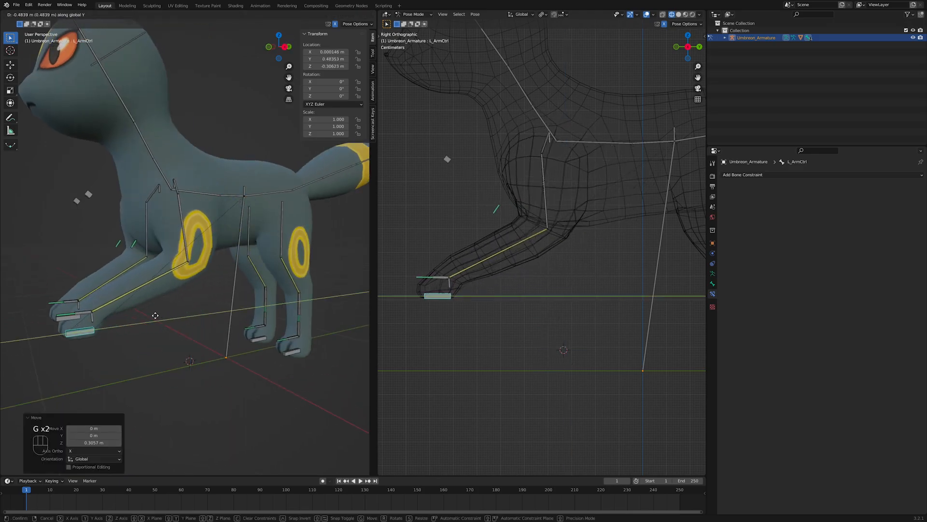
click(126, 322)
text(rx50)
key(Return)
scroll(175, 334, down, 5)
key(super+z)
key(super+z)
key(super+z)
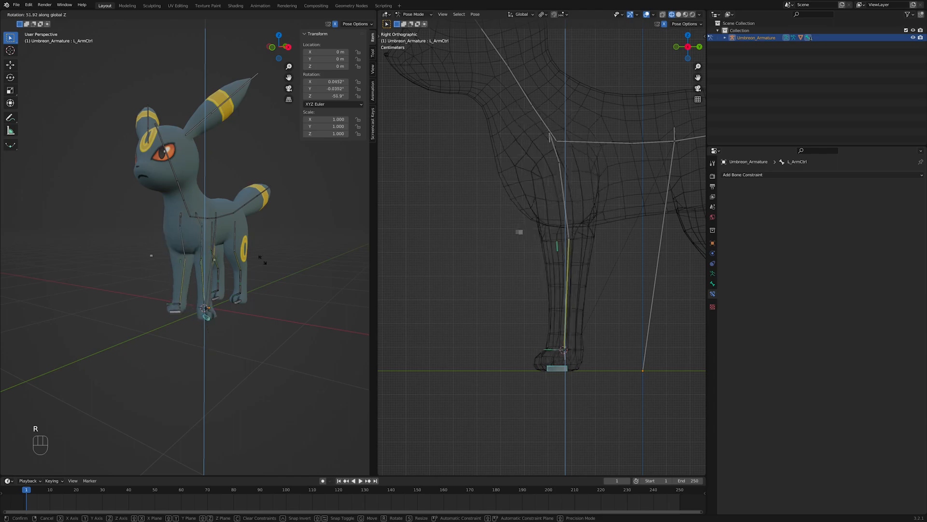
Extrude mirrored pole bones forward from the hind knees, clear their parents, and rename them as the FootPole bones.
scroll(248, 366, up, 4)
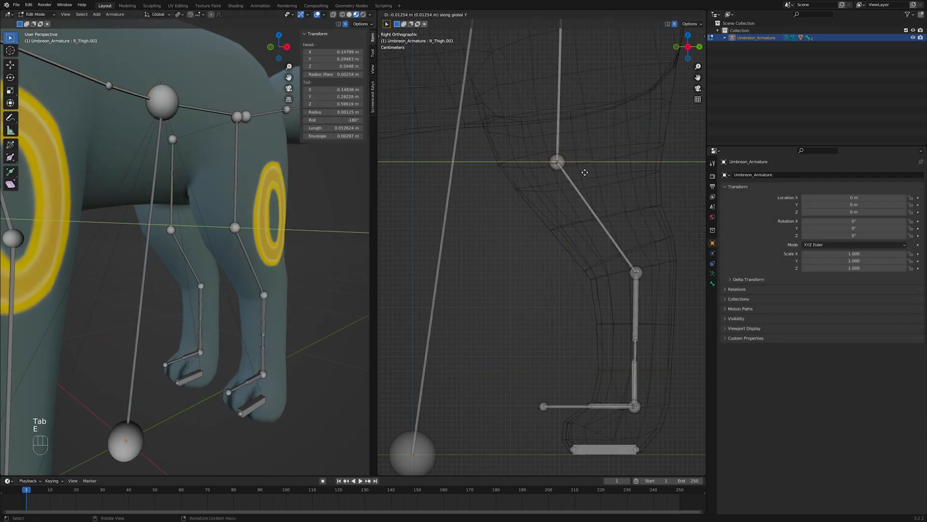
key(alt+s)
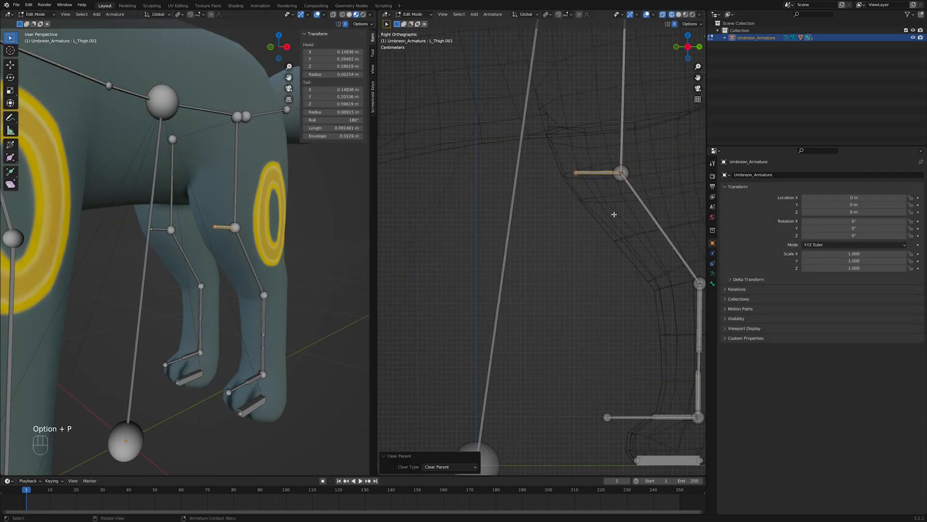
key(ctrl+alt+s)
click(767, 174)
key(BackSpace)
key(BackSpace)
key(BackSpace)
key(BackSpace)
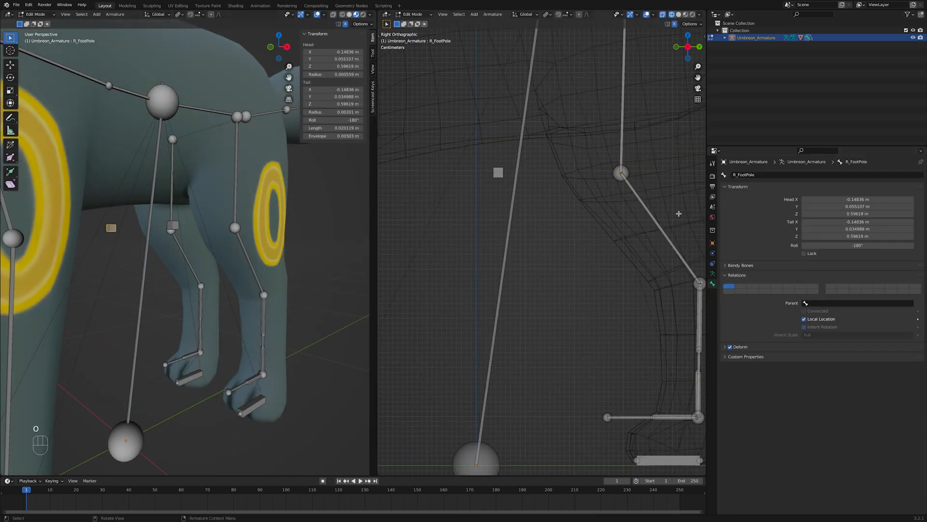
Assign R_FootPole as the pole target of R_Leg's IK constraint and correct the pole angle while viewing the legs from behind.
key(ctrl+KP_1)
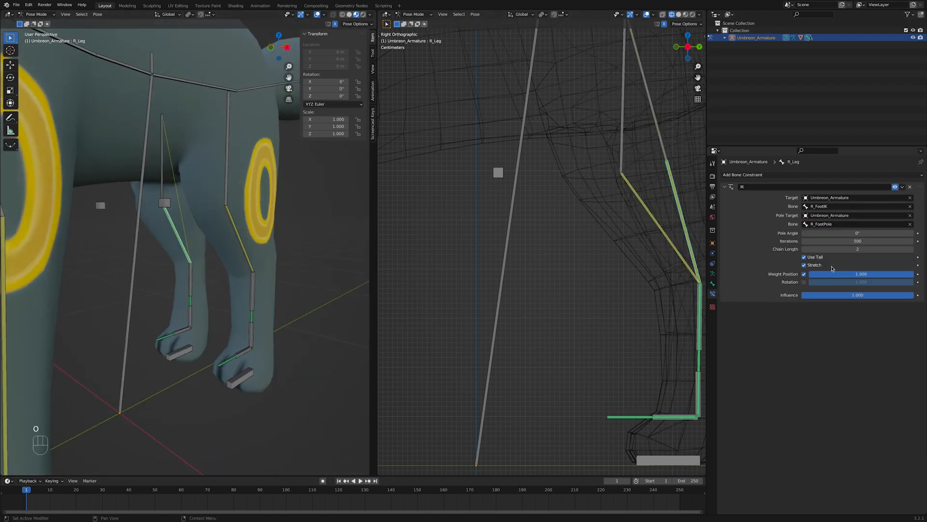
key(ctrl+KP_1)
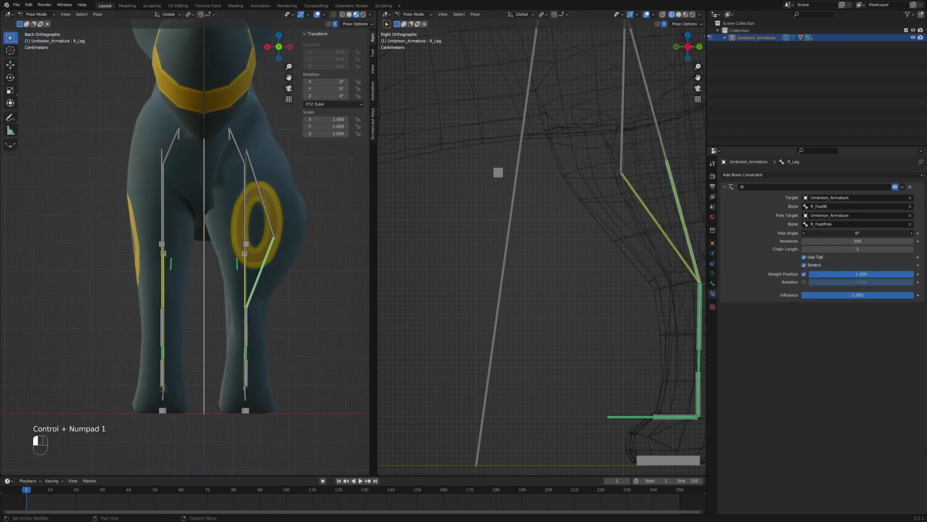
middle_drag(261, 275, 286, 278)
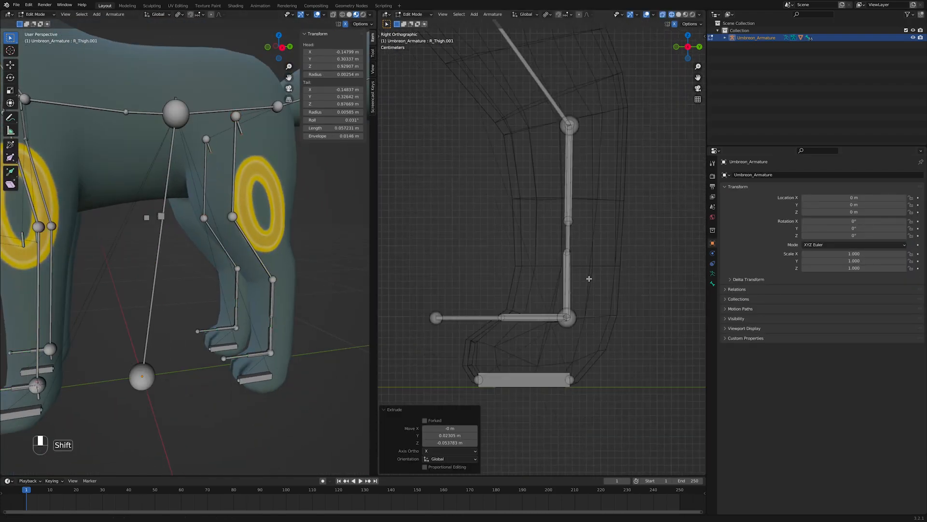
Shrink the mirrored hip helper bones to about 0.036 m long and place duplicates midway along the bones below the hind knees.
key(shift+s)
click(598, 265)
key(s)
click(522, 75)
key(shift+d)
key(shift+s)
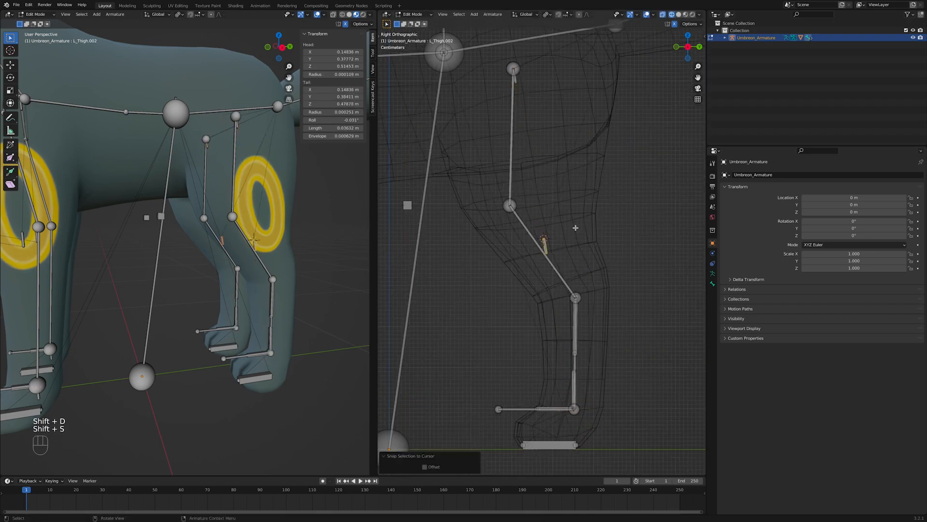
Duplicate the small helper bones once more and snap the copies to the hind ankles.
key(shift+s)
key(shift+d)
key(shift+s)
shift+middle_drag(619, 369, 611, 305)
scroll(610, 304, up, 1)
shift+middle_drag(242, 120, 209, 173)
scroll(210, 173, up, 1)
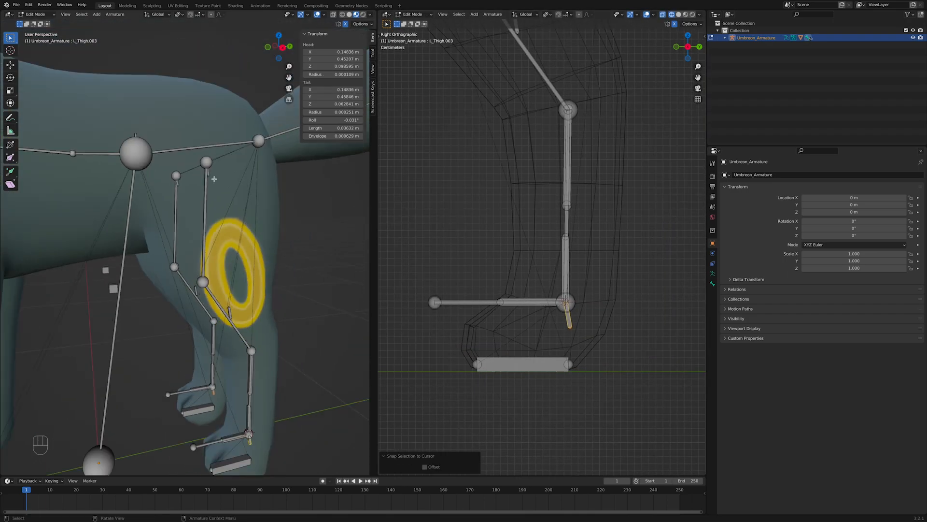
Rename the left hind-leg helpers L_FootPoleConT at the hip, L_FootPoleCon in the middle and L_FootPoleConB at the ankle.
click(208, 173)
click(712, 284)
double_click(772, 174)
key(BackSpace)
key(BackSpace)
key(BackSpace)
key(BackSpace)
key(BackSpace)
text(eConT)
key(Return)
click(230, 313)
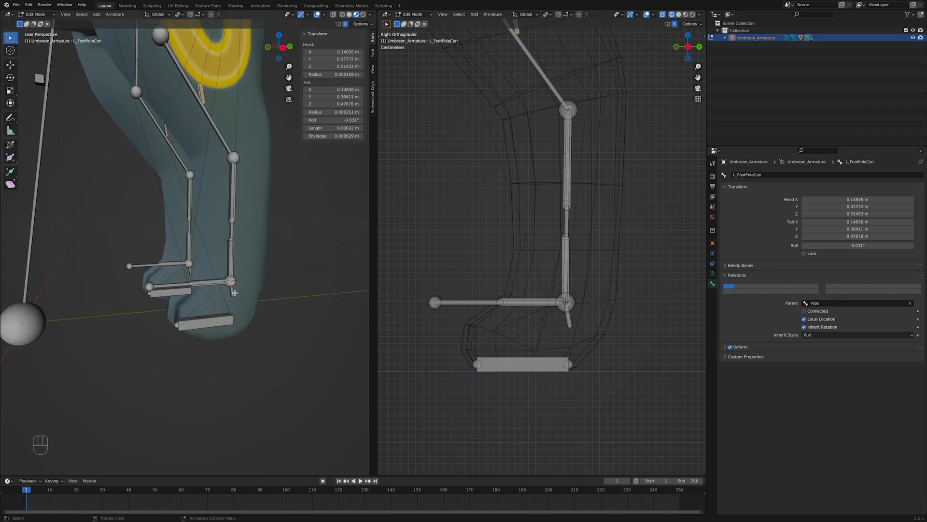
click(232, 287)
Rename the right hind-leg helpers R_FootPoleConT at the hip, R_FootPoleCon in the middle and R_FootPoleConB at the ankle.
click(153, 72)
double_click(772, 175)
text(L_FootPoleConT)
click(734, 175)
text(R)
key(Return)
click(176, 228)
double_click(772, 174)
click(197, 363)
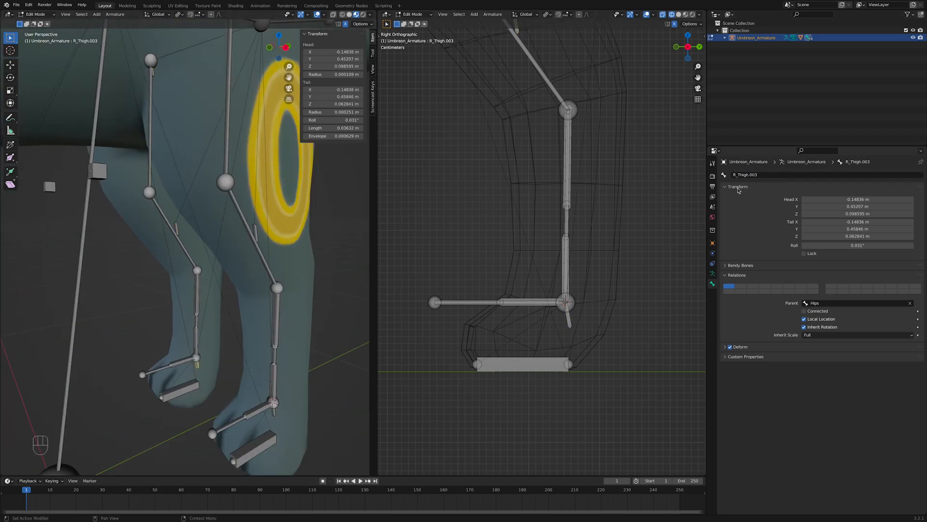
double_click(772, 175)
key(ctrl+v)
Parent the ankle helper L_FootPoleConB to the foot control and the knee pole bone to the middle helper L_FootPoleCon.
shift+middle_drag(503, 116, 474, 190)
click(517, 151)
click(567, 246)
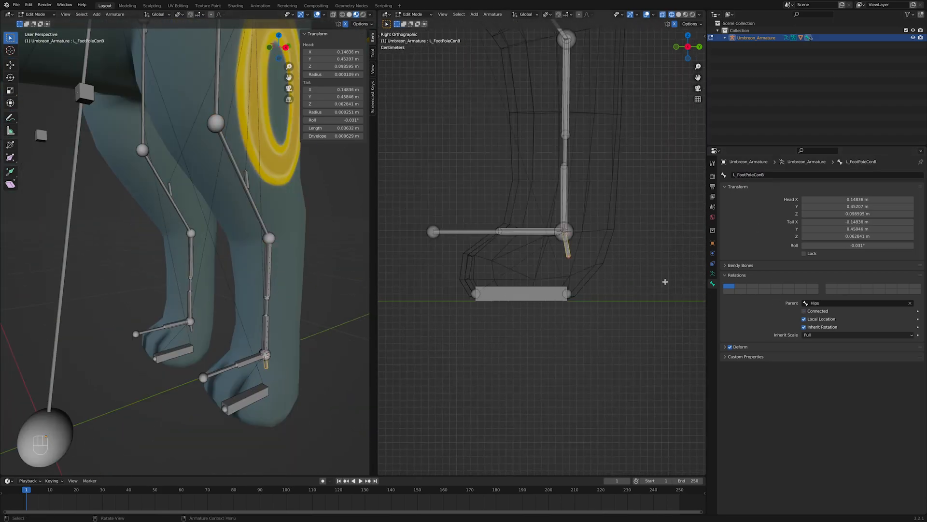
shift+click(555, 292)
key(ctrl+p)
click(417, 139)
shift+click(554, 180)
key(ctrl+p)
In Pose Mode, add a Copy Transforms constraint to L_FootPoleCon targeting L_FootPoleConB with an influence of 0.5.
key(ctrl+Tab)
click(588, 379)
shift+click(546, 135)
key(ctrl+shift+c)
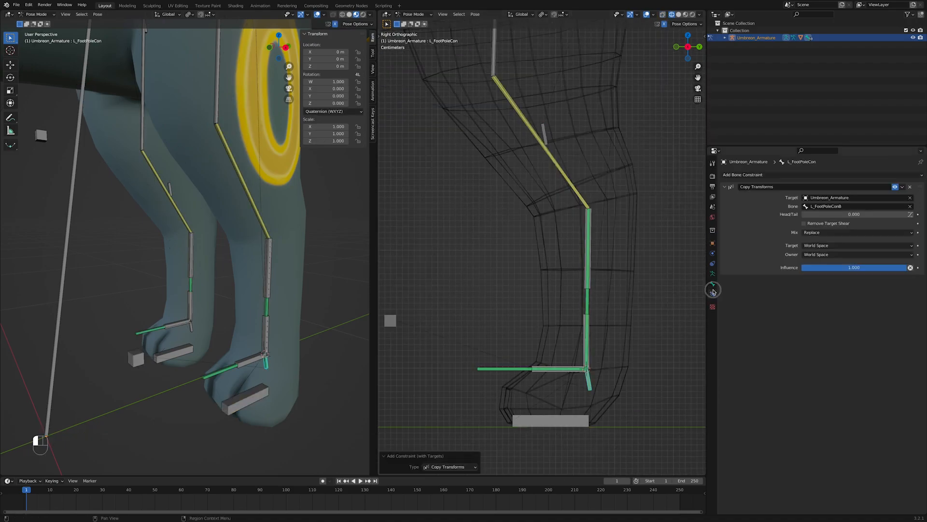
double_click(855, 268)
text(0.5)
Add a second Copy Transforms constraint to L_FootPoleCon targeting L_FootPoleConT and place it above the first one.
click(526, 70)
key(ctrl+shift+c)
drag(920, 279, 919, 187)
Add Copy Rotation and Damped Track constraints to L_FootPoleCon, both targeting L_FootPoleConB.
click(593, 403)
shift+click(556, 195)
key(ctrl+shift+c)
click(609, 209)
key(ctrl+shift+c)
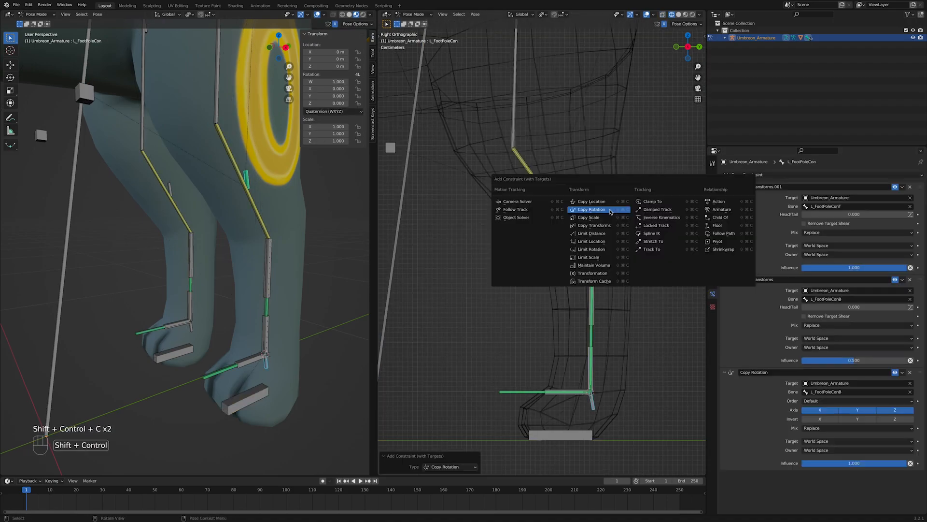
click(659, 209)
Copy L_FootPoleCon's constraints to R_FootPoleCon and retarget them to R_FootPoleConT and R_FootPoleConB.
click(97, 14)
click(246, 180)
click(813, 206)
click(813, 299)
scroll(813, 357, down, 1)
click(813, 374)
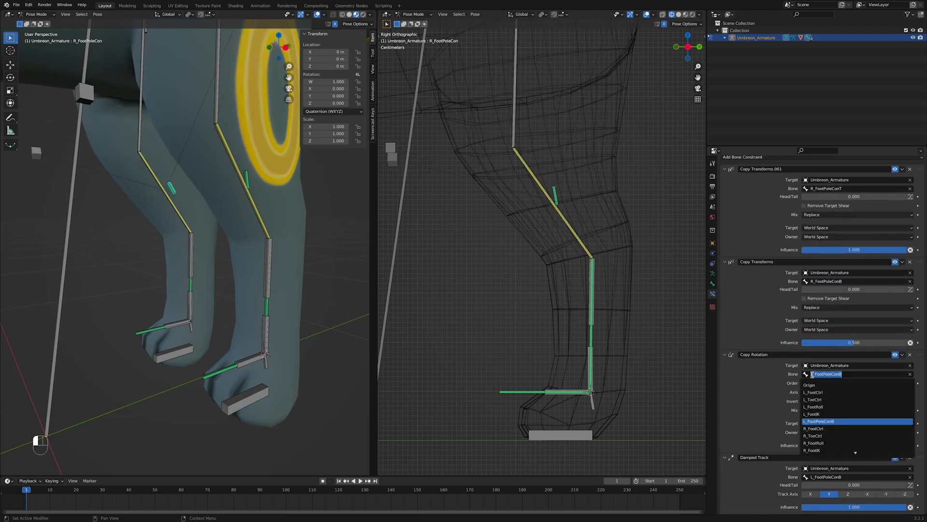
click(813, 477)
Test the hind foot control L_FootCtrl by raising it about 0.2 m and rotating it around Z, and undo the pose.
scroll(244, 247, down, 4)
shift+middle_drag(245, 300, 259, 346)
click(223, 356)
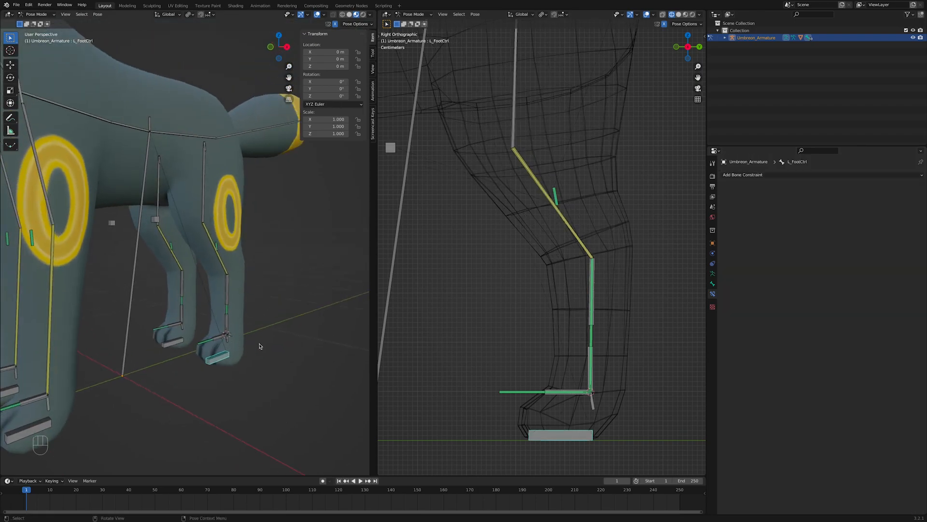
key(g)
key(z)
click(262, 314)
key(r)
key(z)
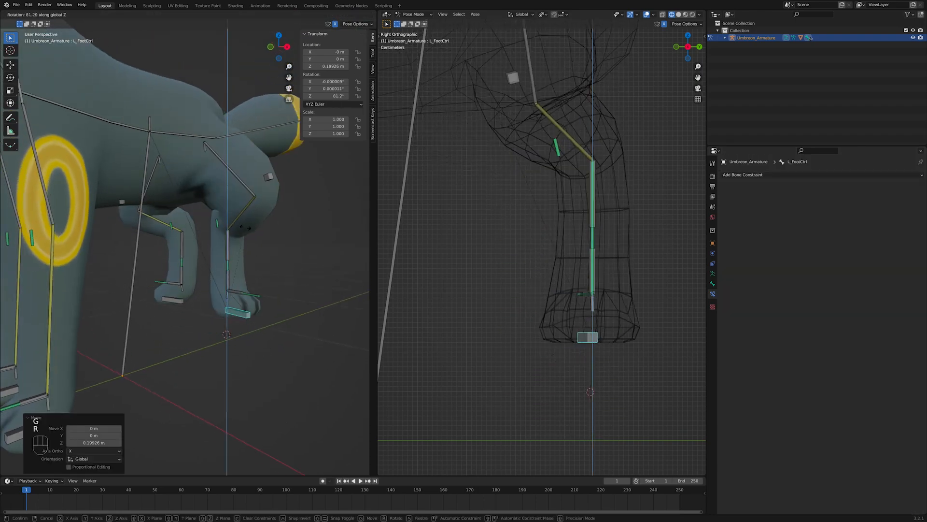
right_click(263, 324)
key(super+z)
Test-pose L_FootCtrl in the side view by lifting it forward and rotating it.
middle_drag(262, 321, 290, 323)
scroll(544, 348, down, 4)
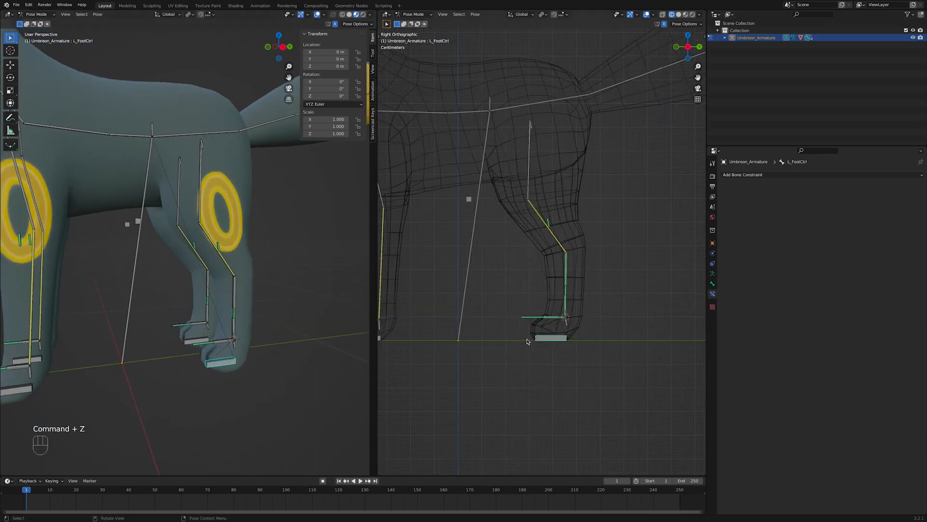
shift+middle_drag(545, 348, 597, 349)
scroll(598, 351, down, 1)
key(g)
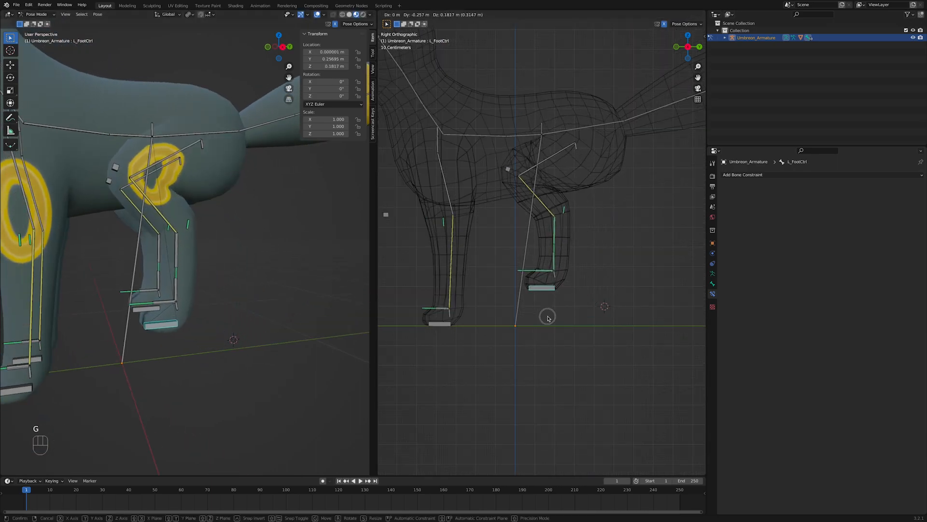
click(548, 317)
key(r)
click(588, 308)
key(r)
click(574, 314)
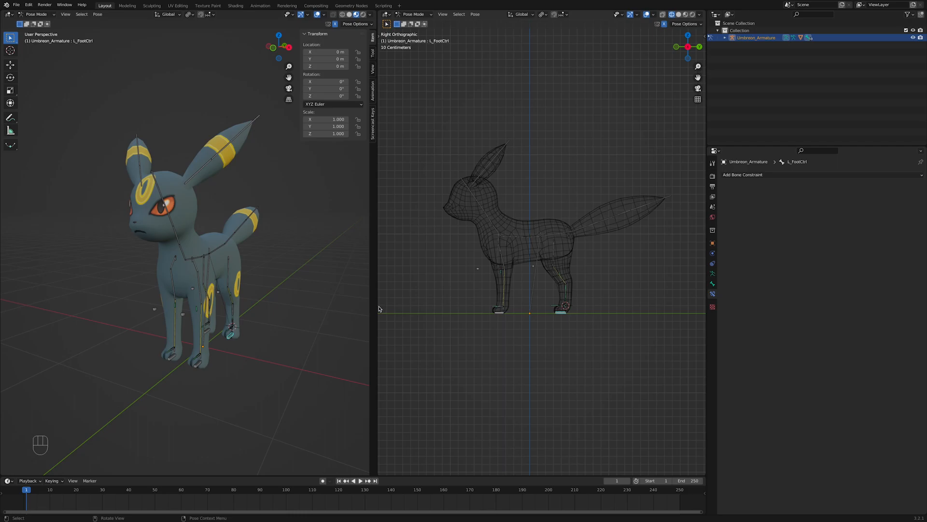
Join the side-view viewport into the perspective viewport and show the armature's data properties.
right_click(377, 309)
click(377, 306)
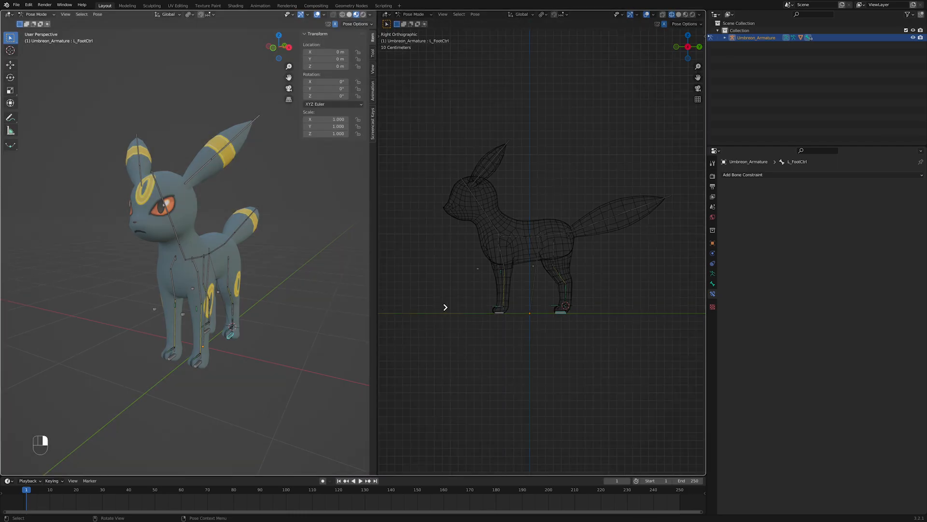
click(445, 307)
middle_drag(474, 351, 503, 355)
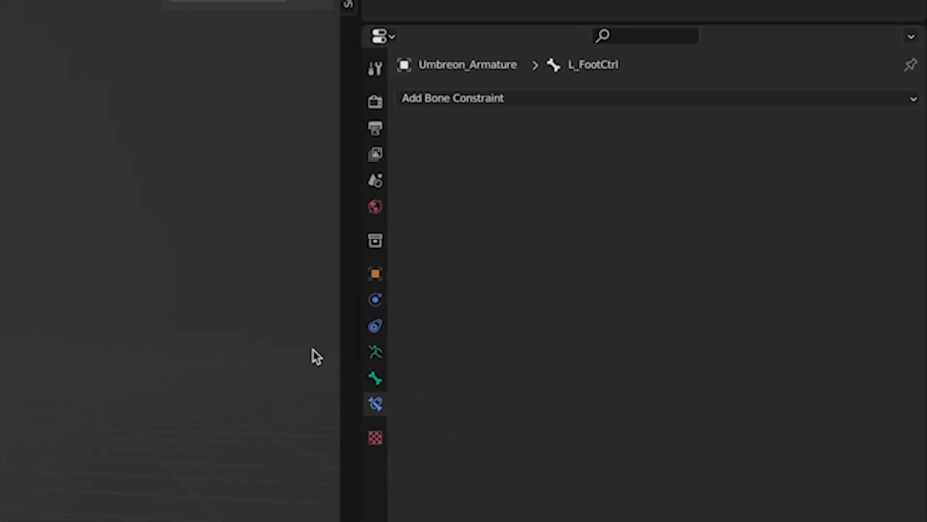
click(330, 364)
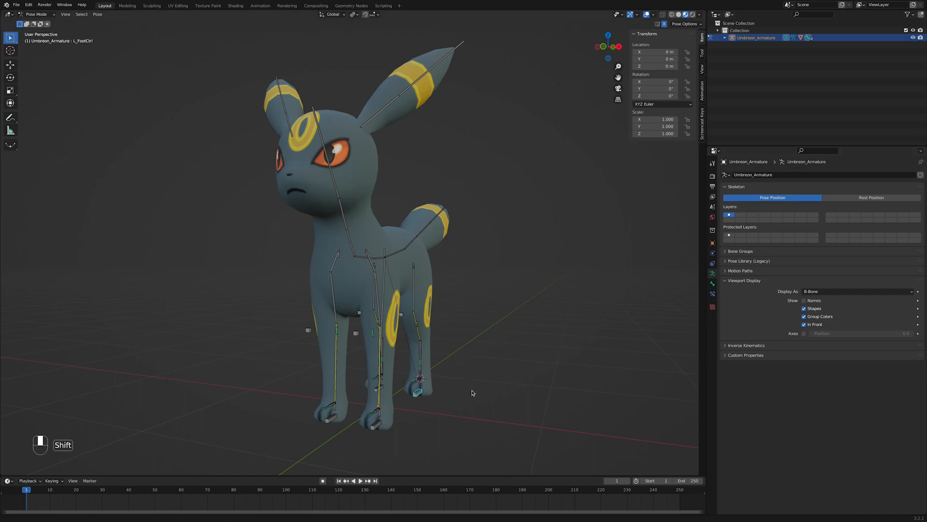
Select the left front leg's bones, from upper arm to hand, including the L_ArmPoleConT and L_ArmPoleConB control bones.
scroll(448, 341, up, 4)
shift+middle_drag(472, 393, 436, 351)
shift+middle_drag(459, 379, 465, 359)
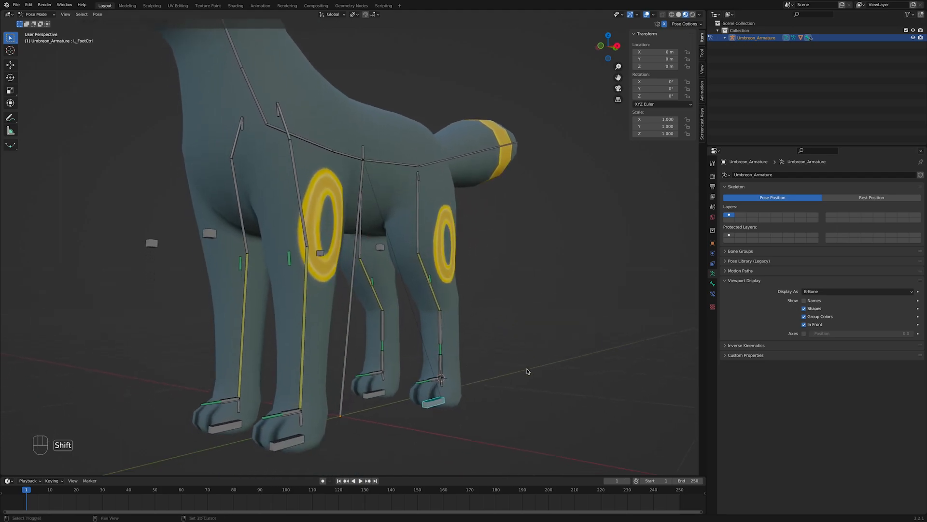
click(283, 119)
shift+click(297, 193)
shift+click(304, 328)
shift+click(275, 415)
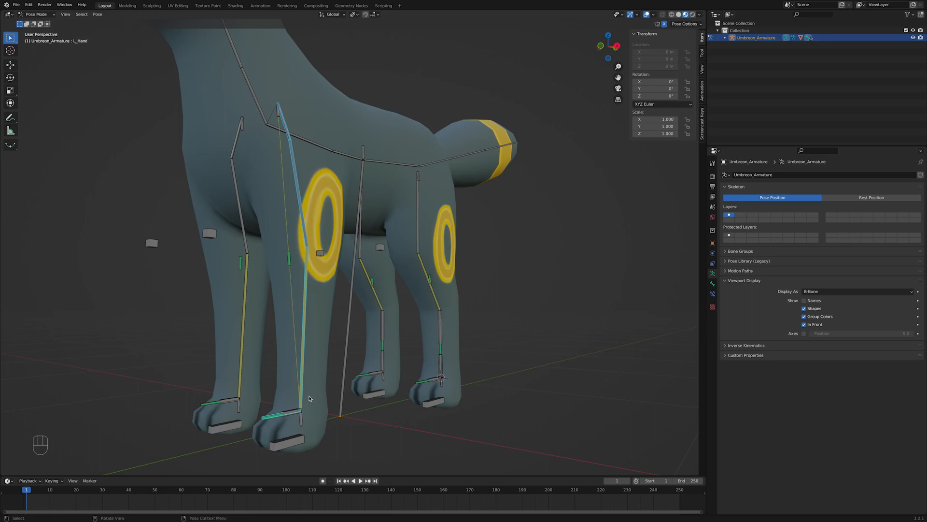
shift+click(279, 114)
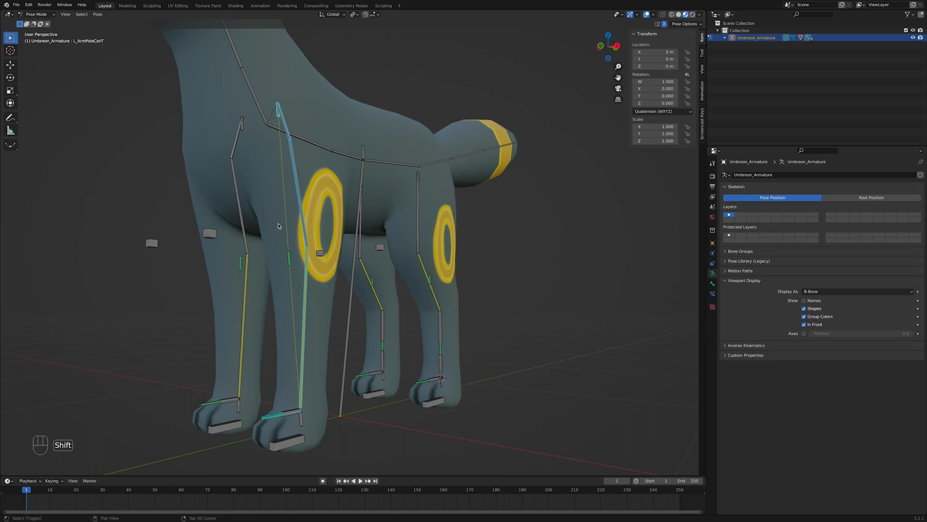
shift+click(290, 261)
Add the left hind leg's bones, from thigh to foot, and its pole connector bones to the selection.
middle_drag(444, 328, 460, 315)
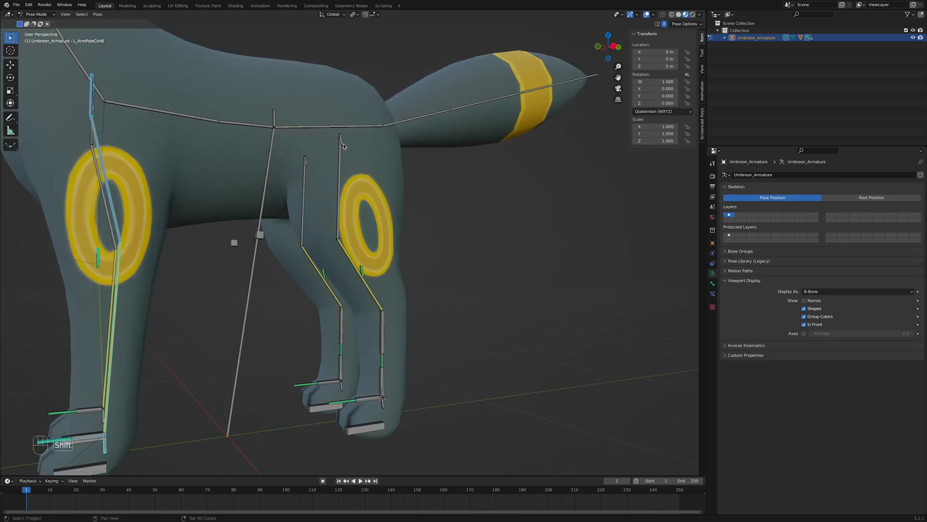
shift+click(341, 159)
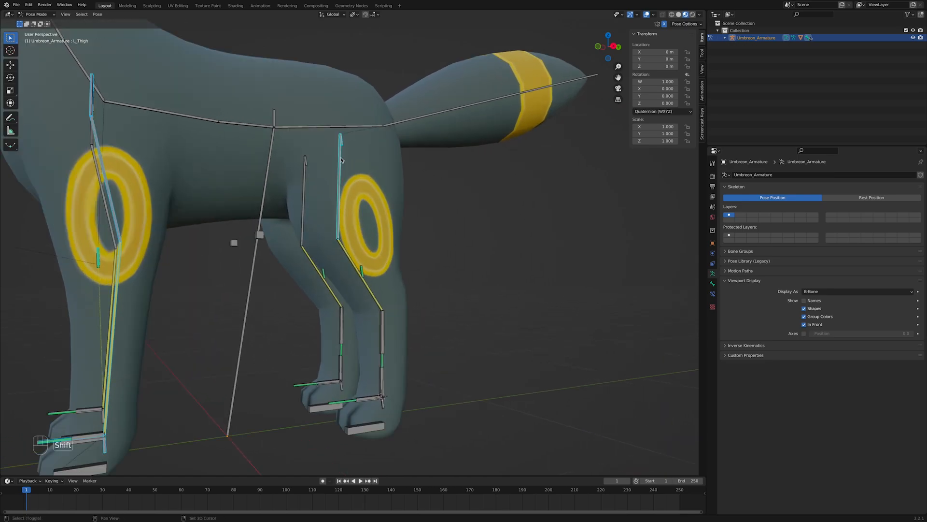
shift+click(384, 321)
shift+click(383, 360)
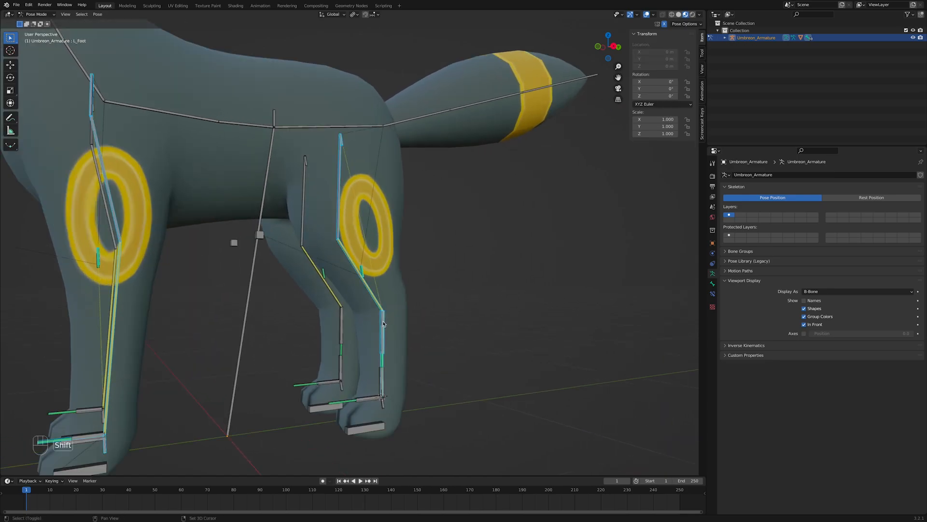
shift+click(347, 402)
shift+middle_drag(416, 412, 419, 372)
shift+click(382, 367)
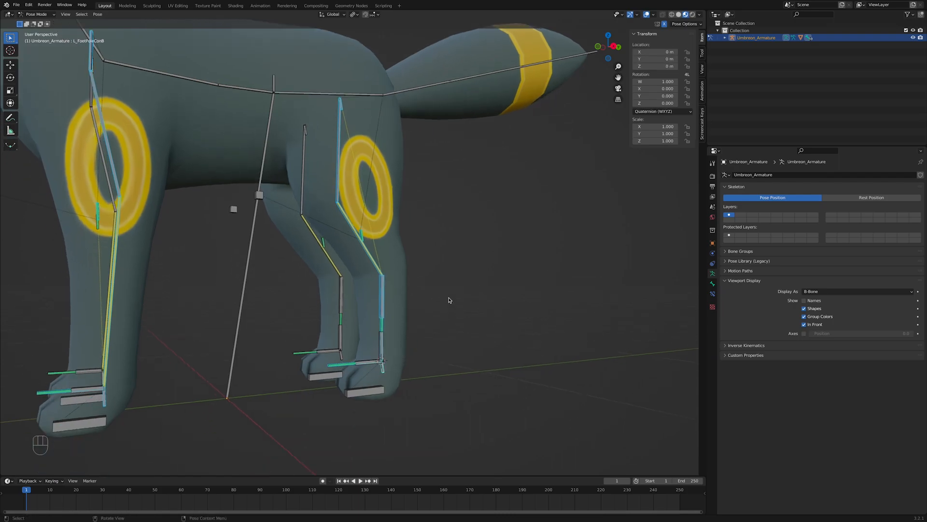
Extend the selection to the mirrored leg bones on the right side using Select Mirror with Extend enabled.
scroll(449, 300, down, 2)
middle_drag(450, 300, 501, 349)
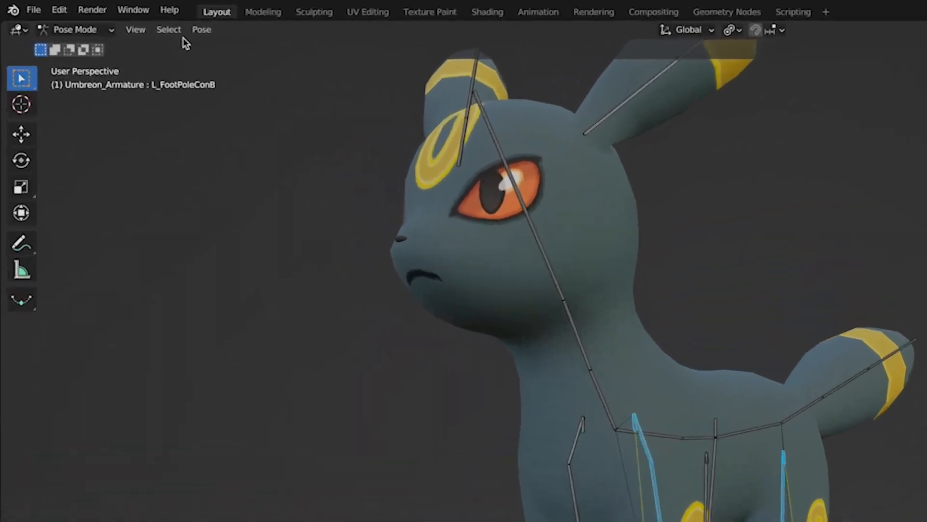
click(82, 14)
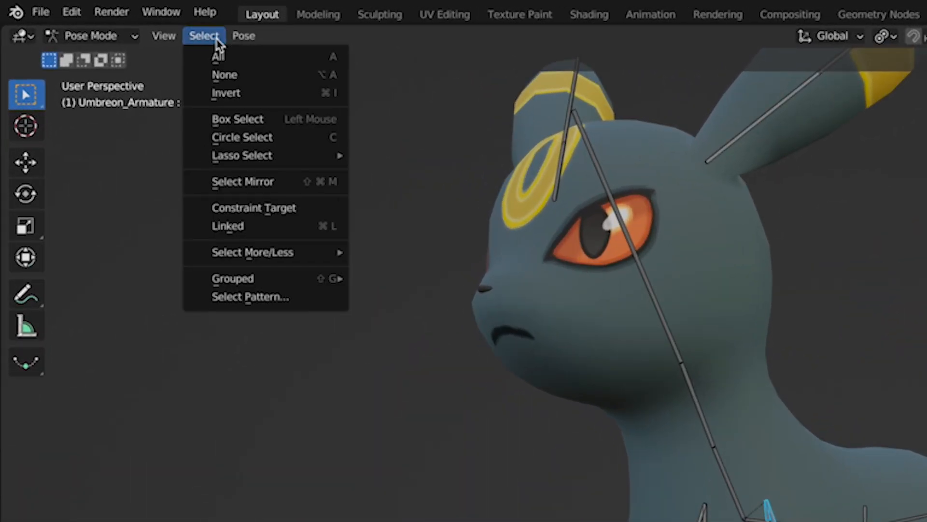
click(291, 182)
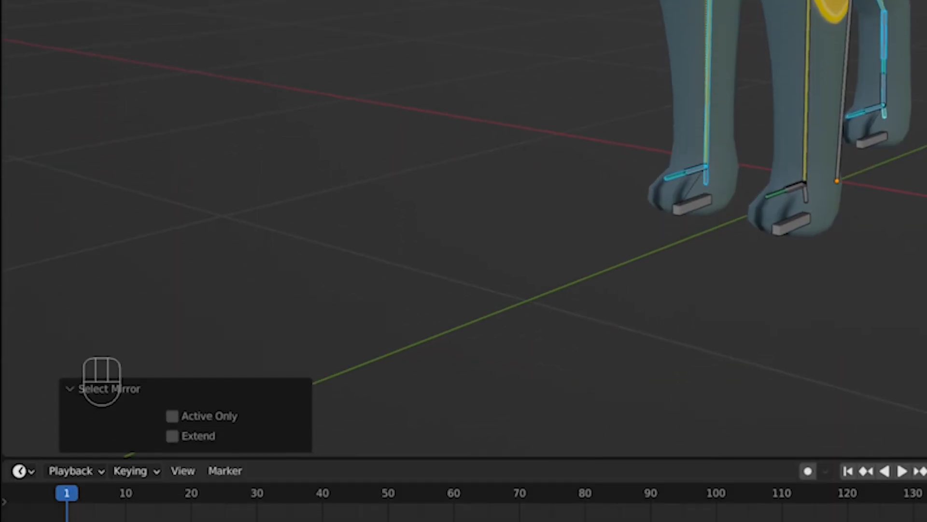
click(248, 435)
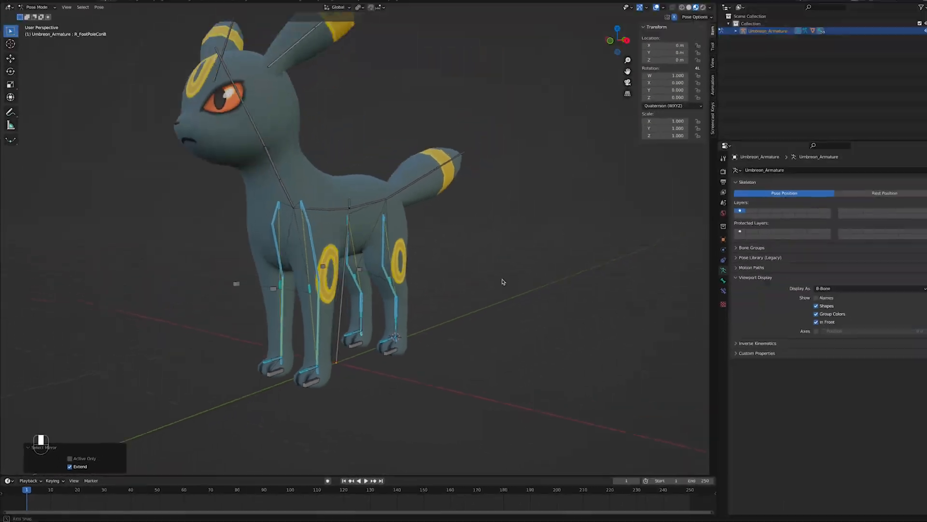
Add the selected leg bones to the first layer of the second row as well, and display only that armature layer.
middle_drag(502, 281, 496, 303)
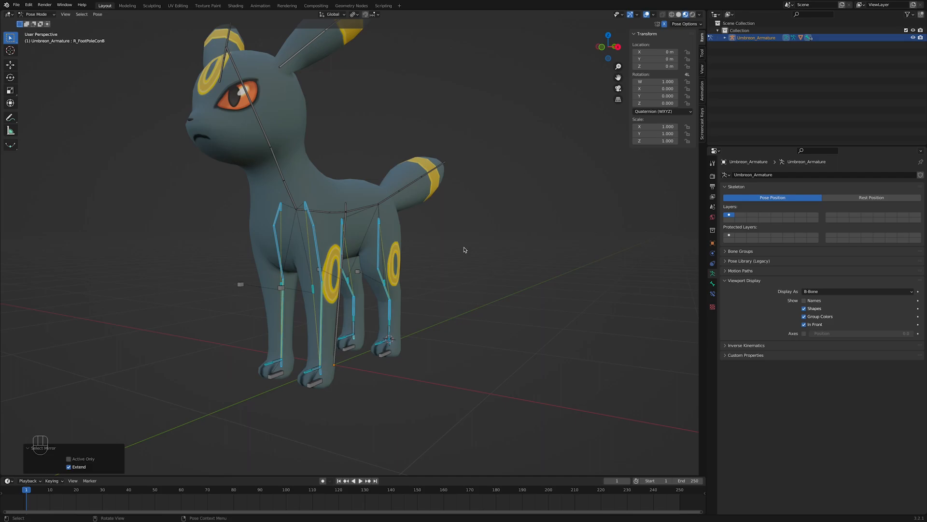
key(m)
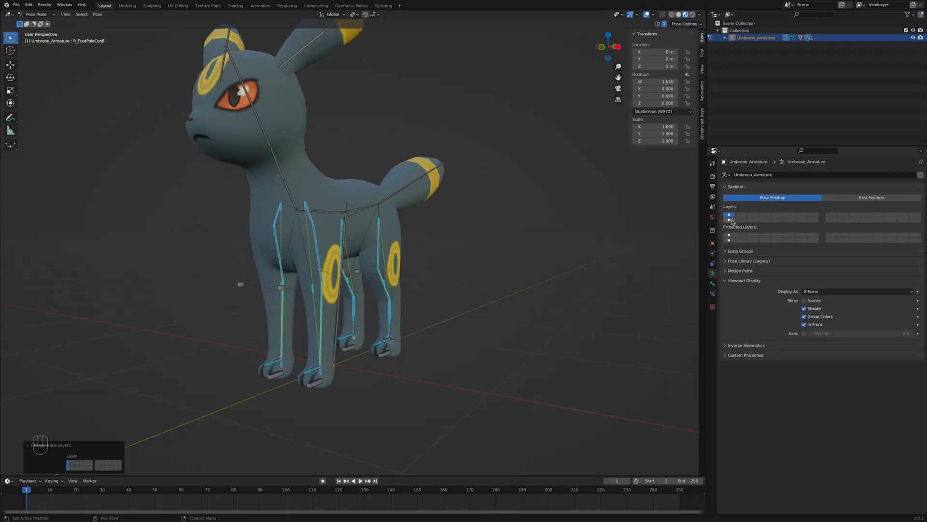
click(730, 221)
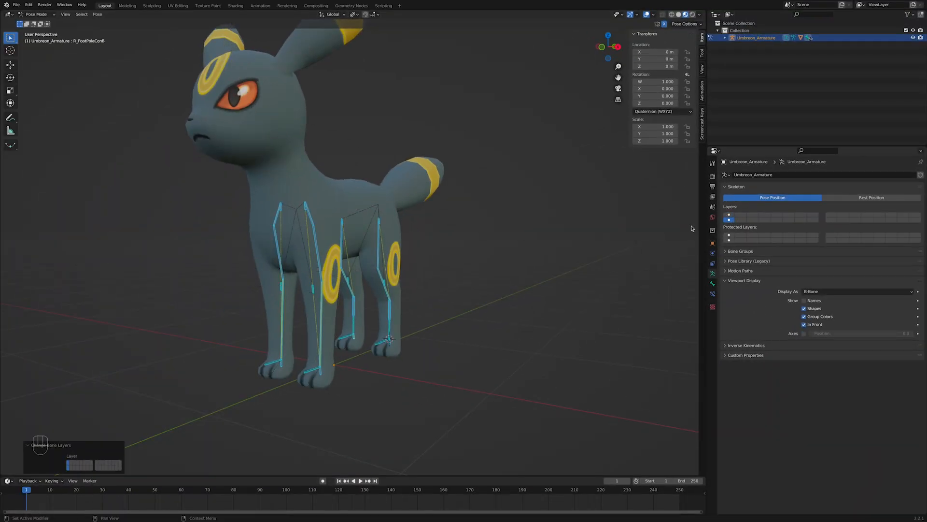
Deselect the bones and compare the original first armature layer with the new leg-bone layer.
middle_drag(447, 250, 473, 282)
click(452, 256)
scroll(446, 251, down, 2)
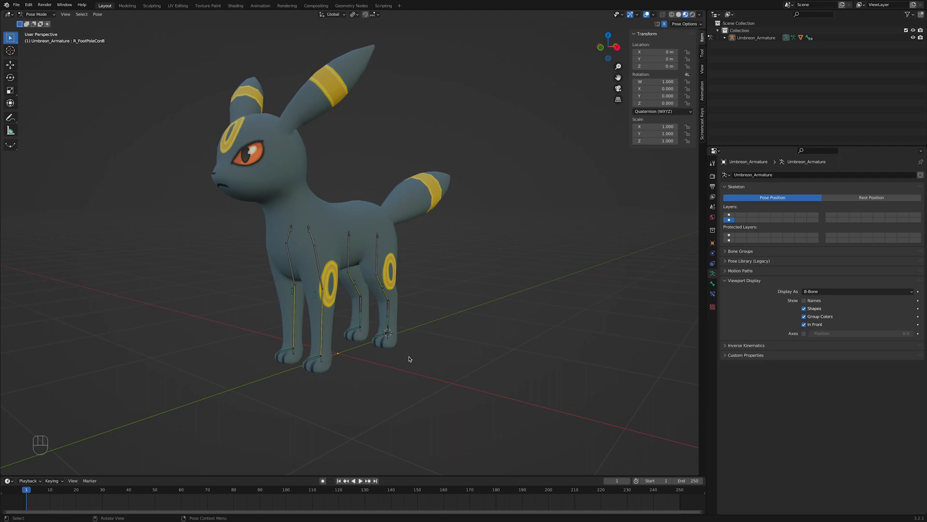
click(730, 214)
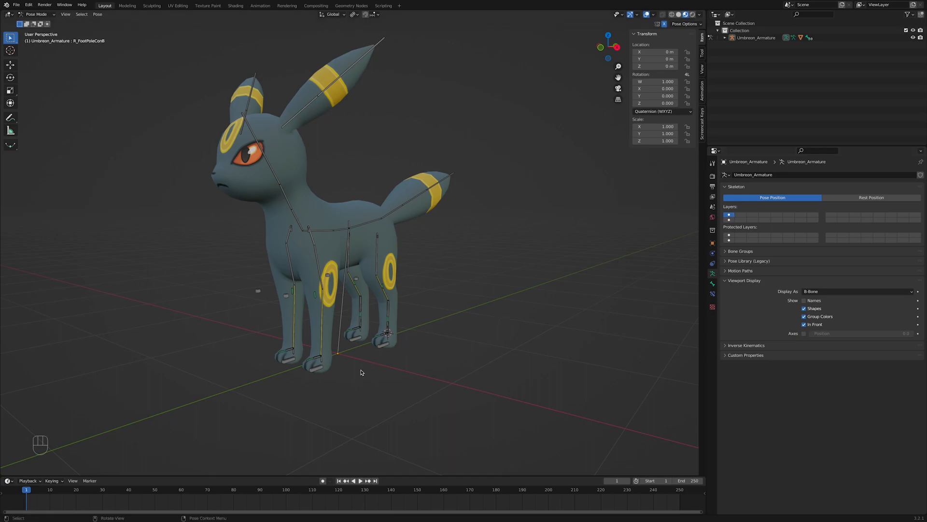
click(731, 219)
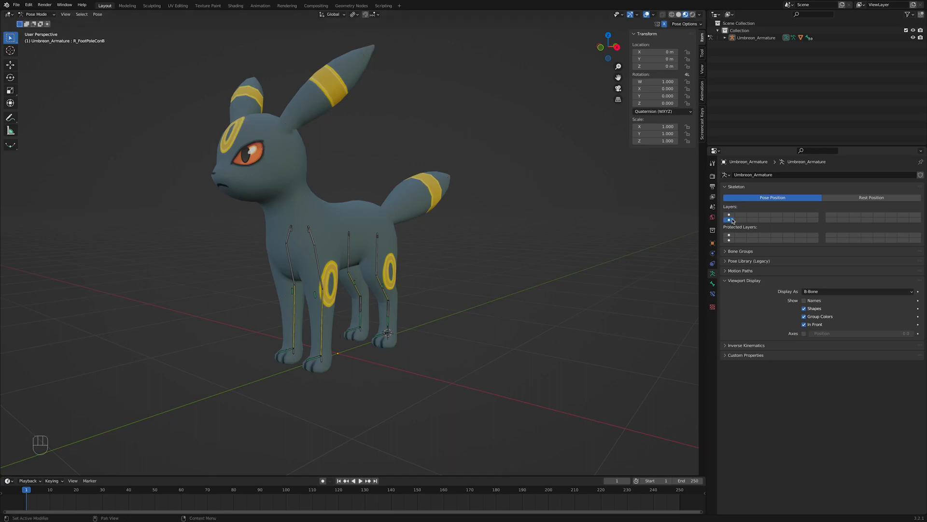
Select every bone in the leg layer, display the original first layer, and invert the selection to the remaining bones.
key(a)
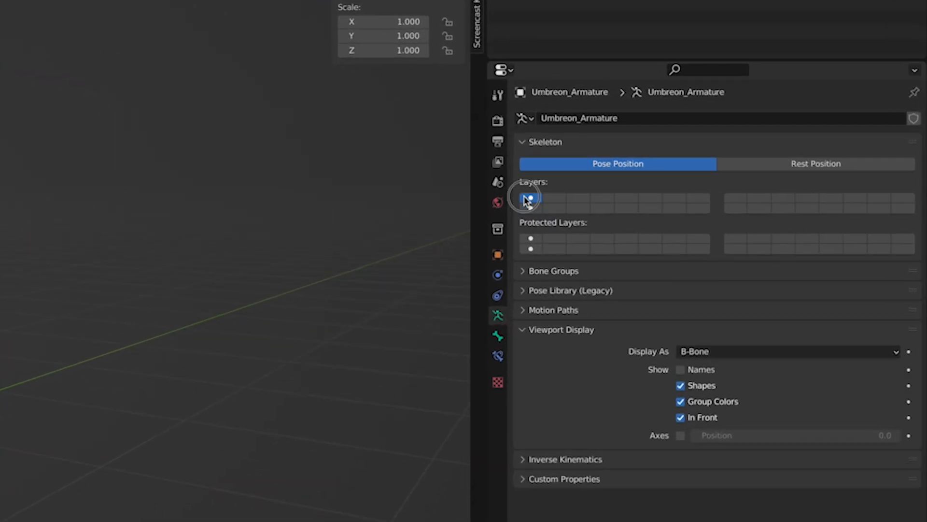
click(728, 215)
middle_drag(35, 394, 46, 392)
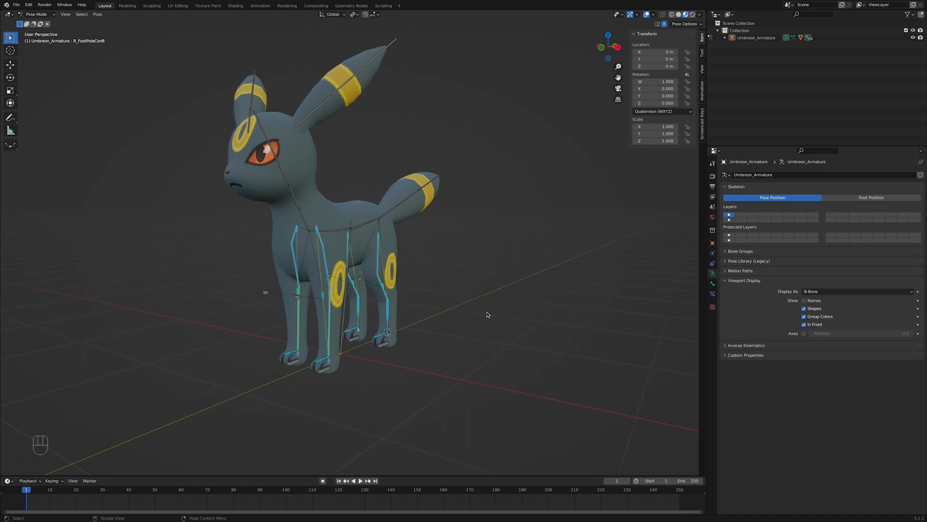
key(ctrl+i)
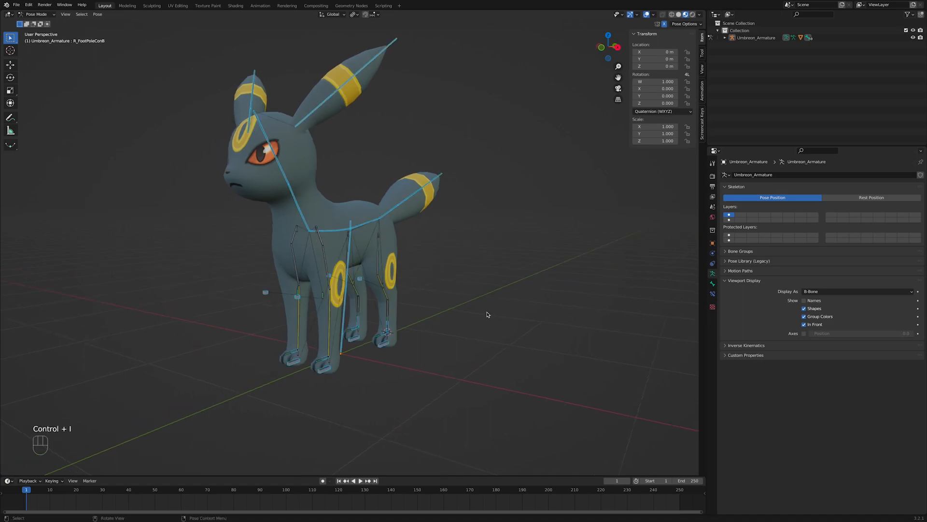
middle_drag(487, 321, 476, 341)
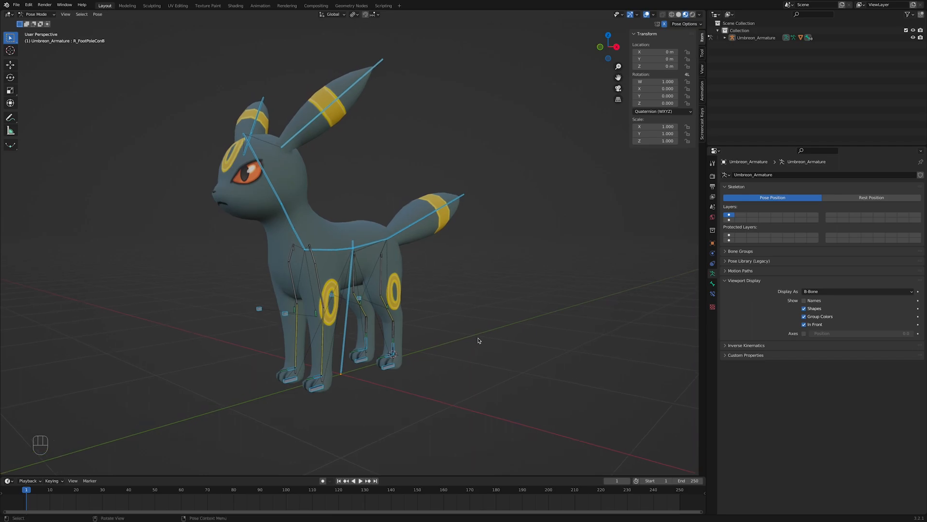
Add the selected bones to the first layer of the second layer block, display only that layer, and deselect them.
key(m)
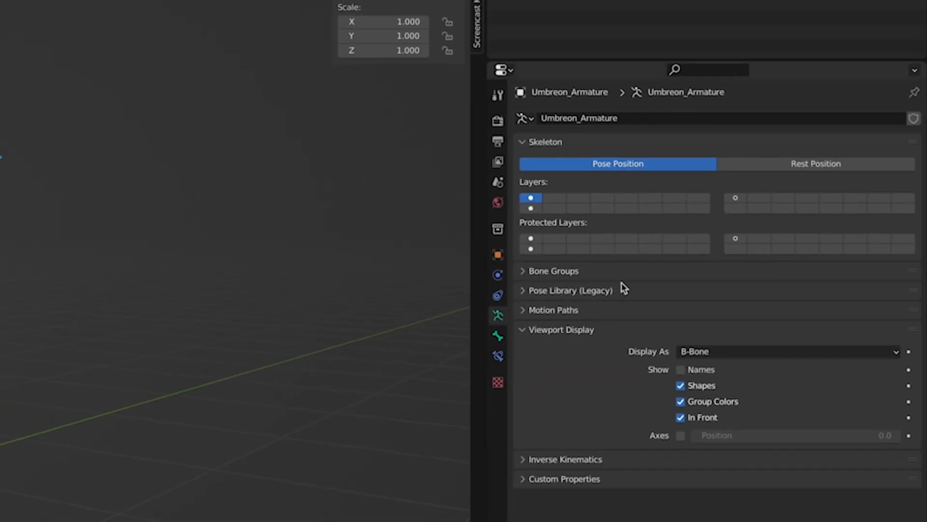
click(735, 198)
middle_drag(496, 313, 472, 217)
click(483, 229)
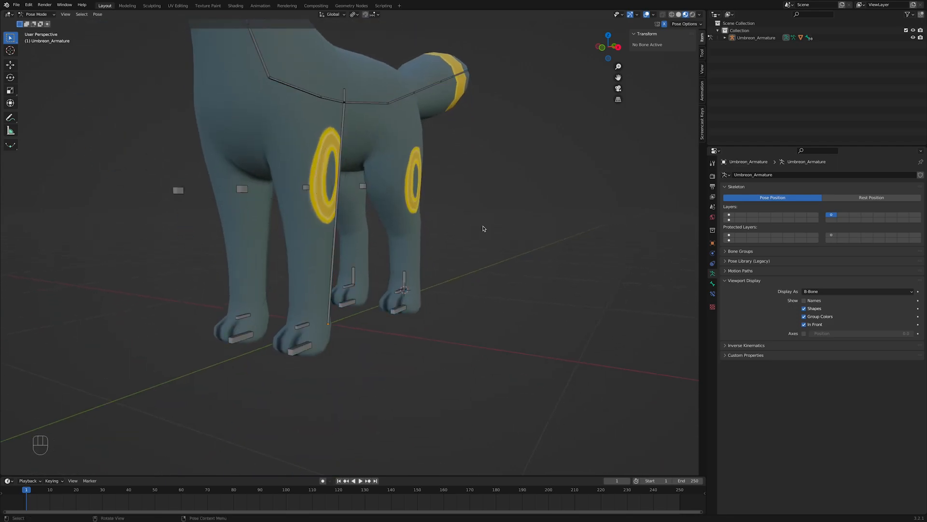
Select the tail bones and all bones of both ears with Circle Select.
ctrl+middle_drag(483, 228, 501, 338)
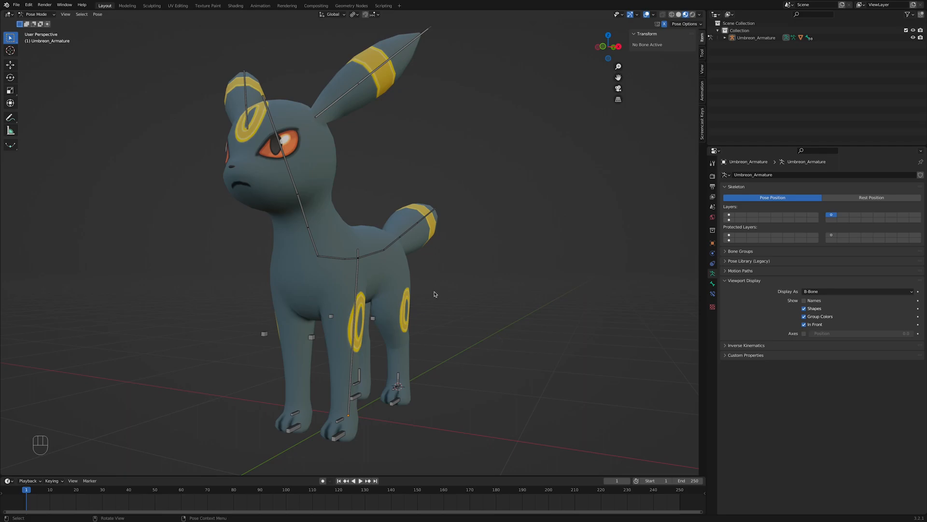
middle_drag(454, 293, 452, 308)
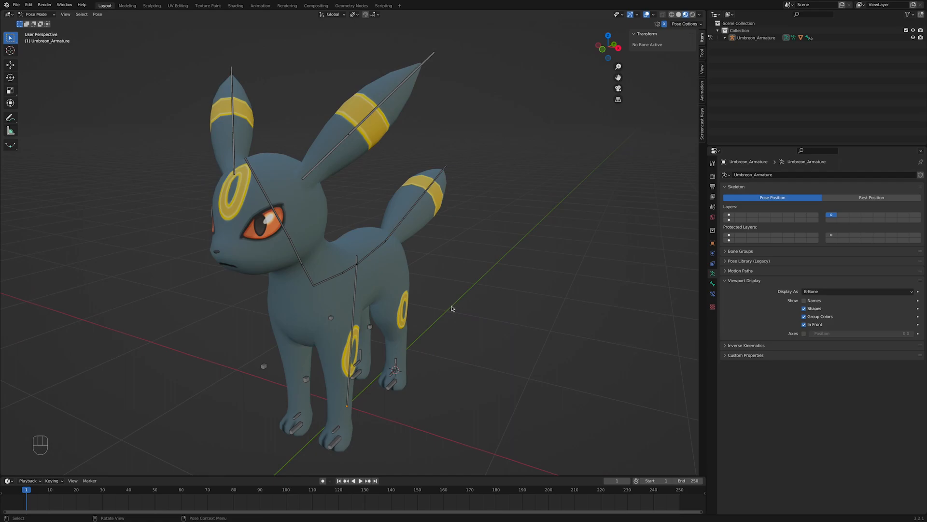
middle_drag(467, 260, 469, 265)
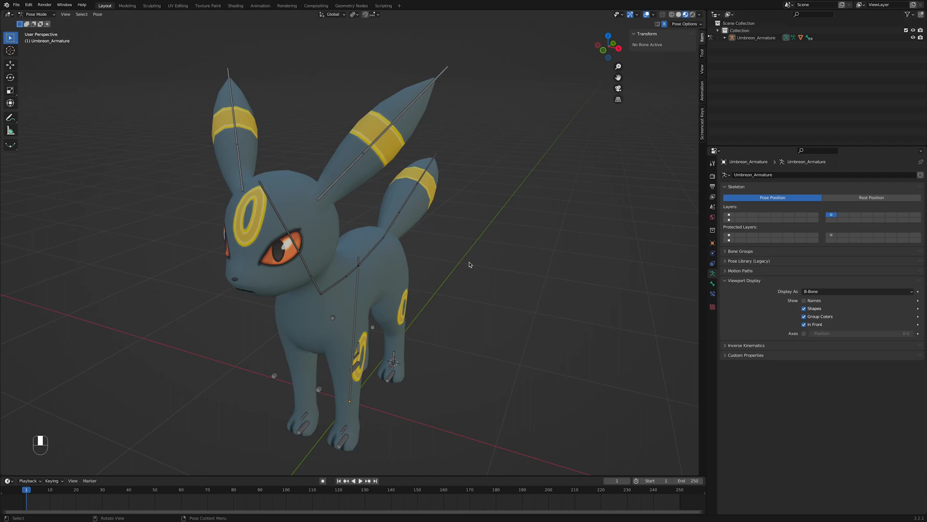
middle_drag(469, 264, 469, 264)
key(c)
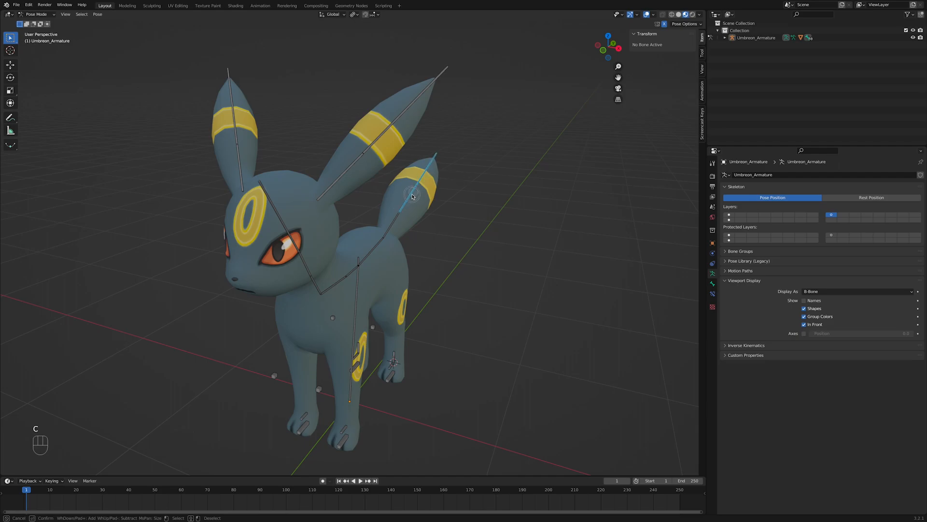
mouse_move(427, 176)
mouse_down()
mouse_move(372, 147)
mouse_move(354, 164)
mouse_up()
click(236, 144)
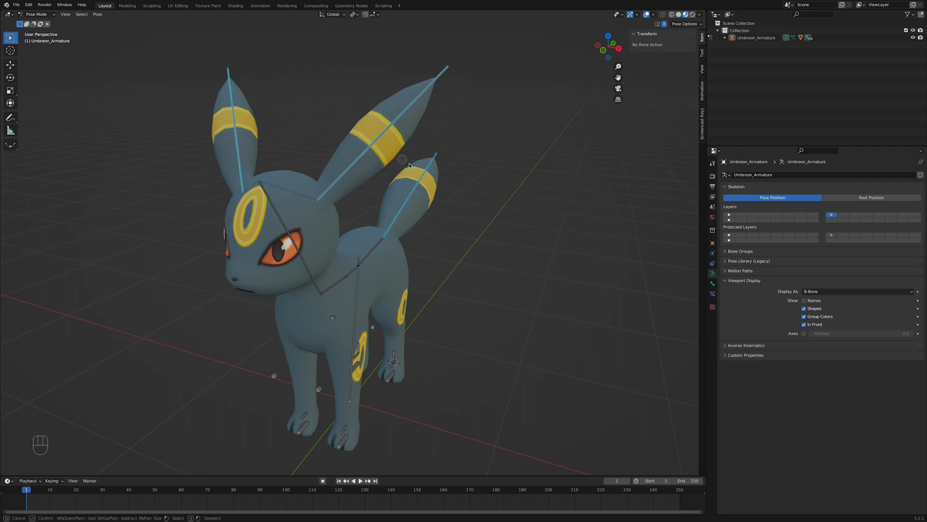
right_click(403, 160)
Add the selected ear and tail bones to the third layer of the second block's first row, and display only that layer.
middle_drag(463, 223, 466, 212)
key(m)
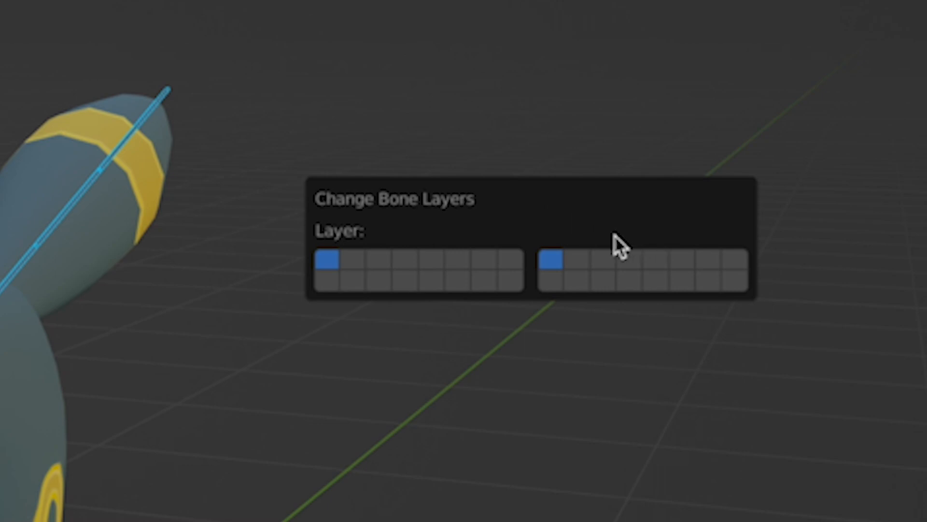
click(602, 259)
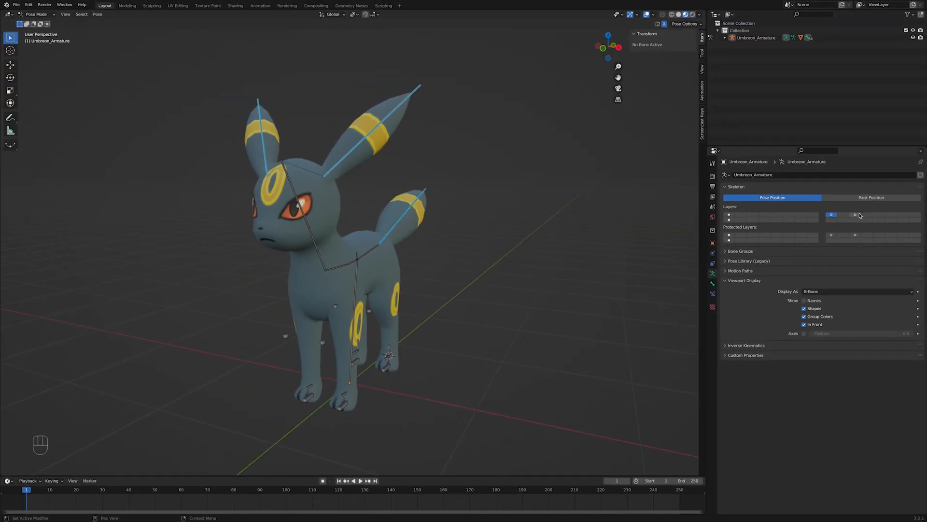
click(860, 215)
Test the isolated ear and tail layer by selecting individual bones and trying a free rotation on the tail.
middle_drag(478, 254, 447, 257)
click(403, 229)
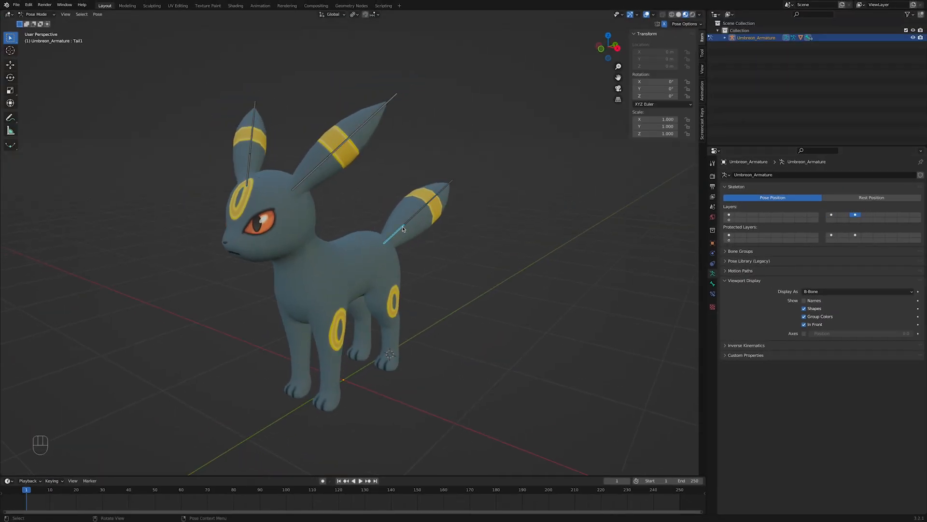
click(439, 190)
key(r)
key(r)
click(310, 172)
middle_drag(435, 242, 443, 243)
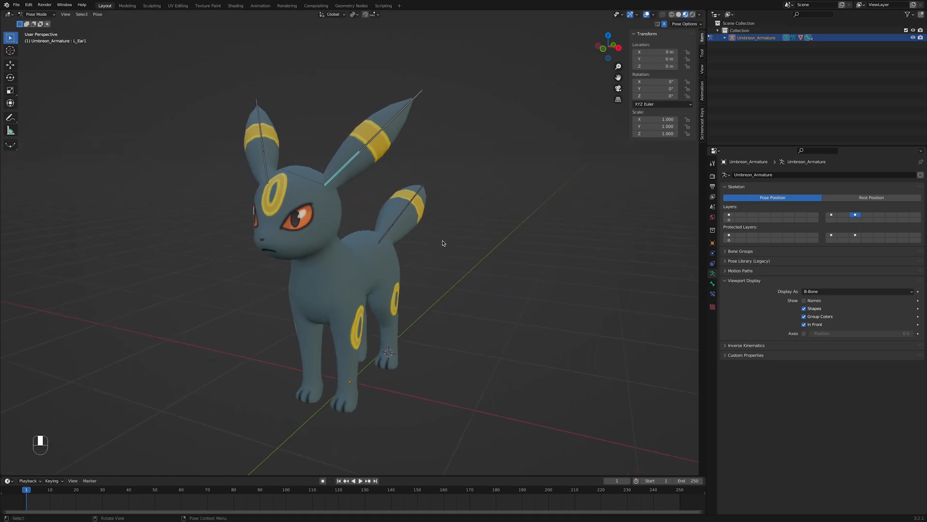
Select all ear and tail bones, display the second block's first layer, and invert the selection to the other control bones.
key(a)
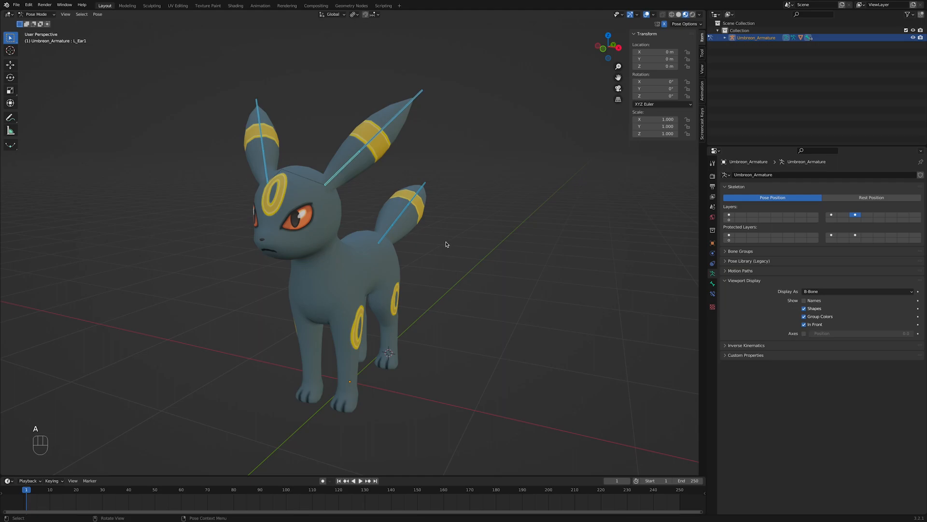
click(829, 214)
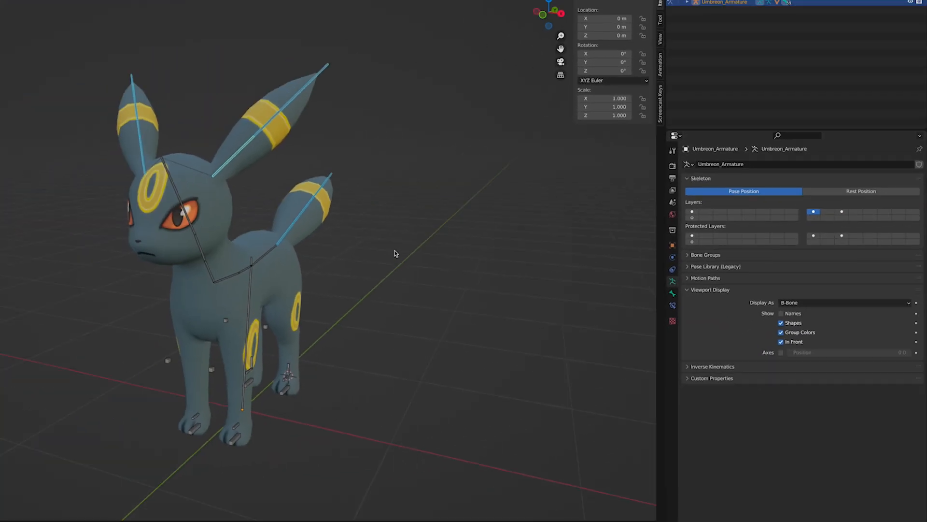
key(ctrl+i)
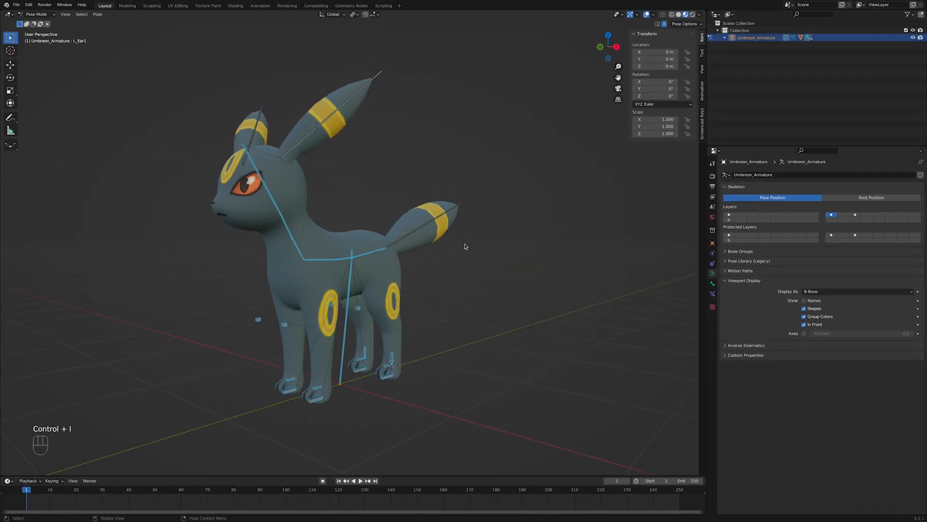
Add the selected control bones, excluding Origin, to the second layer of the second block's first row, and display only that layer.
scroll(465, 246, up, 1)
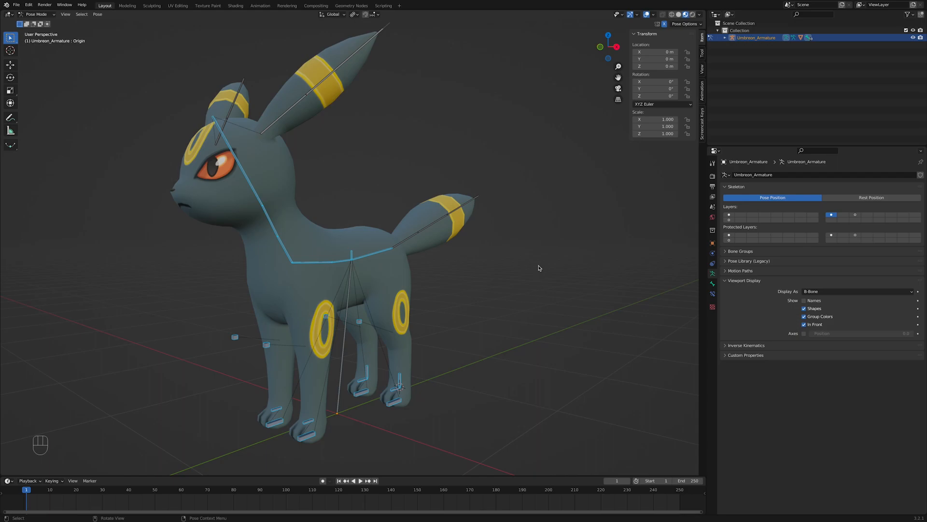
key(m)
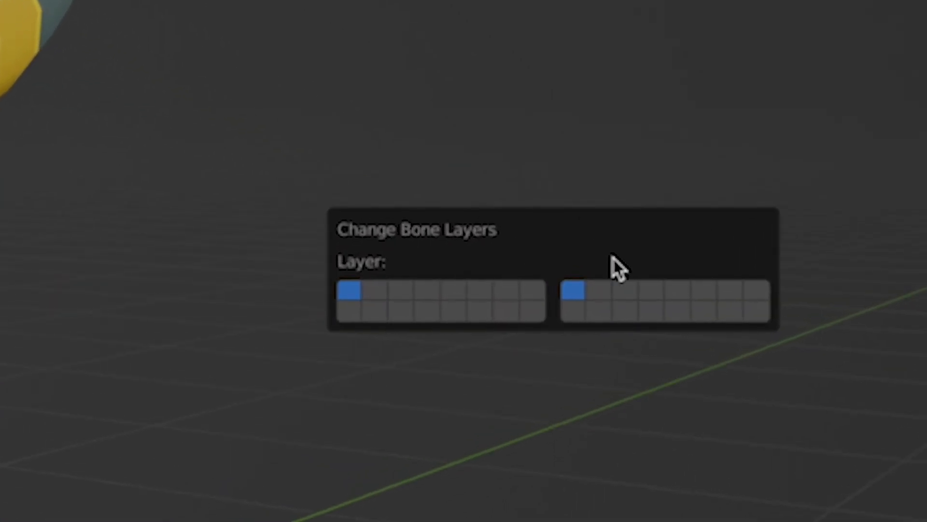
click(602, 292)
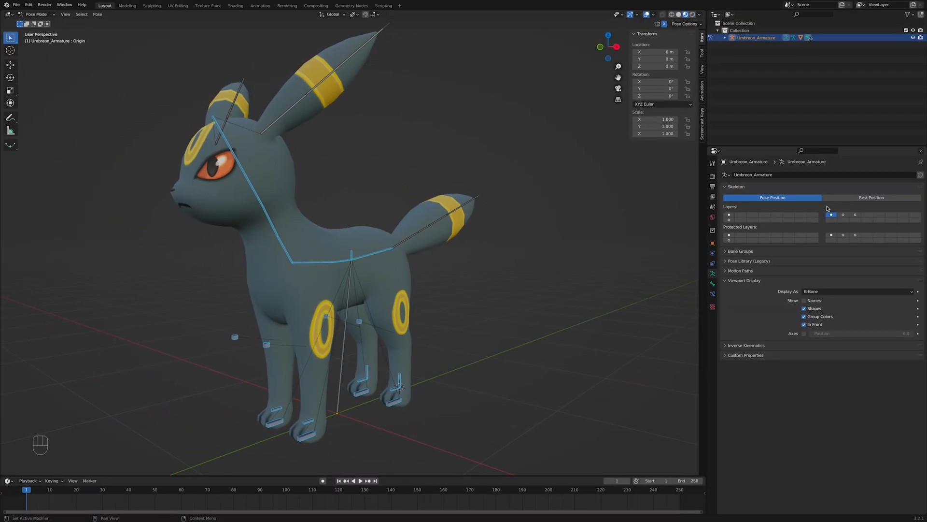
click(843, 214)
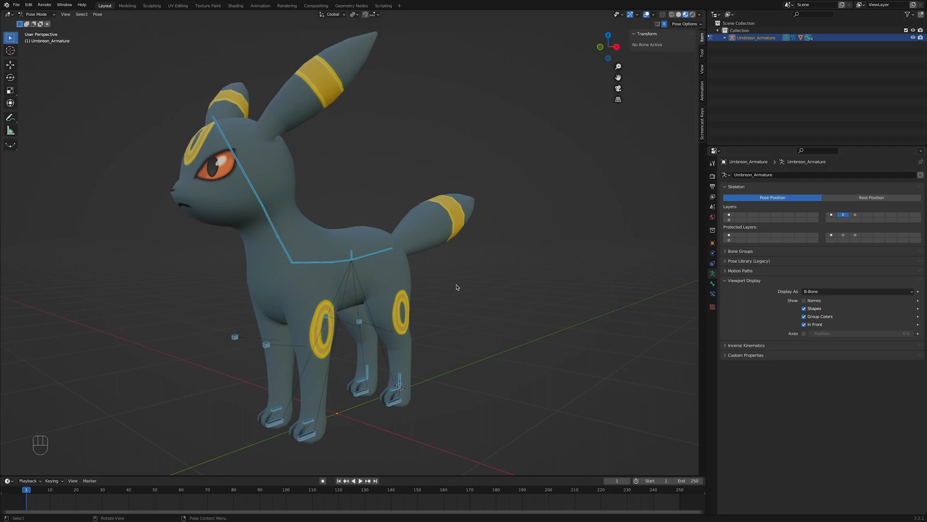
Test the isolated main control layer by trying rotations on the lower neck bone and the Spine2 bone, cancelling each.
middle_drag(434, 290, 455, 288)
click(451, 285)
click(298, 249)
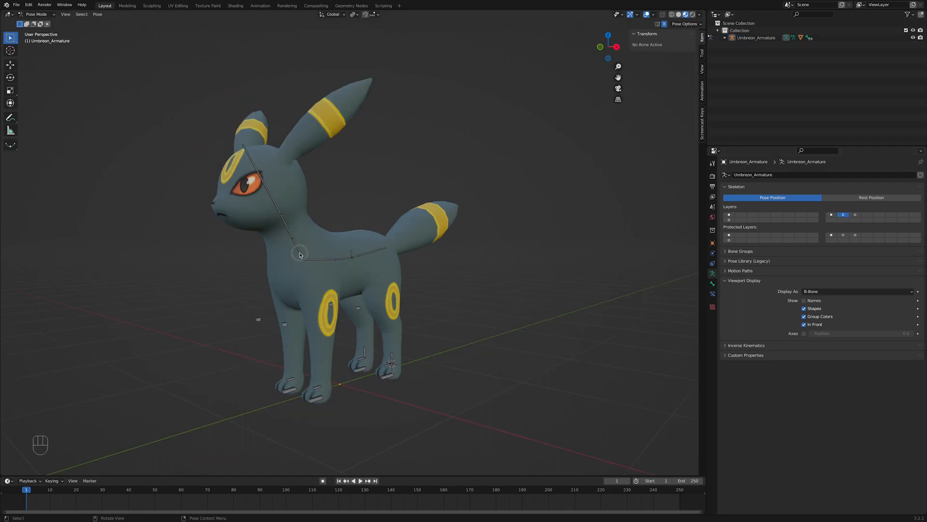
key(r)
key(x)
right_click(341, 218)
click(330, 259)
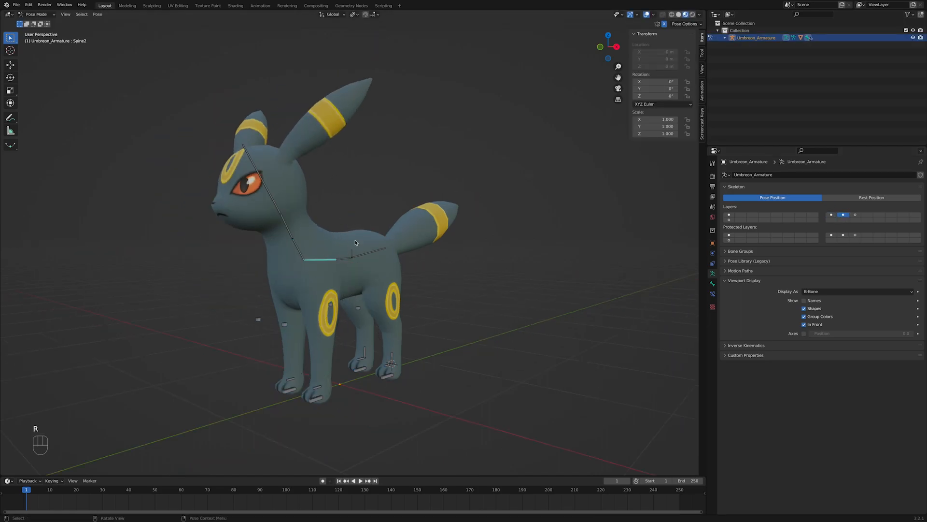
key(r)
key(x)
right_click(335, 213)
Try rotating and freely moving the Waist bone and rotating the Hips bone, cancelling each transform.
click(345, 223)
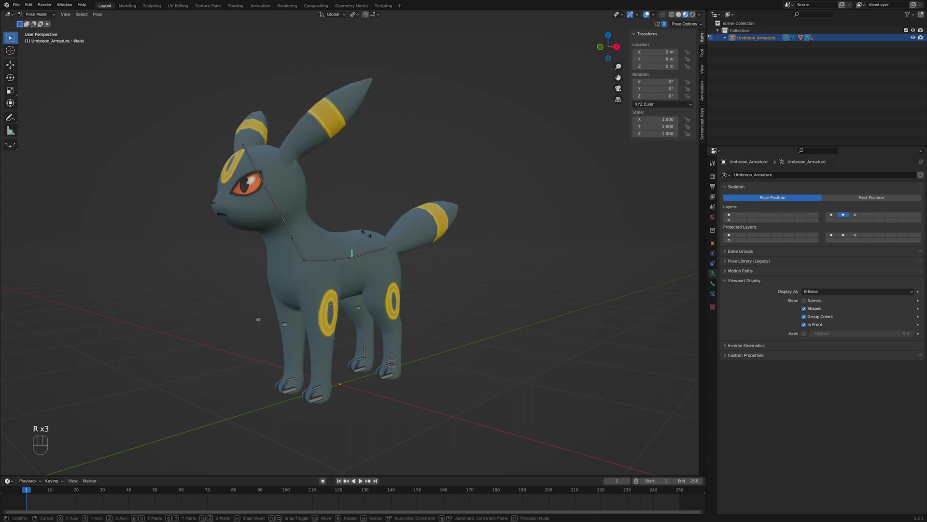
key(r)
key(z)
right_click(346, 218)
key(g)
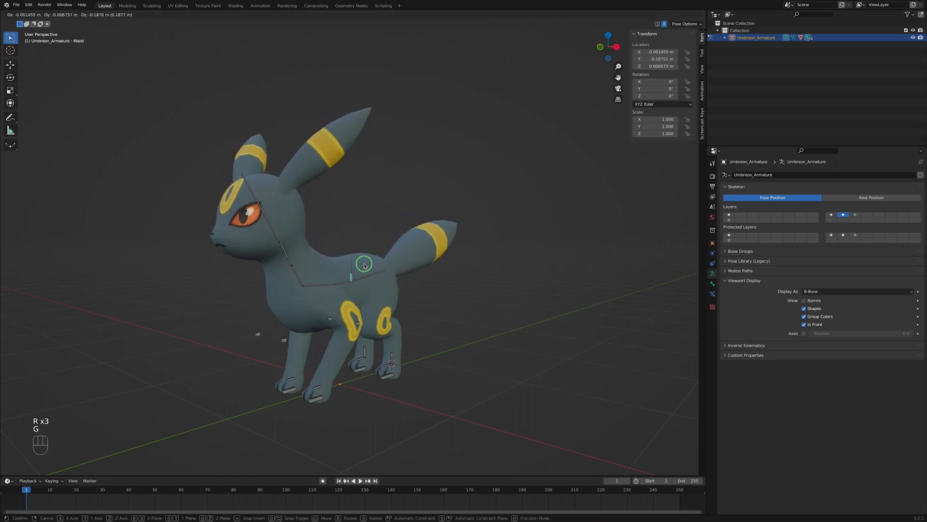
right_click(368, 256)
click(369, 253)
key(r)
right_click(317, 396)
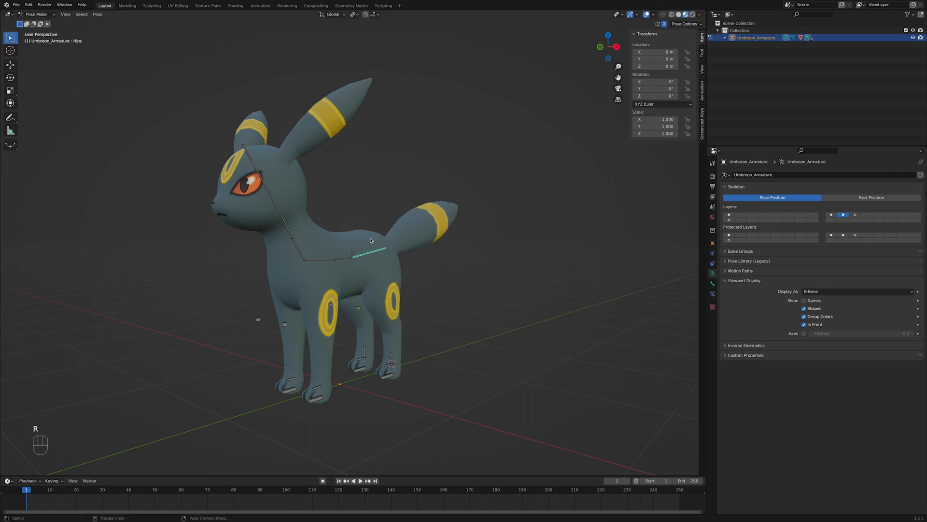
Try moving the front paw control and the L_FootCtrl bone, cancelling each move.
click(315, 400)
key(g)
right_click(340, 357)
click(386, 375)
key(g)
right_click(381, 365)
Add the Origin bone from the second block's first layer to the fourth layer of the same row, and display only the fourth layer.
click(831, 214)
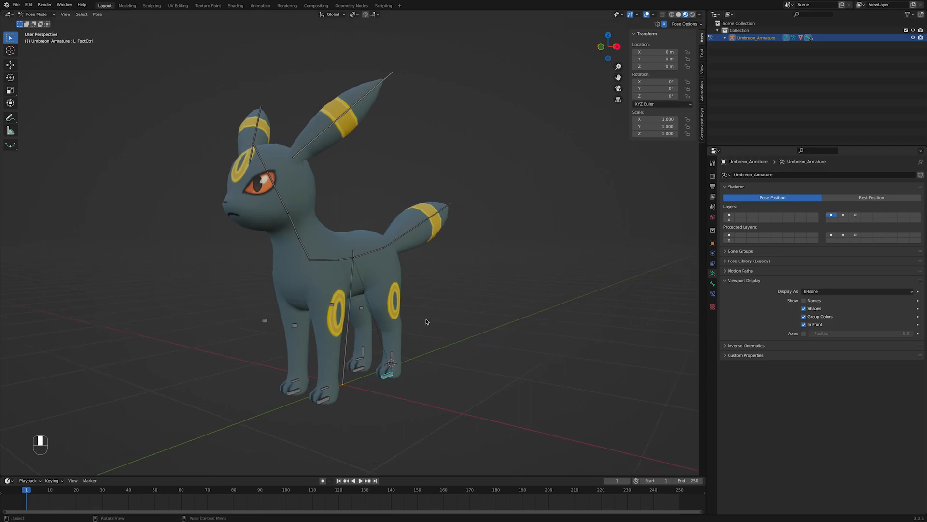
scroll(422, 322, up, 2)
middle_drag(421, 322, 350, 278)
click(350, 279)
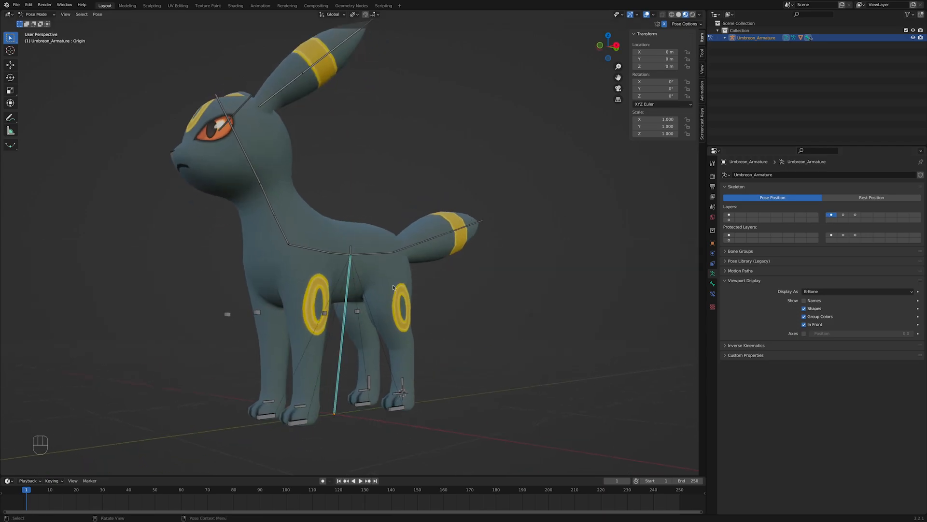
key(m)
click(568, 294)
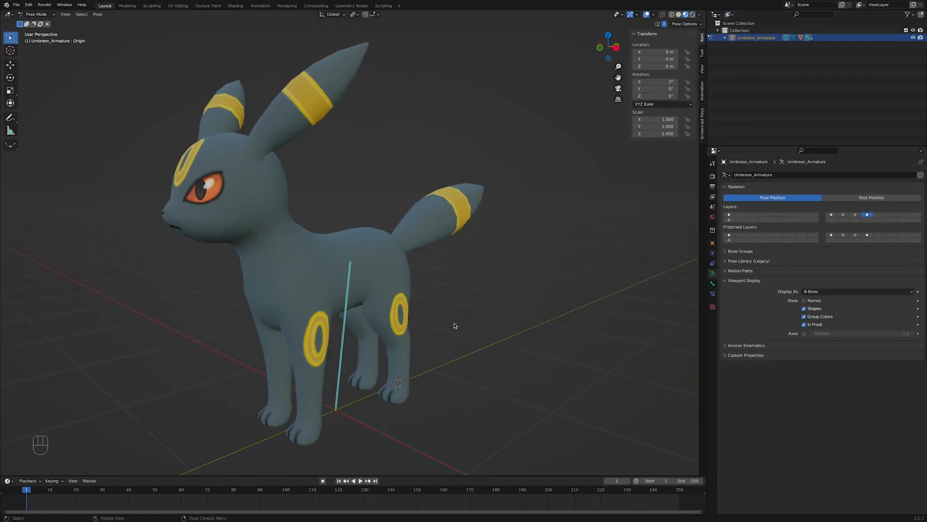
Try a free rotation and a move along global Y on the Origin bone, and undo the move.
scroll(456, 325, down, 4)
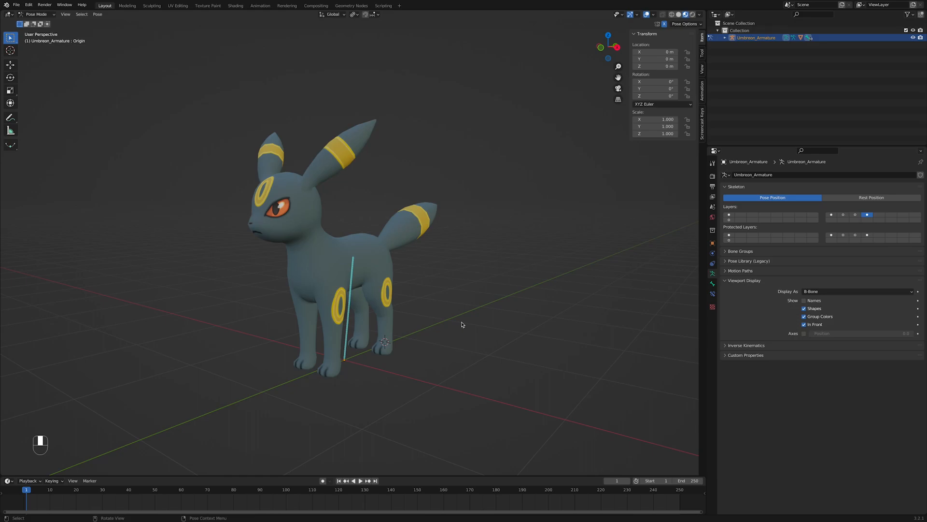
key(r)
key(r)
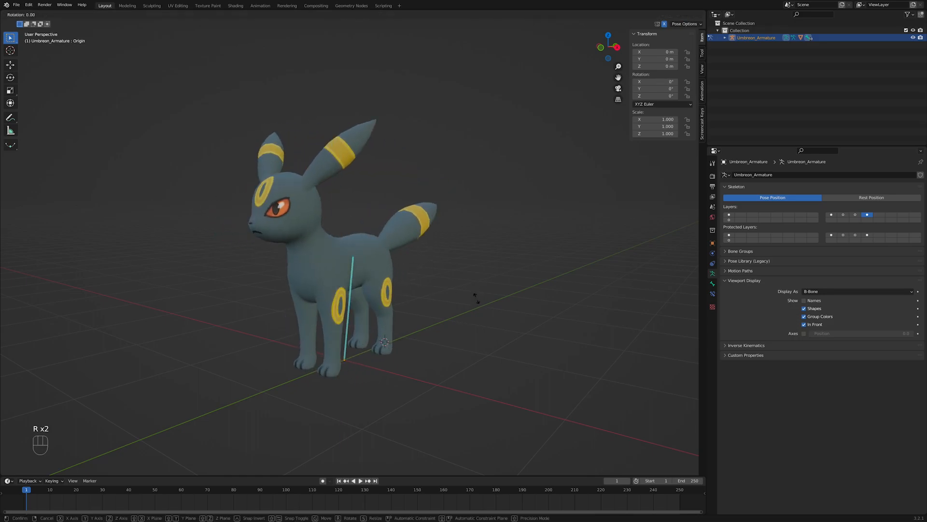
key(g)
key(y)
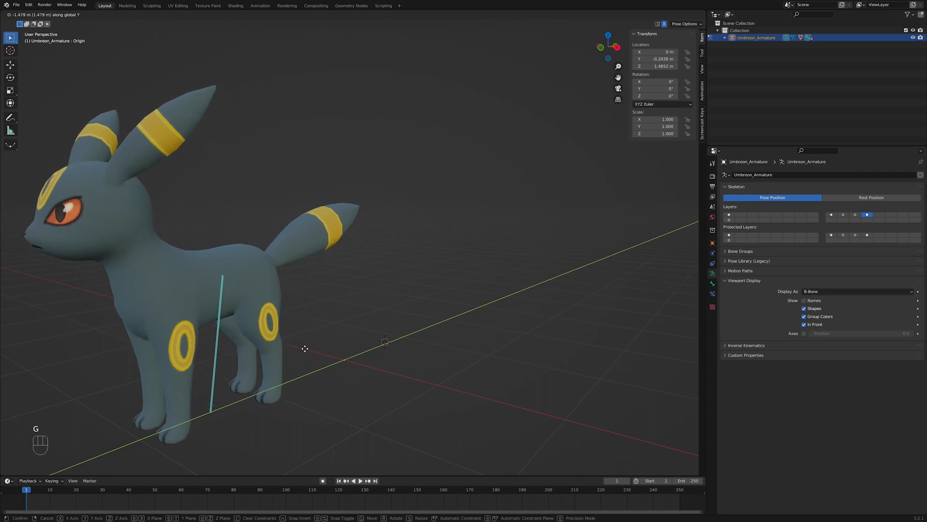
click(565, 294)
key(super+z)
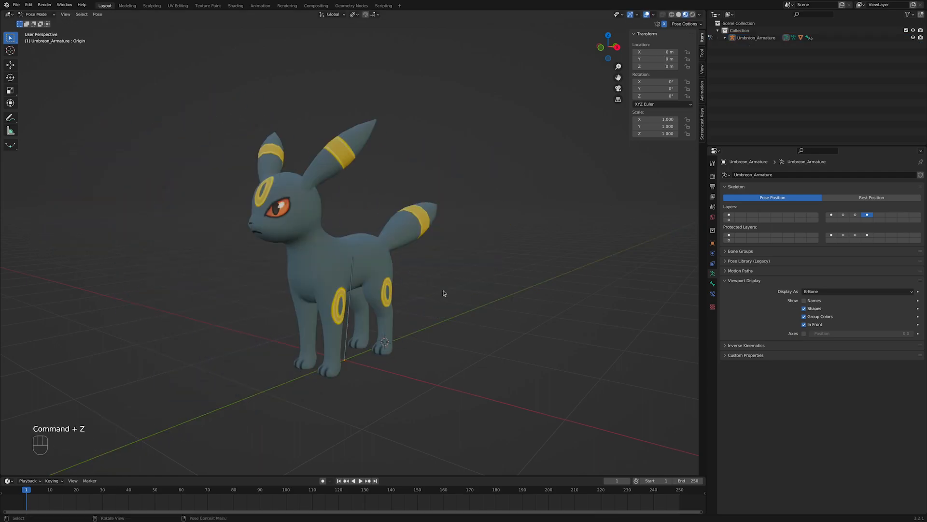
Display only the first layer of the second block to bring back all control bones.
click(831, 215)
middle_drag(474, 311, 508, 318)
scroll(507, 318, up, 2)
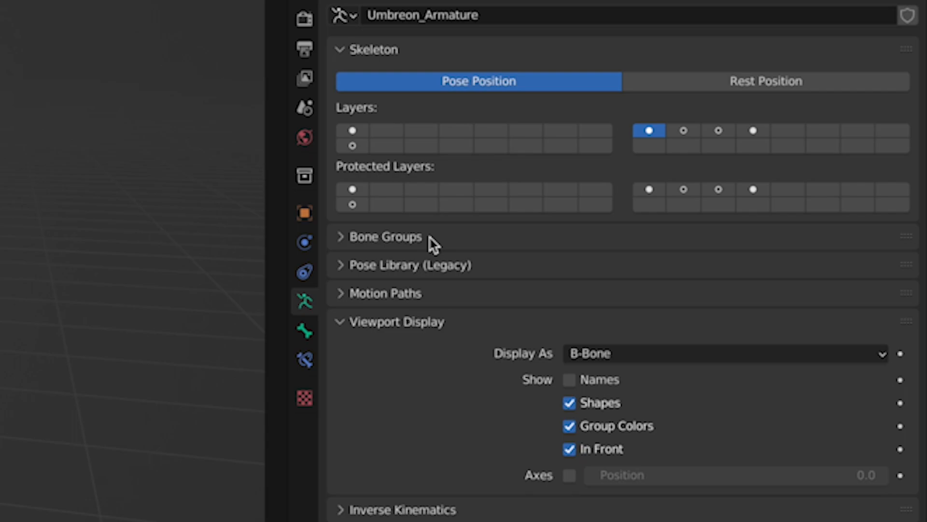
Create four new bone groups for the armature.
click(342, 236)
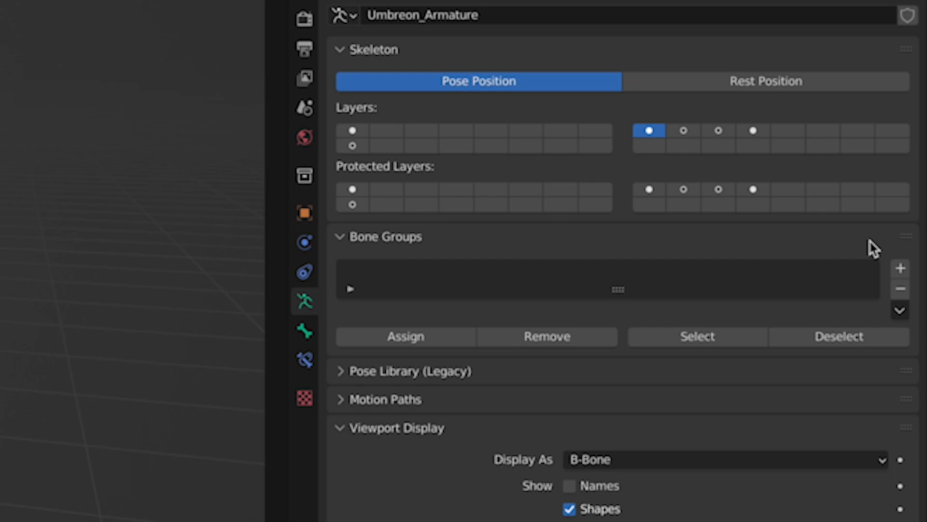
click(901, 269)
click(901, 269)
click(901, 269)
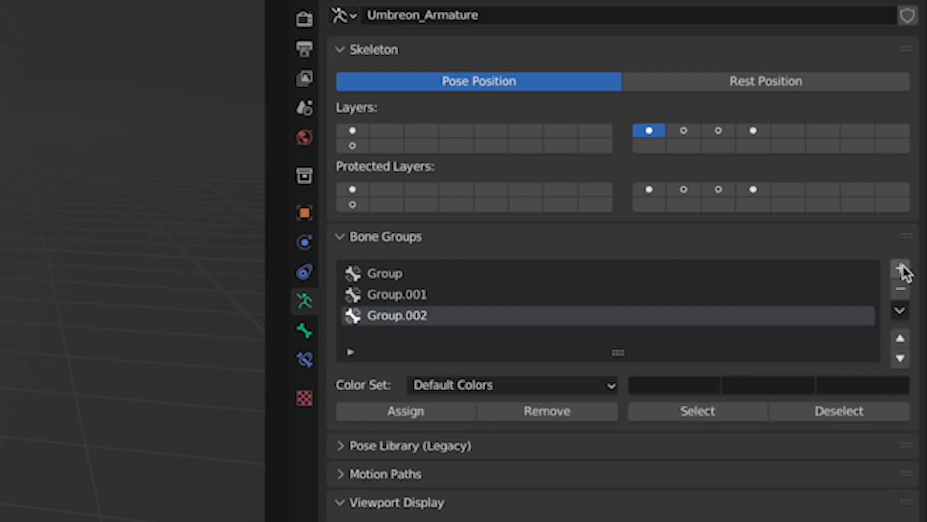
click(901, 268)
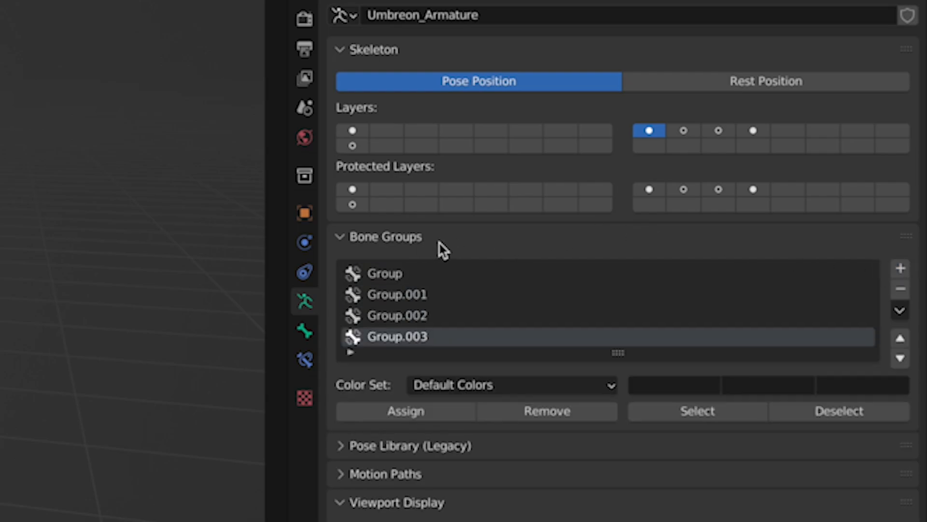
Rename the four bone groups, in list order, to Tech, Center, Left and Right.
double_click(414, 274)
text(Tech)
double_click(433, 294)
text(Center)
key(Return)
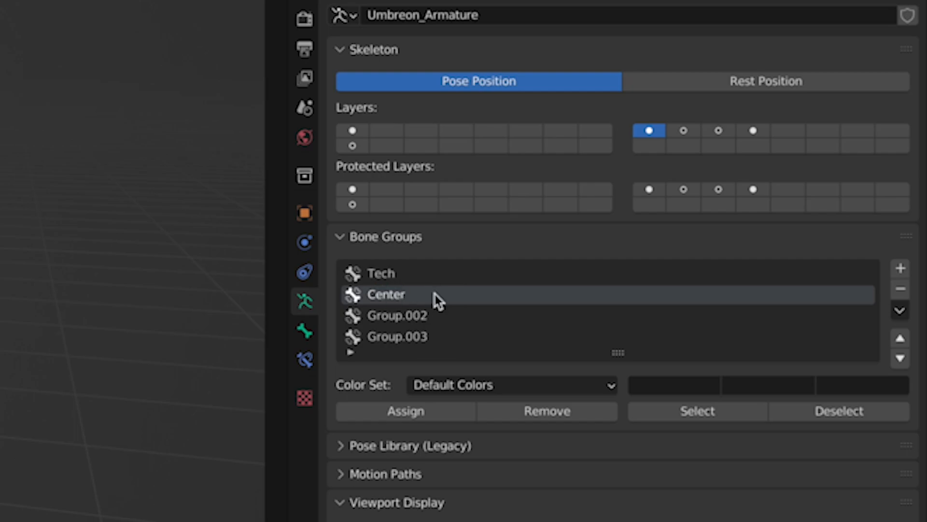
double_click(437, 314)
text(Left)
key(Return)
double_click(438, 335)
text(Right)
key(Return)
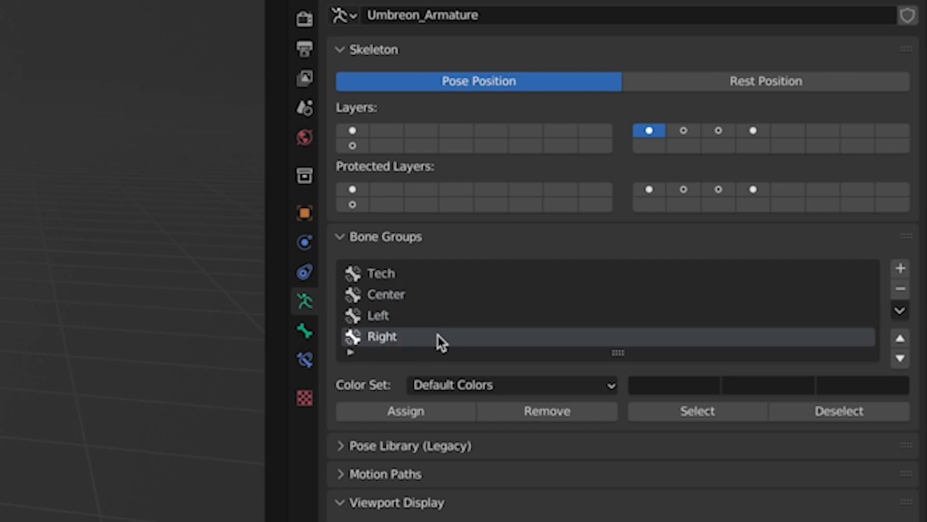
Assign 13 - Theme Color Set to the Tech bone group and 09 - Theme Color Set to the Center group.
click(400, 273)
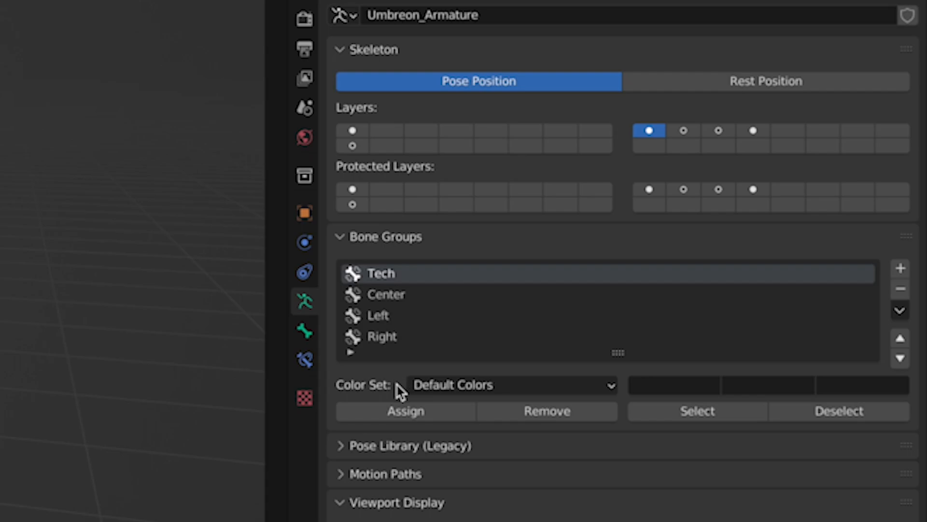
scroll(396, 372, down, 10)
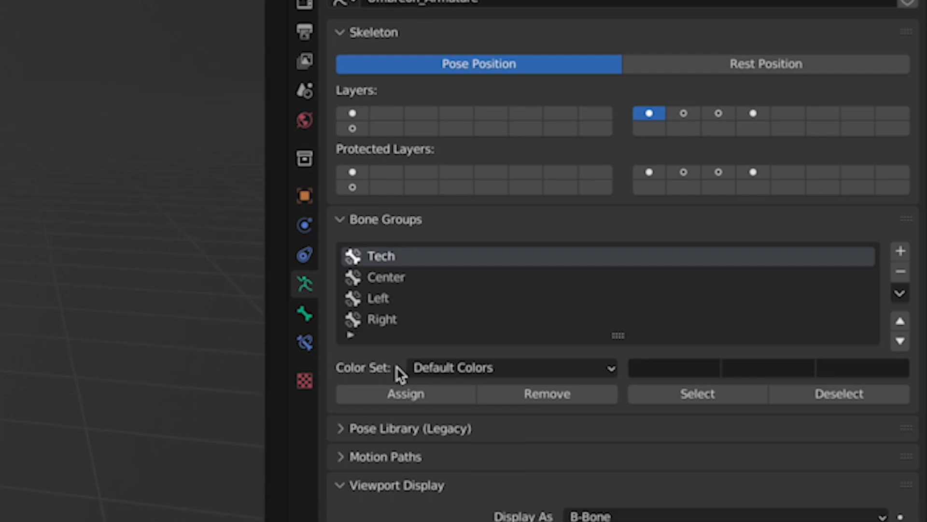
click(534, 159)
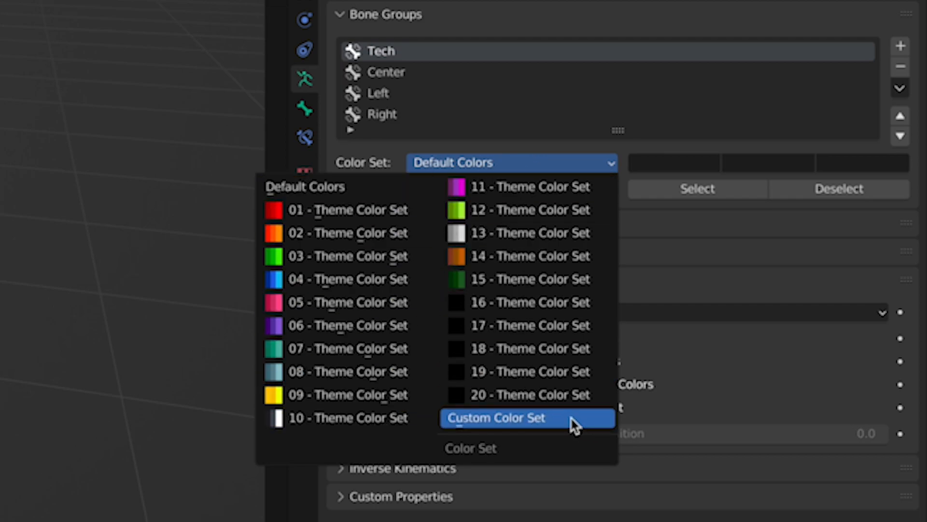
click(555, 234)
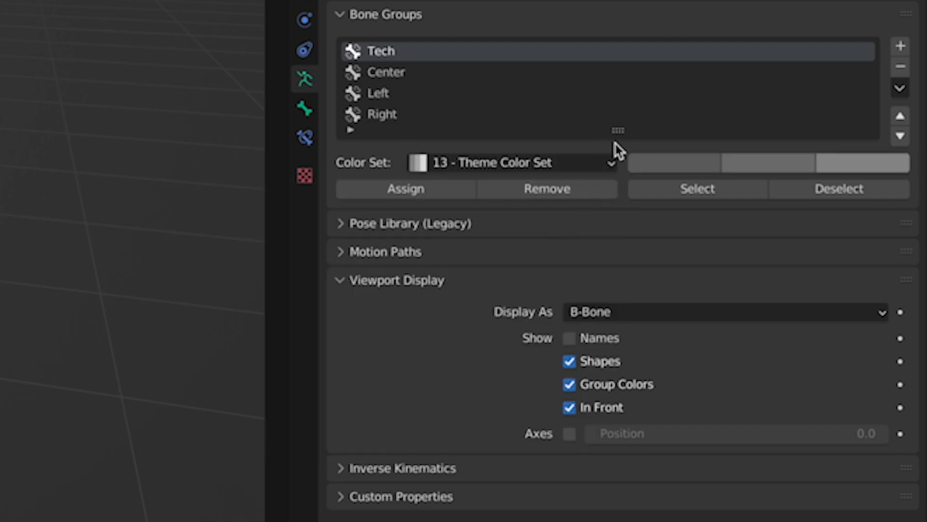
click(415, 72)
click(497, 162)
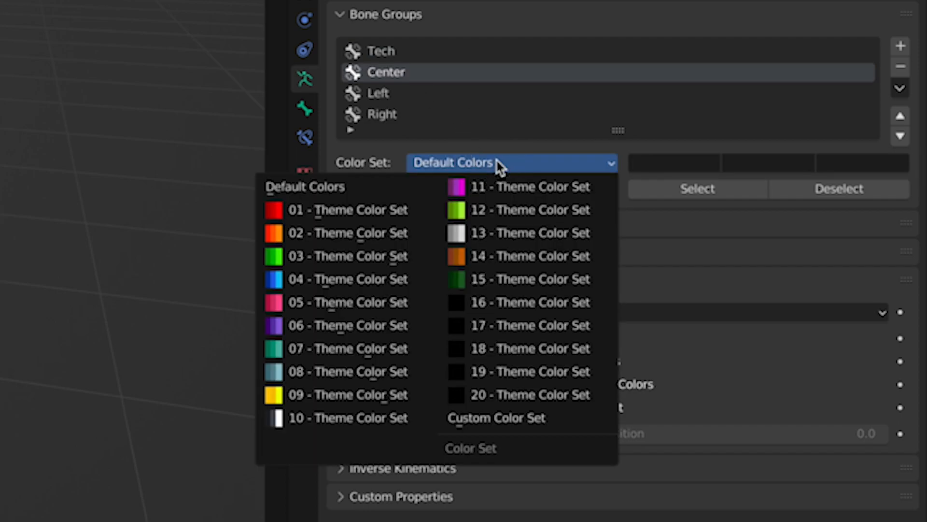
click(417, 392)
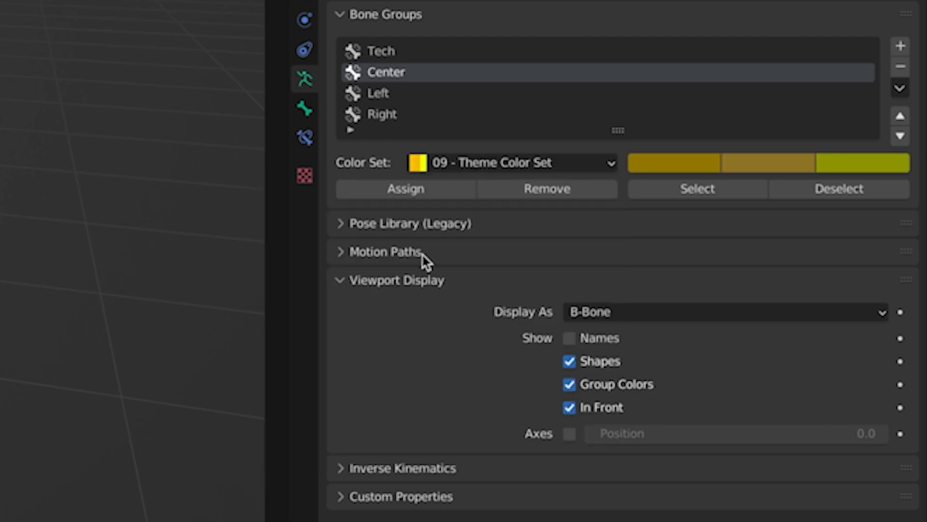
Assign 04 - Theme Color Set to the Left bone group and 01 - Theme Color Set to the Right group.
click(404, 97)
click(433, 158)
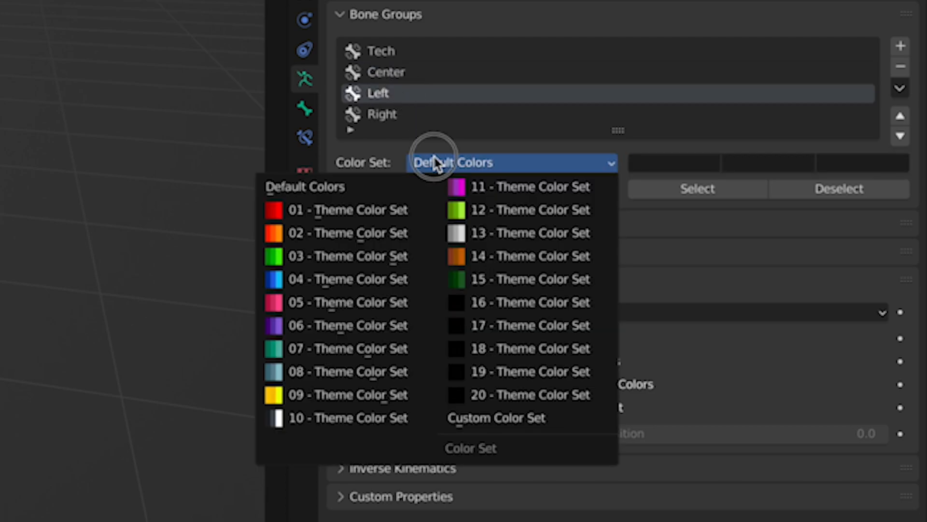
click(373, 279)
click(397, 114)
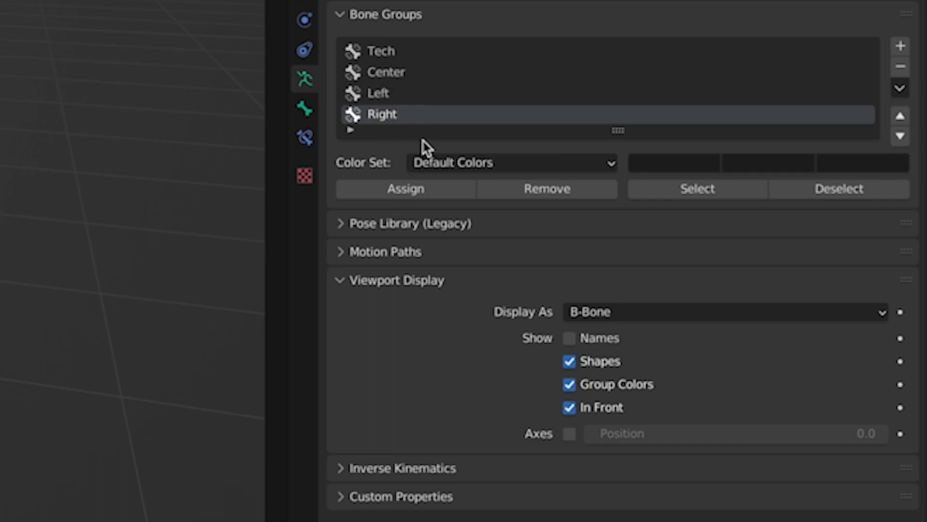
click(429, 162)
click(392, 211)
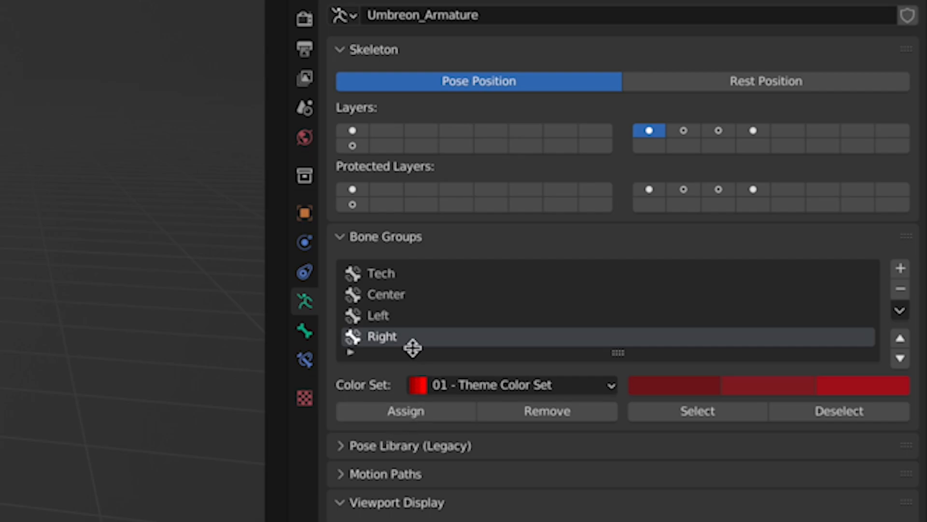
Make the Center bone group active, try picking spine and hip bones individually, and clear the bone selection.
click(416, 292)
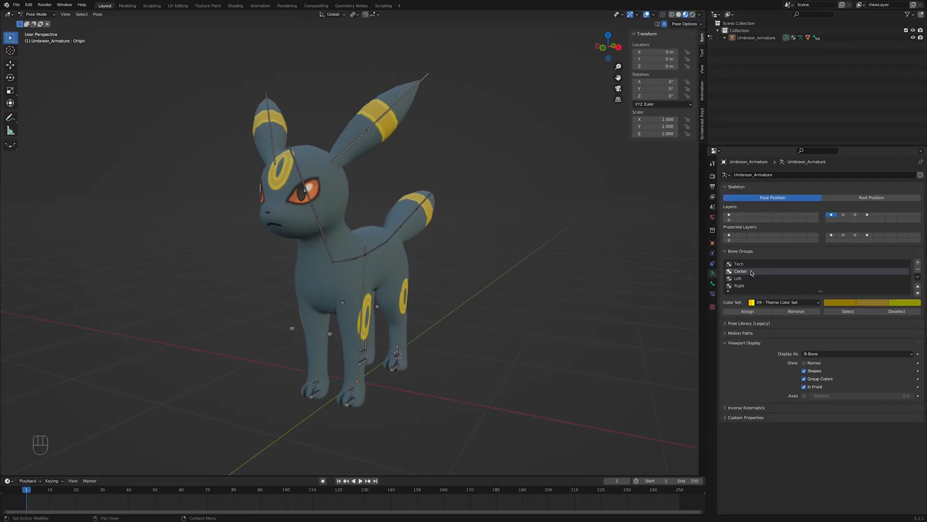
middle_drag(482, 307, 433, 293)
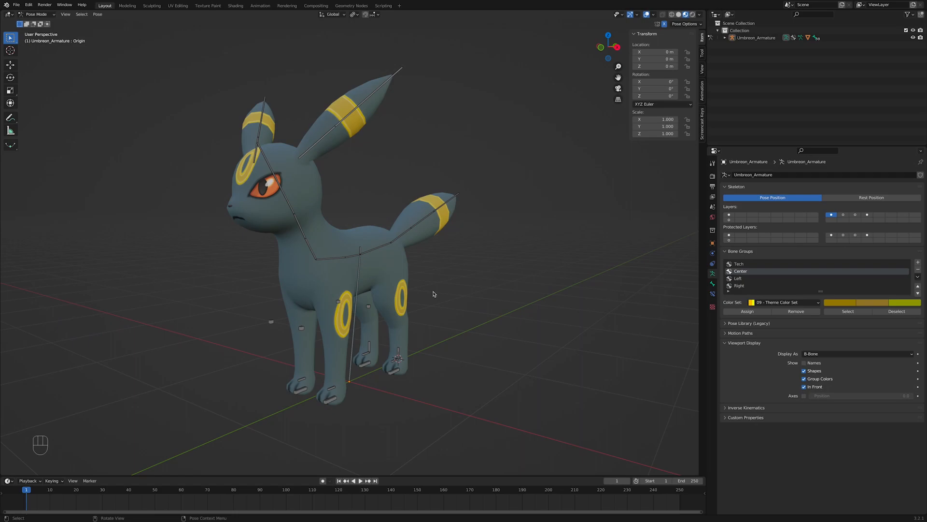
click(354, 257)
click(333, 258)
click(374, 251)
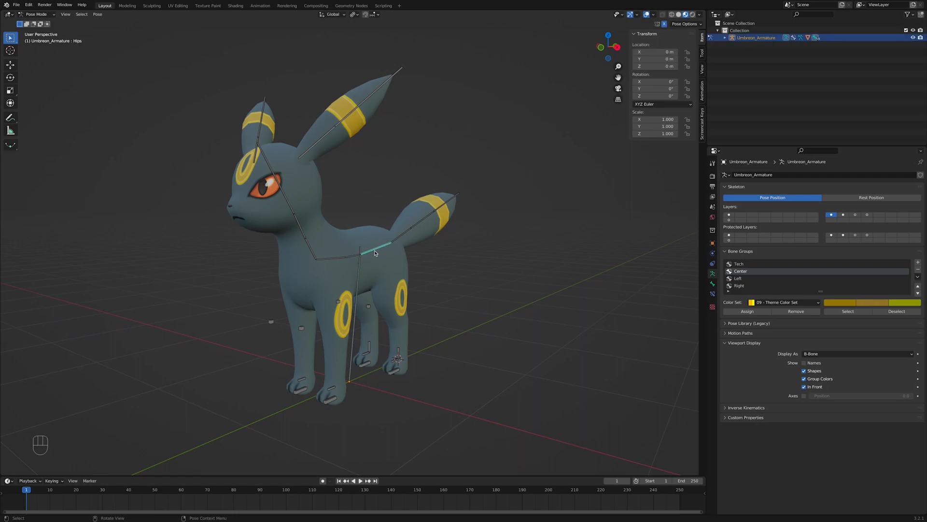
click(435, 286)
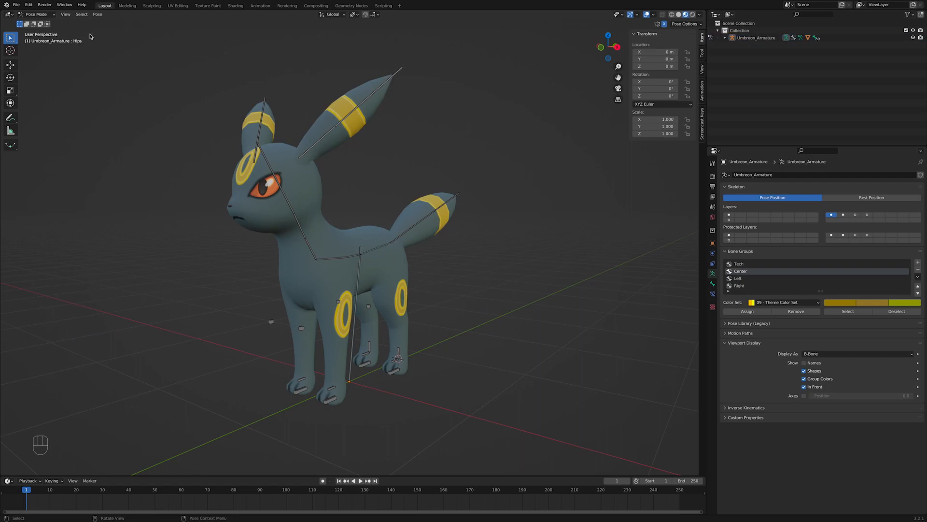
In front view, box-select the bones along the body's centre line, assign them to the Center bone group and clear the selection.
click(65, 14)
mouse_move(121, 99)
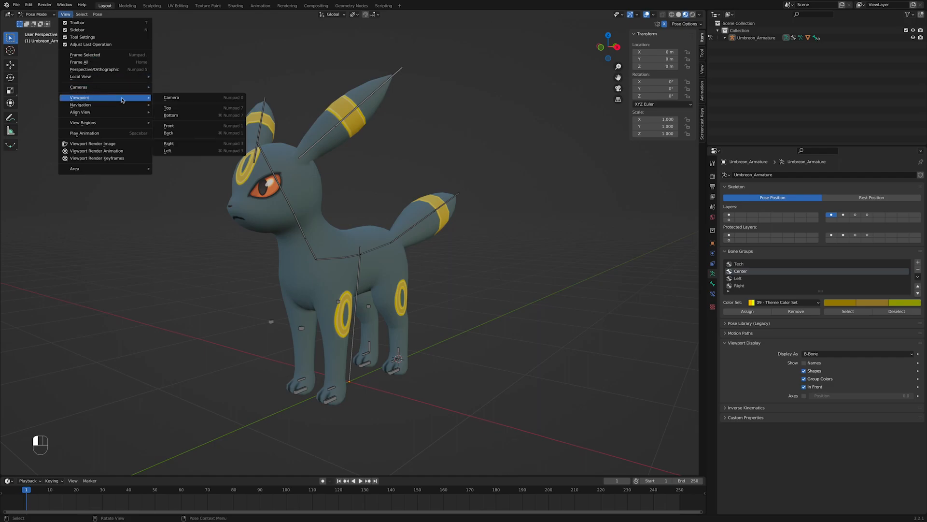
click(167, 126)
scroll(459, 218, up, 3)
scroll(459, 220, down, 1)
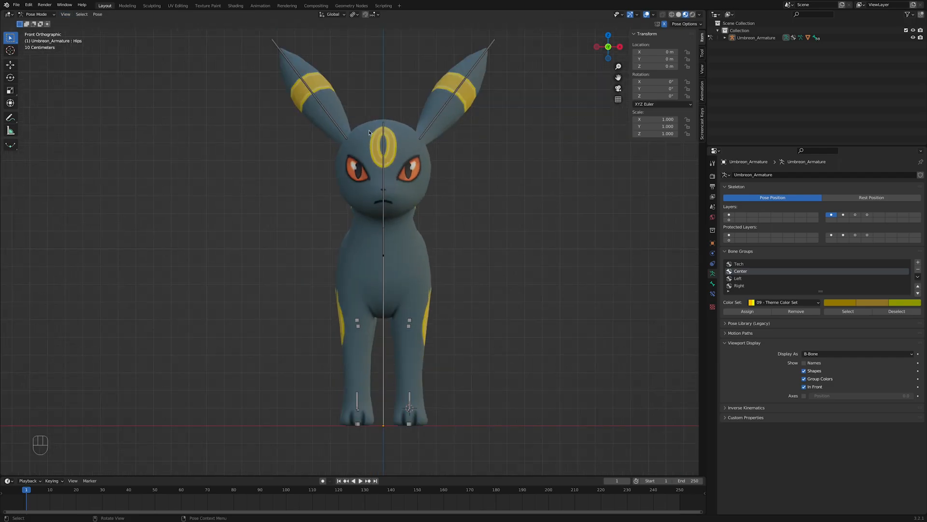
click(384, 345)
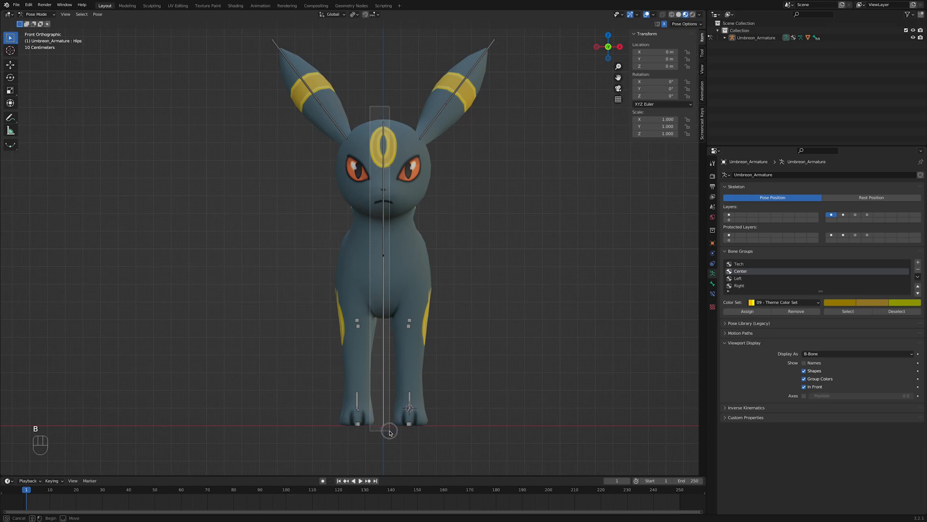
middle_drag(390, 433, 480, 333)
scroll(479, 335, up, 3)
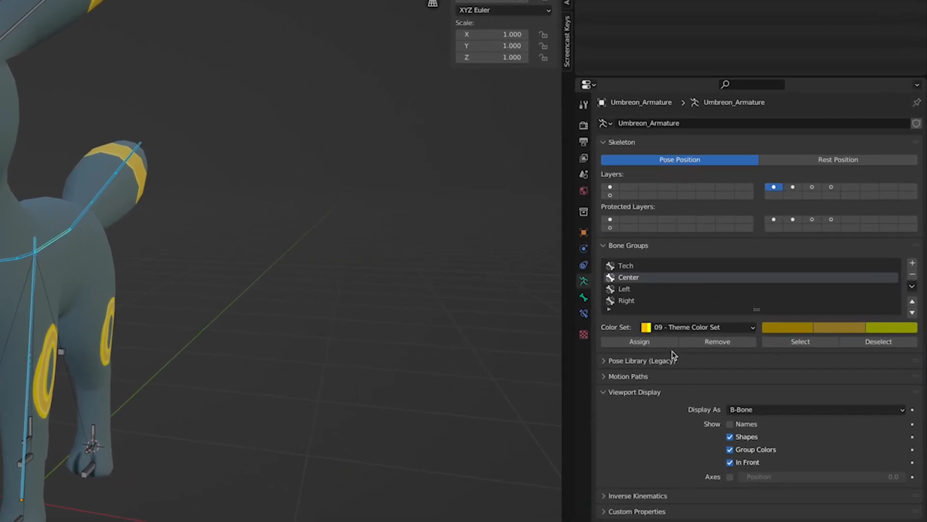
click(670, 342)
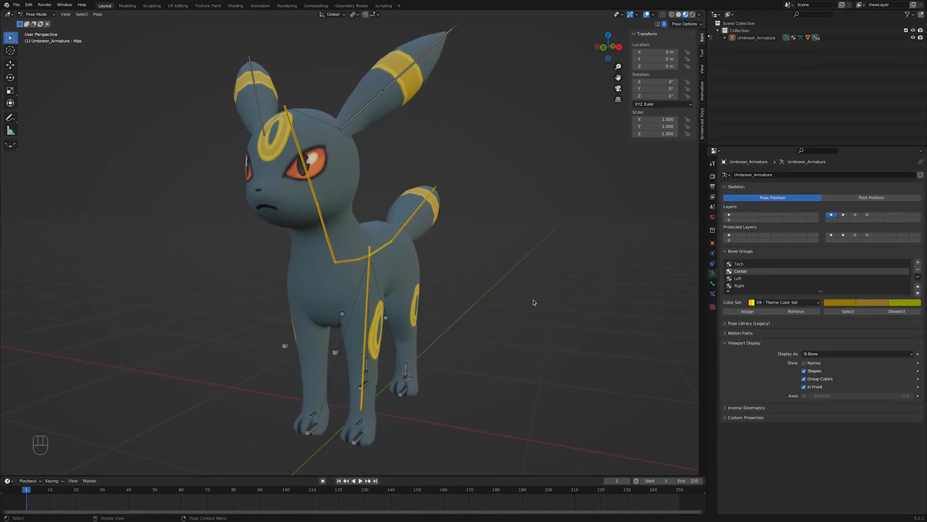
click(445, 286)
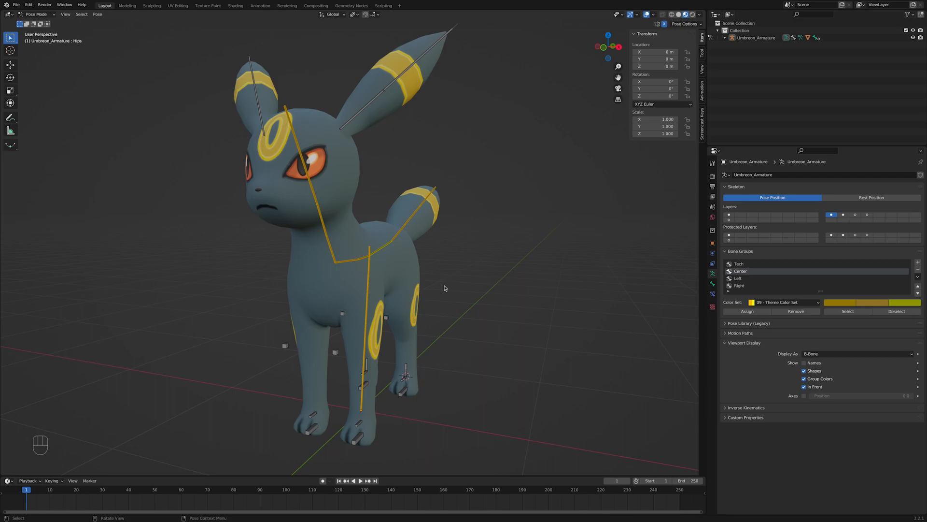
Select the Origin bone and assign it to the Tech bone group.
middle_drag(442, 321, 501, 347)
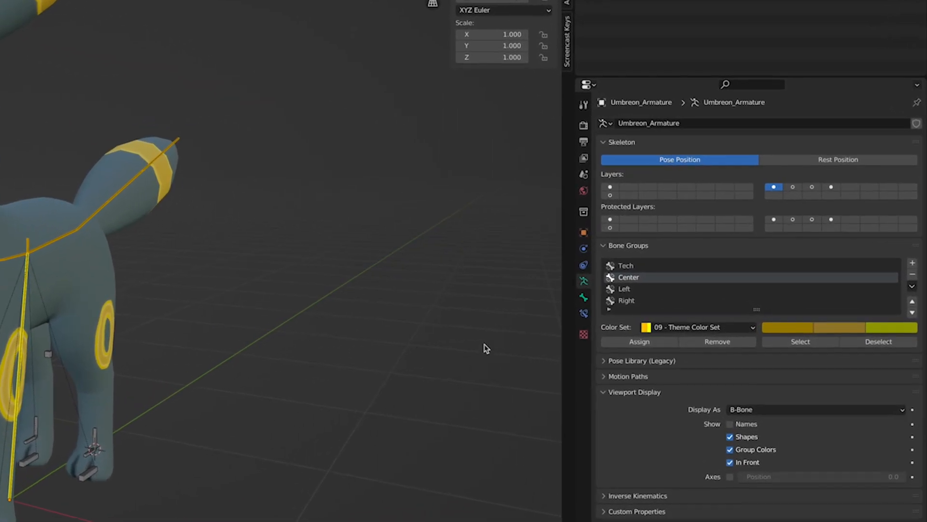
click(749, 264)
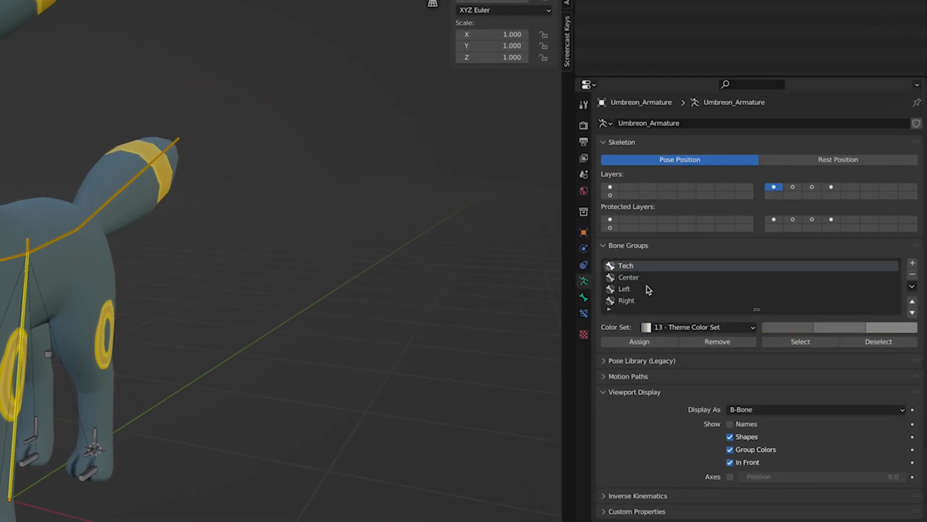
click(638, 341)
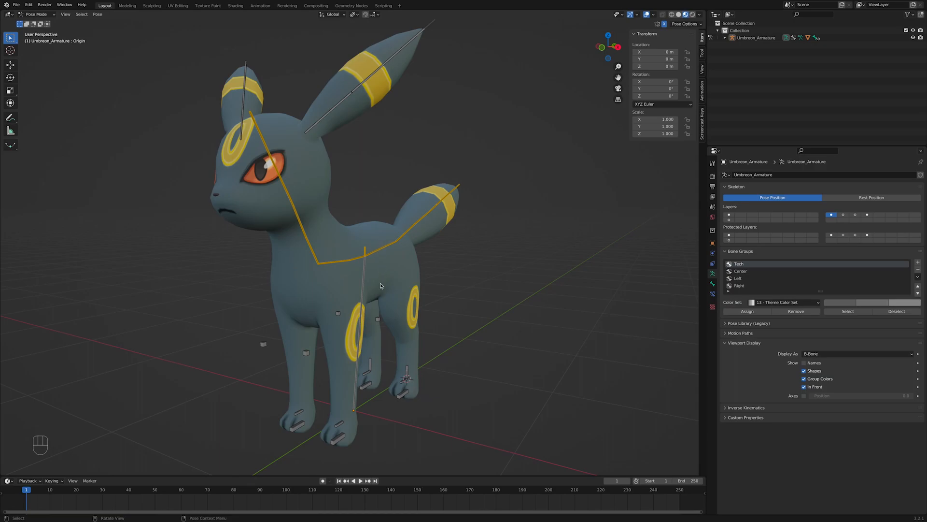
In back view, box-select all bones on the character's left side and assign them to the Left bone group.
scroll(381, 286, down, 4)
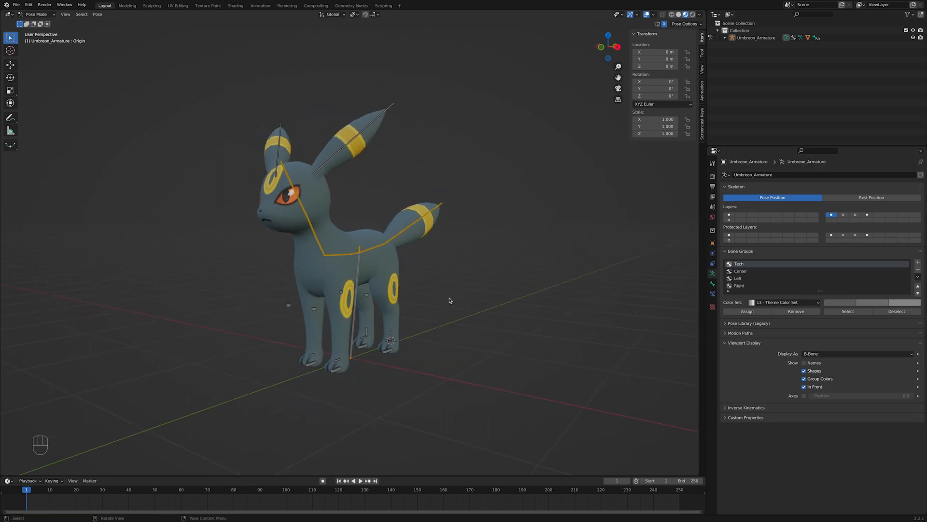
key(KP_1)
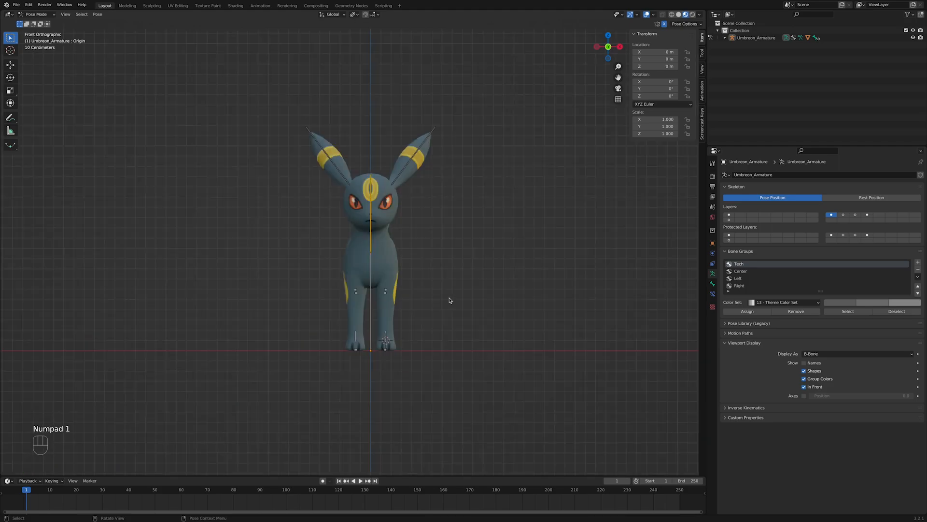
scroll(449, 300, up, 3)
shift+middle_drag(444, 310, 439, 313)
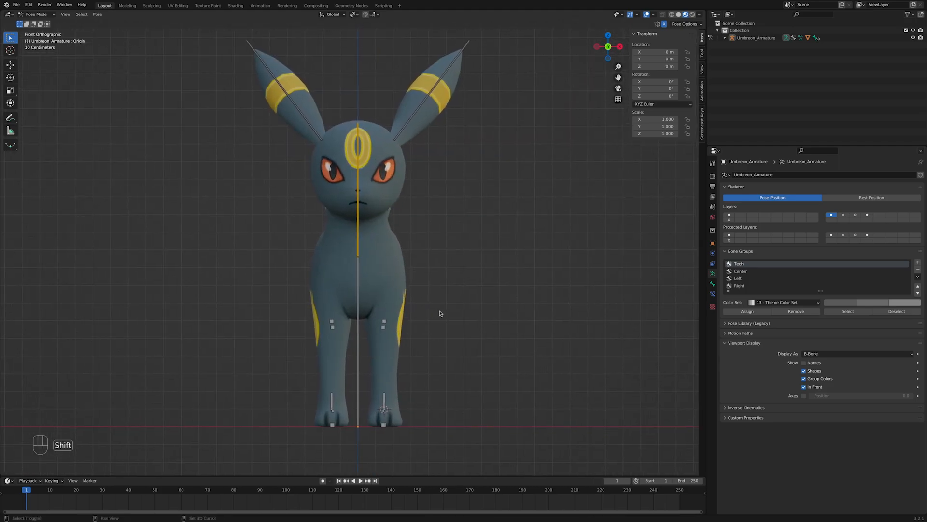
click(65, 14)
mouse_move(97, 98)
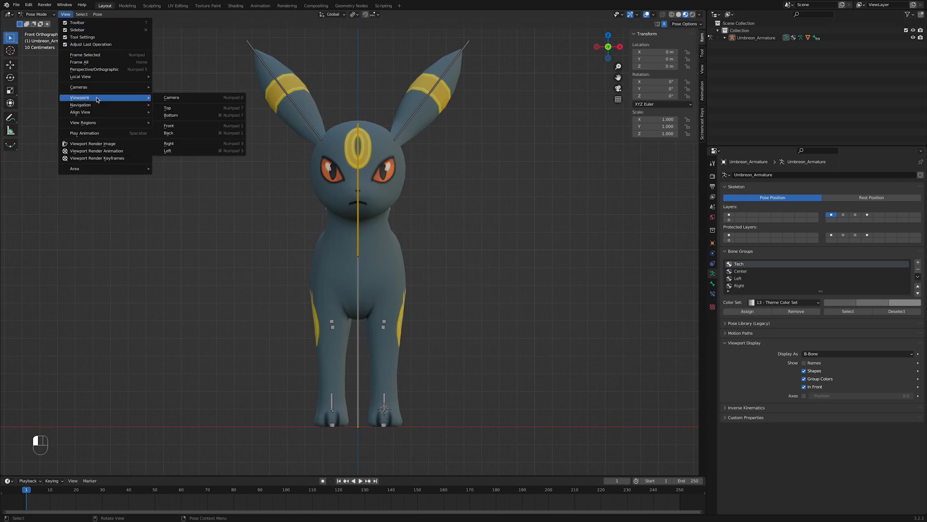
click(169, 133)
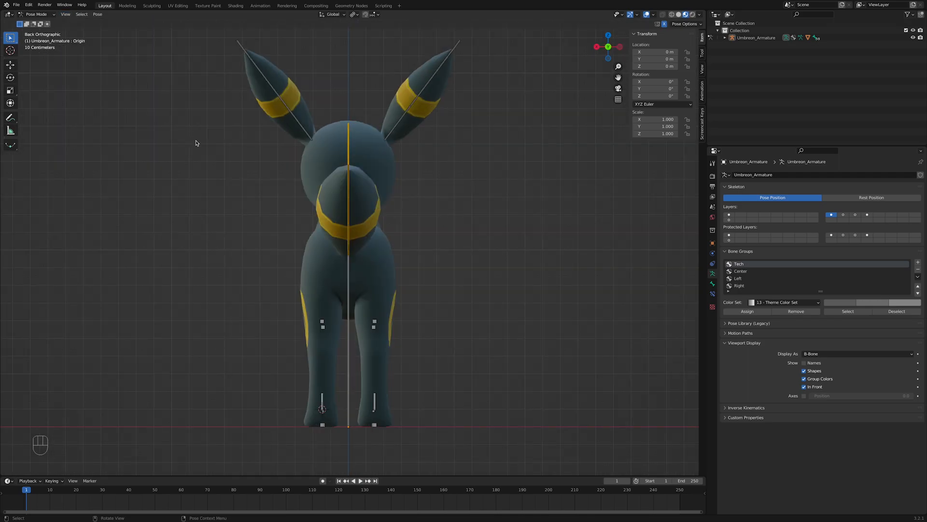
scroll(239, 198, down, 1)
shift+middle_drag(240, 199, 248, 206)
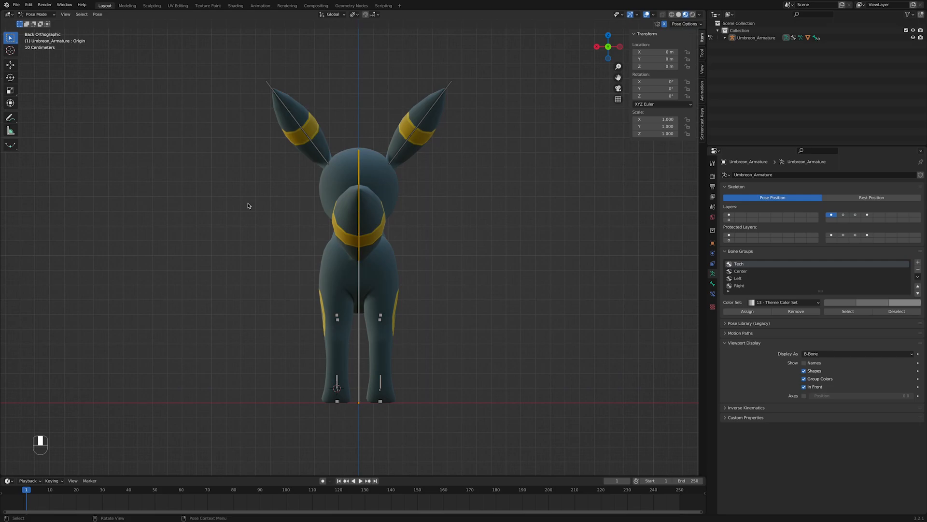
key(b)
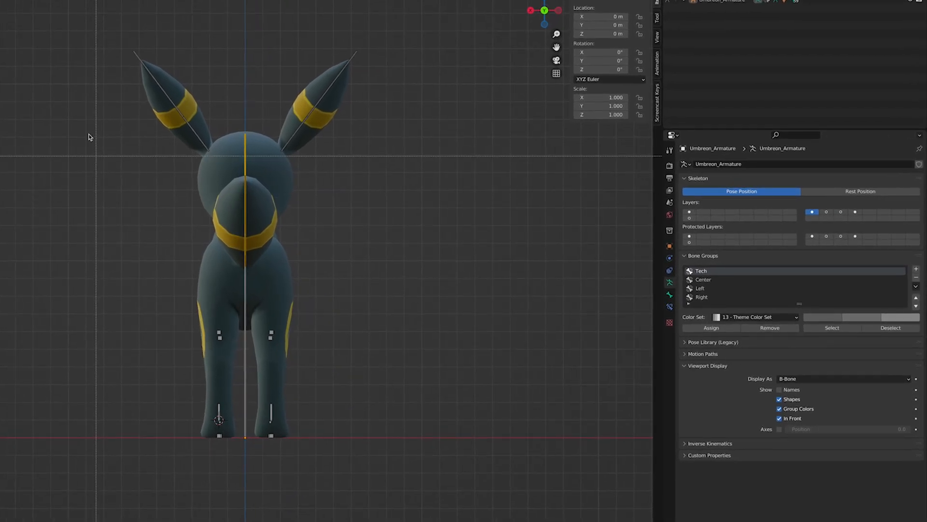
drag(64, 27, 230, 461)
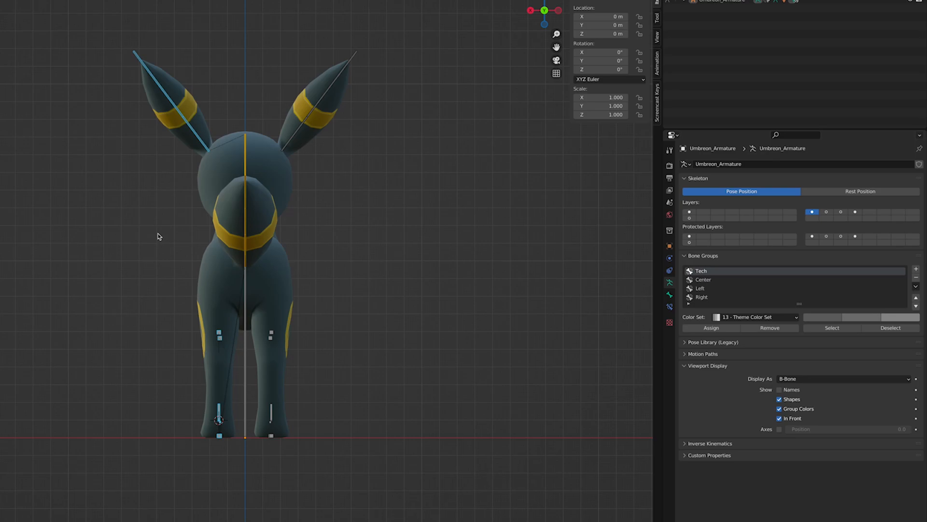
click(715, 289)
click(711, 328)
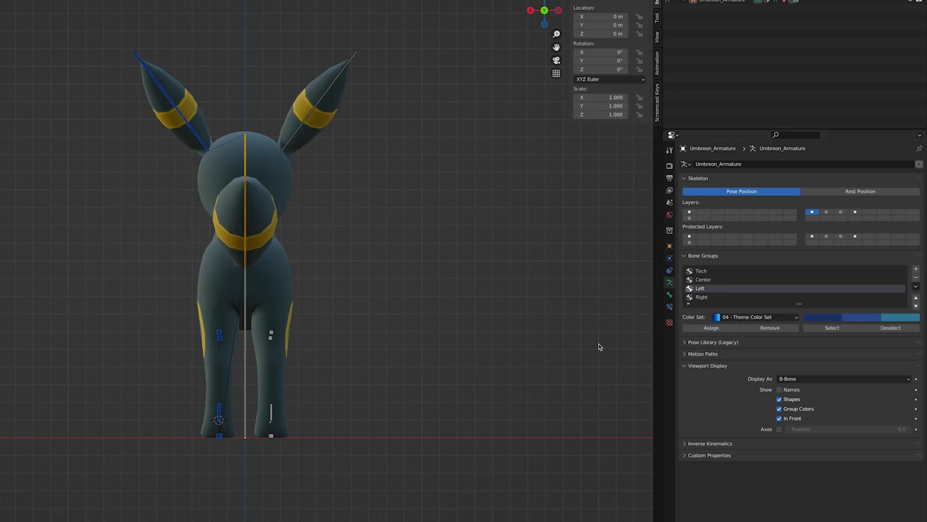
Box-select all bones on the character's right side and assign them to the Right bone group.
key(b)
drag(266, 47, 443, 478)
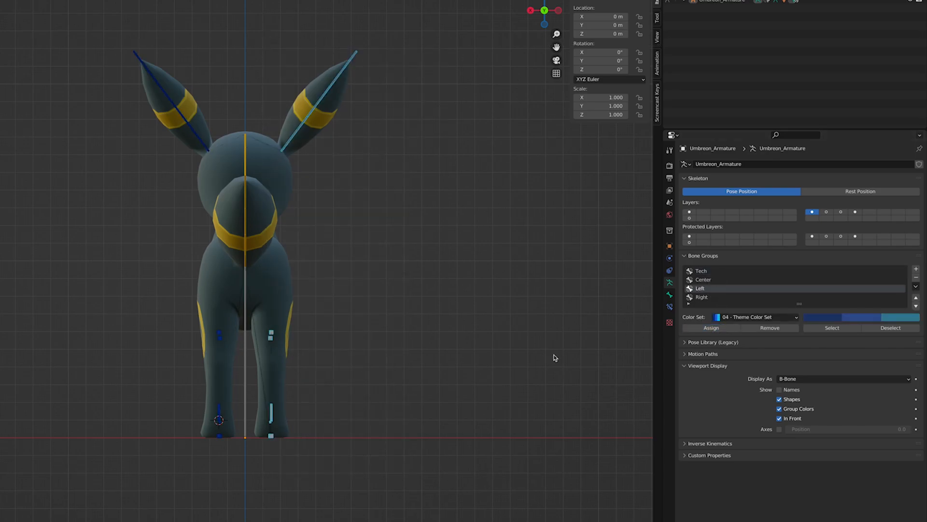
click(730, 296)
click(723, 328)
middle_drag(304, 322, 488, 327)
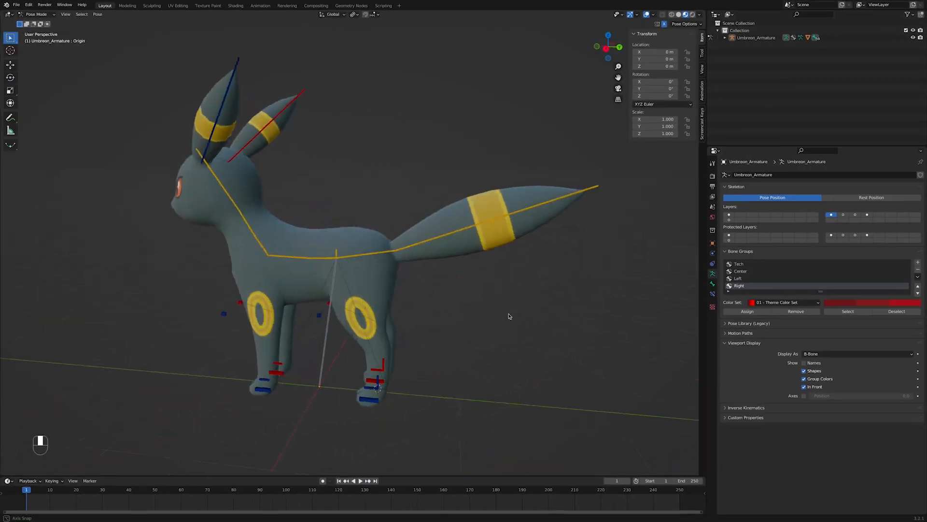
scroll(424, 294, down, 3)
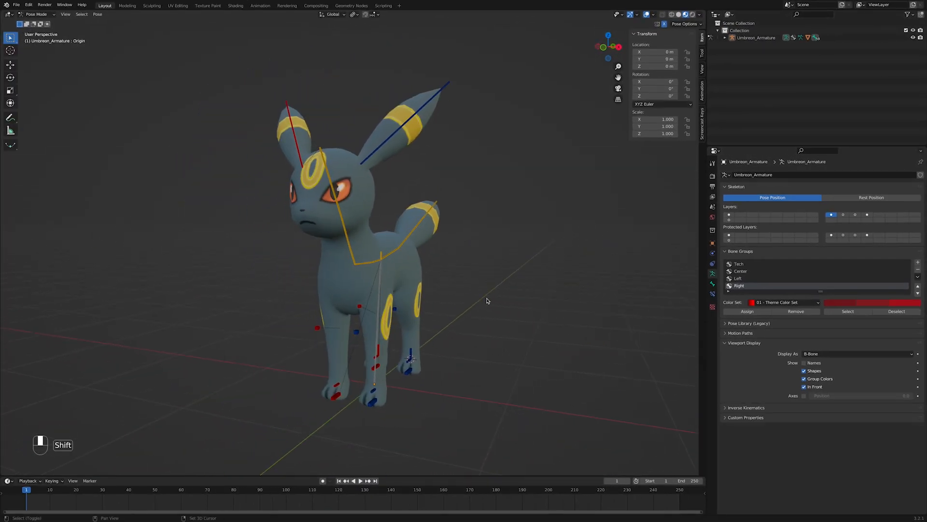
Check the group colors on the second, third and fourth armature layers of the second block, ending with the second layer shown.
click(843, 216)
click(855, 216)
click(868, 215)
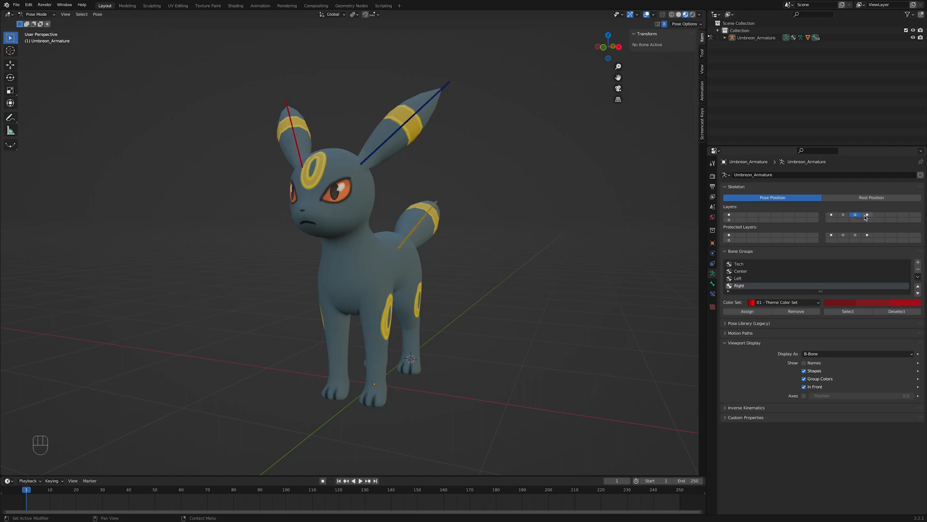
click(843, 216)
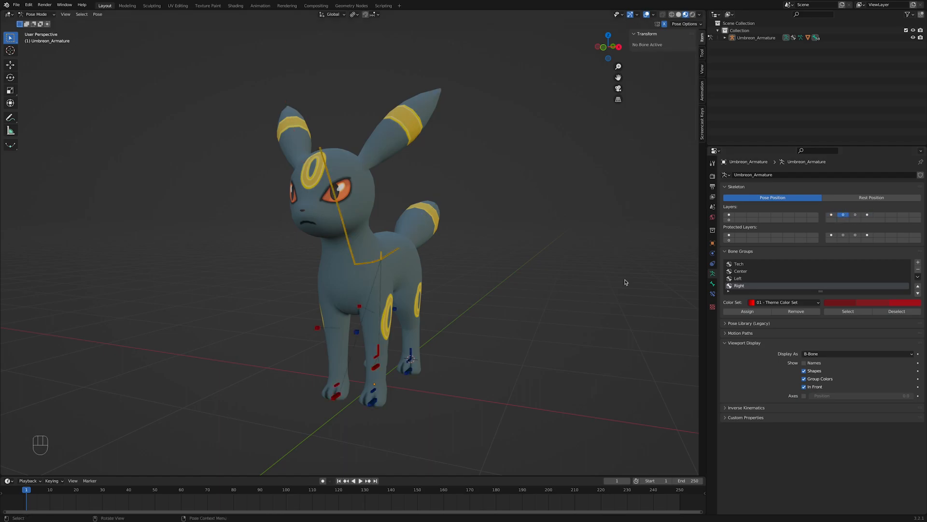
middle_drag(625, 281, 510, 301)
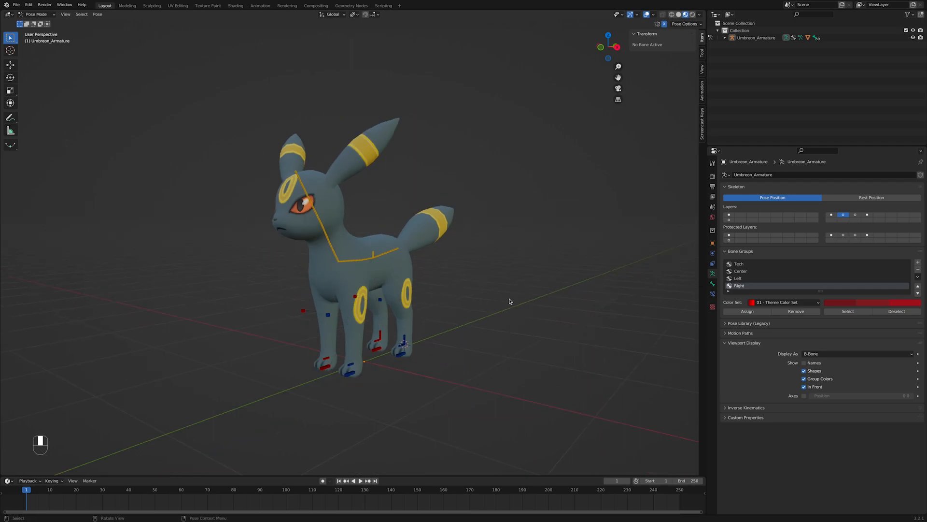
Switch to the right side view and turn off X-axis mirroring for posing.
key(KP_3)
scroll(478, 326, up, 4)
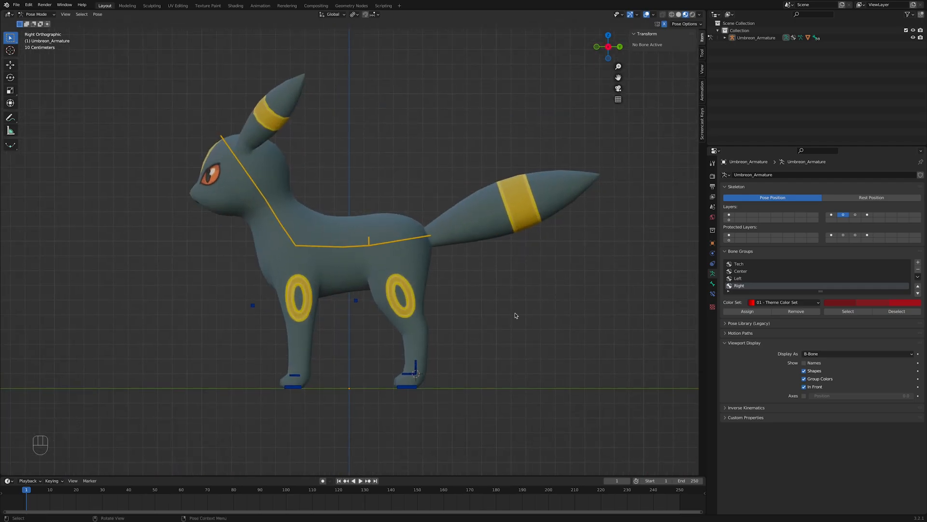
click(664, 25)
Try moving the left front paw control L_ArmCtrl forward and up, and undo the move.
click(298, 386)
key(g)
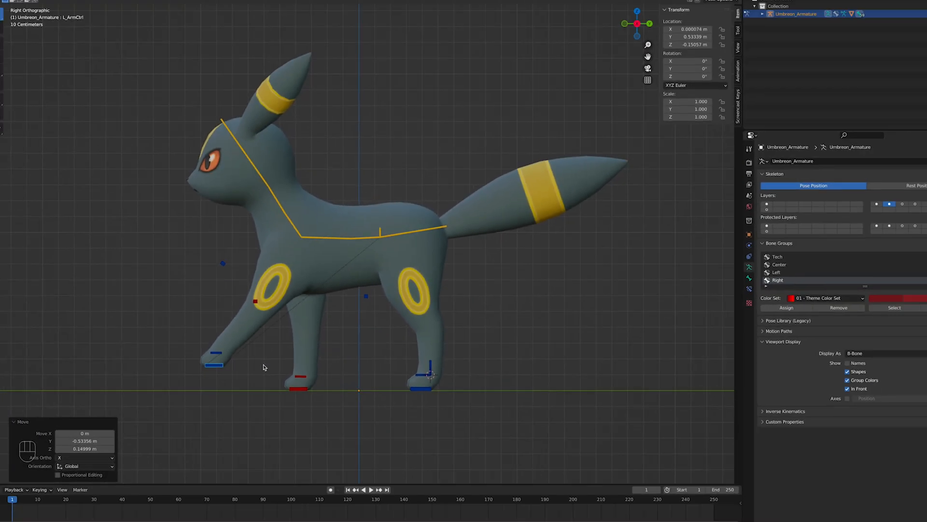
key(super+z)
Inspect the first armature layer of the second block, show only the second layer again and make the Center bone group active.
middle_drag(259, 365, 491, 385)
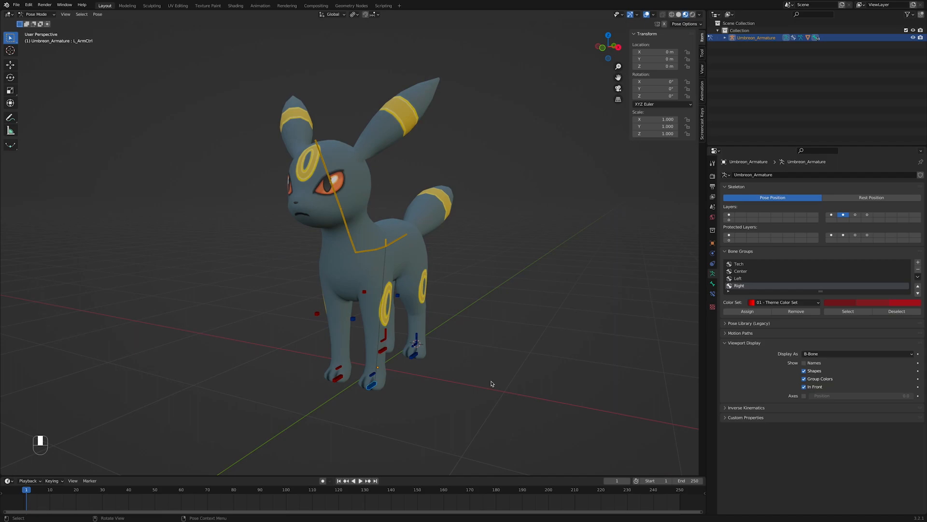
shift+click(831, 214)
middle_drag(603, 273, 533, 276)
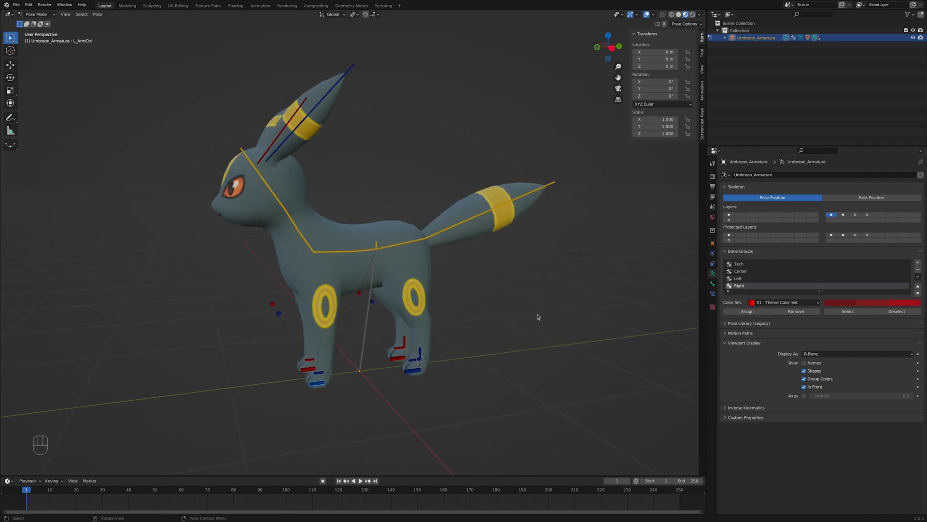
middle_drag(538, 317, 434, 357)
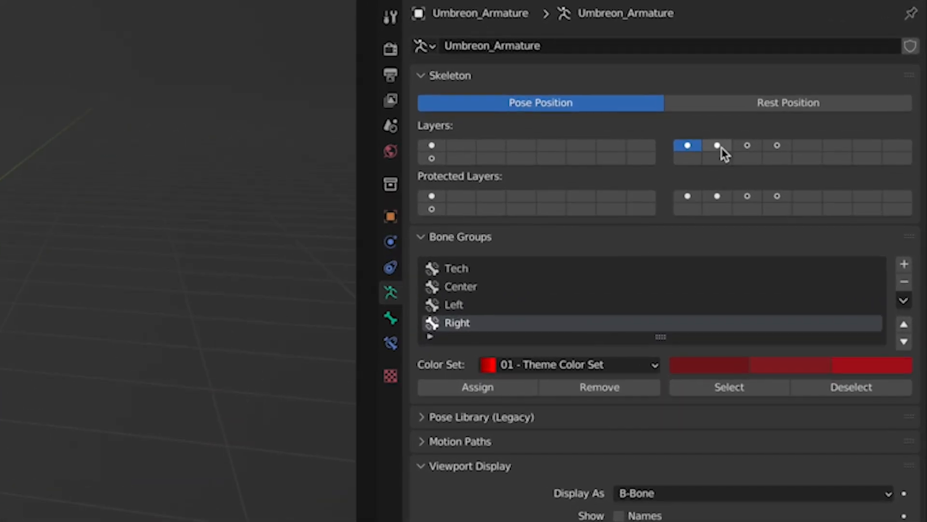
click(844, 215)
click(497, 289)
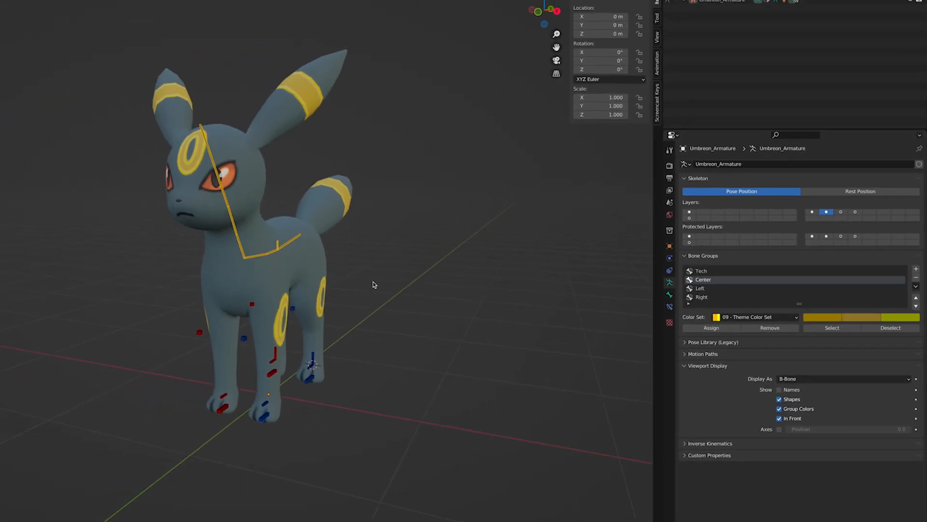
Add the selected left front paw control to the sixth bone layer of the second block, keeping its existing layers.
middle_drag(360, 293, 349, 292)
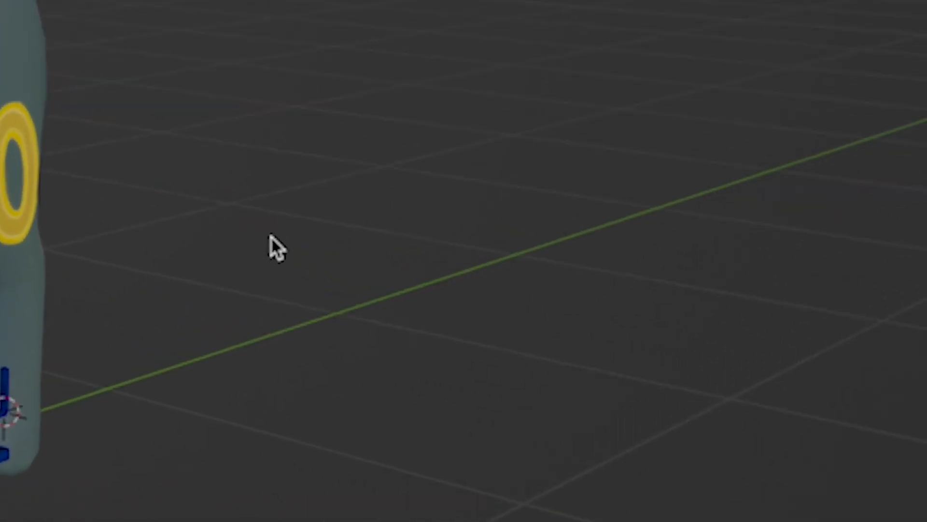
key(m)
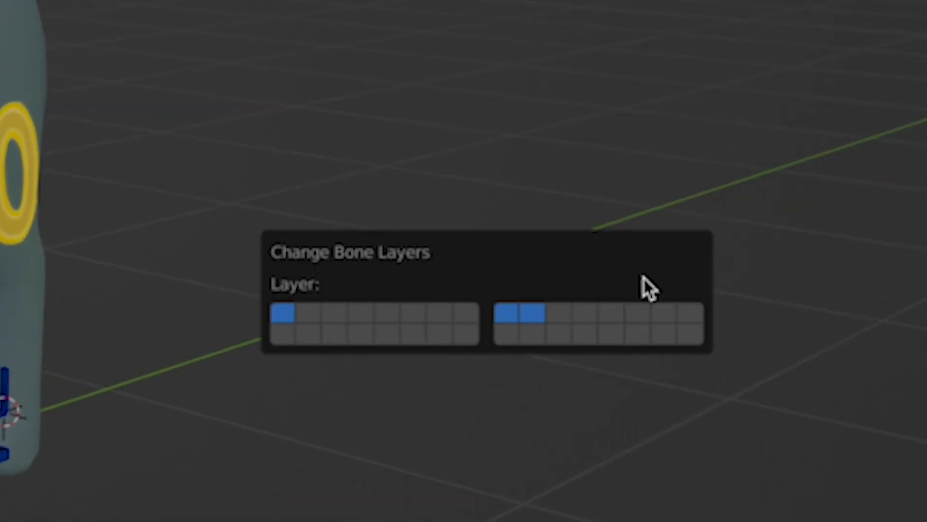
shift+click(643, 311)
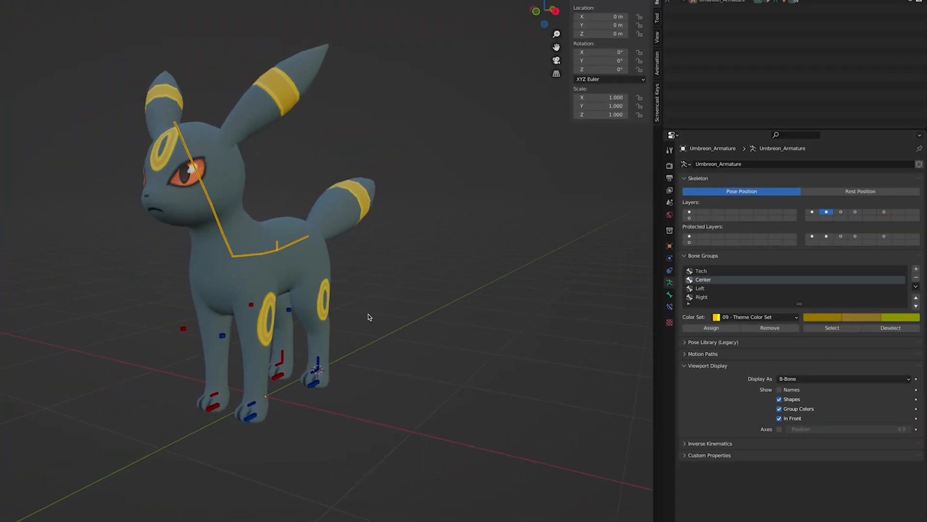
Show the third and then the fourth armature layer of the second block on its own.
click(842, 212)
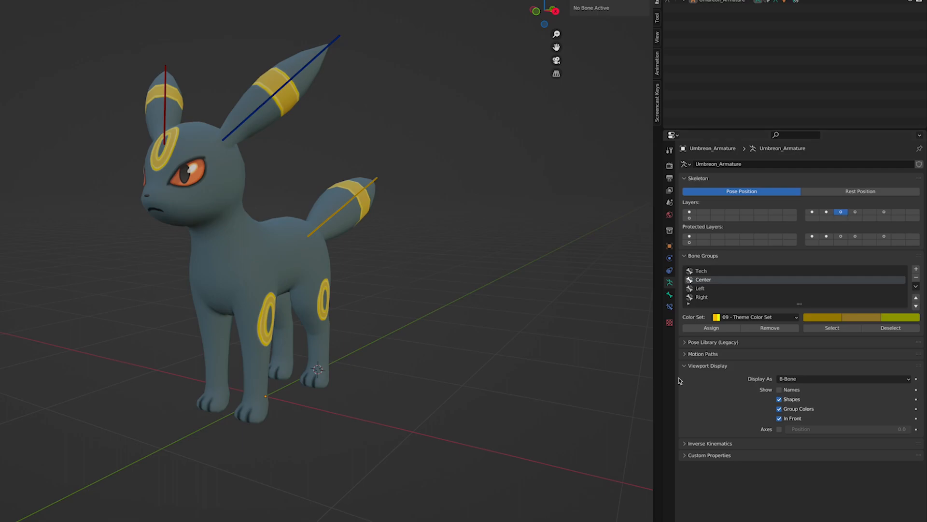
click(820, 328)
click(856, 212)
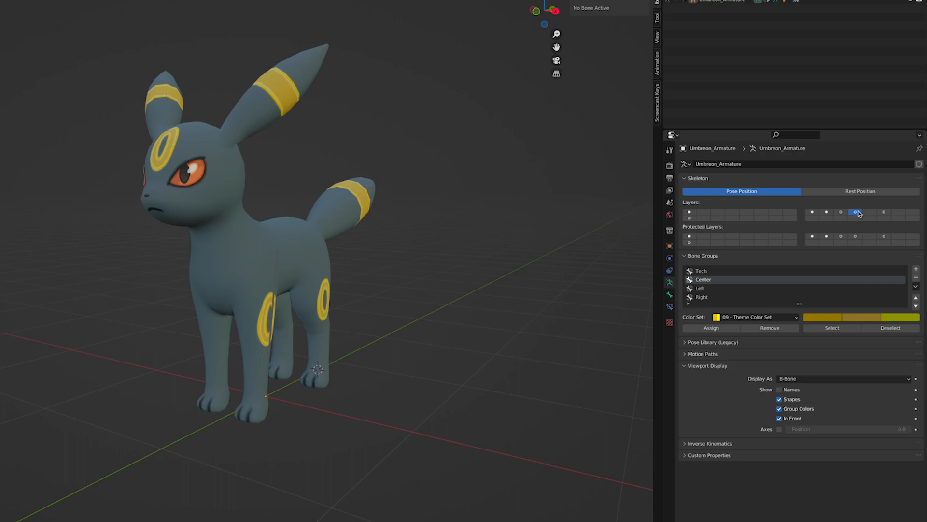
Show only the sixth armature layer of the second block and inspect the bones on it.
middle_drag(351, 385, 347, 419)
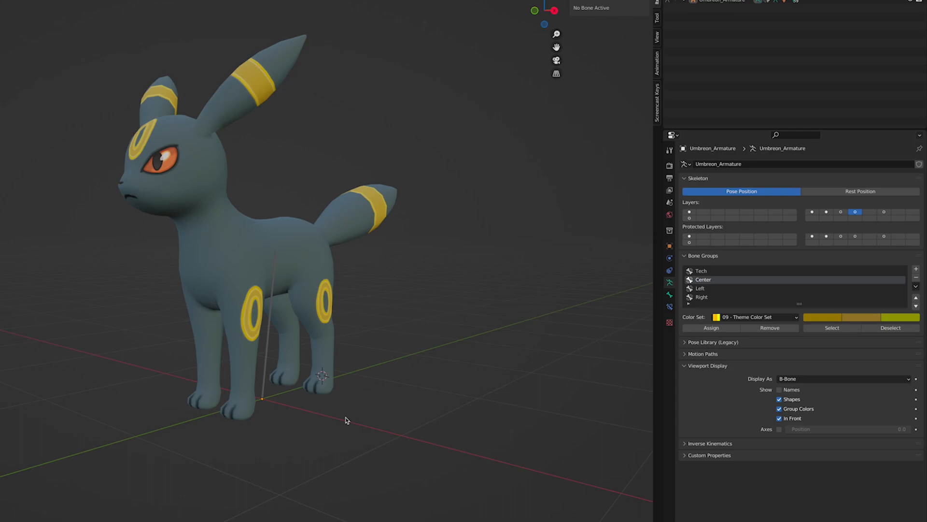
click(883, 212)
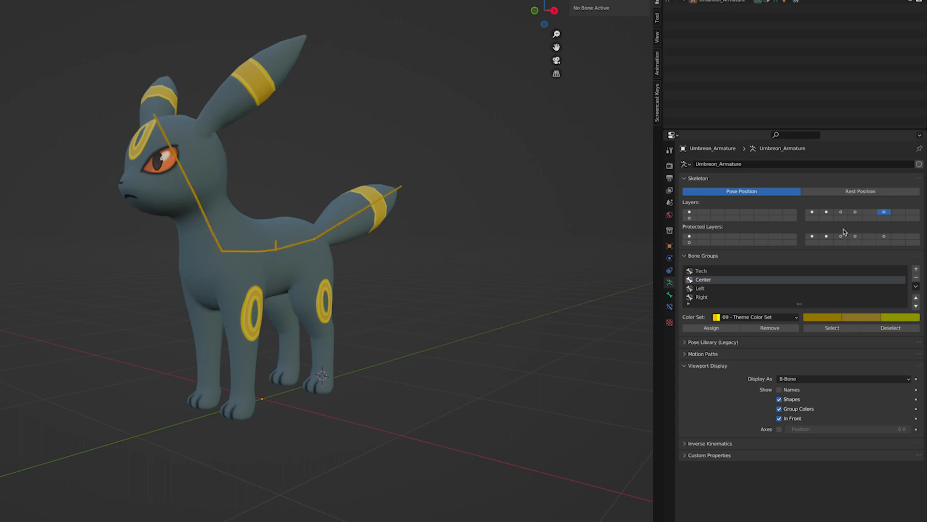
middle_drag(416, 374, 436, 382)
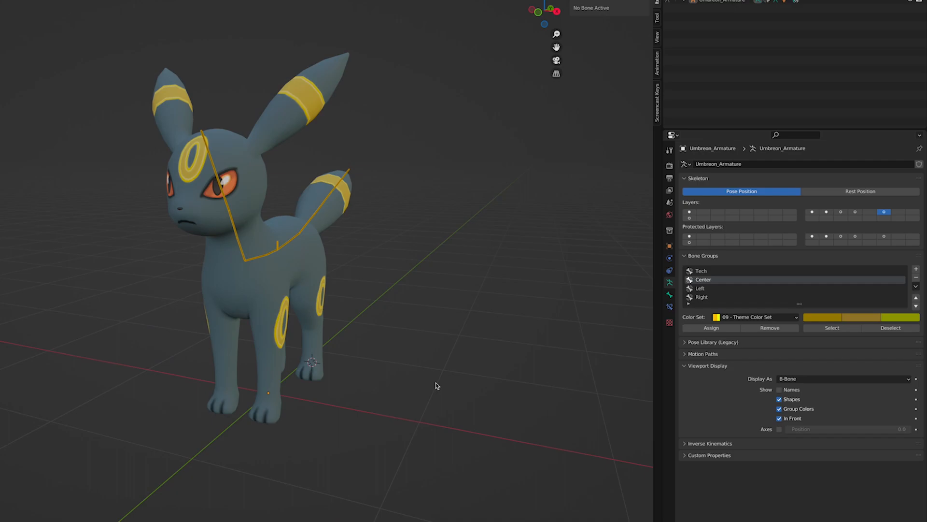
Select the Left group's bones on the second layer of the second block and add them to its seventh layer, keeping their existing layers.
click(702, 290)
click(826, 213)
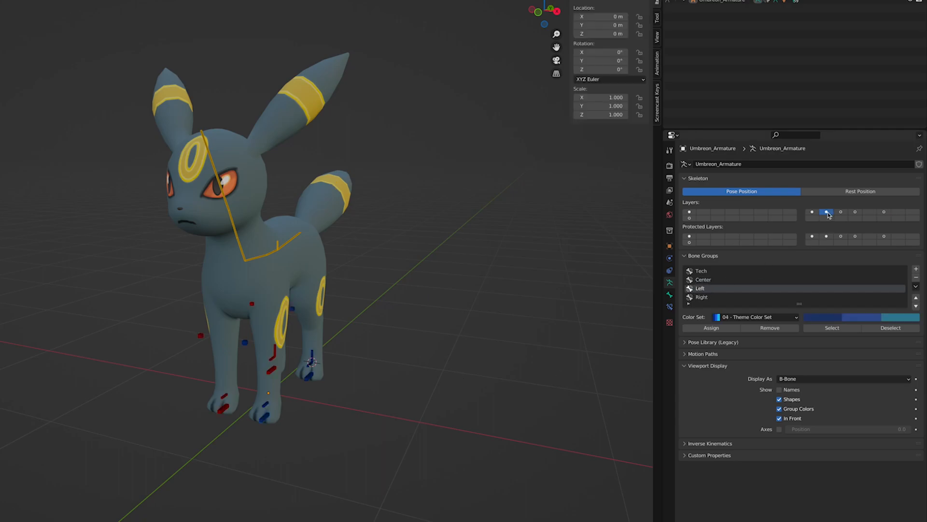
click(840, 329)
key(m)
click(475, 402)
click(356, 375)
Add the Left group's bones on the third layer of the second block to its seventh layer as well.
click(842, 213)
click(832, 327)
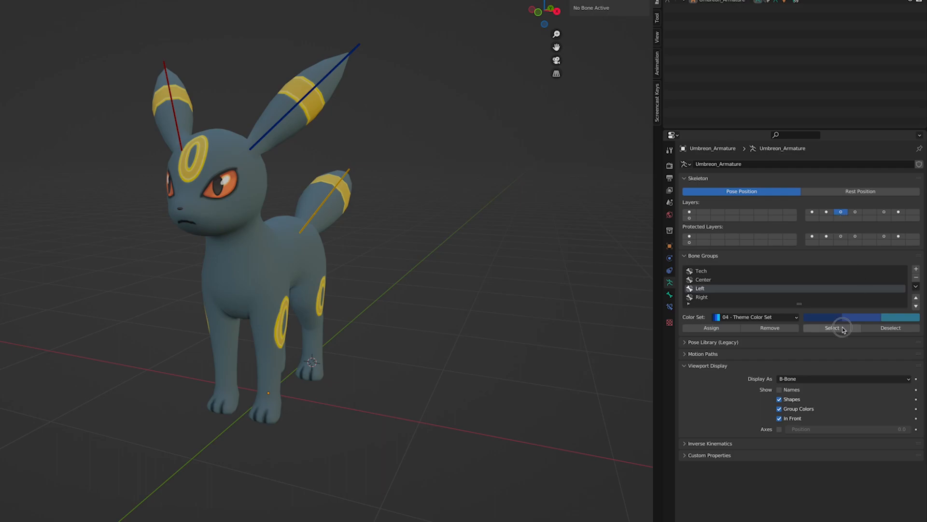
key(m)
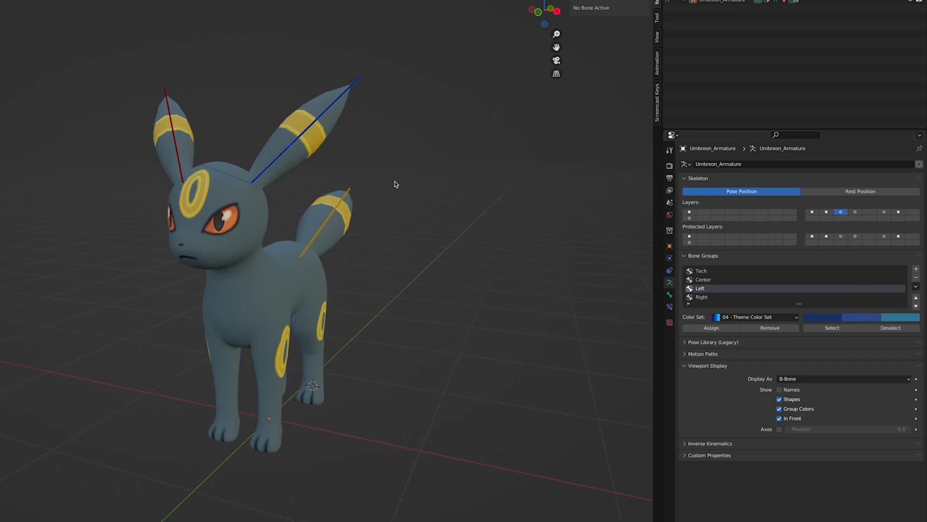
click(394, 180)
Make the Right bone group active and add its bones on the second layer of the second block to the eighth layer.
click(710, 297)
click(826, 212)
middle_drag(355, 416, 482, 412)
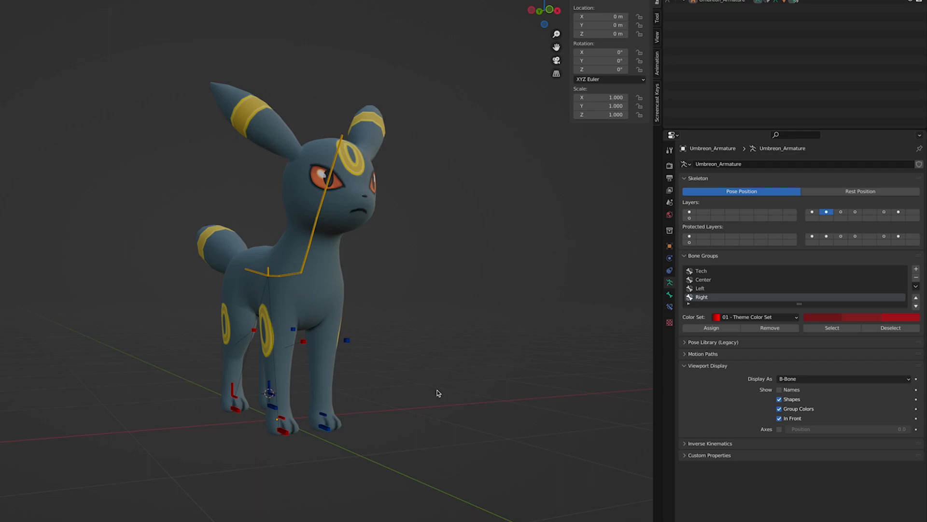
key(m)
Add the Right group's bones on the third layer of the second block to its eighth layer as well.
click(841, 212)
middle_drag(452, 305, 446, 389)
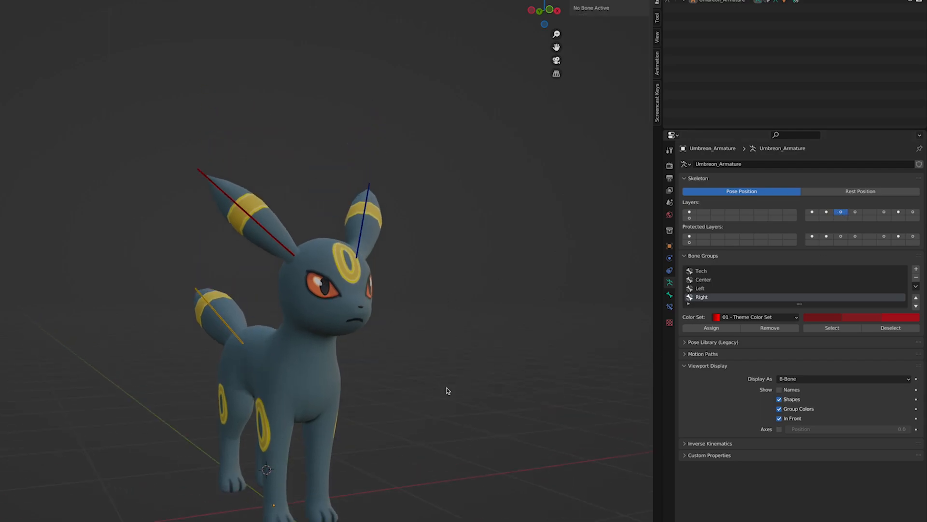
key(m)
middle_drag(490, 323, 414, 381)
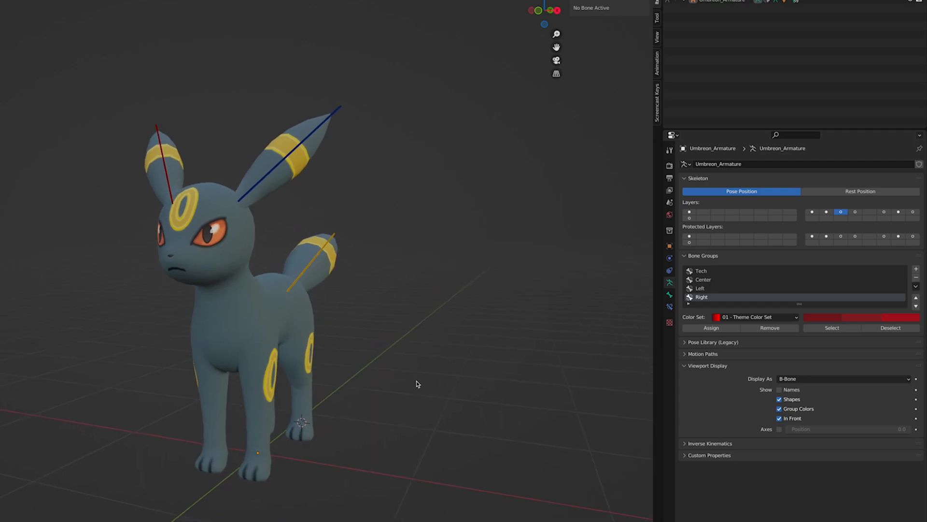
Show the seventh and then the eighth armature layer of the second block on its own.
click(899, 212)
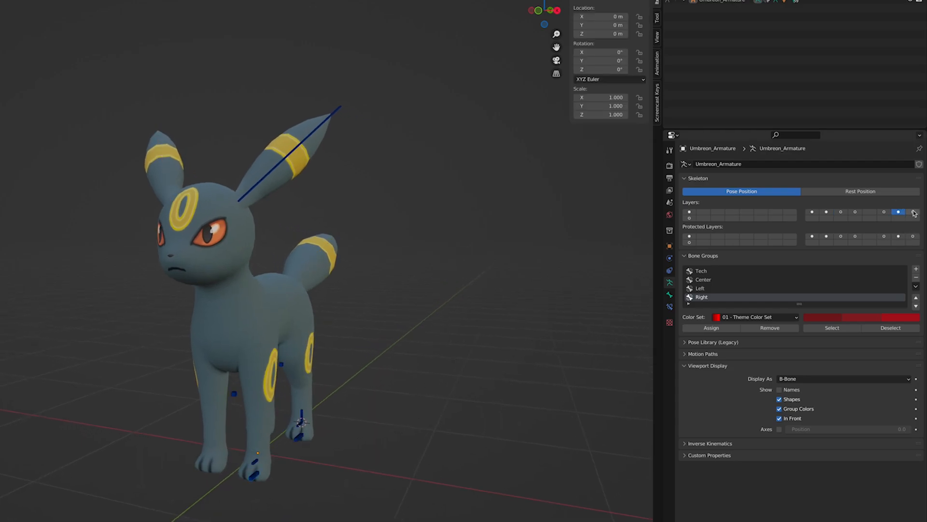
click(913, 211)
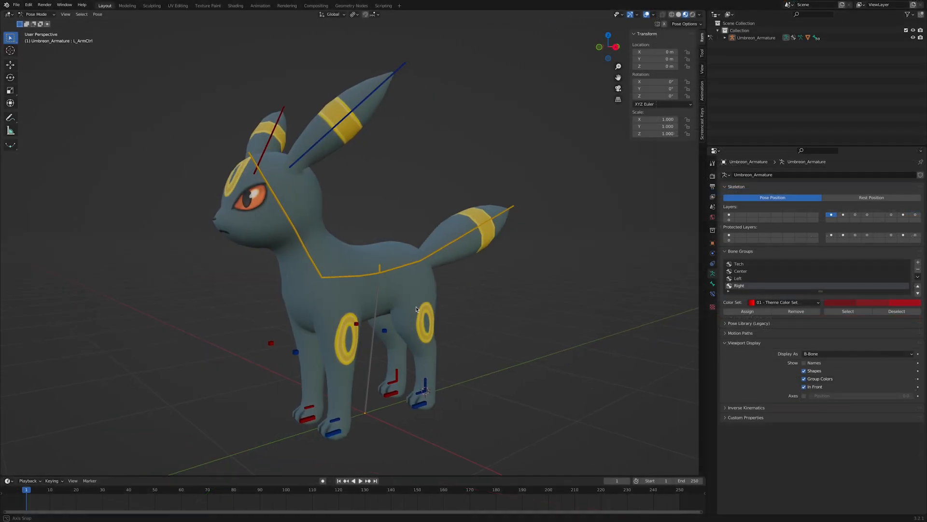
Try moving the left front paw control L_ArmCtrl and rotating the tail bone Tail1.
click(344, 428)
key(g)
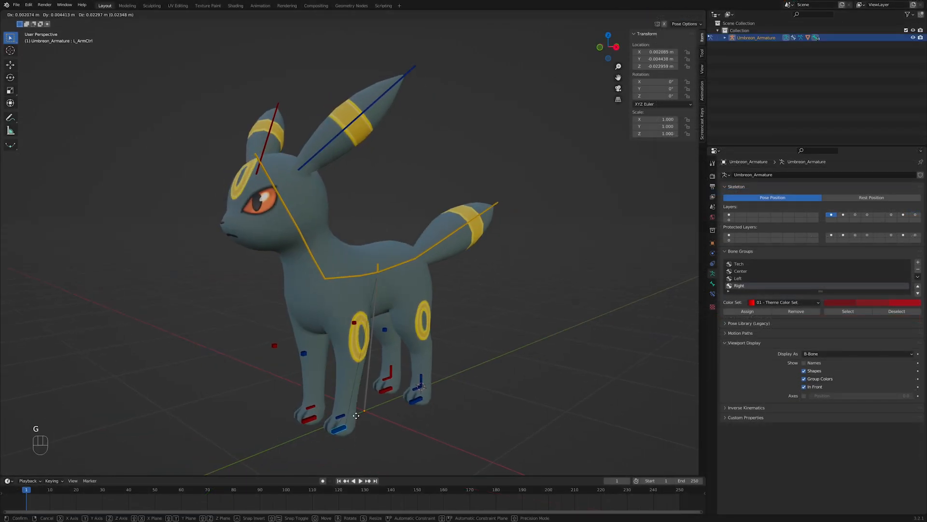
right_click(320, 395)
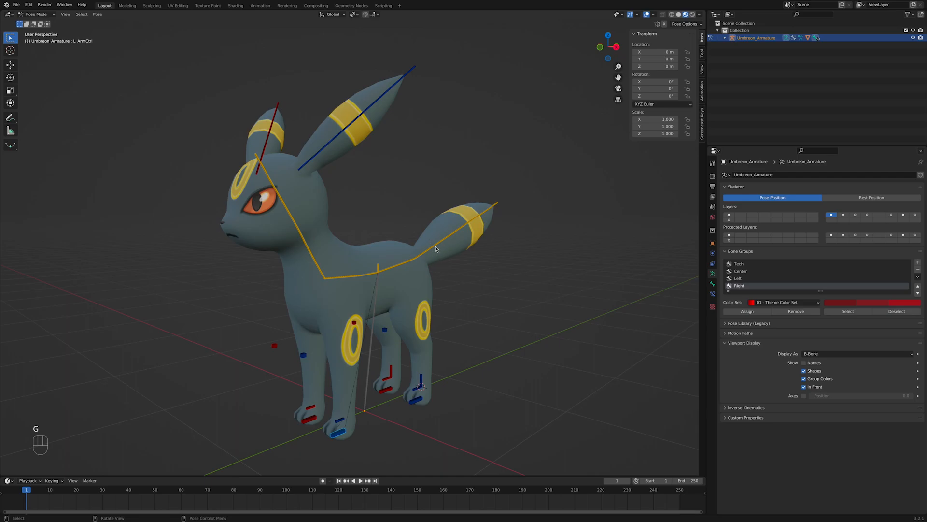
click(435, 247)
key(r)
right_click(476, 317)
middle_drag(484, 326, 497, 331)
click(497, 324)
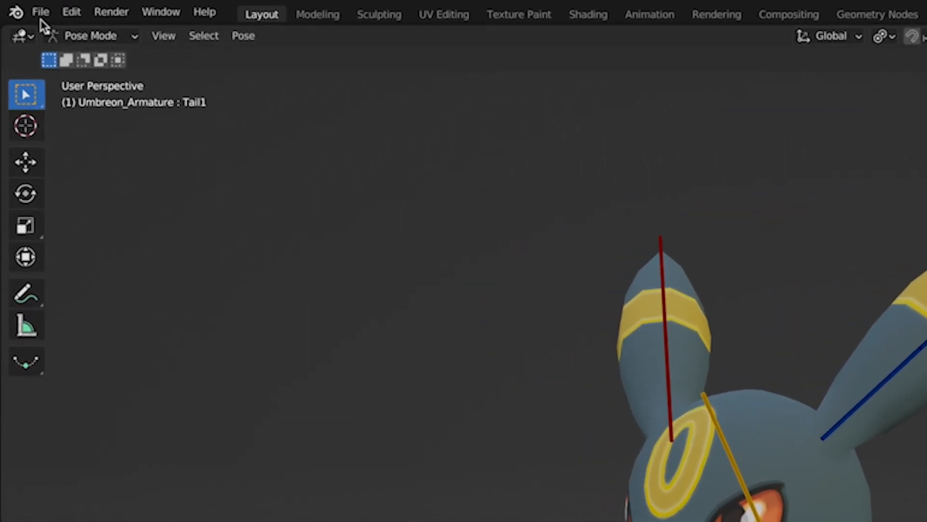
Save the rigging file under the new name UmbreonRig.blend in the Umbreon folder.
click(16, 6)
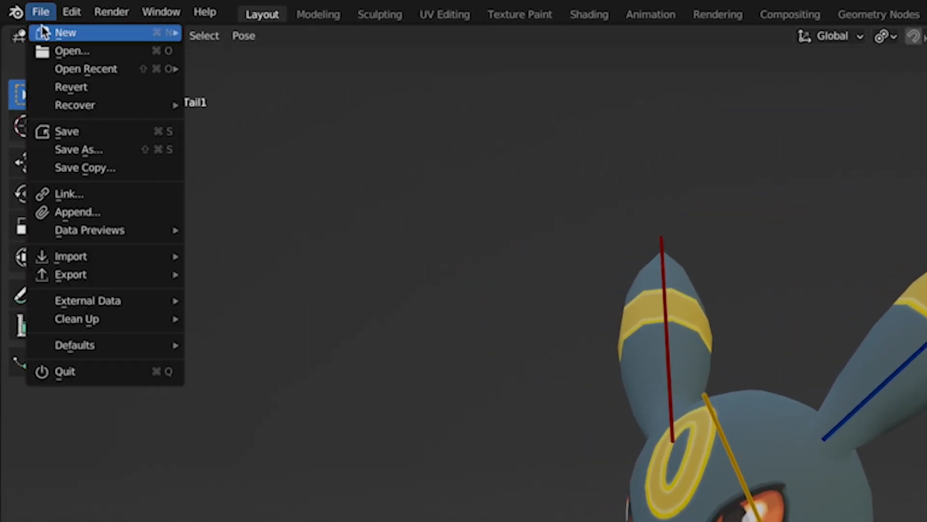
click(107, 155)
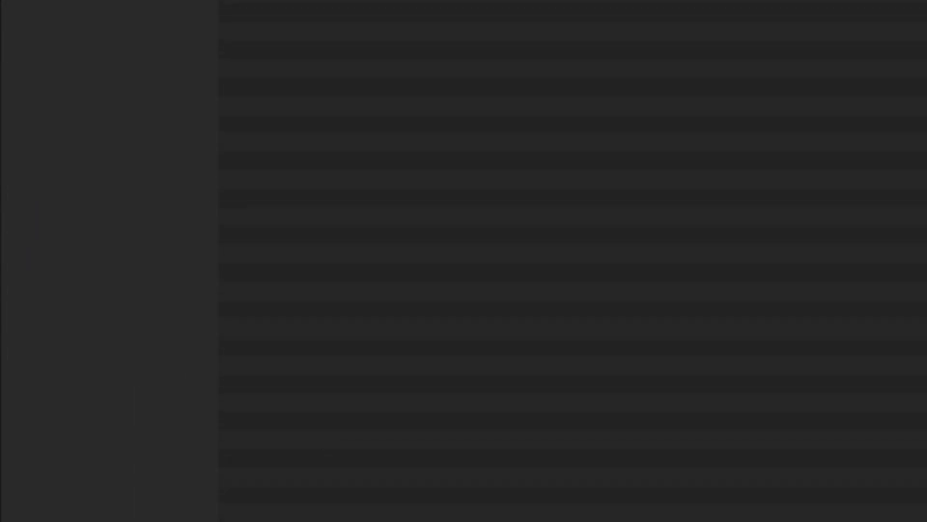
click(283, 483)
click(277, 483)
drag(278, 483, 450, 484)
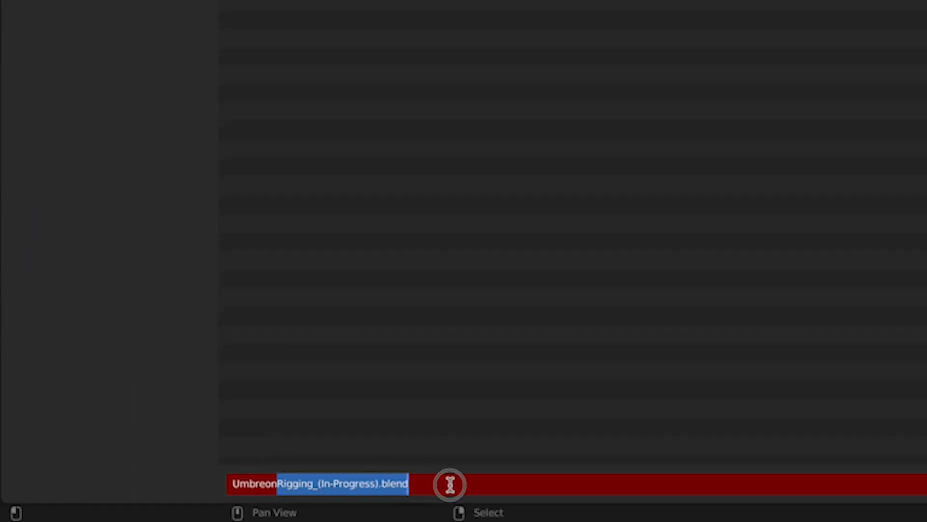
key(BackSpace)
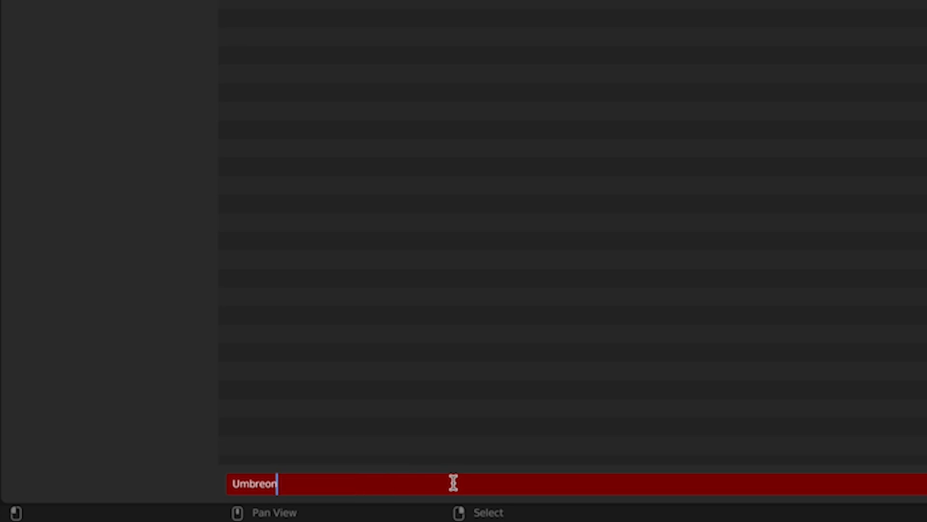
text(Rig)
key(Return)
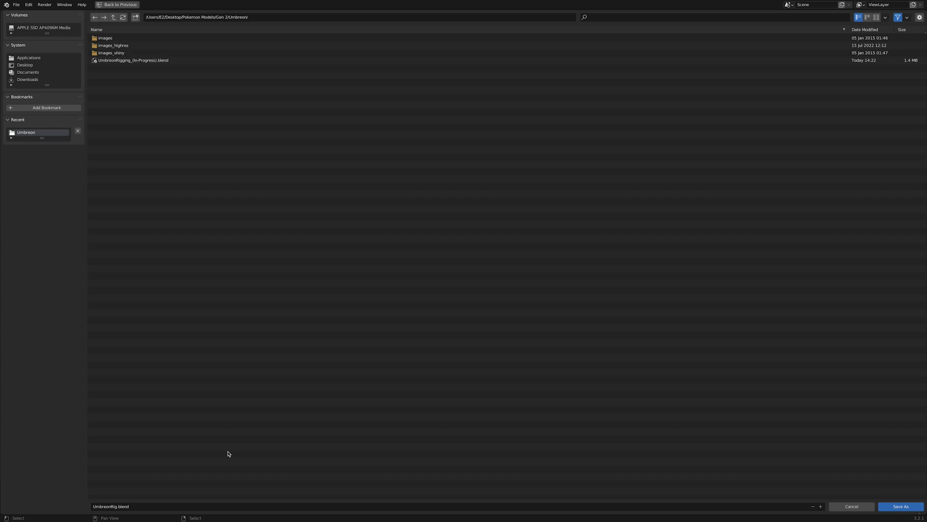
click(880, 505)
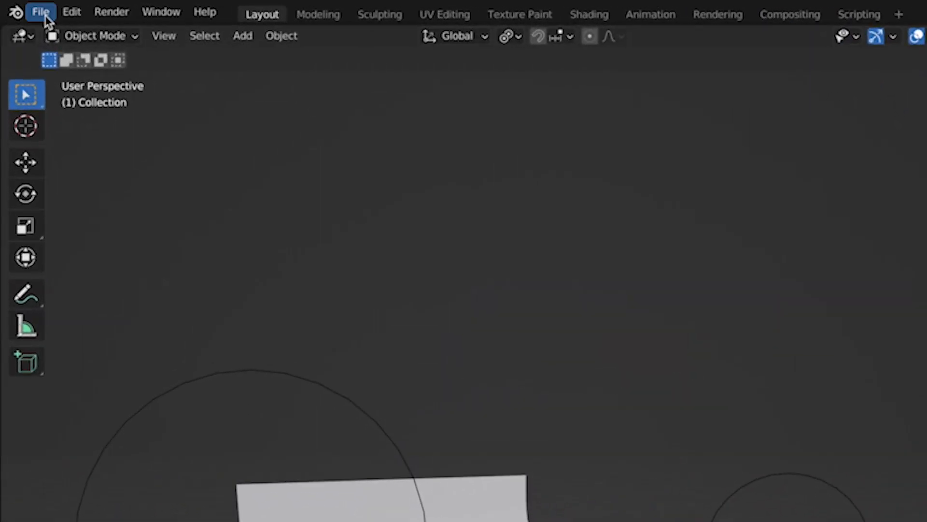
Append the Umbreon and Umbreon_Armature objects from UmbreonRig.blend in the Umbreon folder to the render scene.
click(16, 4)
click(144, 217)
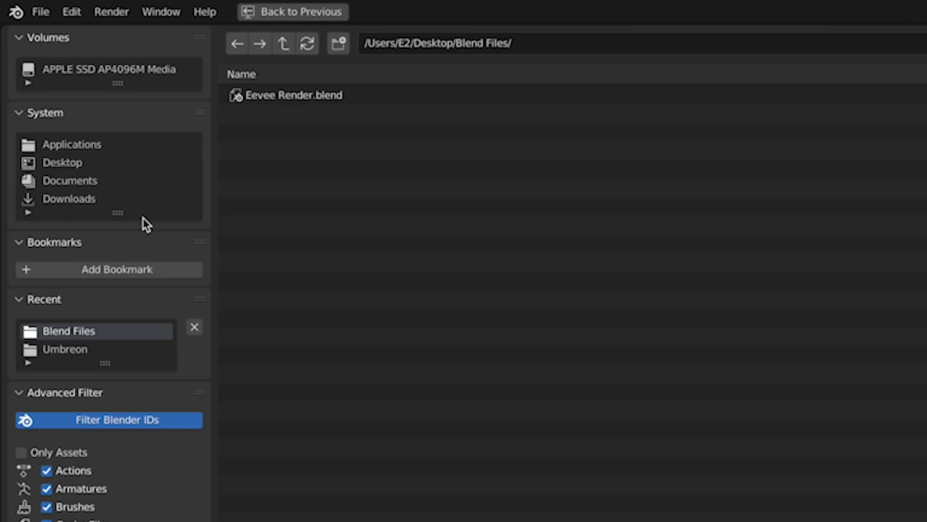
click(79, 346)
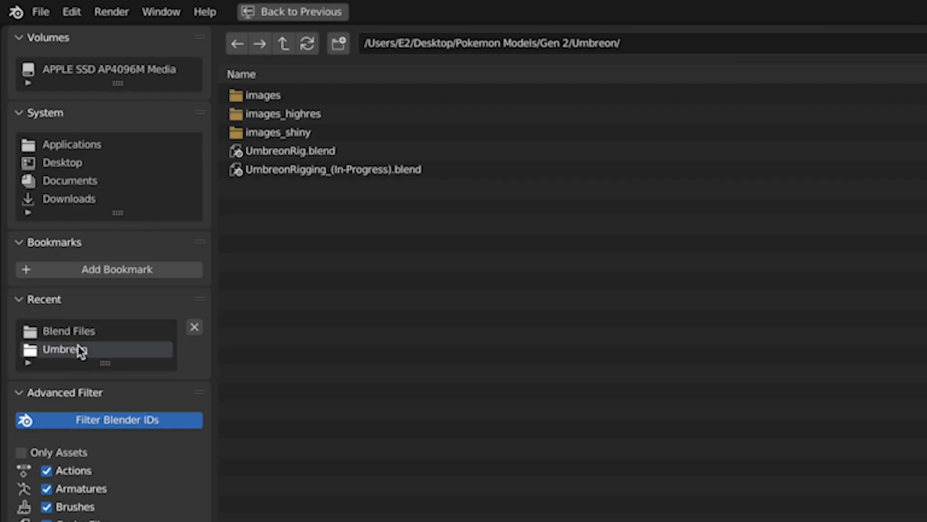
double_click(332, 152)
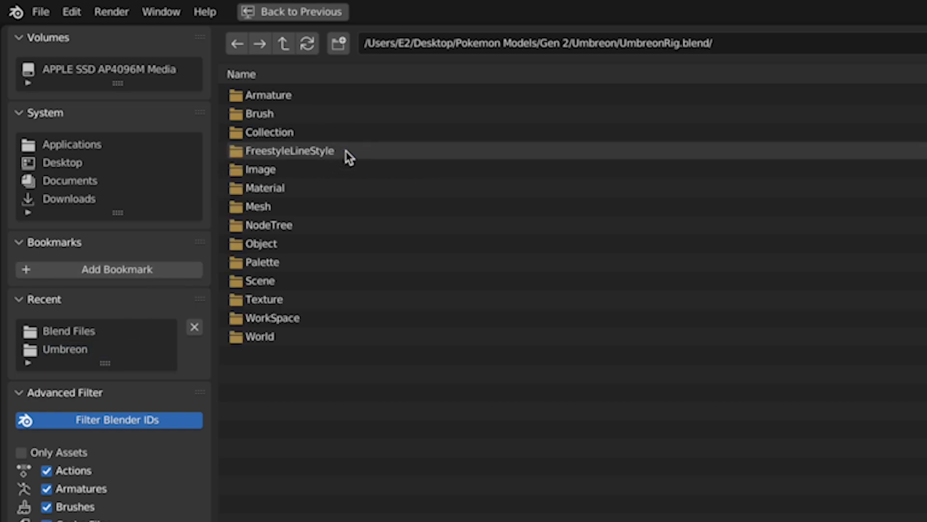
double_click(285, 243)
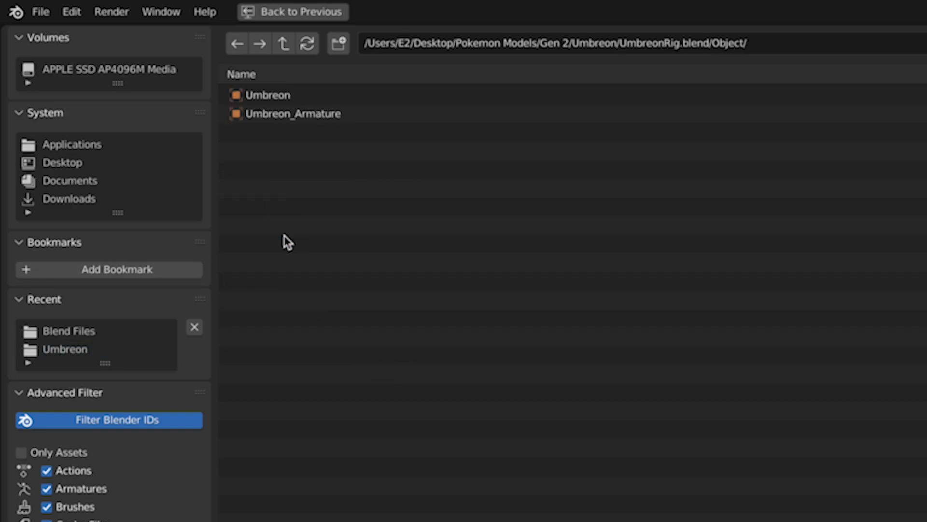
click(311, 97)
shift+click(314, 115)
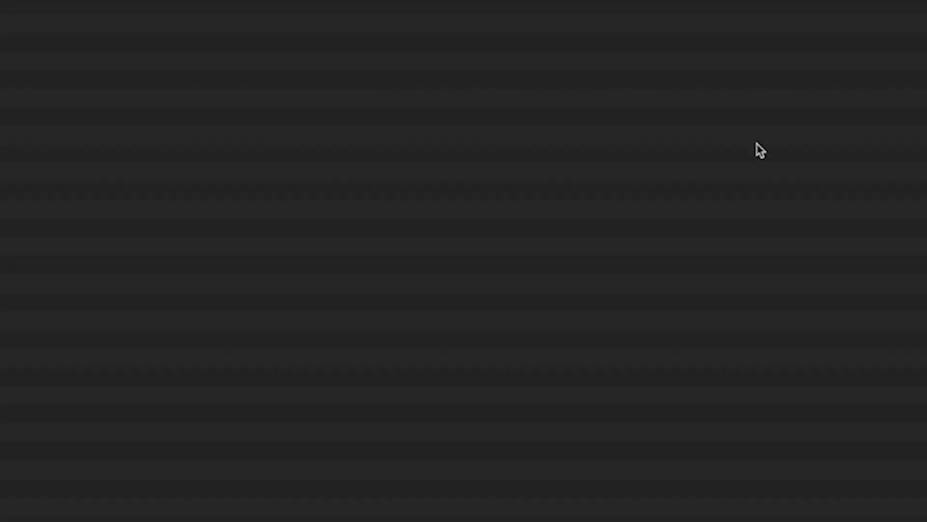
click(847, 483)
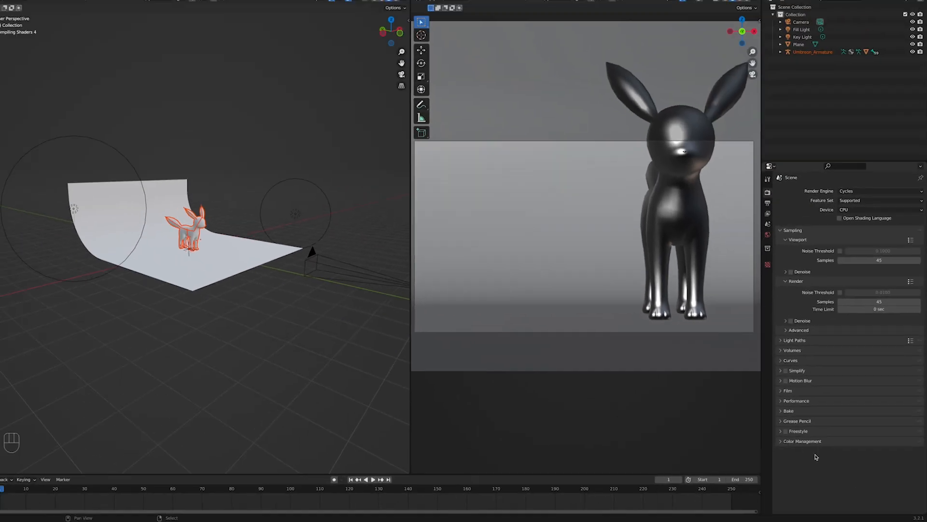
Select the appended Umbreon_Armature on the backdrop and switch it to Pose Mode.
middle_drag(260, 280, 256, 276)
key(KP_Decimal)
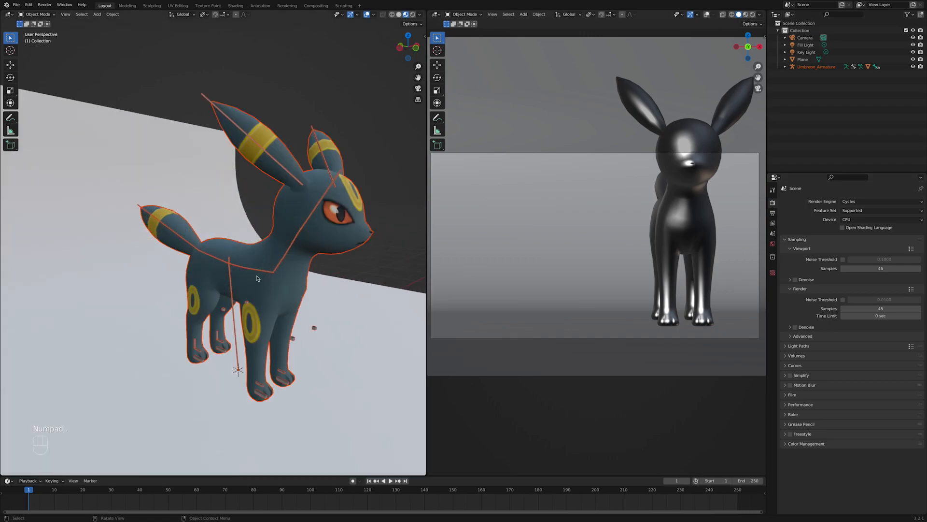
scroll(294, 299, down, 2)
middle_drag(294, 299, 272, 295)
click(233, 263)
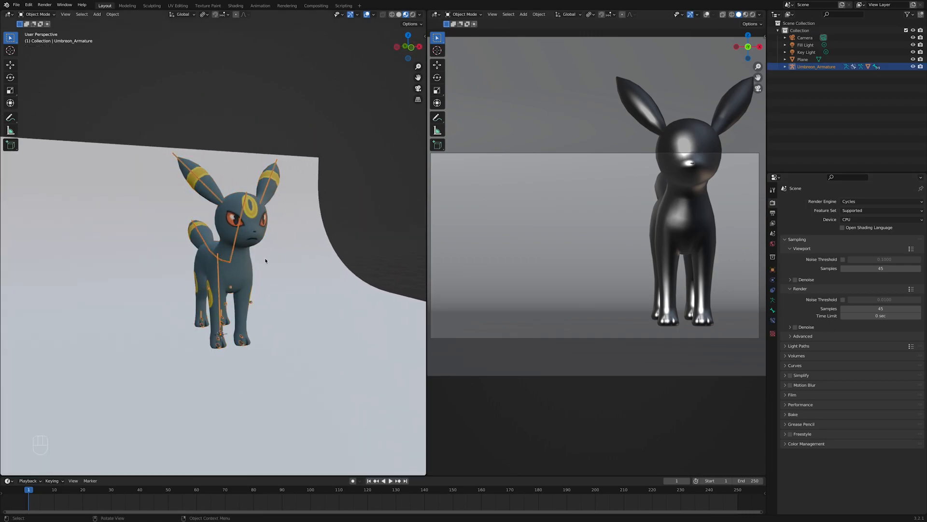
key(ctrl+Tab)
Try moving the Waist bone and rotating the Spine2 bone of the appended rig.
middle_drag(348, 300, 299, 300)
click(199, 262)
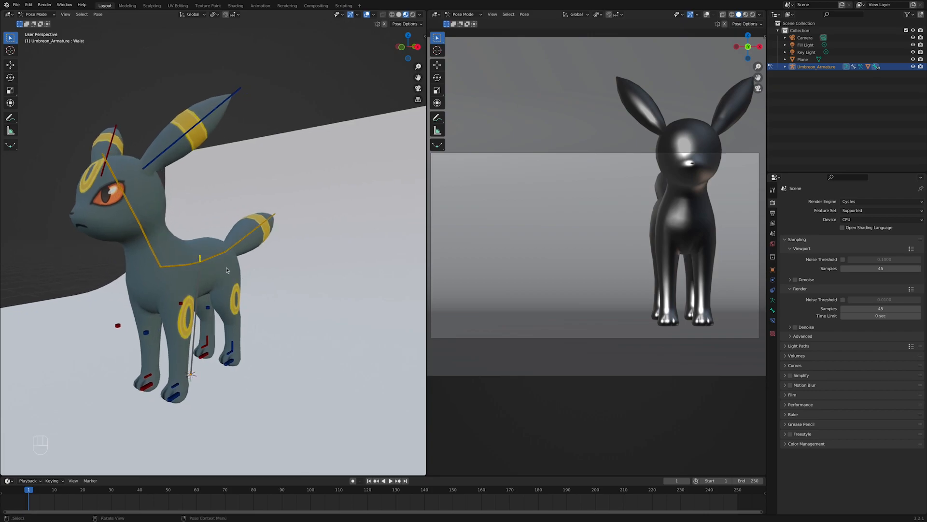
key(g)
key(r)
right_click(230, 265)
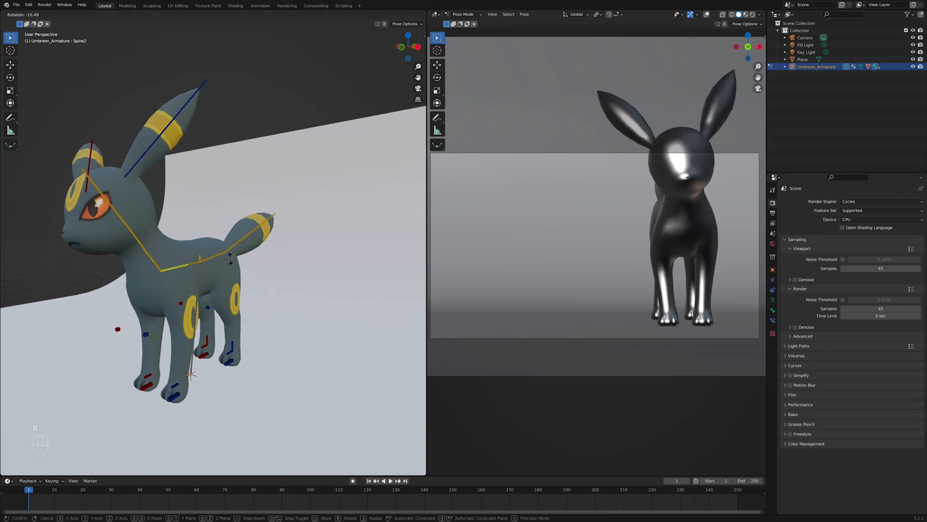
Check the appended armature's second, third, fourth, sixth, seventh and eighth layers in the second block, and return to the first.
click(773, 300)
click(867, 242)
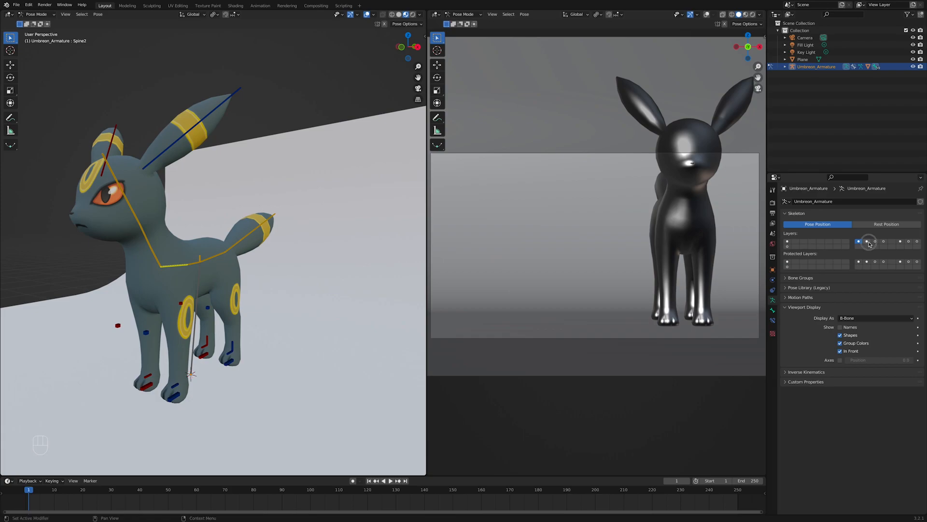
click(875, 242)
click(884, 241)
click(901, 242)
click(909, 242)
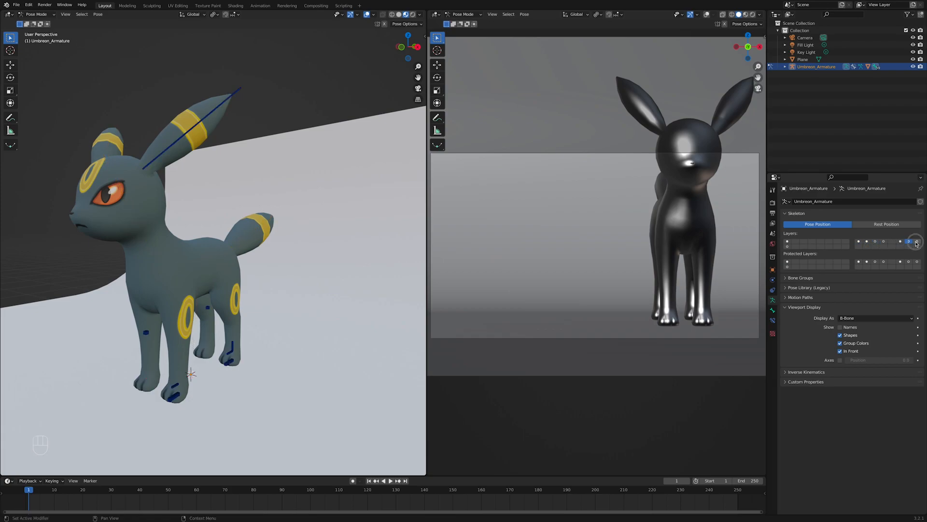
click(916, 243)
click(858, 243)
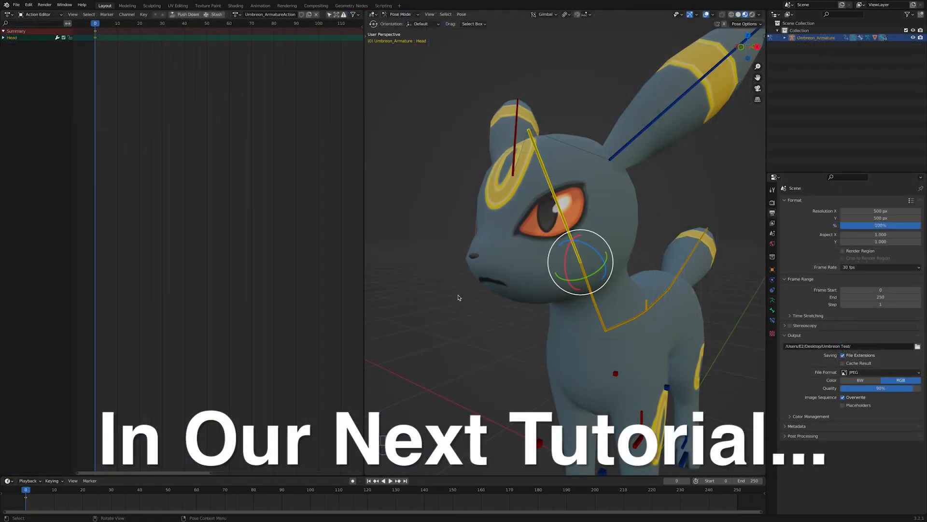
Keyframe the Head bone tilted down at frame 10 and with its rotation cleared at frame 20, and play the animation.
key(i)
click(663, 173)
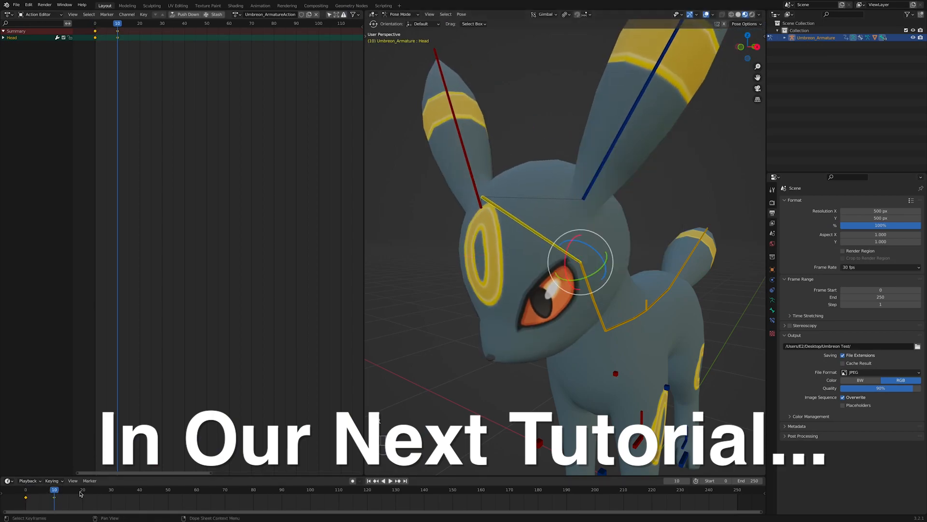
click(139, 23)
key(alt+r)
key(i)
click(685, 223)
key(shift+Left)
key(space)
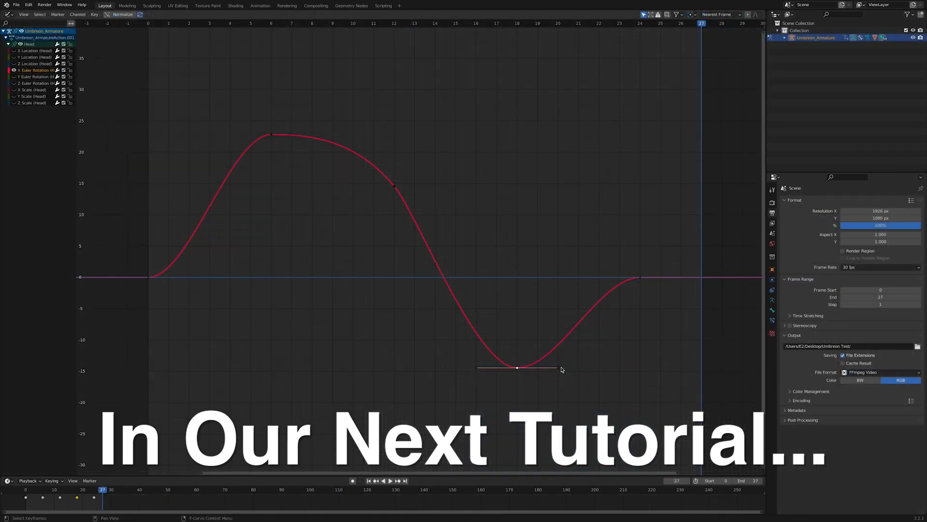
Move the frame 18 keyframe on the Head bone's X Euler Rotation curve and open the output file format choices.
key(g)
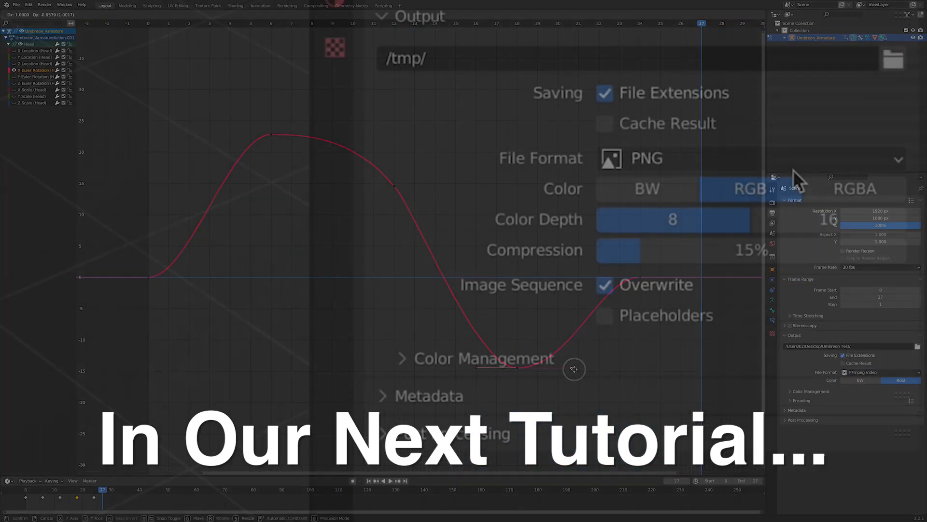
click(793, 167)
click(847, 297)
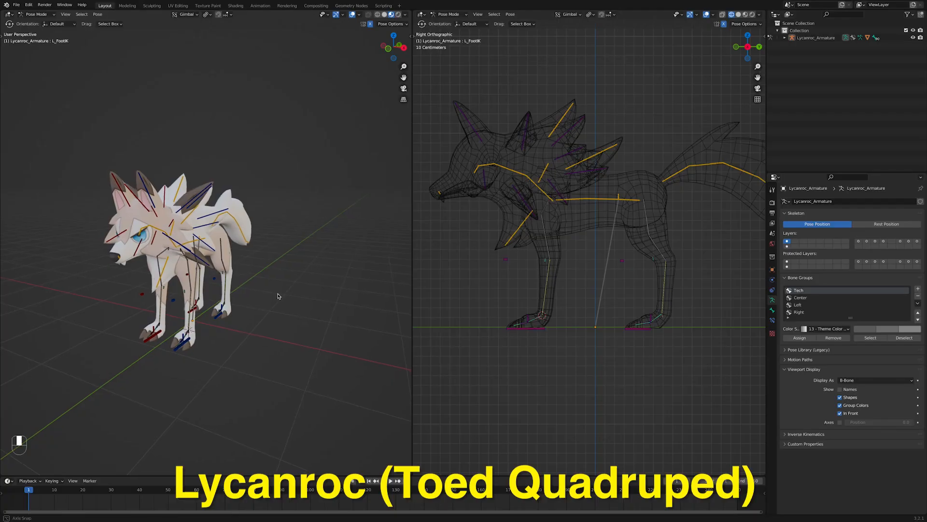
Check the Lycanroc armature's bone layers one by one in the second block, from the first to the eighth, and return to the second.
middle_drag(281, 296, 203, 296)
click(858, 241)
click(867, 241)
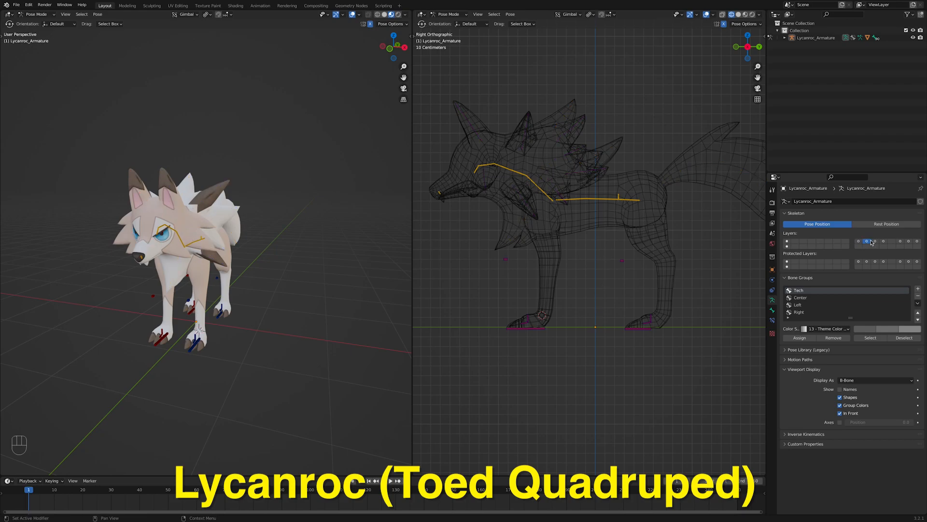
click(875, 241)
click(884, 241)
click(892, 241)
click(900, 241)
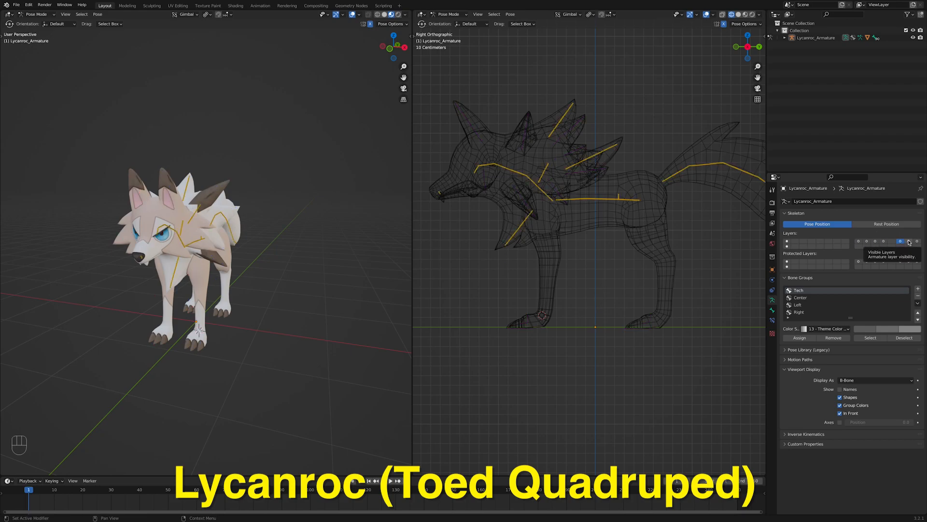
click(909, 242)
click(917, 242)
click(868, 242)
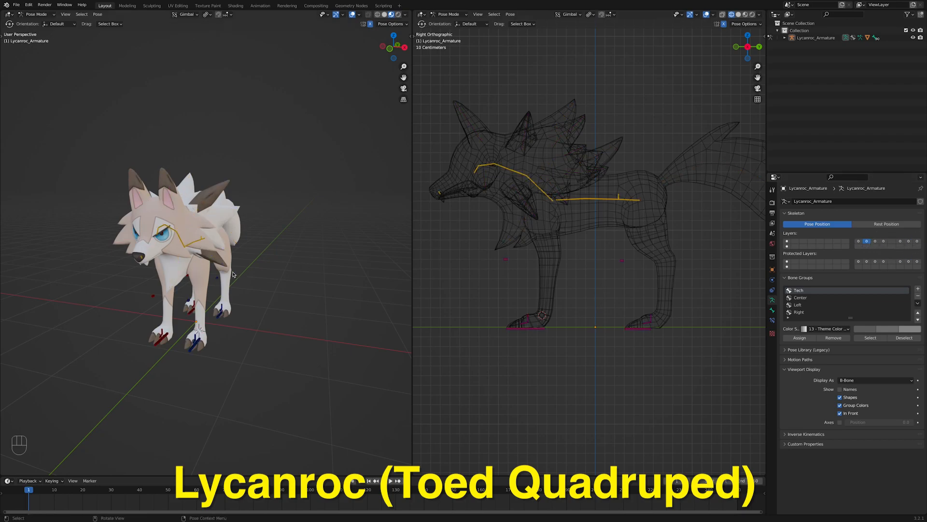
Try moving the Waist bone of the Lycanroc rig.
scroll(197, 229, up, 4)
click(205, 244)
key(g)
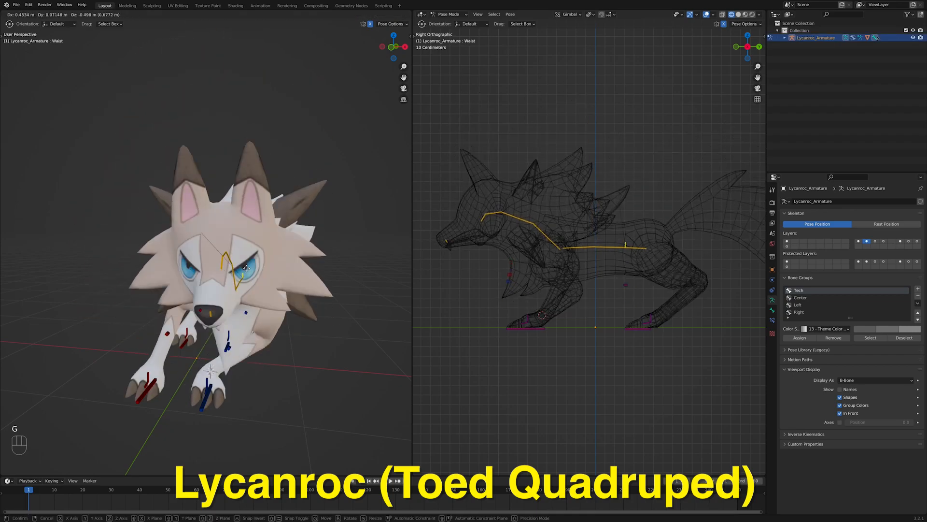
right_click(222, 283)
Try moving the L_HandPole bone and the L_FootPole bone of the Lycanroc rig.
middle_drag(222, 284, 189, 297)
click(147, 268)
key(g)
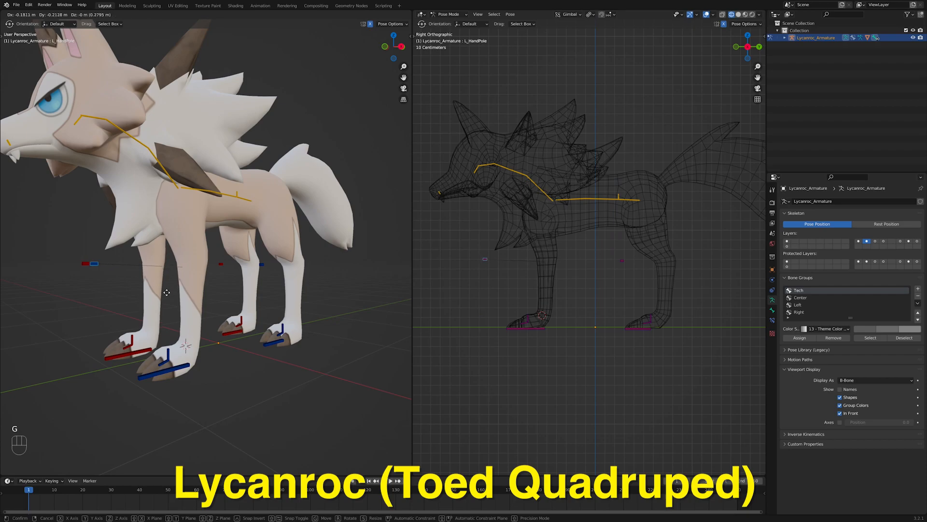
right_click(181, 270)
click(263, 266)
key(g)
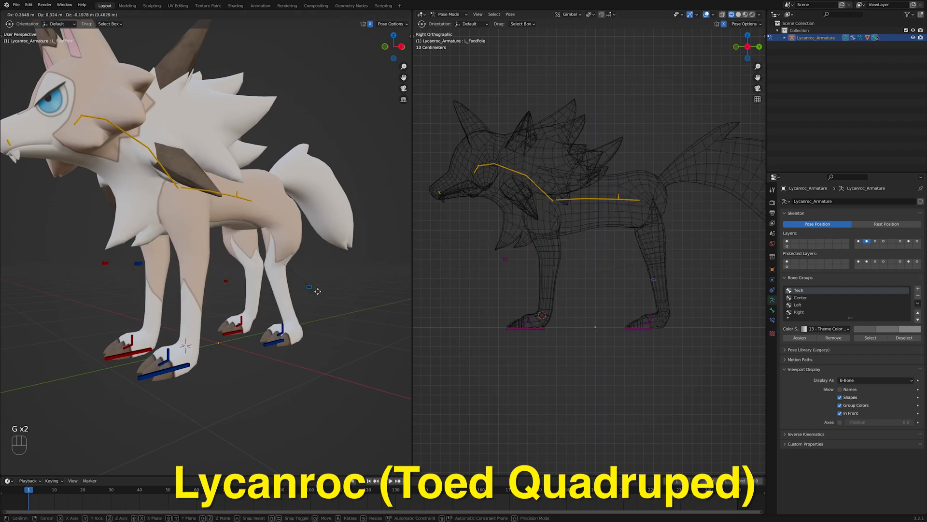
right_click(392, 309)
Try rotating the L_ArmRoll bone and the L_FootRoll bone of Lycanroc in the right orthographic view.
click(528, 317)
key(r)
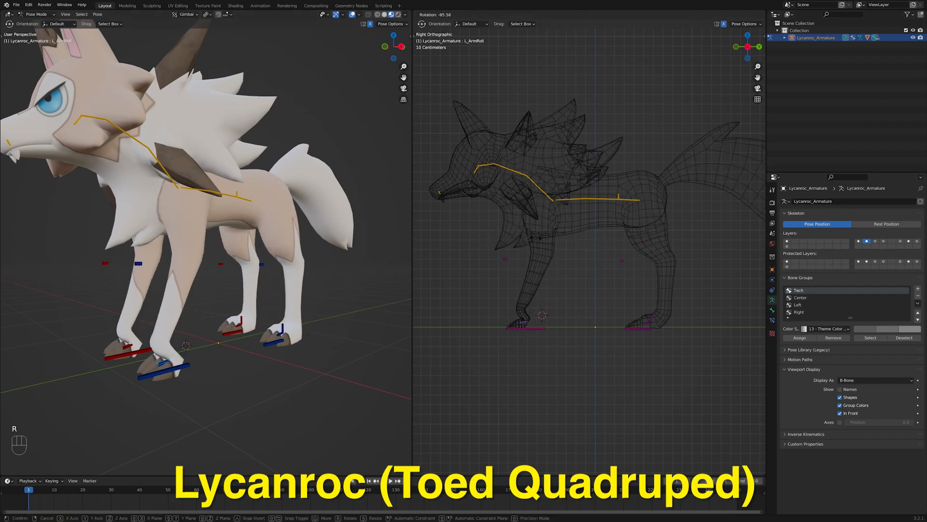
right_click(579, 337)
click(653, 321)
key(r)
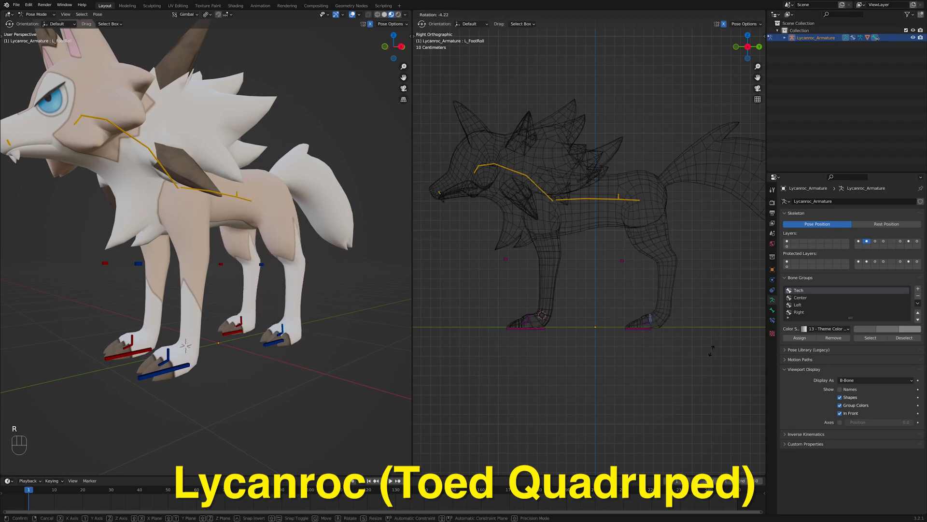
right_click(695, 350)
Try moving and rotating Lycanroc's L_ArmCtrl bone to swing the front leg forward and backward in the right orthographic view.
click(524, 329)
key(g)
click(535, 301)
key(r)
click(521, 306)
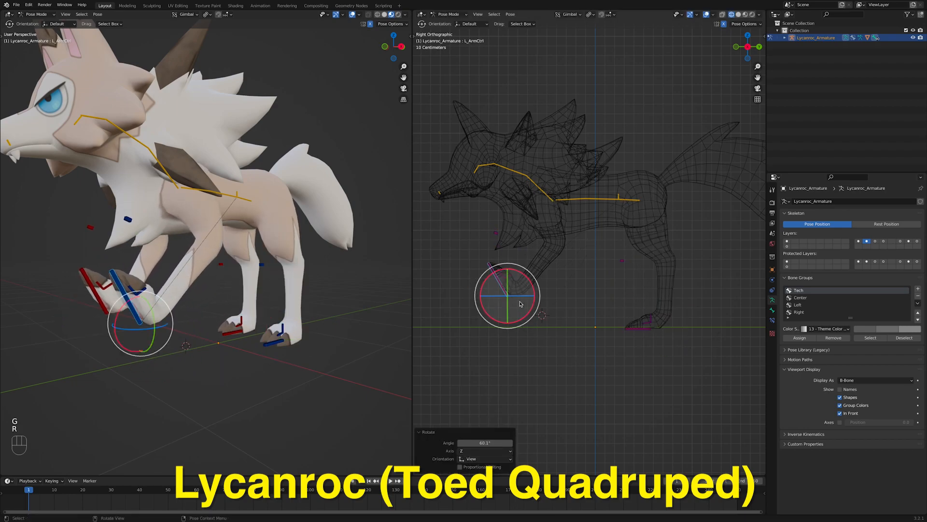
key(g)
click(610, 321)
key(r)
click(607, 331)
key(g)
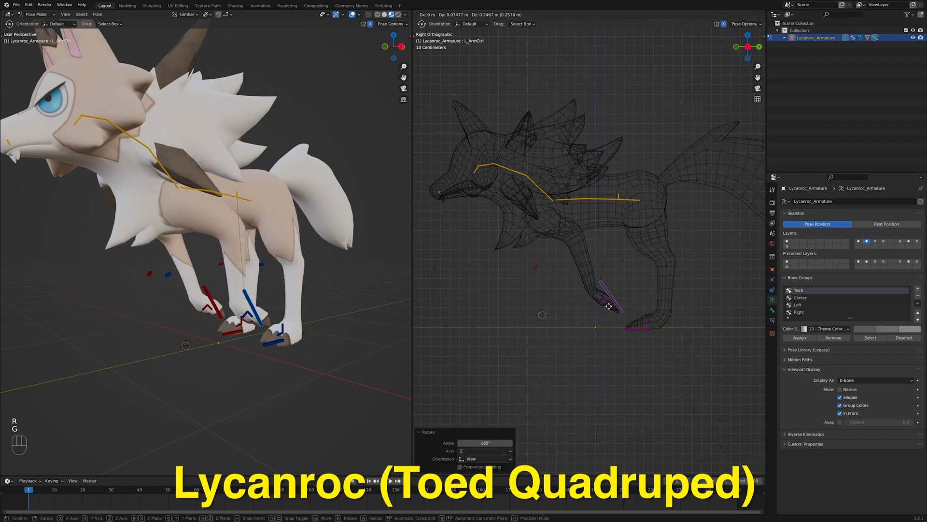
click(613, 308)
click(607, 301)
key(r)
click(616, 314)
Undo all the test moves and rotations of the L_ArmCtrl bone.
key(super+z)
key(super+z)
key(super+z)
key(super+z)
key(super+z)
key(super+z)
key(super+z)
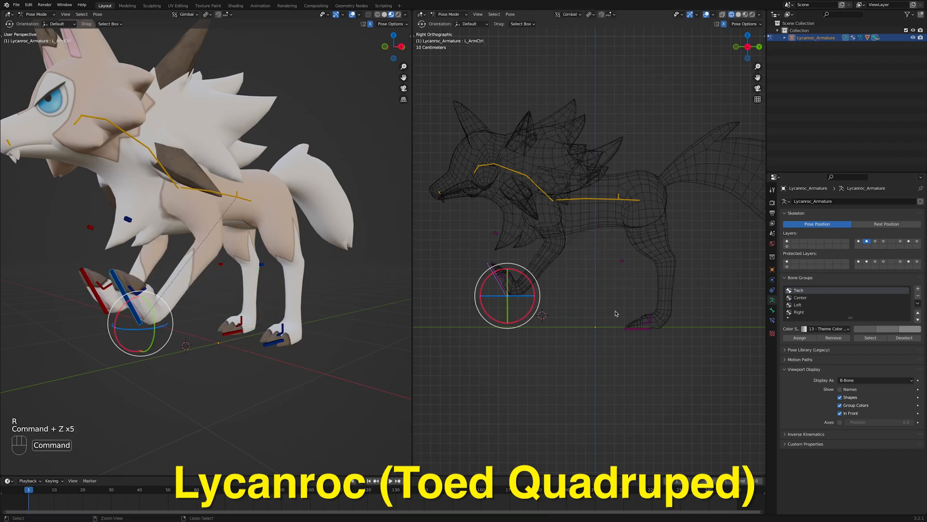
Try moving and rotating Lycanroc's L_FootCtrl bone to swing the hind leg forward and backward in the right orthographic view.
key(g)
click(593, 299)
key(g)
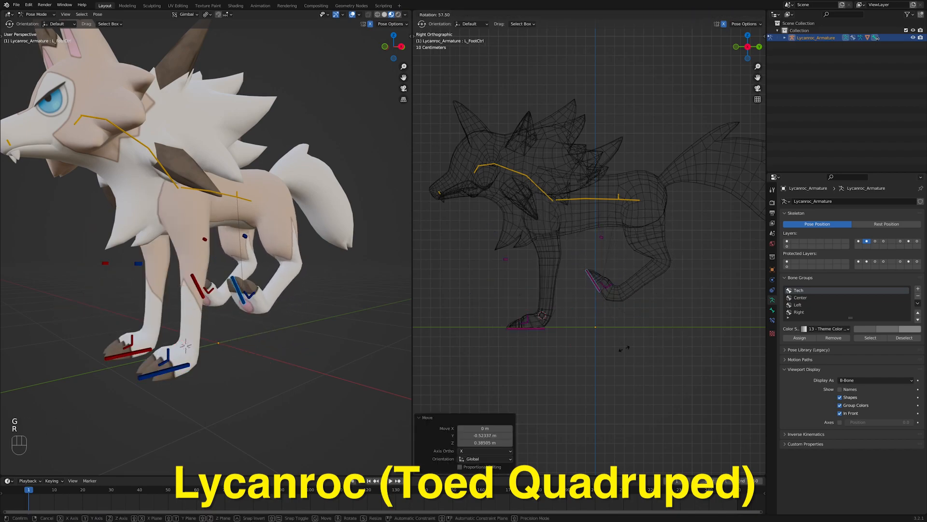
click(597, 321)
key(g)
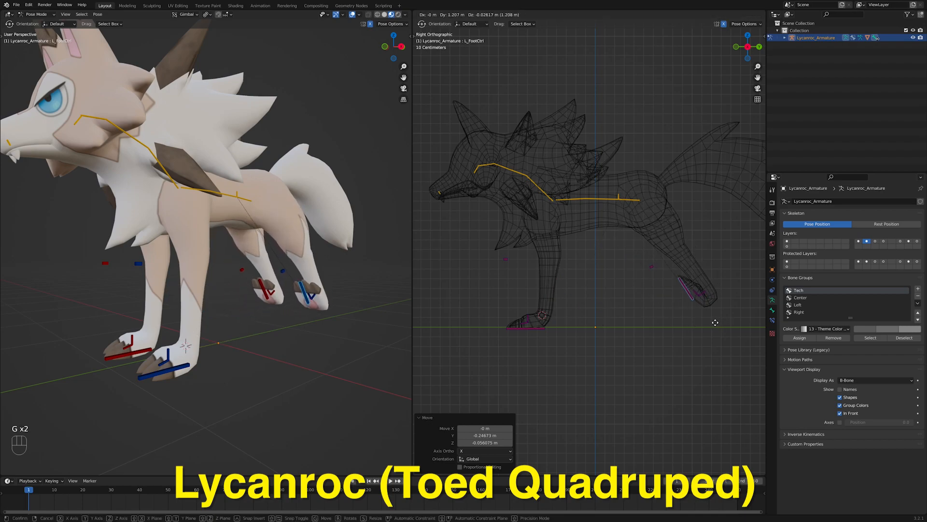
click(714, 321)
key(r)
click(658, 275)
key(g)
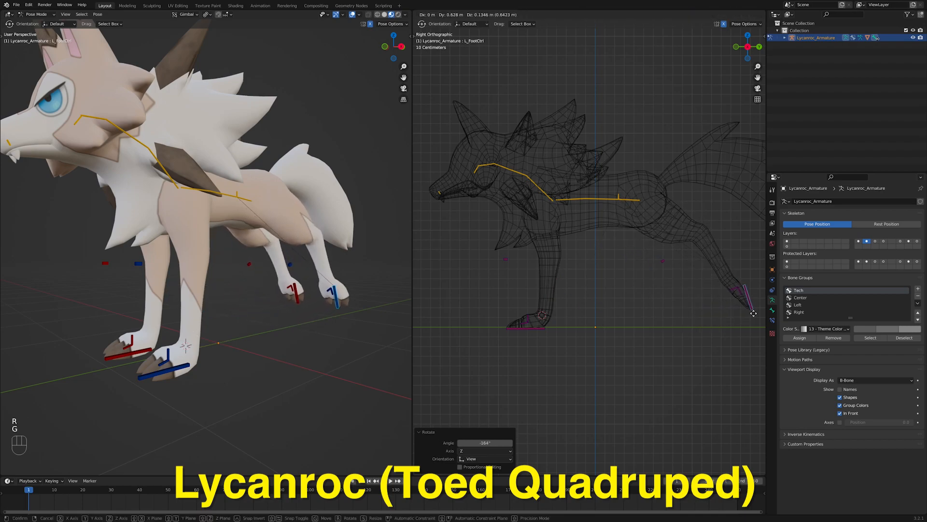
click(756, 312)
click(743, 294)
key(r)
click(715, 315)
Undo all the test moves and rotations of the L_FootCtrl bone.
key(super+z)
key(super+z)
key(super+z)
key(super+z)
key(super+z)
key(super+z)
key(super+z)
key(super+z)
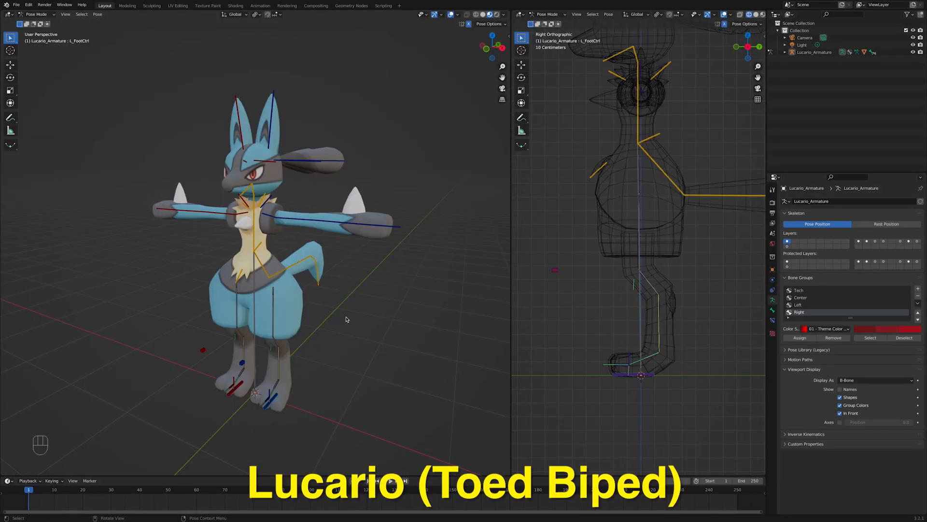
Check the Lucario armature's first four, sixth, seventh and eighth bone layers in the second block, and return to the second.
middle_drag(256, 325, 173, 317)
click(858, 241)
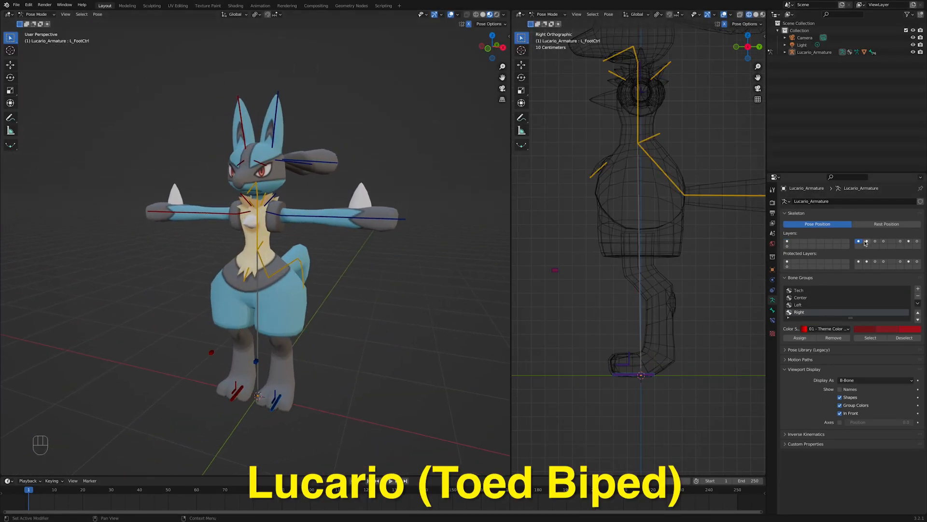
click(866, 241)
click(875, 241)
click(883, 241)
click(900, 241)
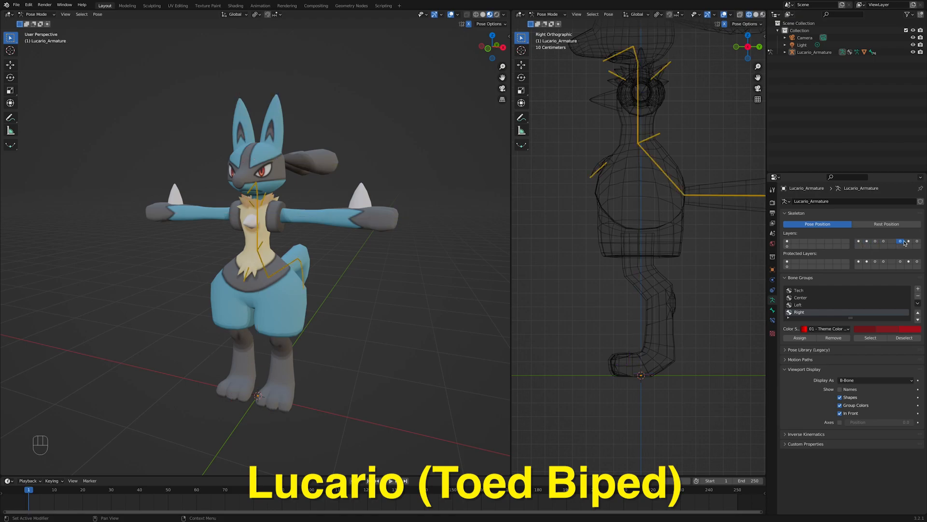
click(908, 241)
click(917, 241)
click(867, 242)
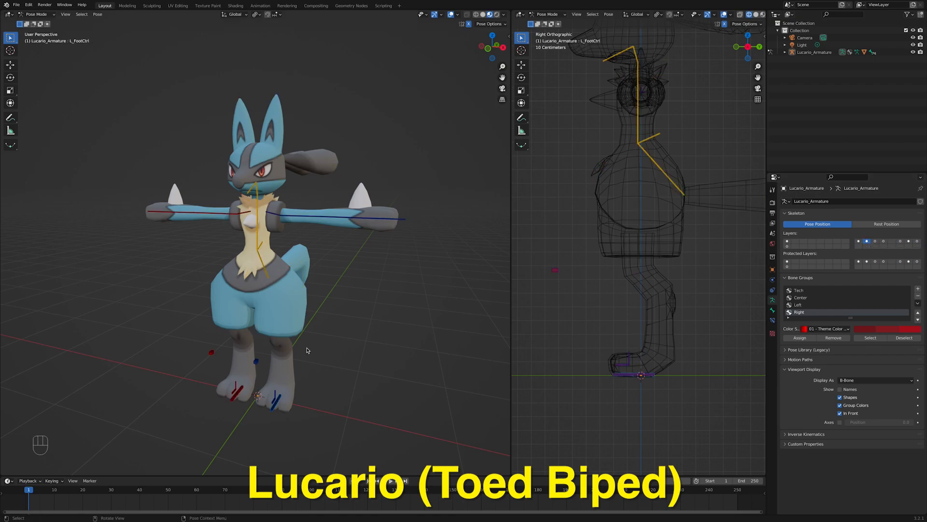
Try moving the Waist bone of the Lucario rig.
shift+middle_drag(332, 323, 339, 273)
scroll(333, 273, up, 3)
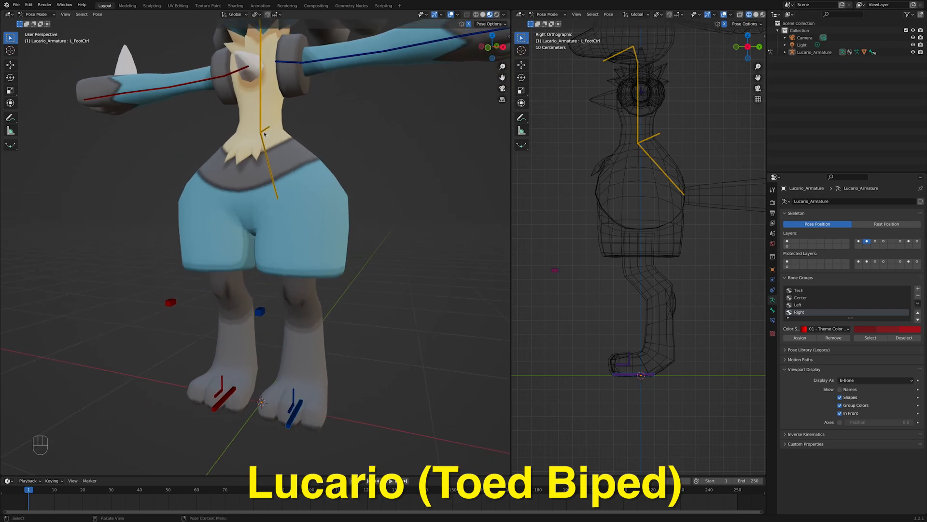
click(266, 136)
key(g)
right_click(309, 207)
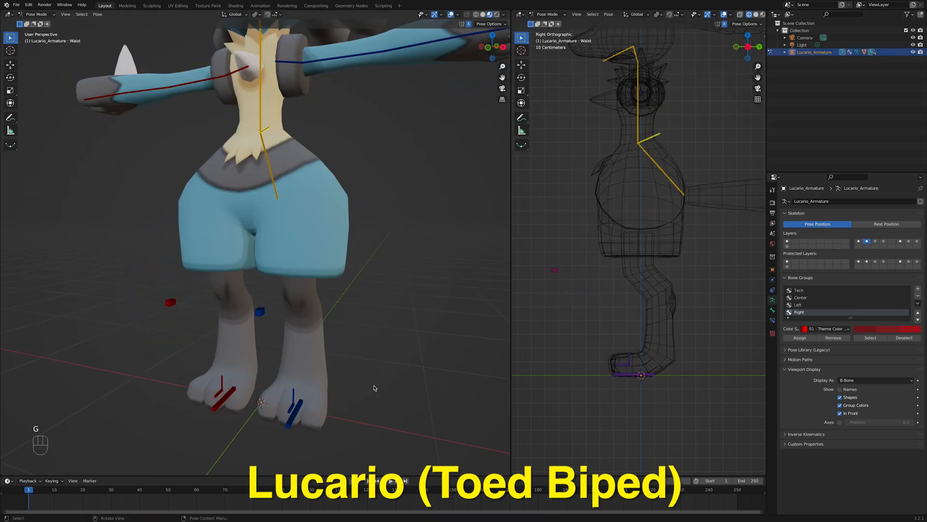
Try moving Lucario's L_FootPole bone and rotating its L_FootRoll bone.
shift+middle_drag(366, 377, 369, 321)
click(269, 231)
key(g)
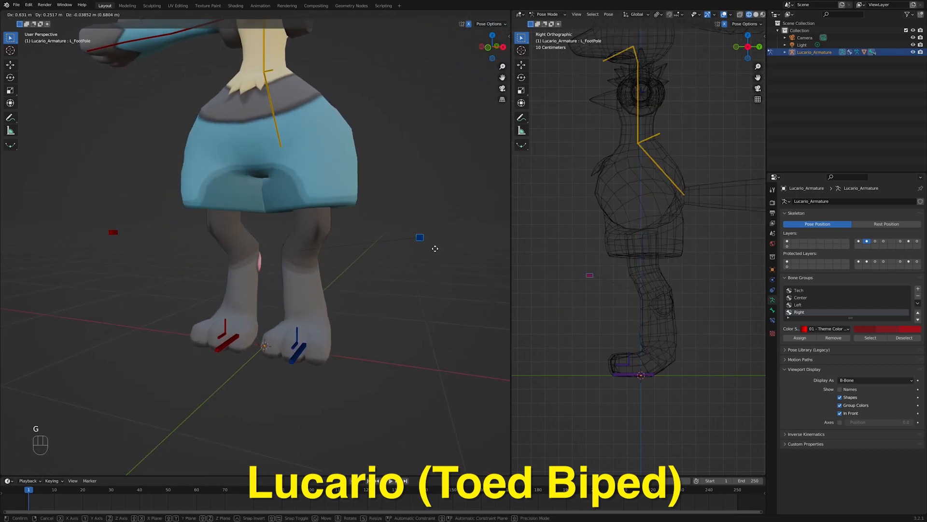
key(Escape)
click(629, 359)
key(r)
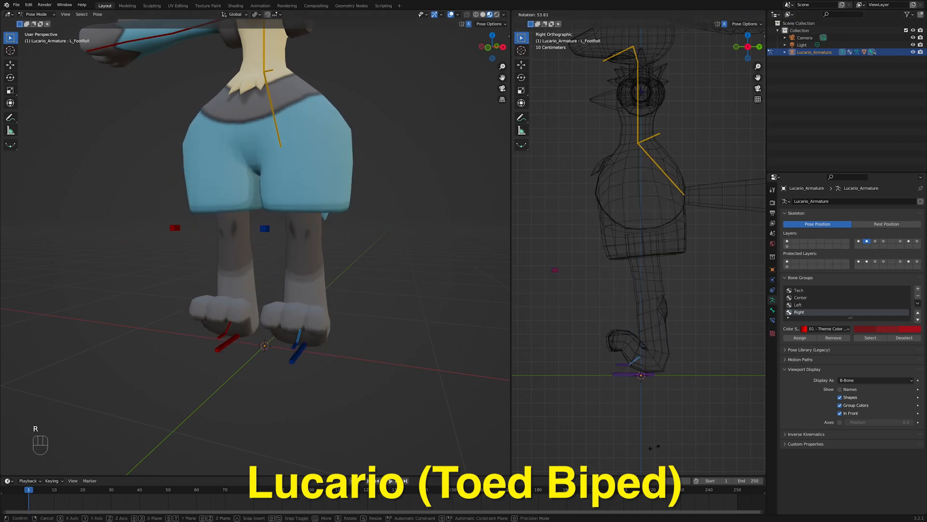
right_click(655, 421)
Try moving and rotating Lucario's L_FootCtrl bone forward and backward, and rotating its L_ToeCtrl bone.
click(648, 377)
key(g)
click(595, 363)
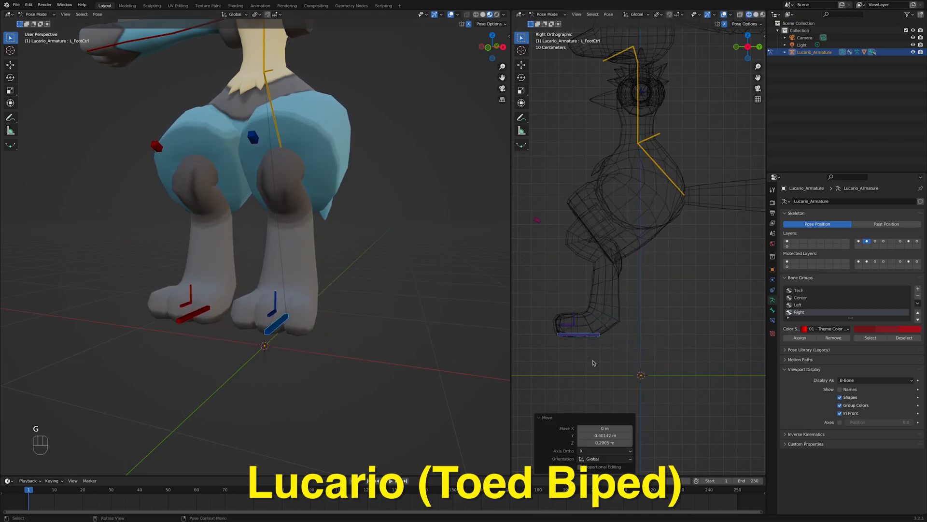
key(r)
click(626, 366)
key(g)
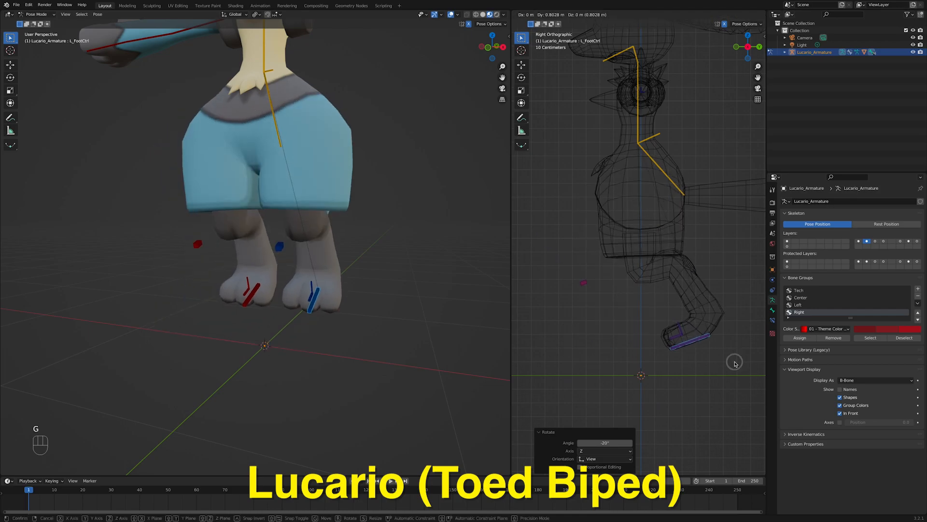
click(733, 363)
key(r)
right_click(721, 313)
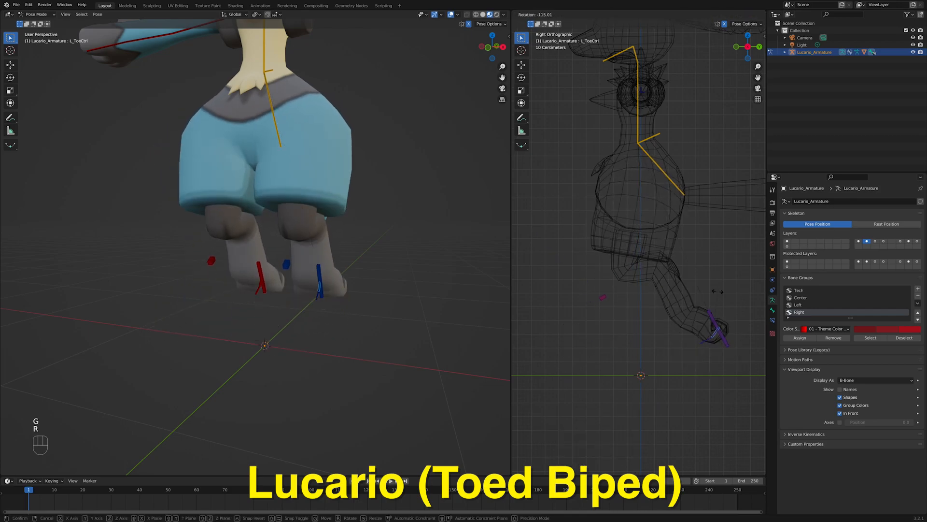
click(715, 376)
Undo the test moves and rotations of Lucario's foot and toe control bones.
key(super+z)
key(super+z)
key(super+z)
key(super+z)
key(super+z)
key(super+z)
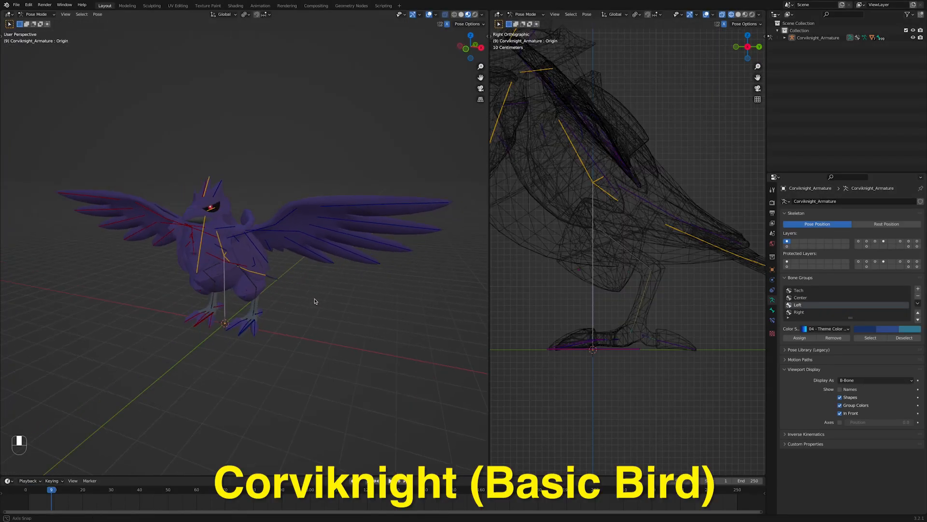
Check the Corviknight armature's occupied bone layers in both rows of the second block, and return to the upper row's second layer.
mouse_move(159, 309)
middle_down()
mouse_move(112, 310)
mouse_move(204, 296)
mouse_move(147, 300)
middle_up()
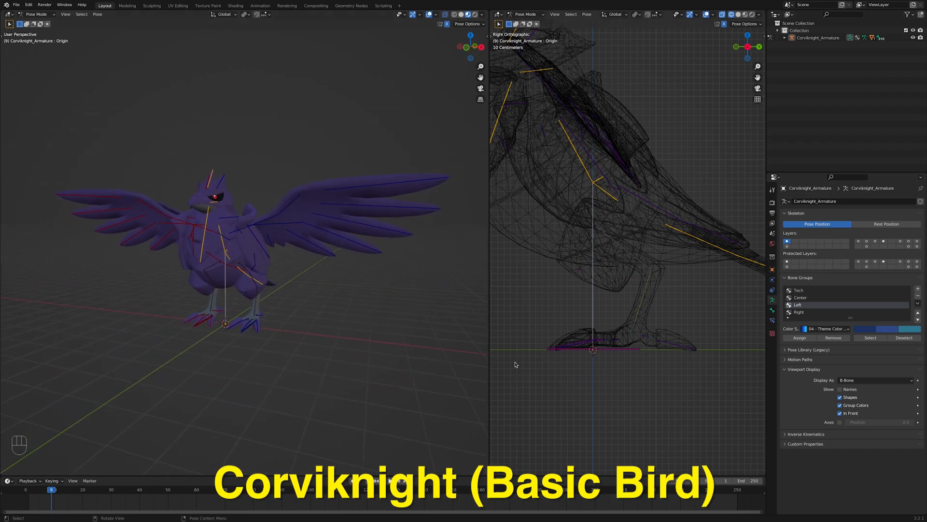
click(861, 241)
click(866, 242)
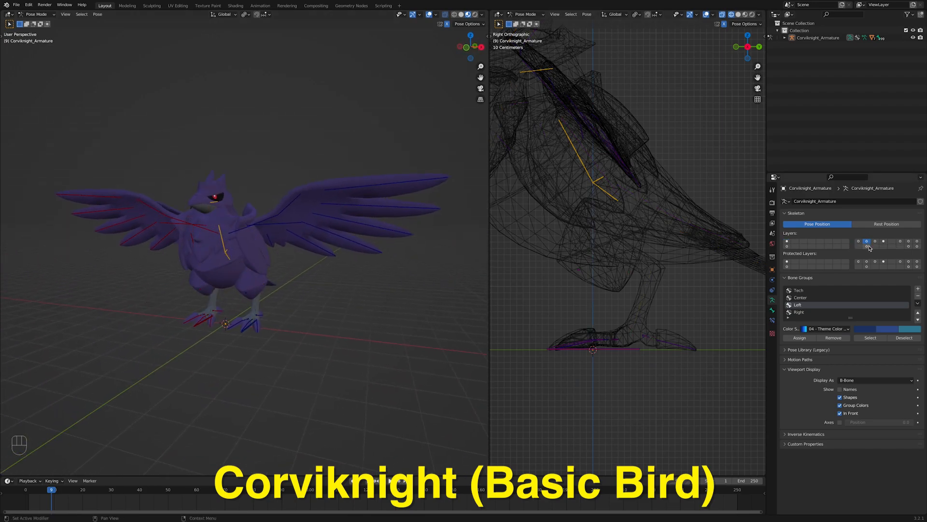
click(866, 246)
click(868, 242)
click(875, 241)
click(884, 241)
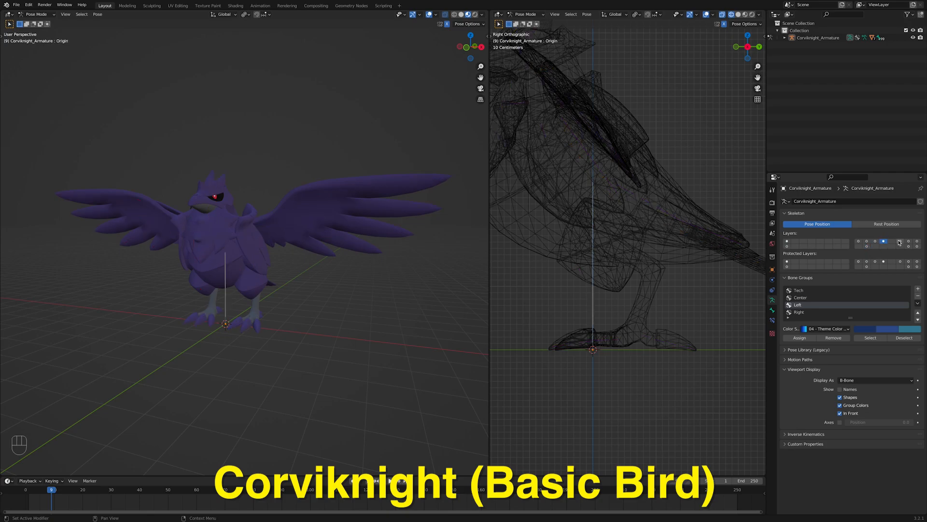
click(900, 242)
click(909, 241)
click(909, 246)
click(917, 246)
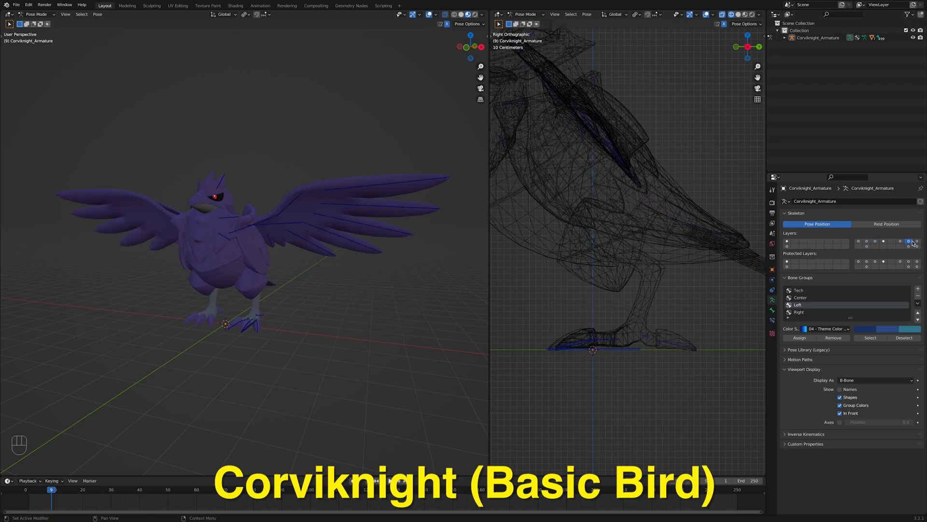
click(917, 242)
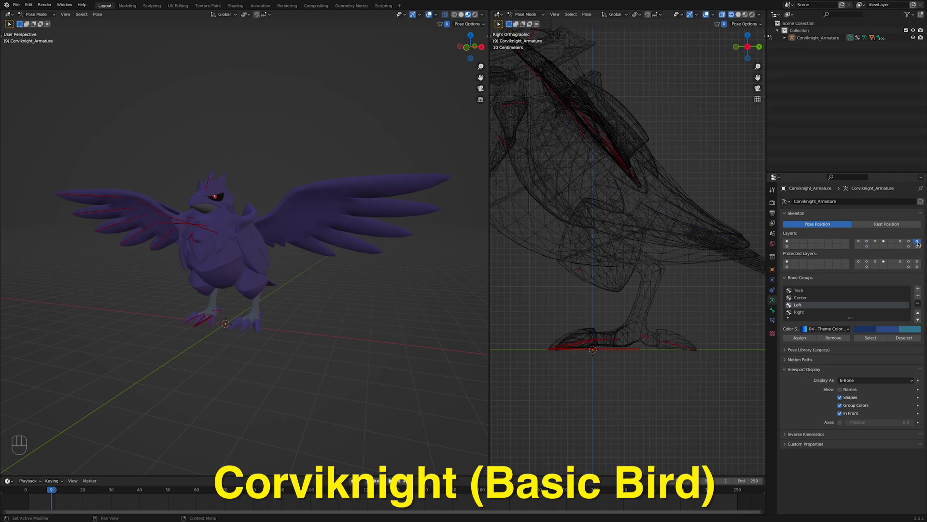
click(866, 242)
Try moving Corviknight's Waist bone and its L_FootPole bone, cancelling each move.
scroll(217, 291, up, 5)
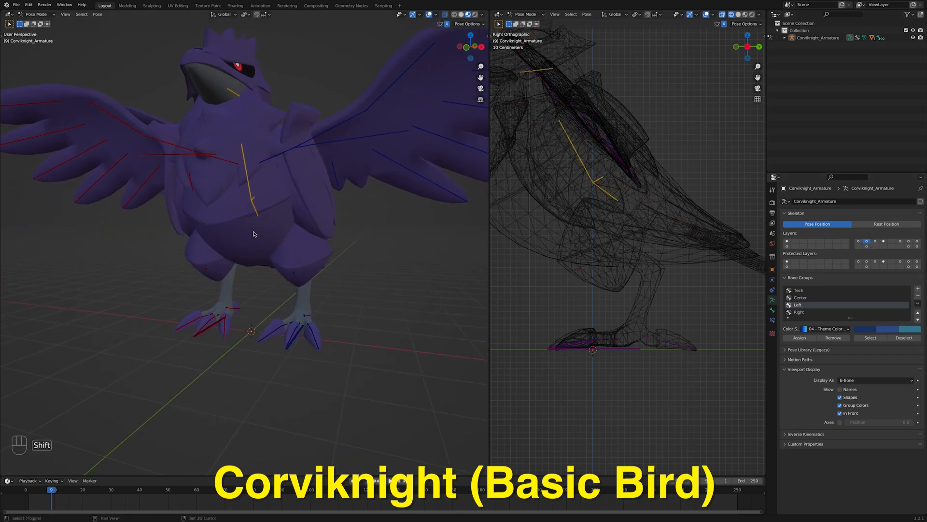
click(253, 199)
key(g)
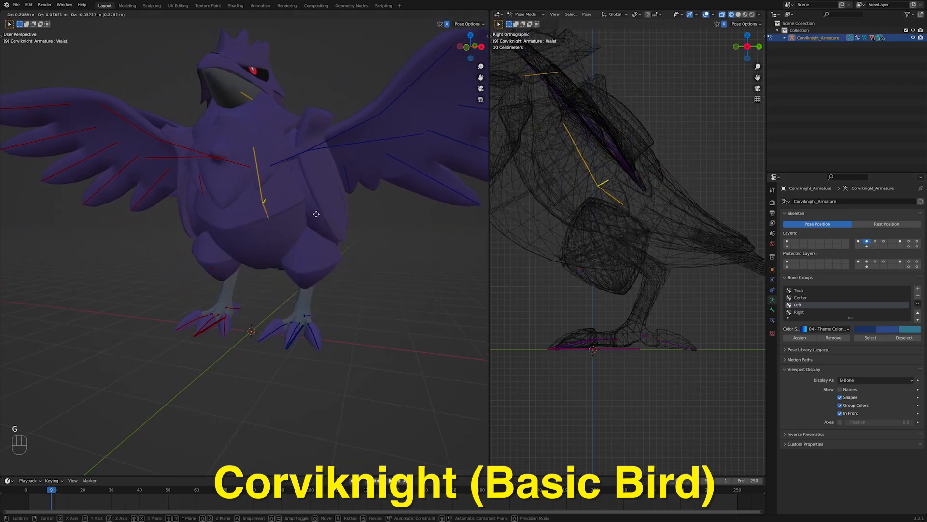
right_click(310, 236)
click(295, 276)
key(g)
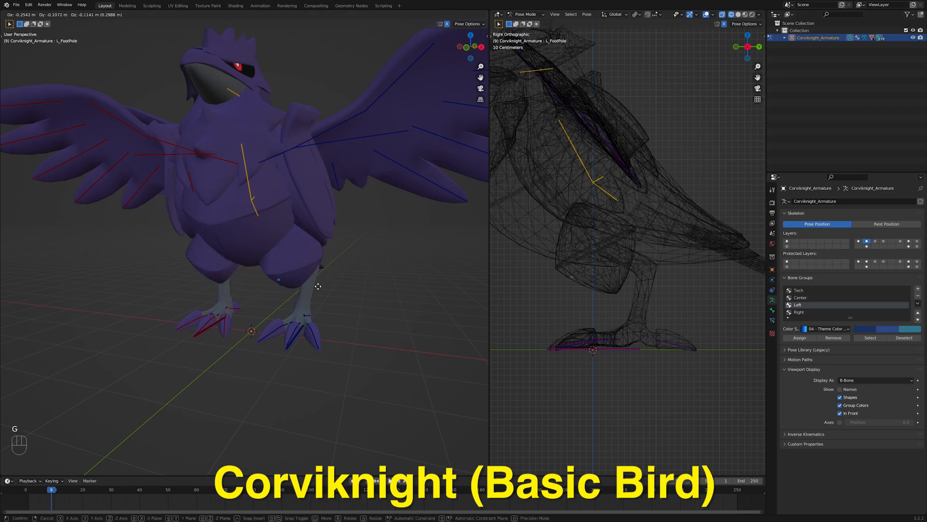
right_click(355, 301)
Try moving Corviknight's L_FootCtrl bone up and forward, and rotating it freely and about its local X axis.
shift+middle_drag(601, 336, 677, 339)
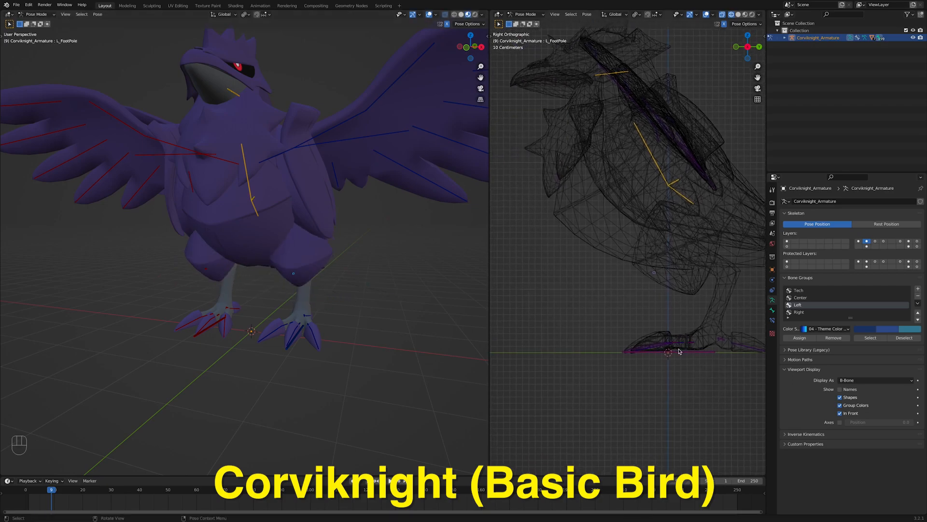
click(678, 353)
key(g)
click(582, 304)
key(r)
click(648, 292)
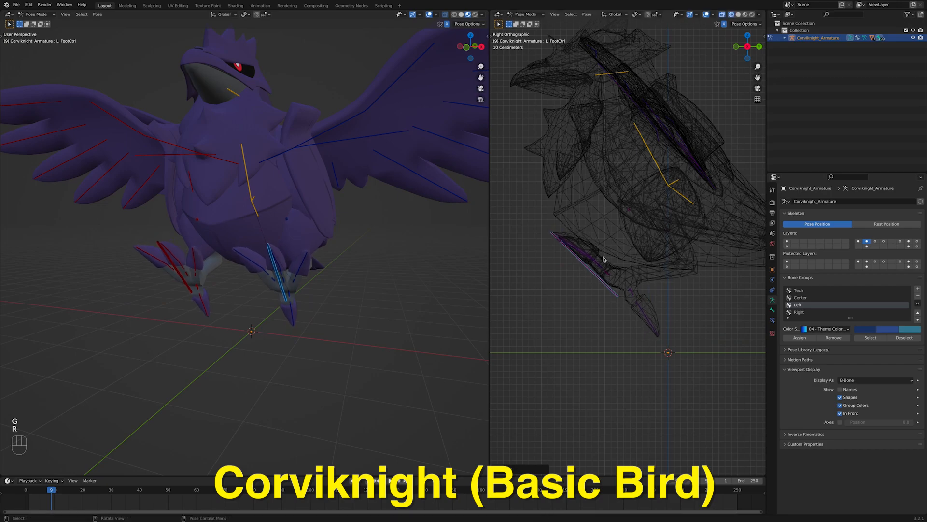
click(598, 258)
scroll(594, 260, up, 2)
click(652, 342)
key(r)
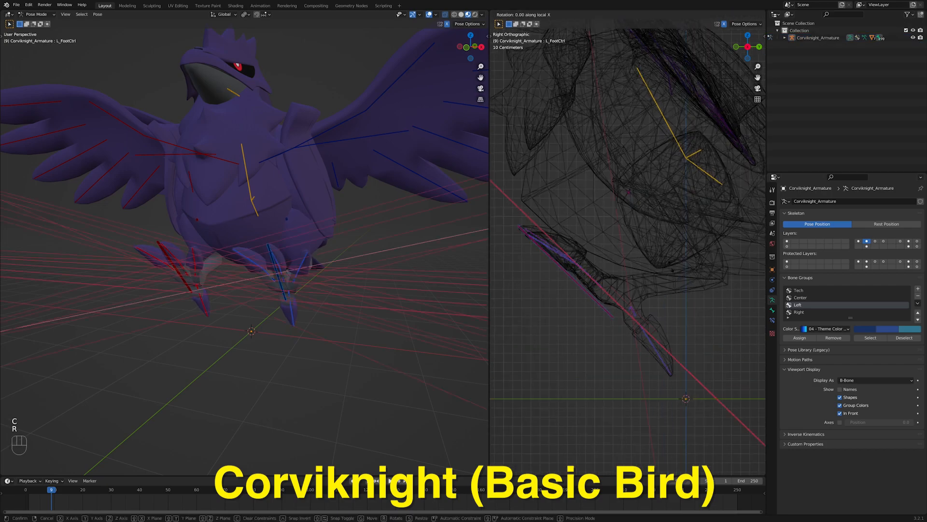
key(x)
key(x)
Undo the test moves and rotations of Corviknight's foot control bone.
key(super+z)
key(super+z)
key(super+z)
key(super+z)
key(super+z)
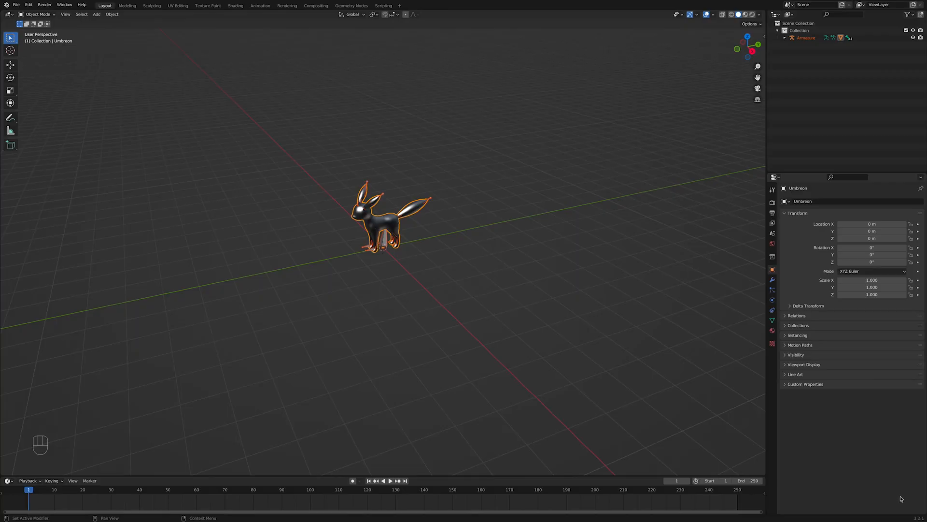
Rename the Umbreon mesh's third material as Umbreon_Mouth_Mat.
key(KP_Decimal)
middle_drag(439, 252, 541, 321)
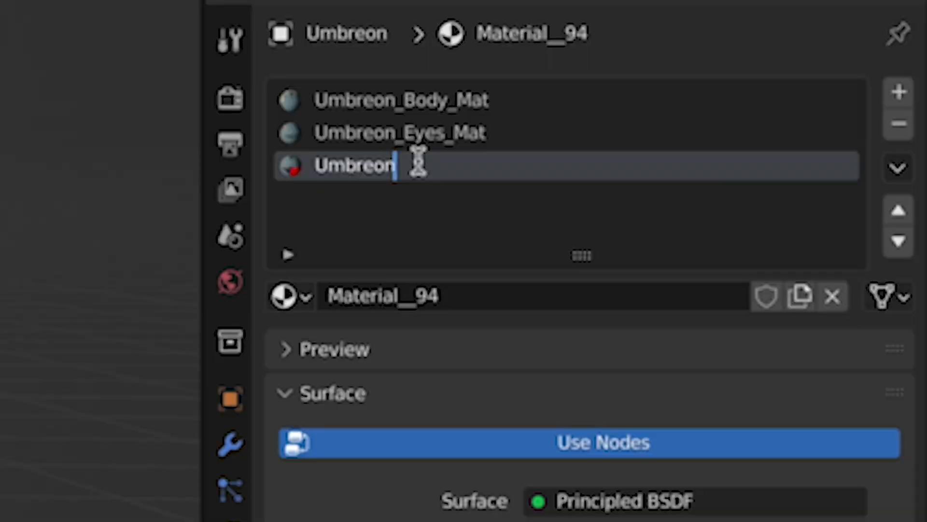
text(_Mouth_Mat)
key(Return)
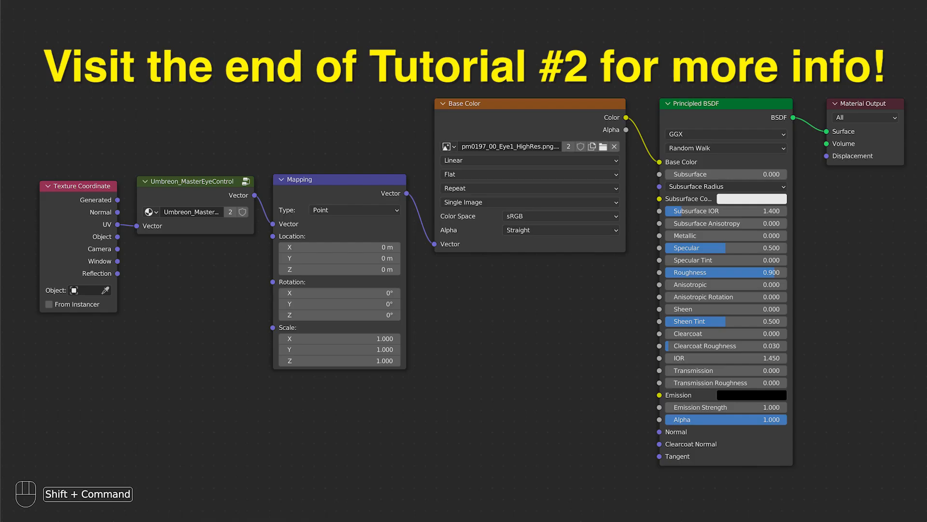
Add a Subdivision Surface modifier to the Umbreon mesh.
click(269, 172)
click(266, 365)
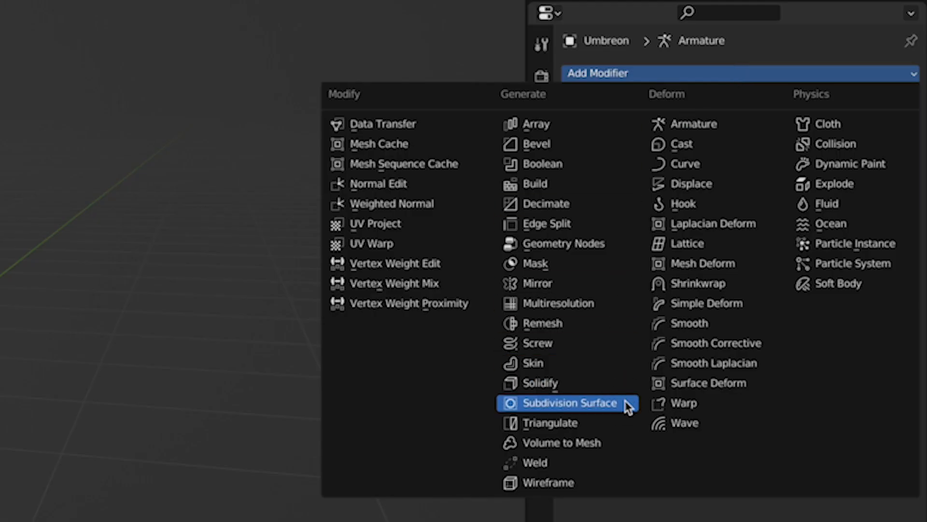
click(627, 404)
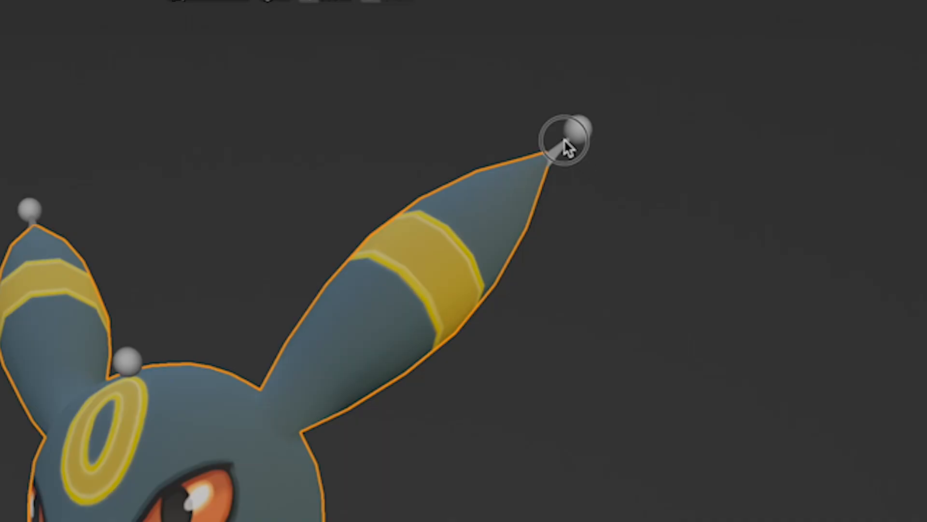
Select Umbreon's armature and rename both the object and its armature data as Umbreon_Armature.
click(564, 140)
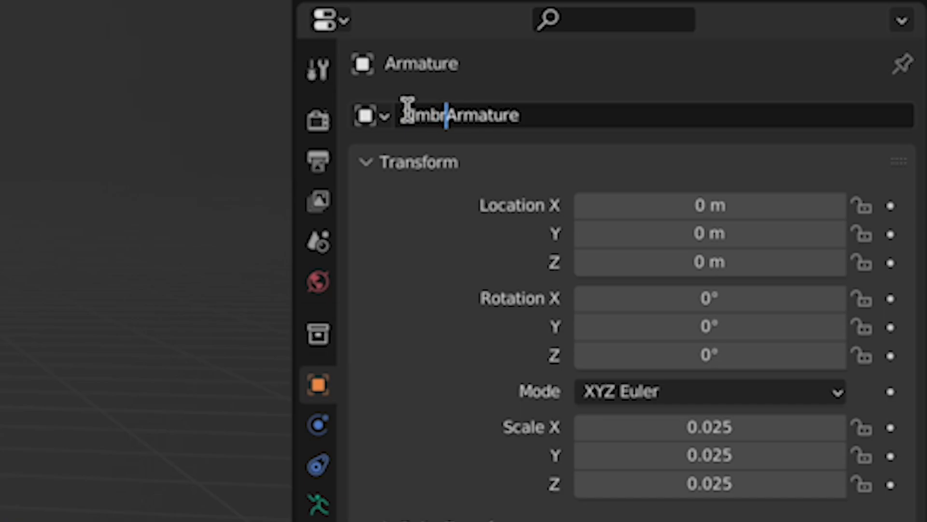
text(eon_Armature)
key(Return)
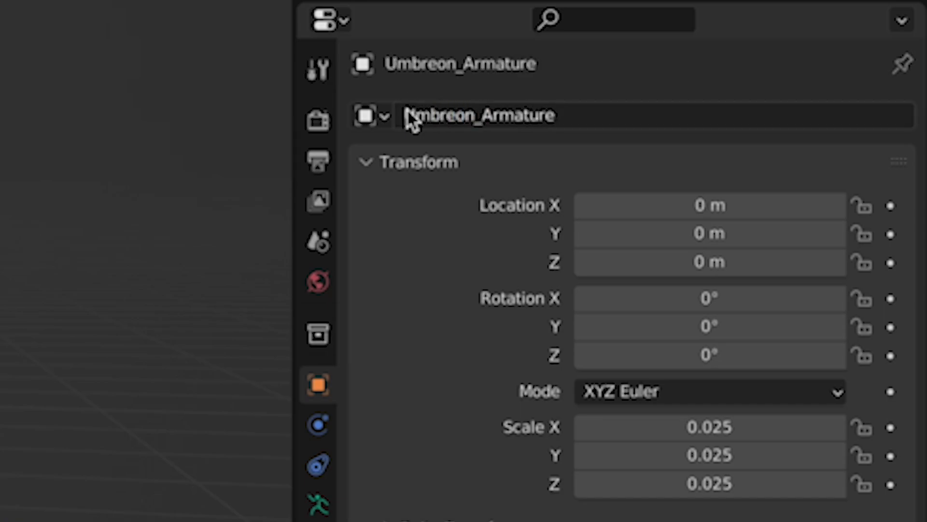
text(Um)
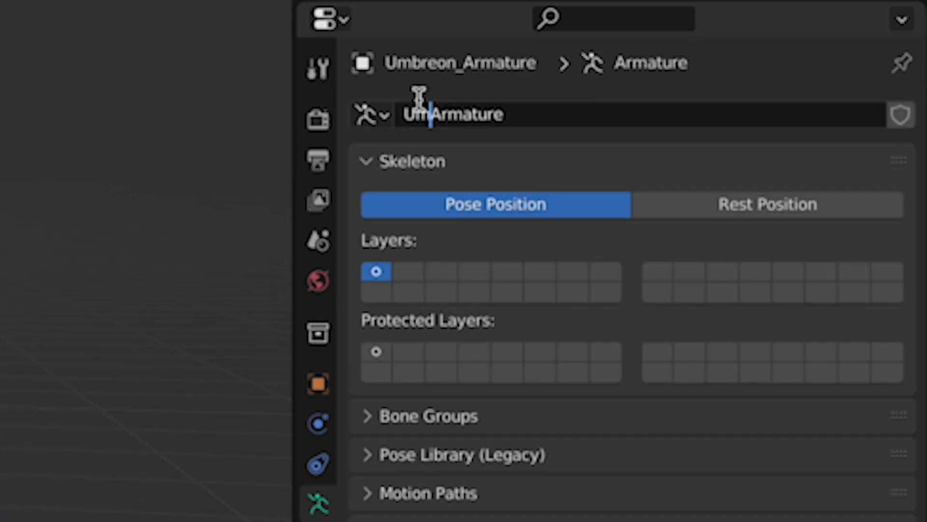
text(breon_)
key(Return)
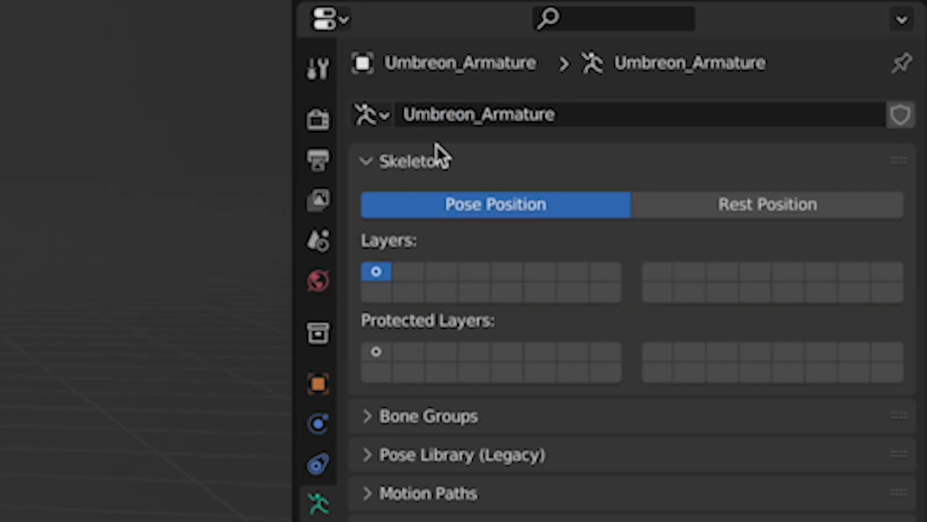
Display the armature's bones as B-Bone and show them in front of the mesh.
click(676, 225)
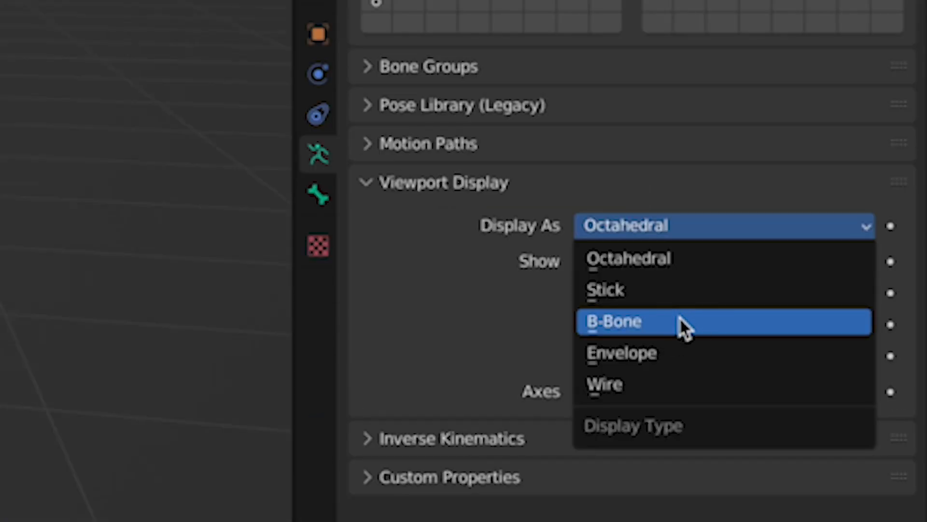
click(680, 321)
click(582, 356)
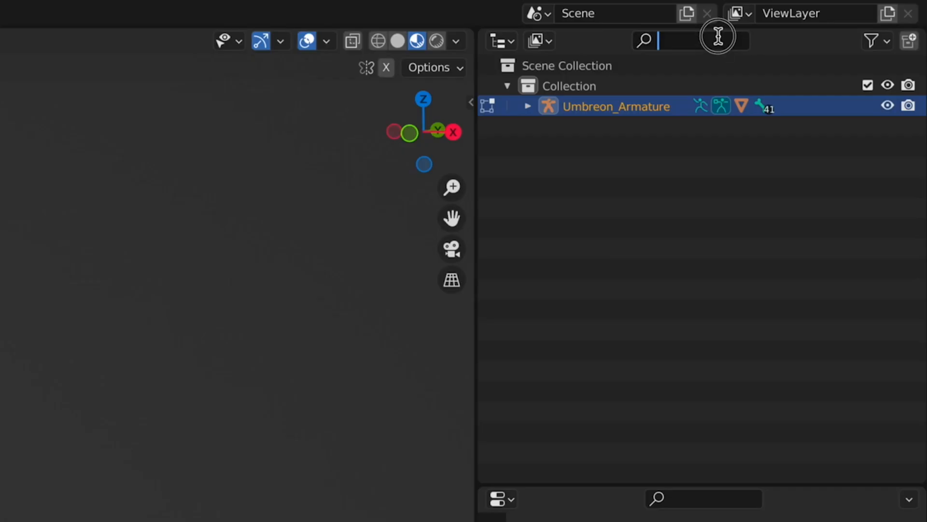
Filter the outliner for End, select the End bones of the toes, feet, hips, ears and hands, and delete them.
click(716, 36)
text(End)
click(723, 138)
ctrl+click(711, 152)
ctrl+click(717, 215)
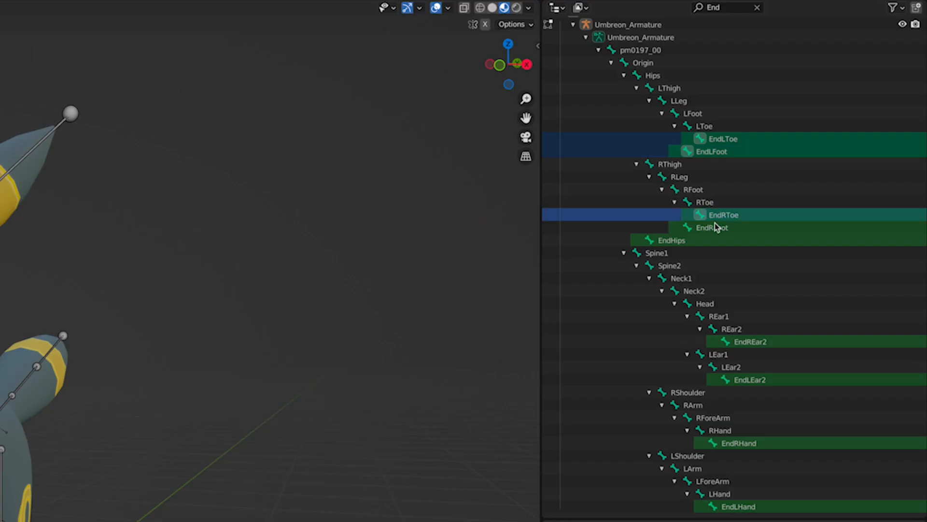
ctrl+click(715, 225)
ctrl+click(712, 238)
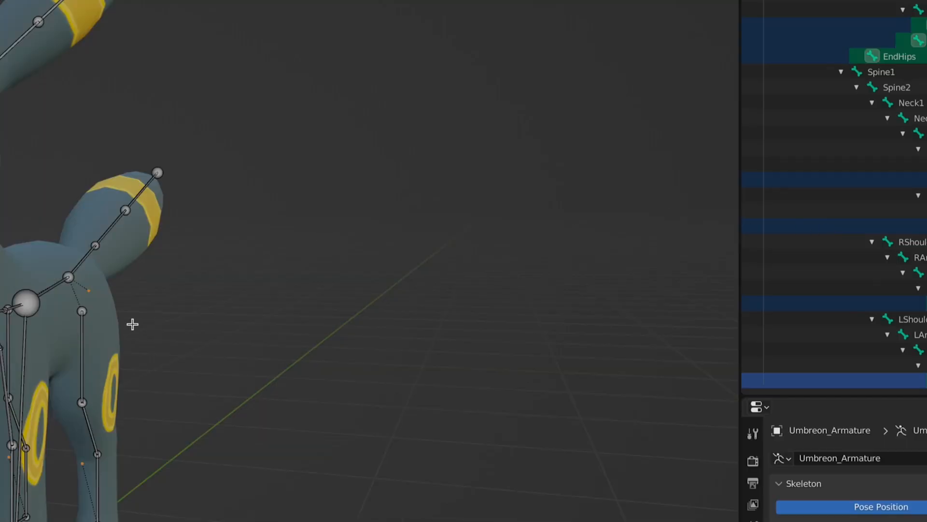
key(x)
click(180, 307)
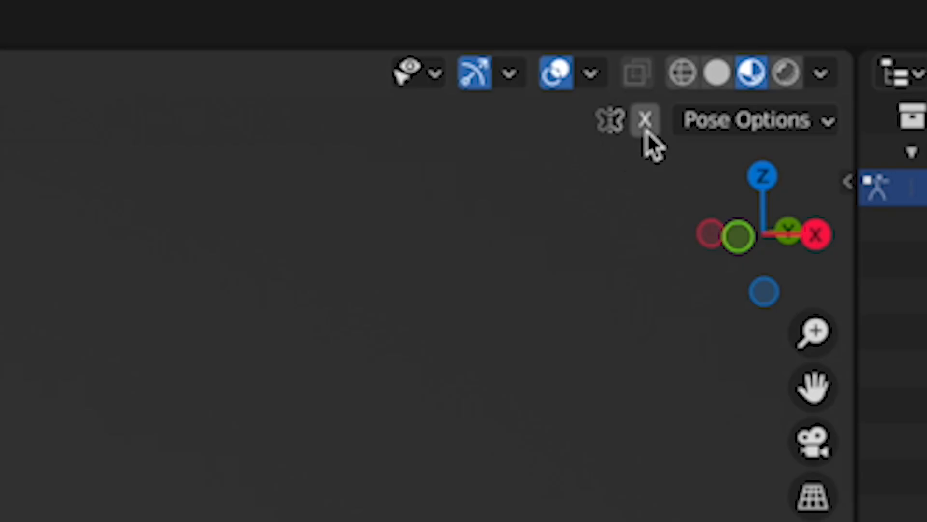
Turn on X-axis mirroring in Pose Mode and test it by rotating a bone.
click(466, 23)
key(r)
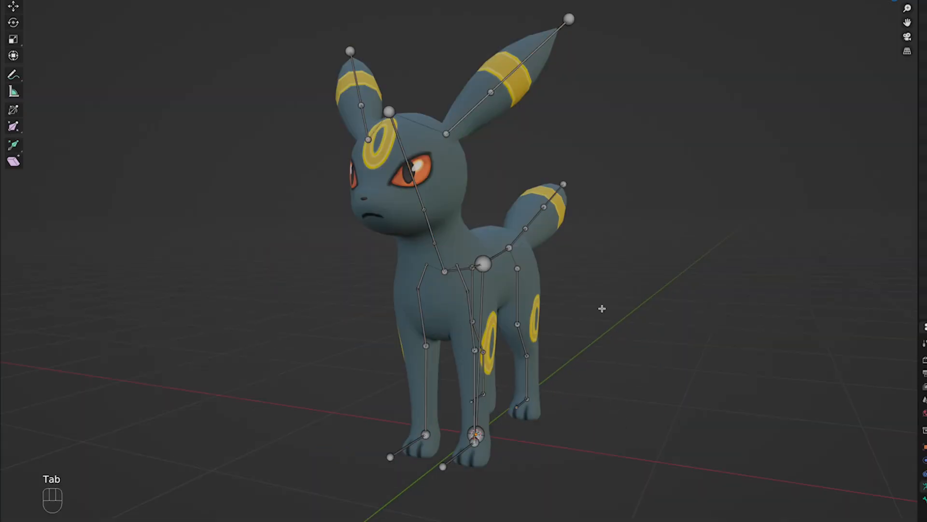
Batch rename the left and right bones with L_ and R_ prefixes, and test rotating a shoulder bone in Pose Mode.
click(87, 13)
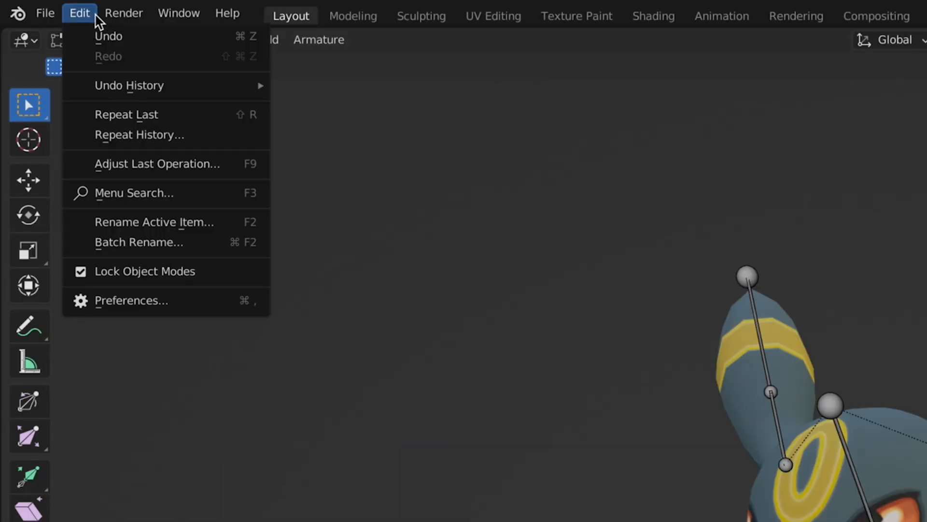
click(220, 244)
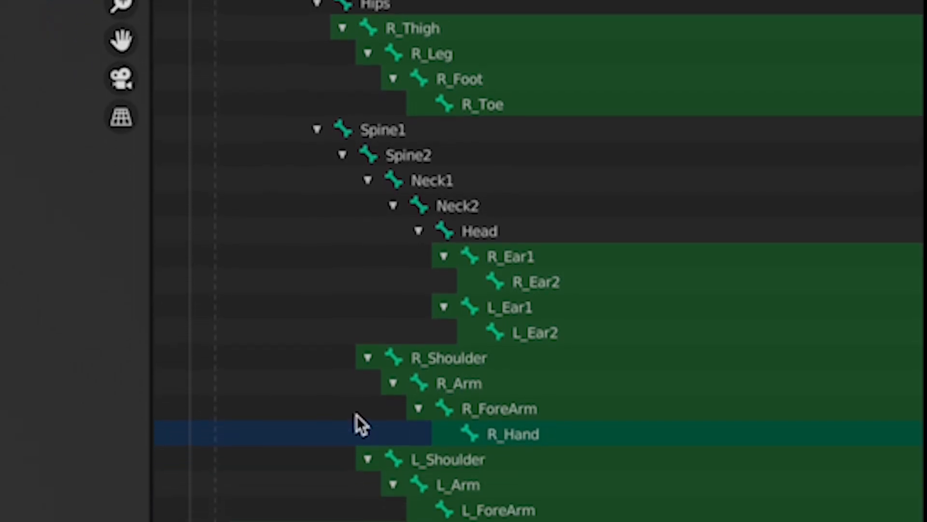
key(r)
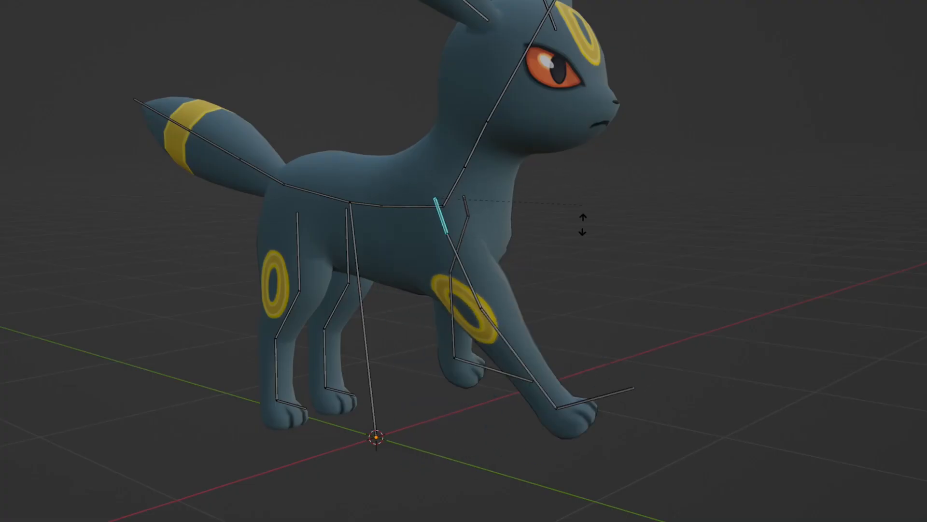
key(Escape)
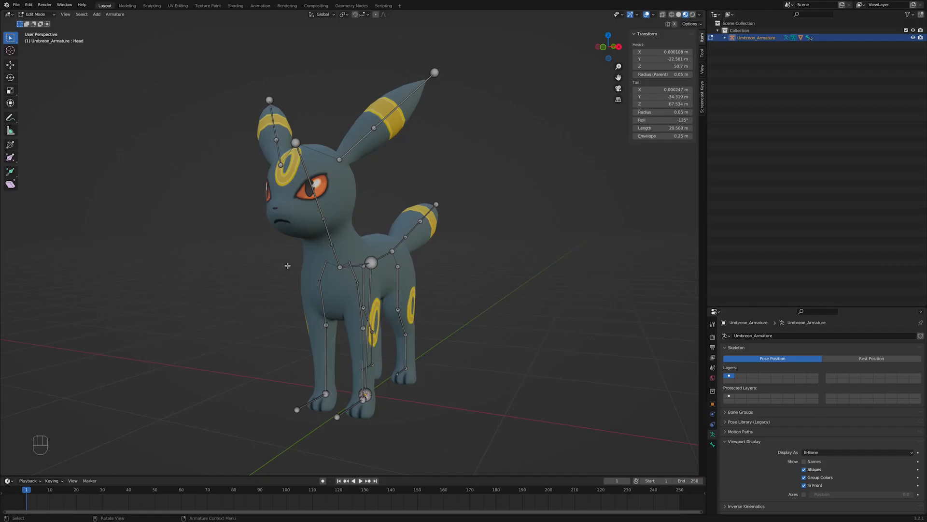
Select all of Umbreon's bones in Edit Mode for an armature operation, and test rotating a shoulder bone with mirroring.
key(a)
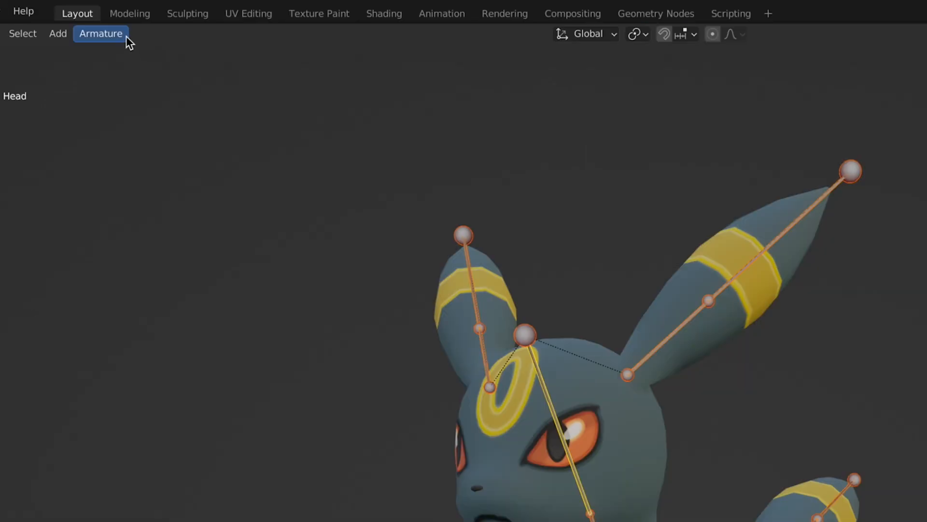
click(124, 15)
mouse_move(111, 44)
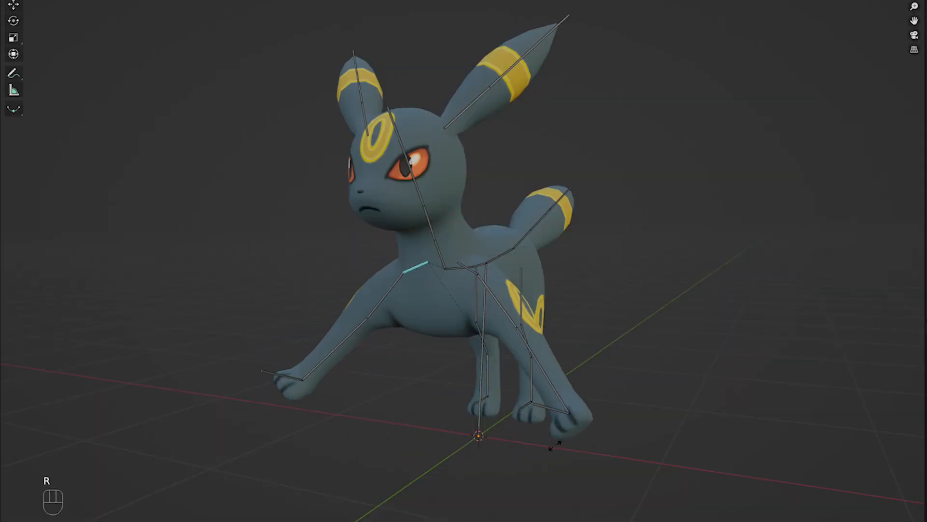
key(r)
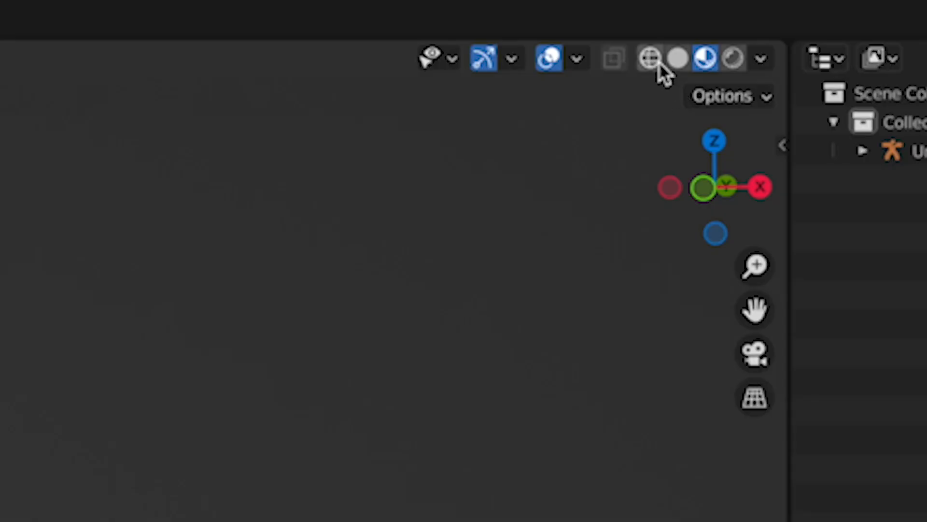
Display the model in wireframe with bone names, and increase the length of the 0.000035 m bone.
click(652, 60)
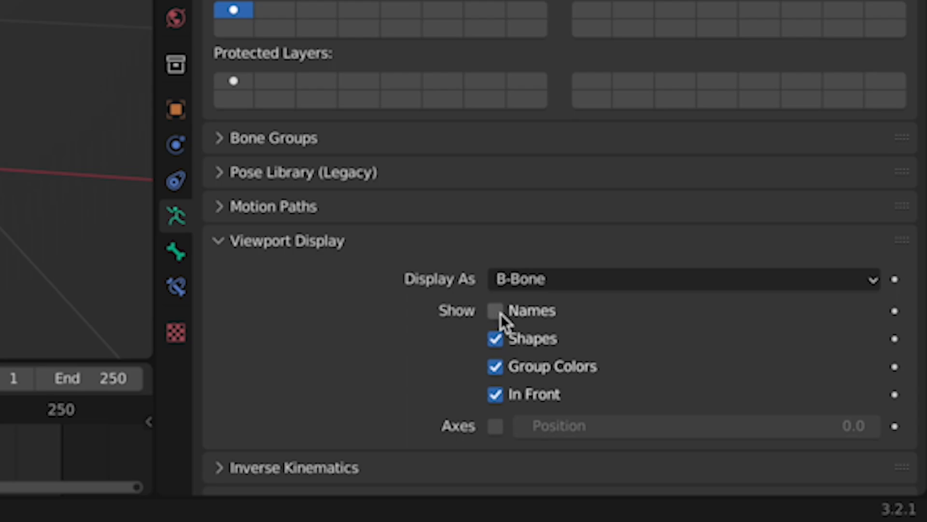
click(496, 311)
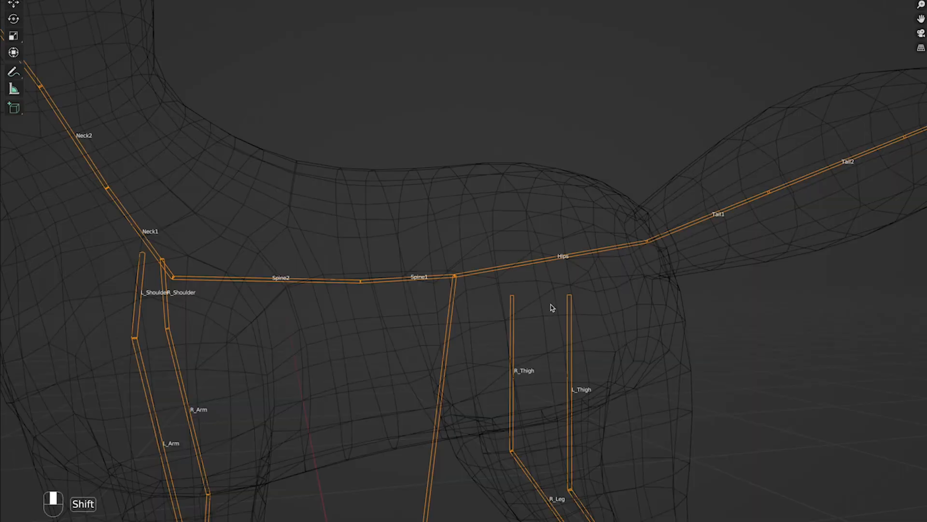
shift+middle_drag(551, 306, 455, 381)
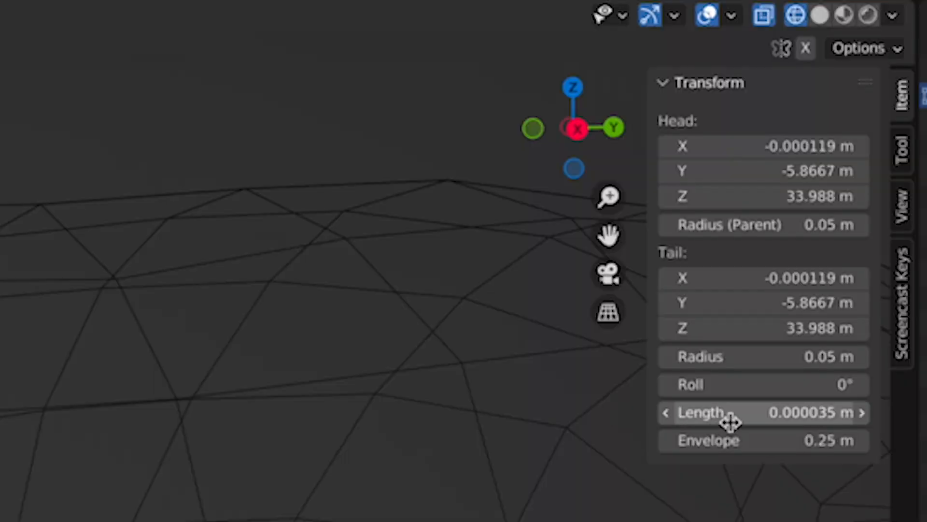
drag(729, 420, 789, 420)
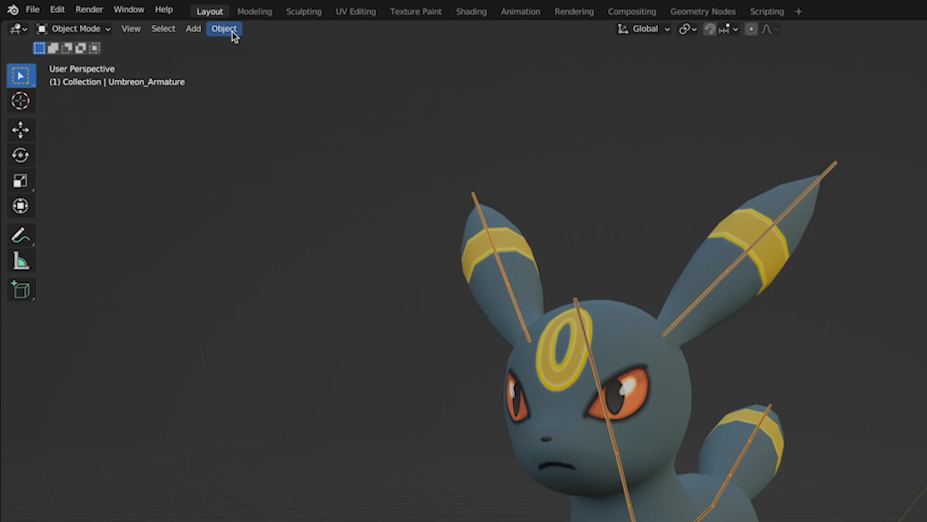
Apply all transforms to Umbreon_Armature and to the Umbreon mesh.
click(228, 30)
mouse_move(291, 107)
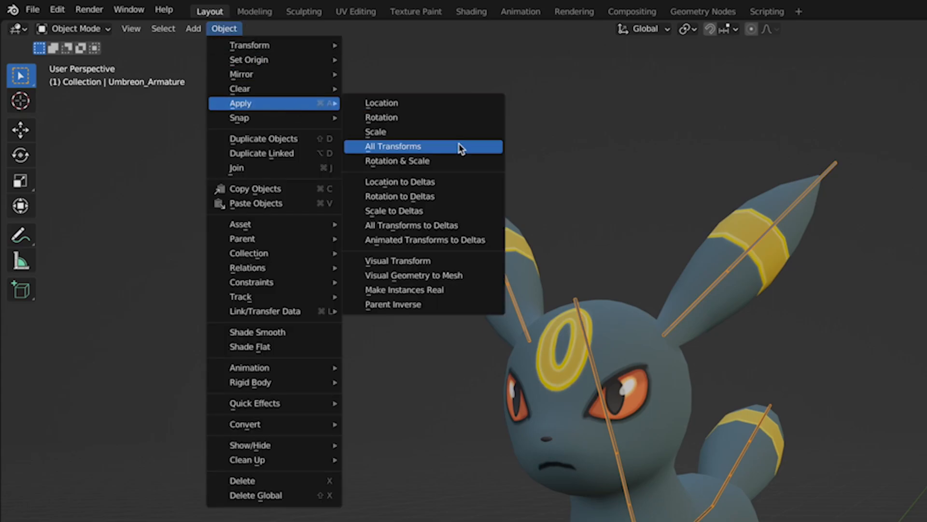
click(459, 146)
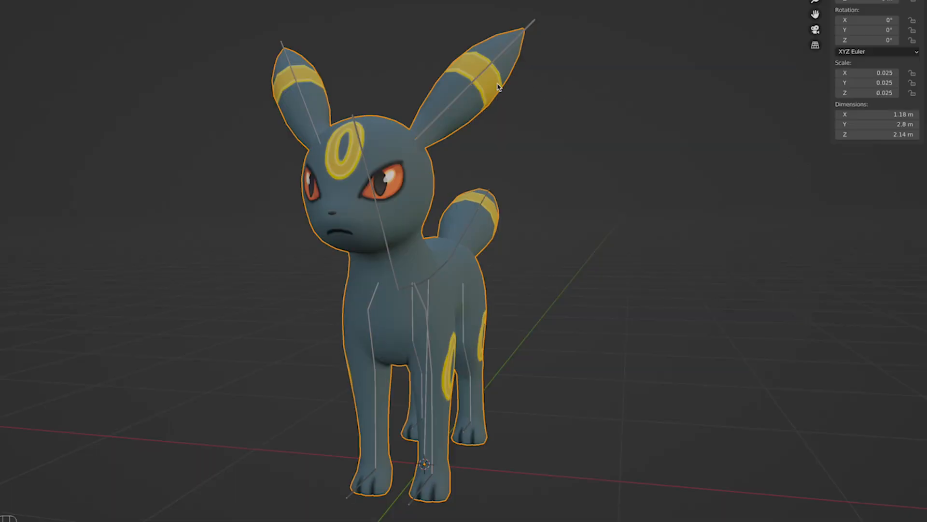
key(ctrl+a)
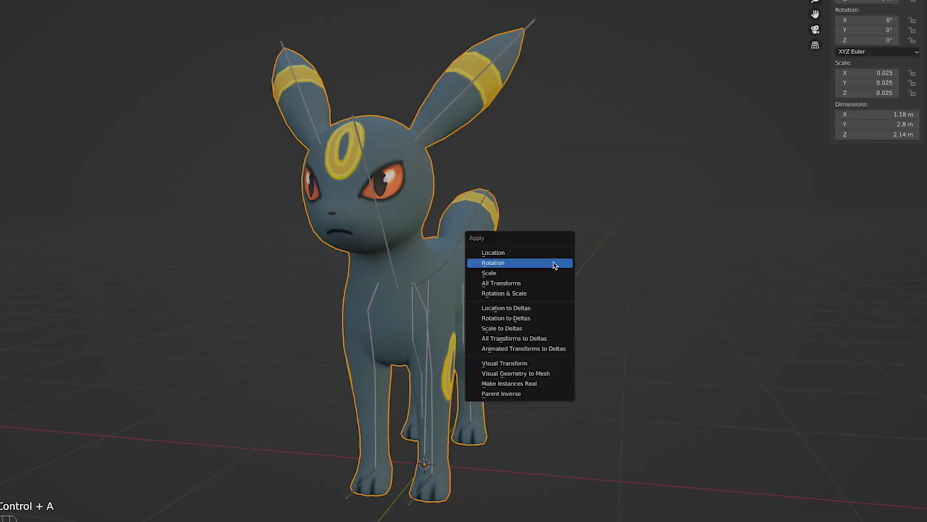
click(551, 282)
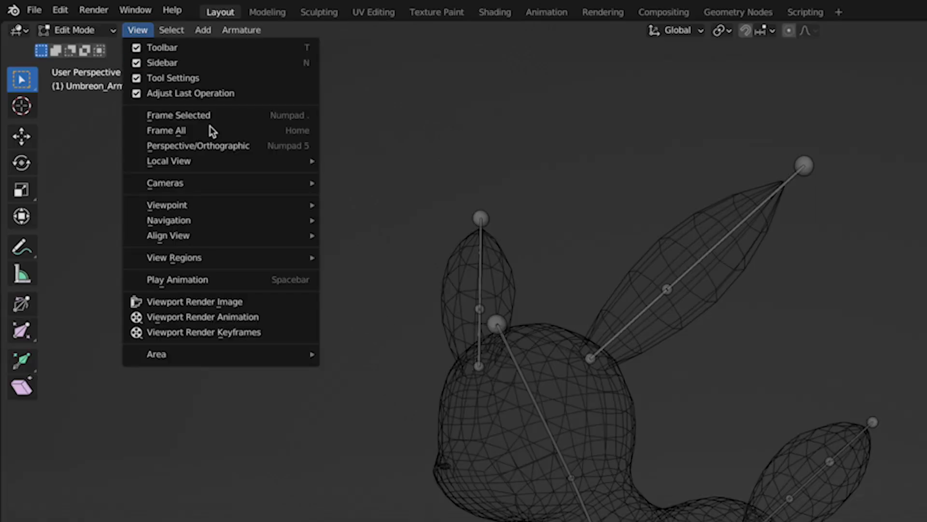
Divide the viewport into top, front, right and perspective views, and reposition the L_FeelerC and L_Ear1 bone tails inside Lycanroc's mesh.
mouse_move(156, 354)
click(350, 432)
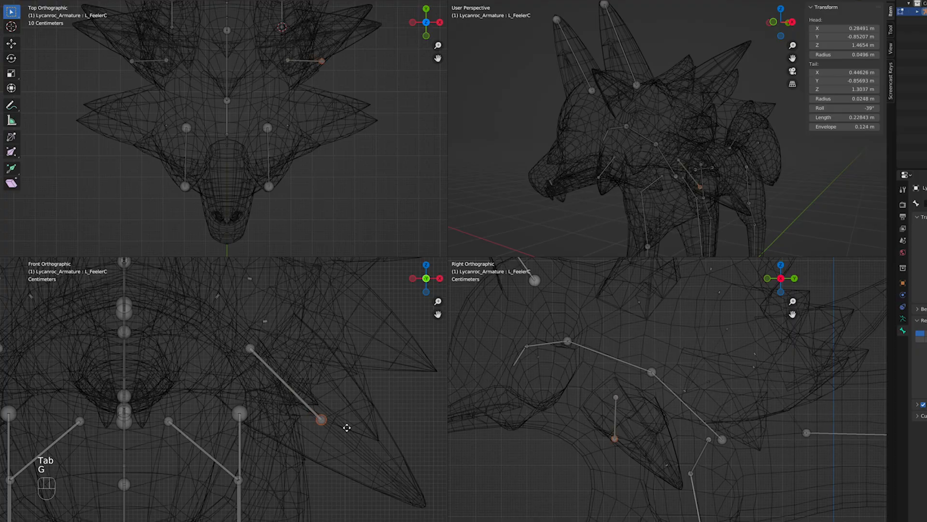
click(346, 426)
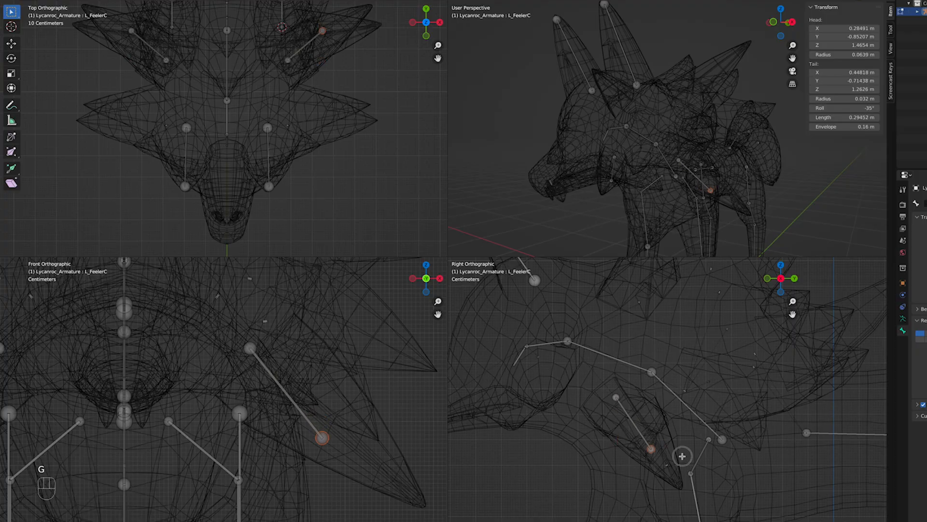
click(681, 393)
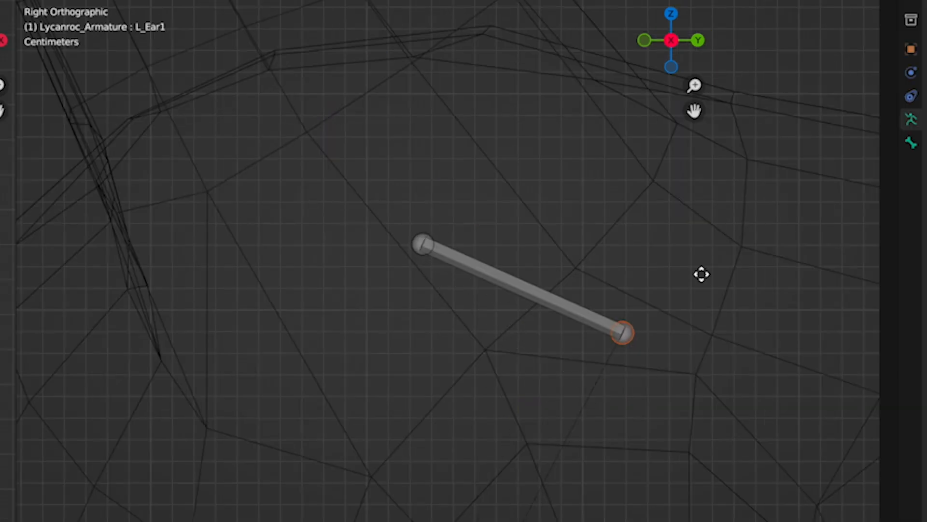
mouse_move(701, 274)
mouse_down()
mouse_move(642, 393)
mouse_move(531, 333)
mouse_up()
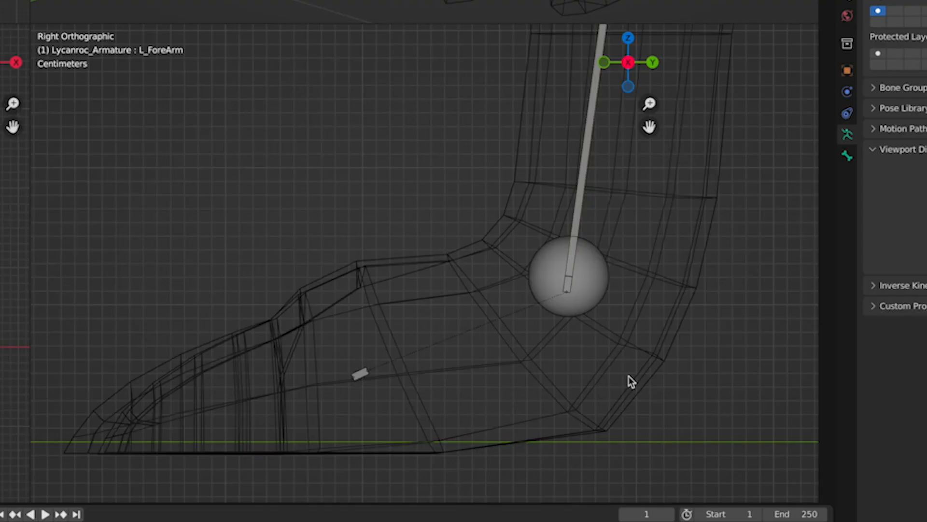
Snap the 3D cursor to the L_Finger bone's head, and snap the hand bone's tail at the wrist to the cursor.
click(367, 374)
key(shift+s)
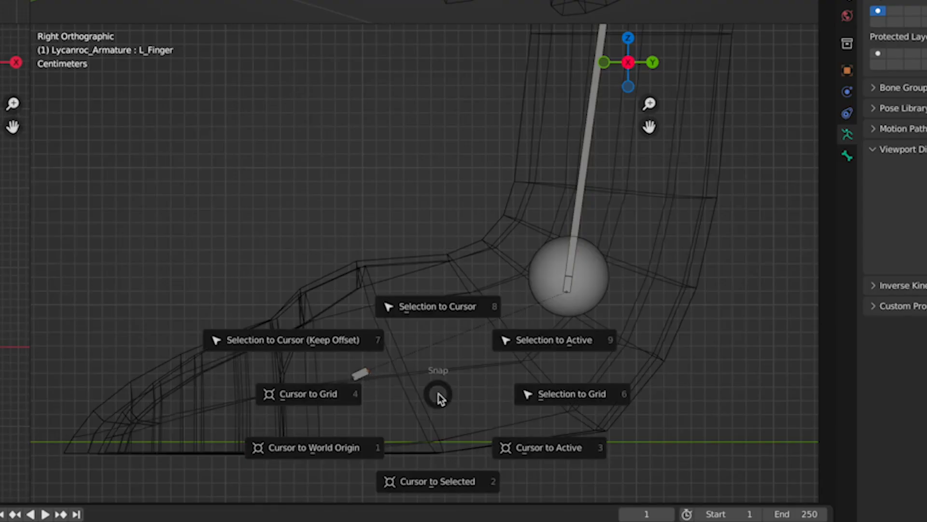
click(439, 475)
click(565, 292)
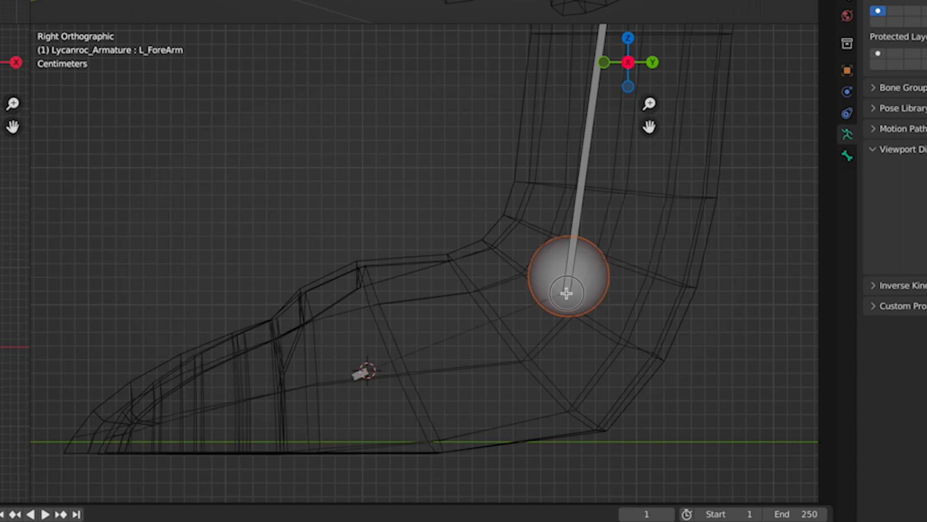
click(566, 290)
key(shift+s)
click(566, 288)
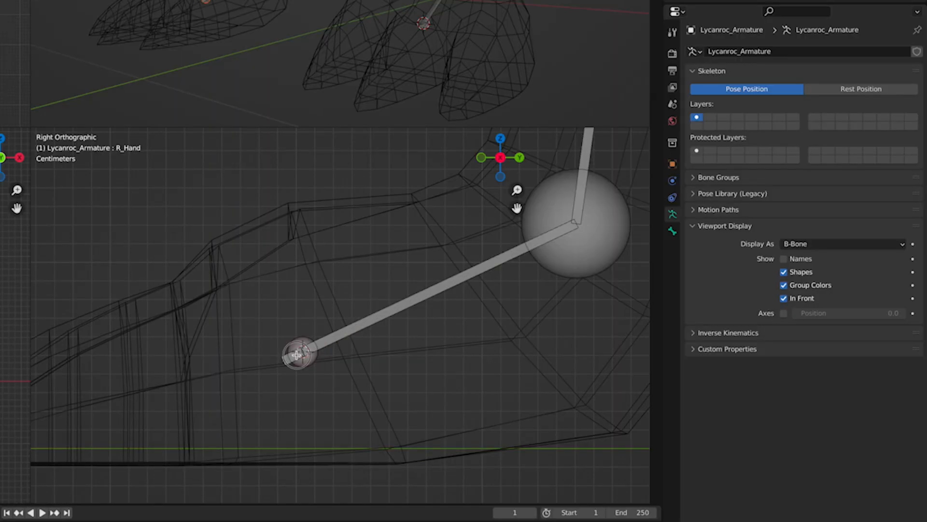
Select the L_Finger bone and open its bone properties.
click(297, 354)
click(298, 354)
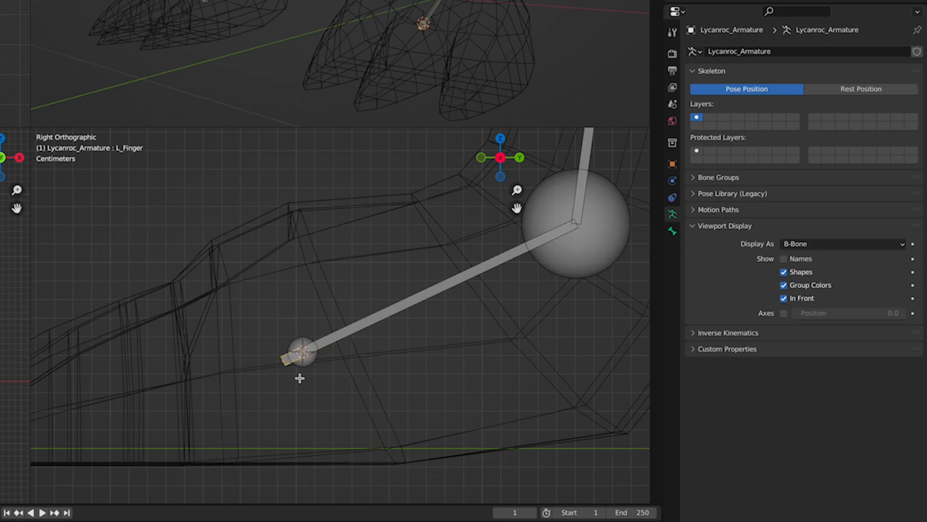
click(672, 231)
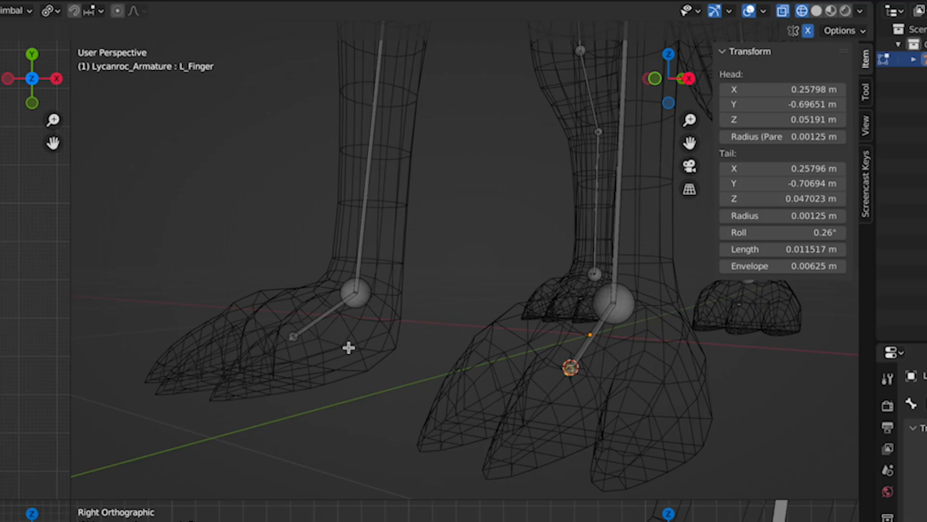
scroll(348, 348, up, 5)
shift+middle_drag(360, 346, 636, 262)
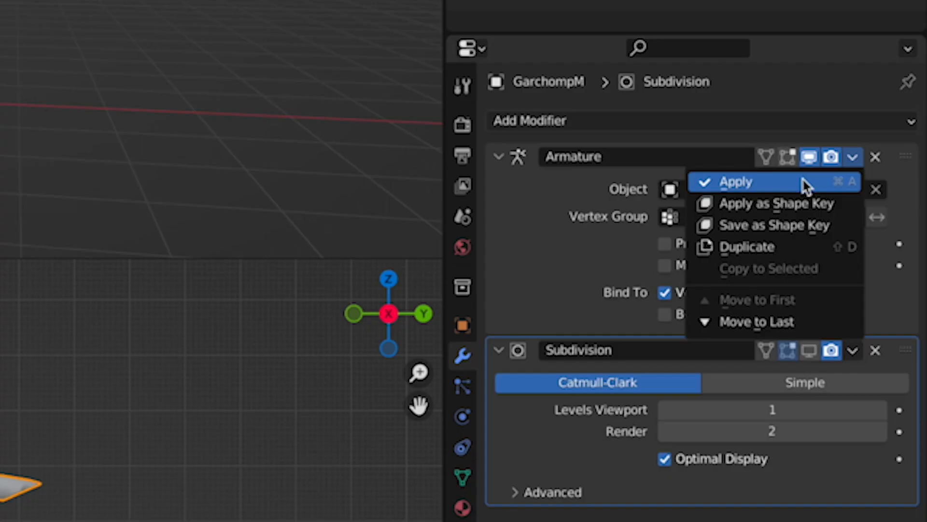
Apply the Armature modifier on the GarchompM mesh, and apply the armature's current pose as its rest pose.
click(802, 178)
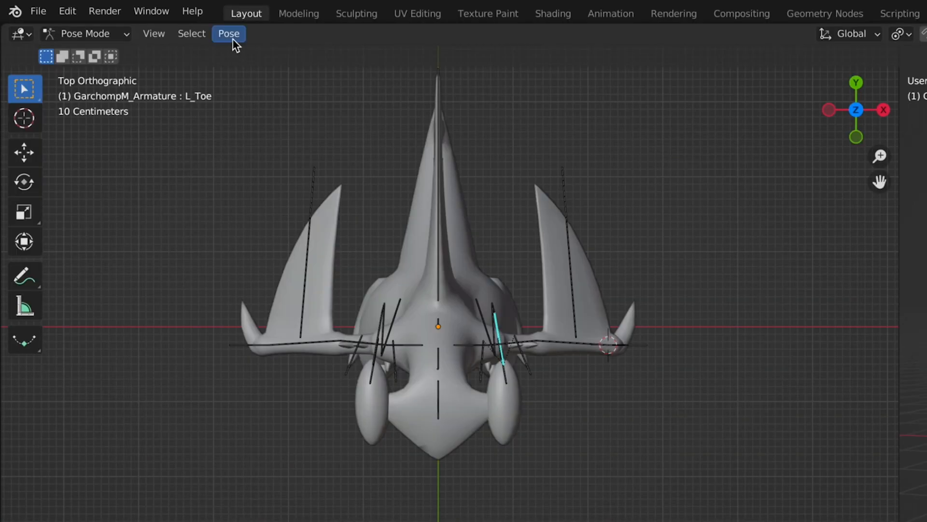
click(233, 36)
mouse_move(299, 87)
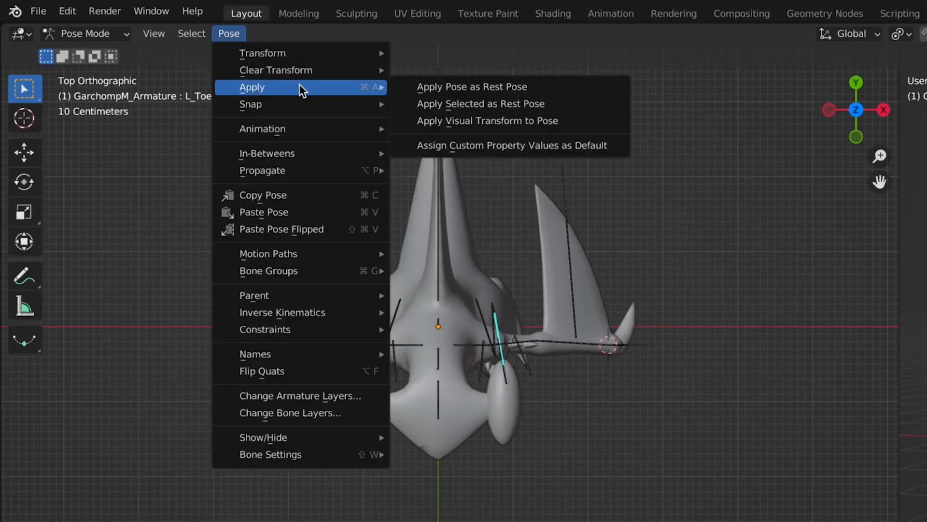
click(456, 91)
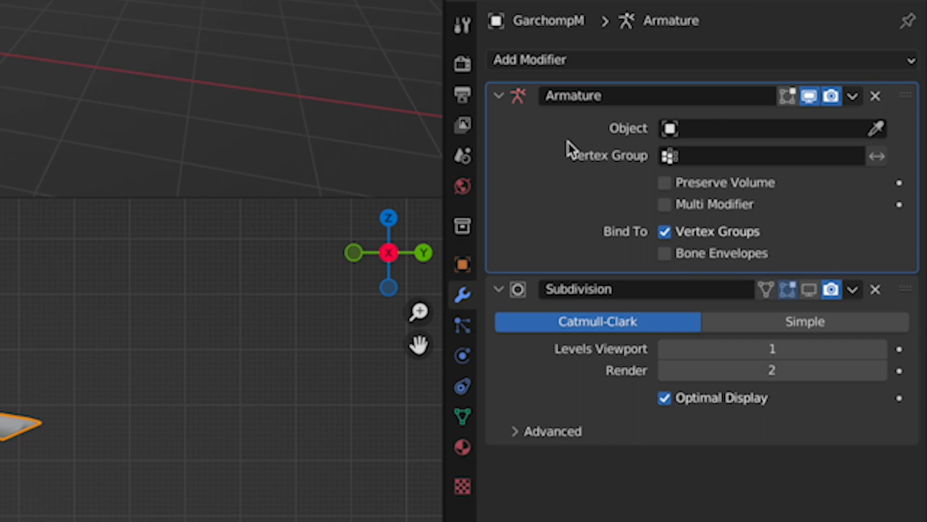
Assign GarchompM_Armature as the object of the mesh's new Armature modifier.
click(778, 129)
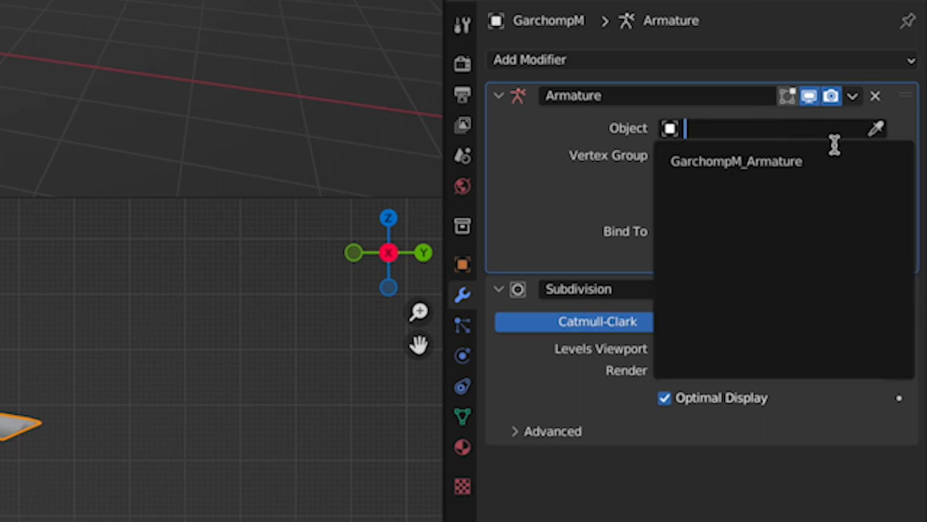
click(840, 162)
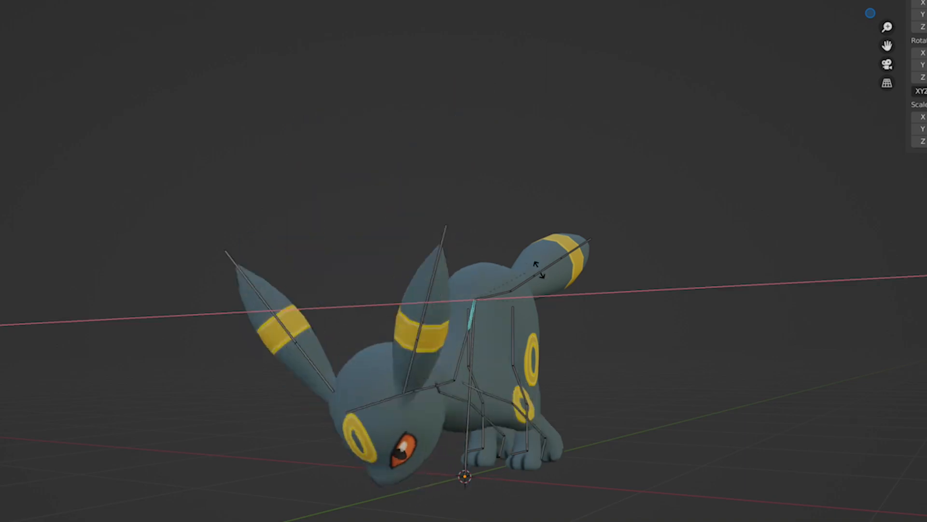
Flip the duplicated left toe bone behind the foot by scaling it by -1, and rename it L_FootIKCtrl.
mouse_move(532, 271)
middle_down()
mouse_move(554, 309)
mouse_move(584, 408)
mouse_move(405, 219)
middle_up()
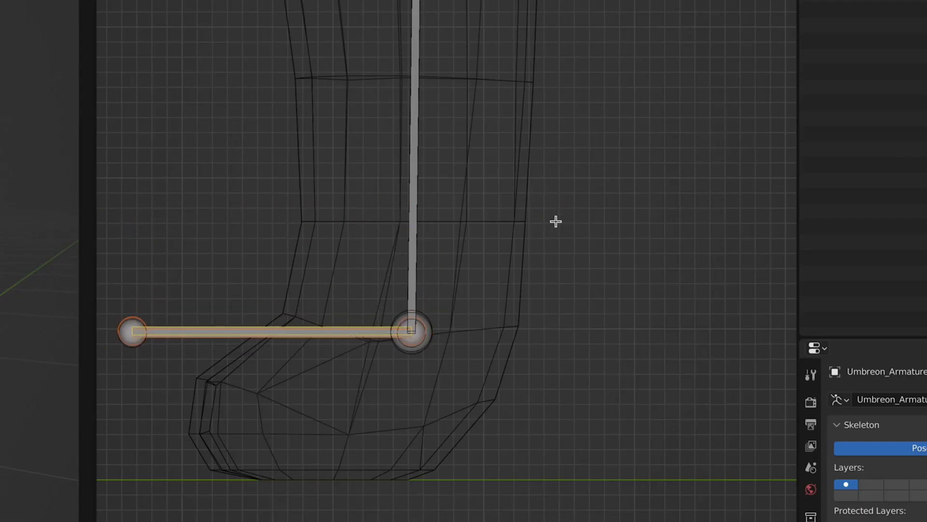
text(s-1)
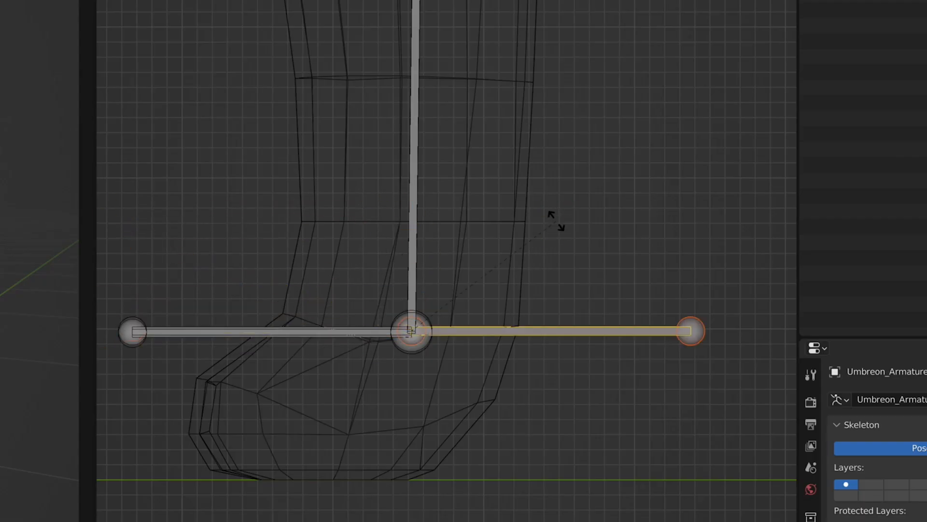
key(Return)
text(L_FootIKCtrl)
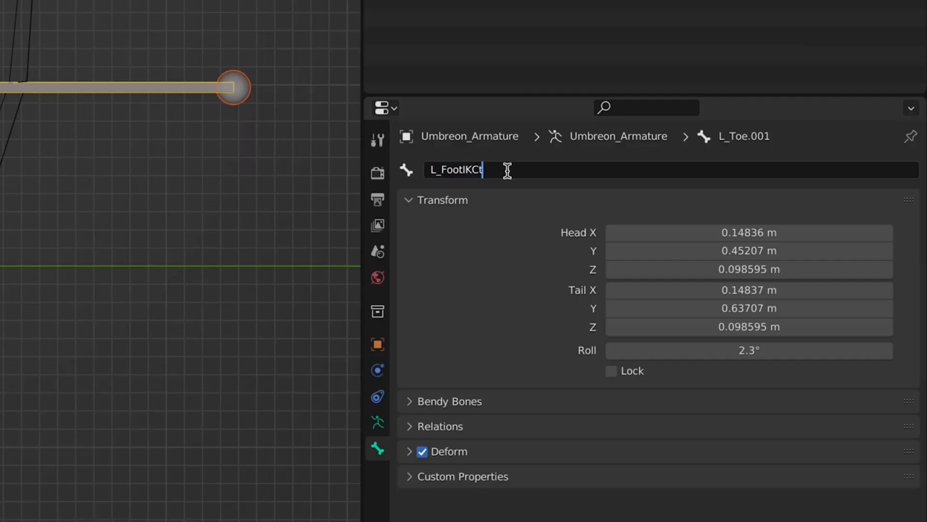
key(Return)
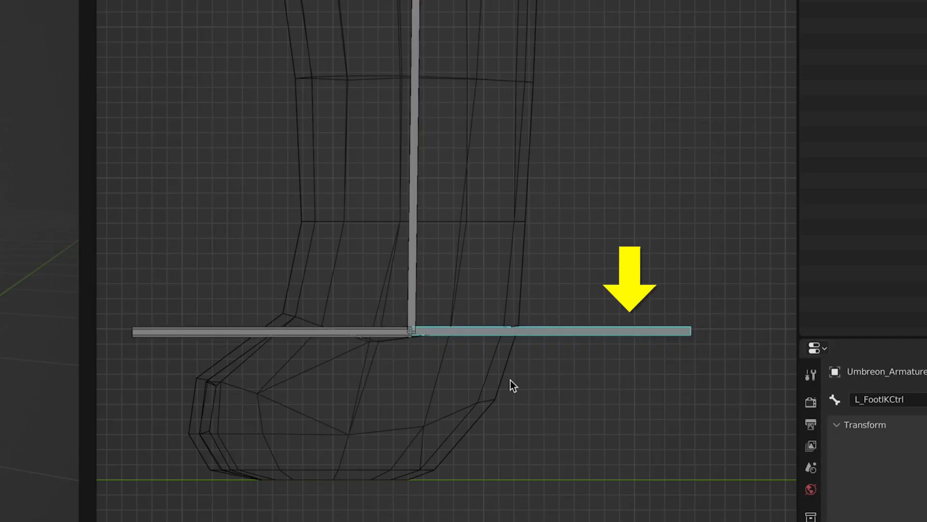
Add an IK constraint to the L_Foot bone with L_FootIKCtrl as its target, and increase its chain length.
shift+click(413, 282)
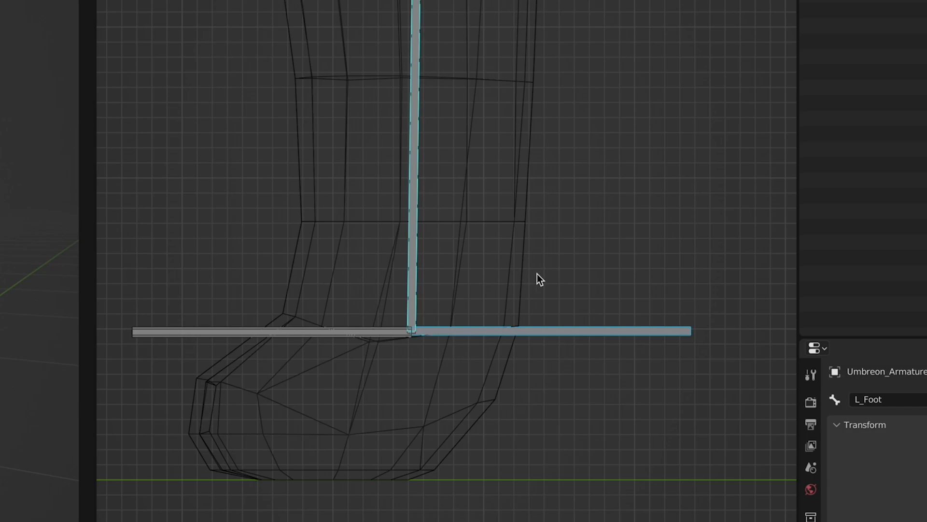
key(shift+i)
click(537, 274)
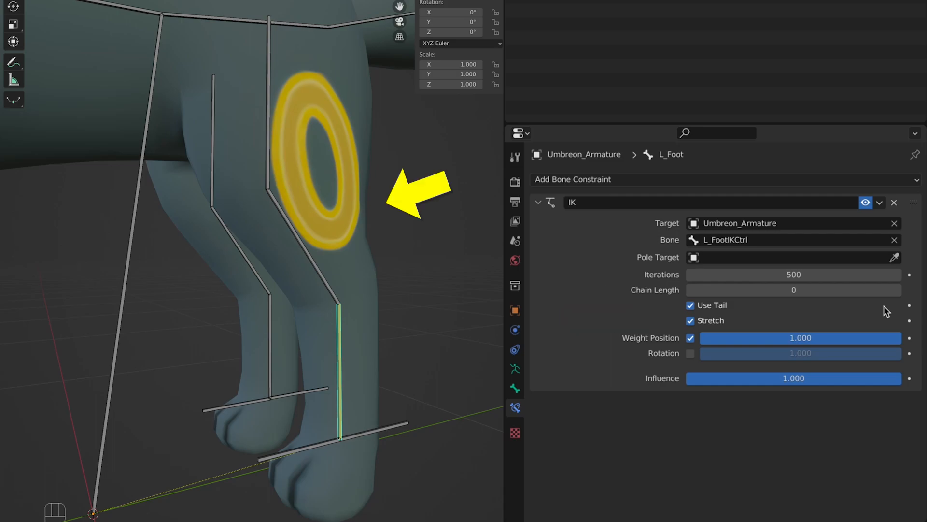
click(896, 289)
click(896, 290)
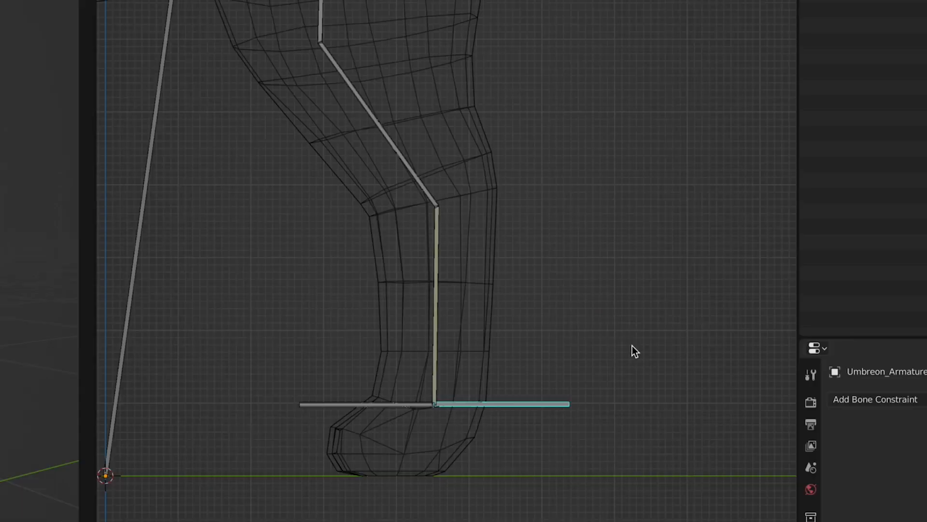
Clear the parent of the L_FootIKCtrl bone in Edit Mode, and display the L_Toe bone's relations settings.
key(Tab)
key(alt+p)
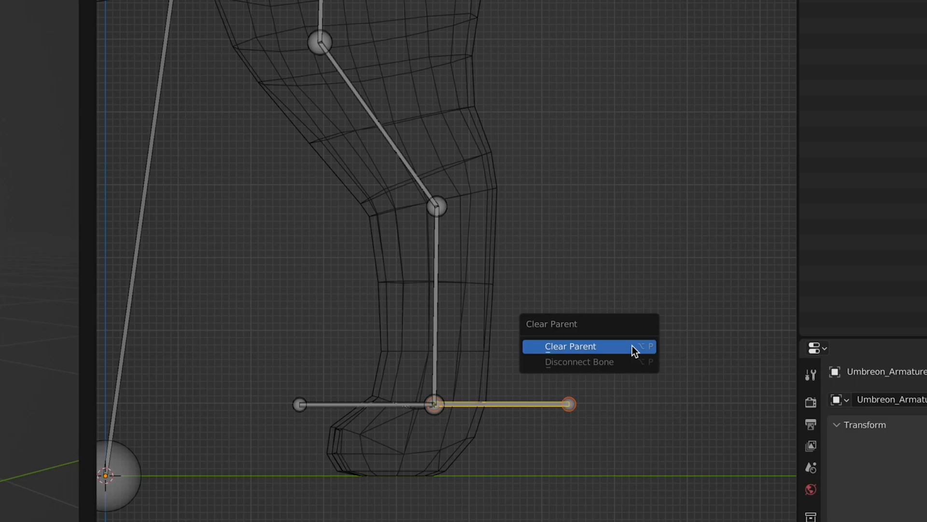
click(633, 346)
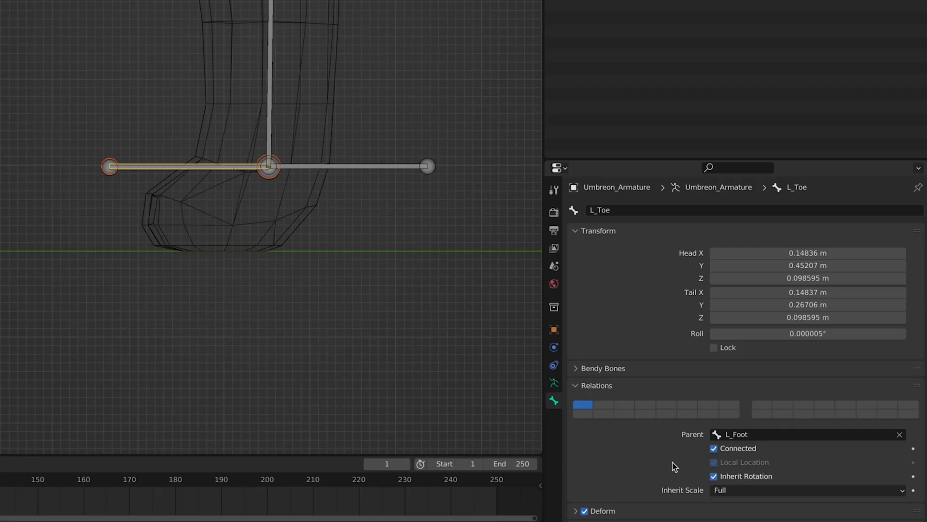
scroll(686, 465, down, 1)
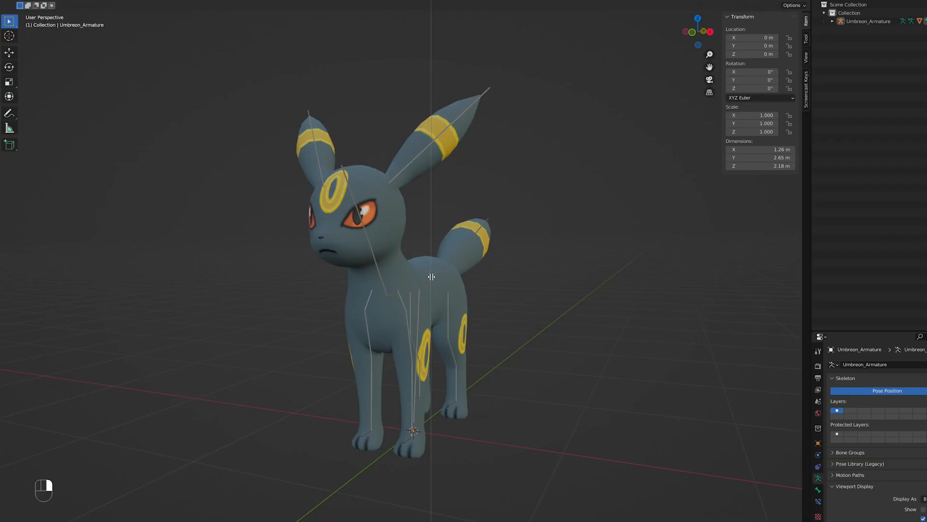
Split Umbreon's viewport vertically in two, and show one of the views from the right side in wireframe.
click(430, 273)
key(KP_3)
key(shift+z)
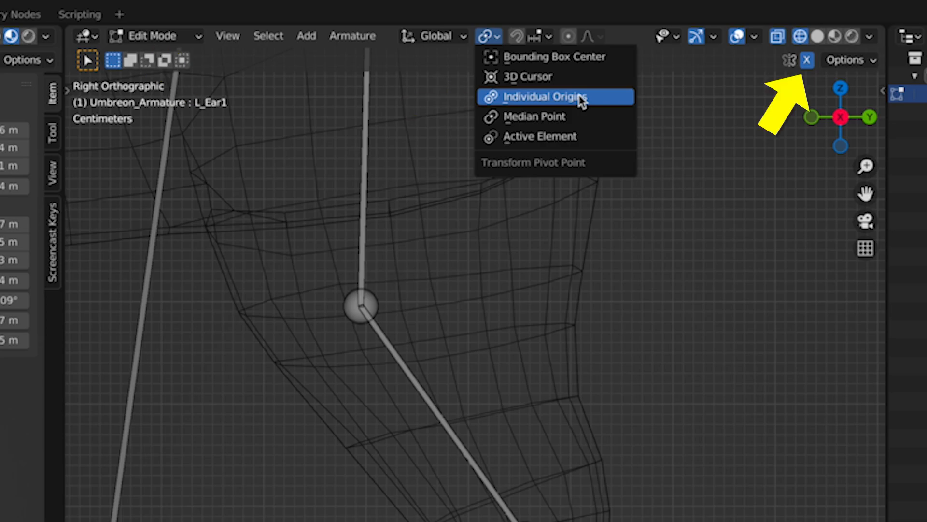
Duplicate the left foot bone in place, scale the copy by 0.5 from its head, and scale its B-Bone display size by 2.
key(g)
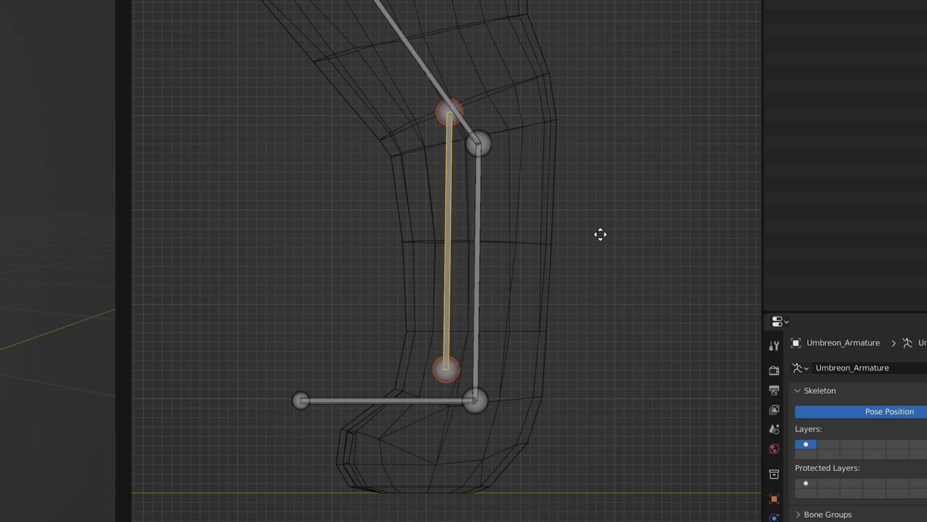
right_click(600, 235)
text(s)
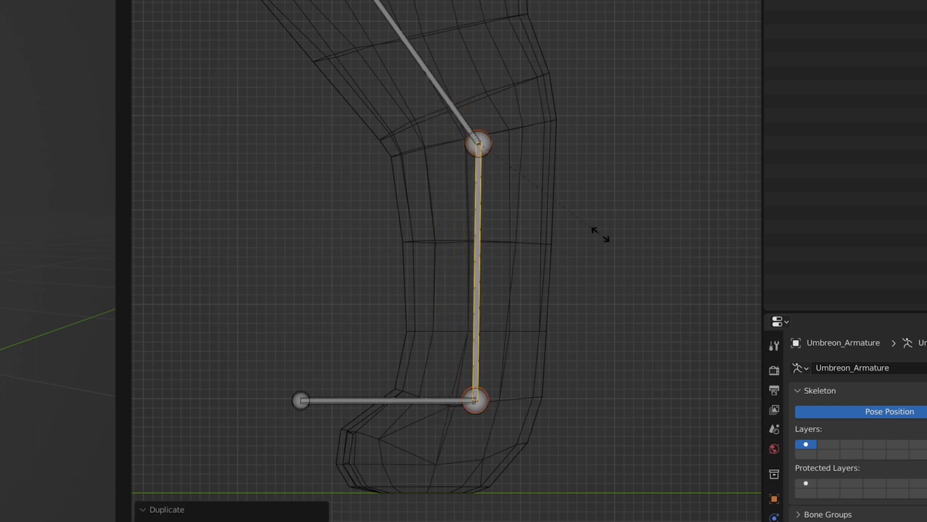
text(.5)
key(Return)
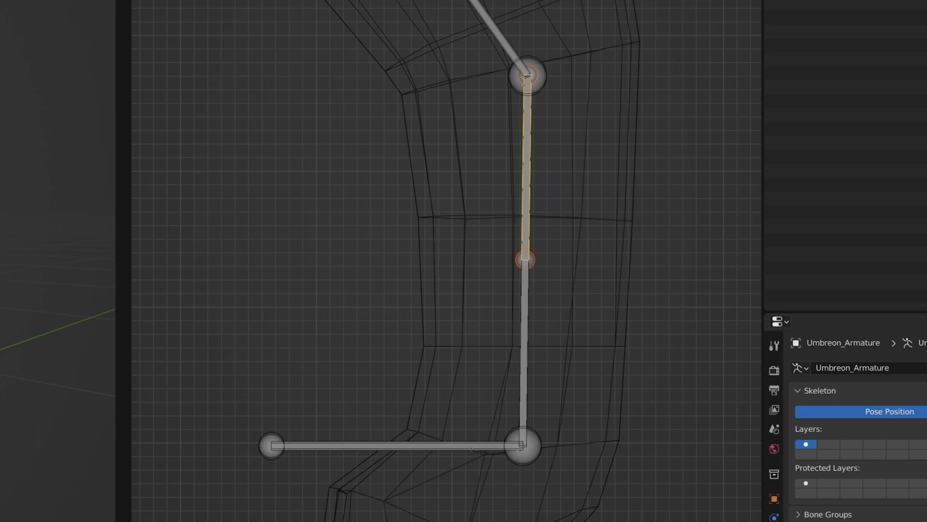
key(ctrl+alt+s)
text(2)
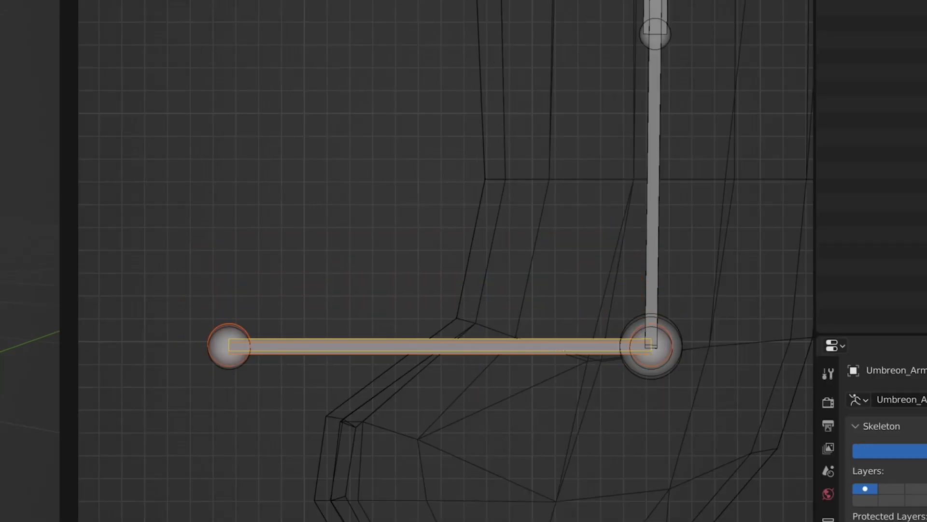
Scale the duplicated toe bone to half its length from its head, and scale its B-Bone display size by 2.
key(s)
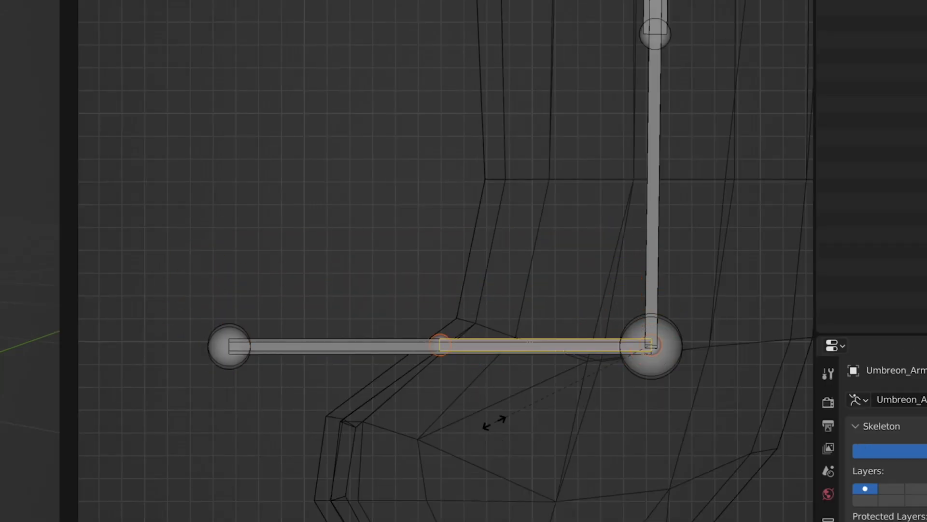
key(Return)
key(ctrl+alt+s)
text(2)
click(494, 423)
Duplicate the short toe control bone in place and rotate the copy 90° so that it points up from the ankle.
key(shift+d)
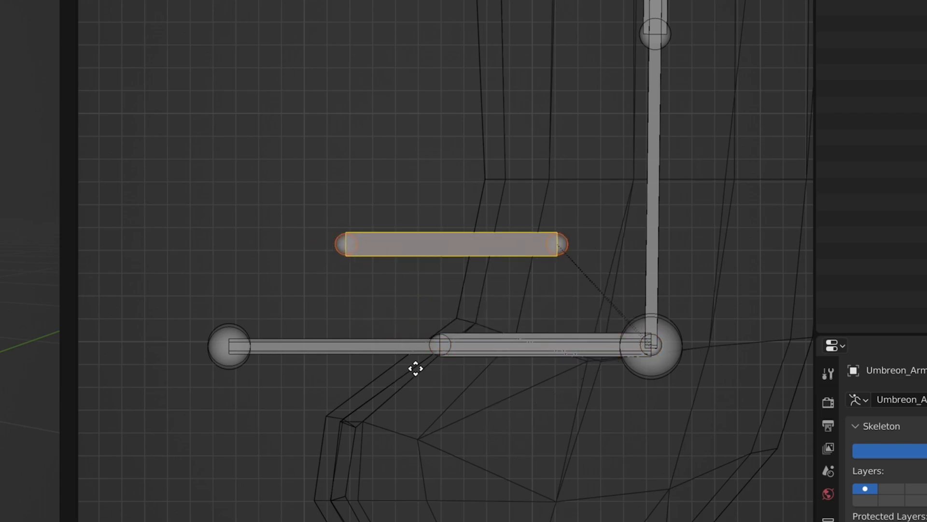
key(Escape)
text(r90)
key(Return)
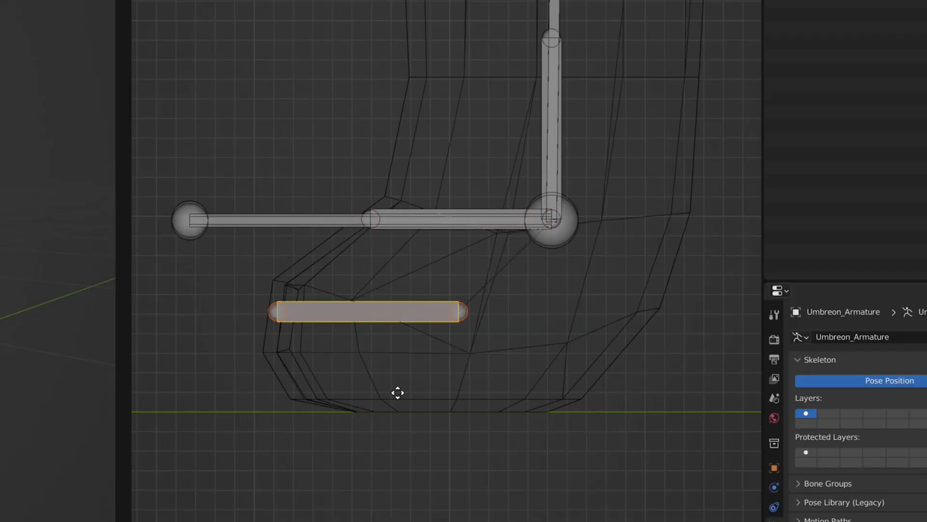
Duplicate the toe control bone in place and move the copy down along Z to the floor beneath the foot.
key(Escape)
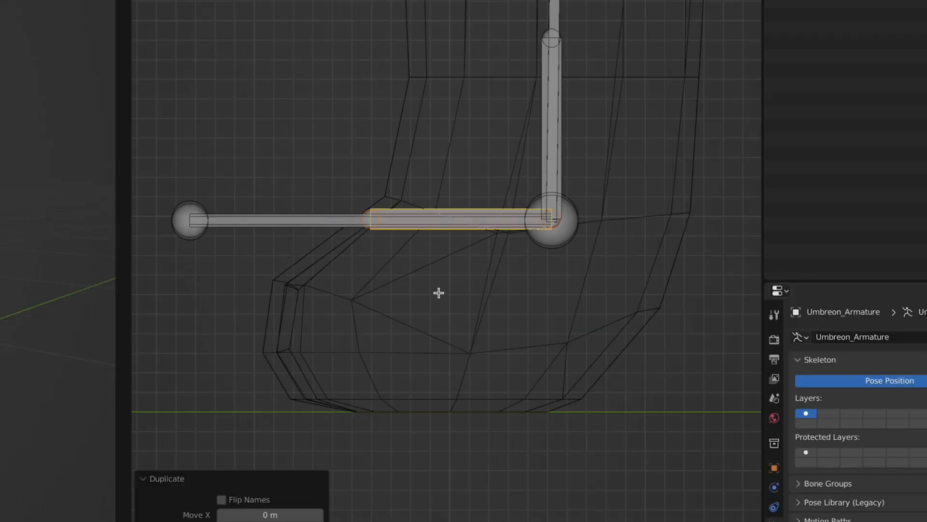
key(g)
key(z)
click(390, 425)
Extend the floor control bone's tail along Y to the front of the foot, and enlarge its B-Bone display size.
click(364, 400)
key(g)
key(y)
click(378, 344)
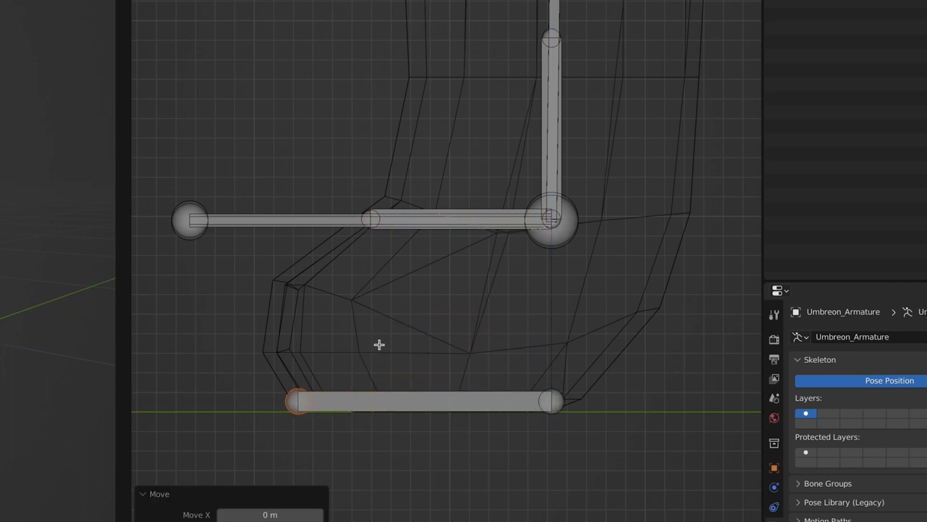
click(429, 392)
key(ctrl+alt+s)
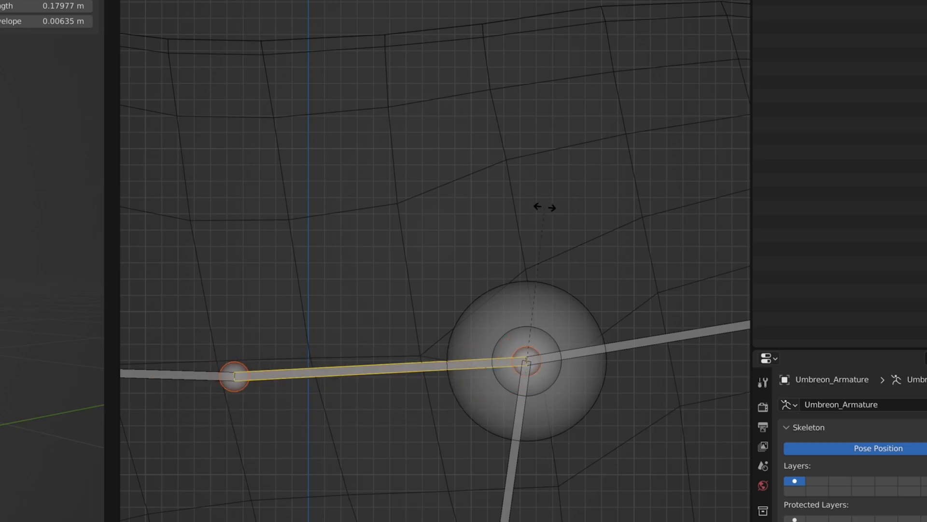
Rotate the duplicated body bone at Umbreon's waist to point upward and shorten it to about 0.06 m.
key(r)
click(589, 371)
key(s)
click(640, 464)
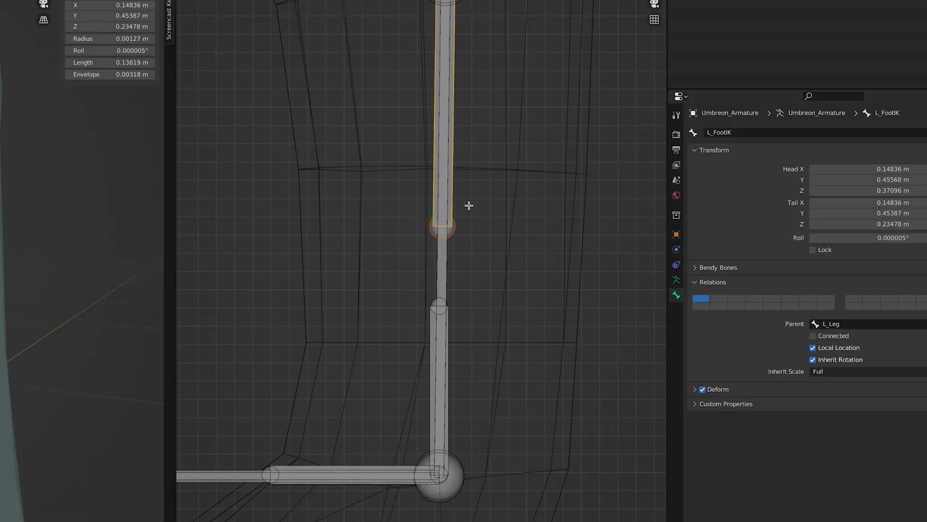
Parent the L_FootIK bone to the L_FootRoll bone.
shift+click(435, 327)
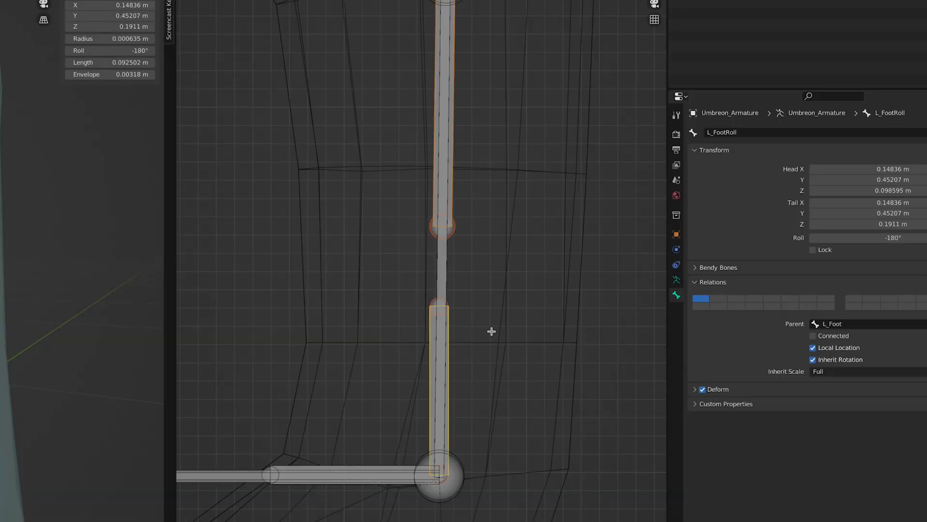
key(ctrl+p)
click(492, 333)
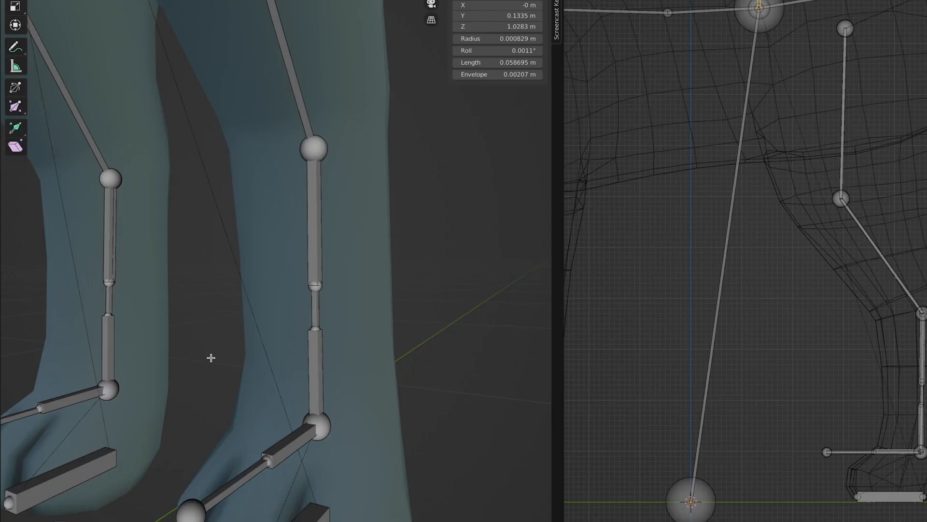
Add an IK constraint to the L_Leg bone with L_FootIK as its target, and increase its chain length.
middle_drag(209, 357, 323, 331)
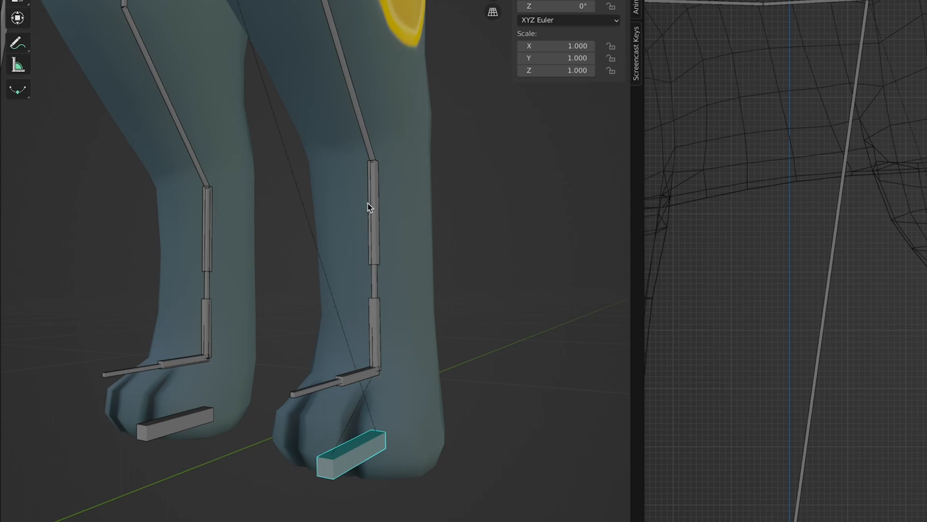
click(370, 208)
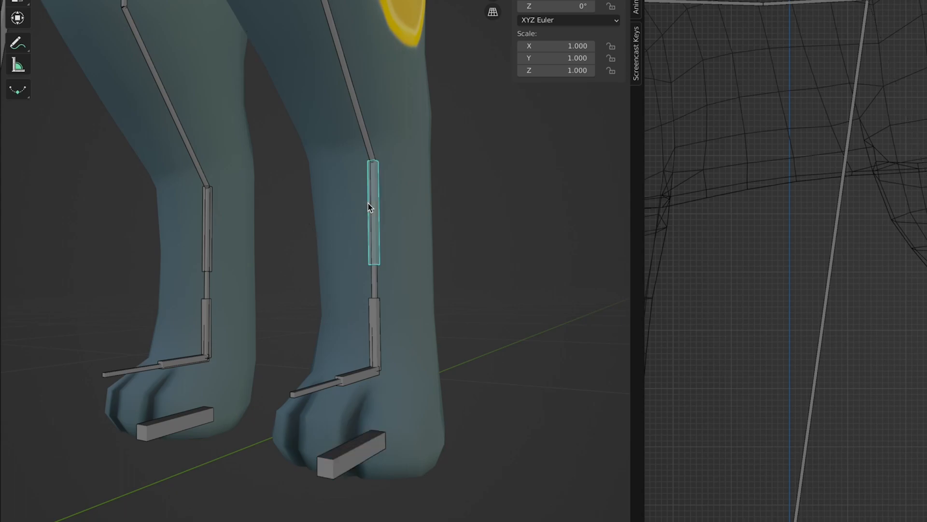
shift+click(364, 133)
middle_drag(507, 262, 482, 274)
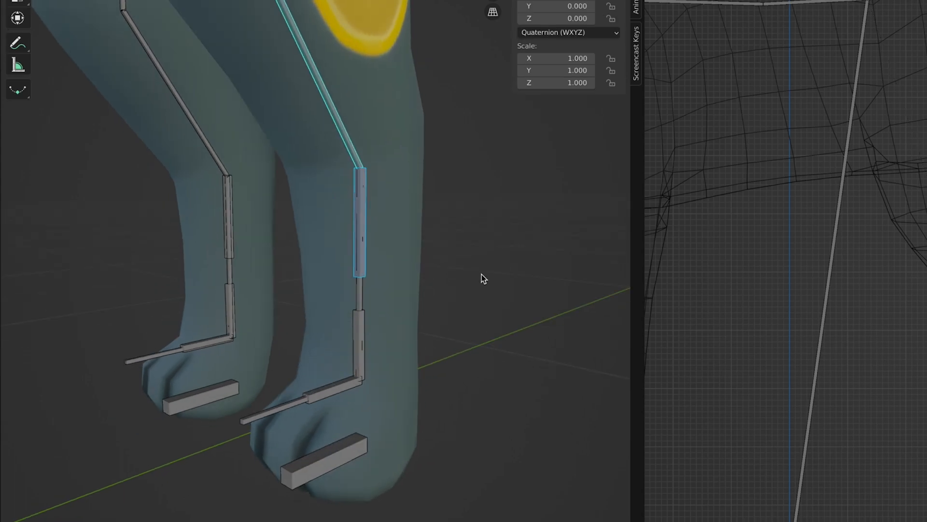
key(shift+i)
click(482, 274)
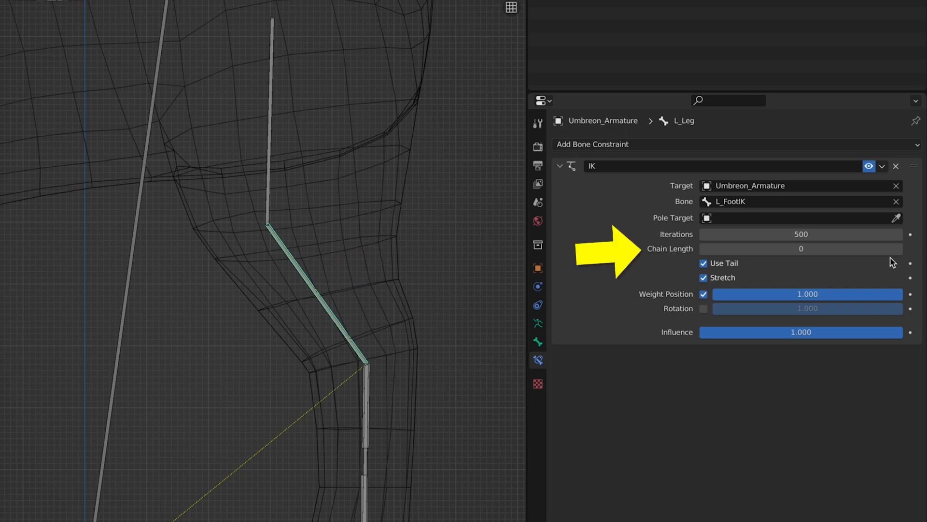
click(900, 248)
click(899, 249)
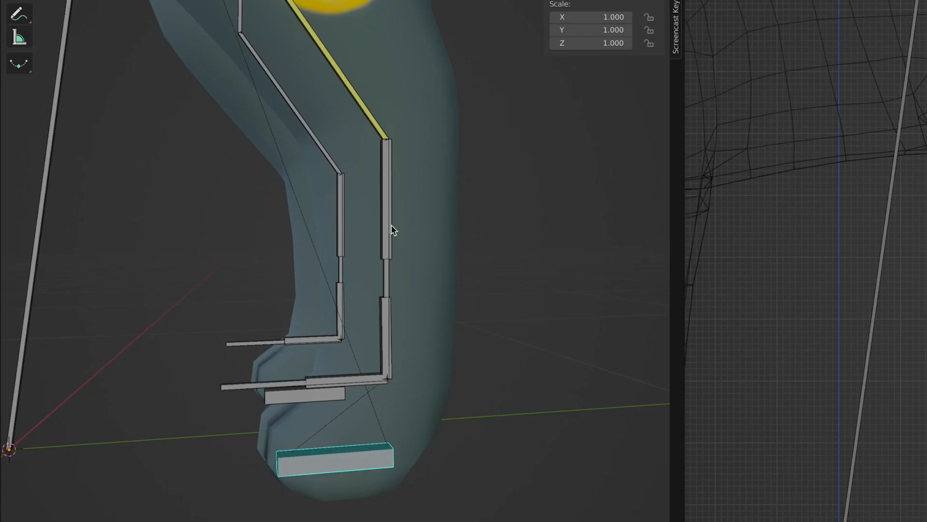
Add Copy Rotation constraints to the L_Foot and L_Toe bones, targeting L_FootIK and L_ToeCtrl respectively.
click(392, 231)
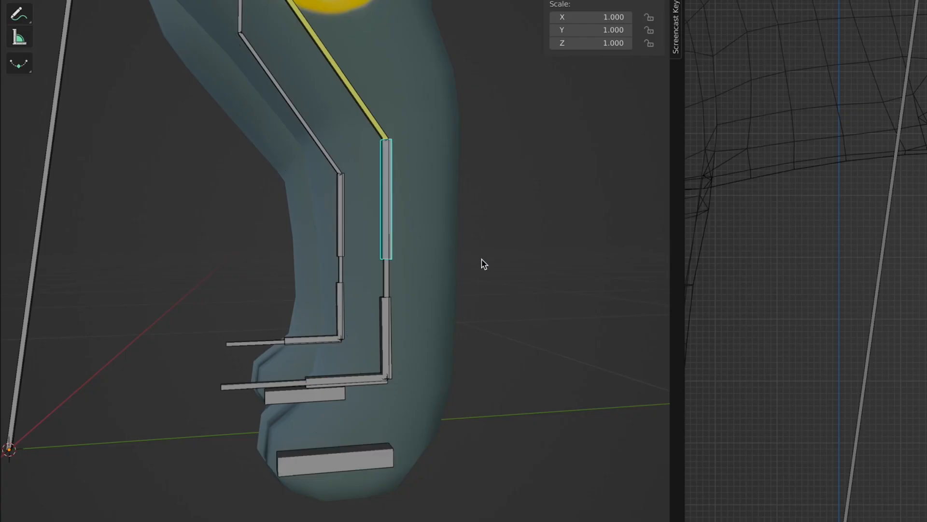
shift+click(402, 272)
key(ctrl+shift+c)
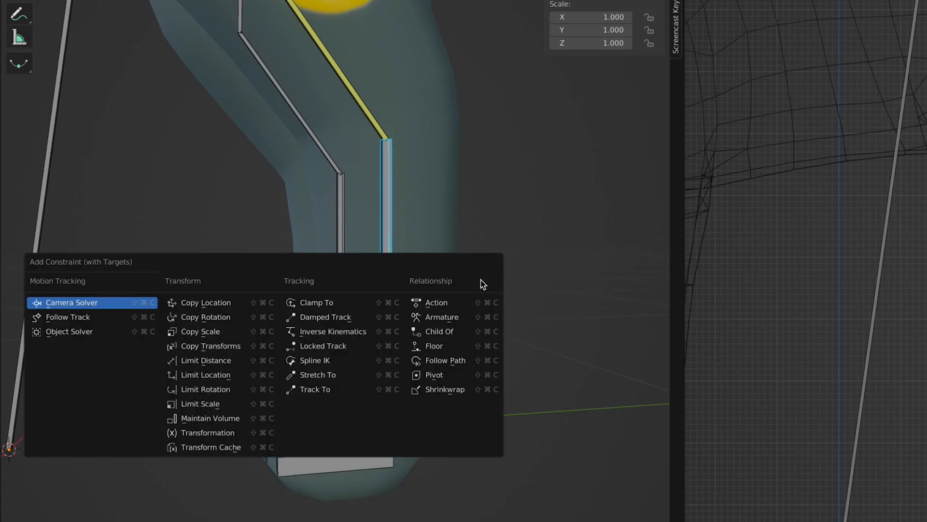
click(242, 316)
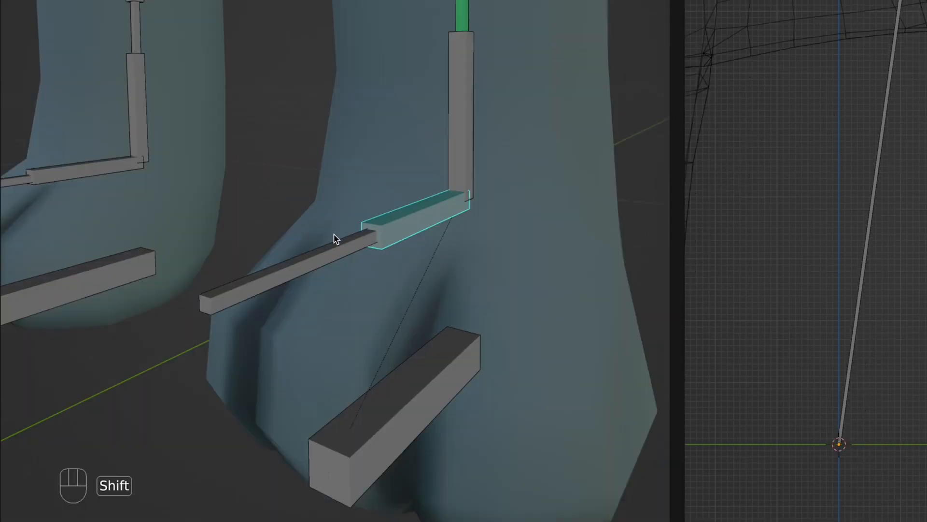
shift+click(337, 239)
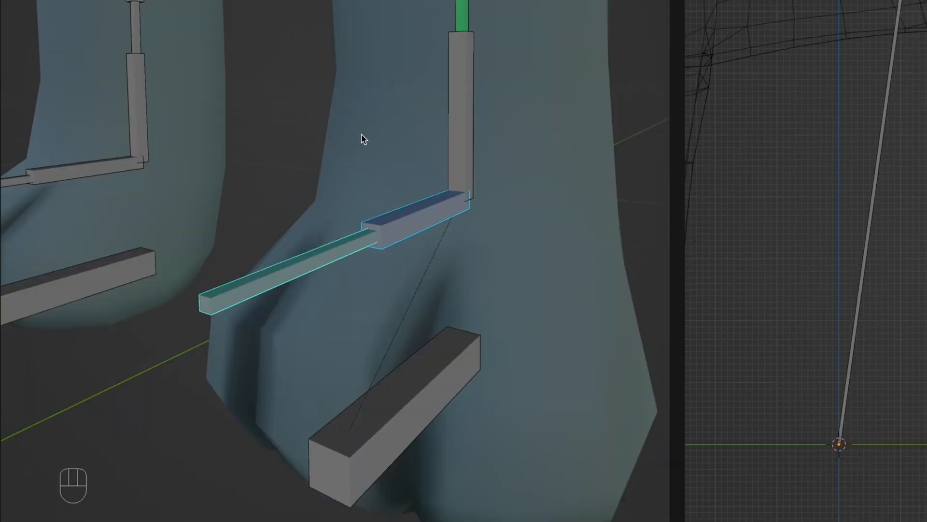
key(ctrl+shift+c)
click(363, 139)
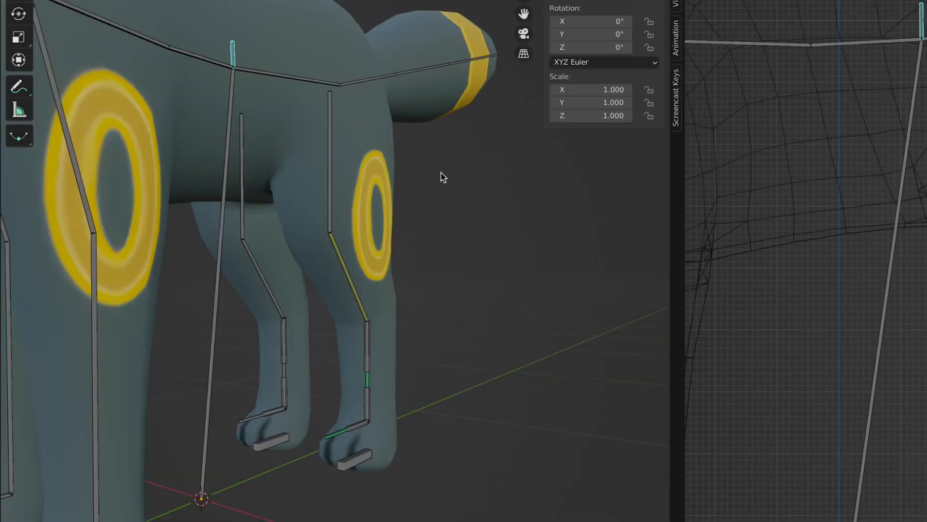
middle_drag(441, 196, 447, 276)
key(x)
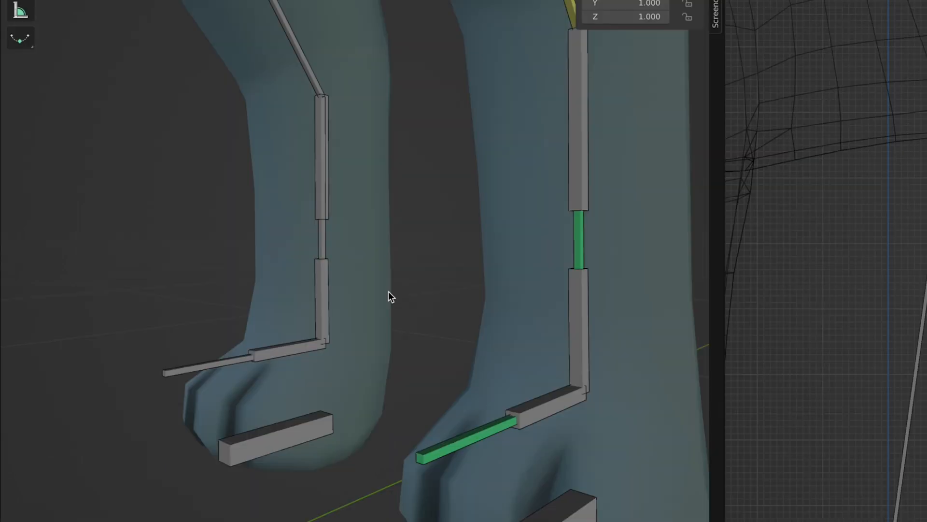
Copy the L_Foot bone's Copy Rotation constraint to R_Foot, and change the copied constraint's target bone to R_FootIK.
click(327, 244)
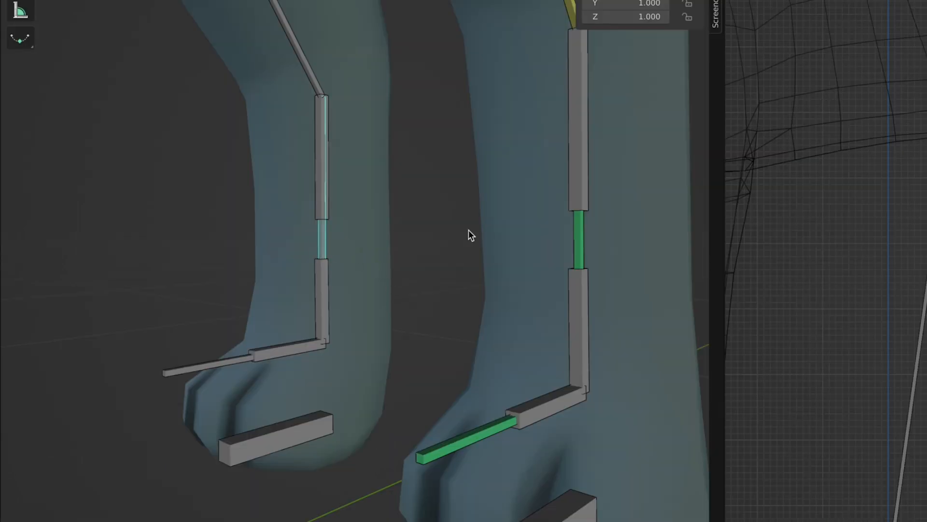
click(584, 245)
click(191, 11)
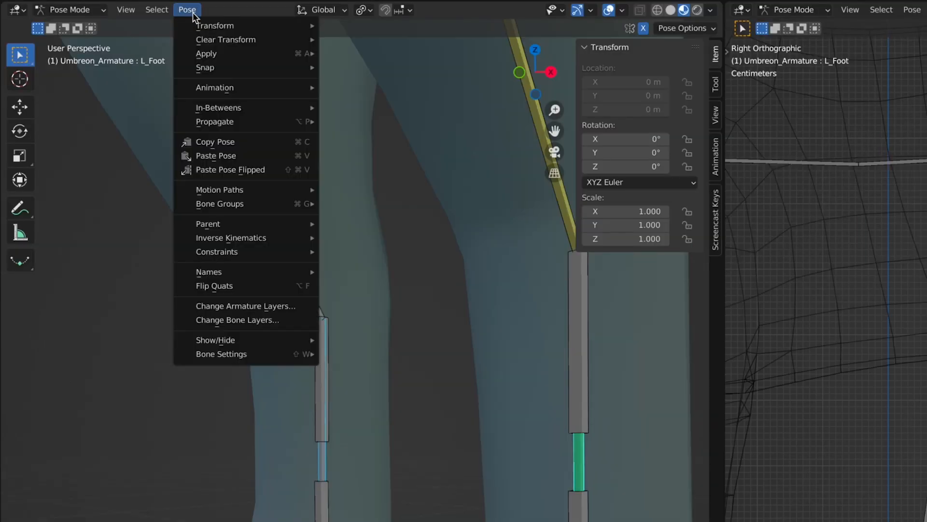
mouse_move(285, 252)
click(338, 263)
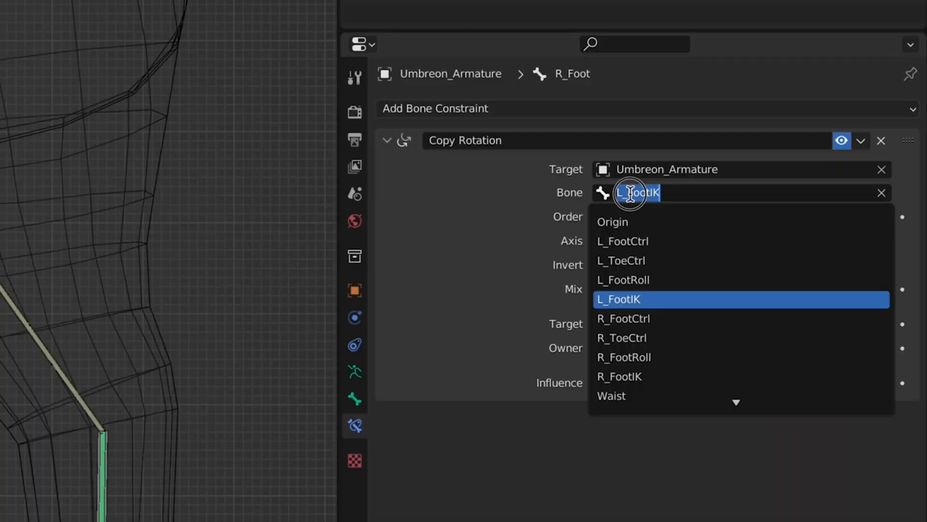
click(624, 189)
key(BackSpace)
text(R)
key(Return)
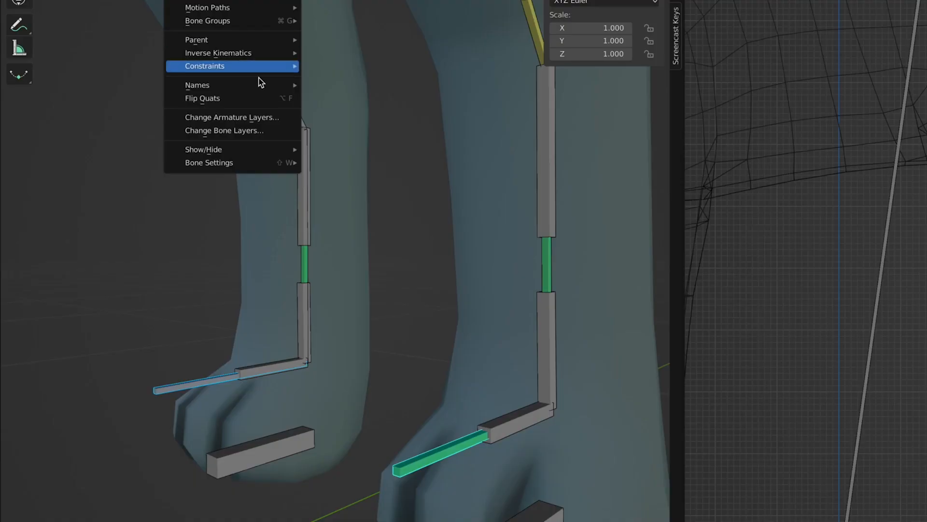
Copy the L_Toe bone's constraint to the R_Toe bone.
mouse_move(261, 67)
click(347, 79)
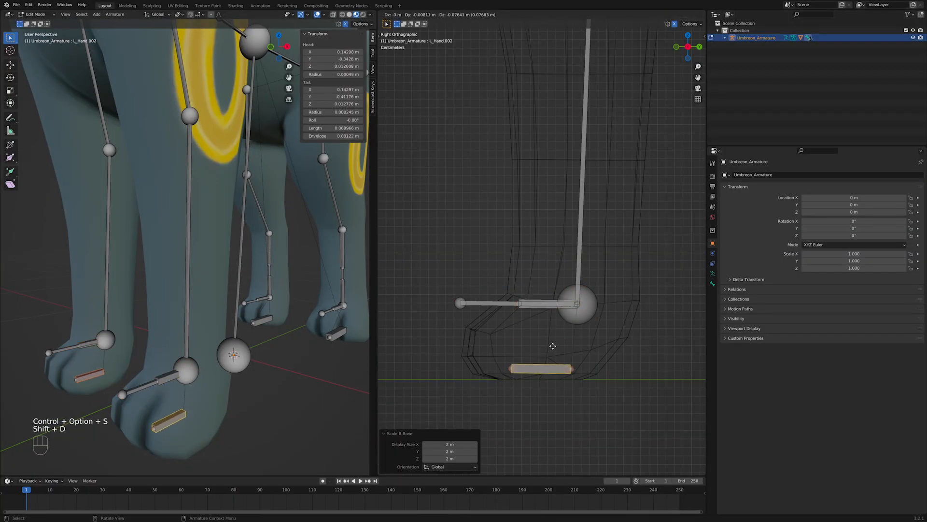
Place the duplicated hand bone near the floor under the front paw, enlarge its B-Bone display, and reposition its ends to span the paw.
click(552, 348)
key(ctrl+alt+s)
click(567, 294)
key(g)
click(534, 310)
key(g)
click(485, 310)
Rename the control bone beneath the left front paw as L_ArmCtrl in Pose Mode.
middle_drag(285, 401, 346, 382)
click(568, 304)
key(Tab)
click(713, 284)
double_click(758, 176)
key(BackSpace)
key(BackSpace)
key(BackSpace)
key(BackSpace)
key(BackSpace)
key(BackSpace)
key(BackSpace)
key(BackSpace)
text(ArmCtrl)
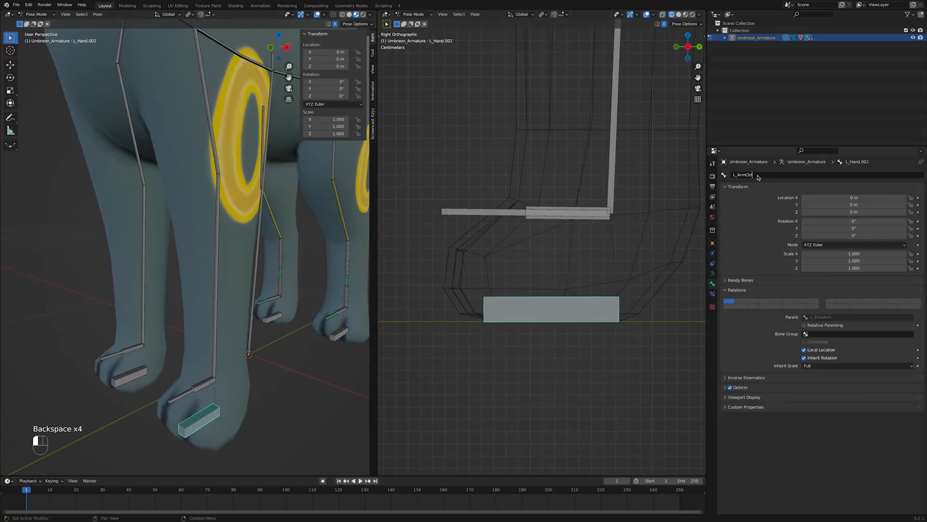
key(BackSpace)
key(BackSpace)
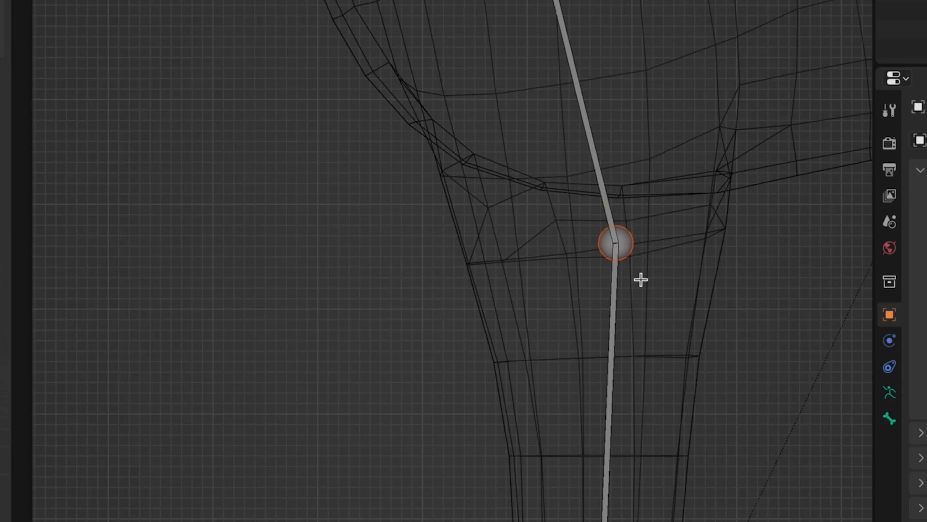
Extrude a bone about 0.025 m long along Y from the left elbow joint and clear its parent.
key(e)
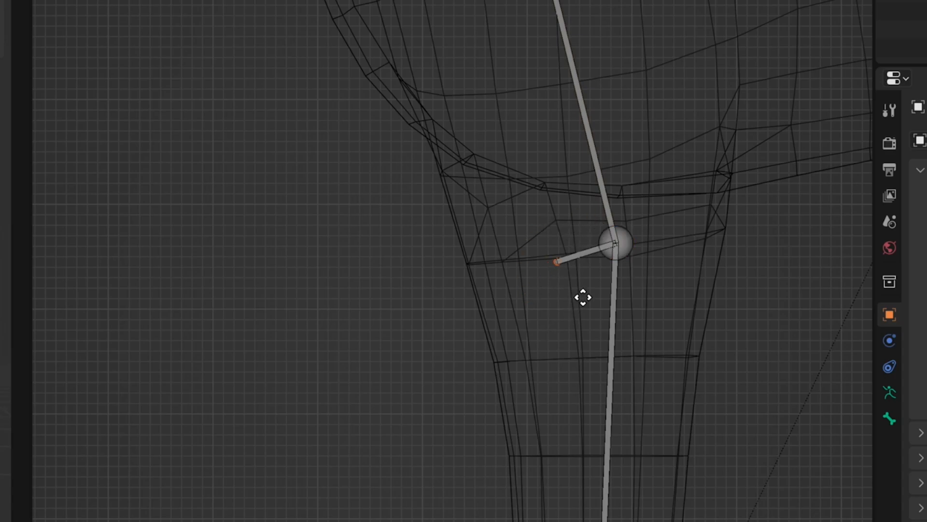
key(y)
click(565, 335)
key(alt+p)
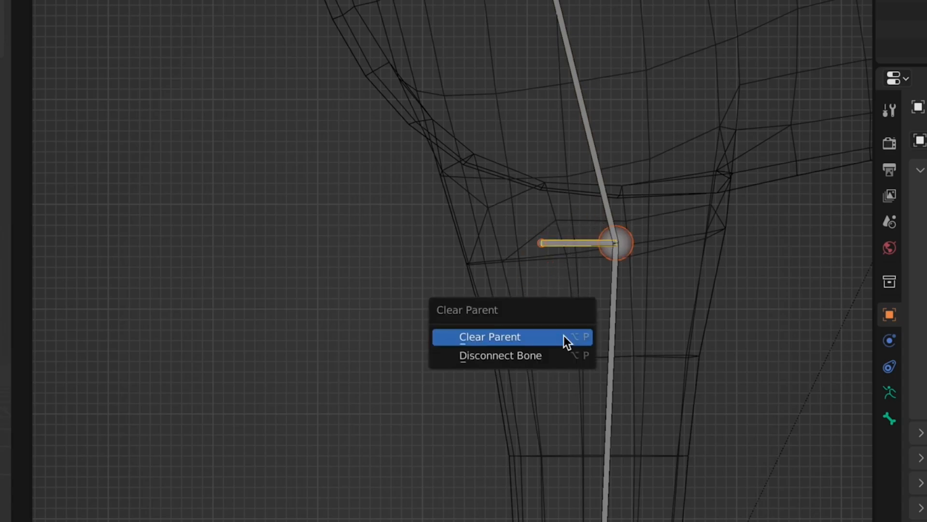
click(564, 335)
Move the unparented elbow bone along Y to sit well in front of the front leg.
key(g)
key(y)
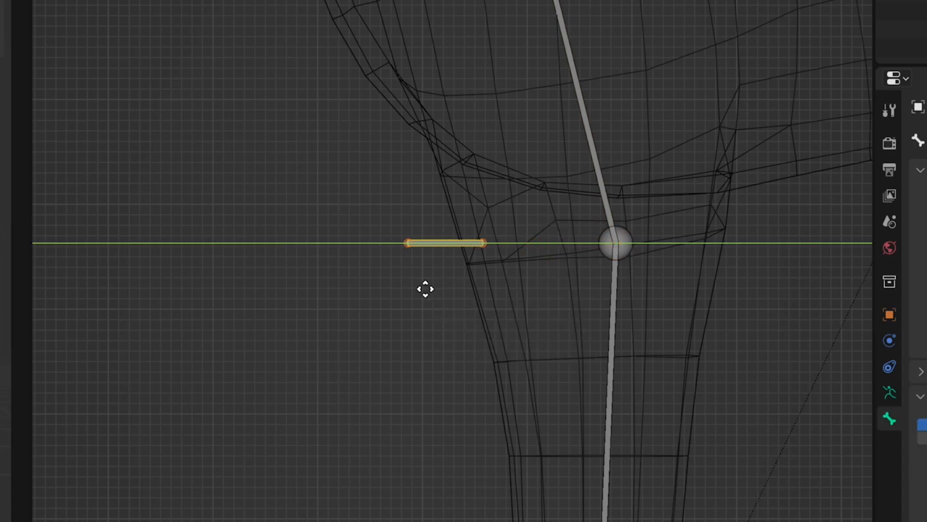
click(248, 301)
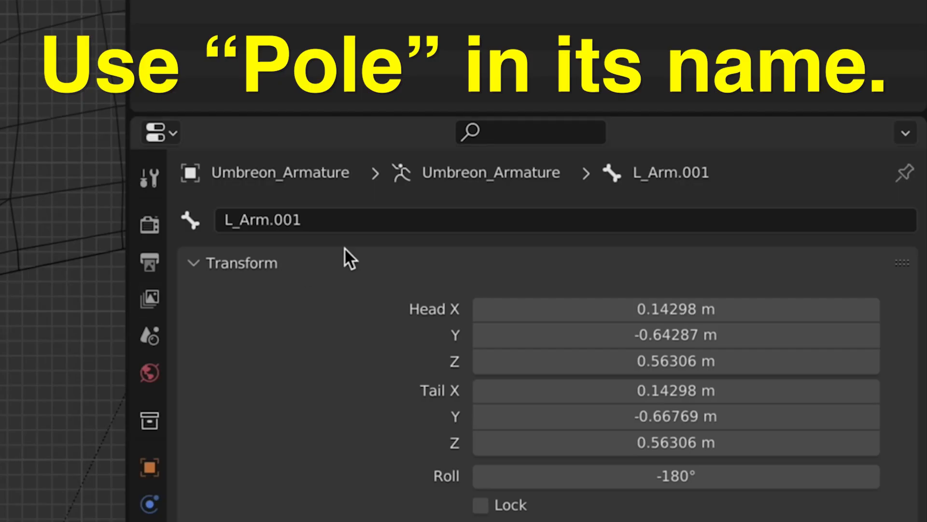
Rename the bone in front of the elbow as L_ArmPole.
click(325, 220)
key(BackSpace)
key(BackSpace)
key(BackSpace)
key(BackSpace)
text(Pole)
key(Return)
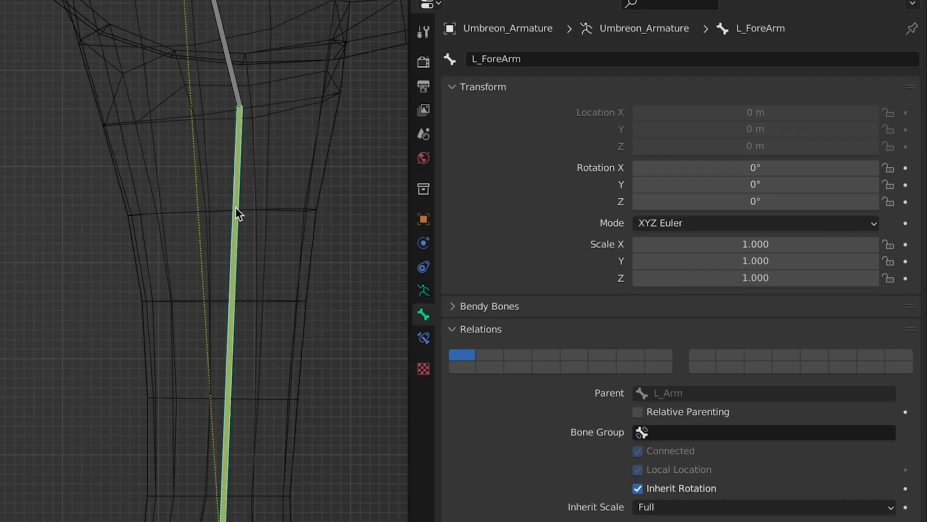
Set the L_ForeArm IK constraint's pole target to the L_ArmPole bone of Umbreon_Armature, and decrease its pole angle.
click(424, 340)
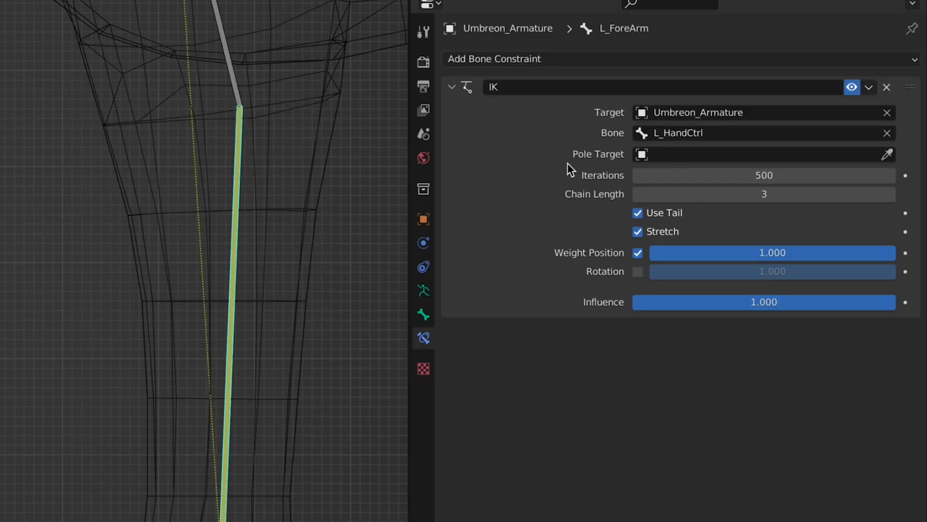
click(690, 154)
click(693, 196)
click(693, 175)
text(L_arm)
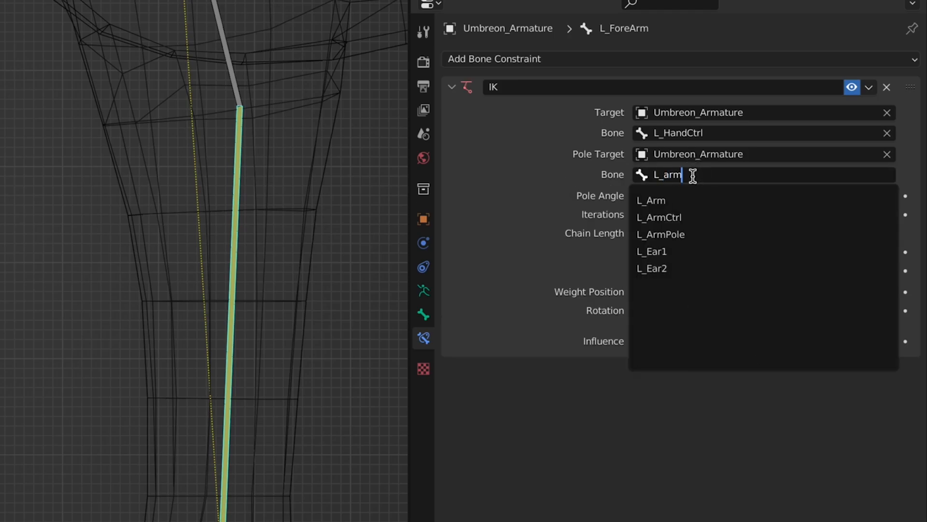
click(695, 235)
drag(698, 195, 643, 196)
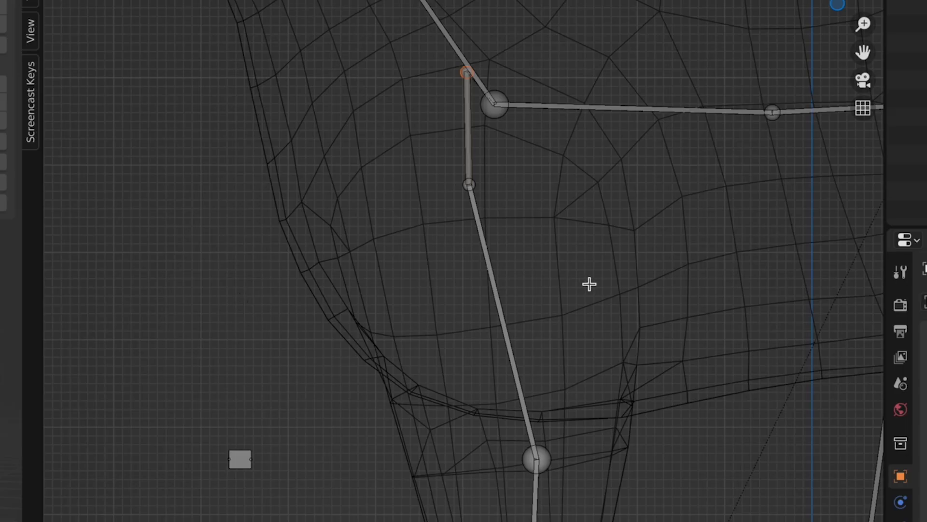
Extrude a bone from the top joint of the left front leg and snap its tip to the wrist joint.
key(KP_Decimal)
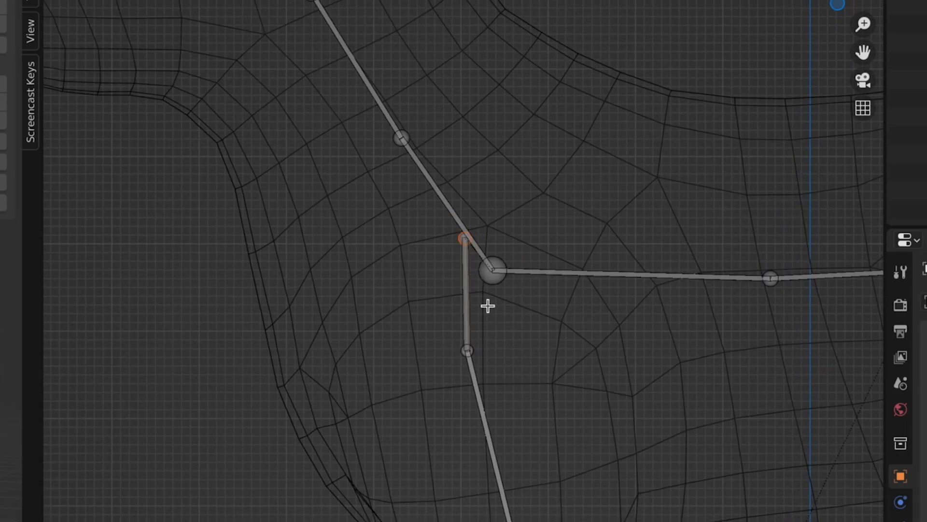
key(e)
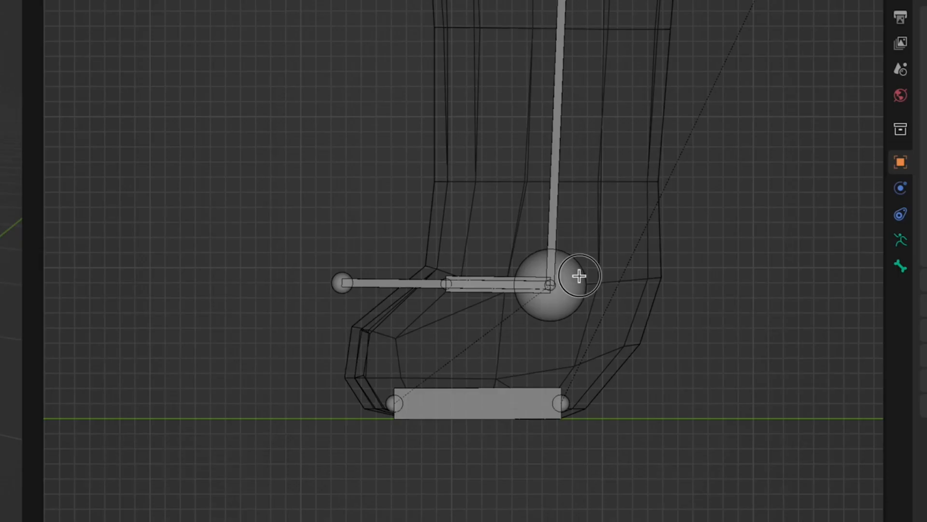
click(579, 274)
key(shift+s)
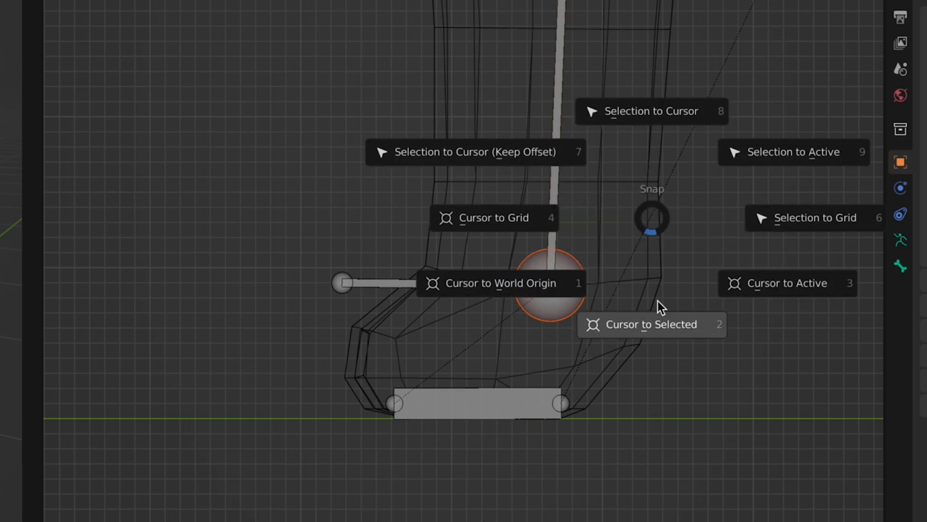
click(658, 321)
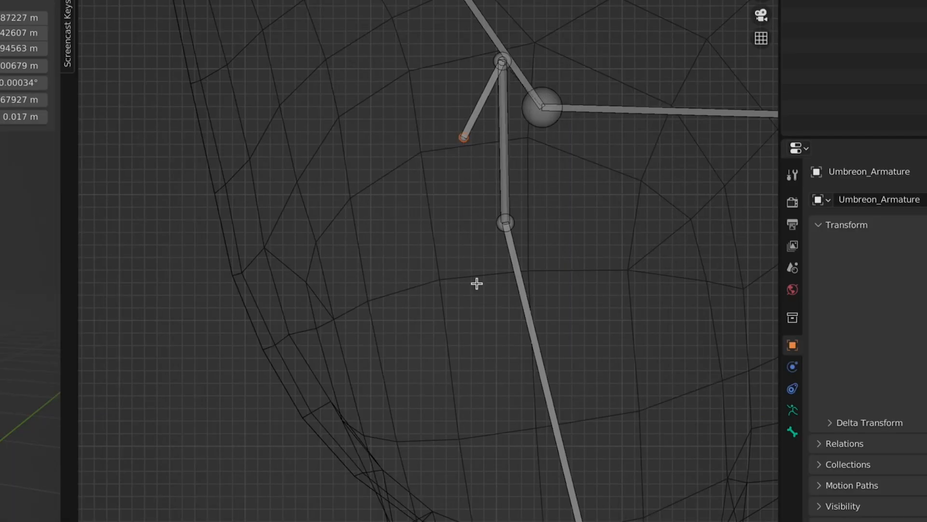
key(shift+s)
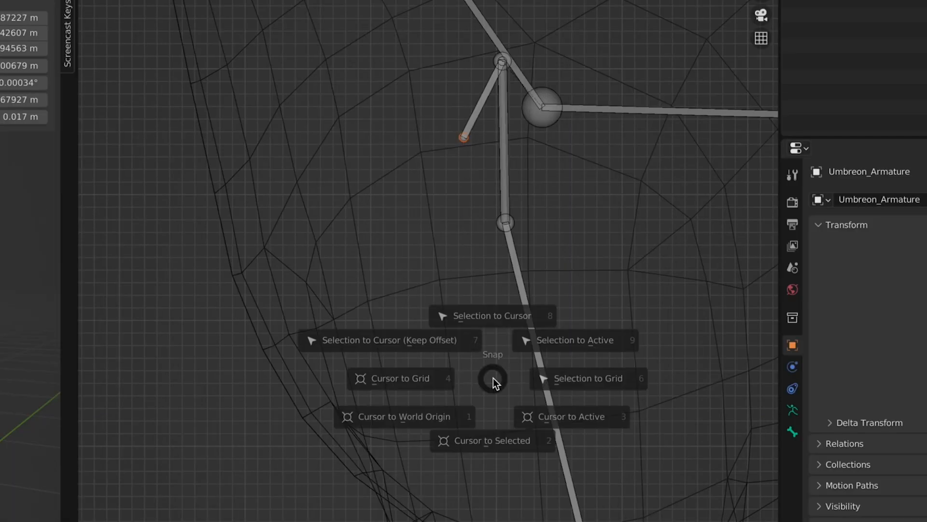
click(501, 295)
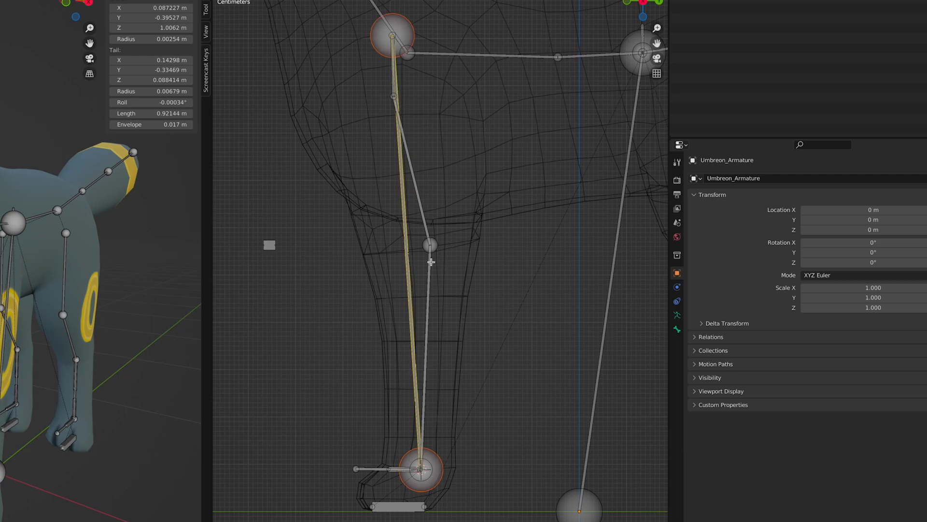
Scale the shoulder-to-wrist bone down to about 0.043 m and snap a duplicate of it to the midpoint between shoulder and wrist.
key(shift+s)
click(461, 317)
key(s)
key(shift+d)
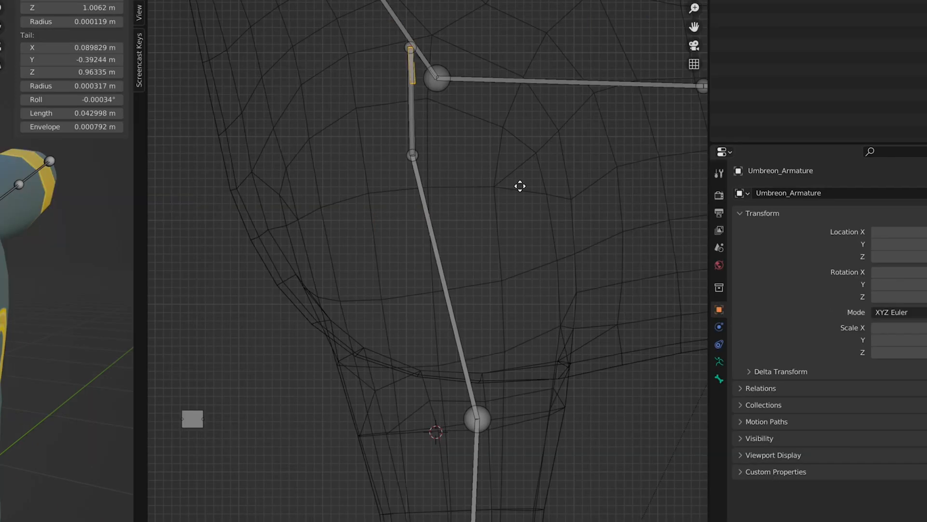
key(Escape)
key(shift+s)
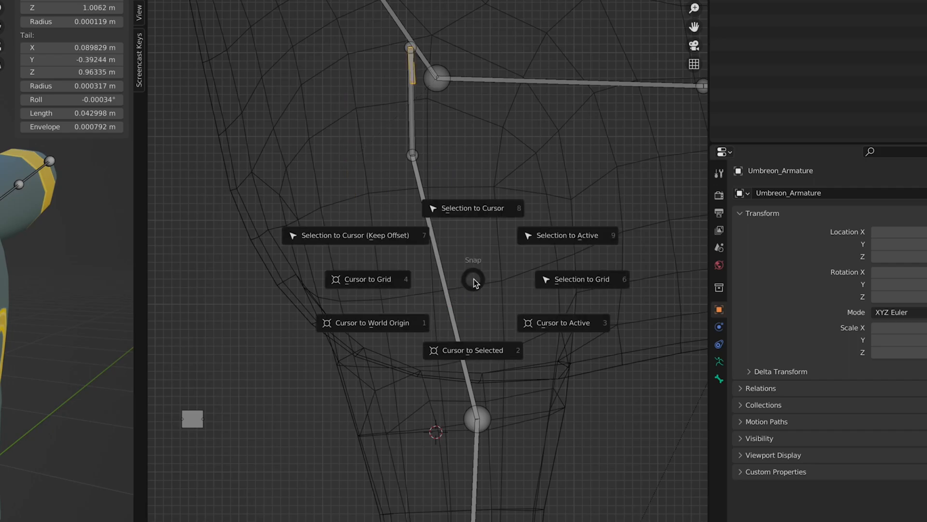
click(478, 208)
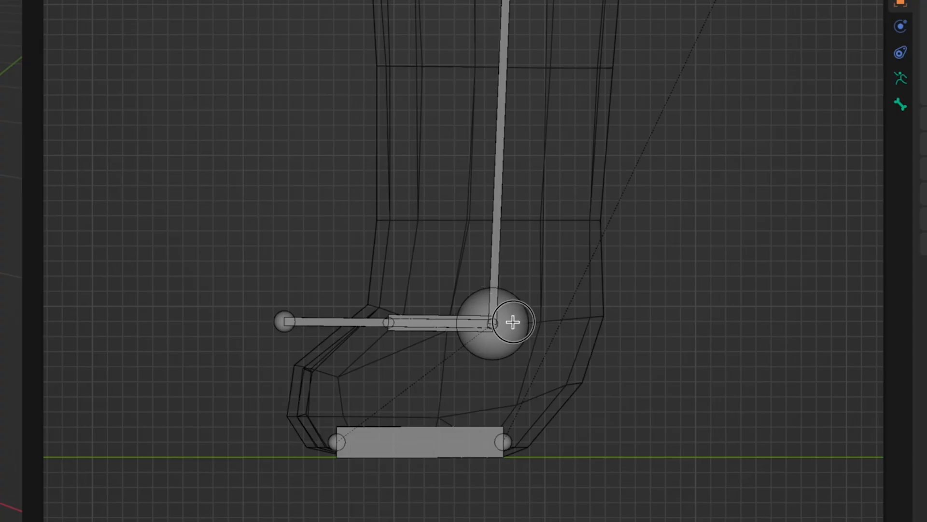
Duplicate the short midpoint bone and snap the copy to the left wrist joint using the 3D cursor.
click(502, 320)
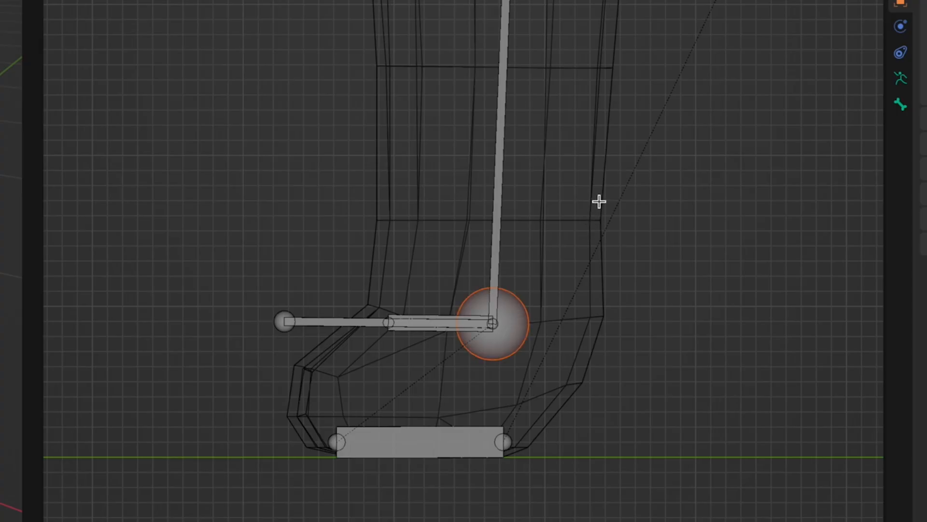
key(shift+s)
click(605, 288)
key(shift+d)
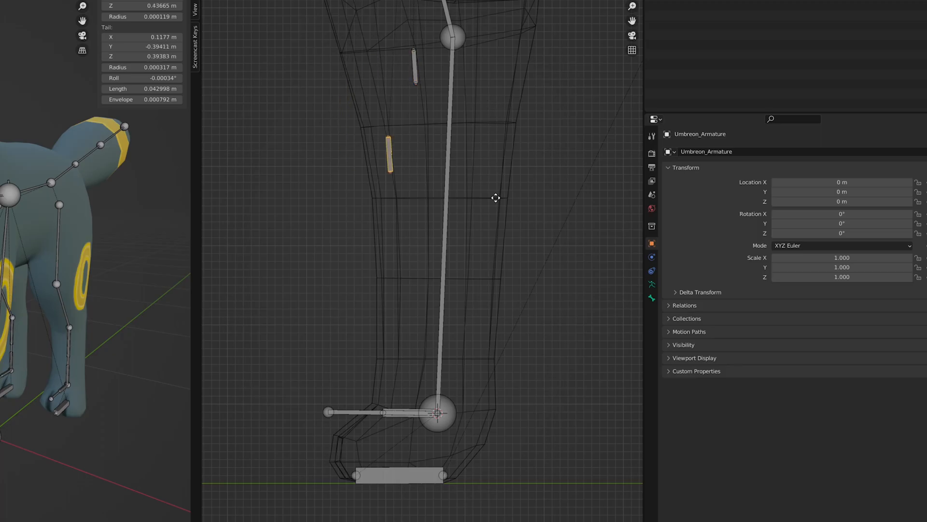
key(Escape)
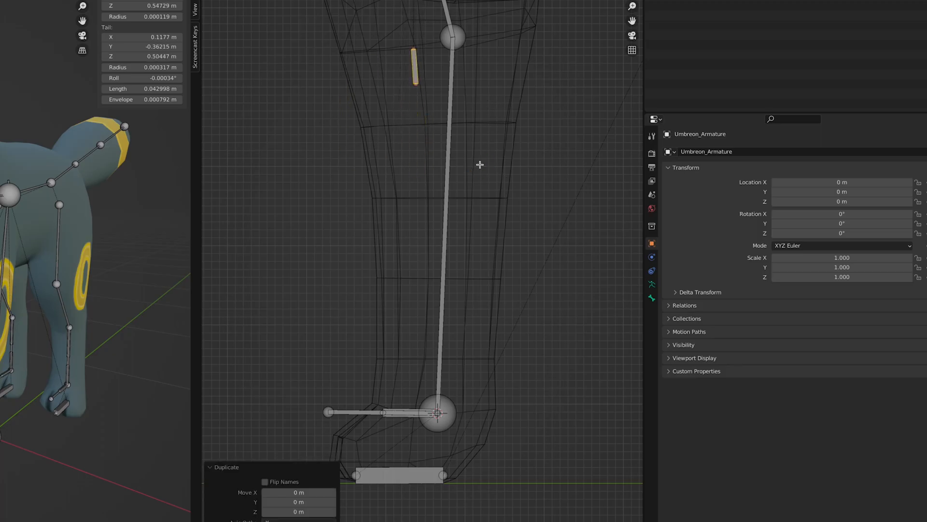
key(shift+s)
click(483, 111)
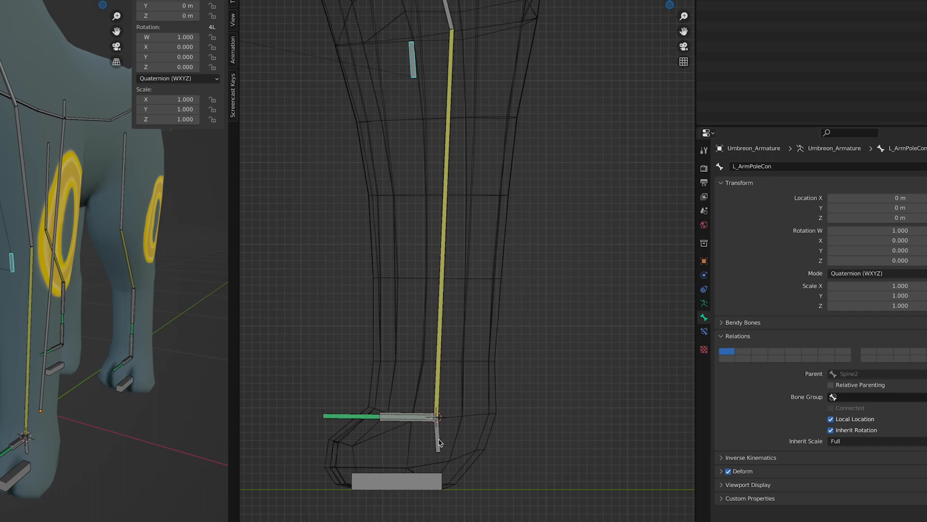
Give L_ArmPoleCon a Copy Transforms constraint from L_ArmPoleConB at 0.5 influence, and place the L_ArmPoleConT Copy Transforms constraint above it.
click(439, 440)
click(412, 51)
key(shift+super+c)
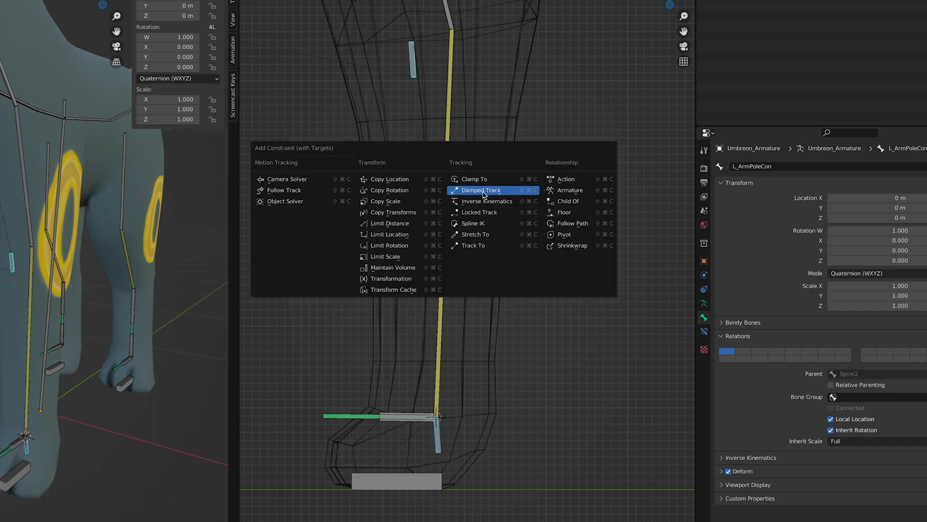
click(410, 212)
click(821, 362)
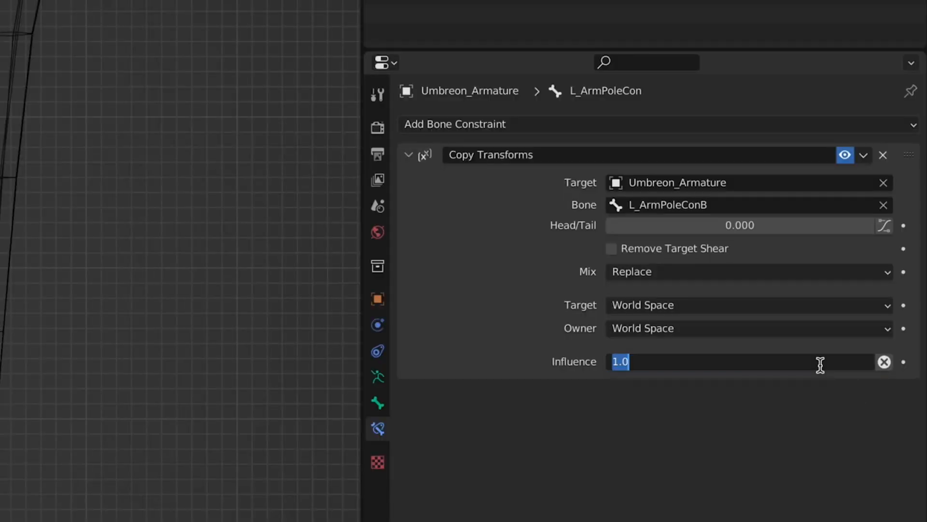
text(.5)
key(Return)
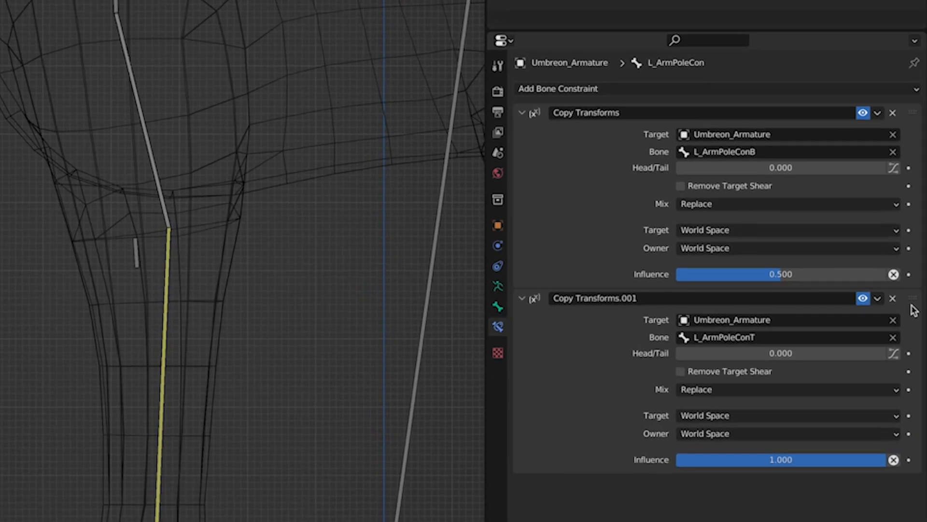
drag(911, 305, 898, 111)
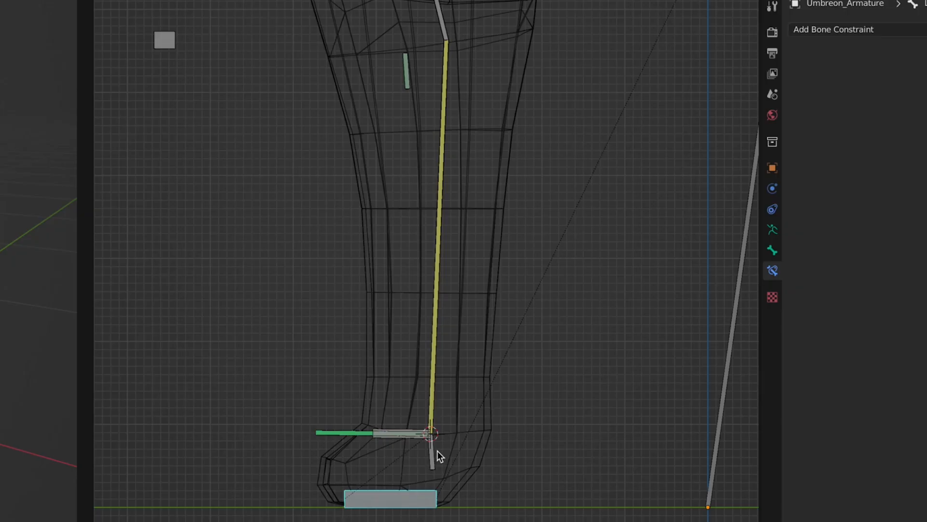
Add a Copy Rotation constraint targeting L_ArmPoleConB and a Damped Track constraint to the L_ArmPoleCon bone.
click(406, 82)
key(shift+super+c)
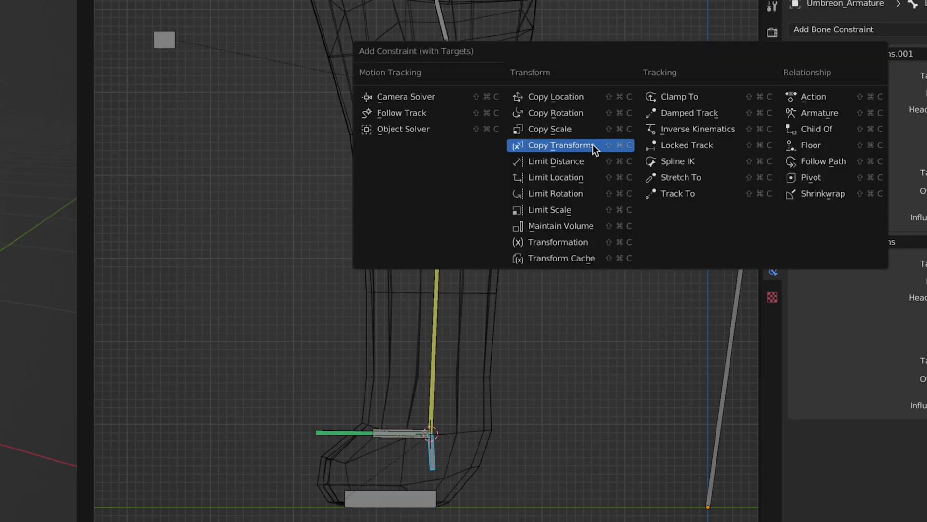
click(589, 115)
key(shift+super+c)
click(686, 117)
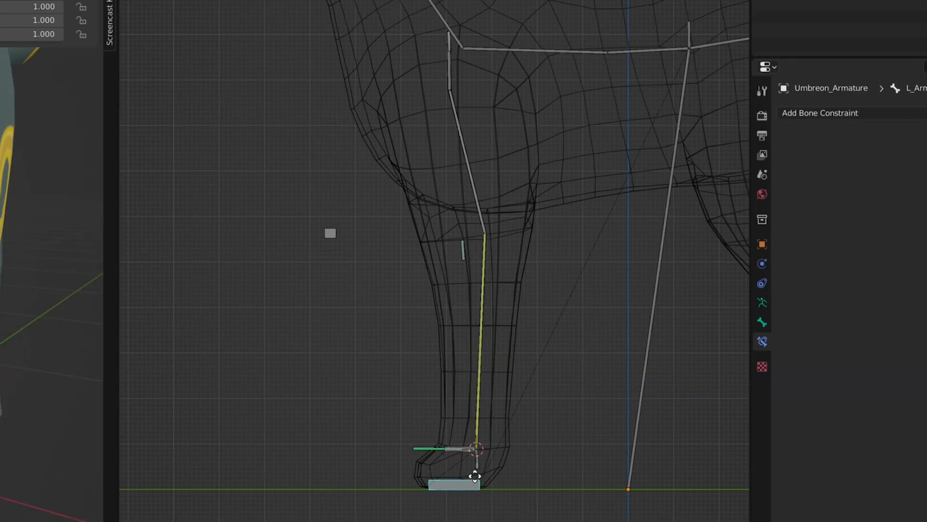
Test the arm IK by moving and rotating L_ArmCtrl, and review the constraint stack of L_ArmPoleCon.
key(g)
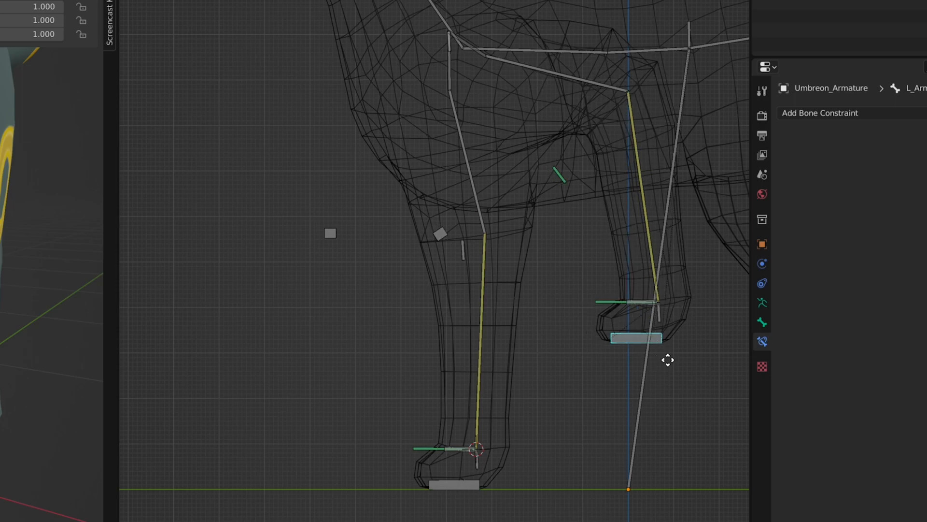
click(314, 363)
key(r)
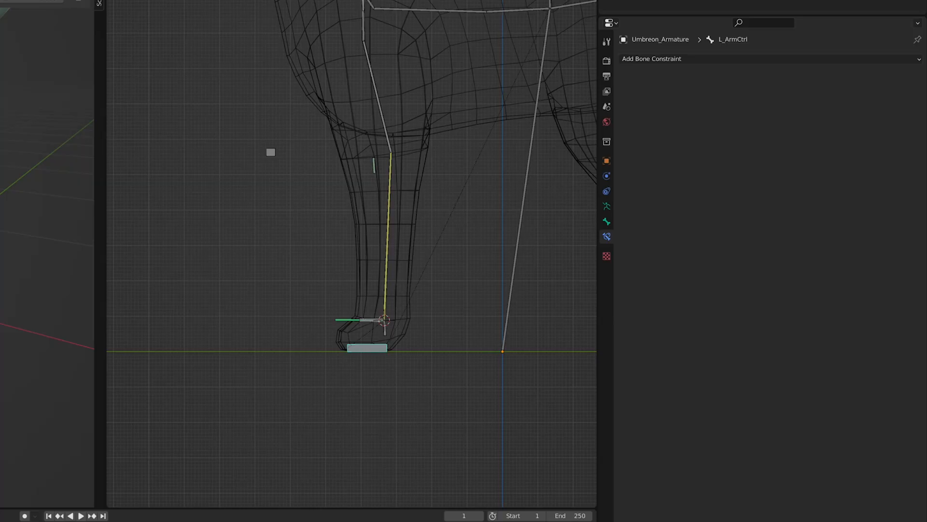
click(373, 166)
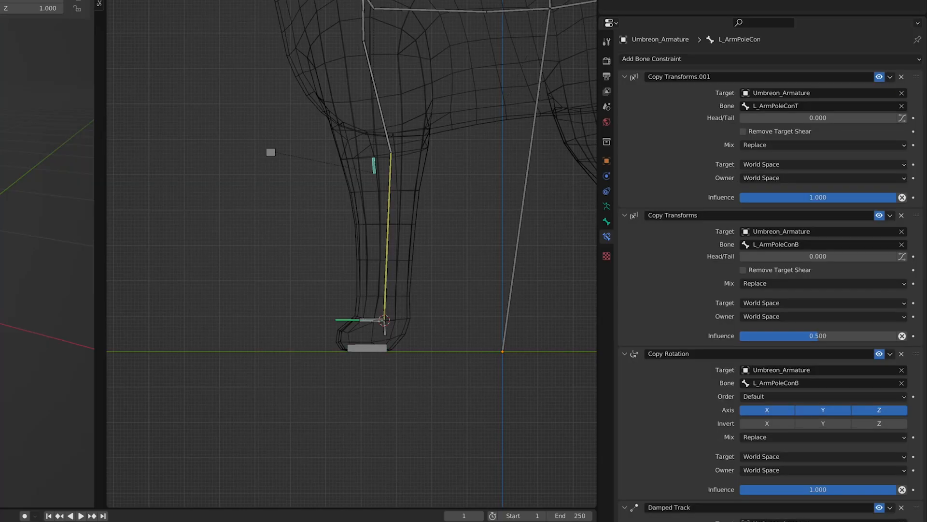
scroll(753, 266, down, 1)
drag(879, 61, 880, 492)
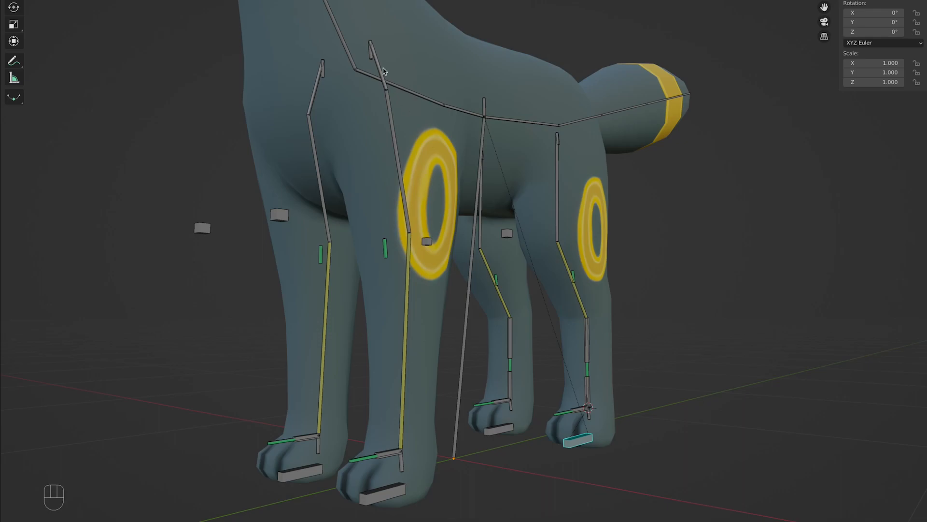
Select the left arm and leg chain bones, extend the selection to their mirrored counterparts, and move them to a separate bone layer.
click(378, 60)
shift+click(397, 150)
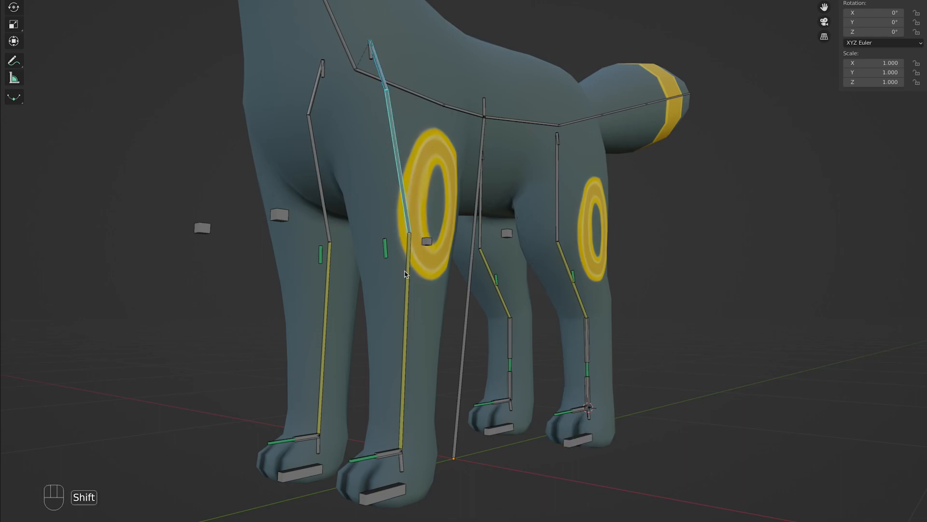
shift+click(407, 272)
shift+click(369, 453)
shift+click(379, 451)
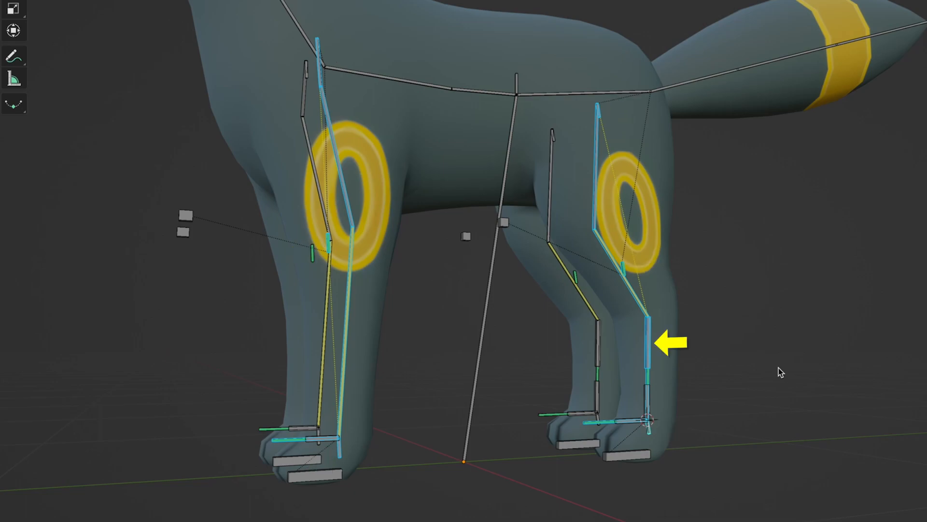
click(203, 33)
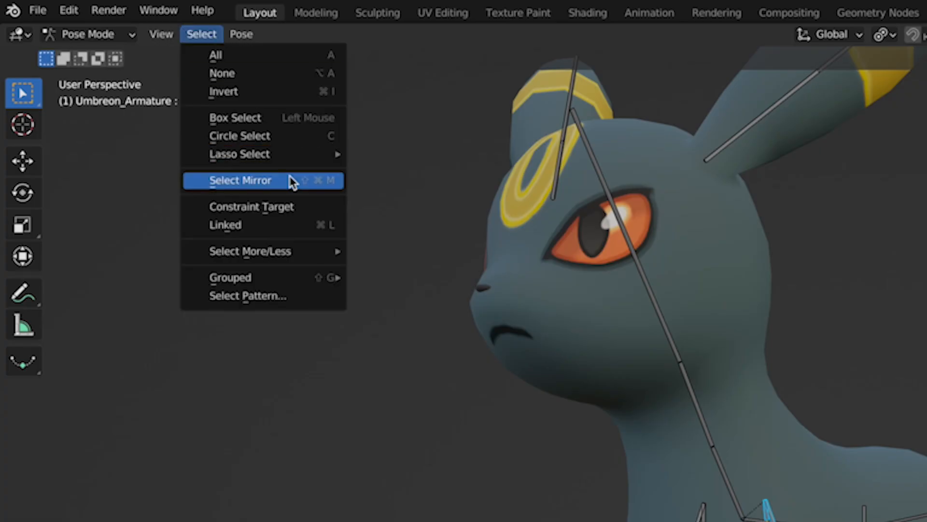
click(292, 180)
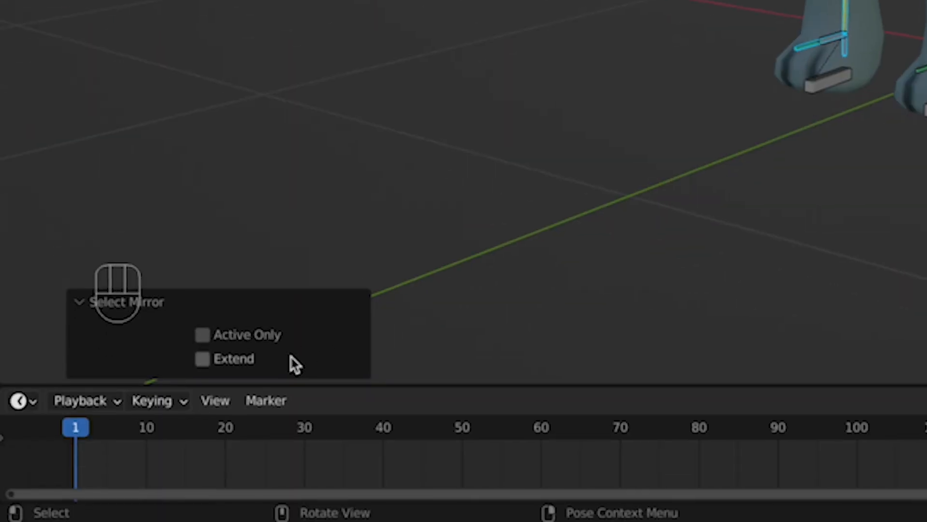
click(292, 358)
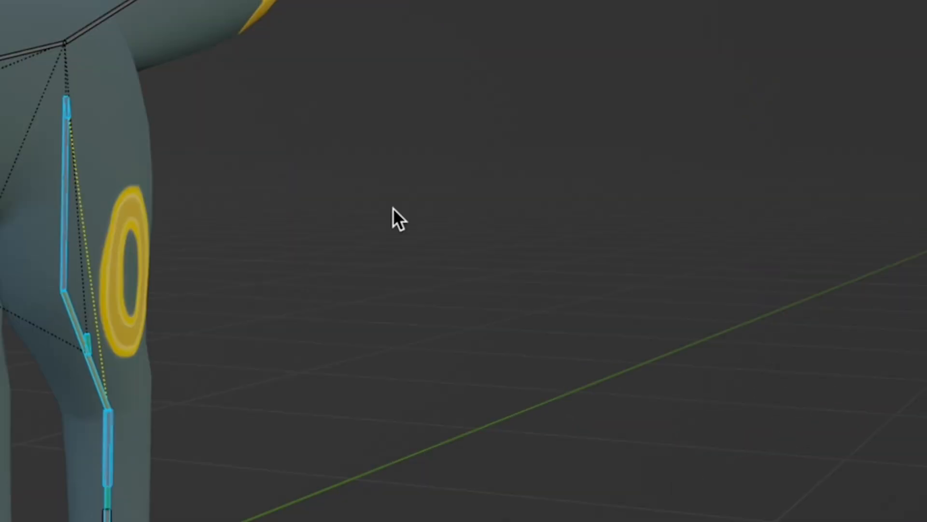
key(m)
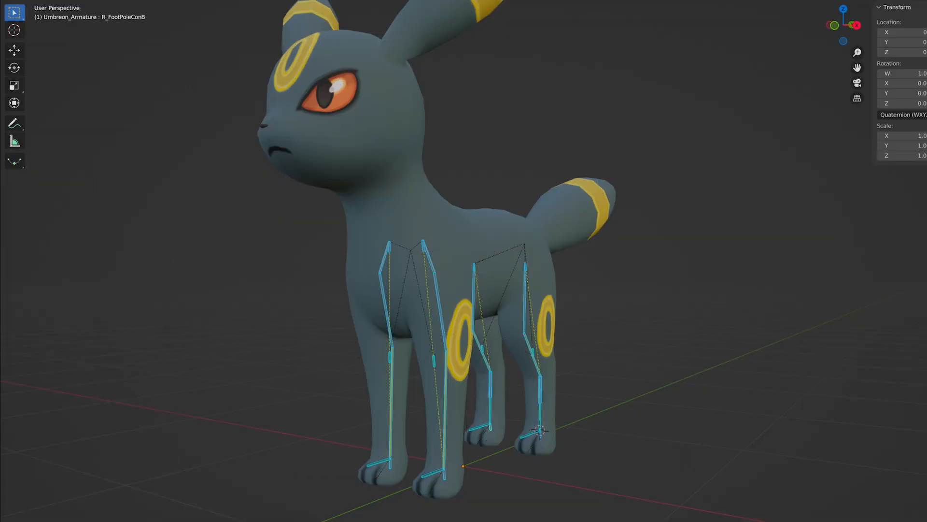
Assign the control, pole, spine, head, ear and tail bones to the first layer of both bone layer blocks.
mouse_move(618, 310)
middle_down()
mouse_move(628, 314)
mouse_move(611, 295)
middle_up()
click(628, 314)
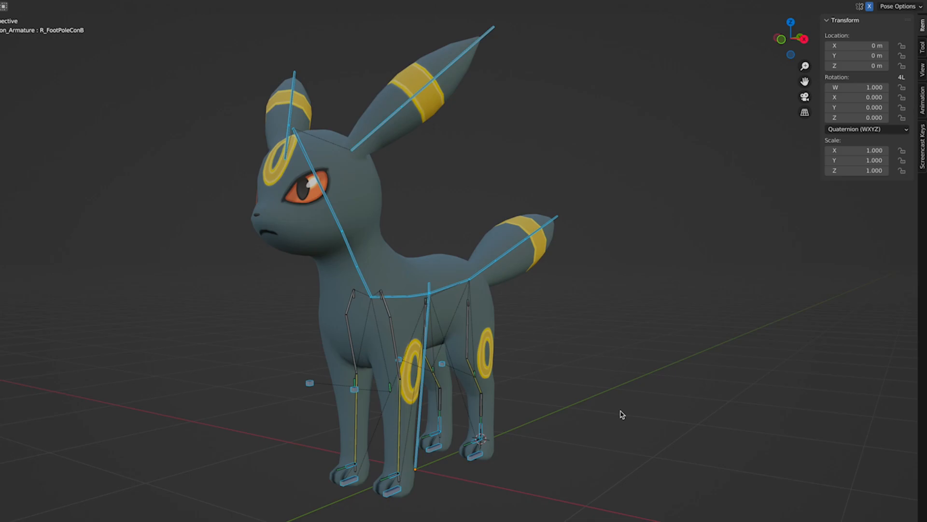
key(m)
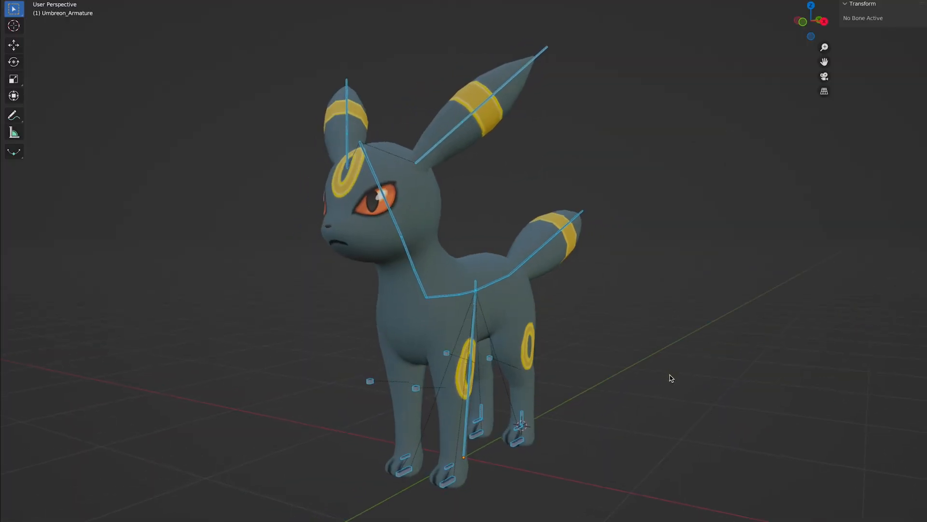
scroll(639, 401, up, 4)
shift+middle_drag(639, 401, 623, 245)
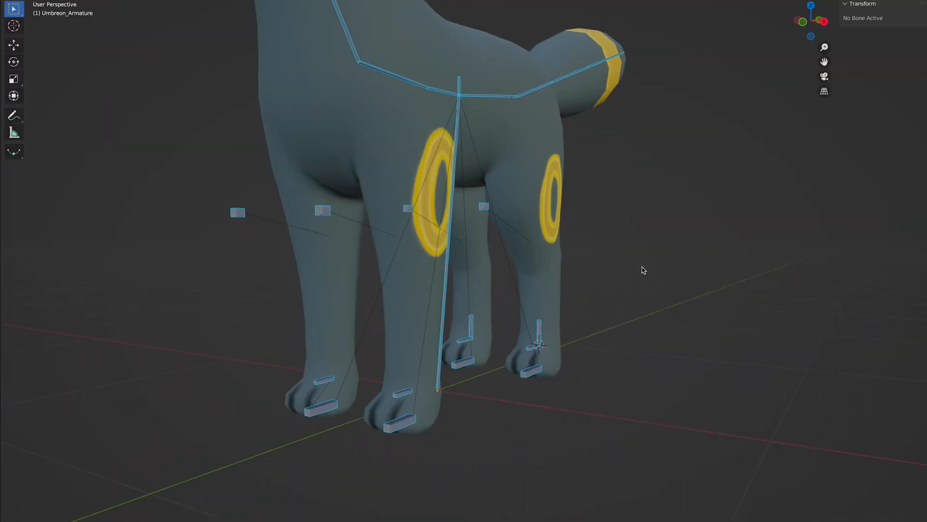
Add the ear and tail bones to the third layer of the second bone layer block as well.
click(644, 270)
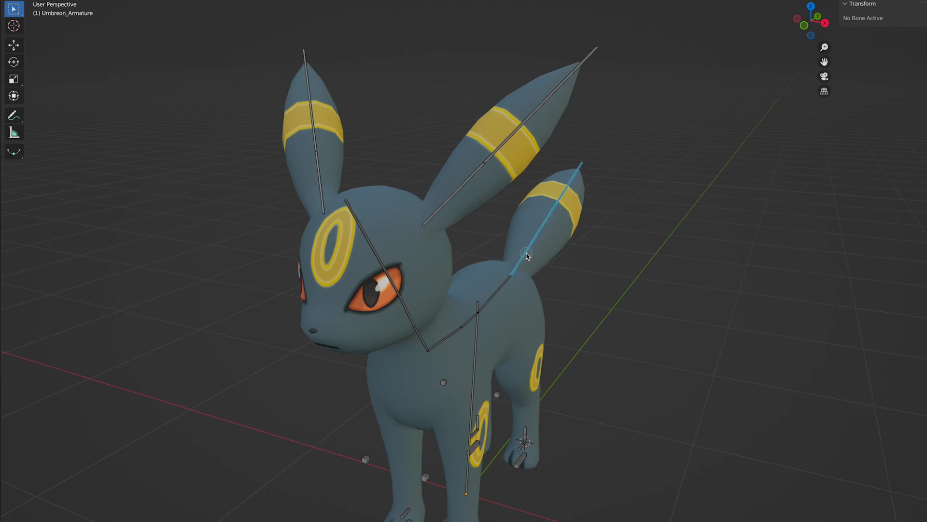
shift+click(499, 145)
shift+click(316, 133)
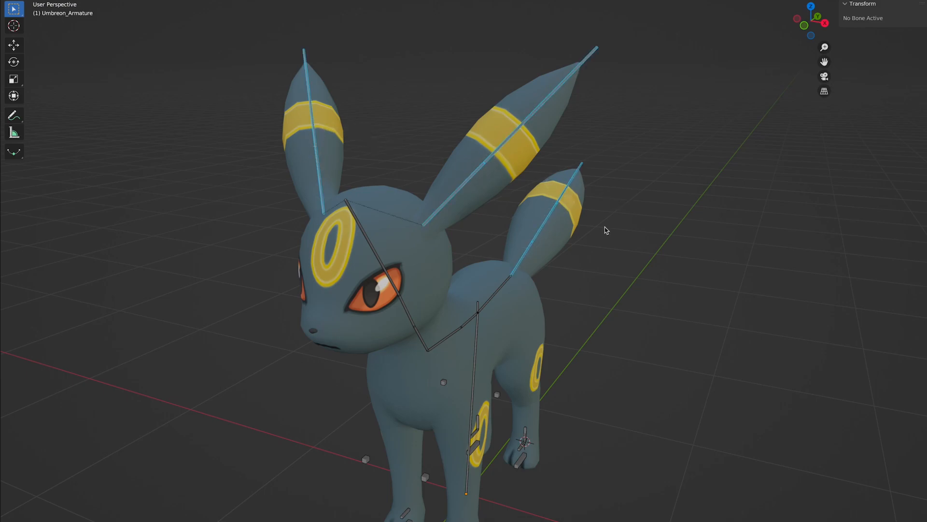
scroll(619, 258, down, 2)
key(m)
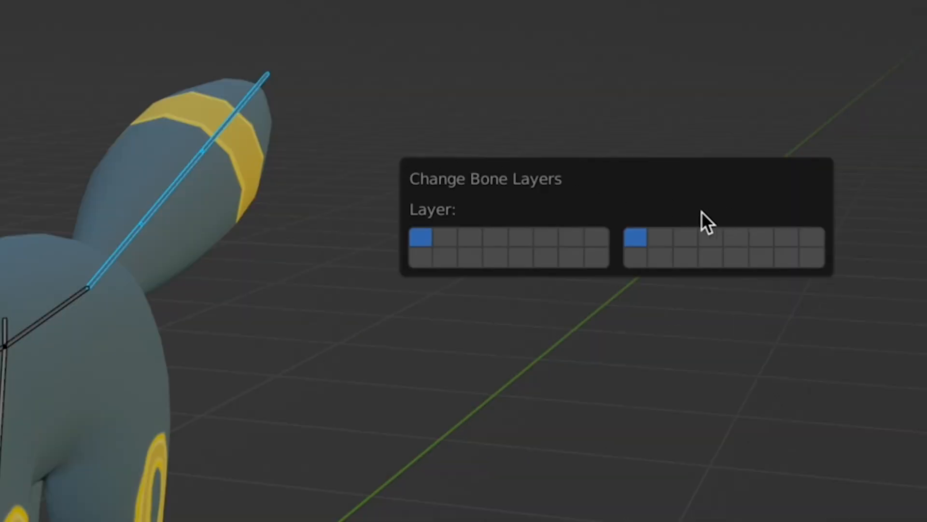
shift+click(685, 228)
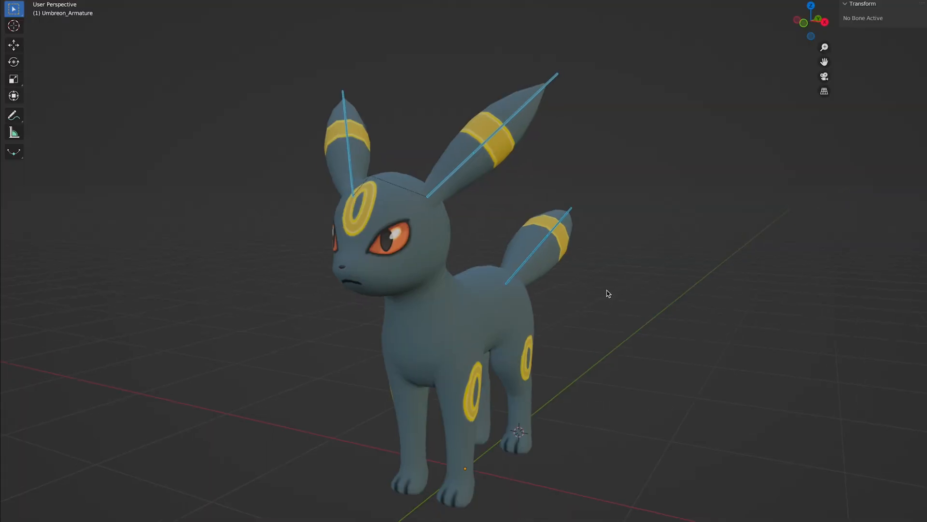
Test the tail by rotating the Tail1 bone about the Z axis, and discard the rotation.
middle_drag(606, 289, 596, 294)
click(539, 265)
key(r)
key(z)
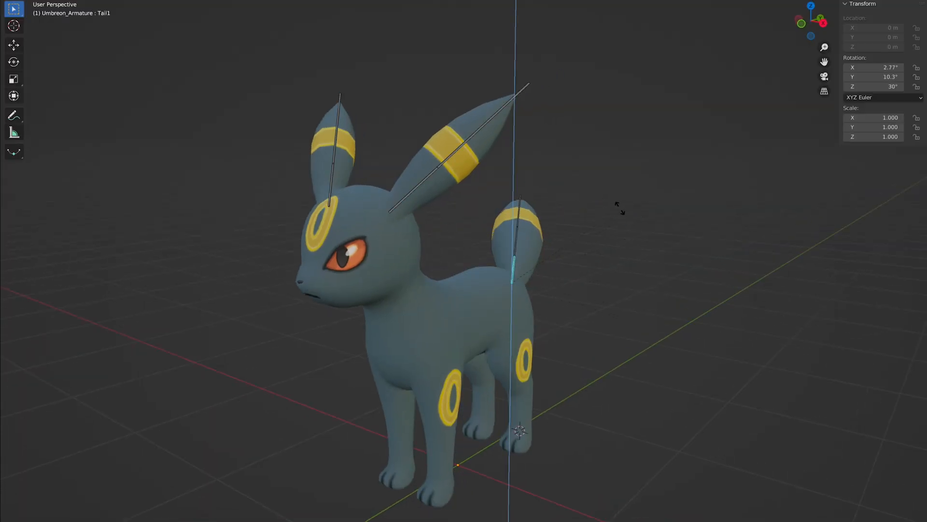
key(Escape)
click(596, 207)
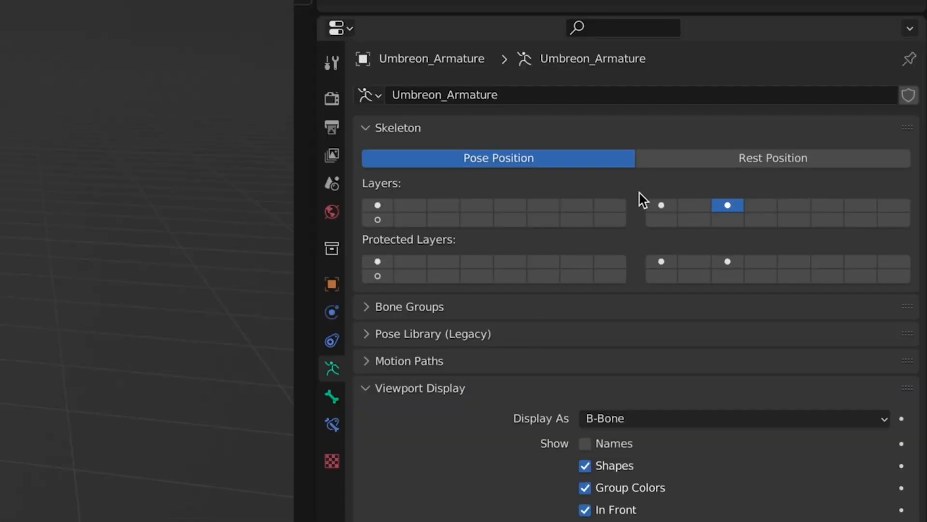
Show the first layer of the second block and add the spine, head, control and pole bones, without Origin, to the second layer.
shift+click(657, 205)
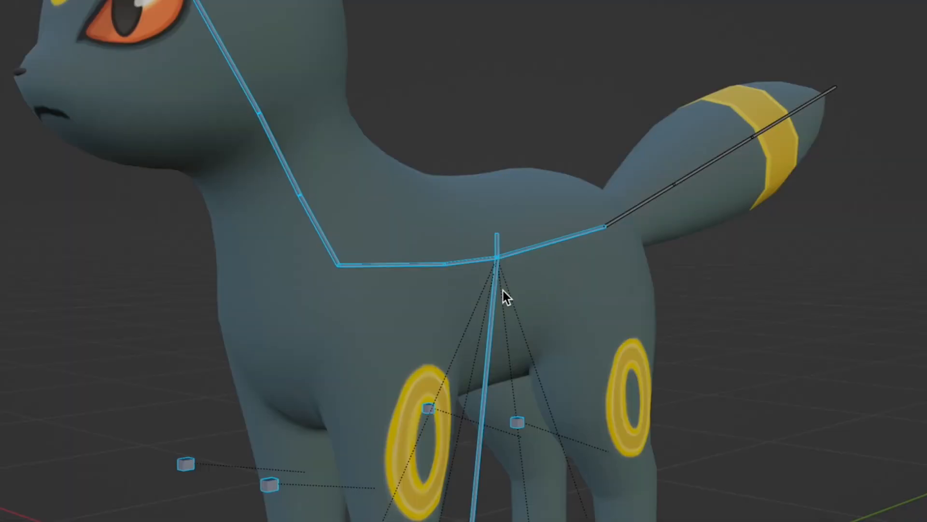
click(509, 303)
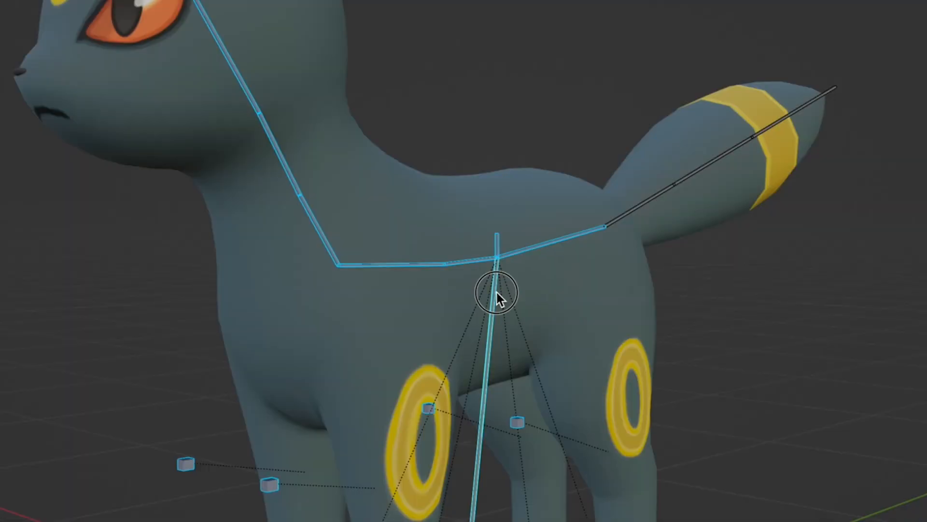
key(m)
shift+click(569, 288)
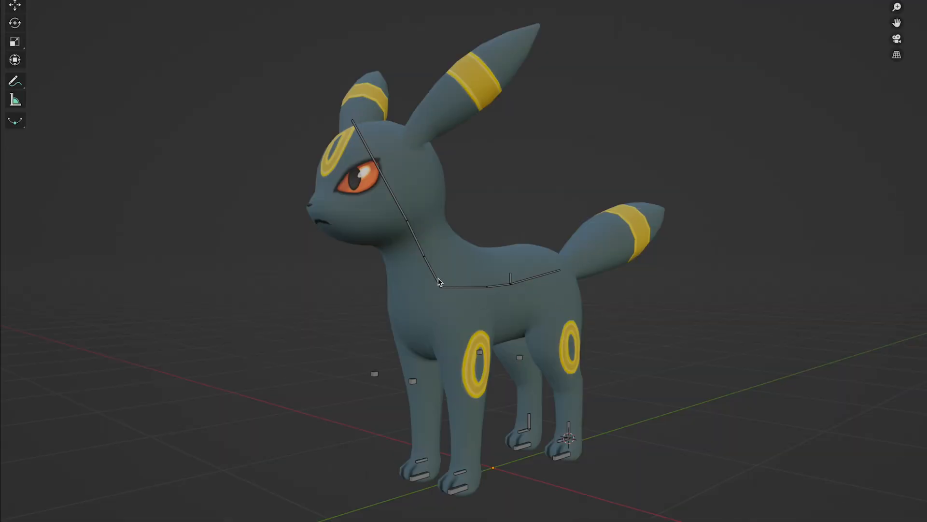
Test a spine bone by rotating it about the X axis, and discard the rotation.
click(483, 285)
key(r)
key(x)
right_click(499, 235)
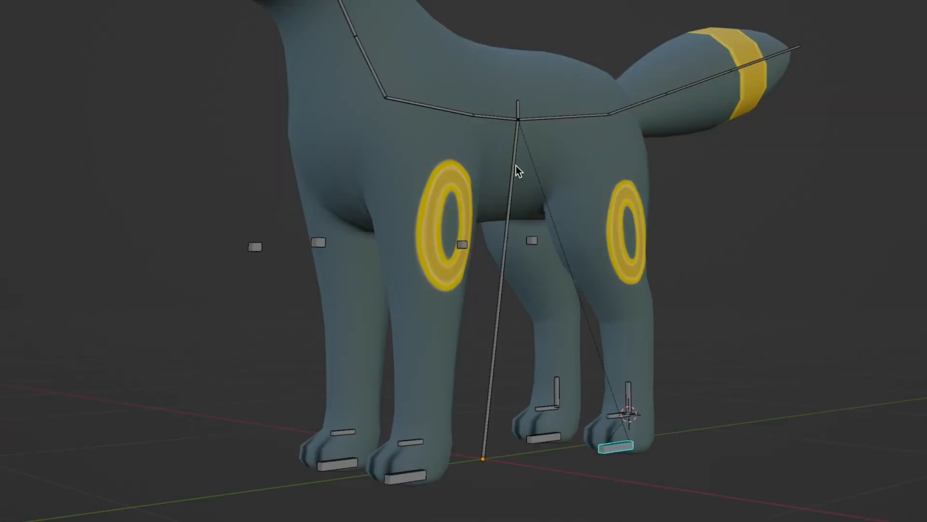
Add the Origin bone to the fourth layer of the second block, then test rotating and moving it and undo the movement.
click(516, 166)
shift+click(664, 279)
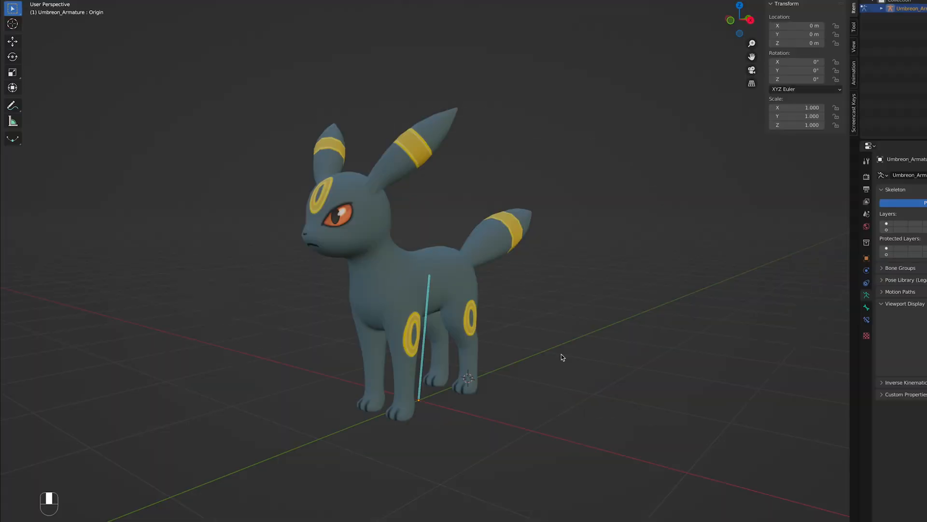
key(r)
key(z)
key(r)
right_click(543, 327)
key(g)
middle_click(623, 323)
click(627, 320)
key(super+z)
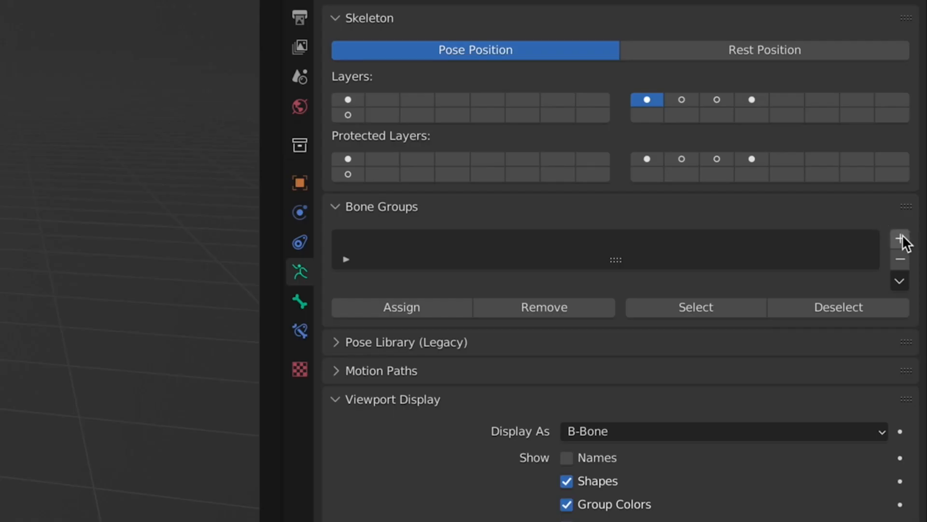
Create four bone groups and name them Tech, Center, Left and Right.
click(900, 239)
click(901, 238)
click(900, 239)
click(900, 239)
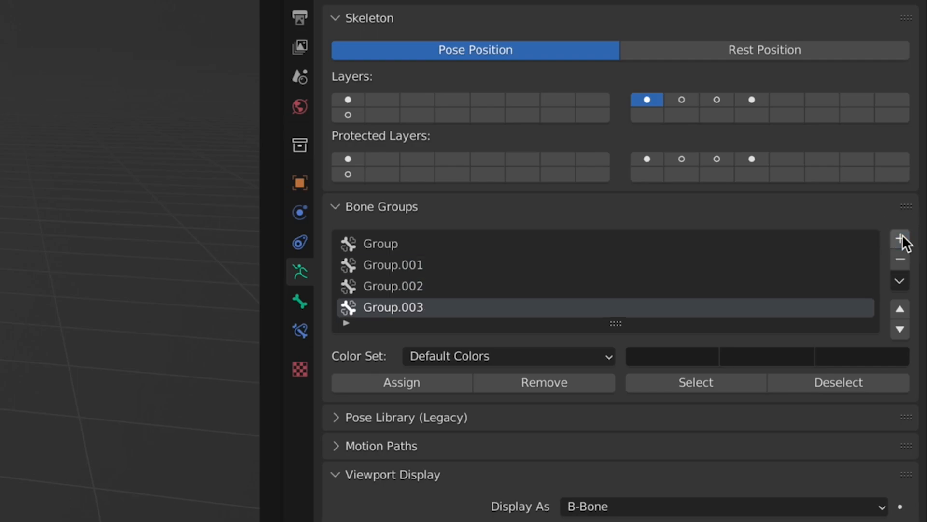
double_click(410, 244)
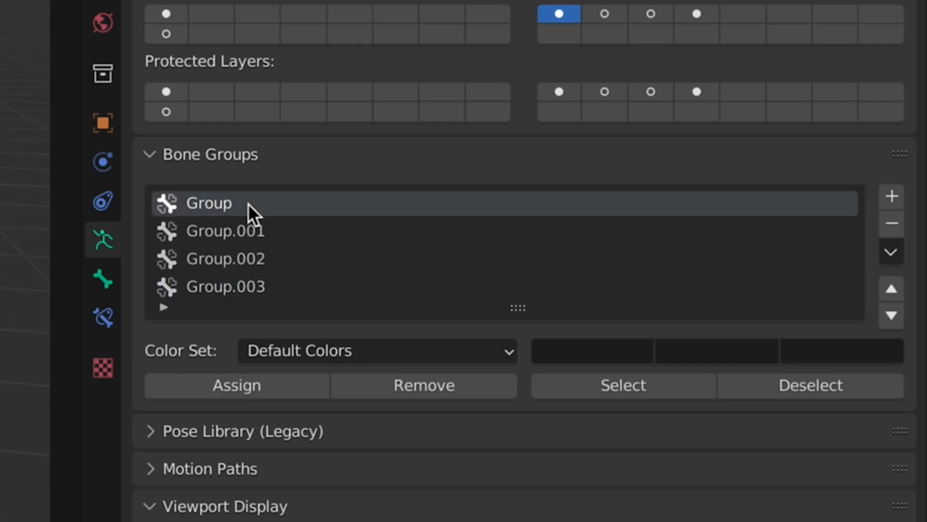
text(Tech)
double_click(431, 263)
text(Center)
double_click(434, 284)
text(Left)
double_click(434, 306)
text(Right)
key(Return)
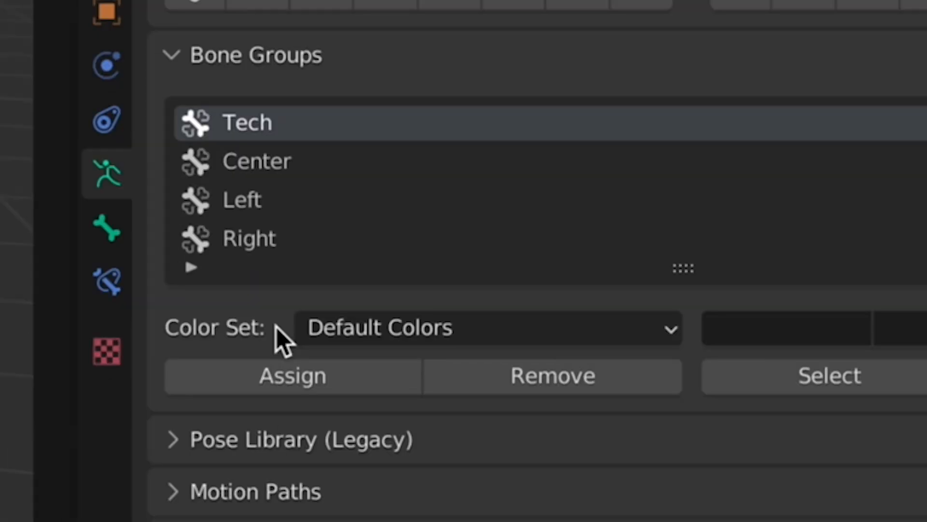
Set the Center group to 09 - Theme Color Set and assign the bones along the body's midline to it.
click(406, 347)
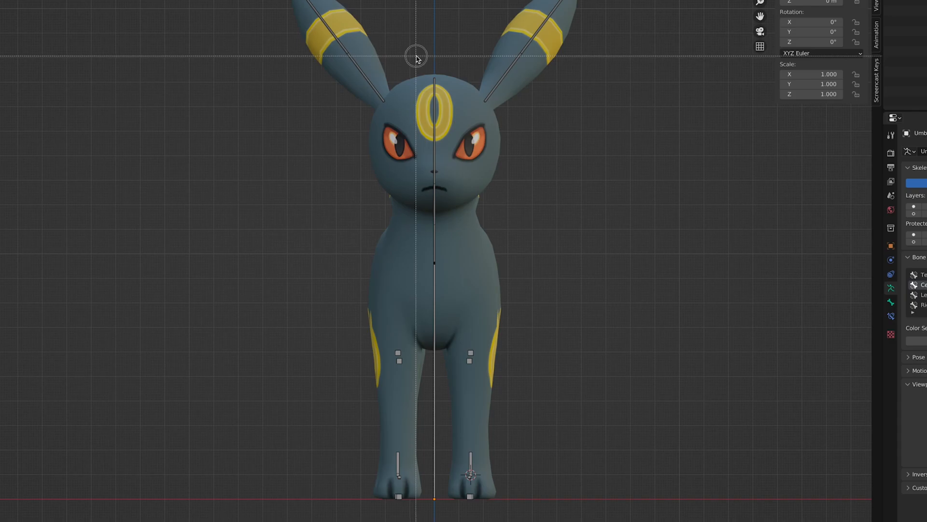
click(437, 480)
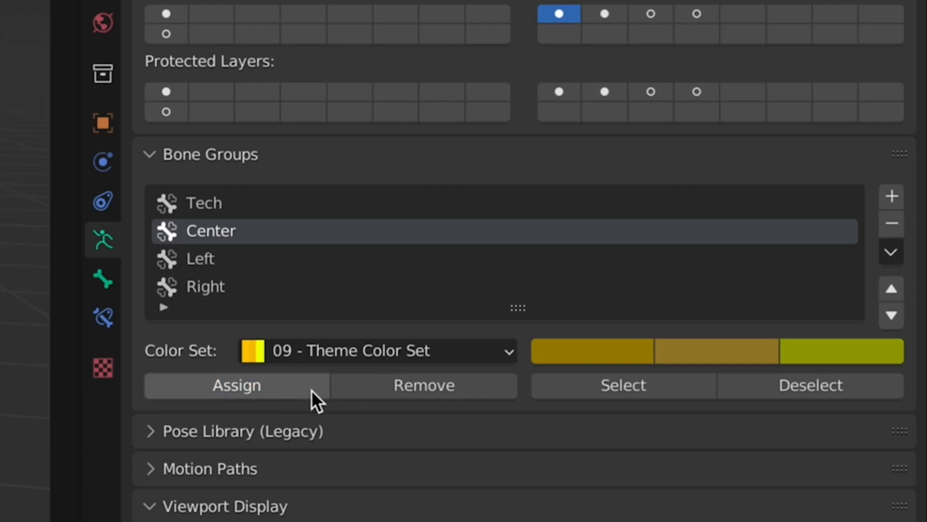
click(311, 386)
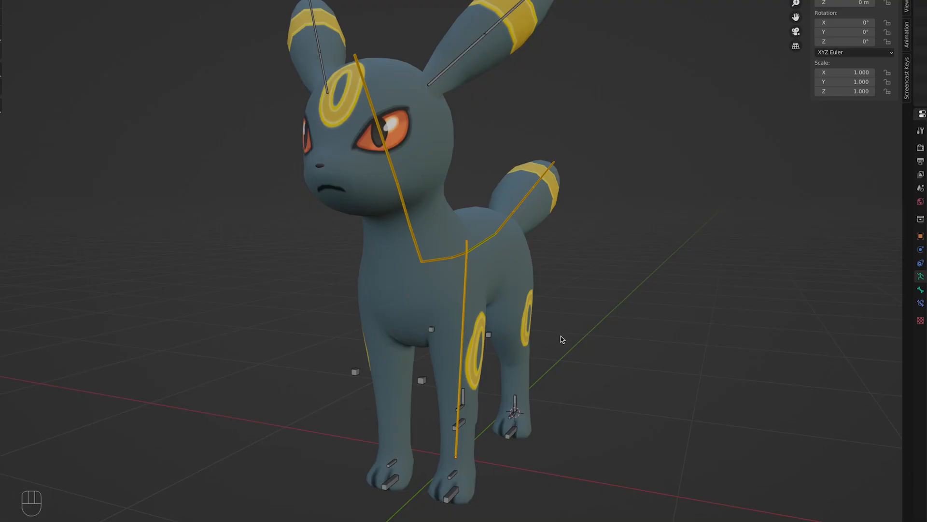
Assign the Origin bone to the Tech group, using 13 - Theme Color Set.
middle_drag(561, 336, 549, 336)
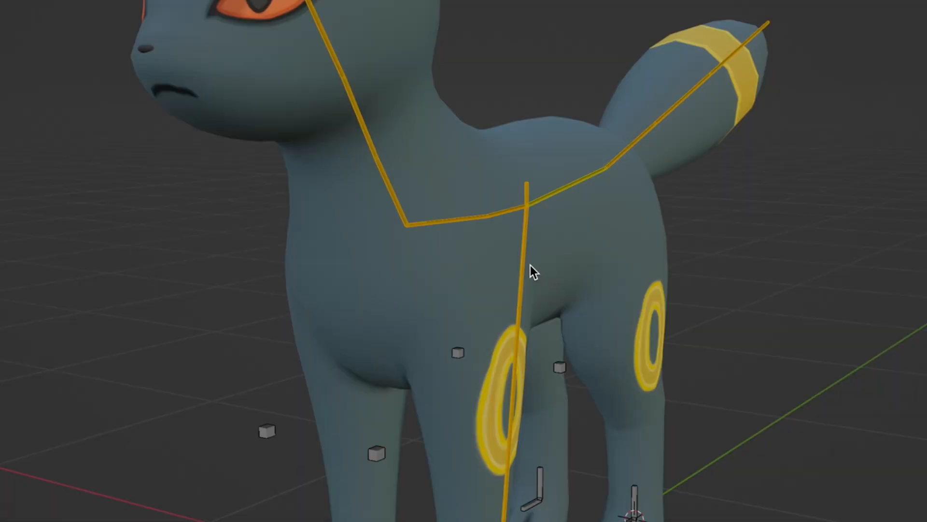
click(529, 266)
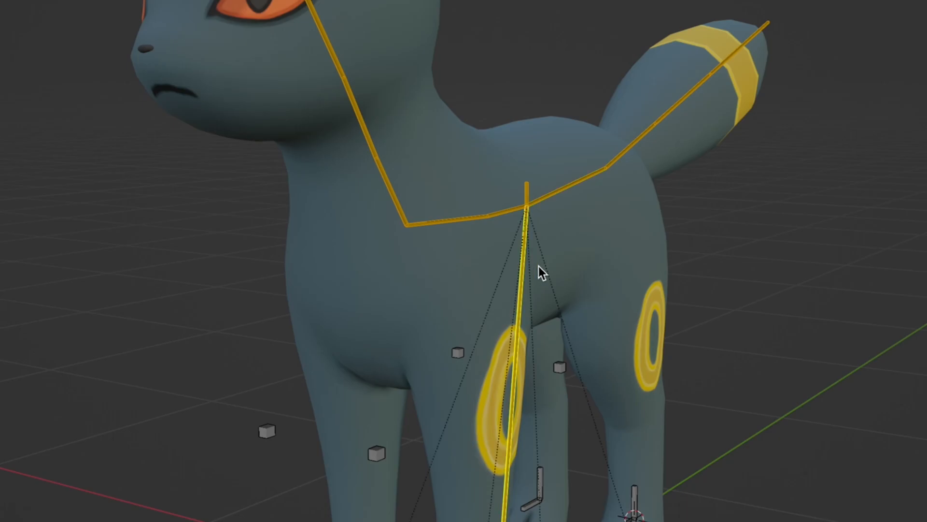
click(242, 205)
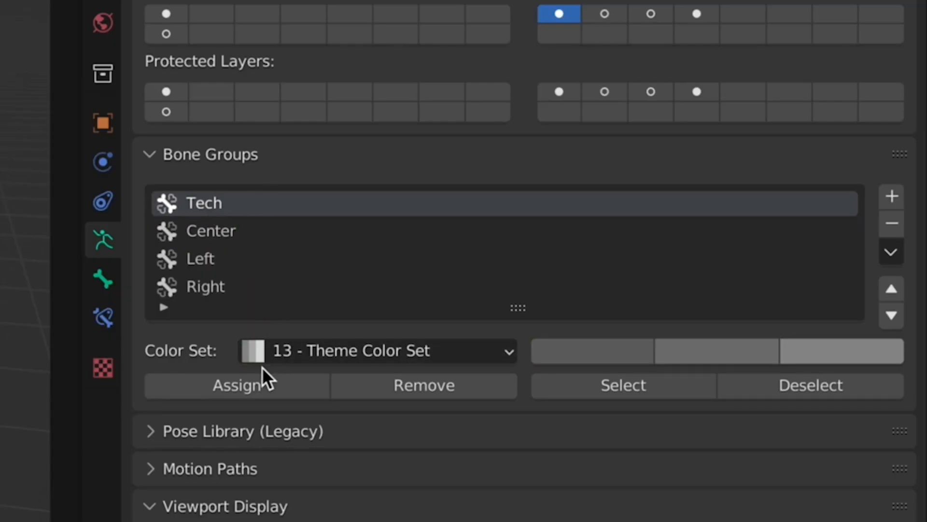
click(261, 385)
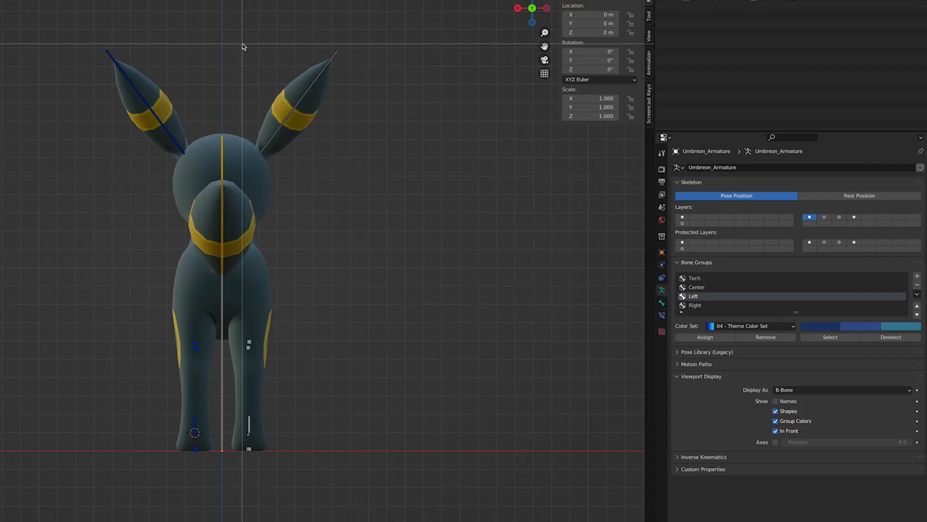
Assign the character's right-side ear, leg control and pole bones to the Right bone group with 01 - Theme Color Set.
drag(242, 43, 419, 478)
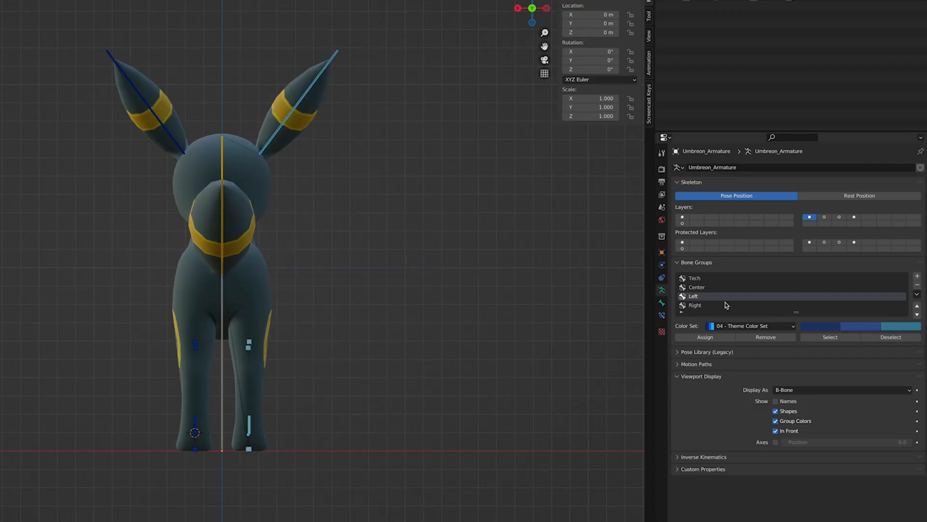
click(726, 305)
click(705, 337)
middle_drag(306, 325, 437, 343)
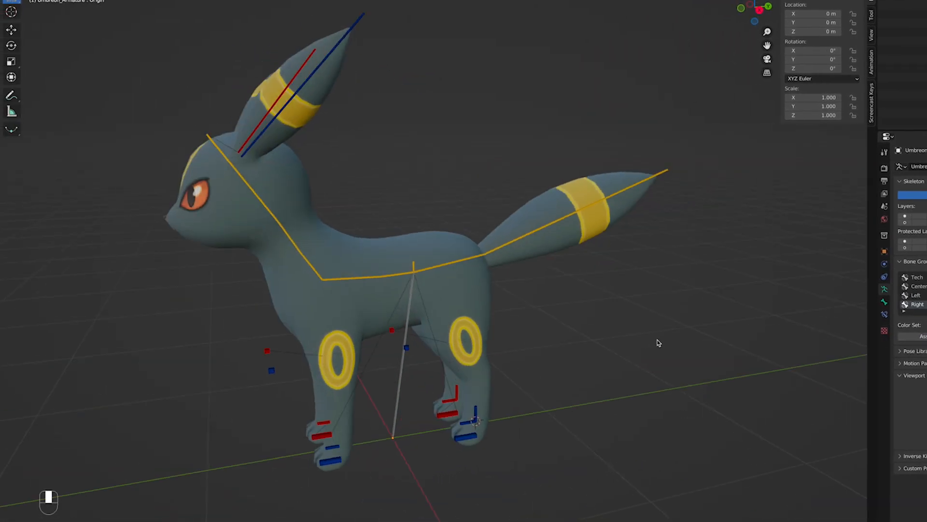
middle_drag(659, 343, 701, 332)
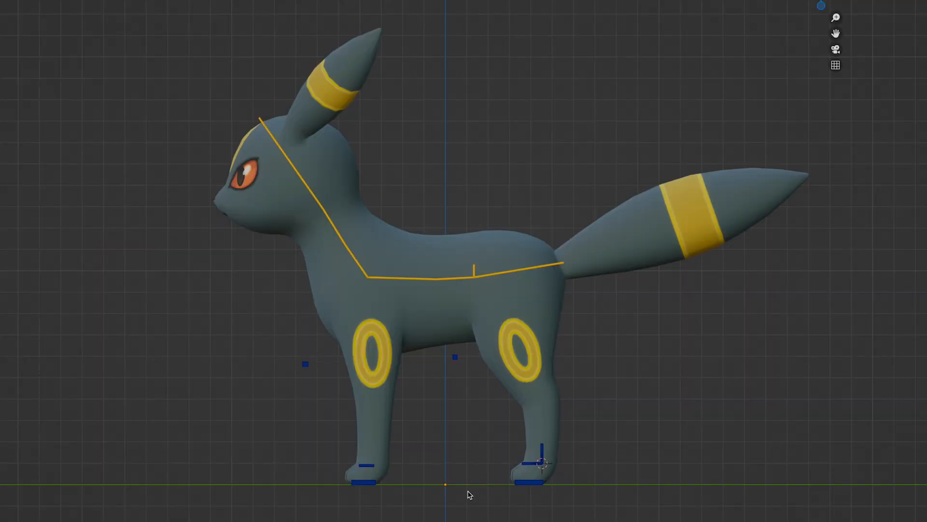
Test moving the left front paw's control bone.
click(367, 480)
key(n)
key(g)
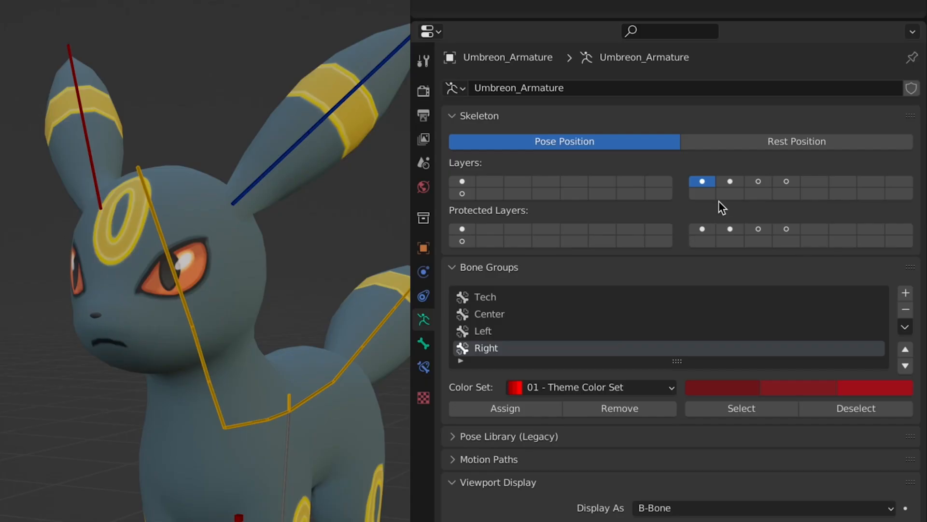
Examine which bones sit on the individual layers of the second bone layer block, through to the eighth layer.
click(730, 182)
click(734, 314)
click(733, 413)
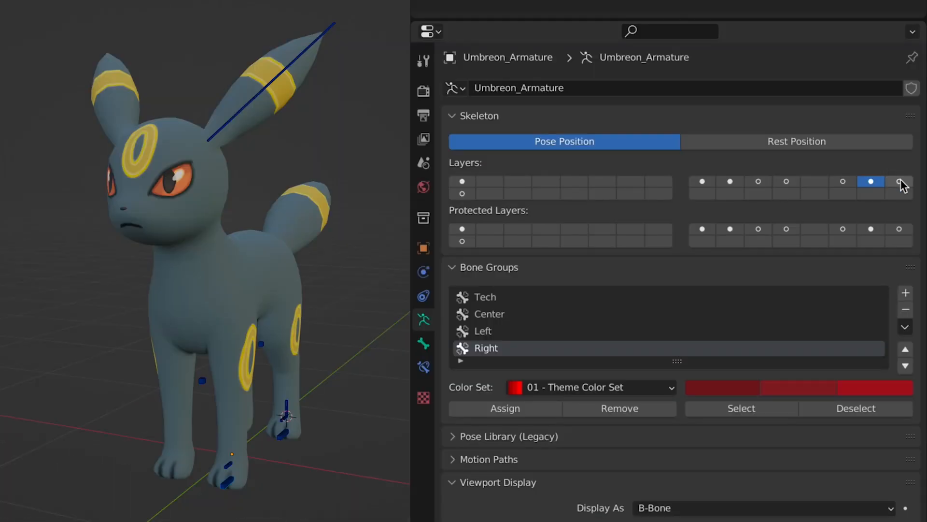
click(899, 182)
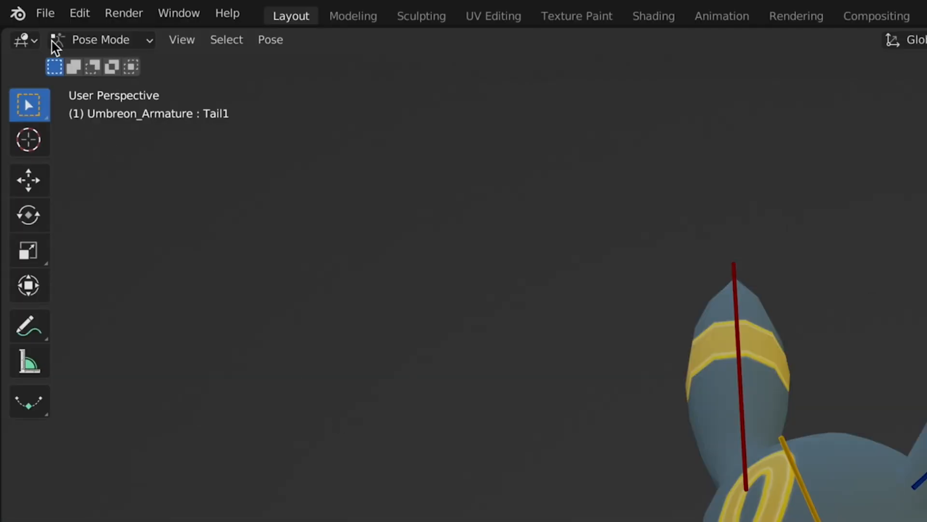
Open the curved backdrop scene and append the Umbreon and Umbreon_Armature objects from UmbreonRig.blend.
click(45, 13)
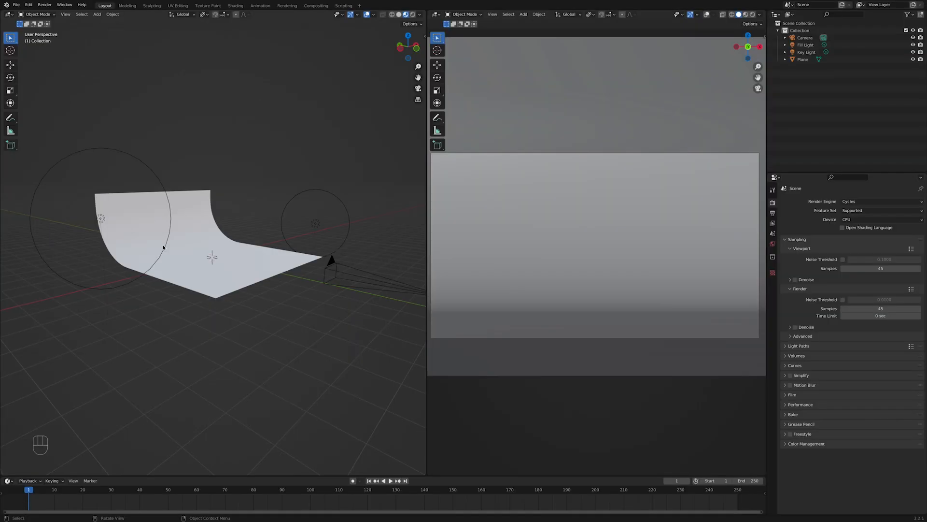
click(16, 4)
click(57, 87)
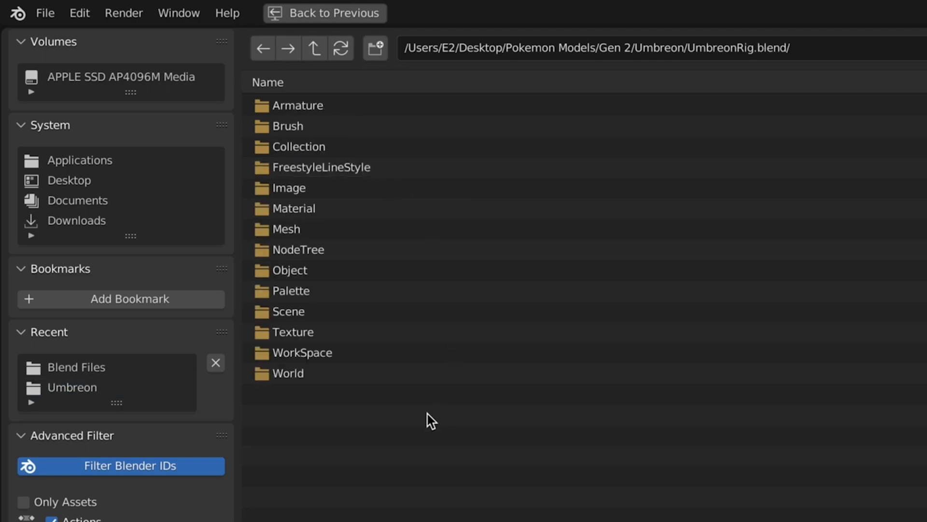
double_click(308, 266)
click(347, 111)
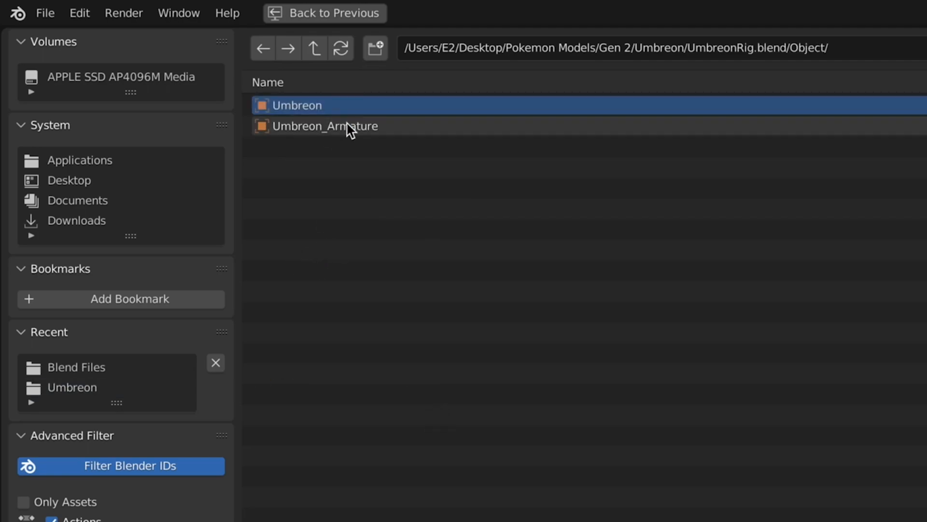
shift+click(348, 127)
click(811, 451)
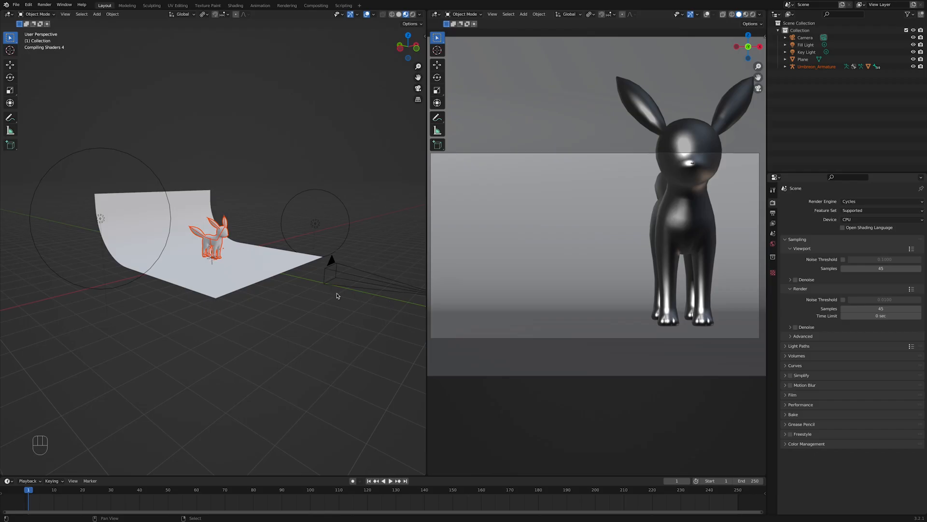